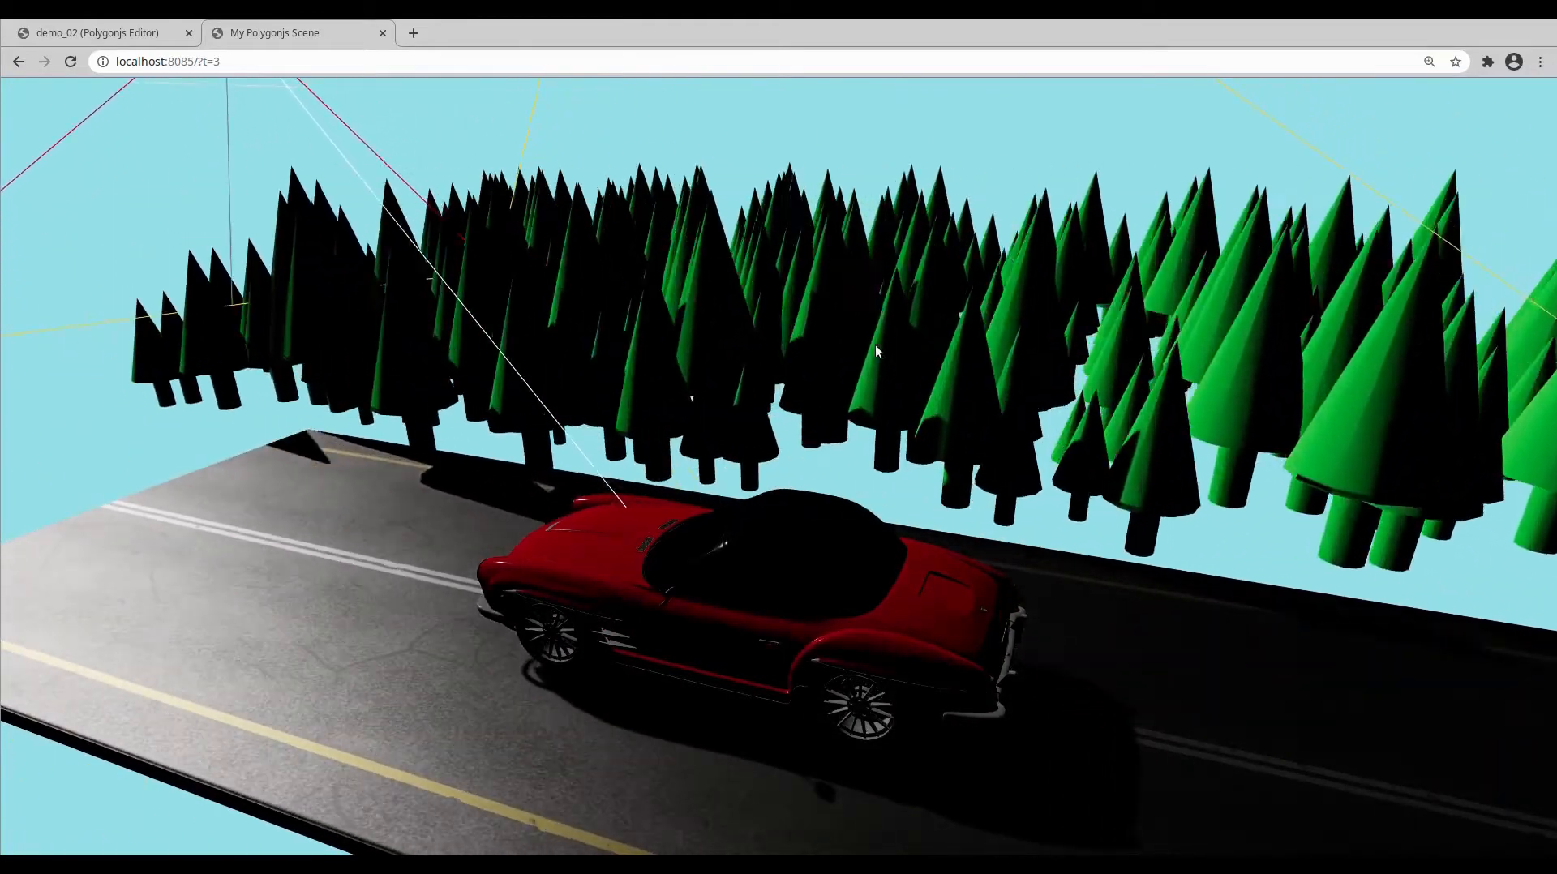
- Close the scene preview tab and delete all the existing text, merge and material nodes inside geo1
key(ctrl+w)
drag(1007, 283, 1321, 635)
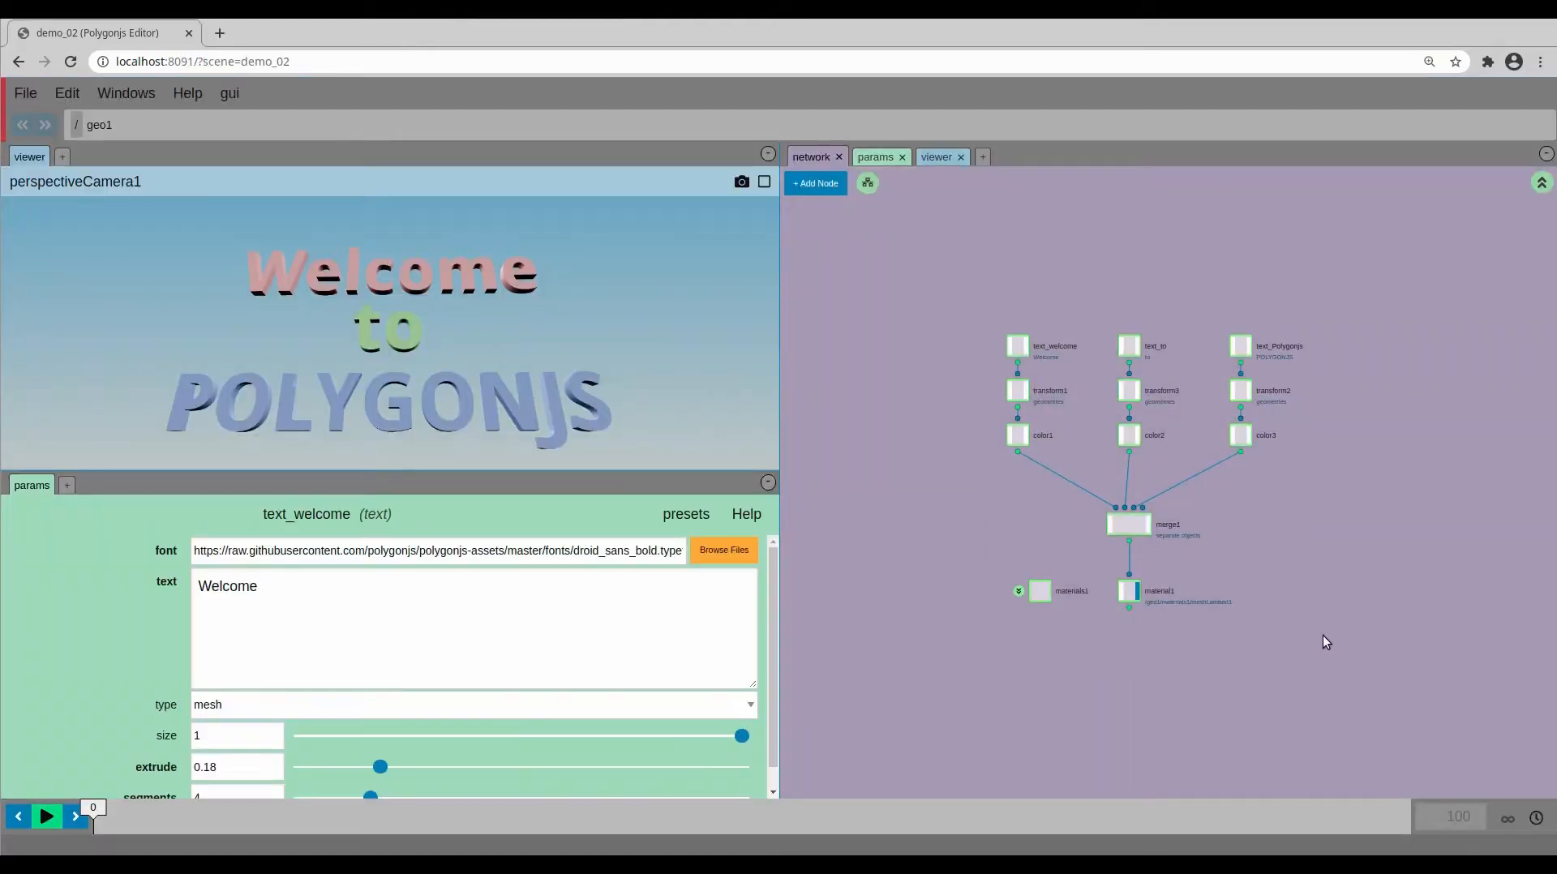
key(Delete)
- Add a file node to geo1 and load the model /models/car.glb into it, with the time stamp option on
right_click(1322, 635)
mouse_move(1324, 640)
text(file)
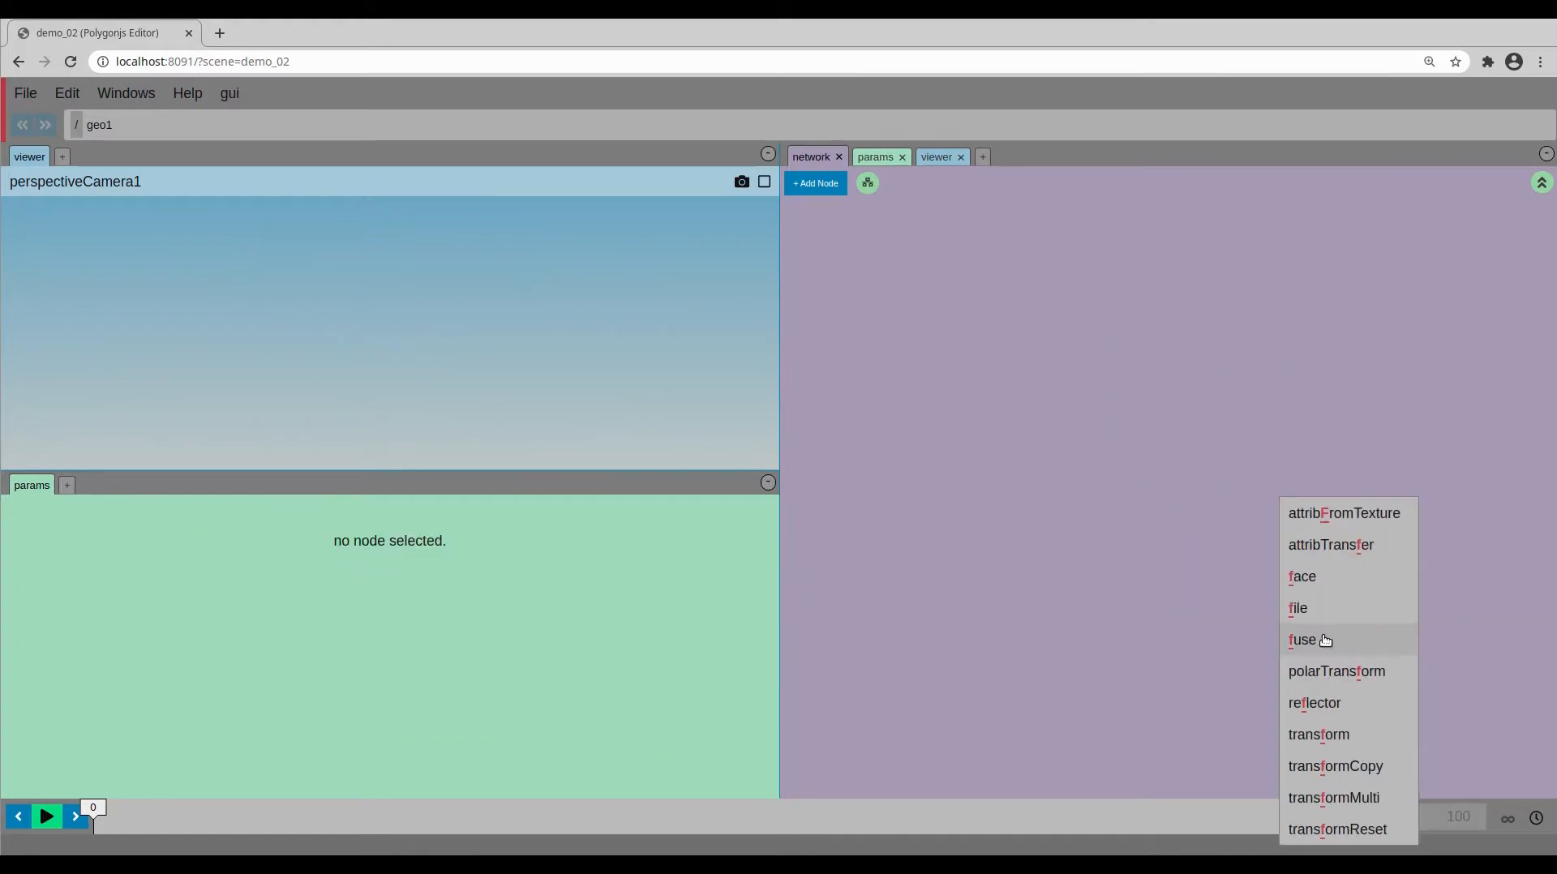
key(Return)
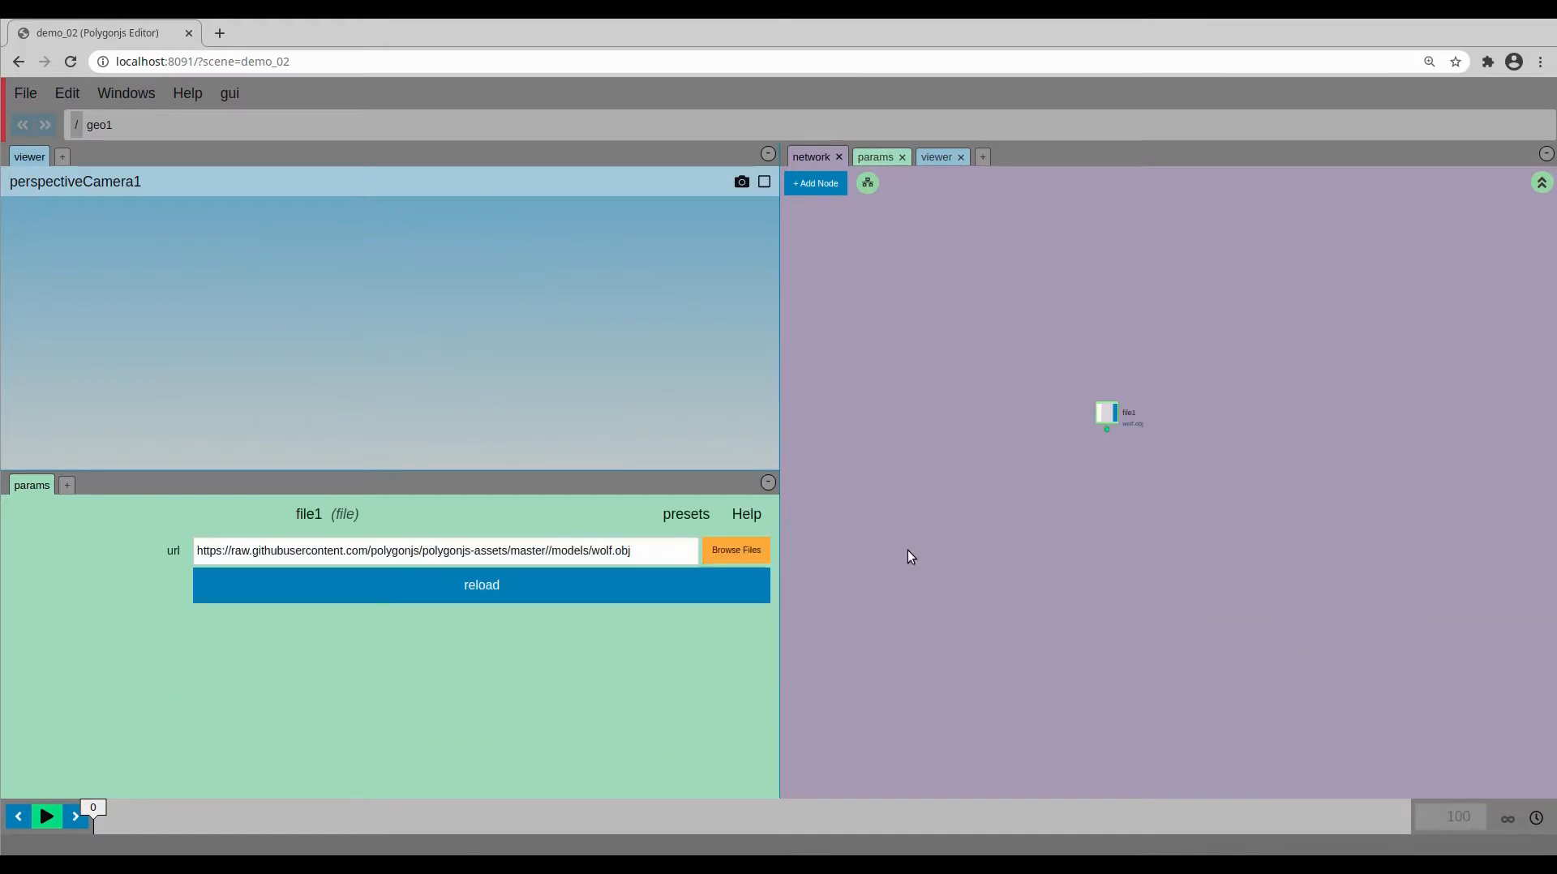
click(725, 554)
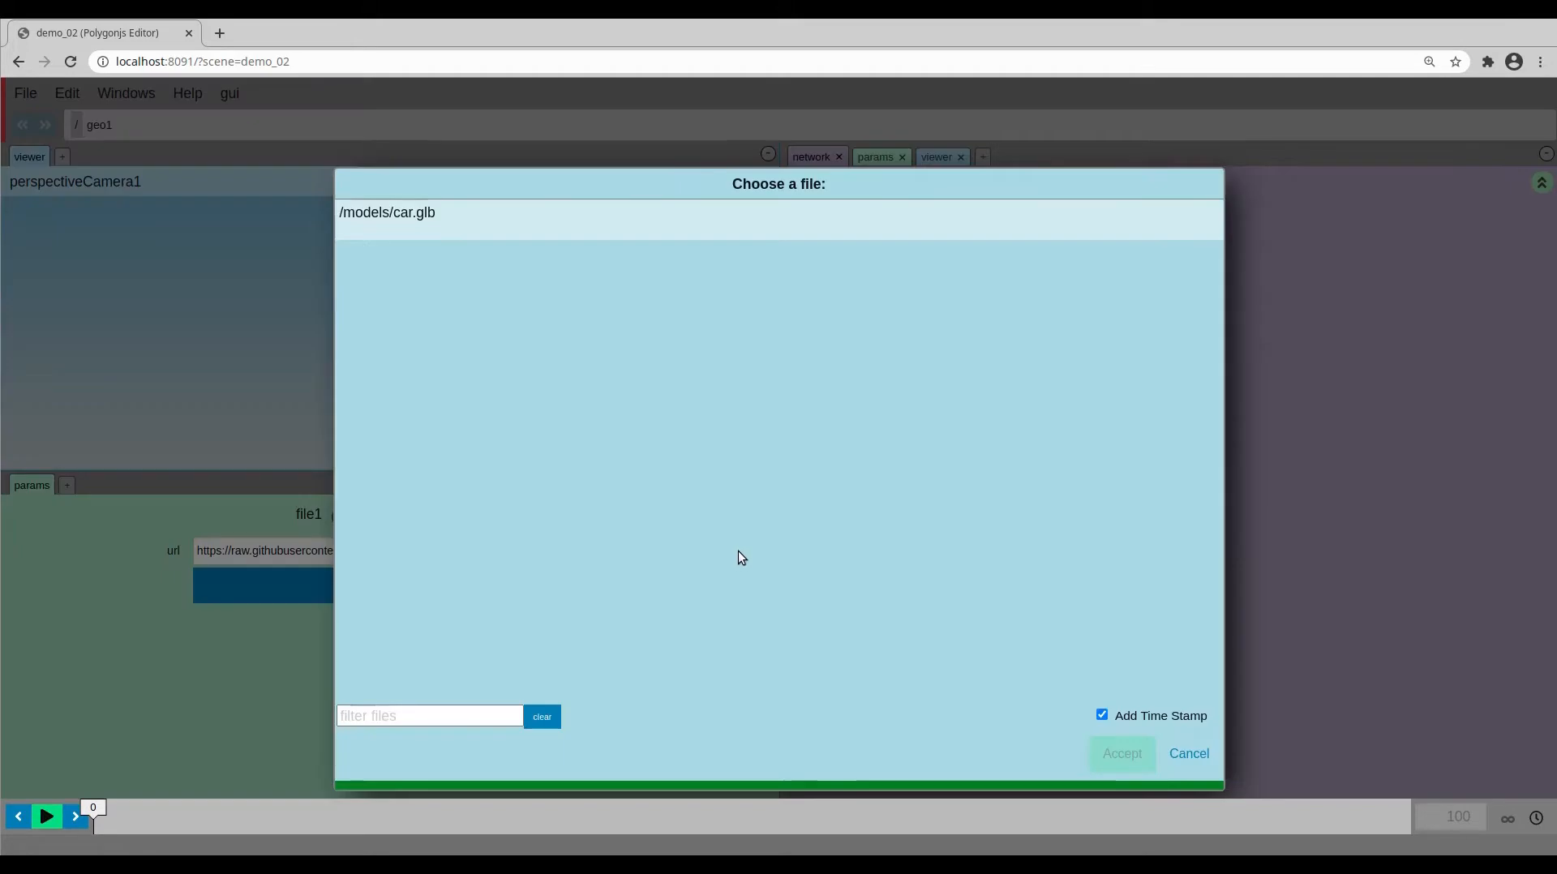
click(434, 222)
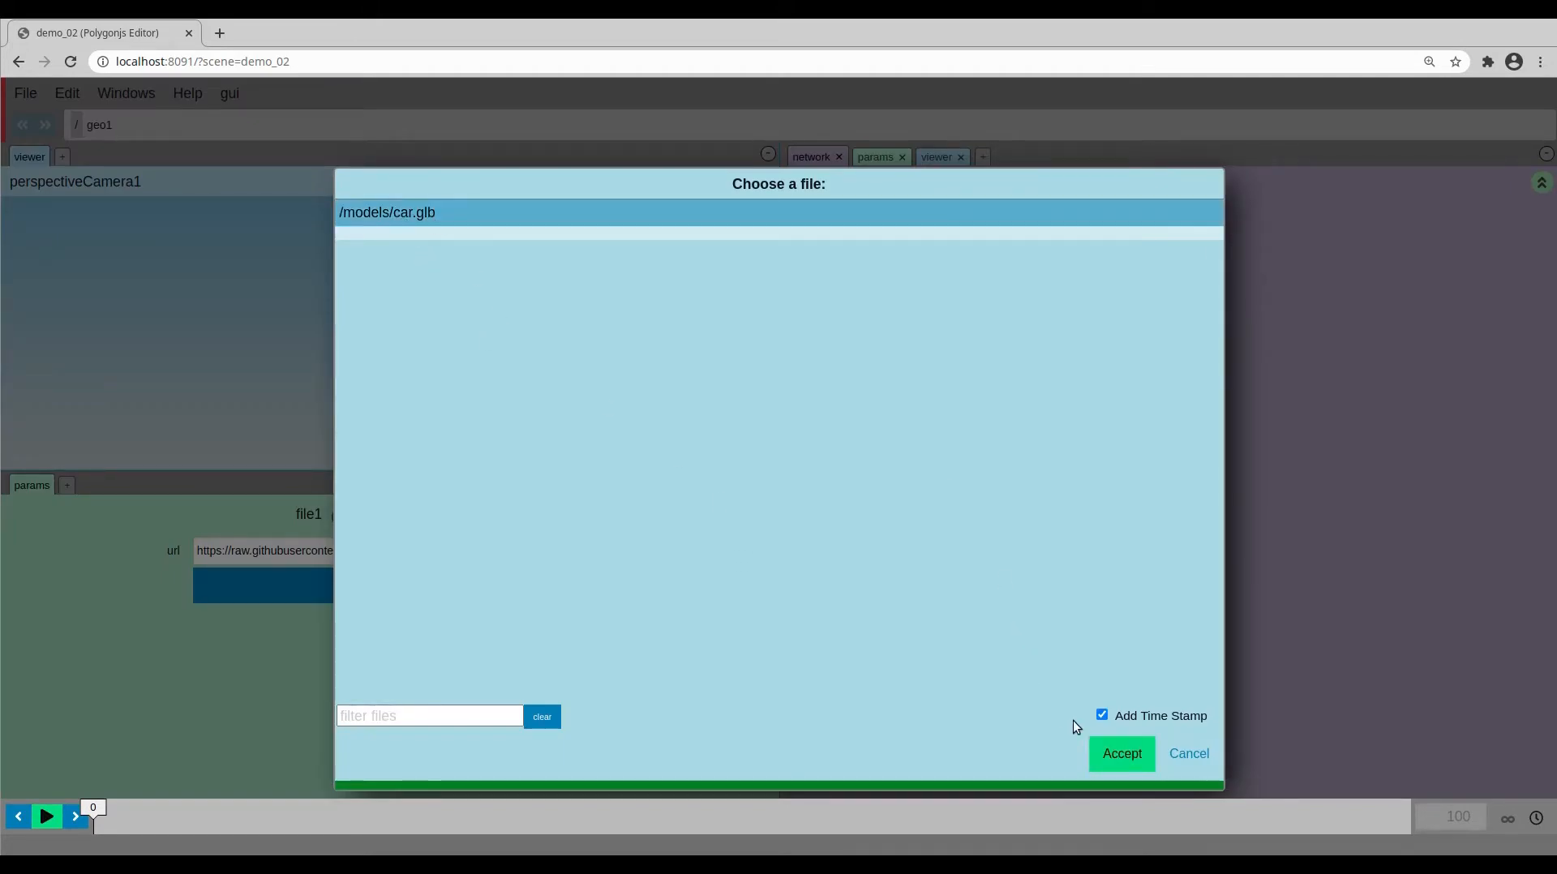
click(1123, 750)
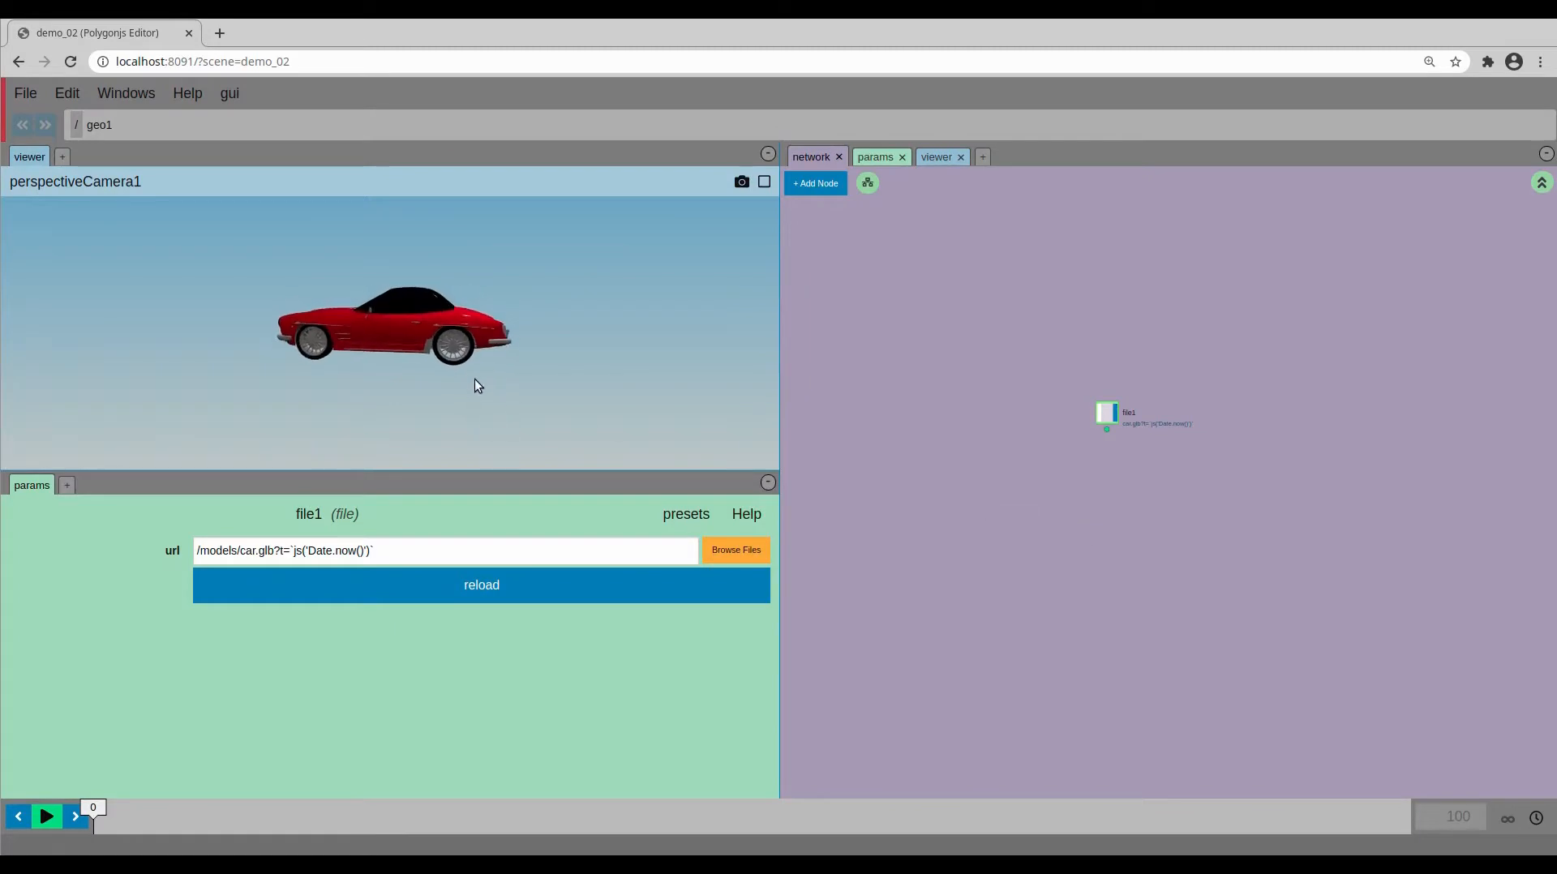
- Add a second geo node at the scene root and rename it road
click(1542, 186)
key(Tab)
text(geo)
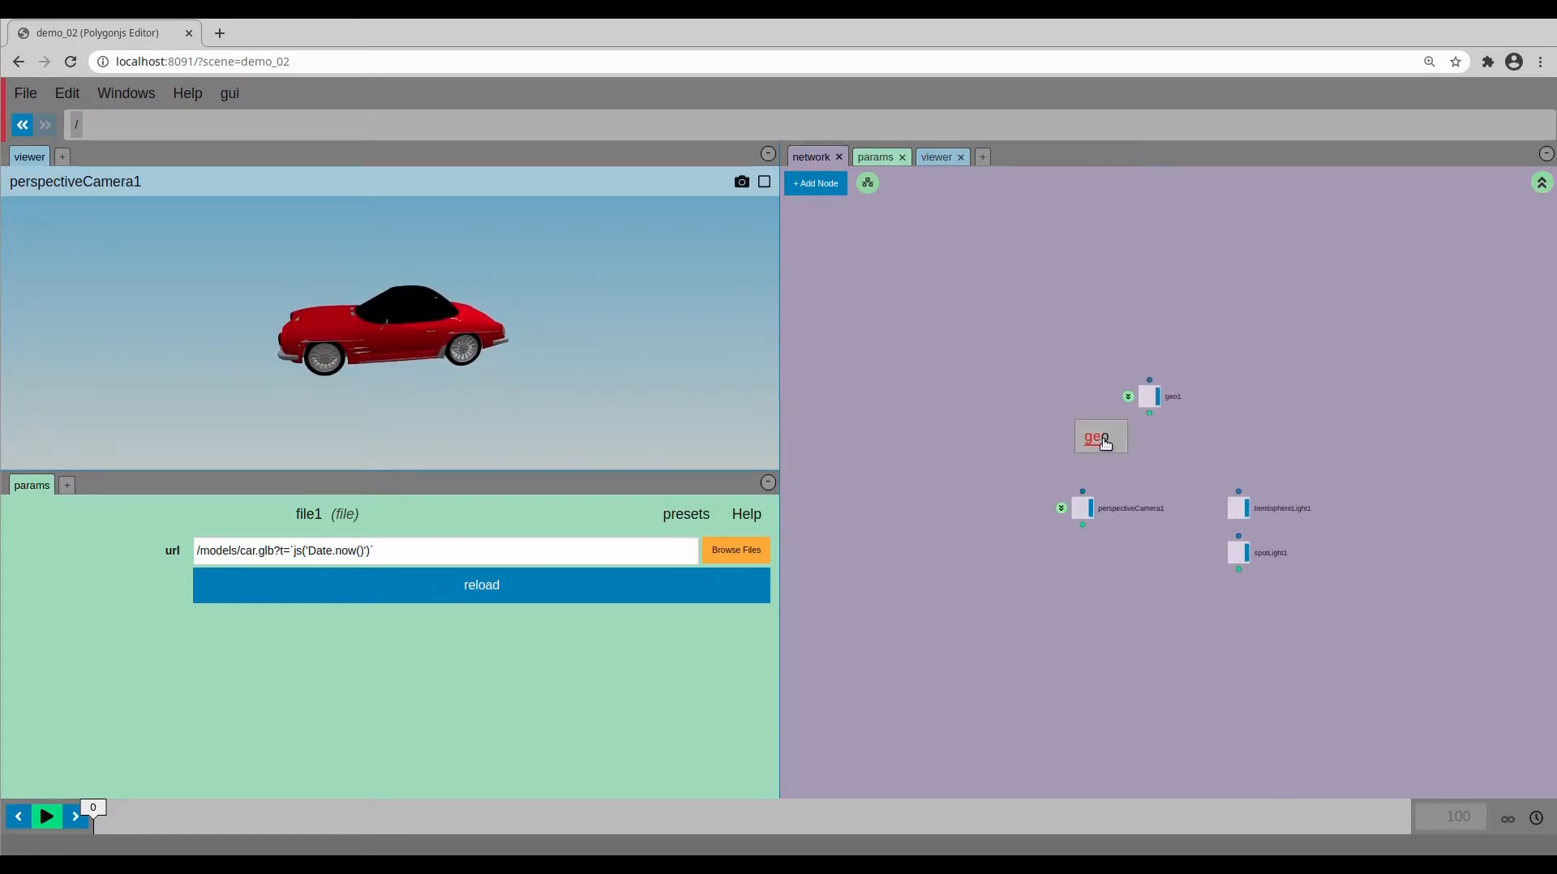
click(1156, 441)
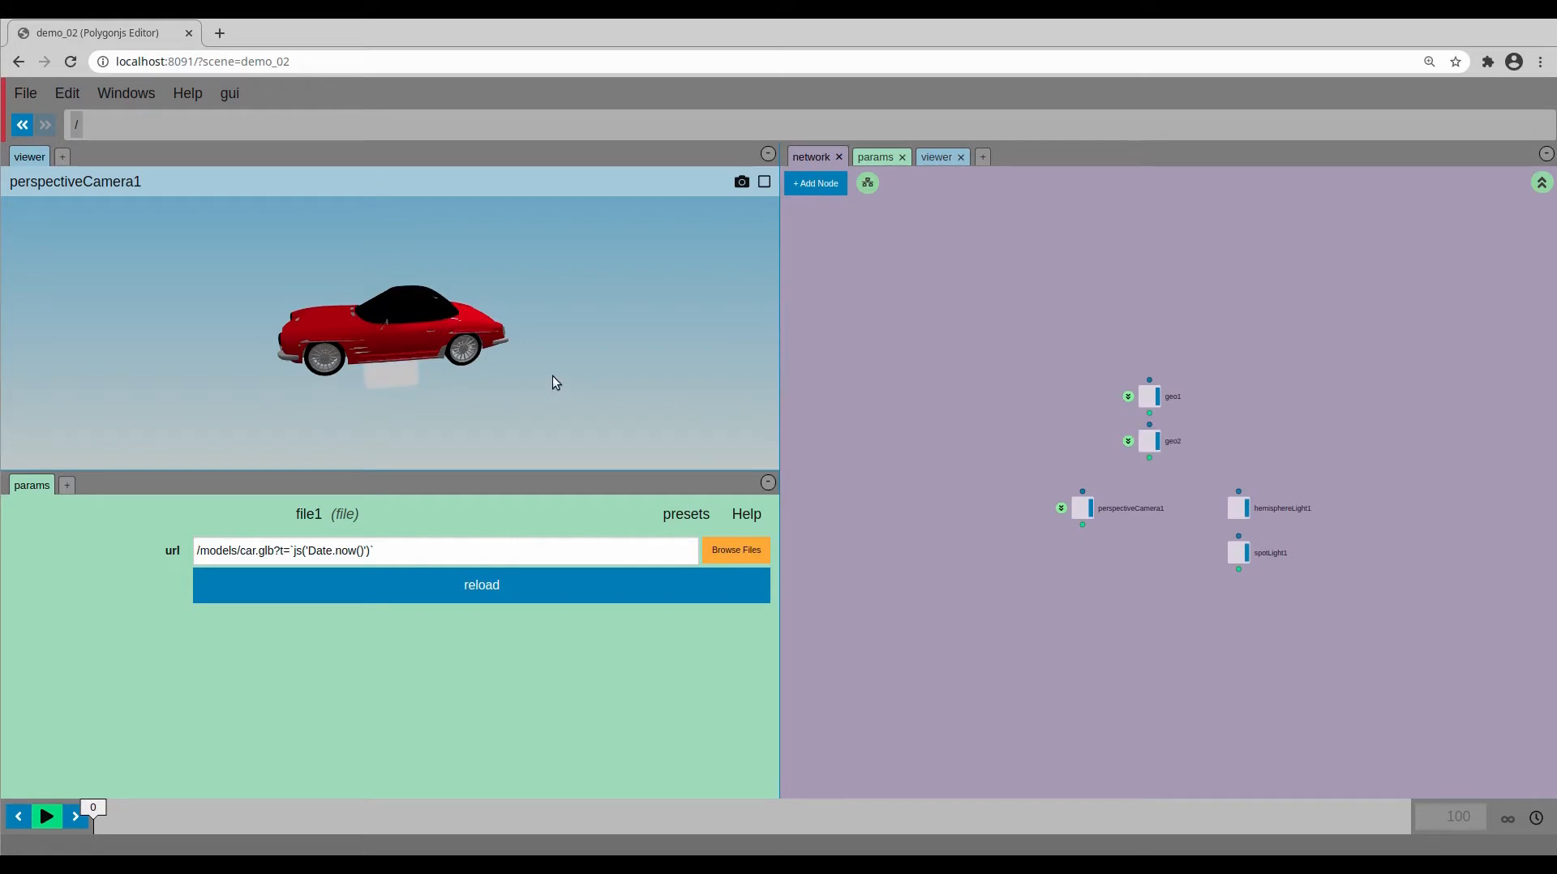
double_click(1173, 443)
text(roa)
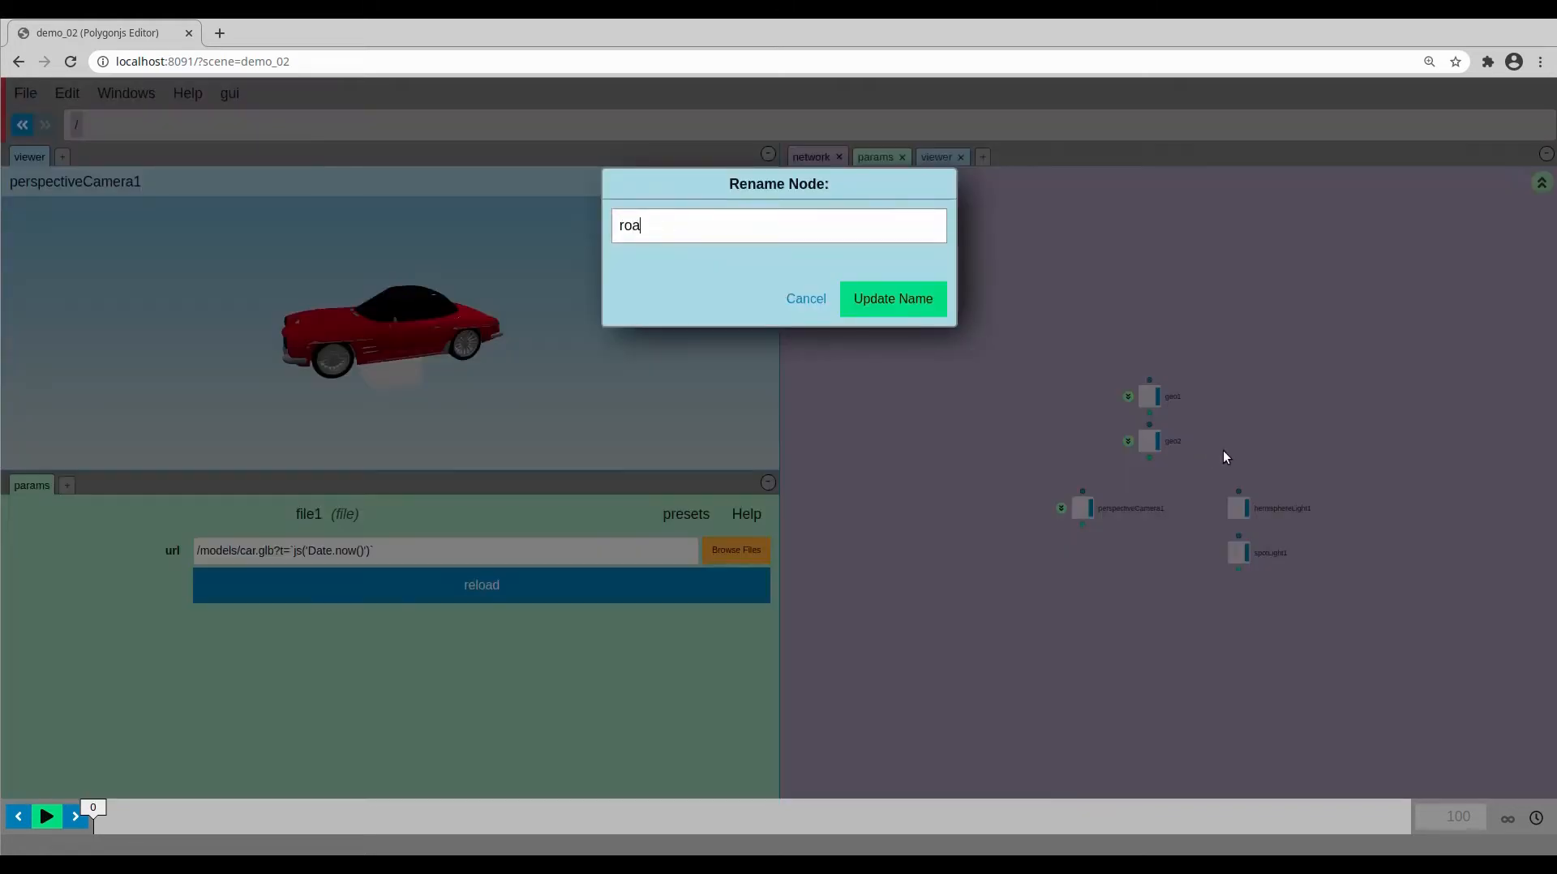
text(d)
key(Return)
- Inside the road node, add a transform node fed by box1 and make it the displayed node
click(1127, 441)
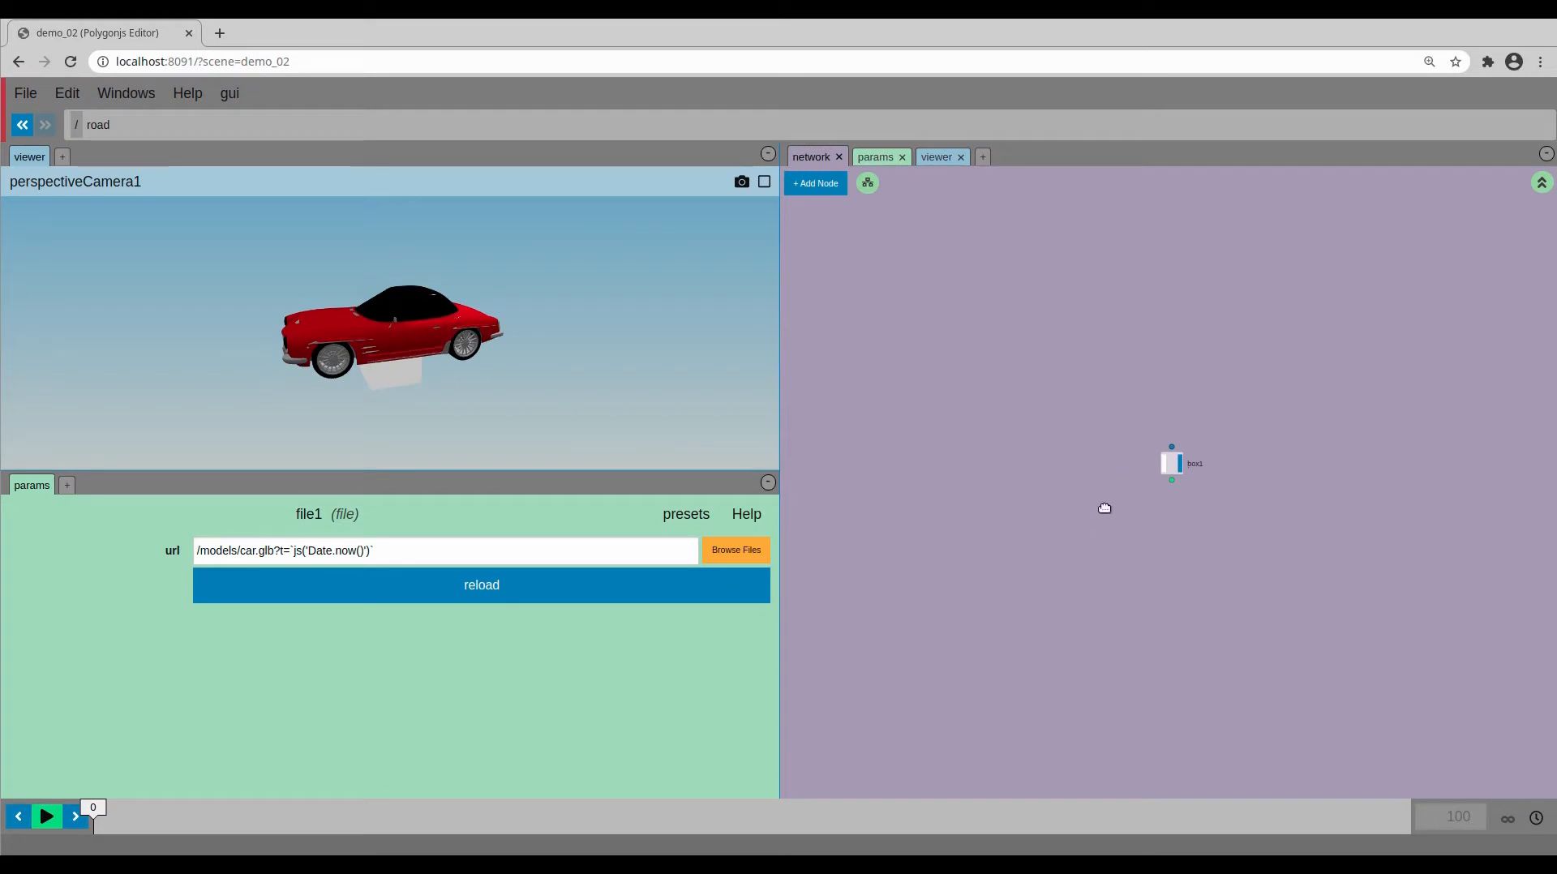
right_click(1129, 513)
text(tra)
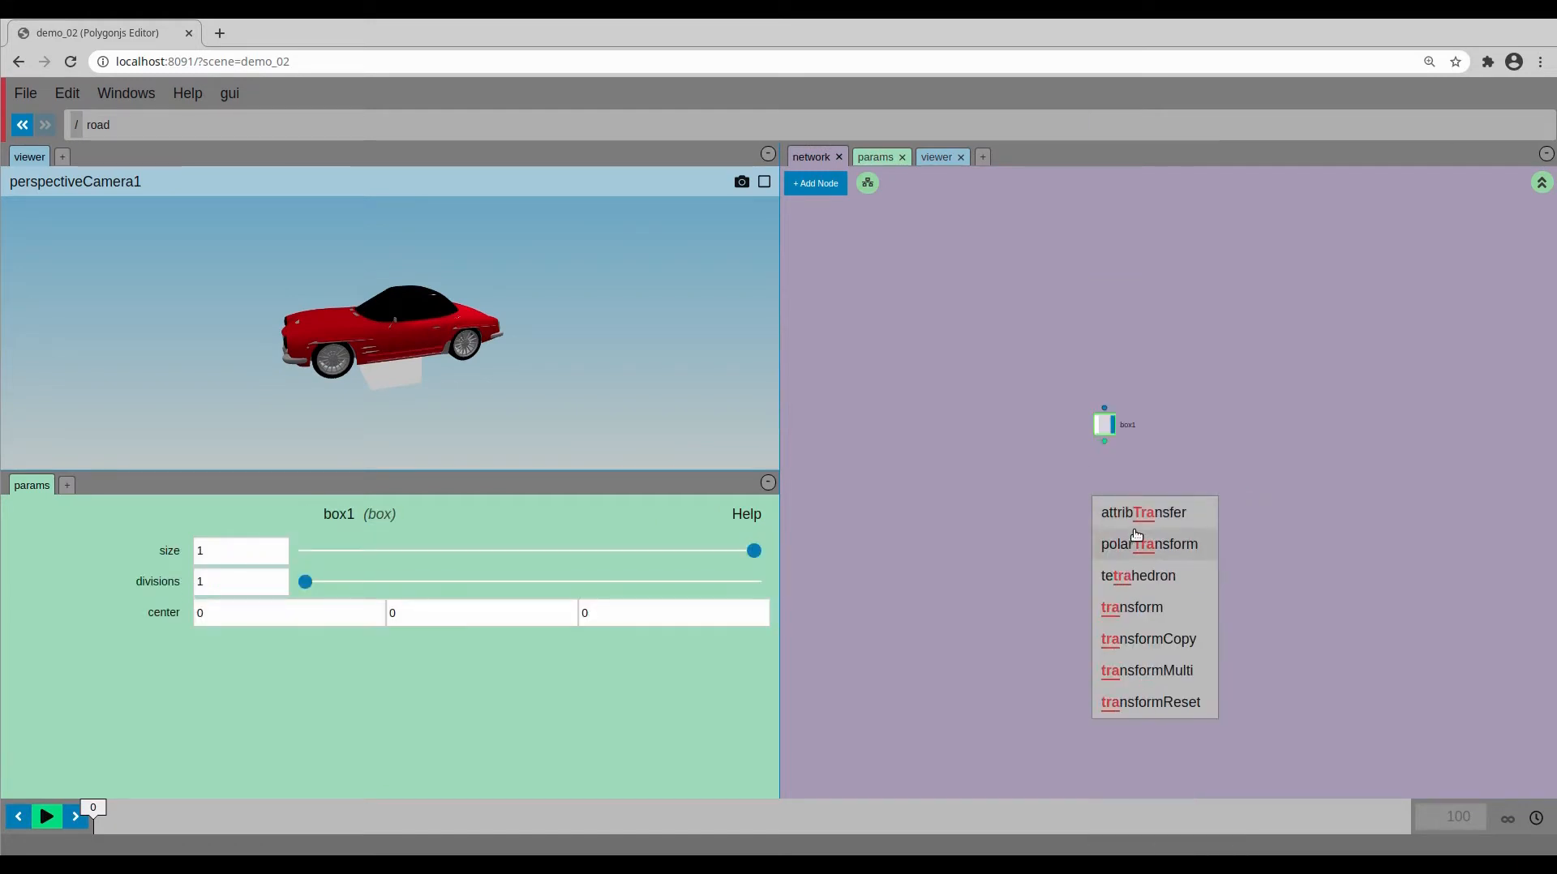
click(1131, 609)
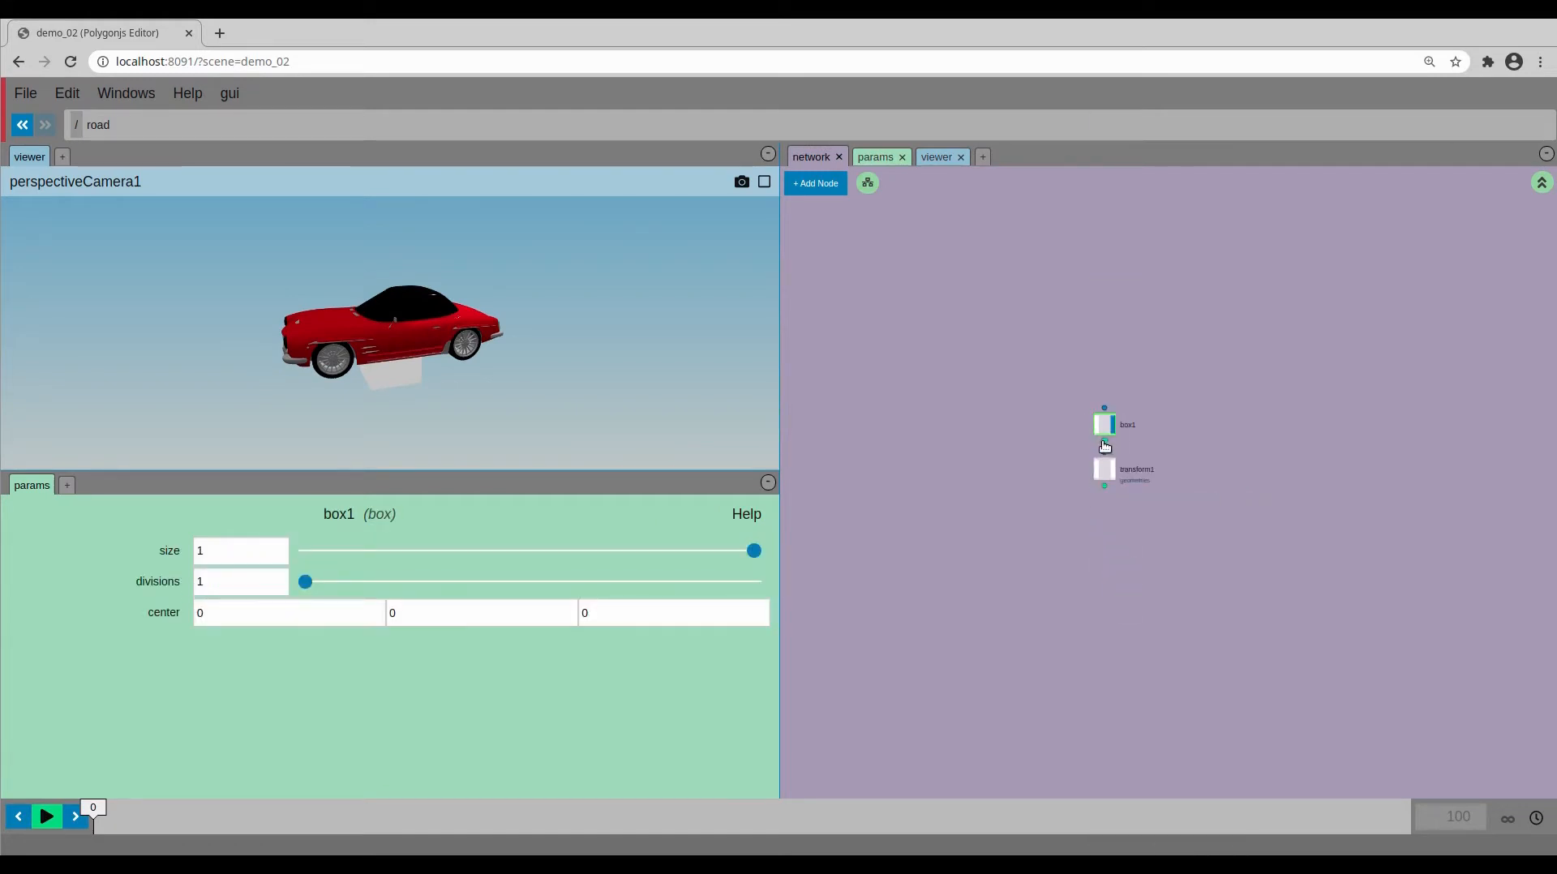
click(1114, 471)
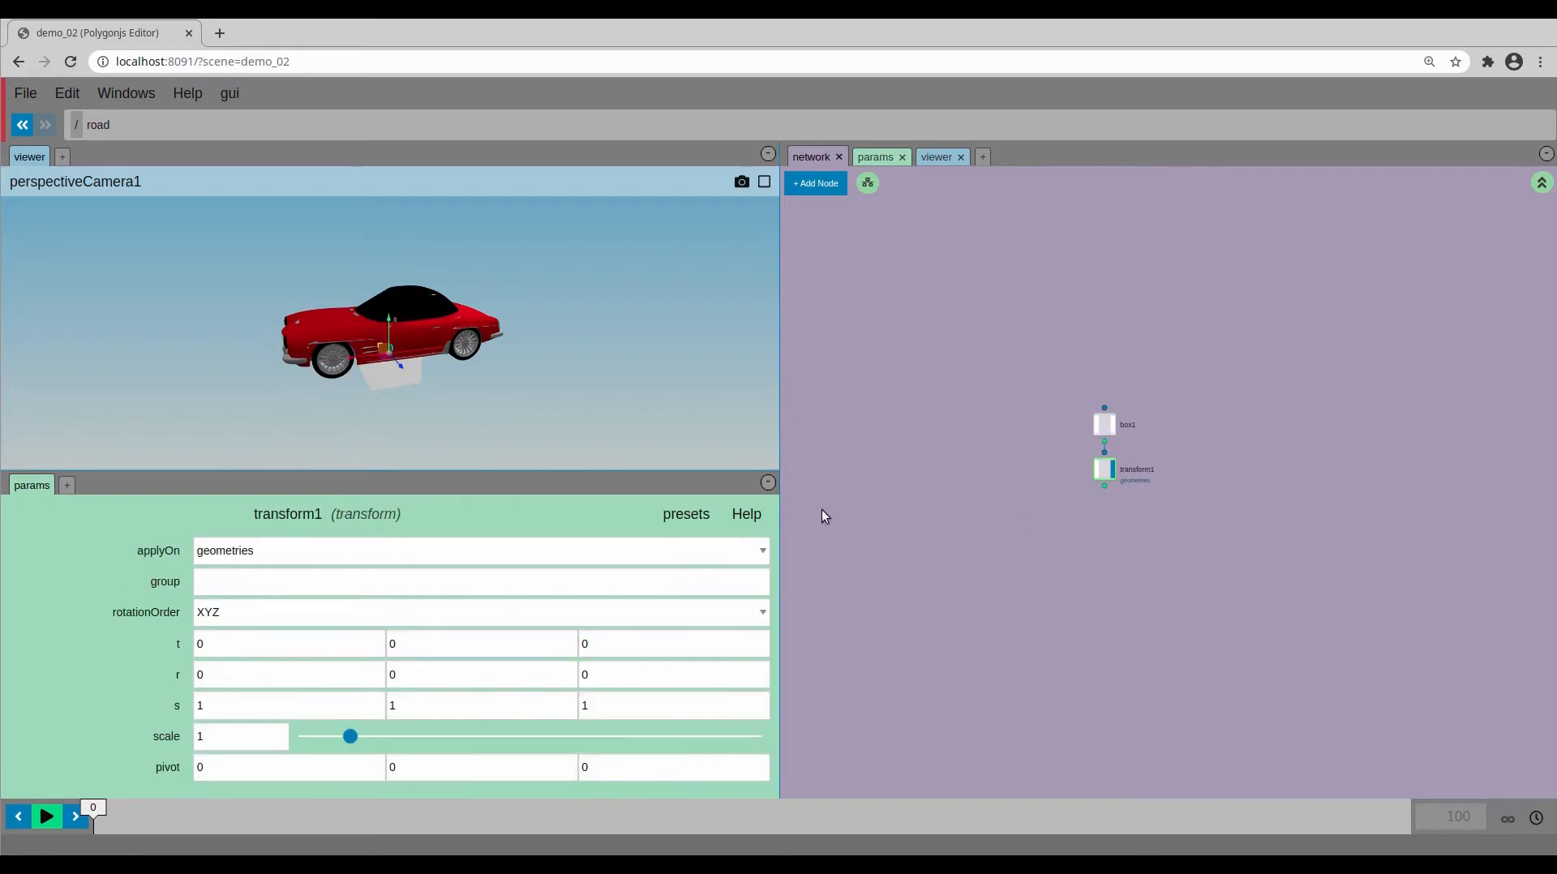
- Scale the box to 15.4 in X and 5.3 in Z, and set its Y translation to -0.488
middle_drag(223, 705, 385, 742)
middle_drag(606, 706, 1395, 705)
middle_drag(510, 643, 350, 726)
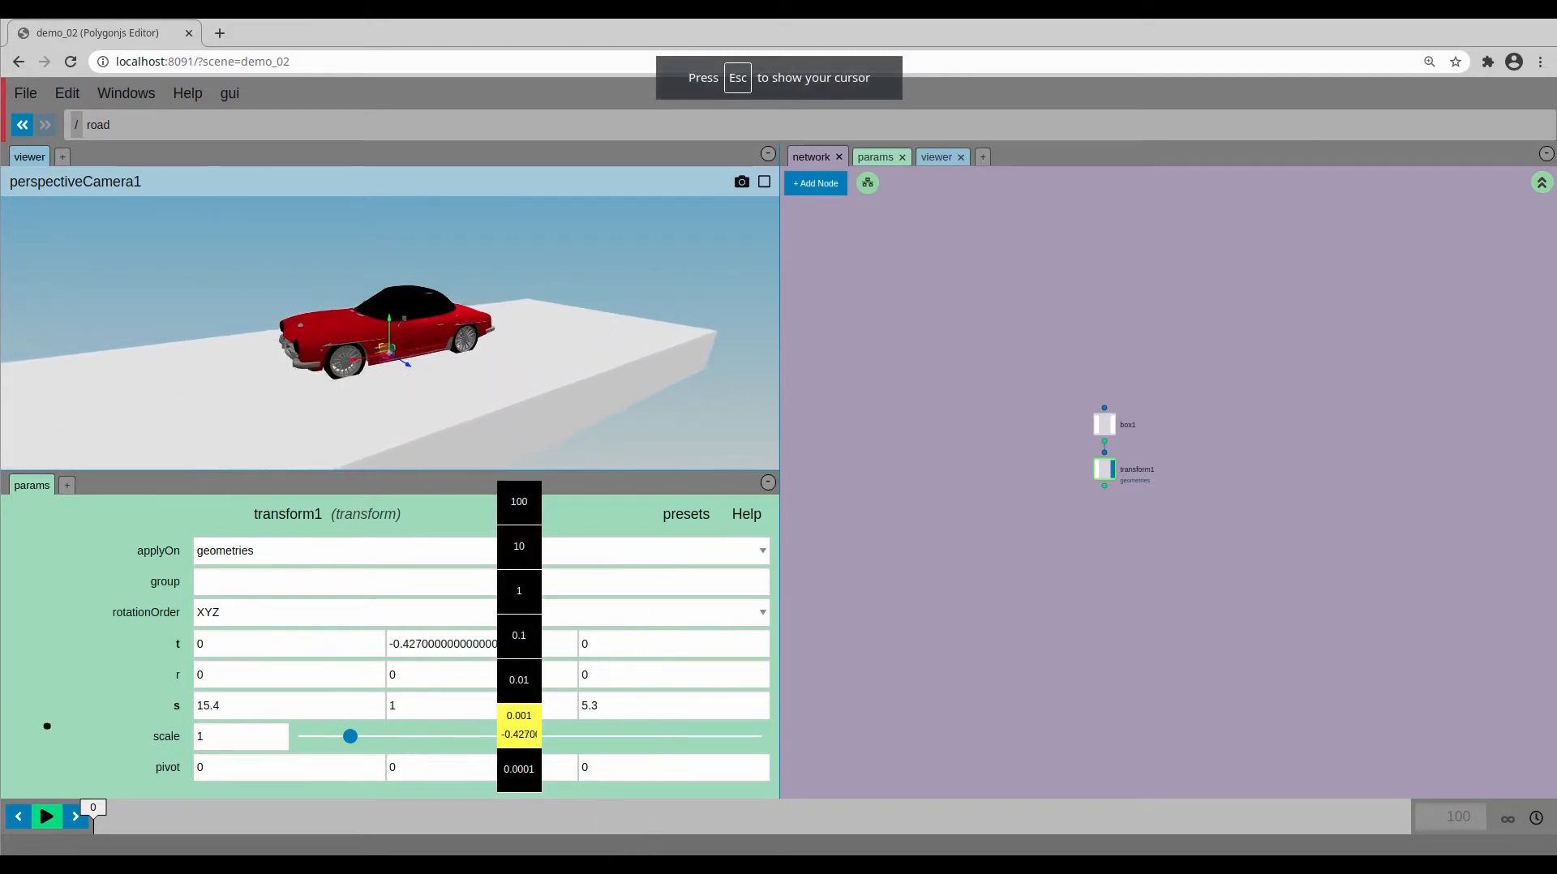
middle_drag(47, 725, 16, 725)
middle_drag(519, 726, 462, 725)
middle_drag(1020, 607, 1011, 595)
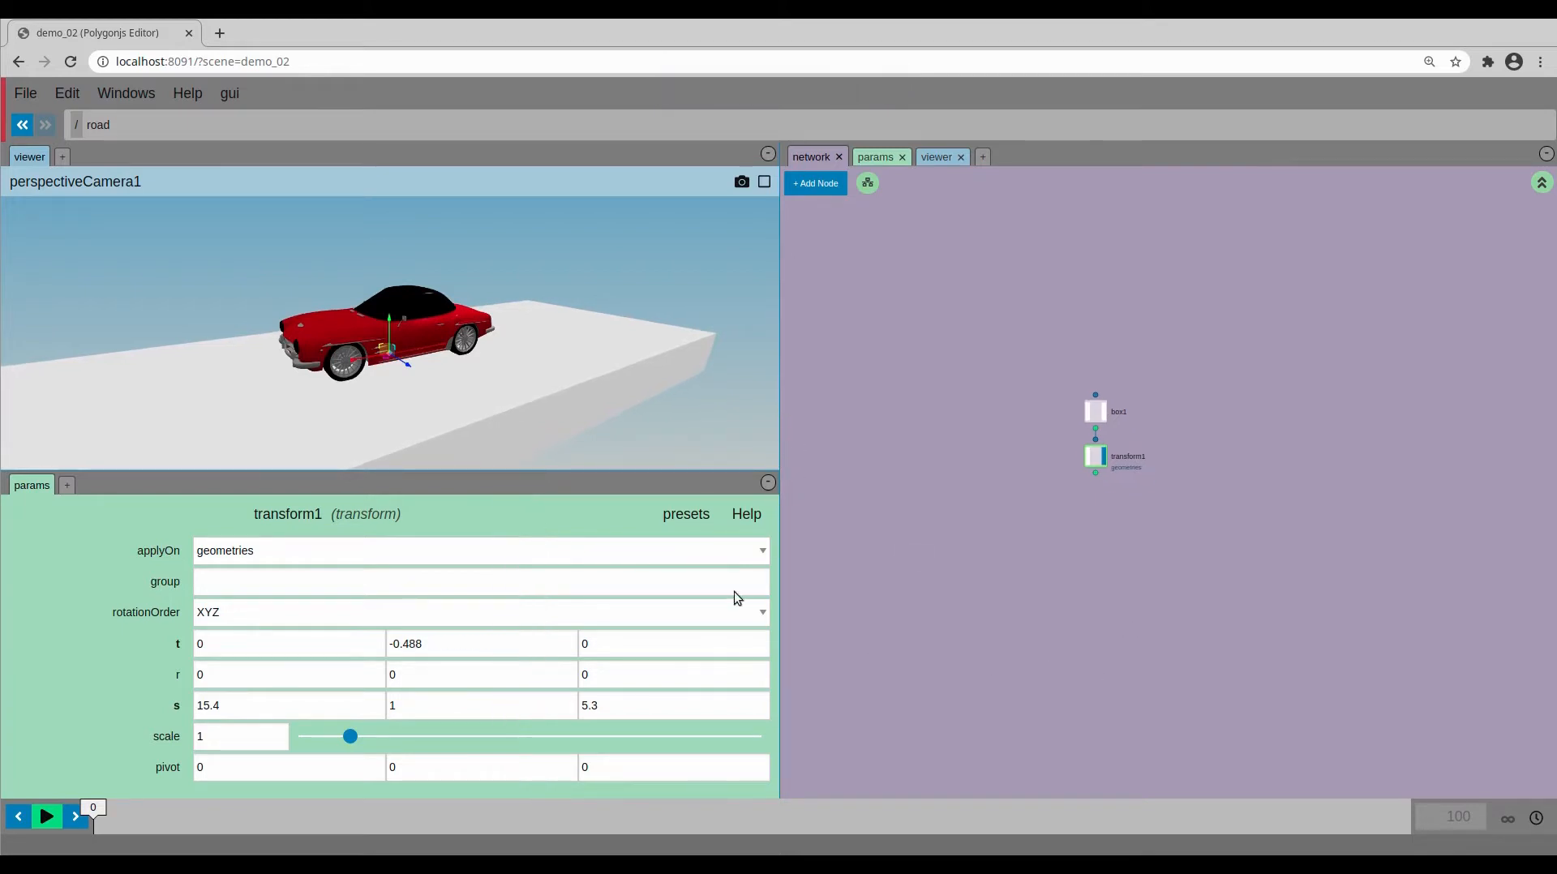
- Flatten the road box to a Y scale of 0.13 and raise its Y translation to about -0.058
middle_drag(462, 703, 16, 737)
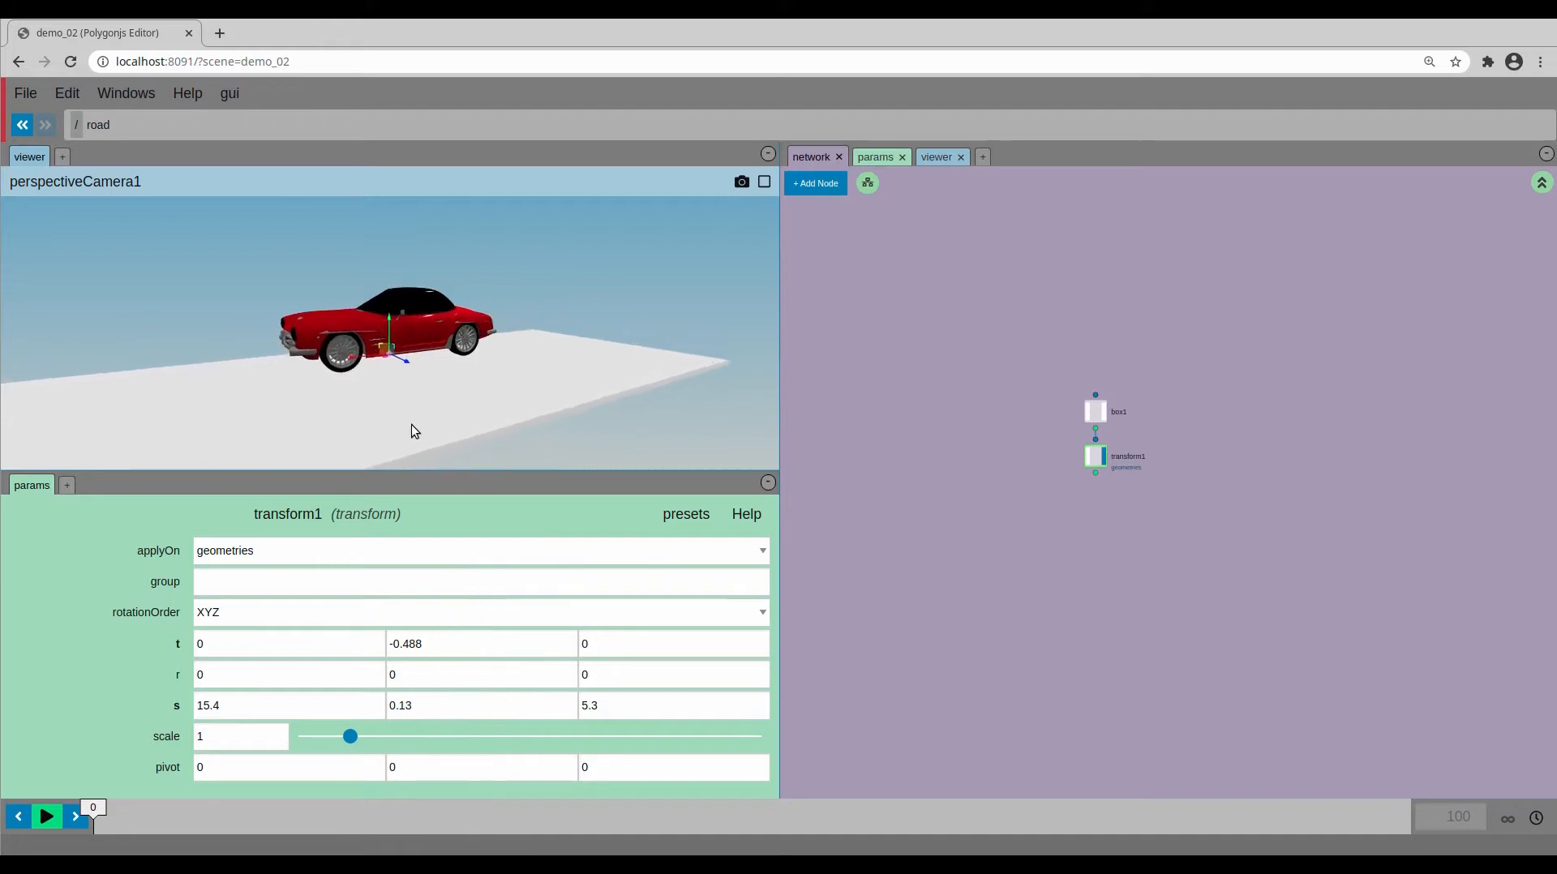
middle_drag(433, 651, 1205, 695)
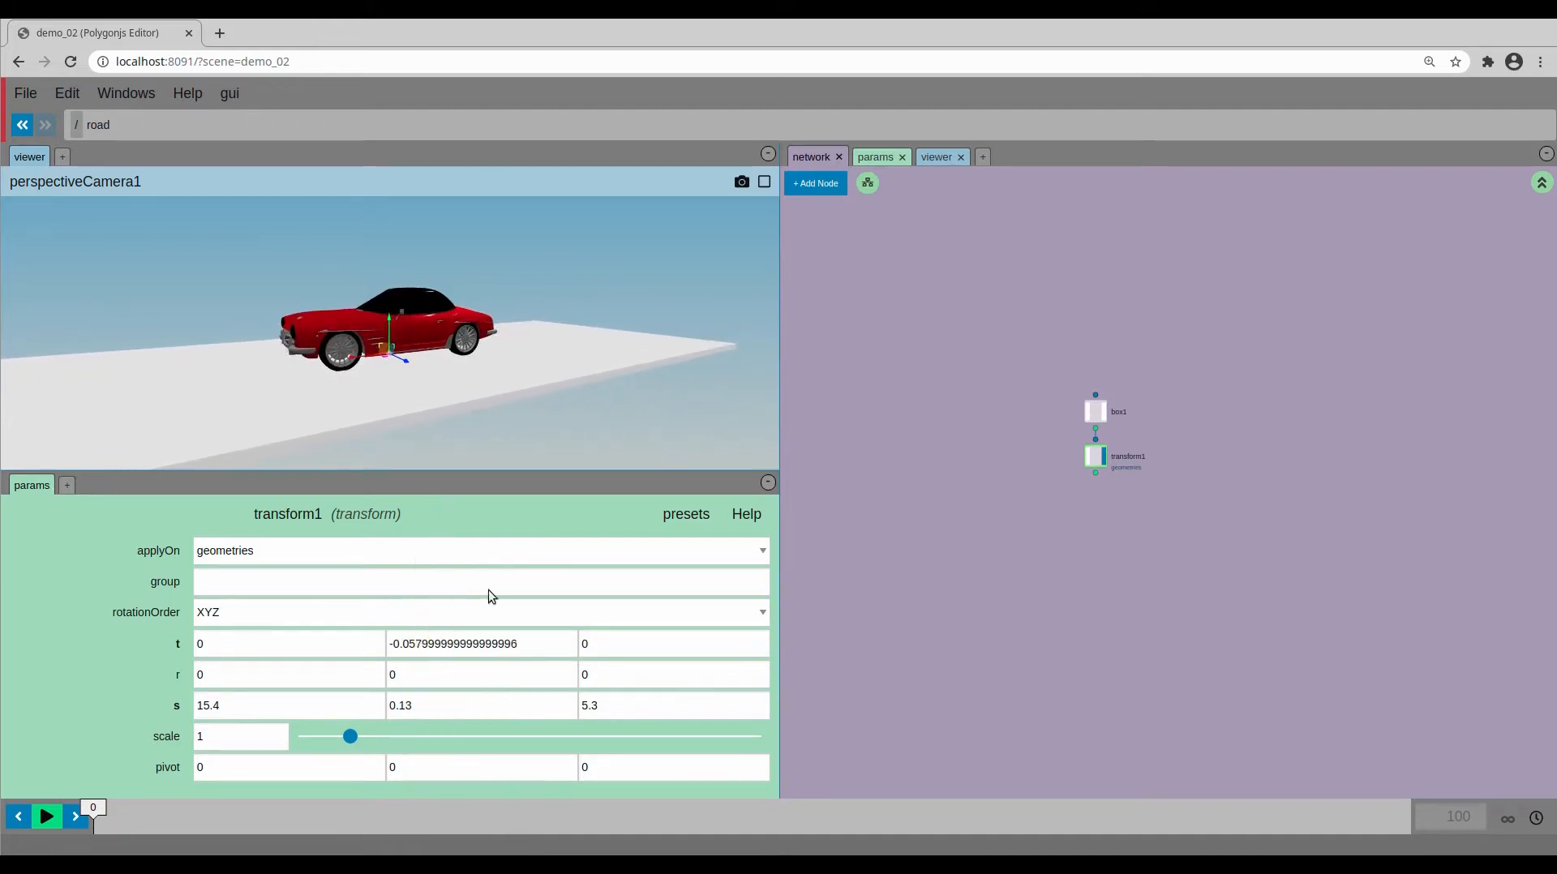
drag(527, 399, 533, 419)
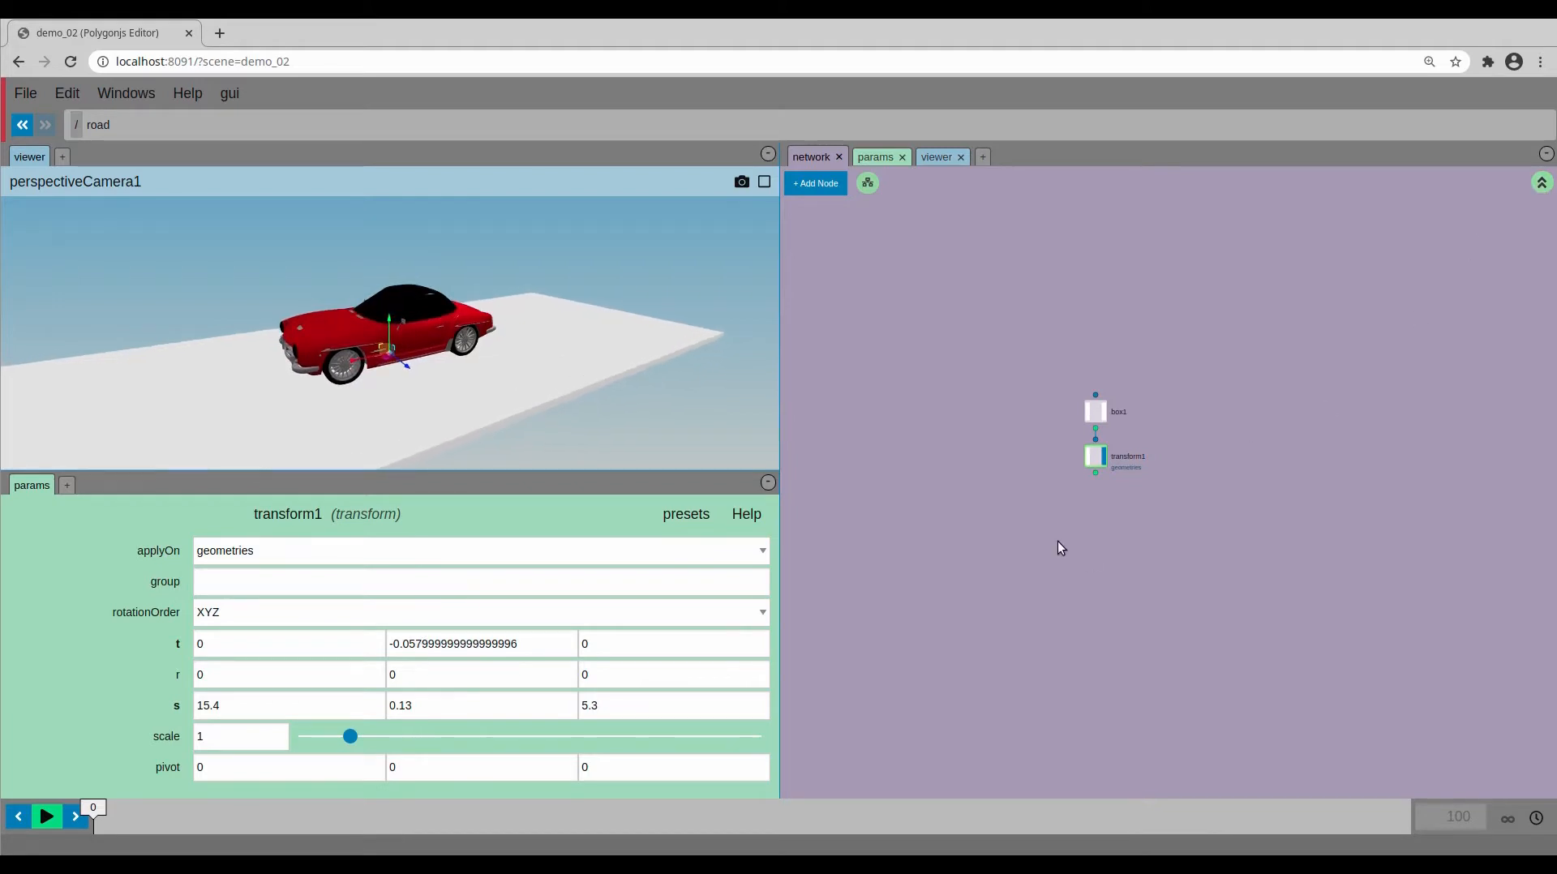
- Add a material node below transform1 in the road network
key(Tab)
text(mate)
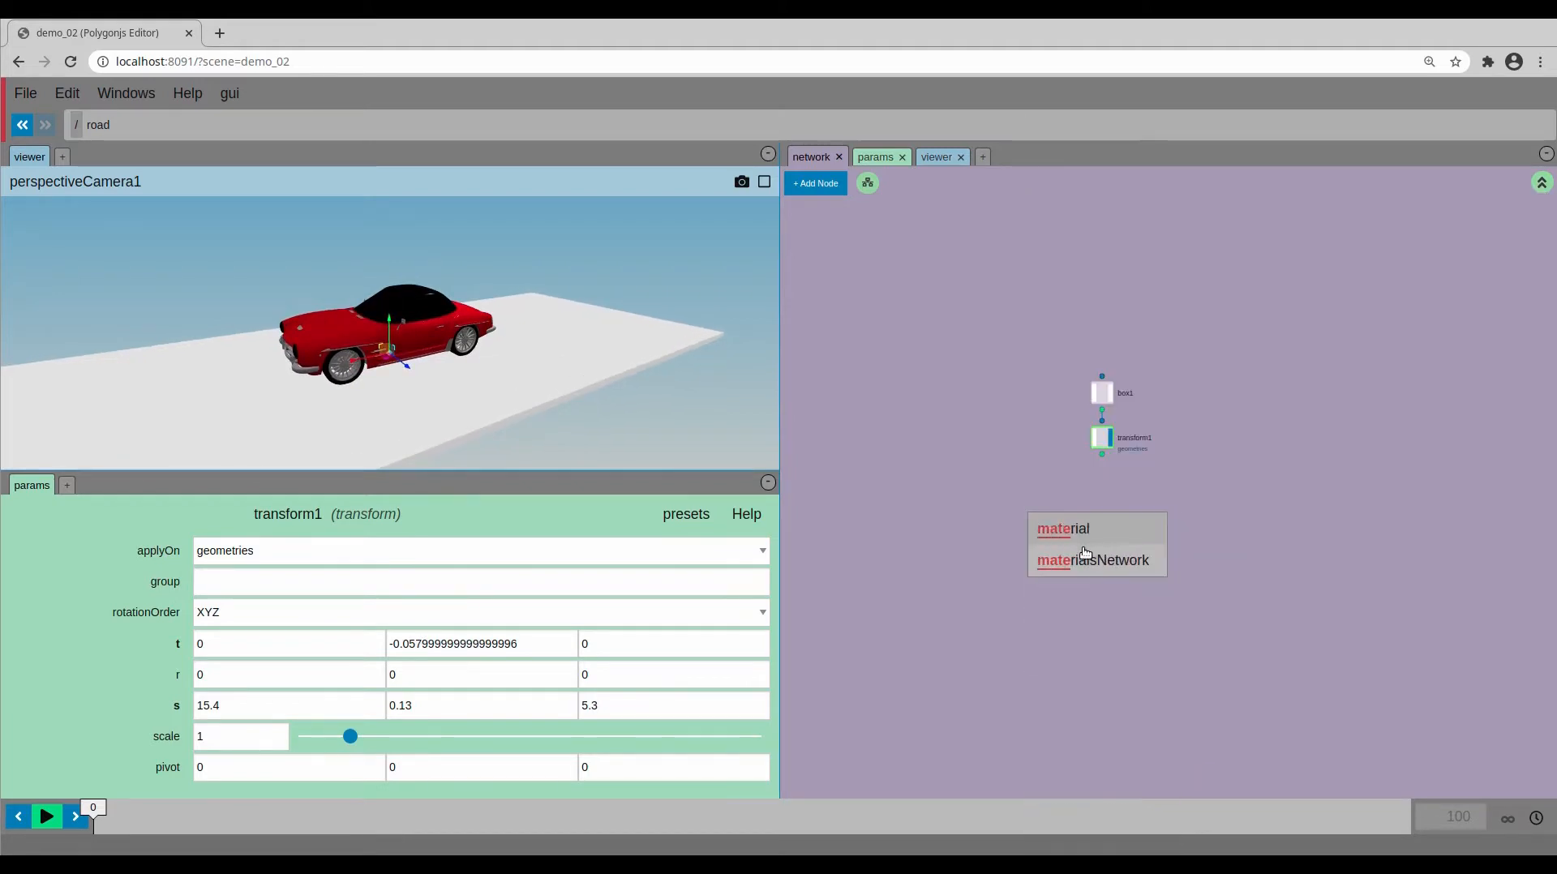
click(1078, 532)
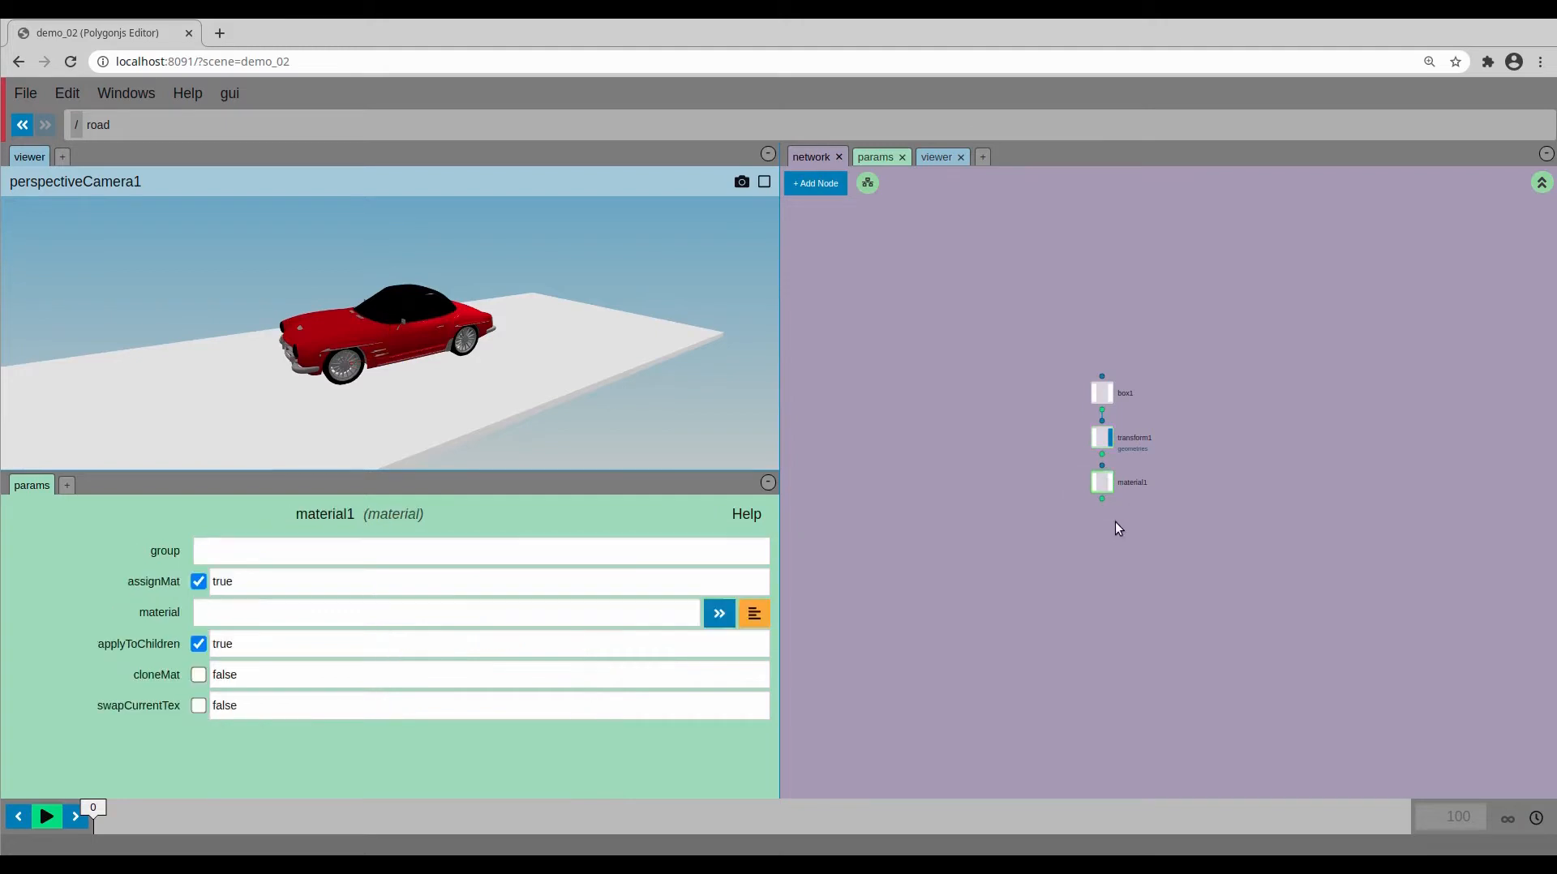
- Add a materialsNetwork at the scene root and create a meshStandard material inside it
key(u)
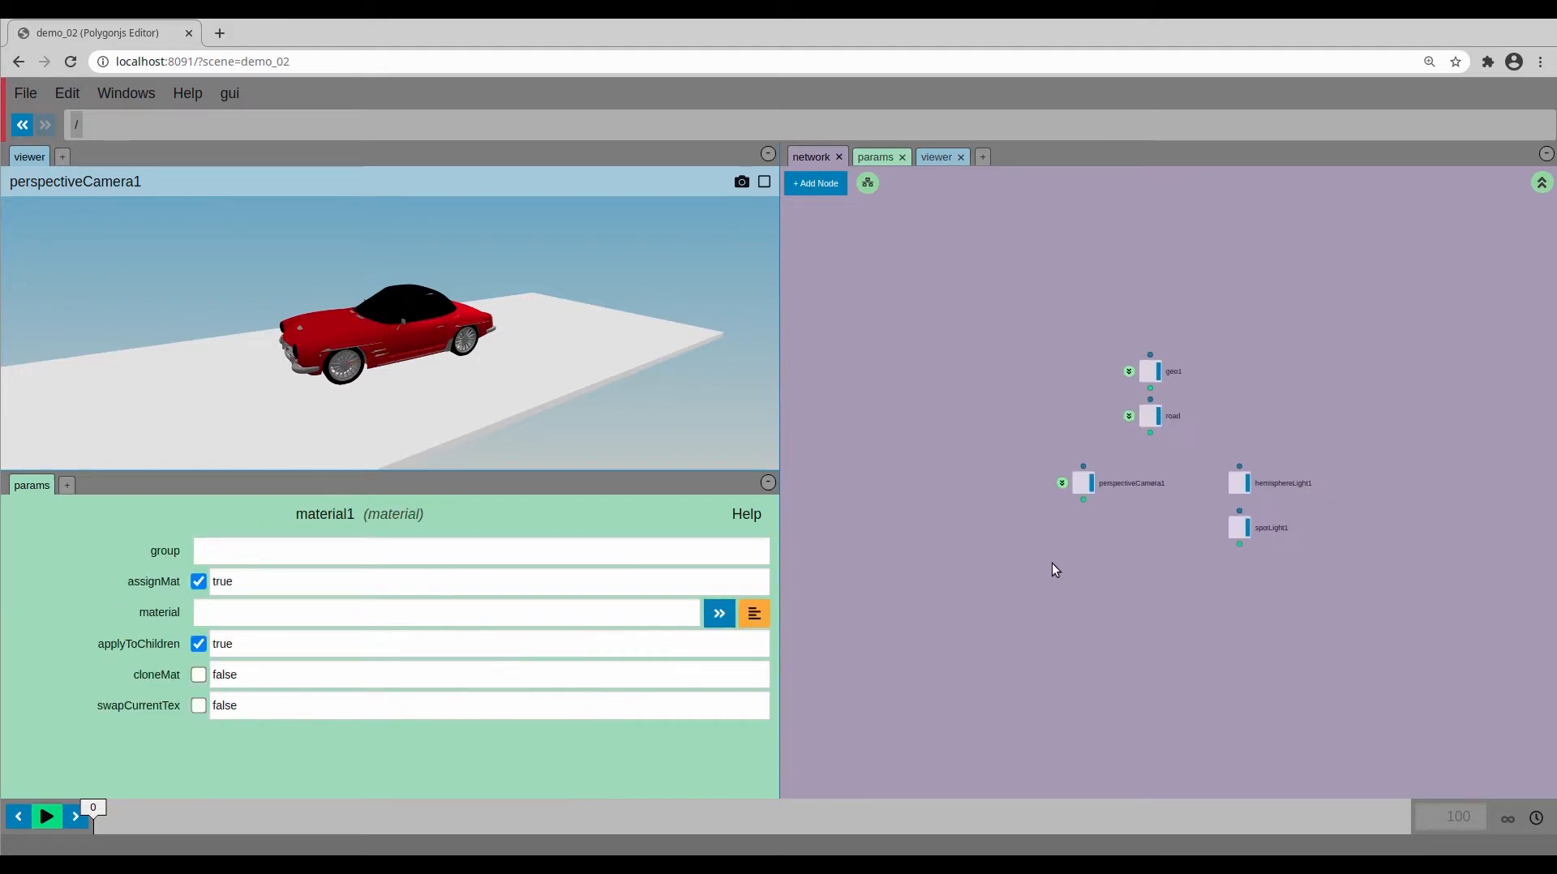
key(Tab)
text(mate)
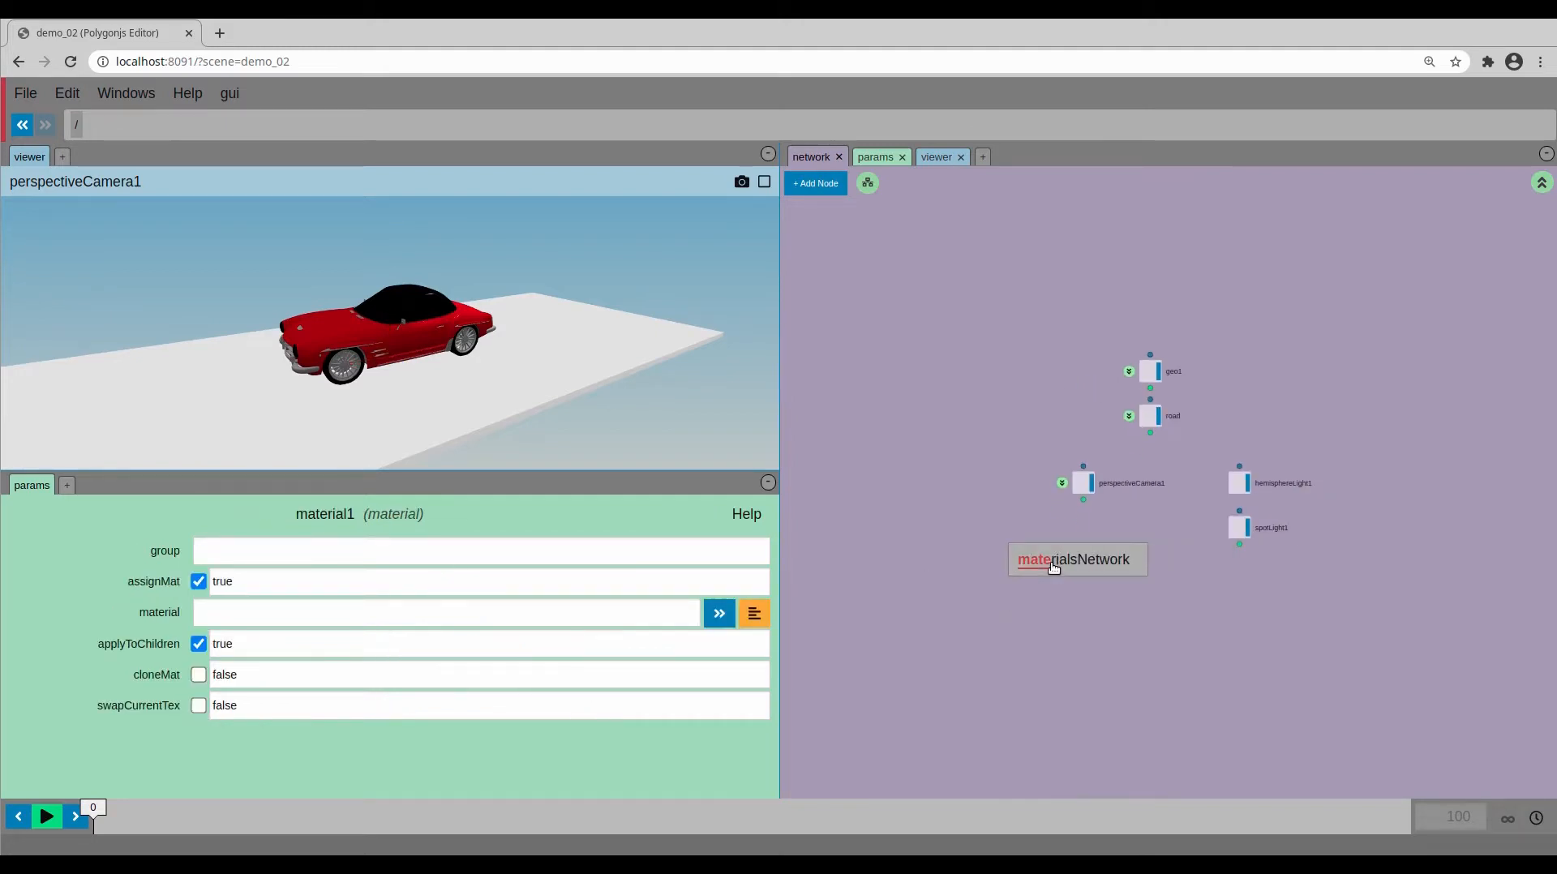
click(1066, 567)
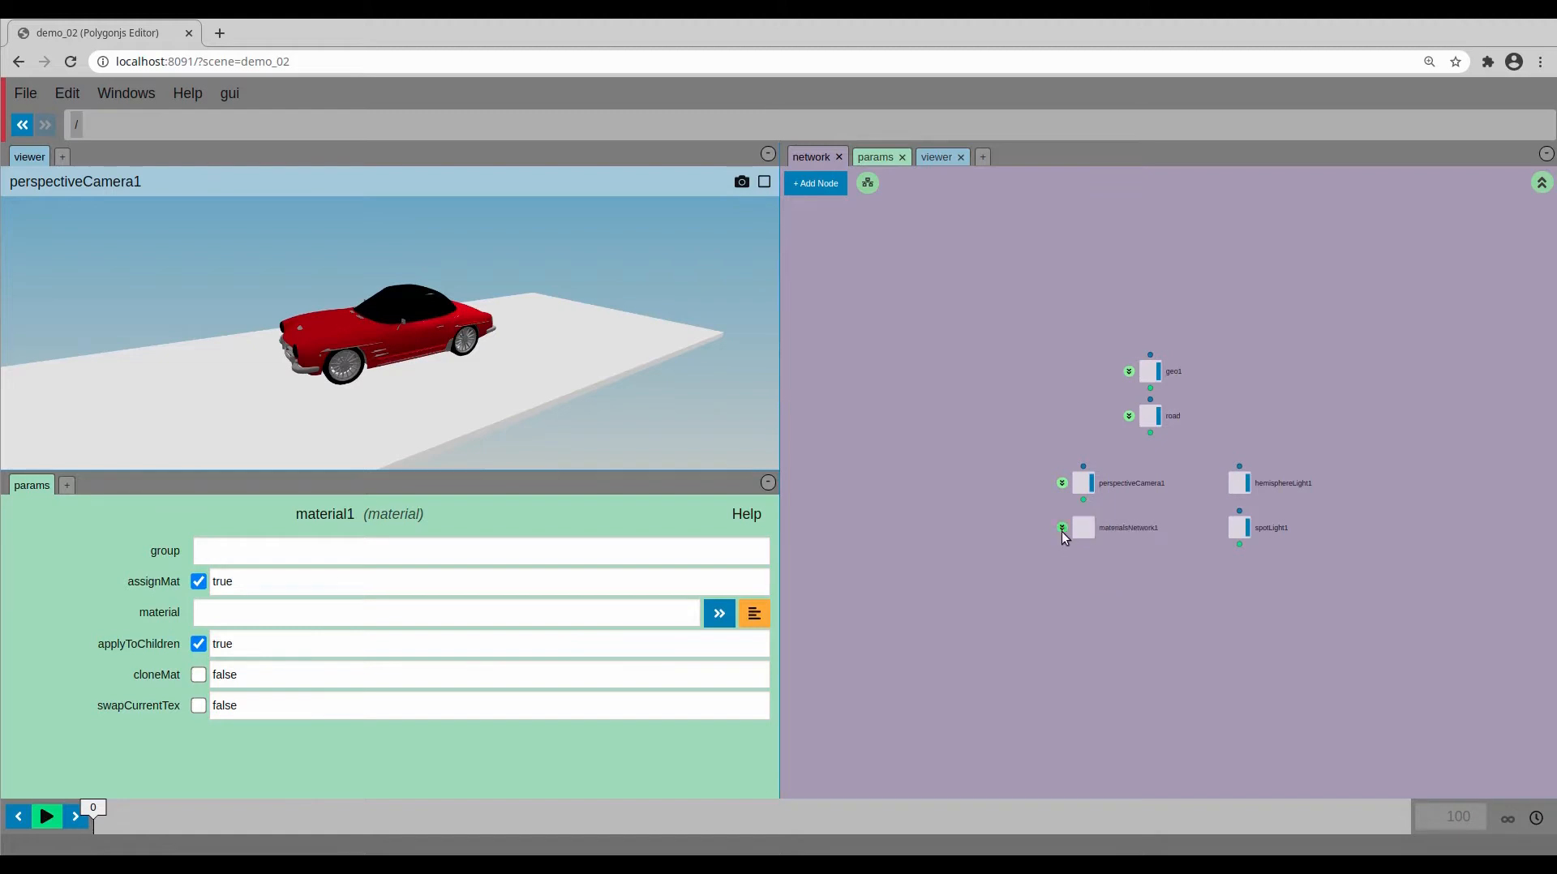
double_click(1062, 531)
key(Tab)
text(sta)
click(1057, 556)
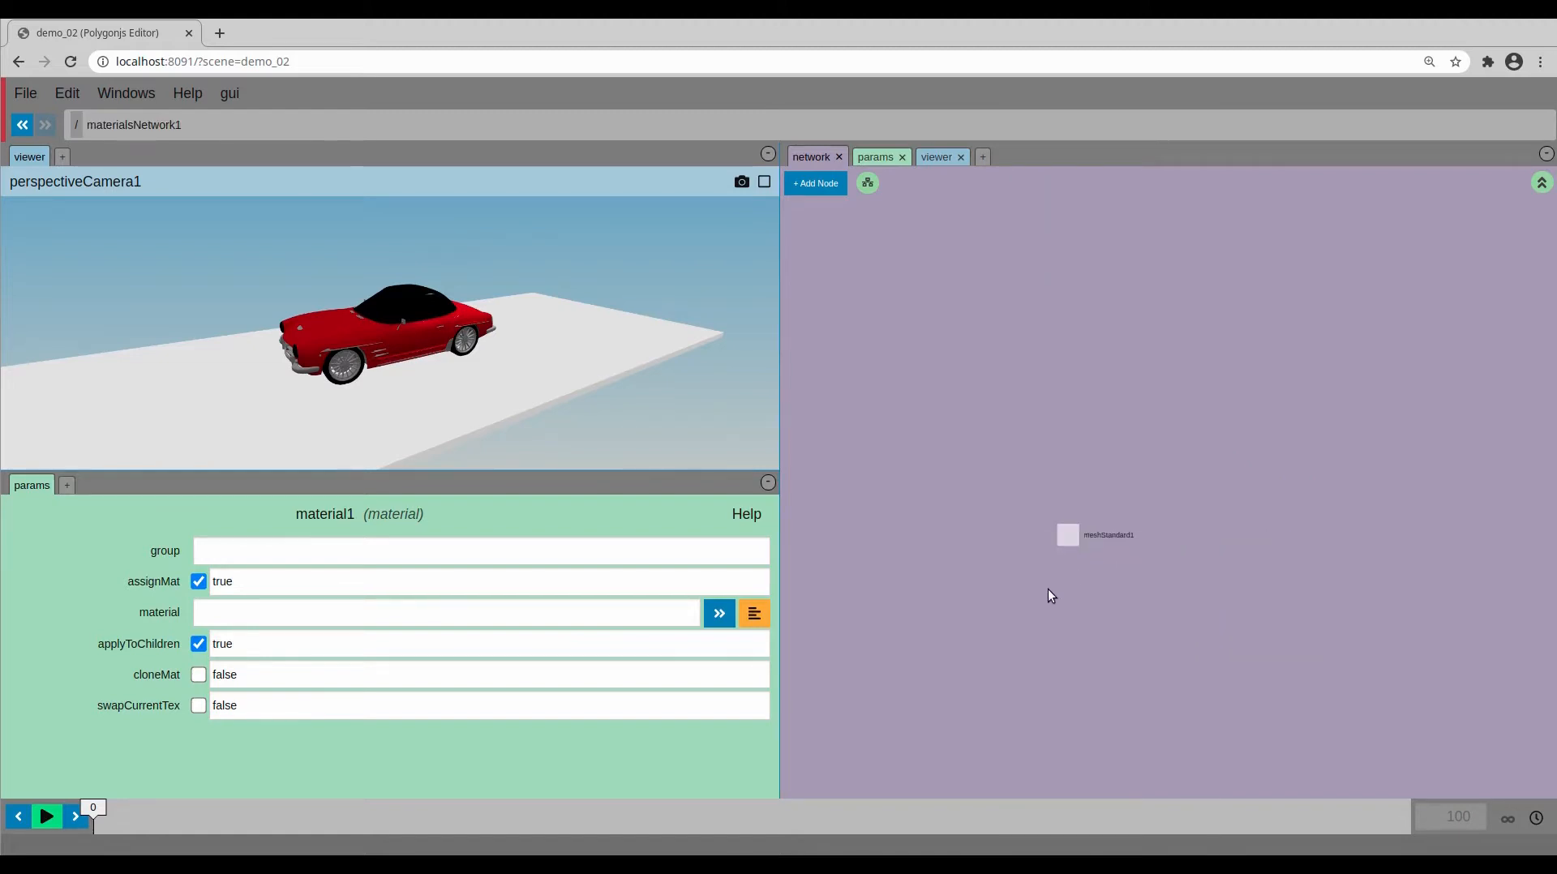
- Return to the scene root and add a copNetwork below the materials network
key(u)
middle_drag(1042, 579, 1037, 573)
key(Tab)
text(cop)
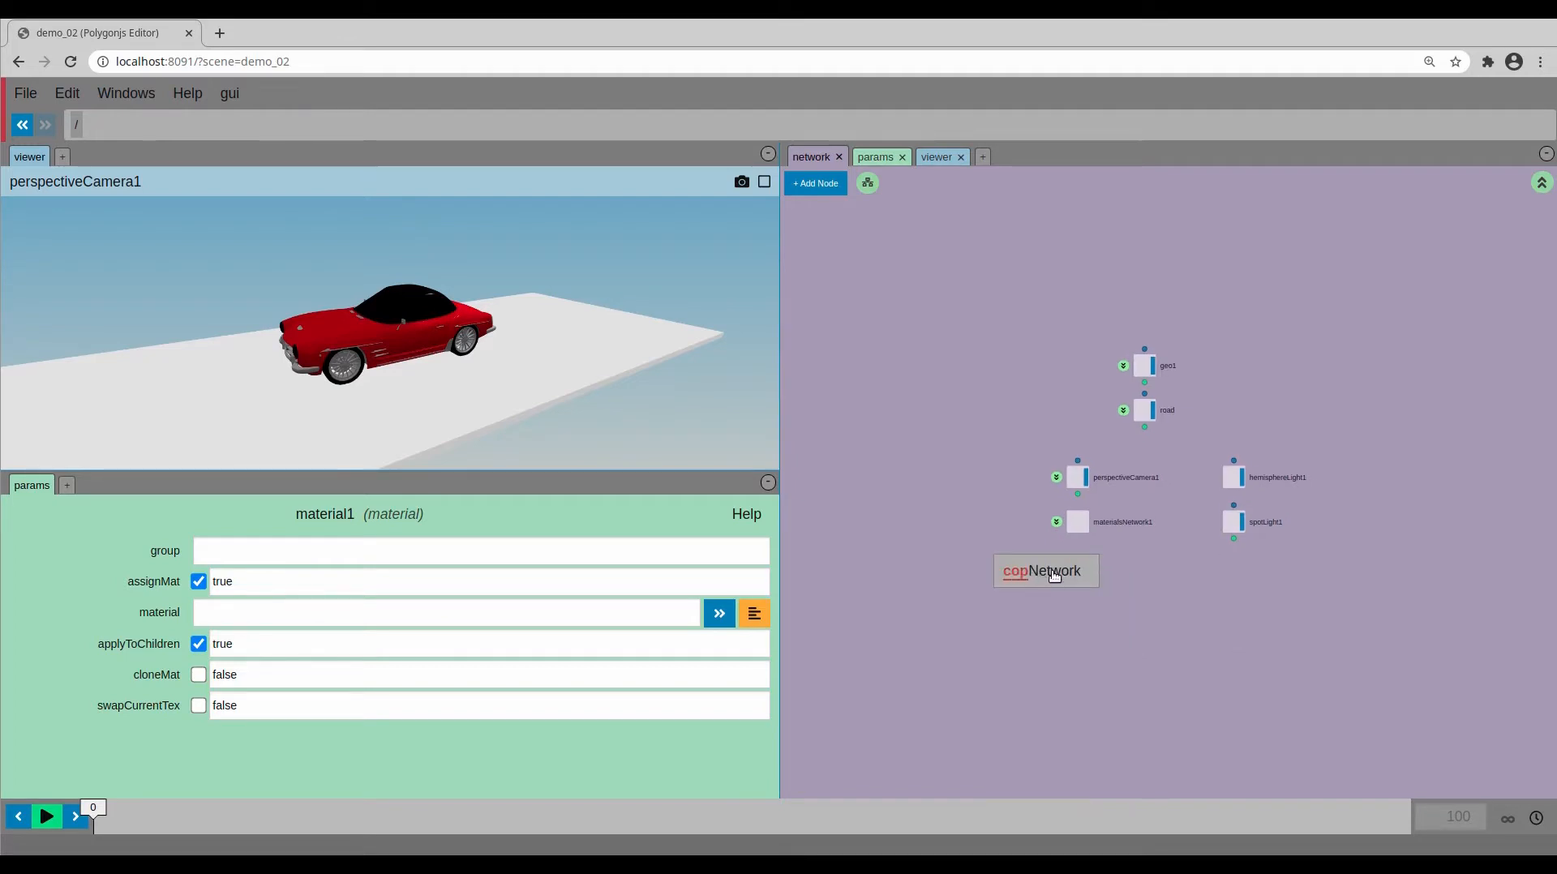
click(1054, 575)
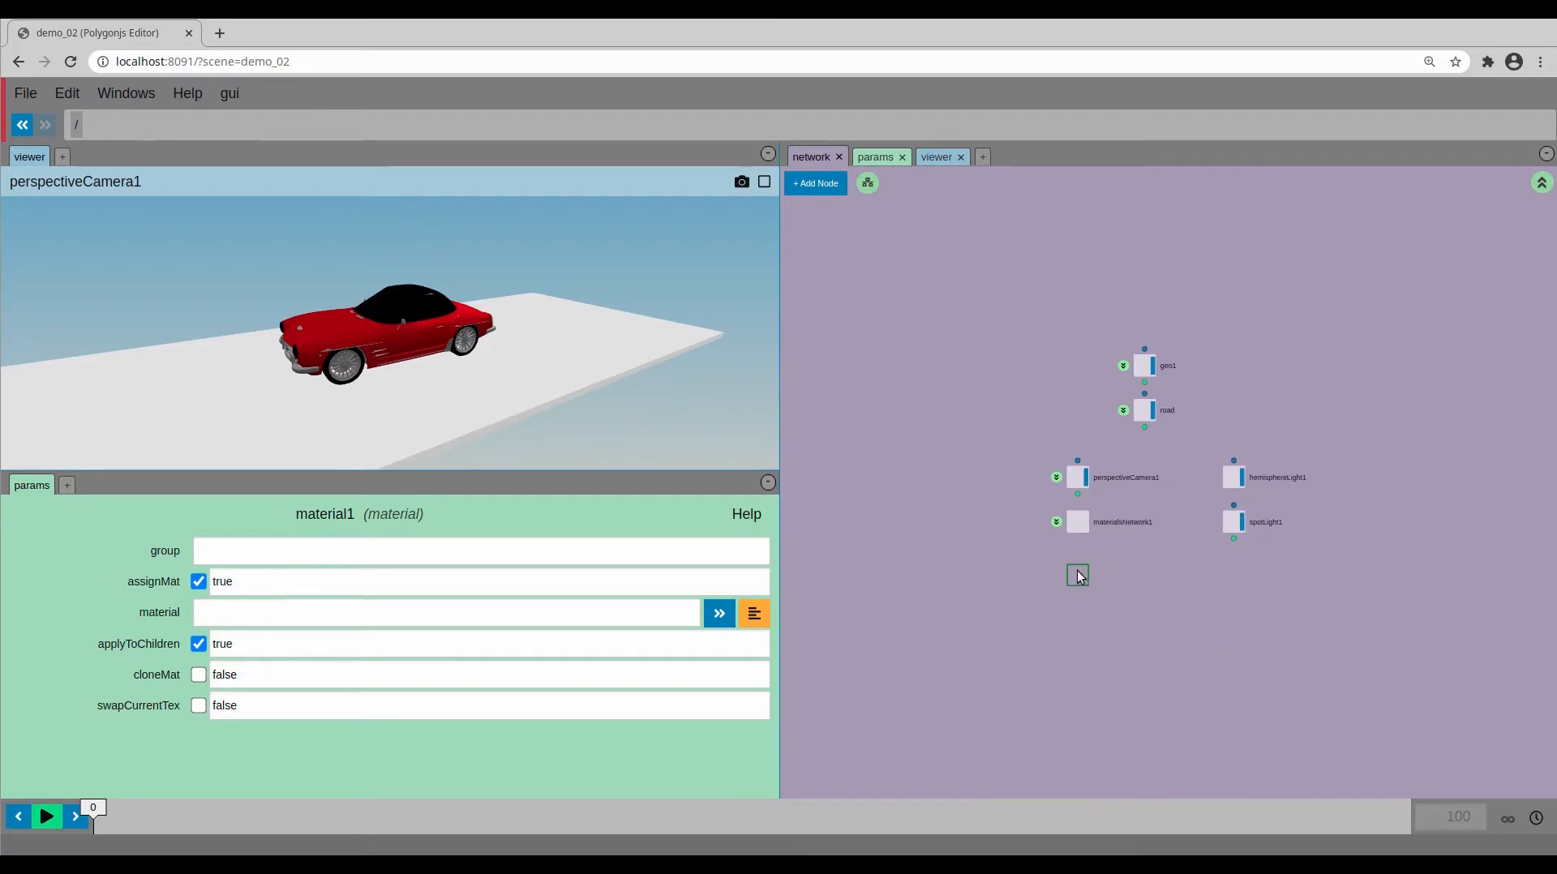
- Add an image node inside the copNetwork and load /tex/road_diffuse.001.png into it, with the time stamp option on
key(i)
key(Tab)
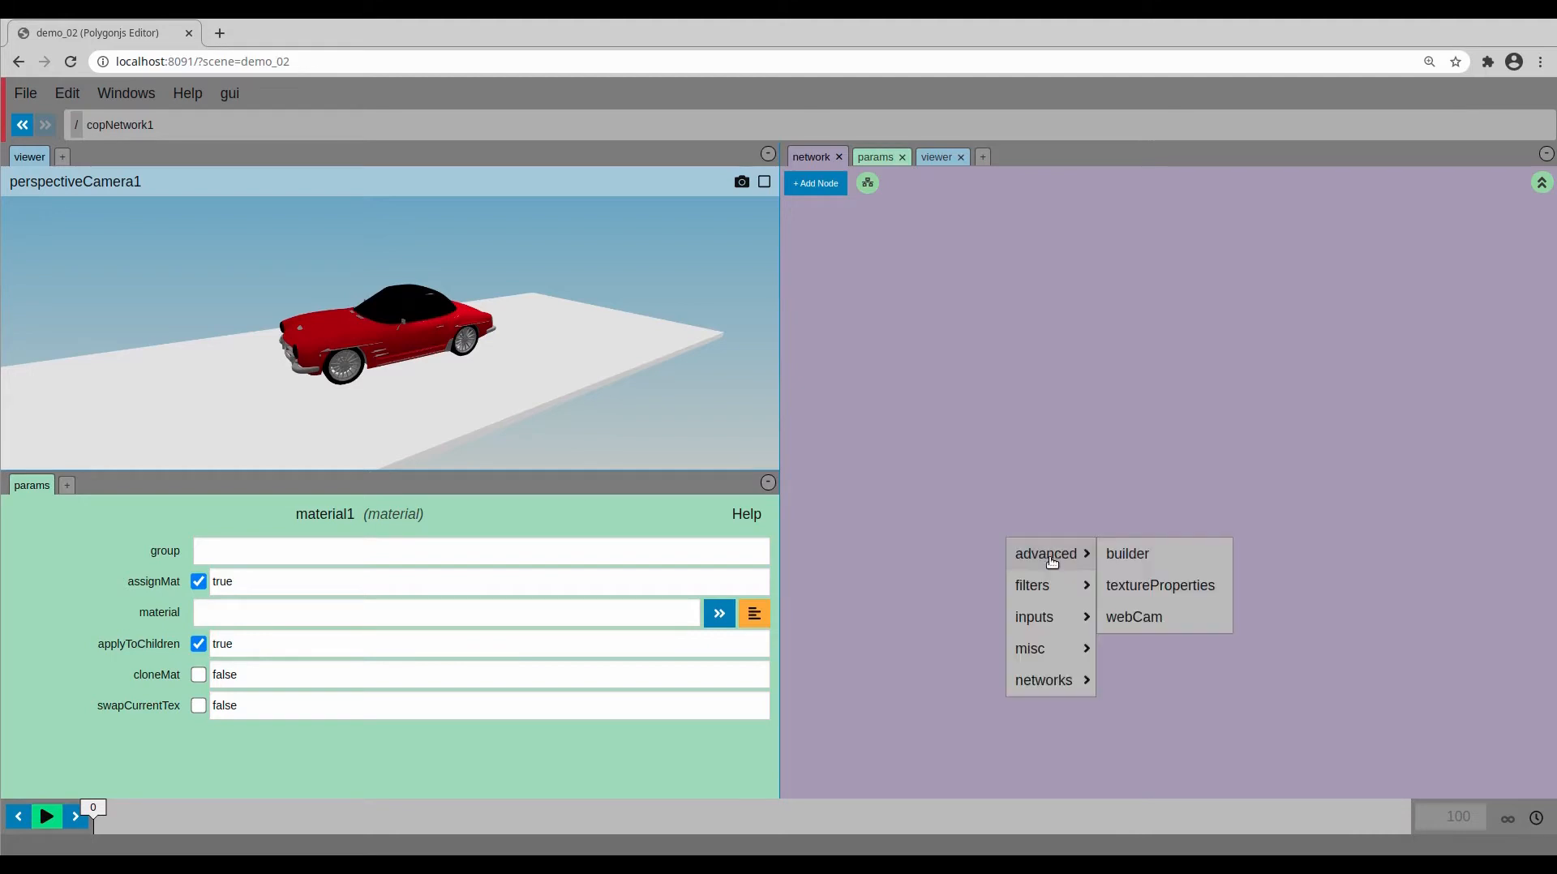
text(im)
click(1048, 582)
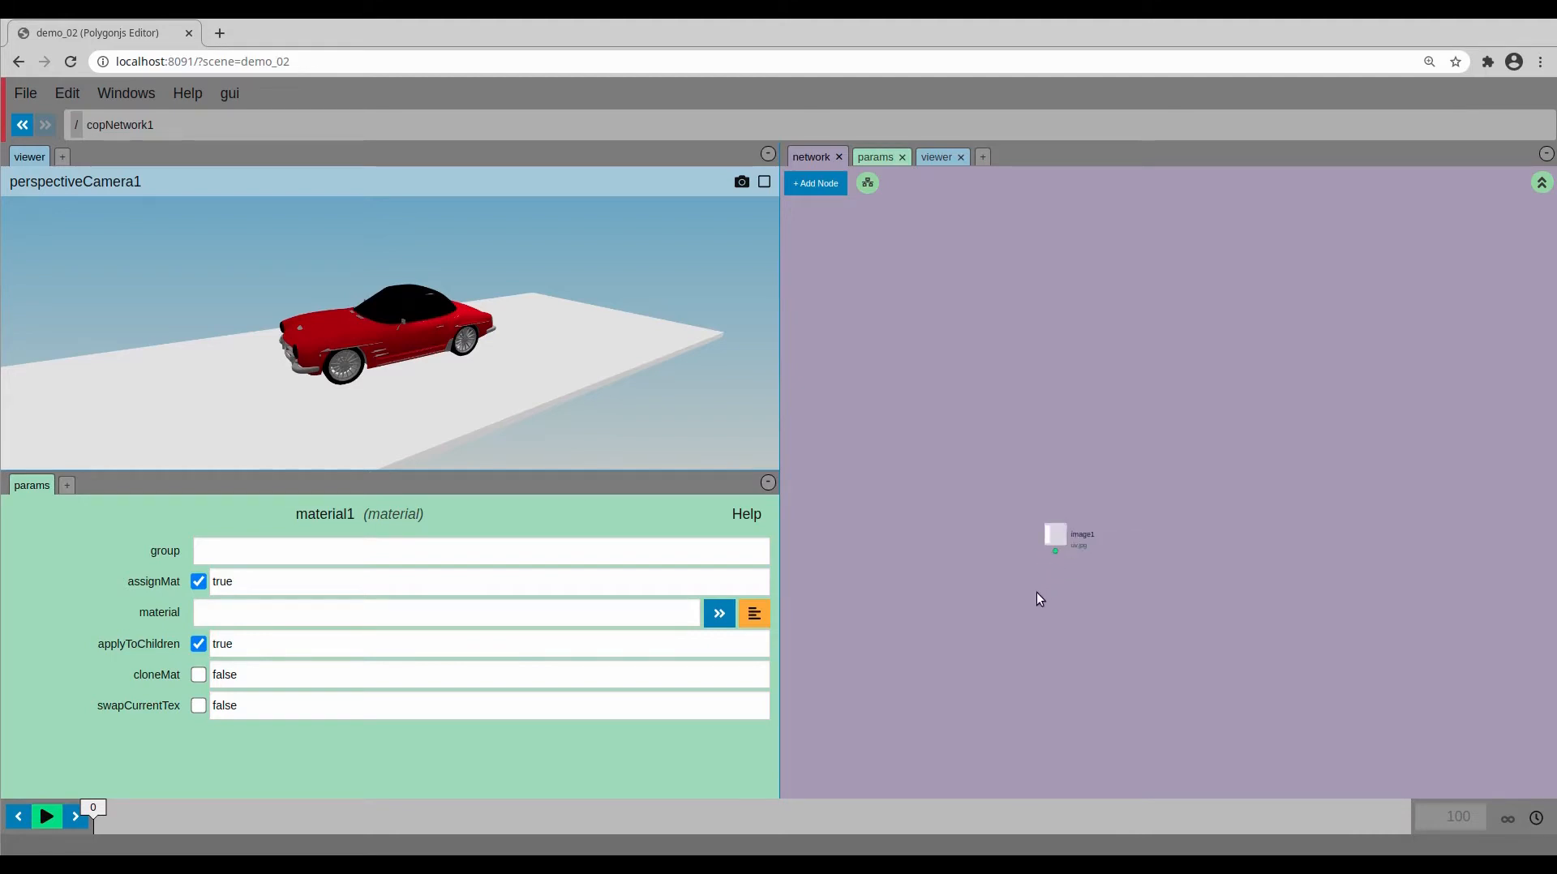
click(1039, 598)
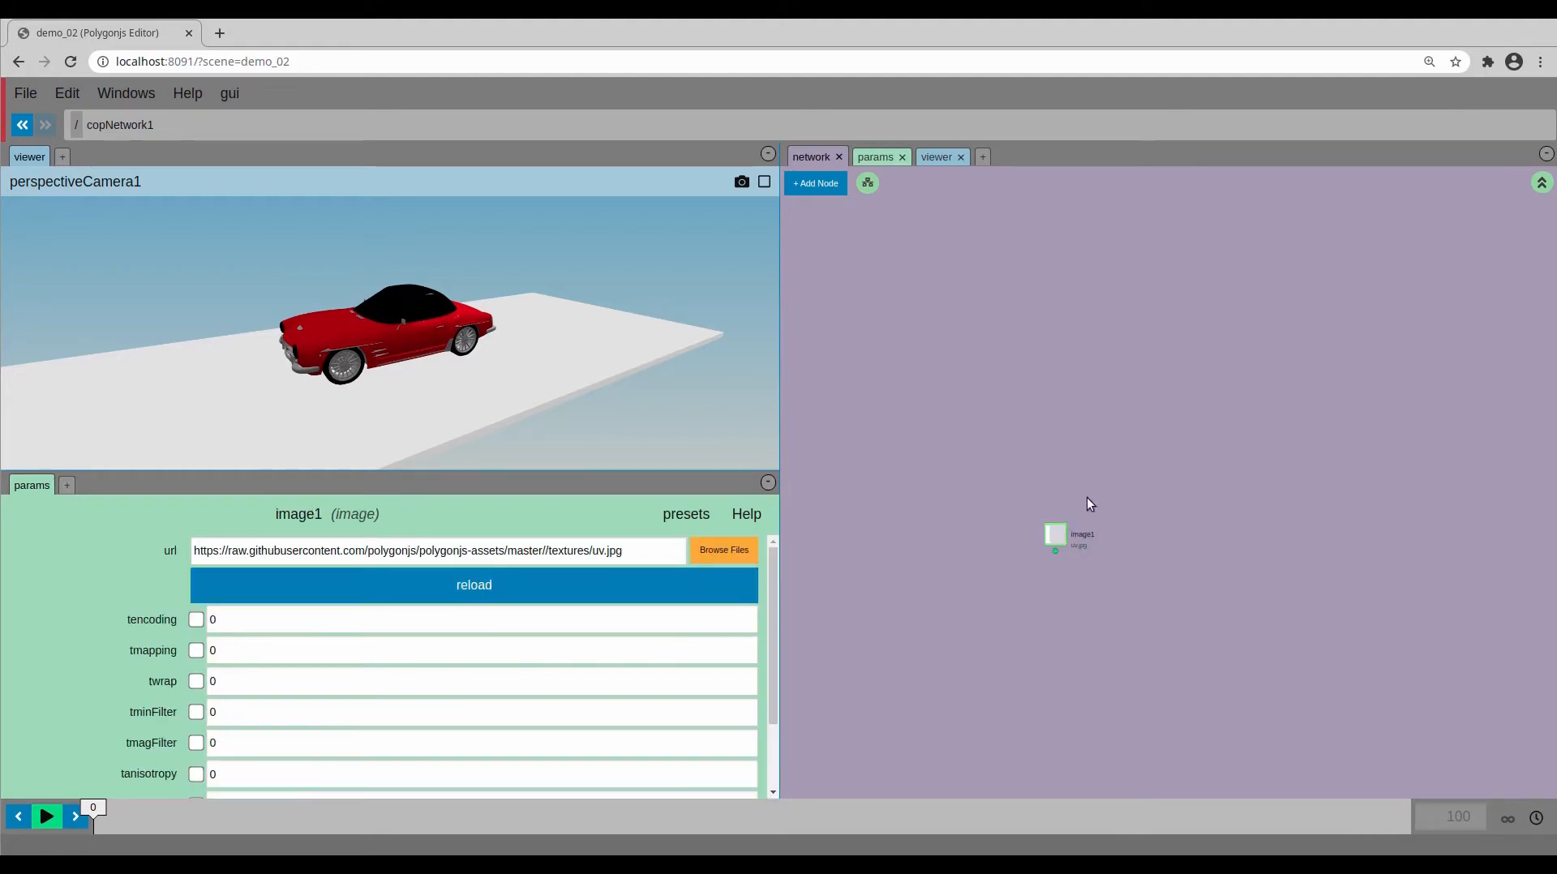
click(723, 551)
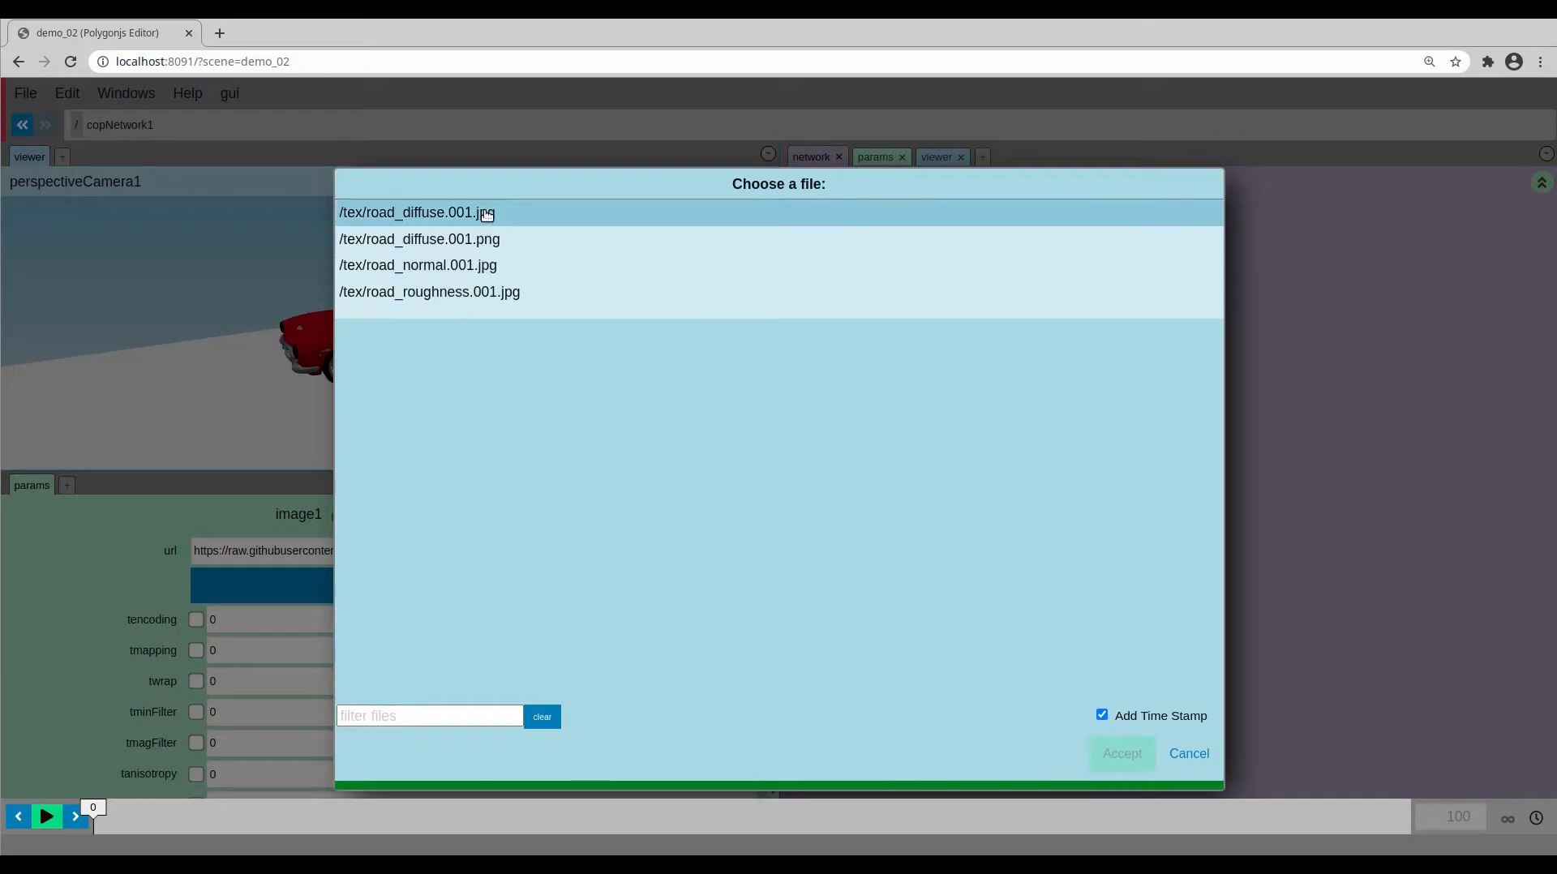
click(498, 239)
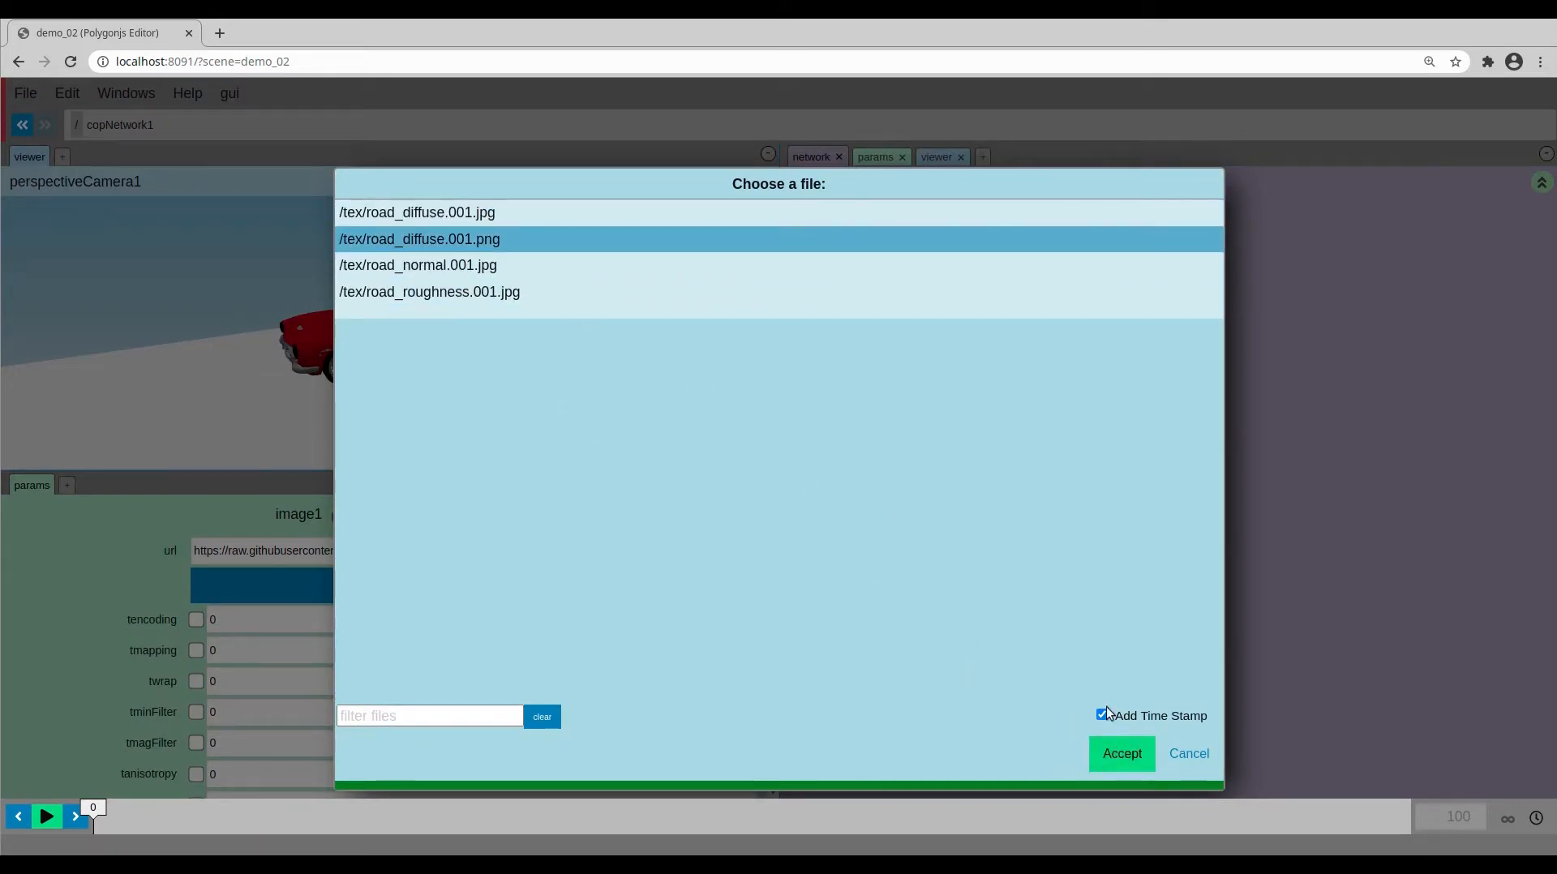
click(1122, 756)
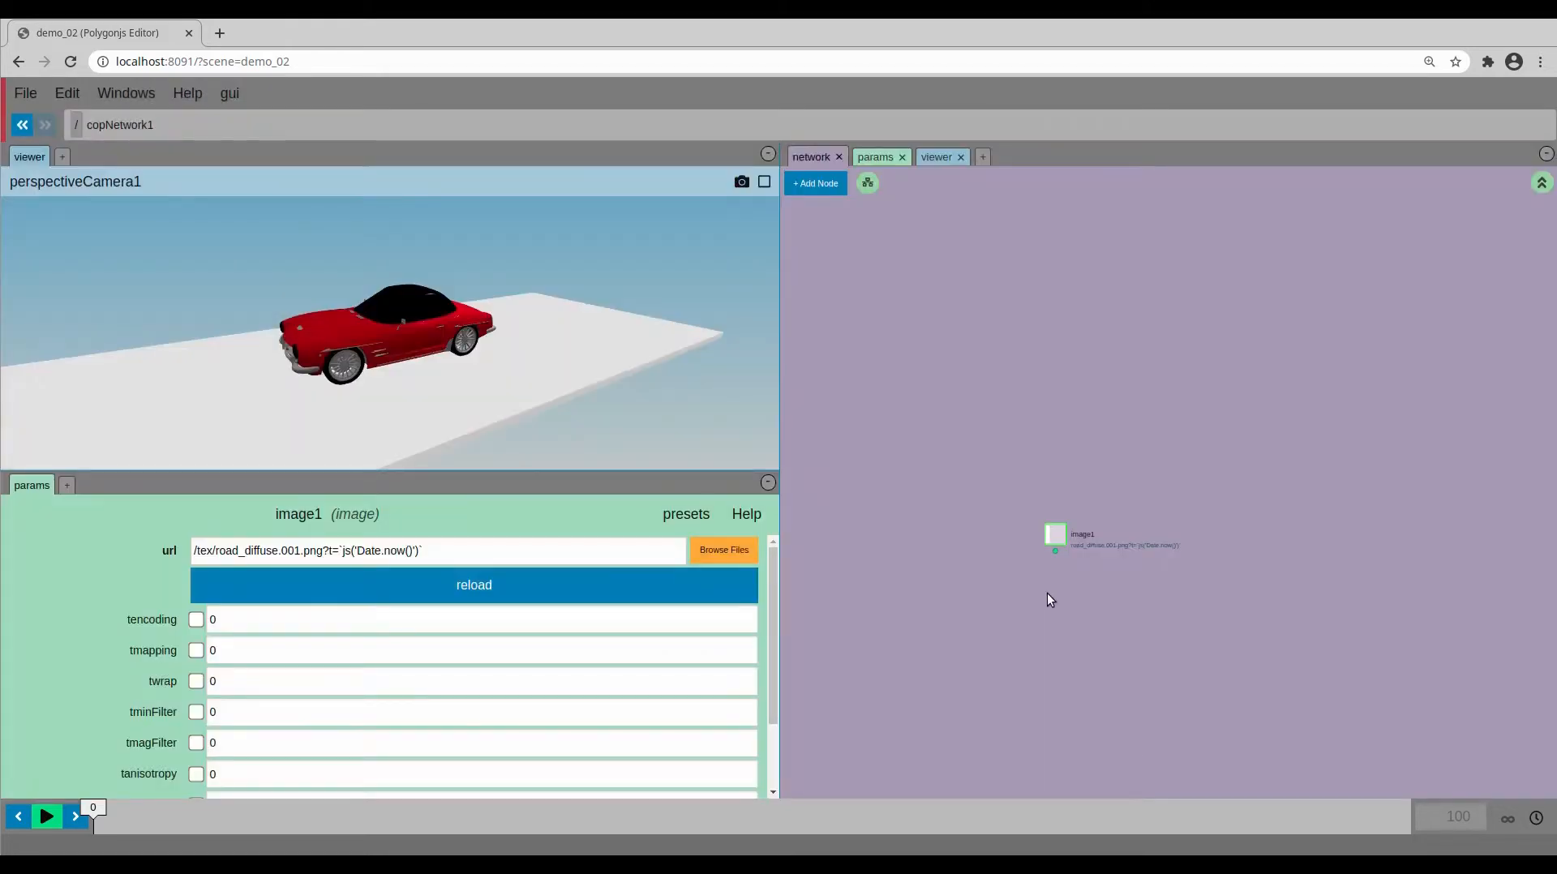
- Preview the road texture loaded in image1 through the node's information view, then close it
drag(1055, 535, 1031, 537)
middle_click(1031, 537)
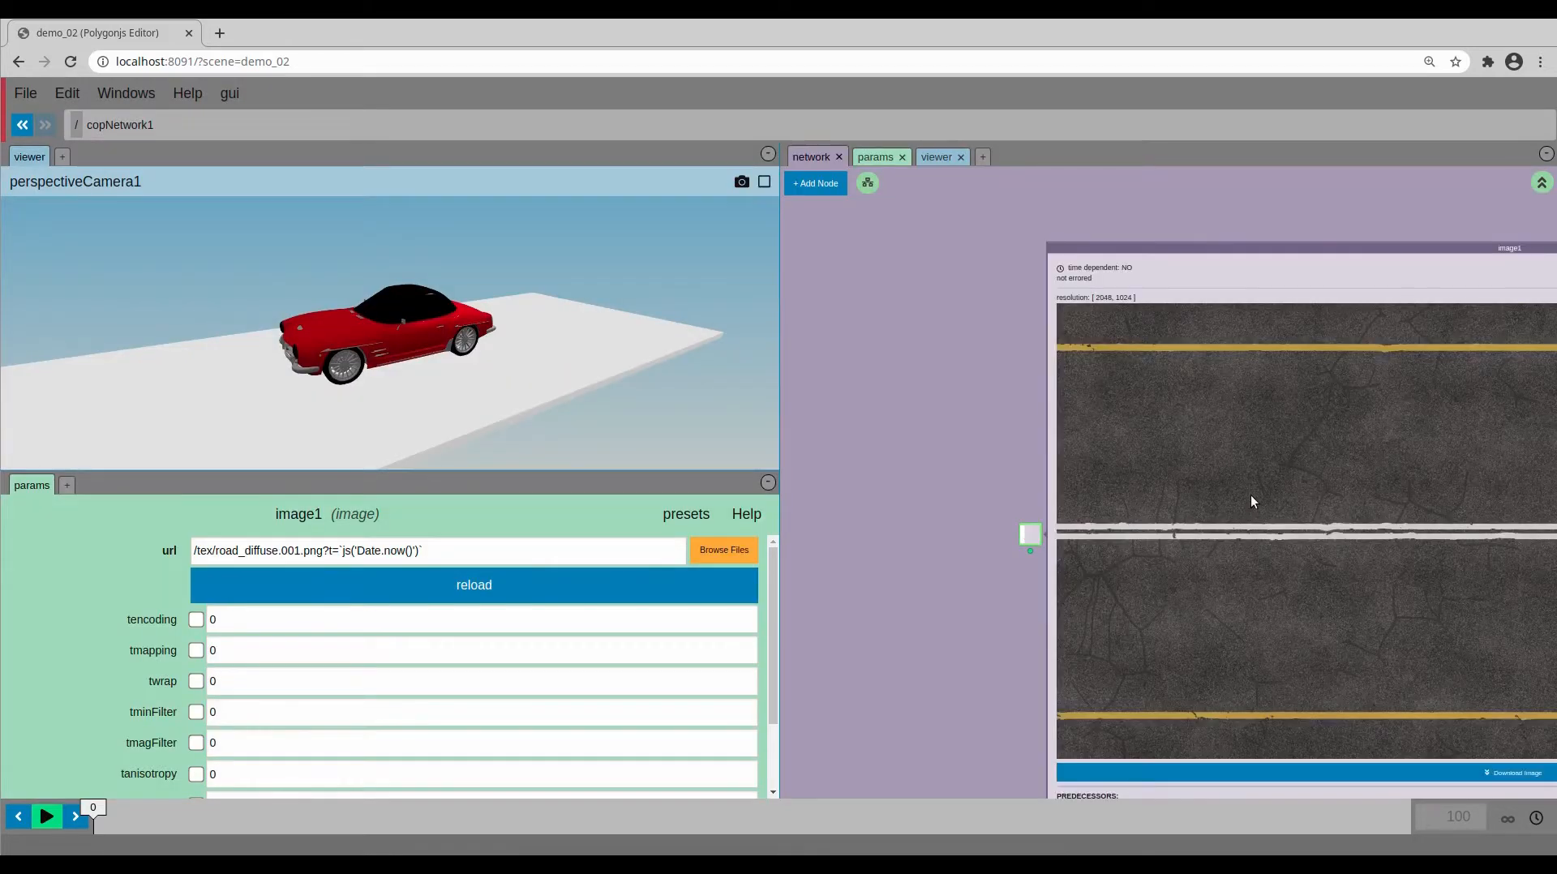
middle_click(1030, 536)
middle_drag(1060, 585, 1066, 587)
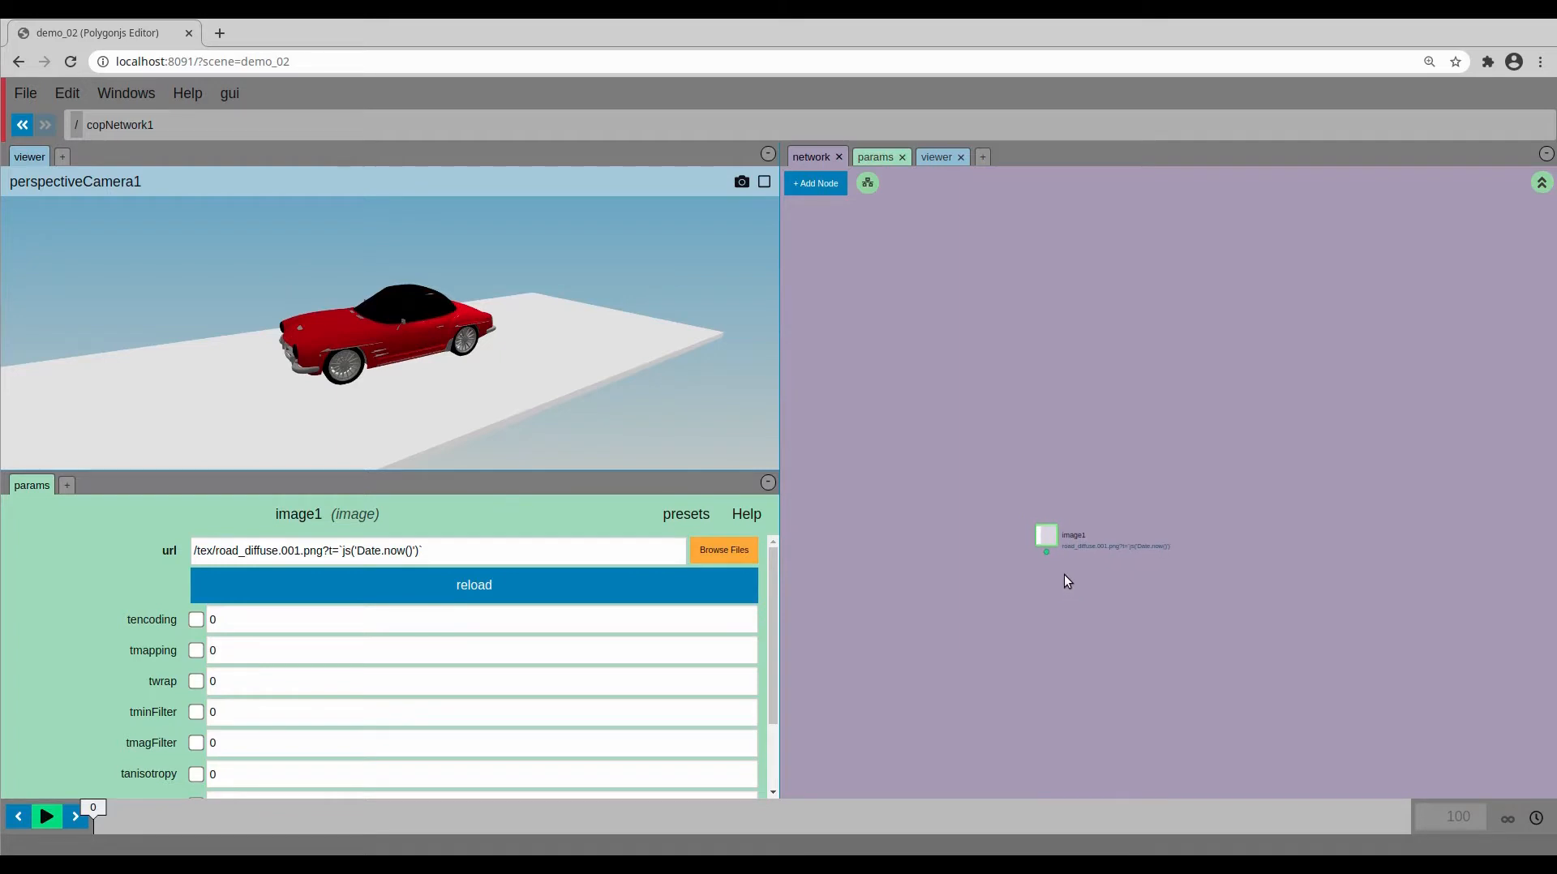
- Rename the image node holding the road texture to image_ROAD
click(1077, 535)
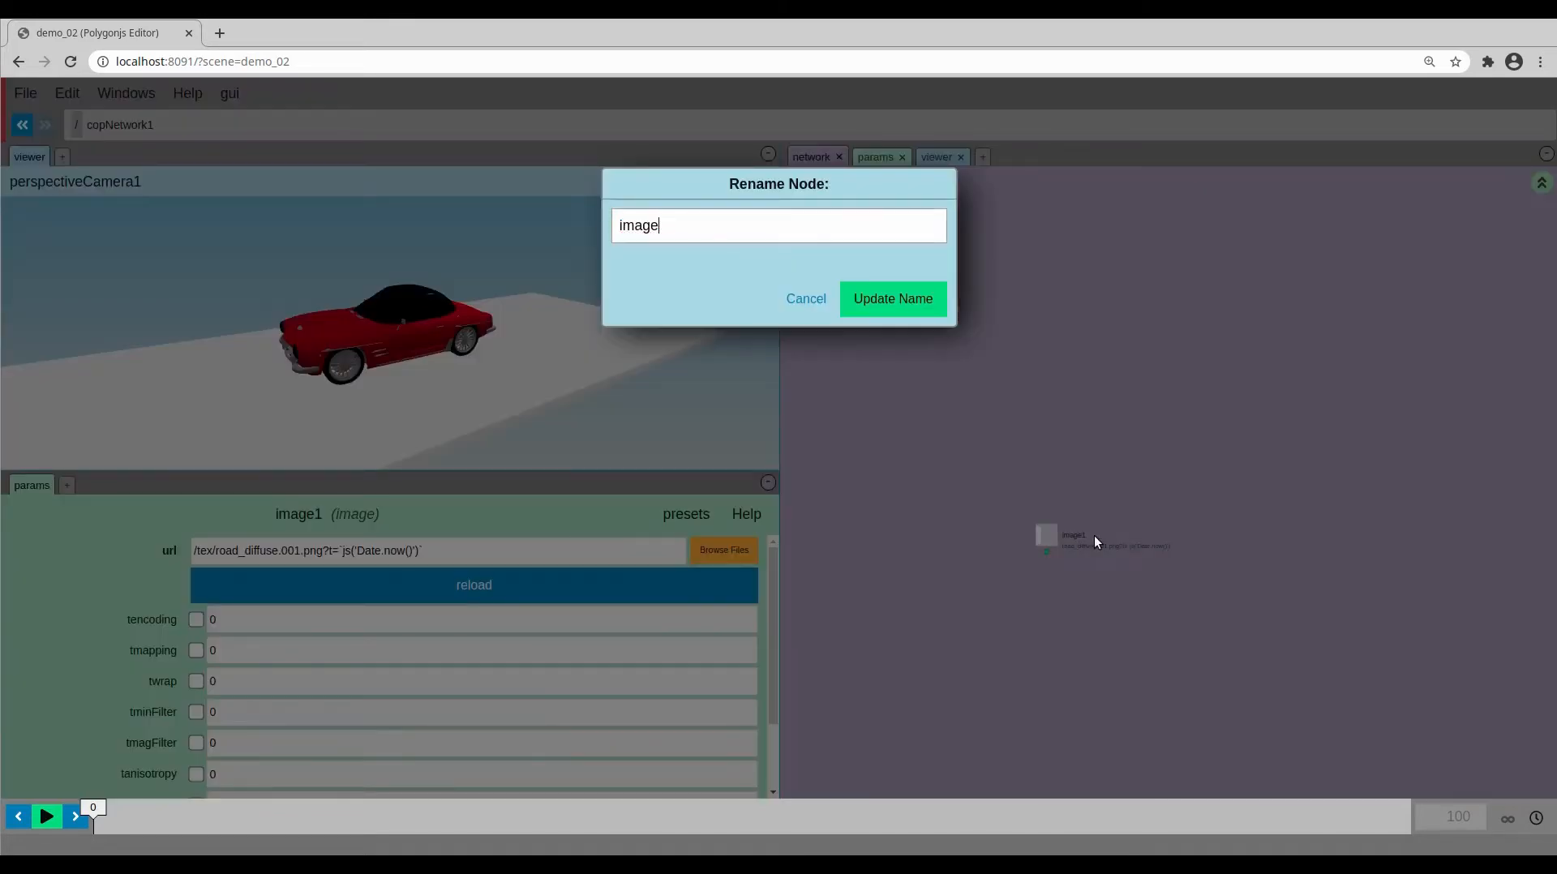
text(image ROAD)
key(Return)
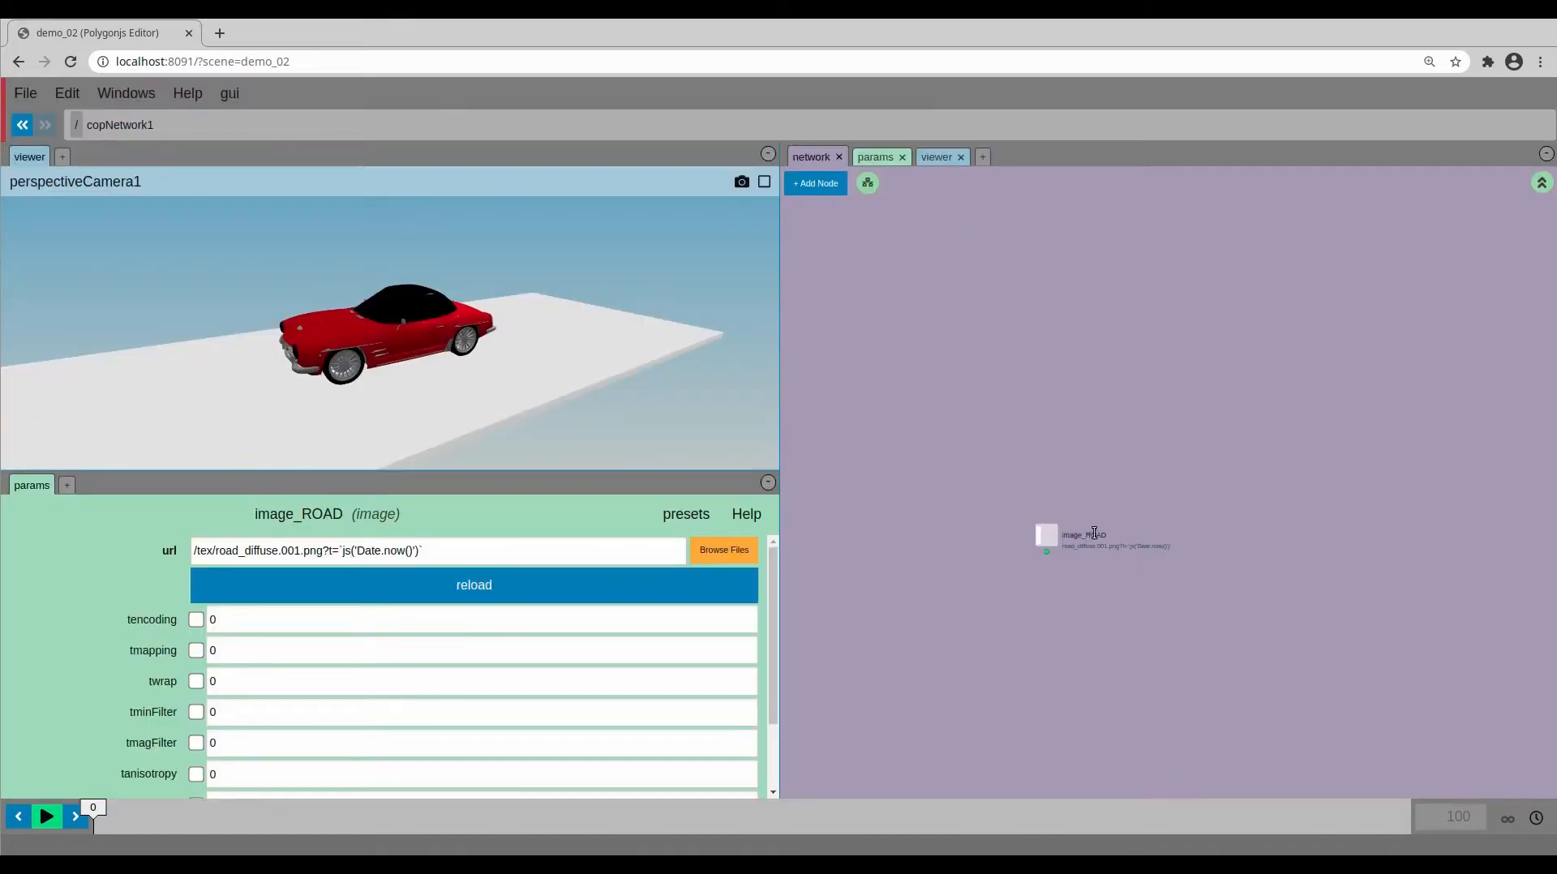
- Enable useMap on the meshStandard1 material and set its map to the image_ROAD node in copNetwork1
key(u)
double_click(1101, 519)
click(1068, 535)
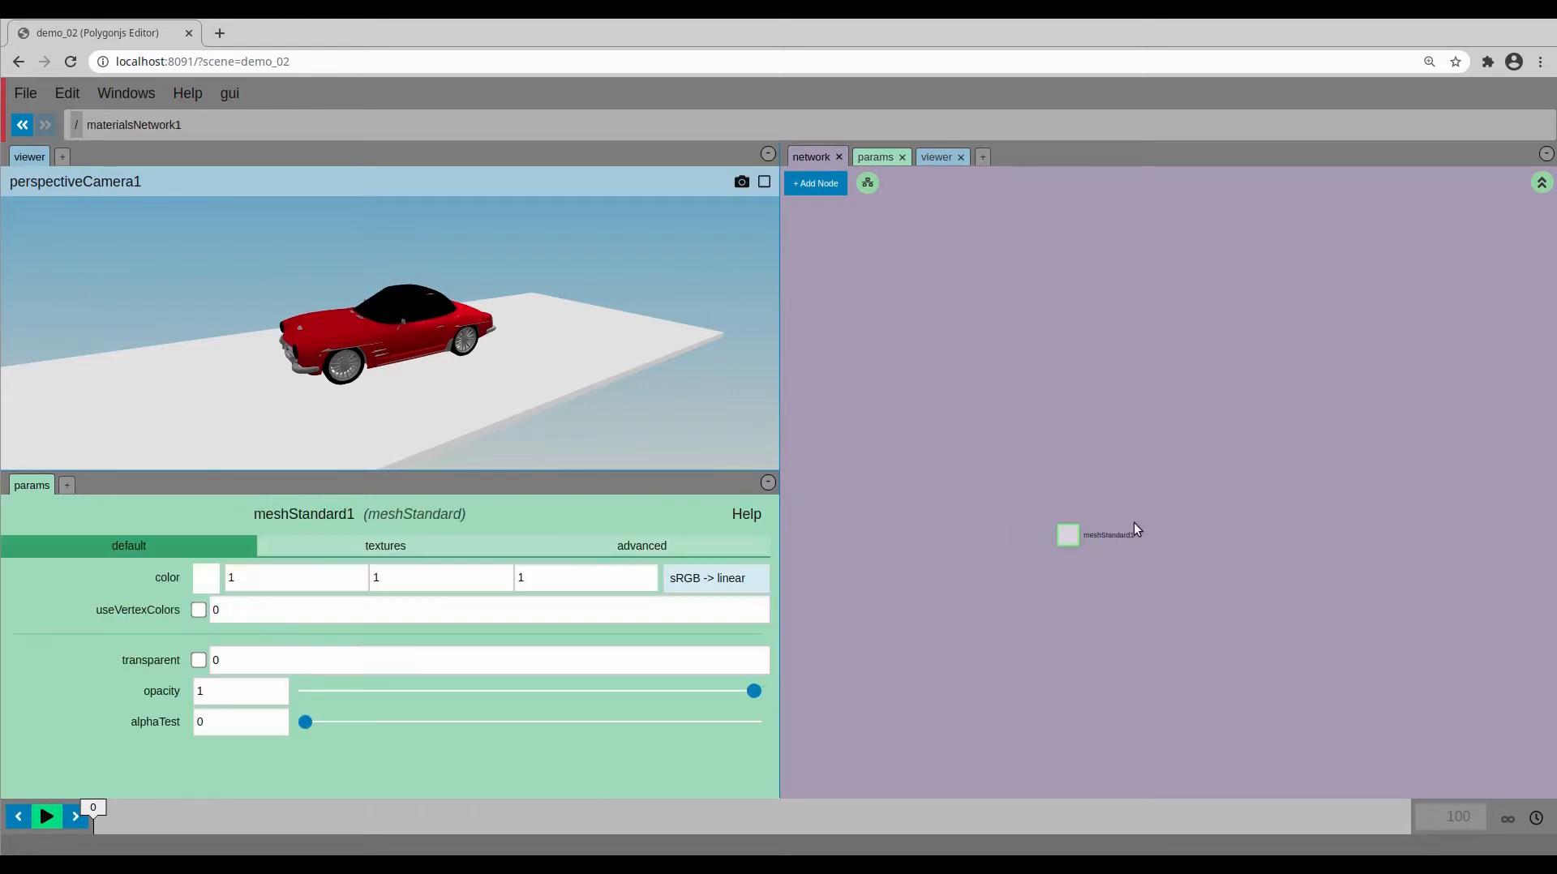
click(383, 551)
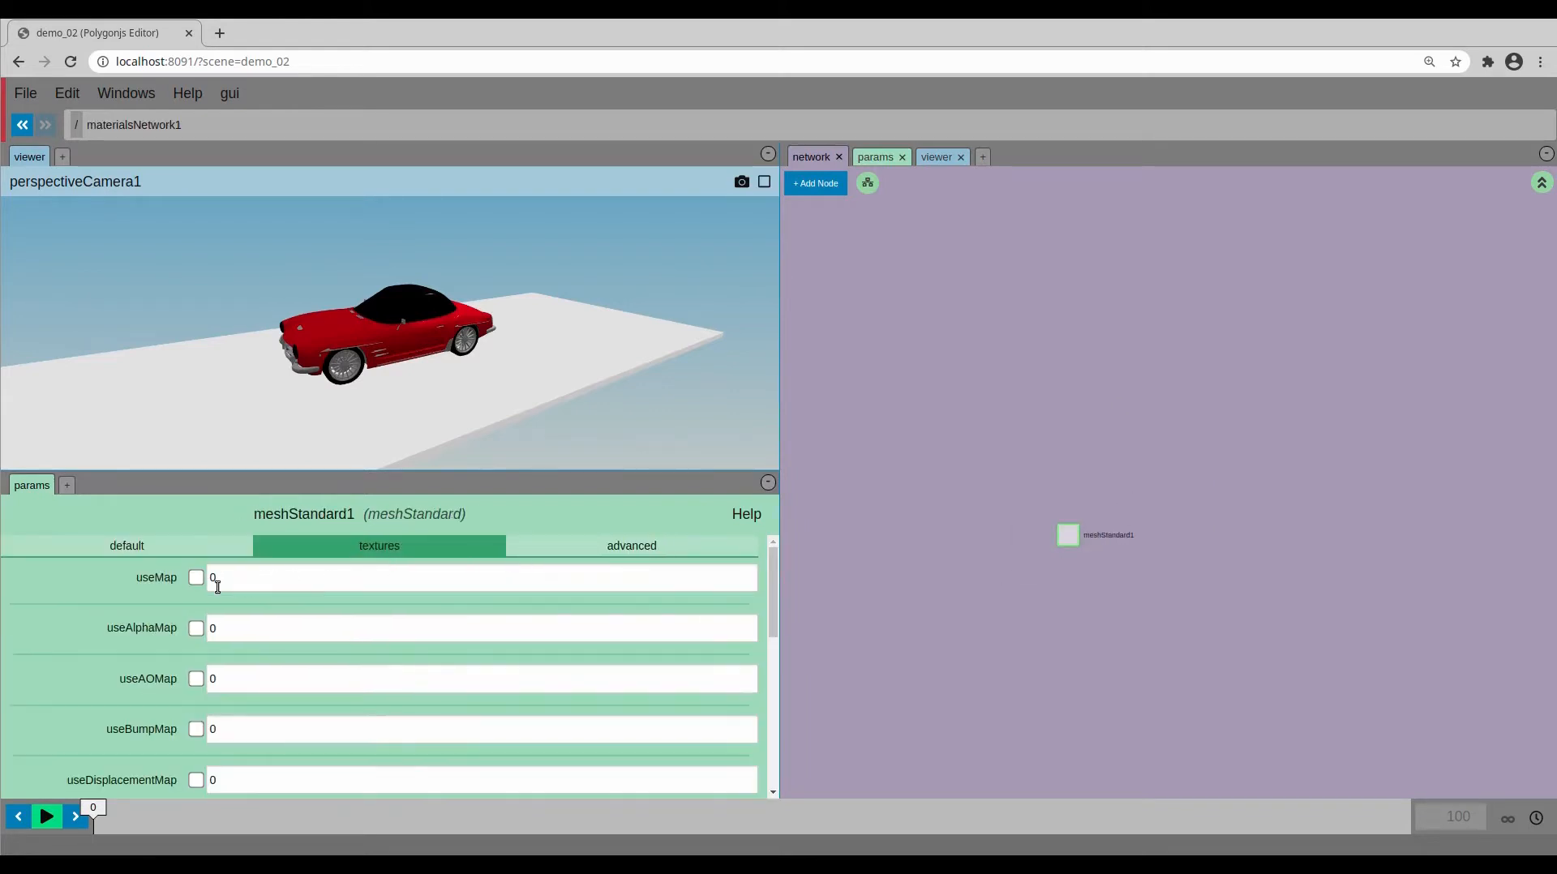
click(196, 578)
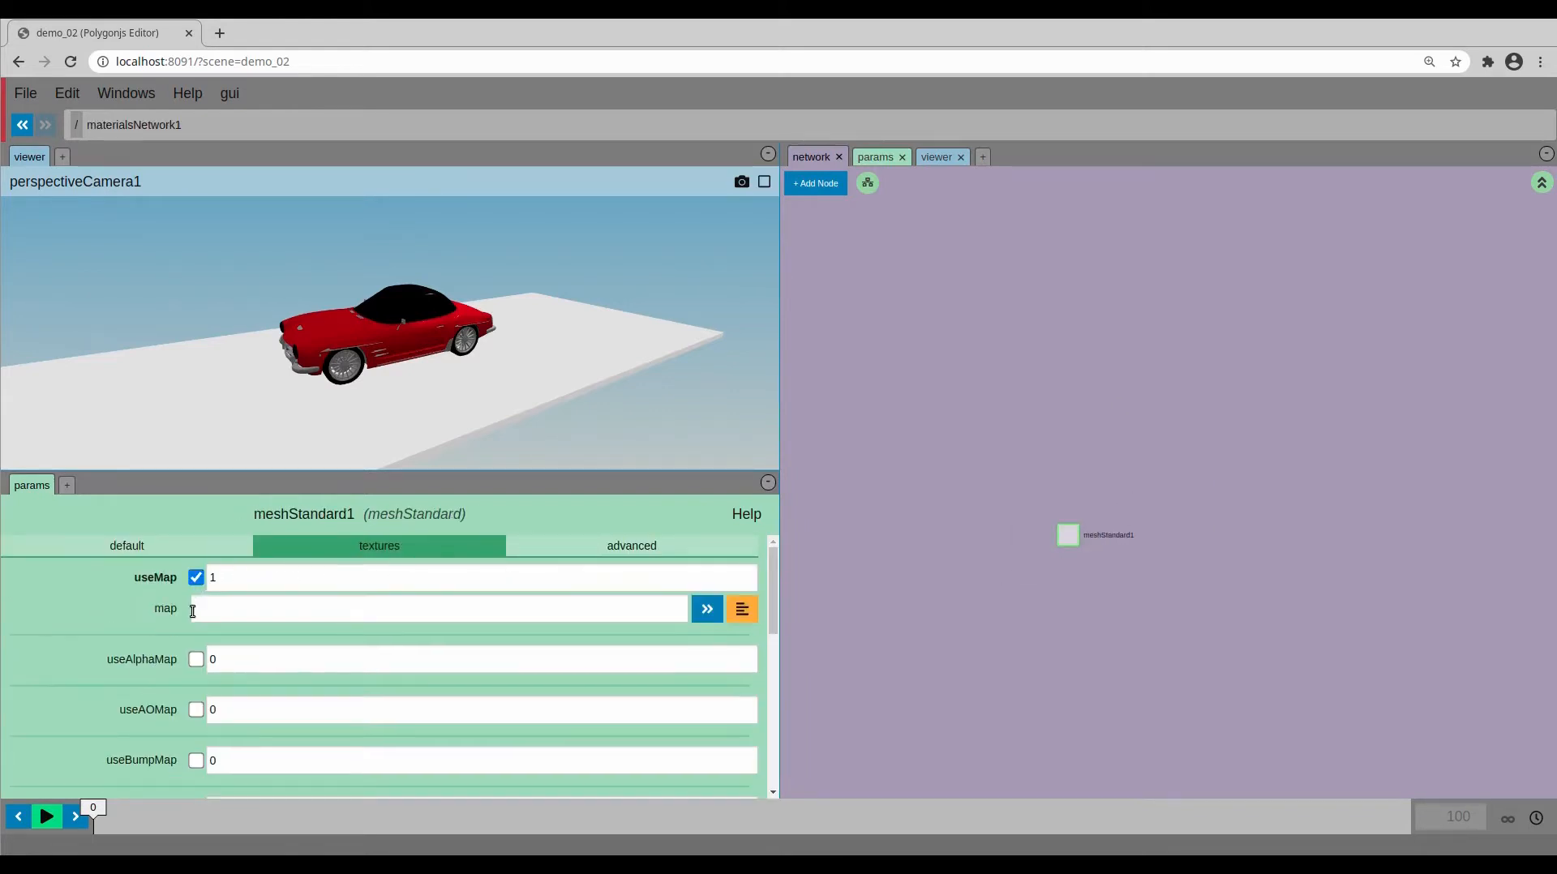
click(705, 611)
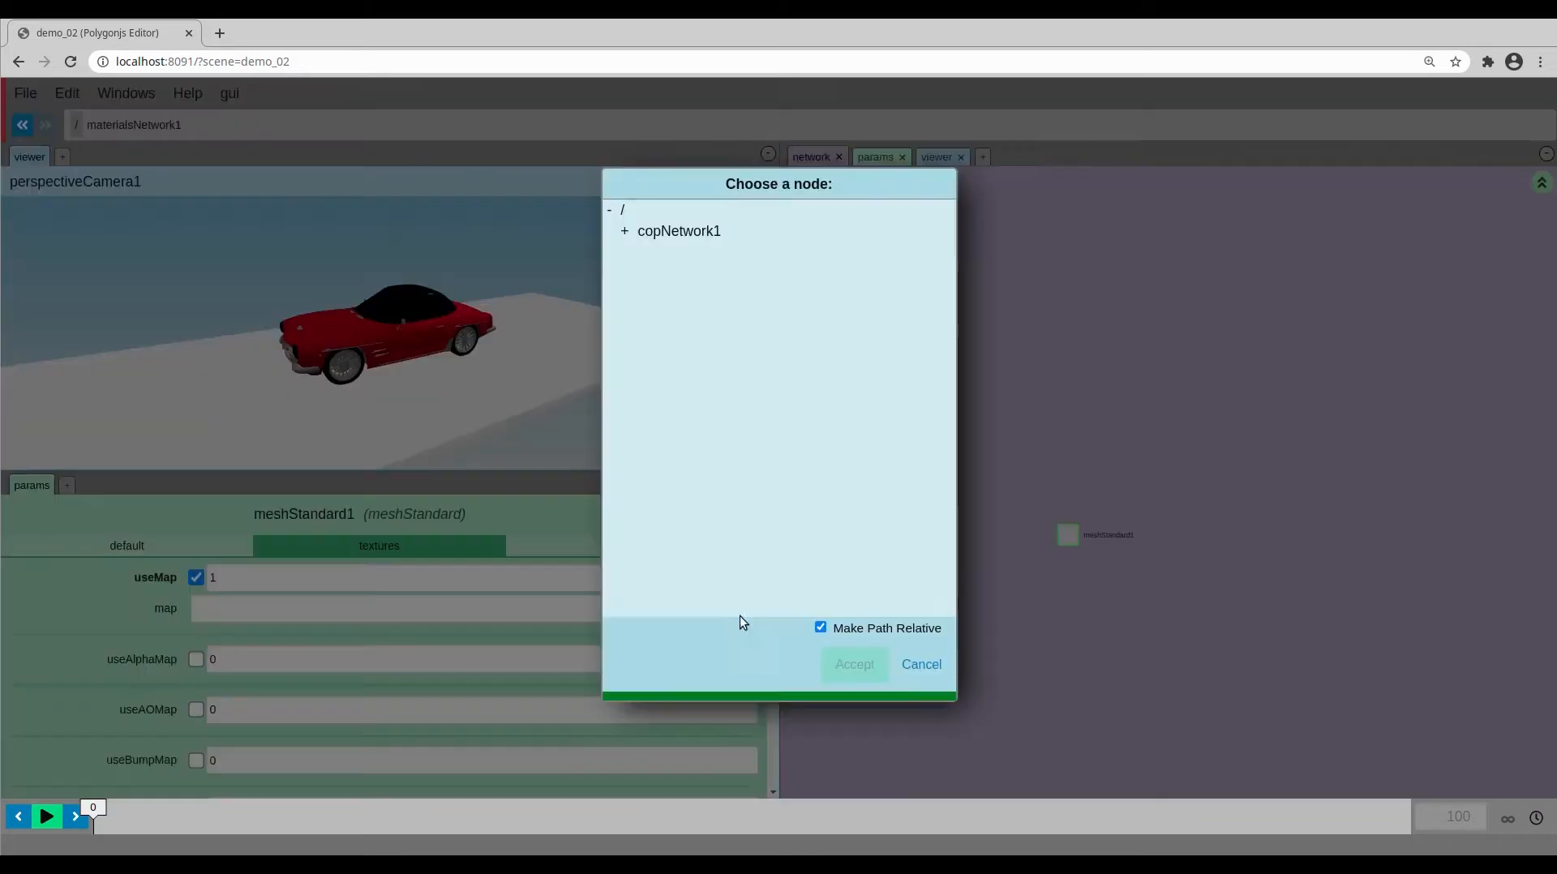
click(625, 235)
click(665, 253)
click(851, 664)
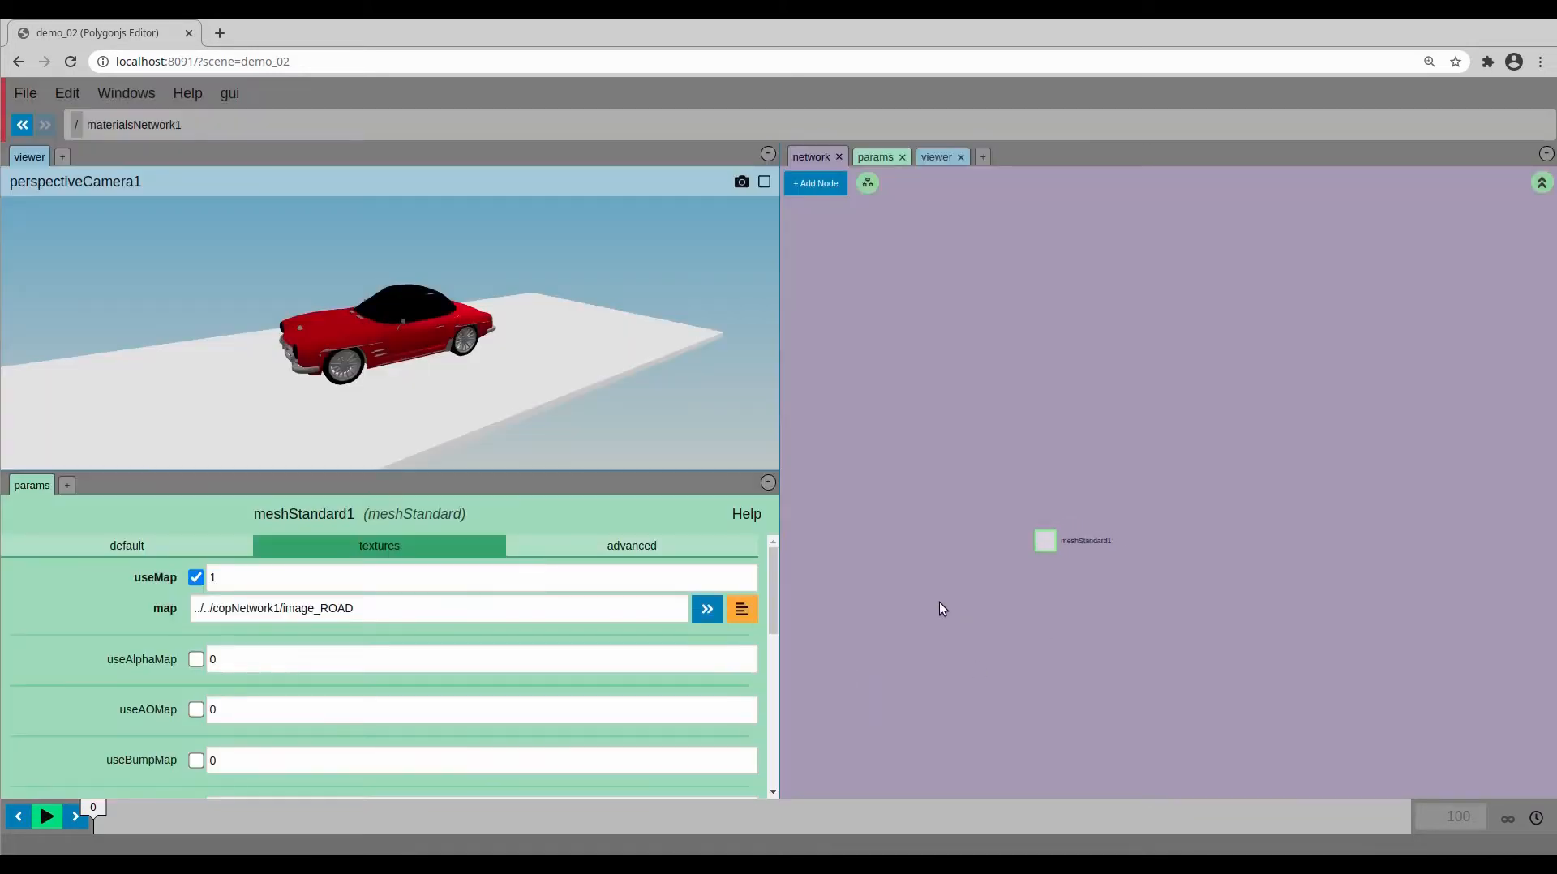
- Inside the road object, display the material1 node and assign meshStandard1 from materialsNetwork1 as its material
key(u)
drag(1097, 416, 1214, 443)
key(i)
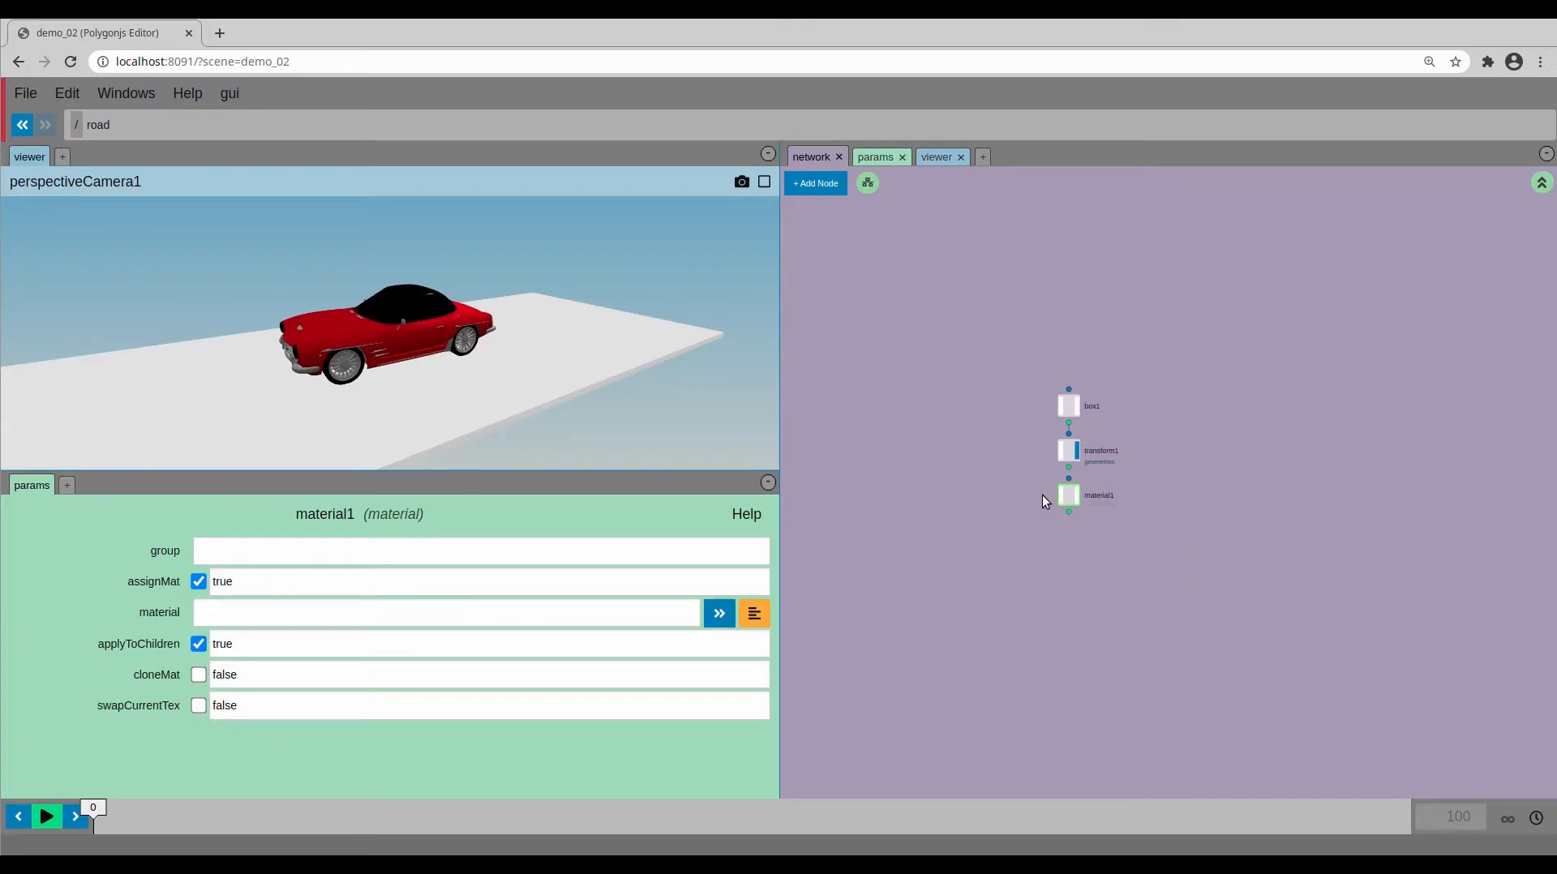
click(1052, 501)
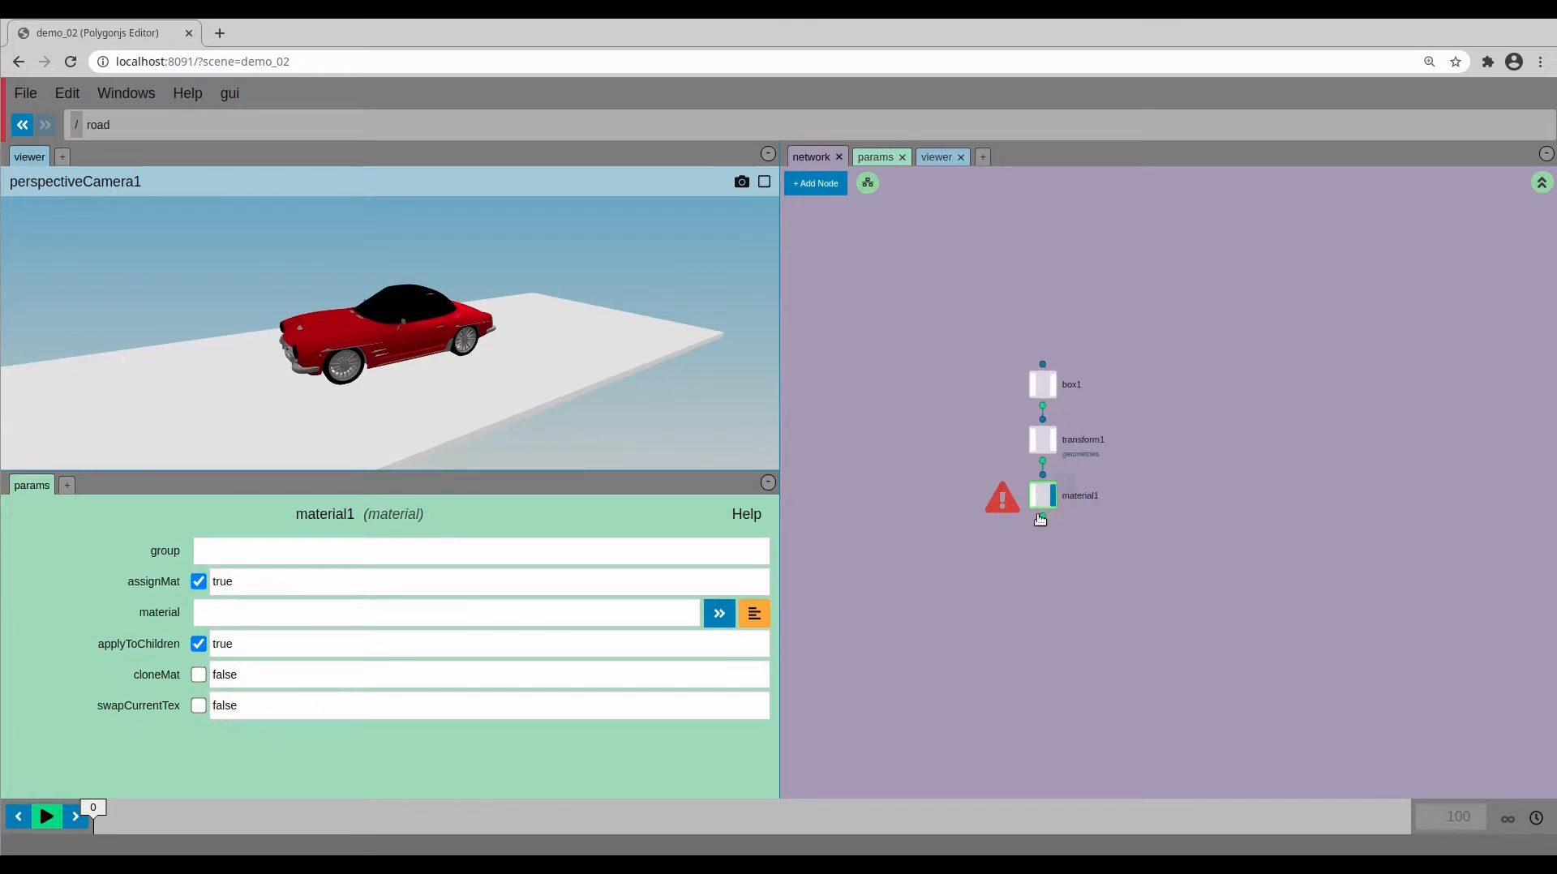
click(751, 618)
click(625, 258)
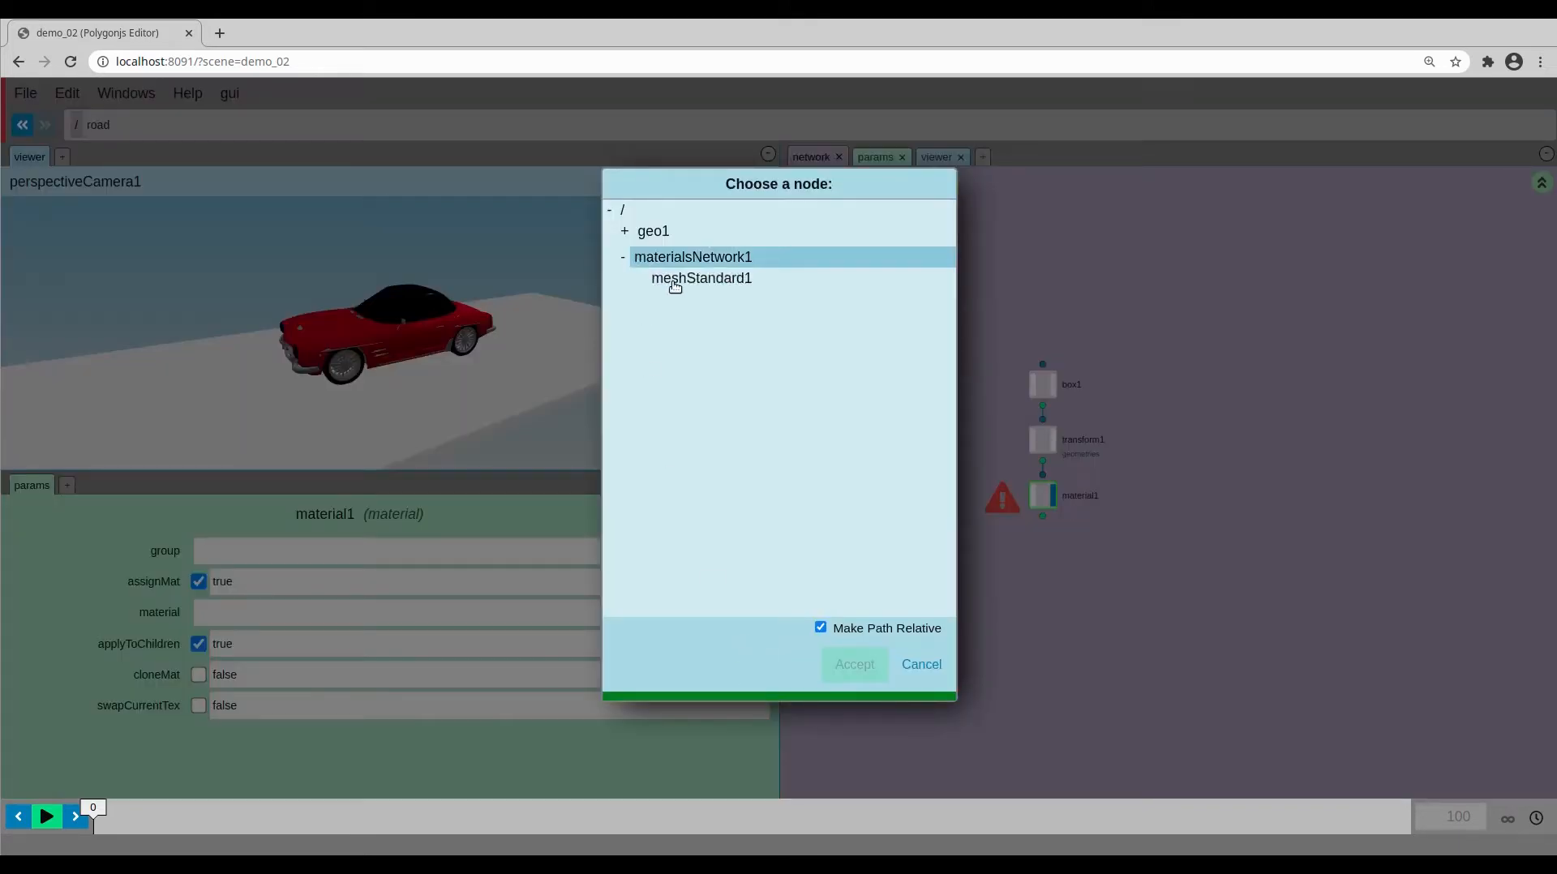
click(681, 280)
click(855, 664)
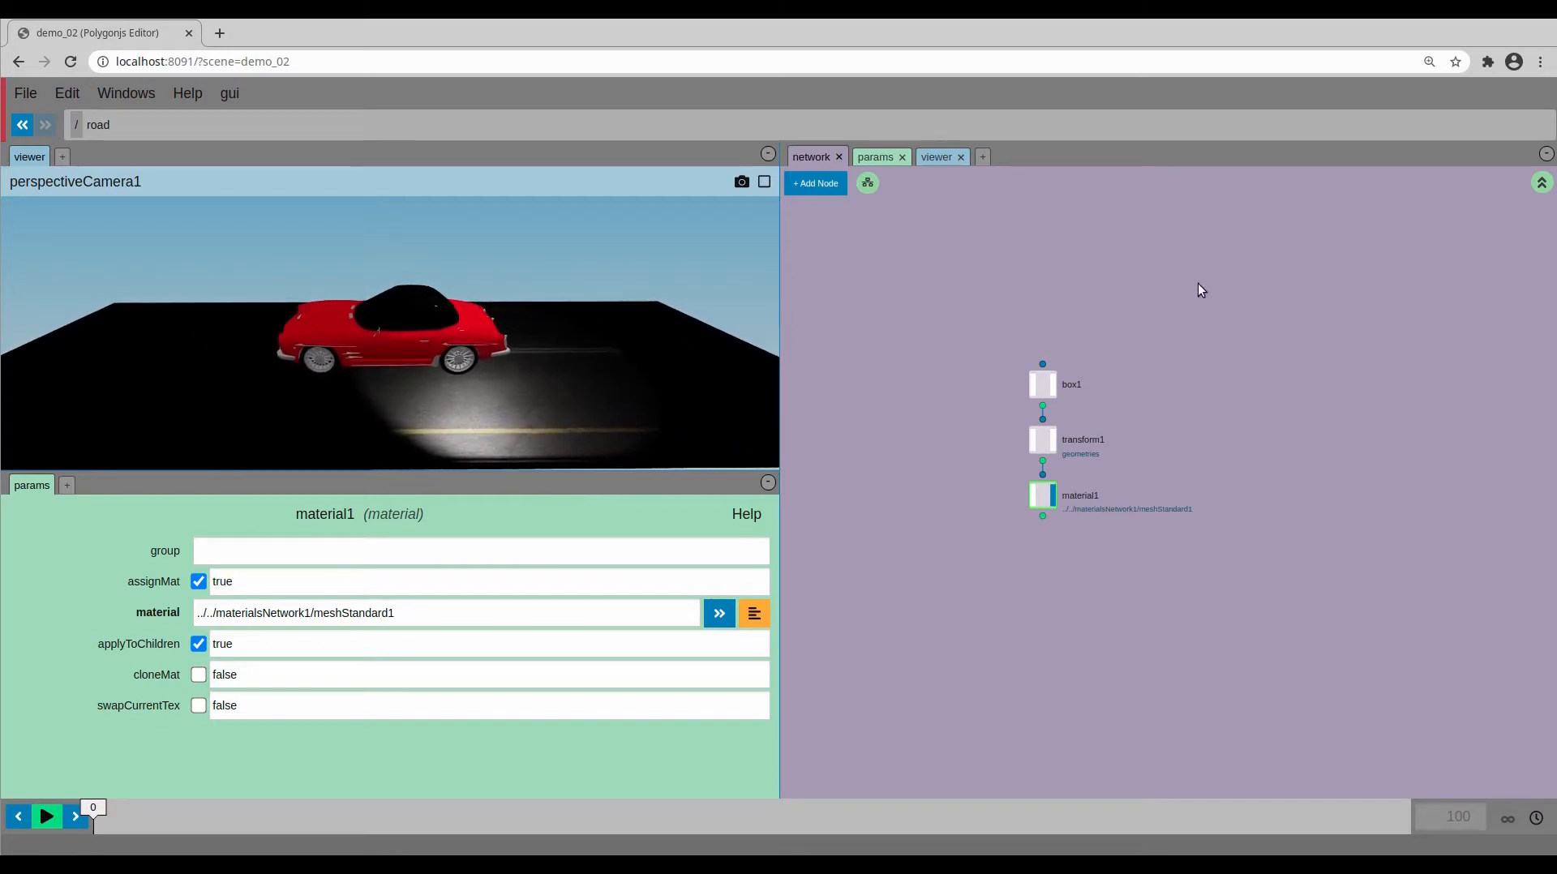
- Return to the scene root and add a directionalLight node near the existing lights
click(1536, 186)
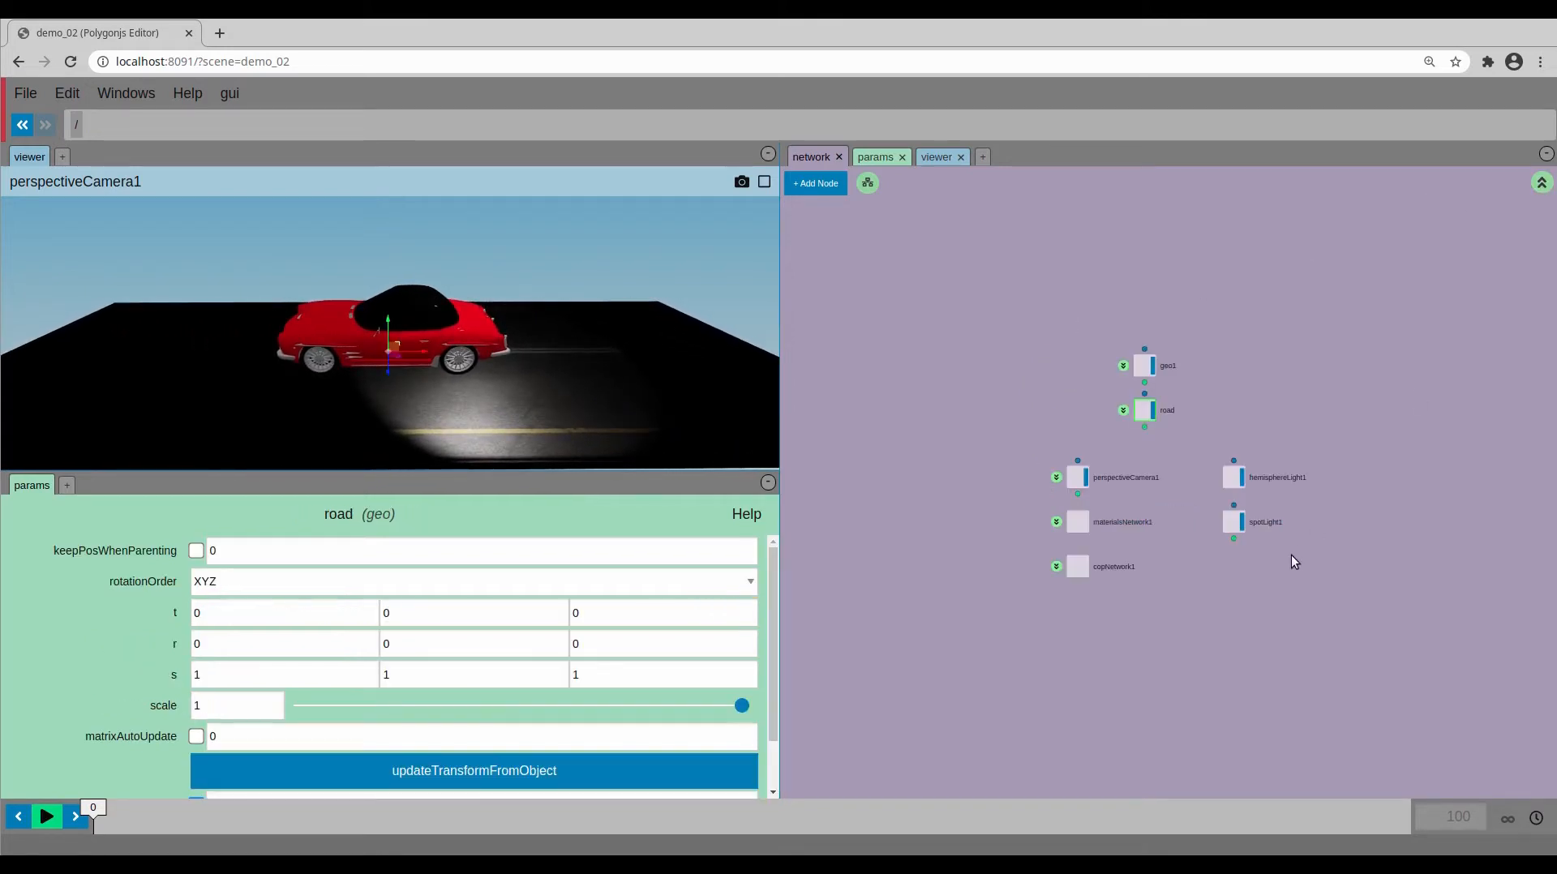
right_click(1238, 537)
text(di)
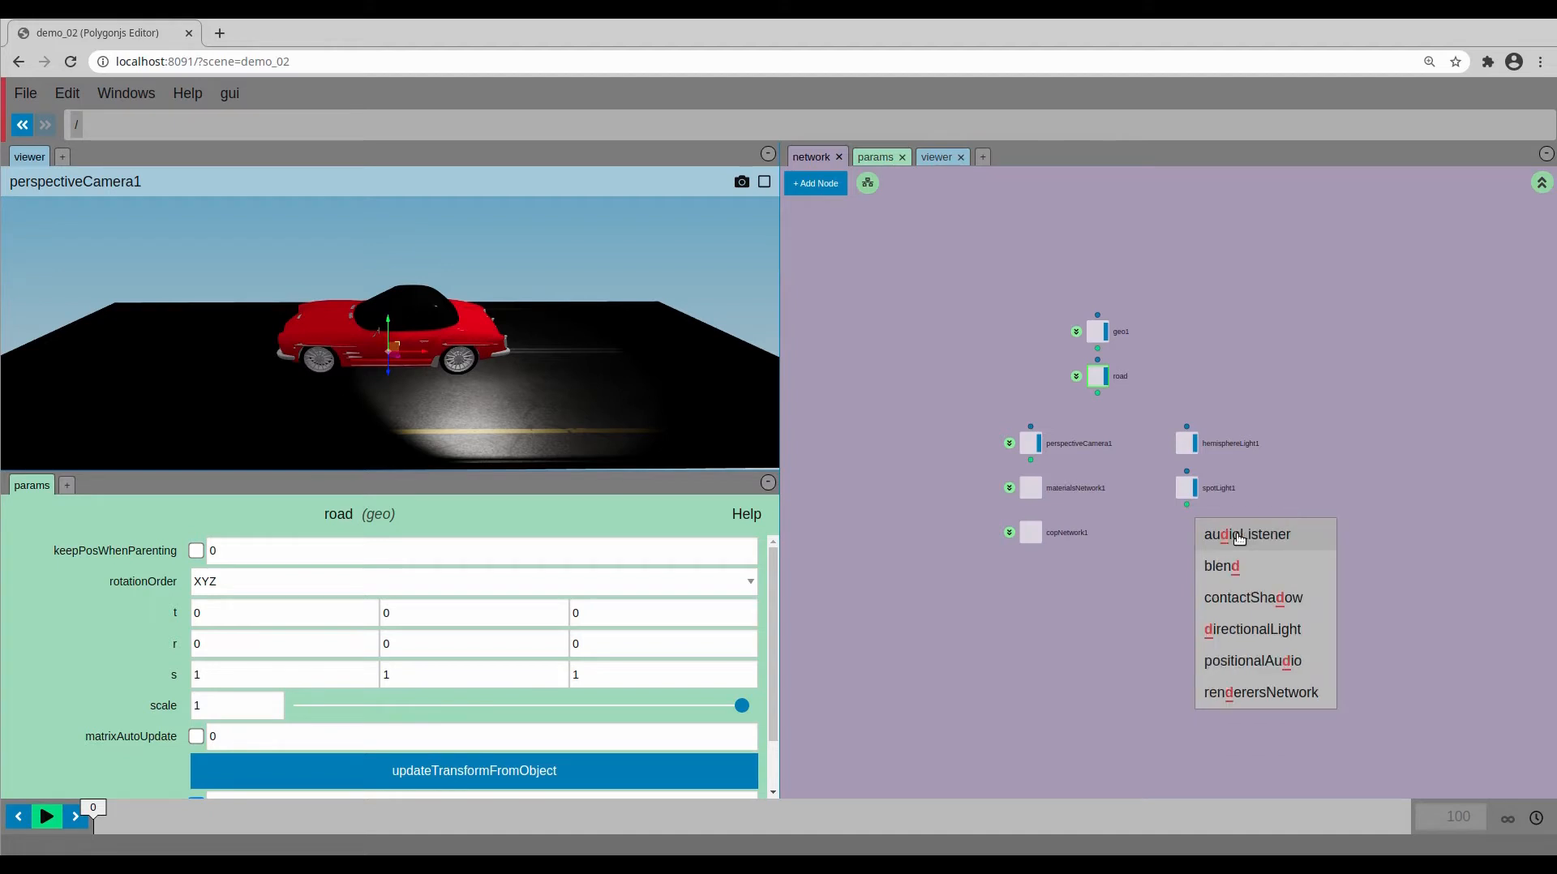
click(1233, 563)
- Delete the hemisphereLight1 and spotLight1 nodes and move the directionalLight1 node closer to the remaining nodes
drag(1173, 553, 1229, 402)
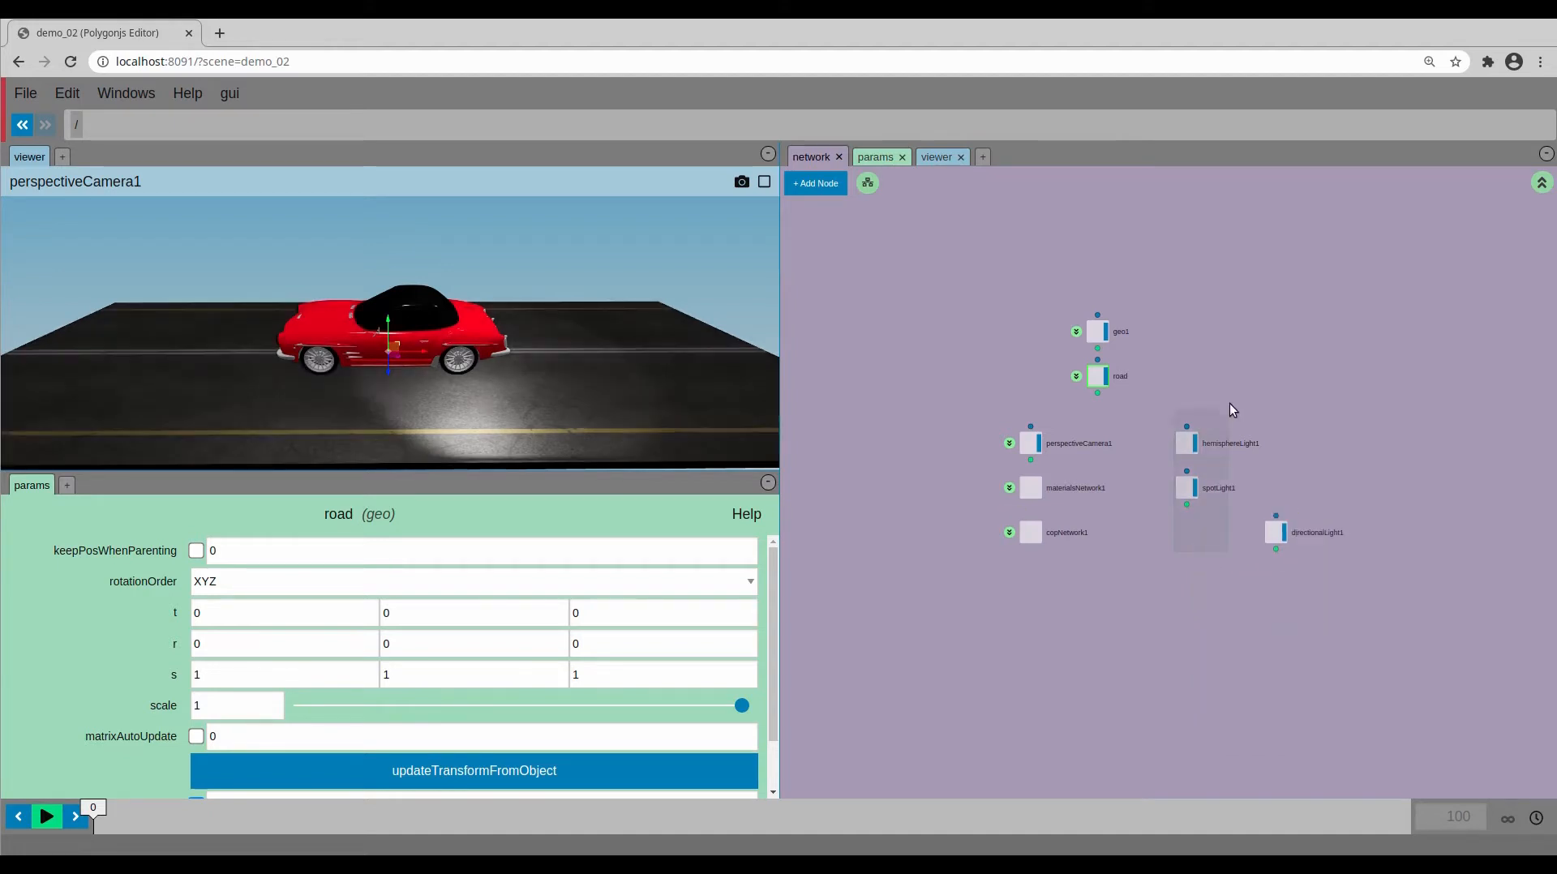
key(Delete)
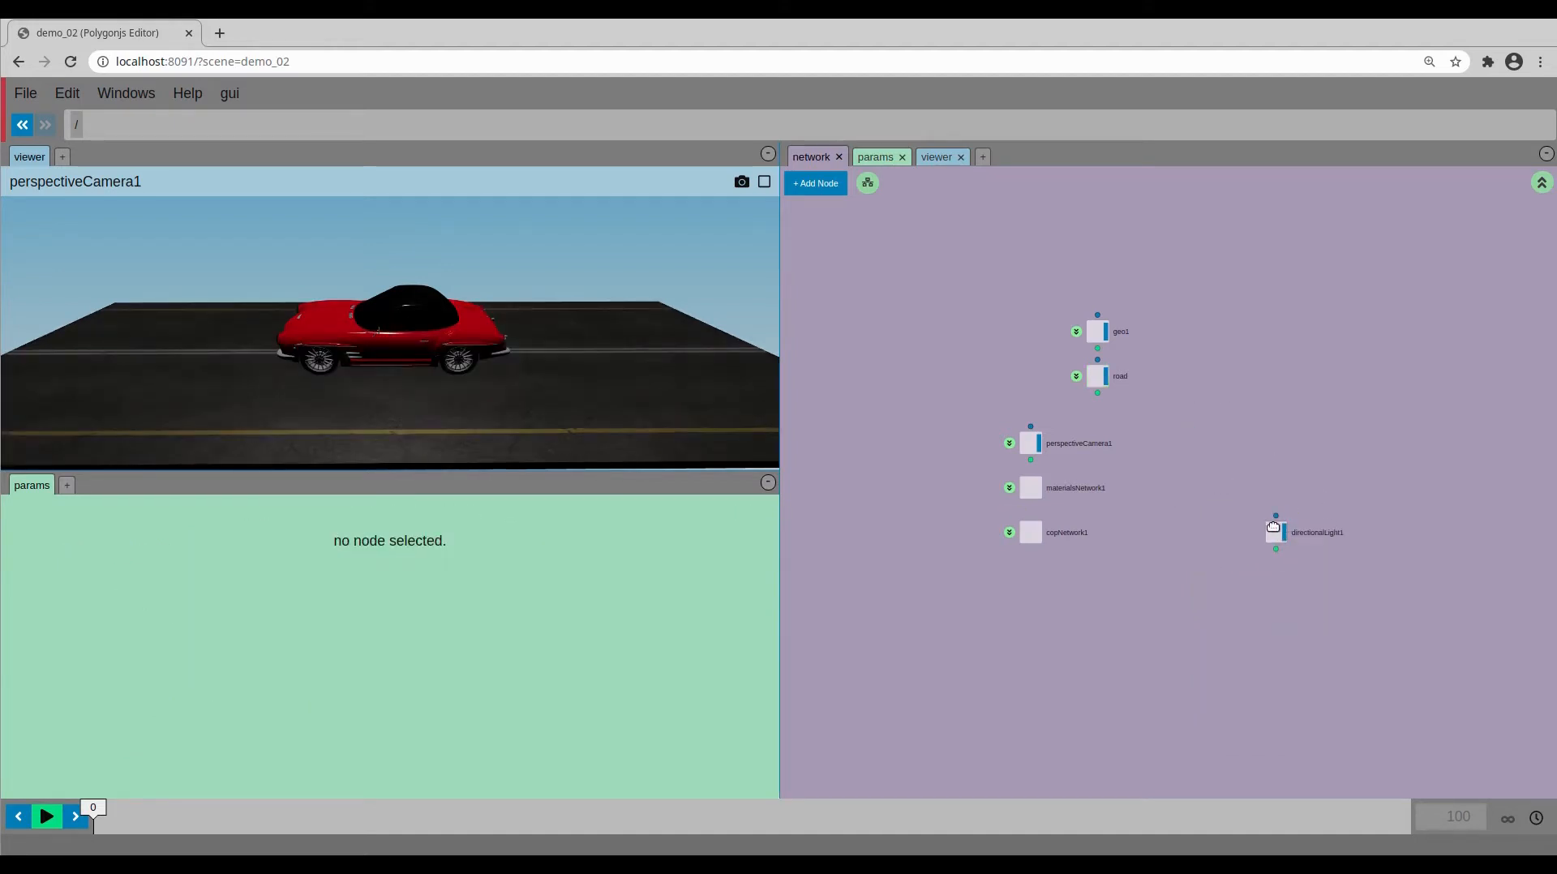
drag(1276, 532, 1253, 509)
- Turn on showHelper for directionalLight1, raise the light to about 1.66 in Y and rotate it about 22.5 degrees around Z
drag(566, 369, 670, 419)
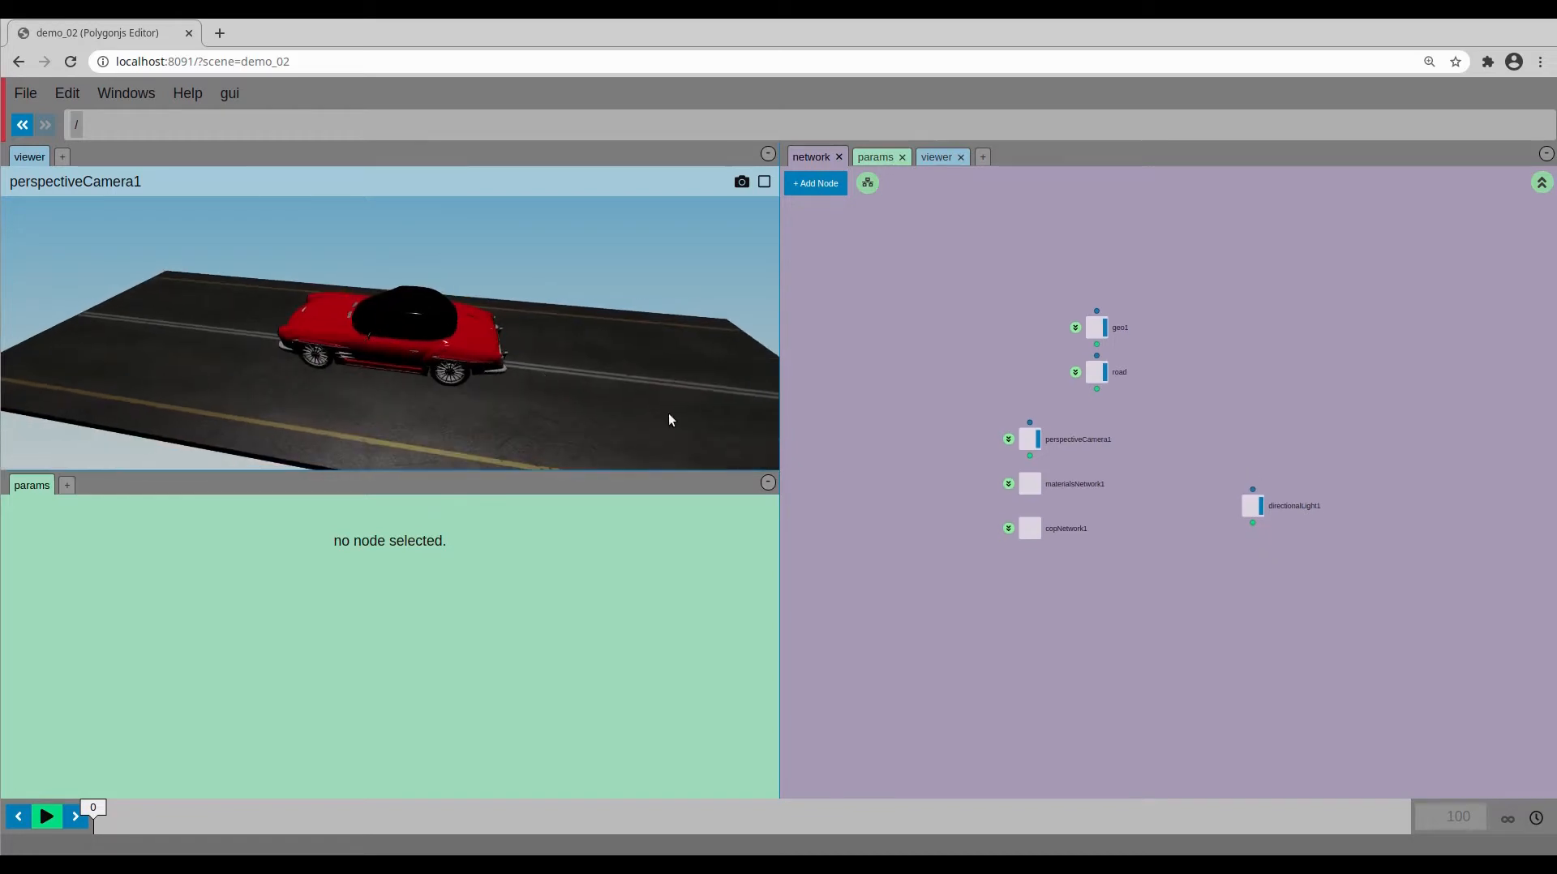
drag(1310, 566, 1311, 567)
click(430, 547)
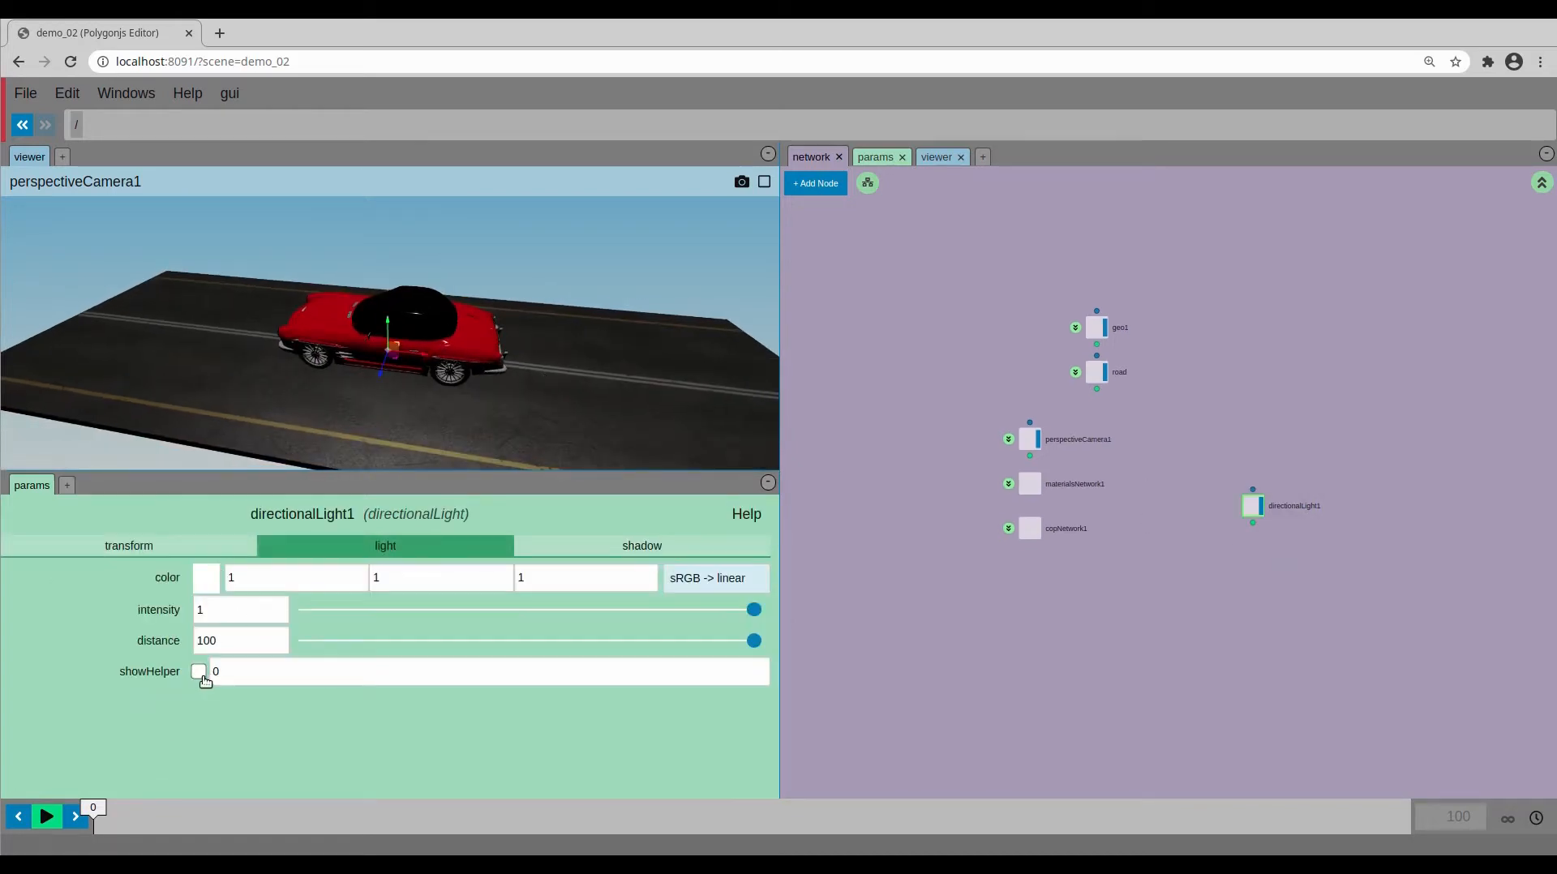
click(199, 671)
drag(469, 391, 370, 313)
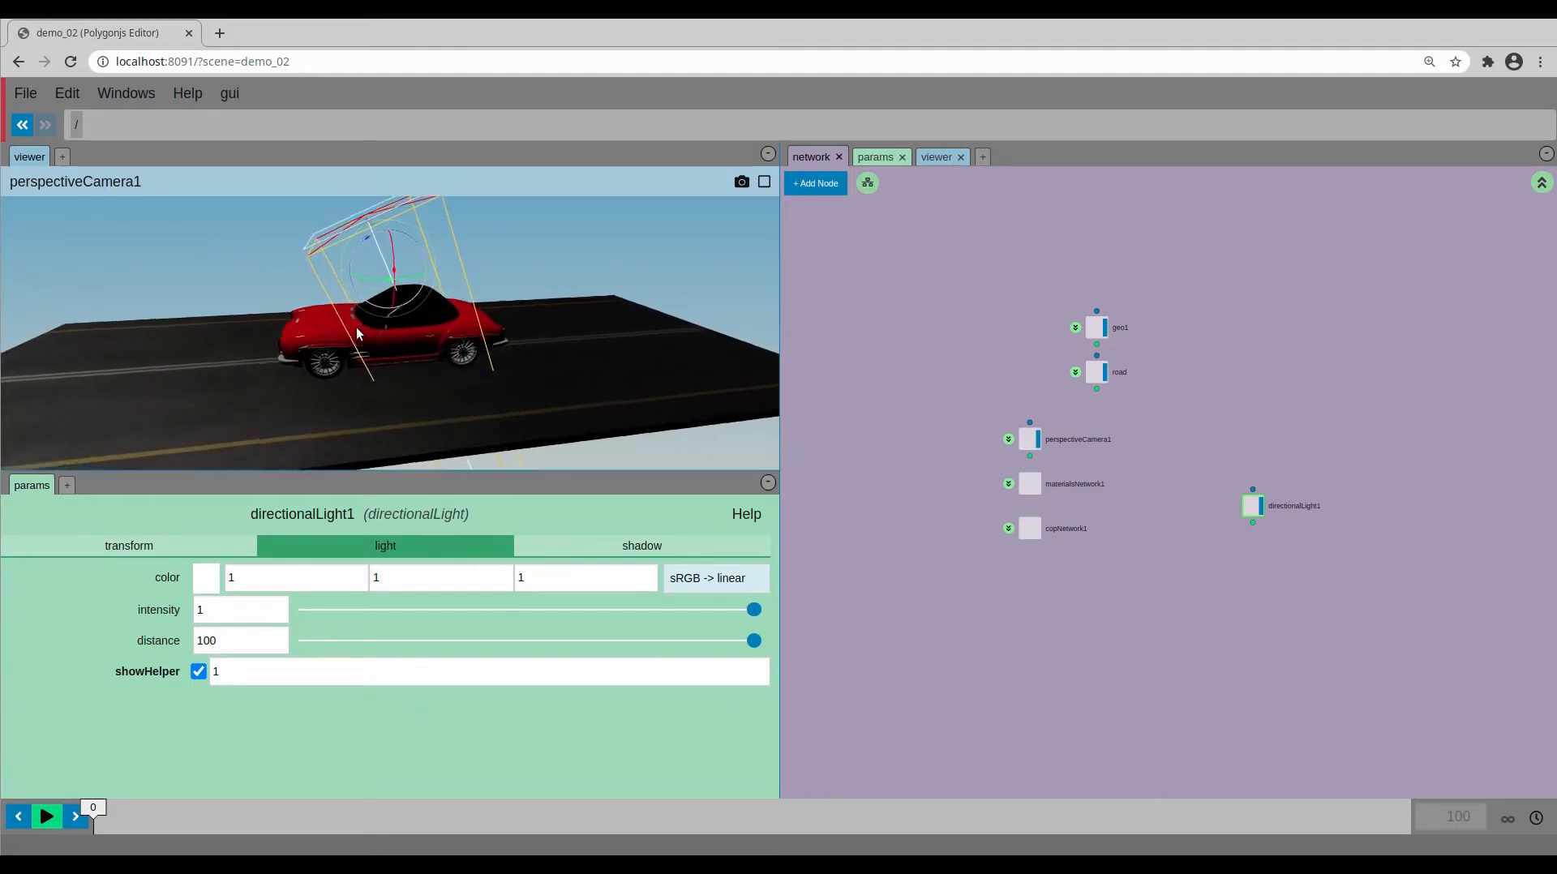
- Add a polarTransform node above directionalLight1 and connect it as the light's parent
scroll(1129, 490, up, 2)
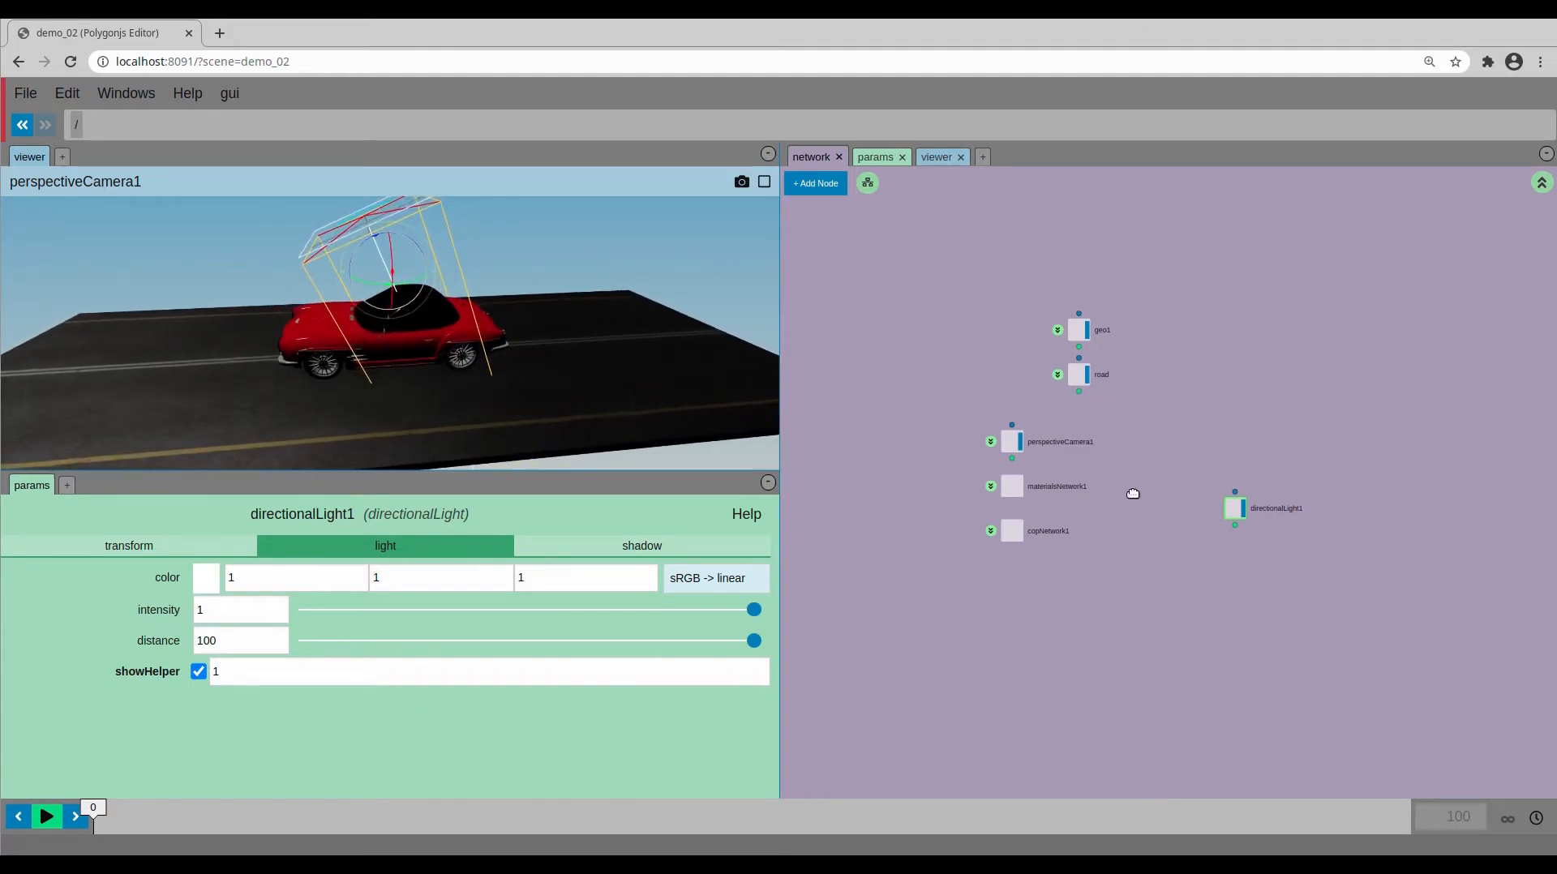
right_click(1172, 470)
text(pol)
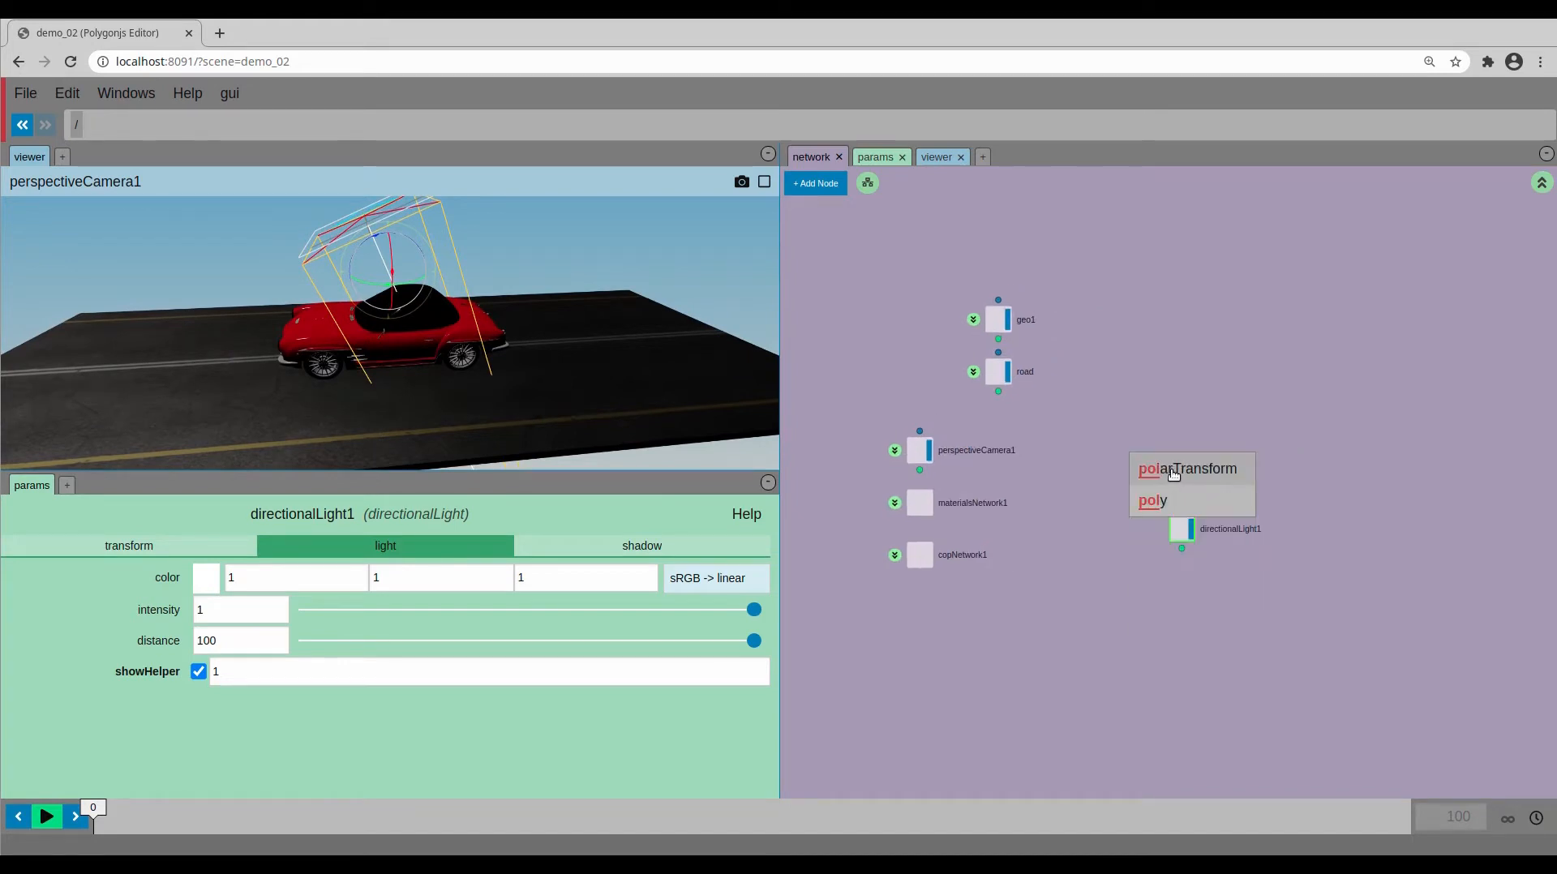
click(1175, 470)
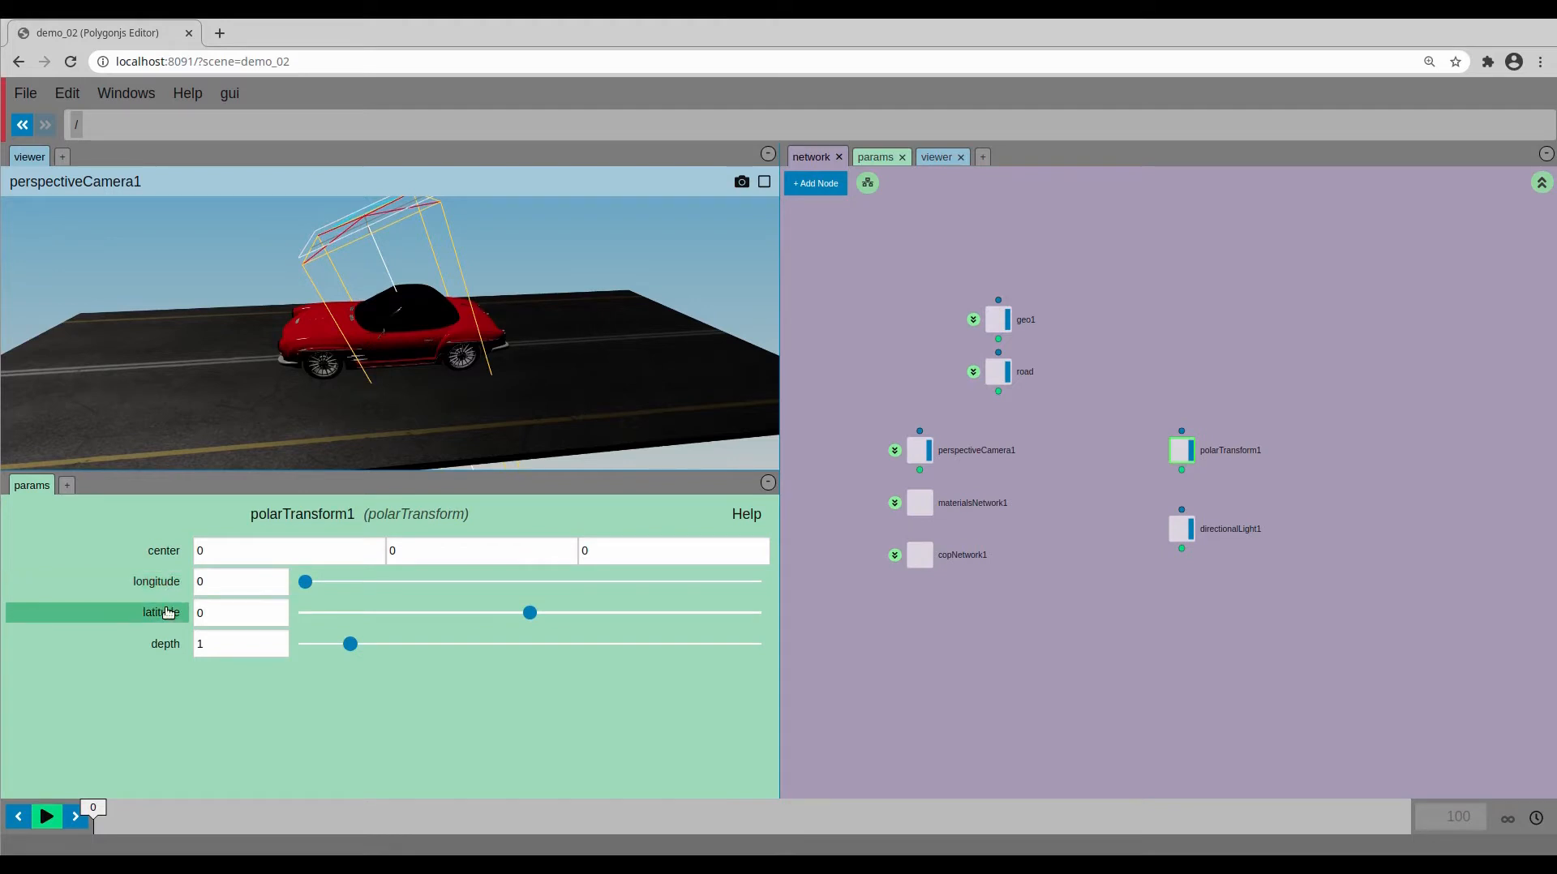
click(1181, 529)
- Reset directionalLight1's translation and rotation to 0, and set its X rotation to 90
click(224, 548)
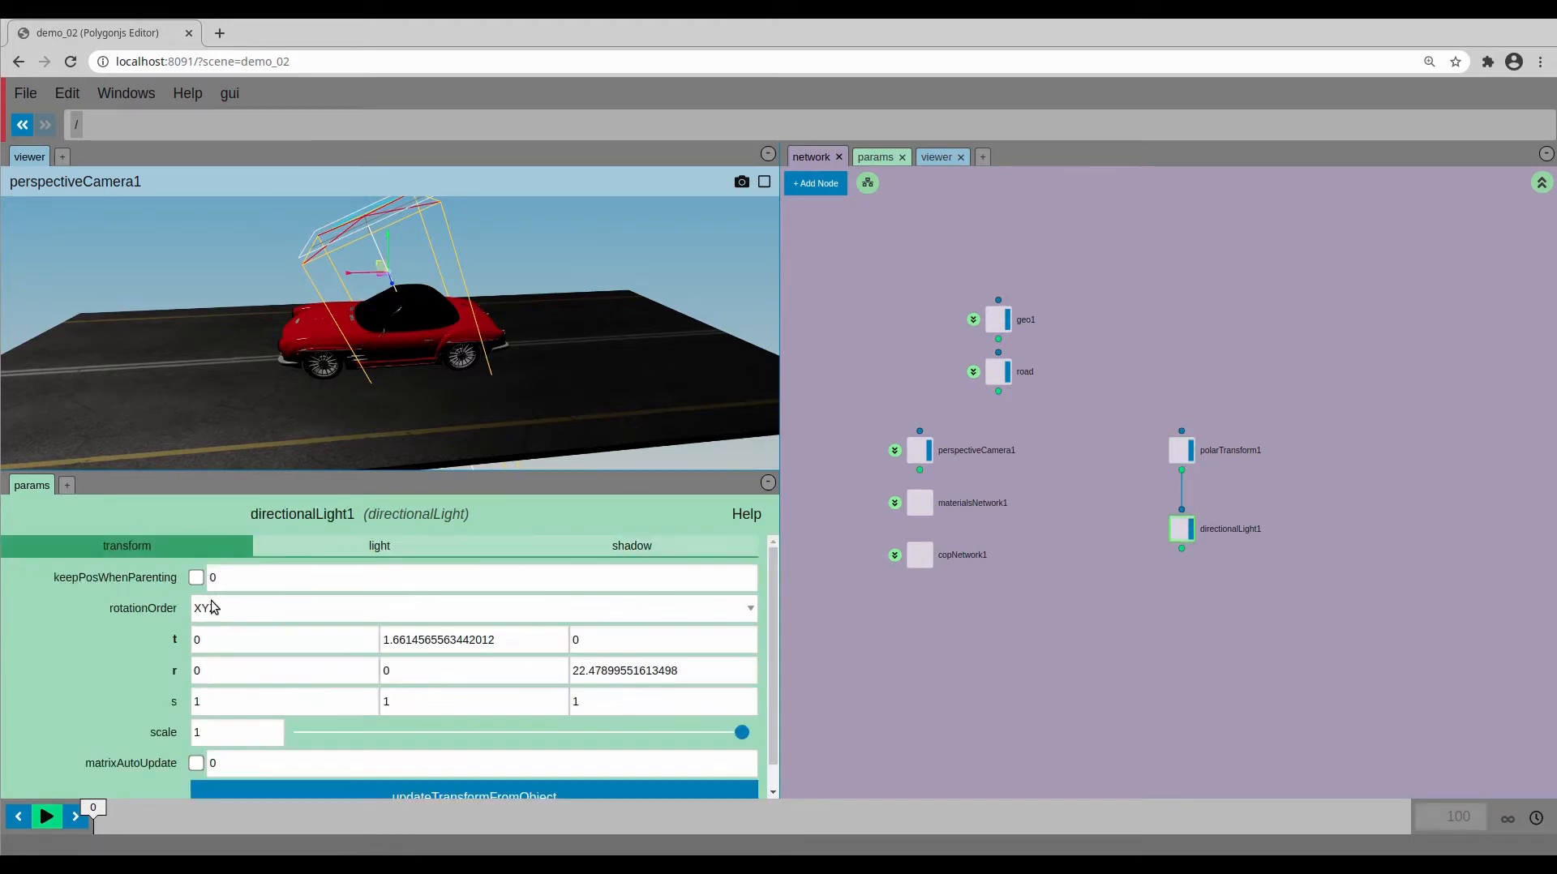
middle_click(427, 642)
ctrl+click(608, 670)
ctrl+click(514, 637)
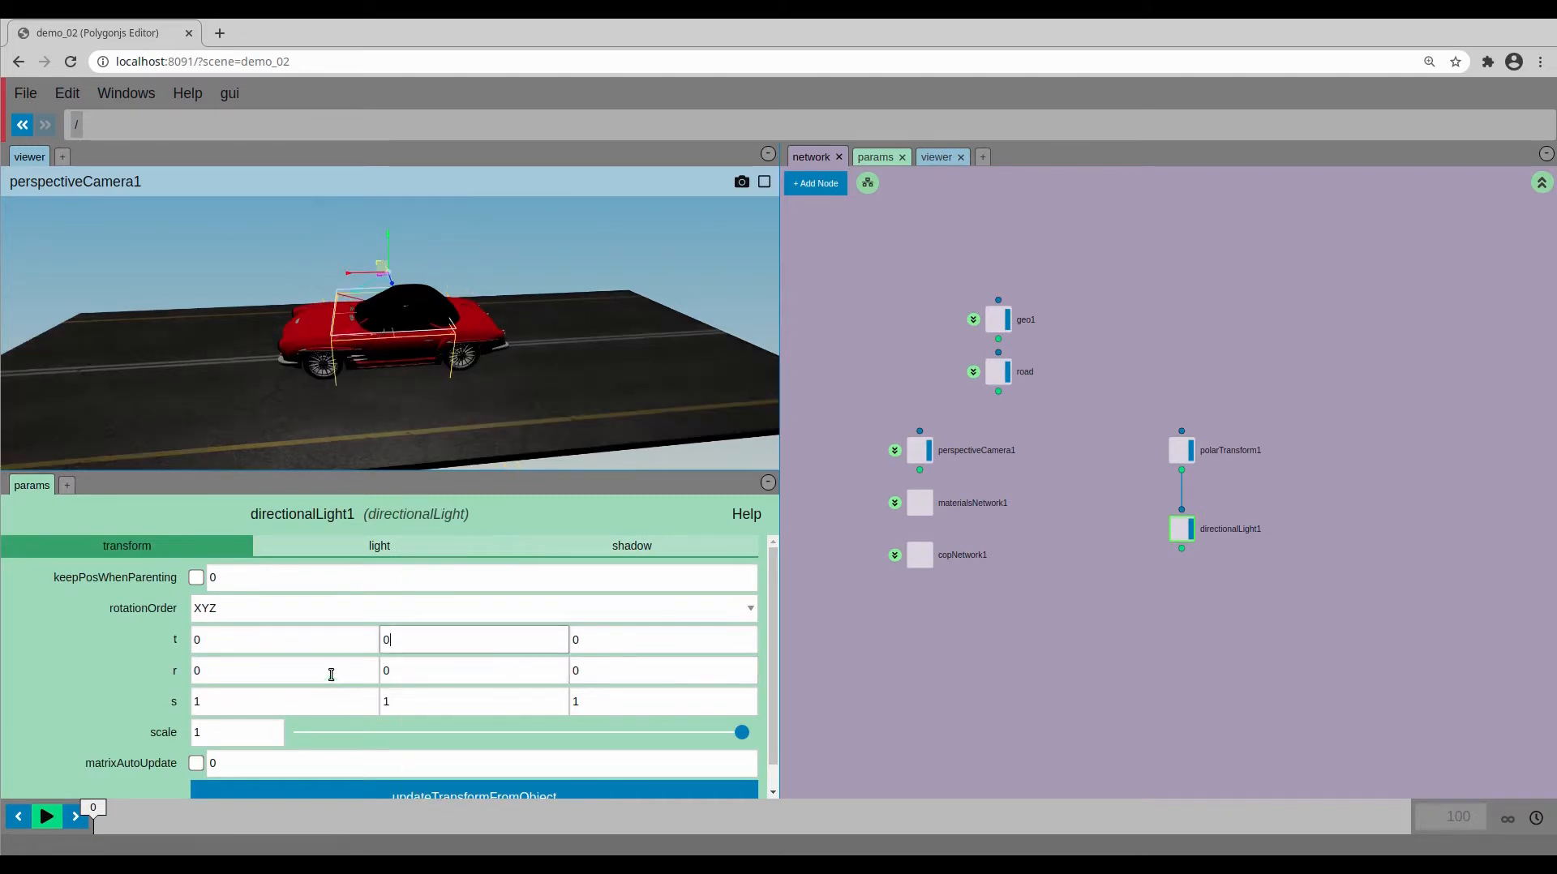
middle_drag(311, 668, 479, 578)
drag(489, 438, 452, 442)
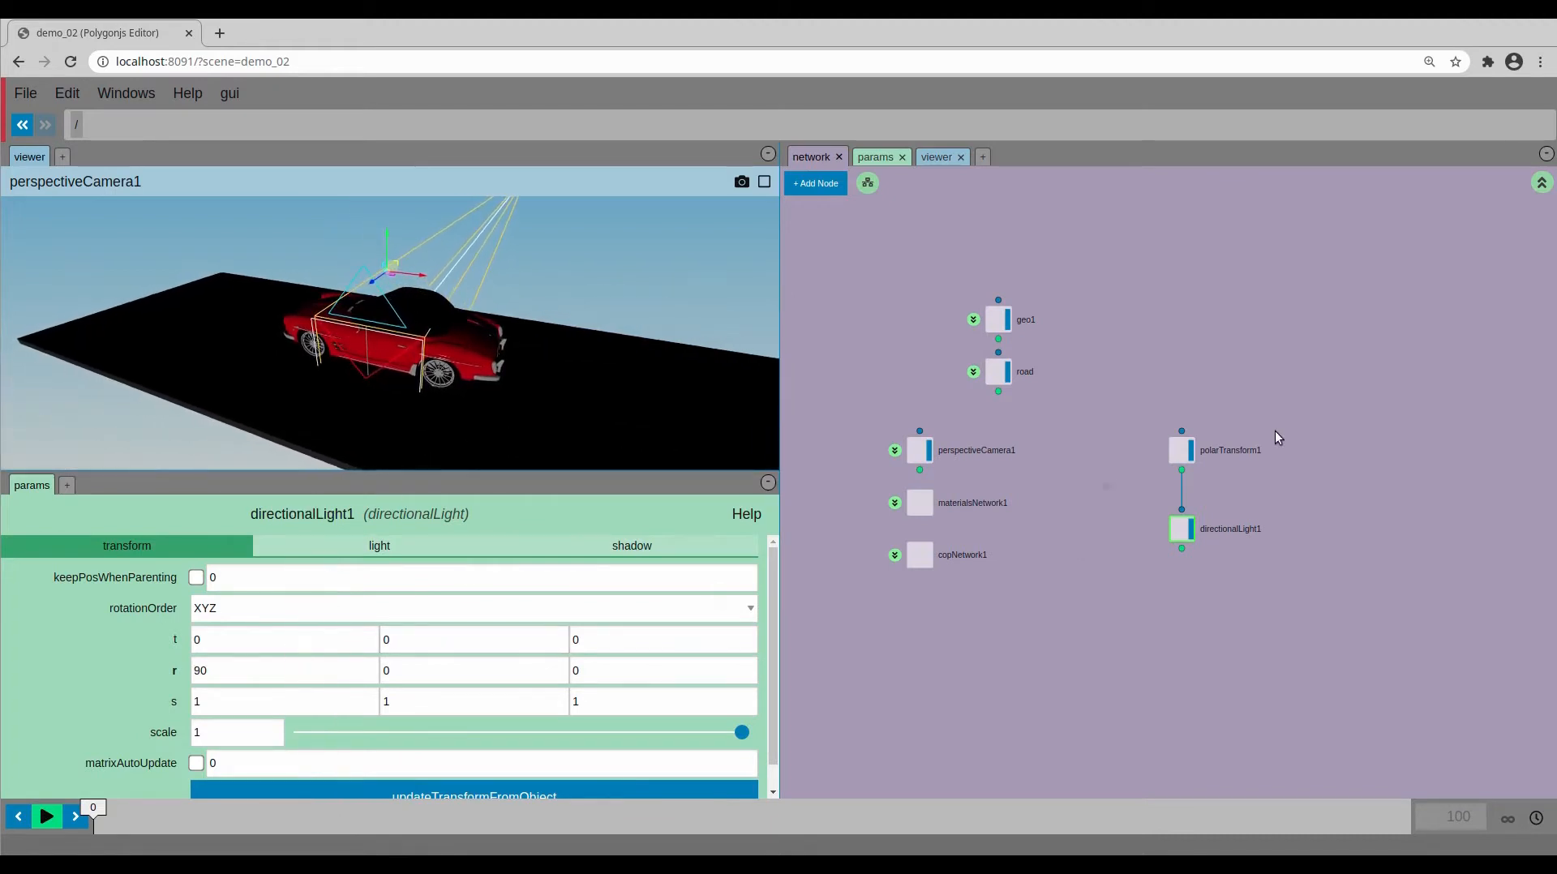
- Position the light through polarTransform1 with depth 2, latitude 32.4 and longitude 226.8
click(1182, 449)
drag(375, 644, 396, 645)
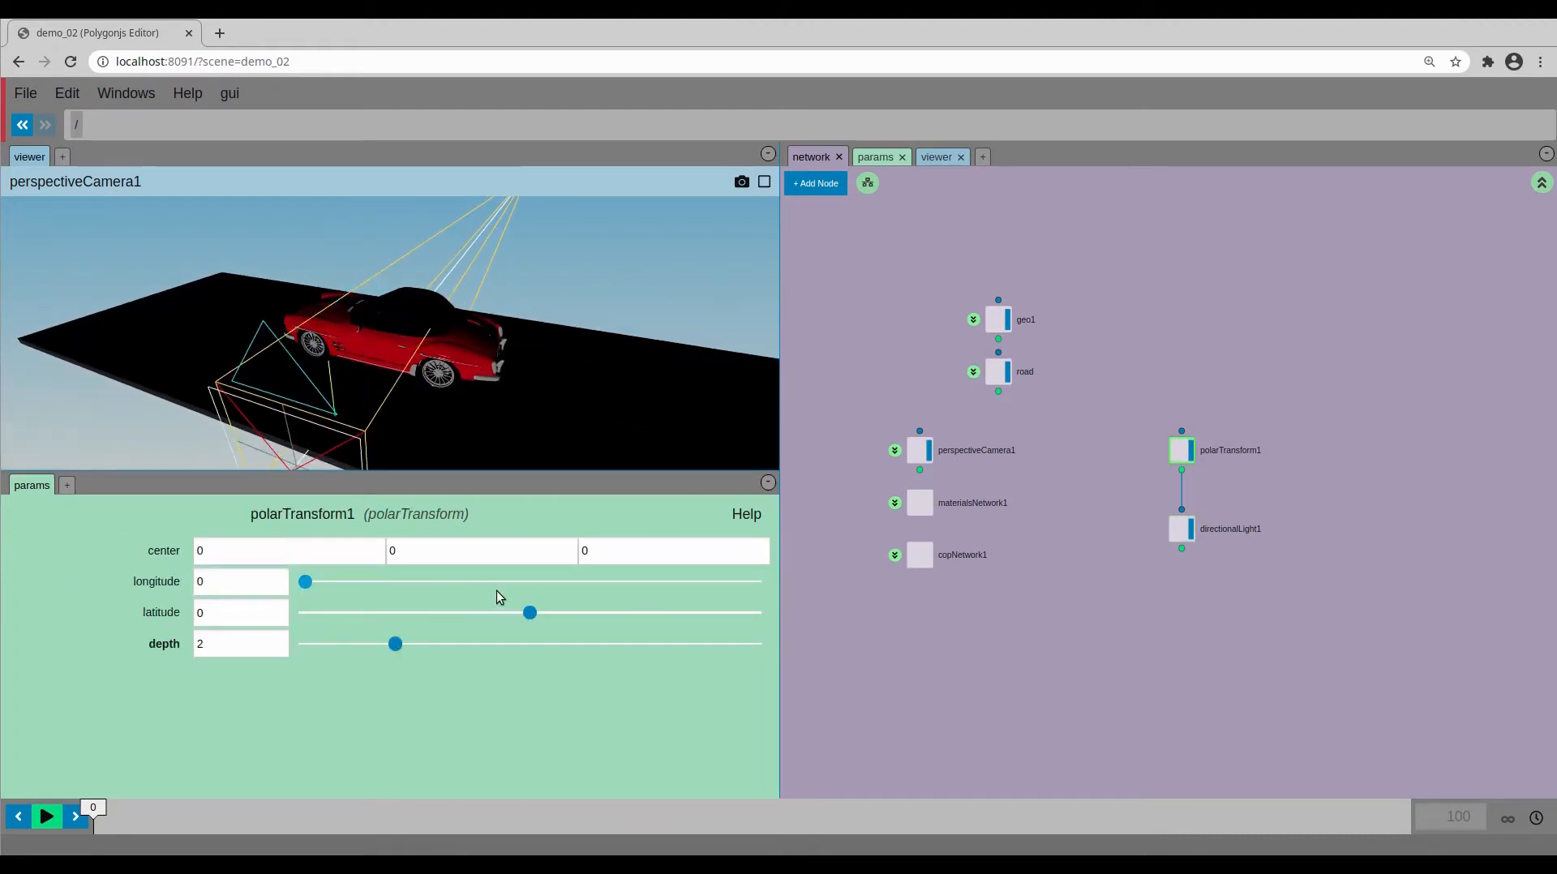
drag(531, 613, 571, 613)
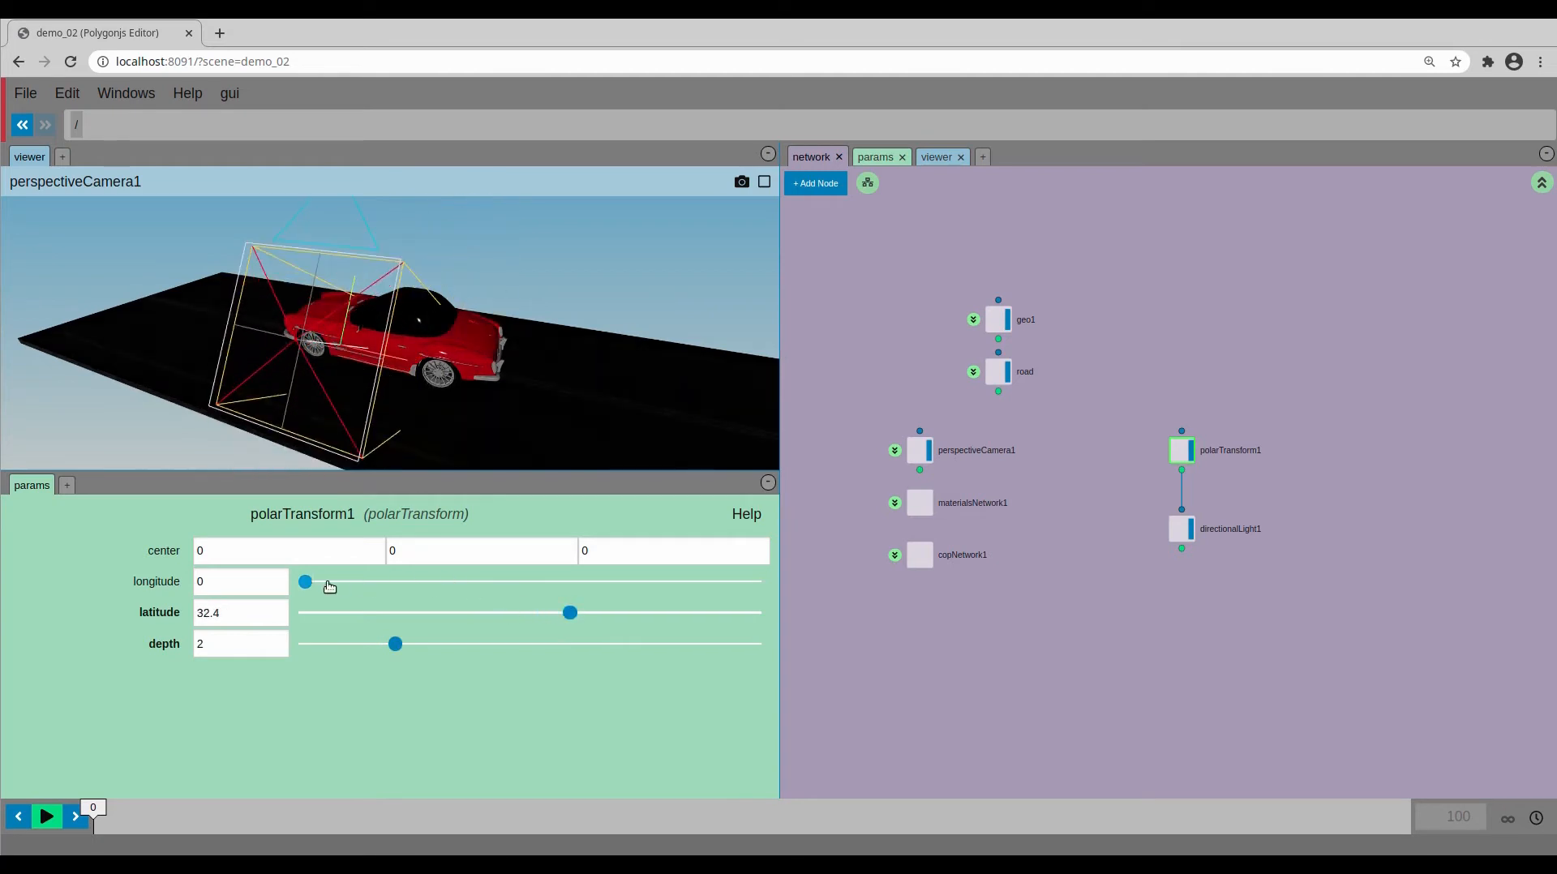
drag(329, 586, 588, 582)
drag(439, 378, 393, 382)
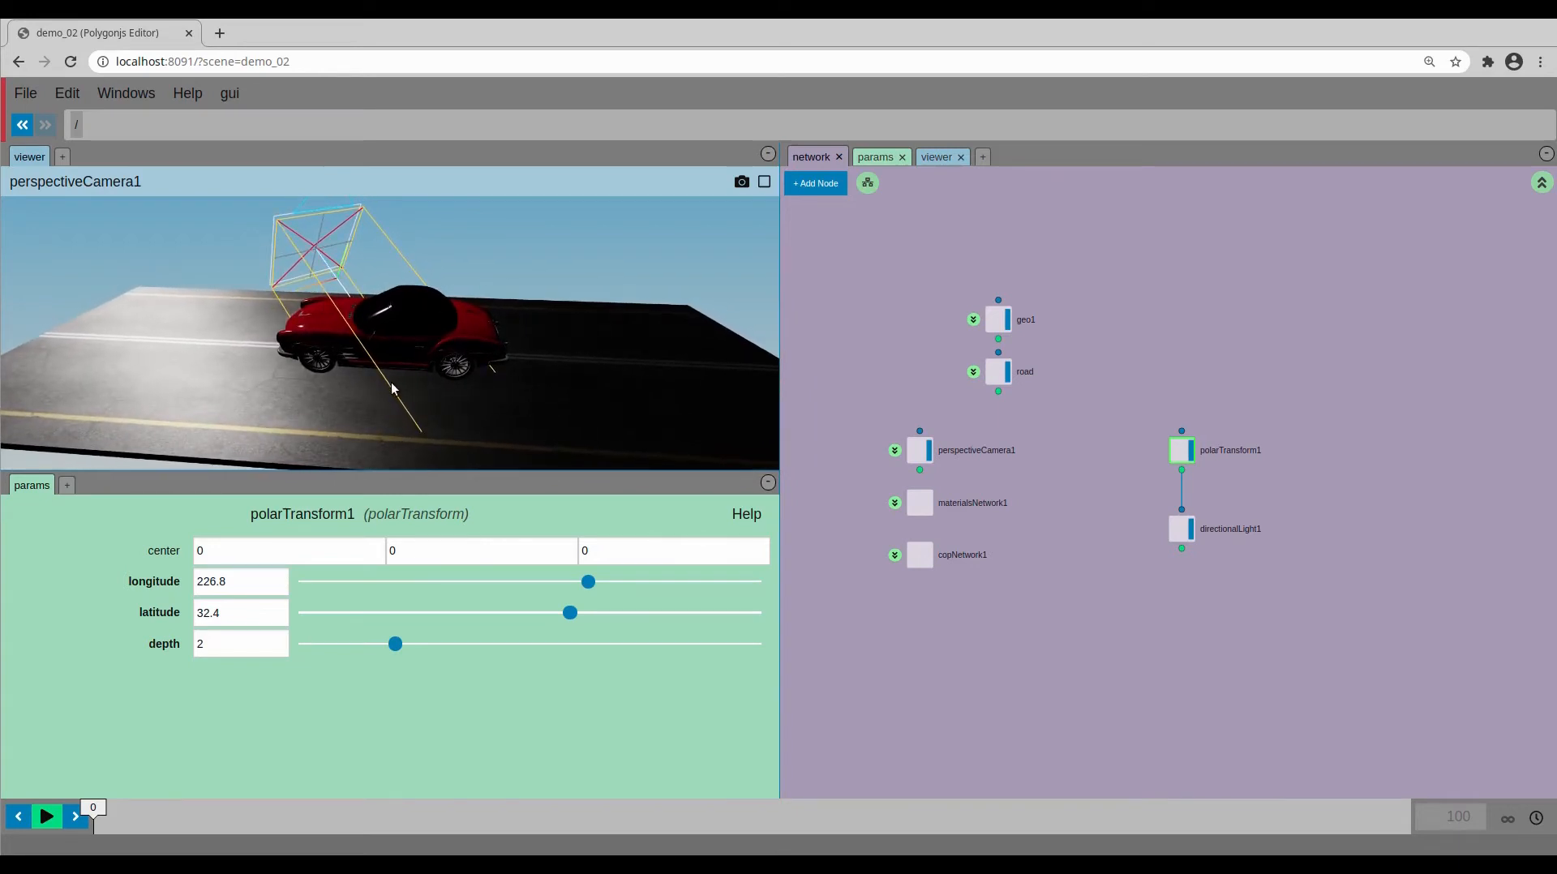
- Inside geo1, add an objectProperties node below file1, connect the two and display the new node
click(974, 322)
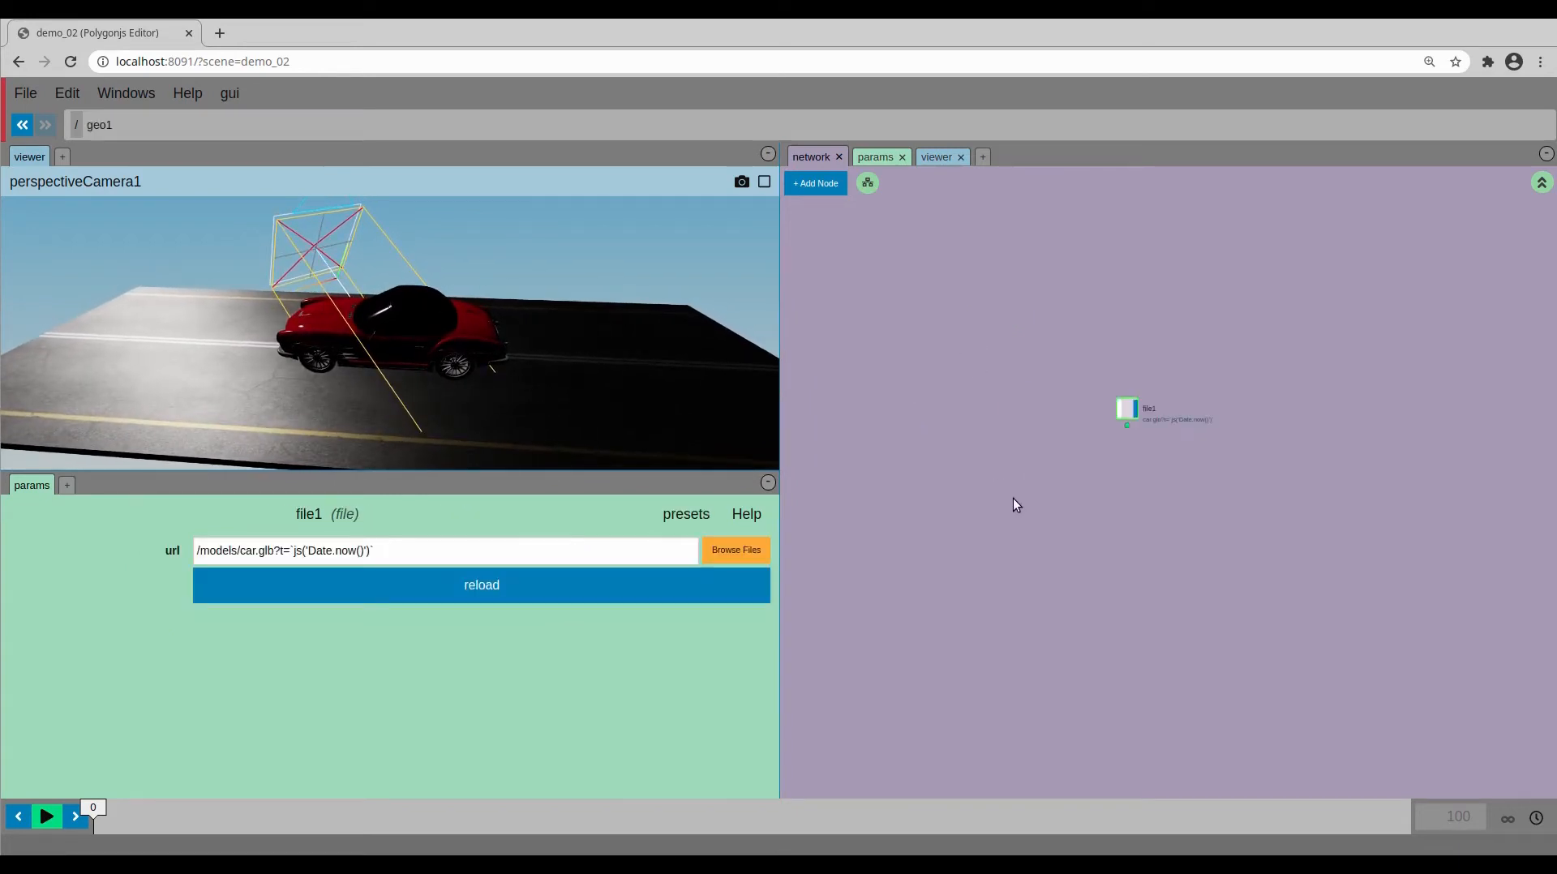
right_click(1064, 474)
mouse_move(1064, 476)
text(obj)
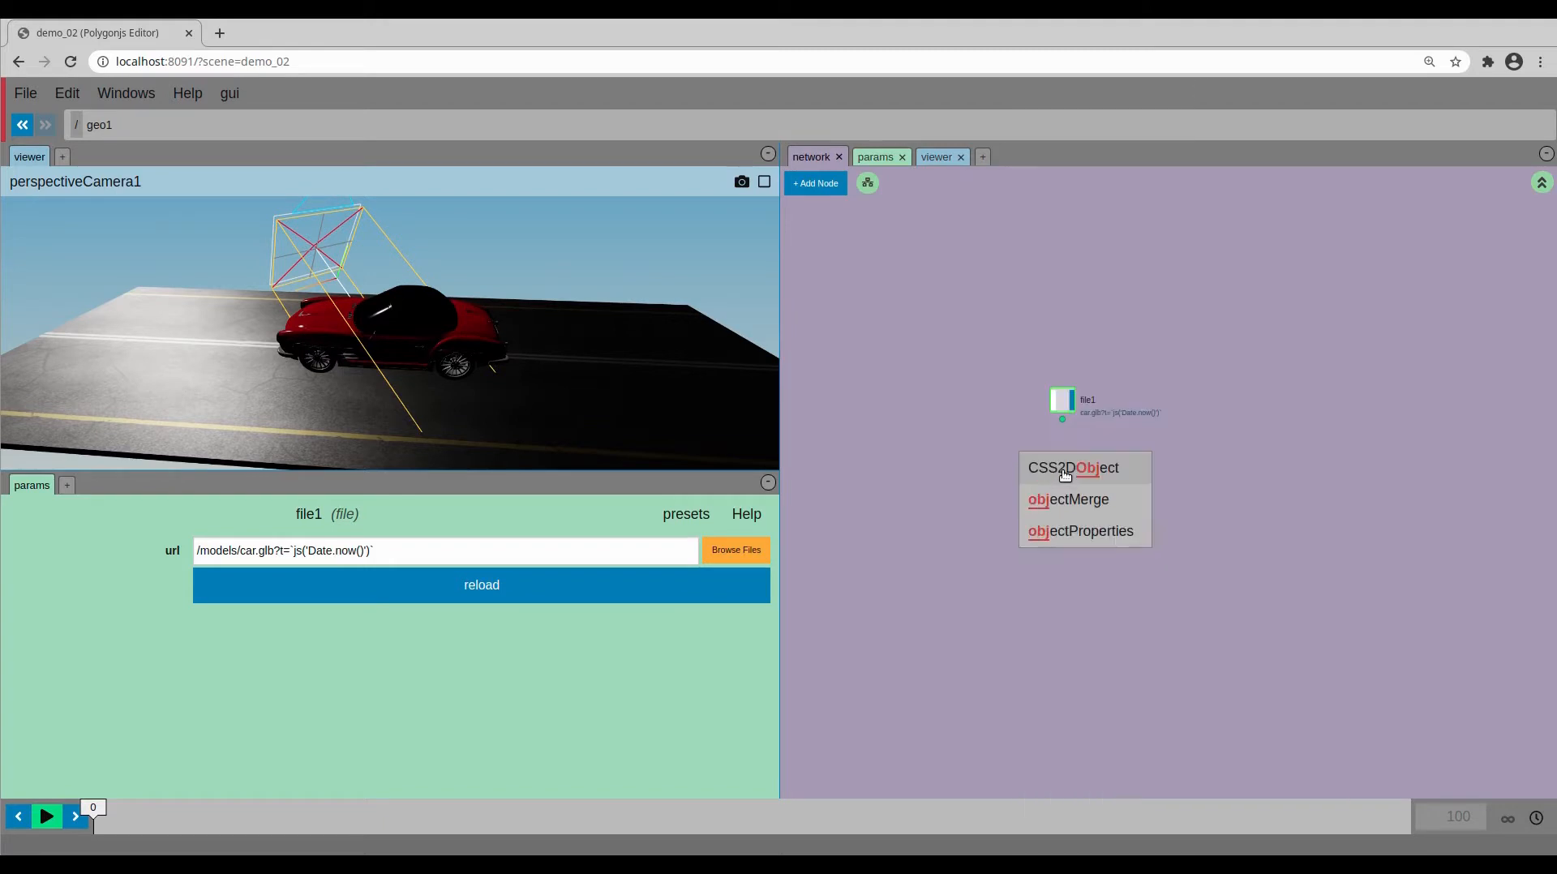
click(1069, 531)
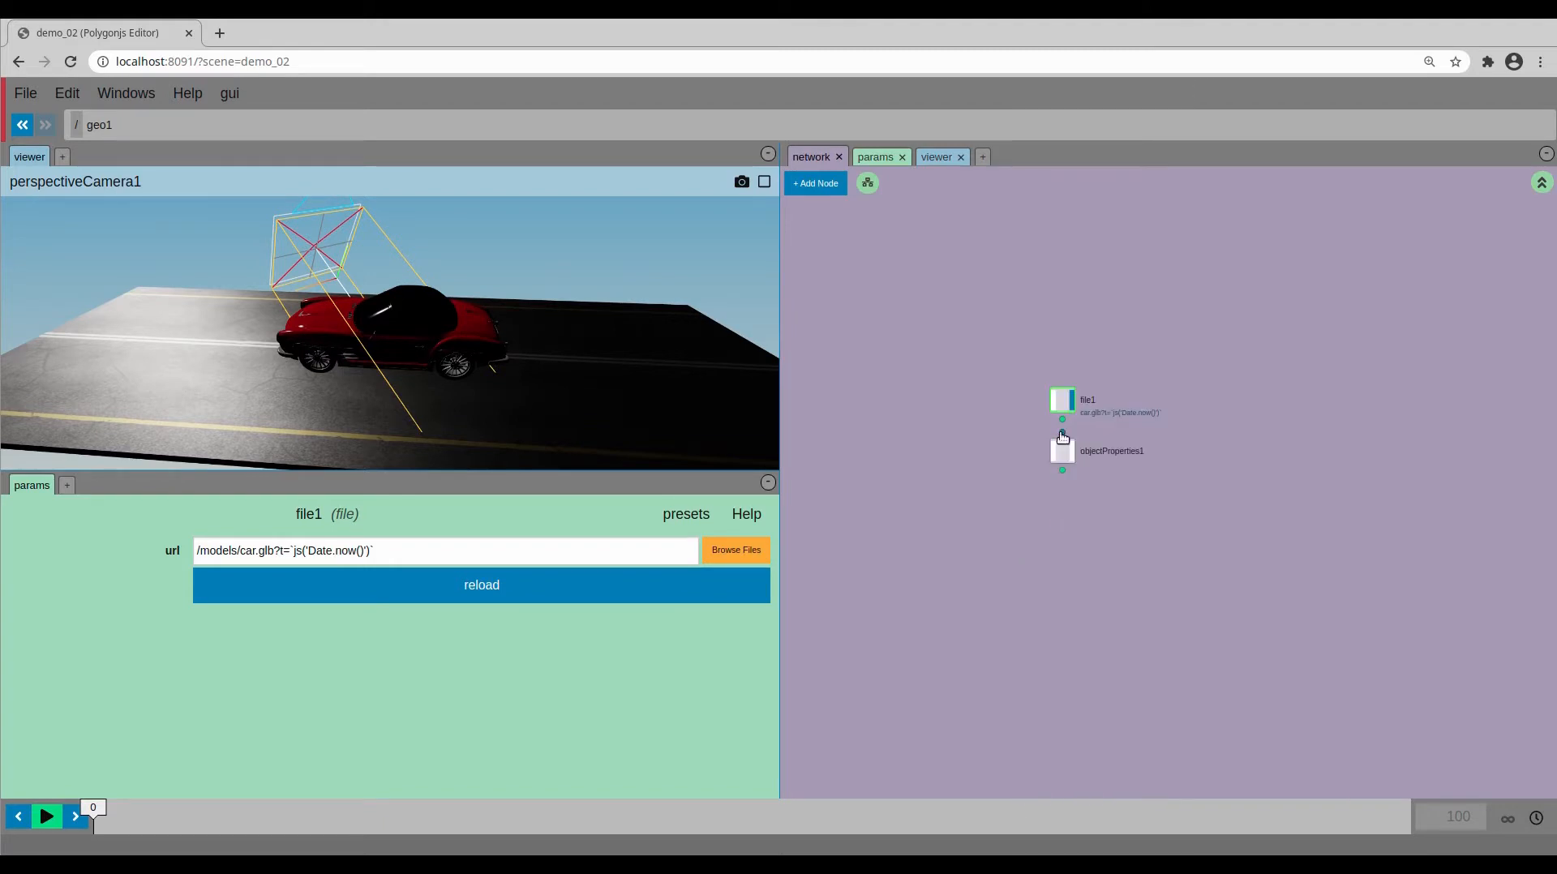
click(1080, 443)
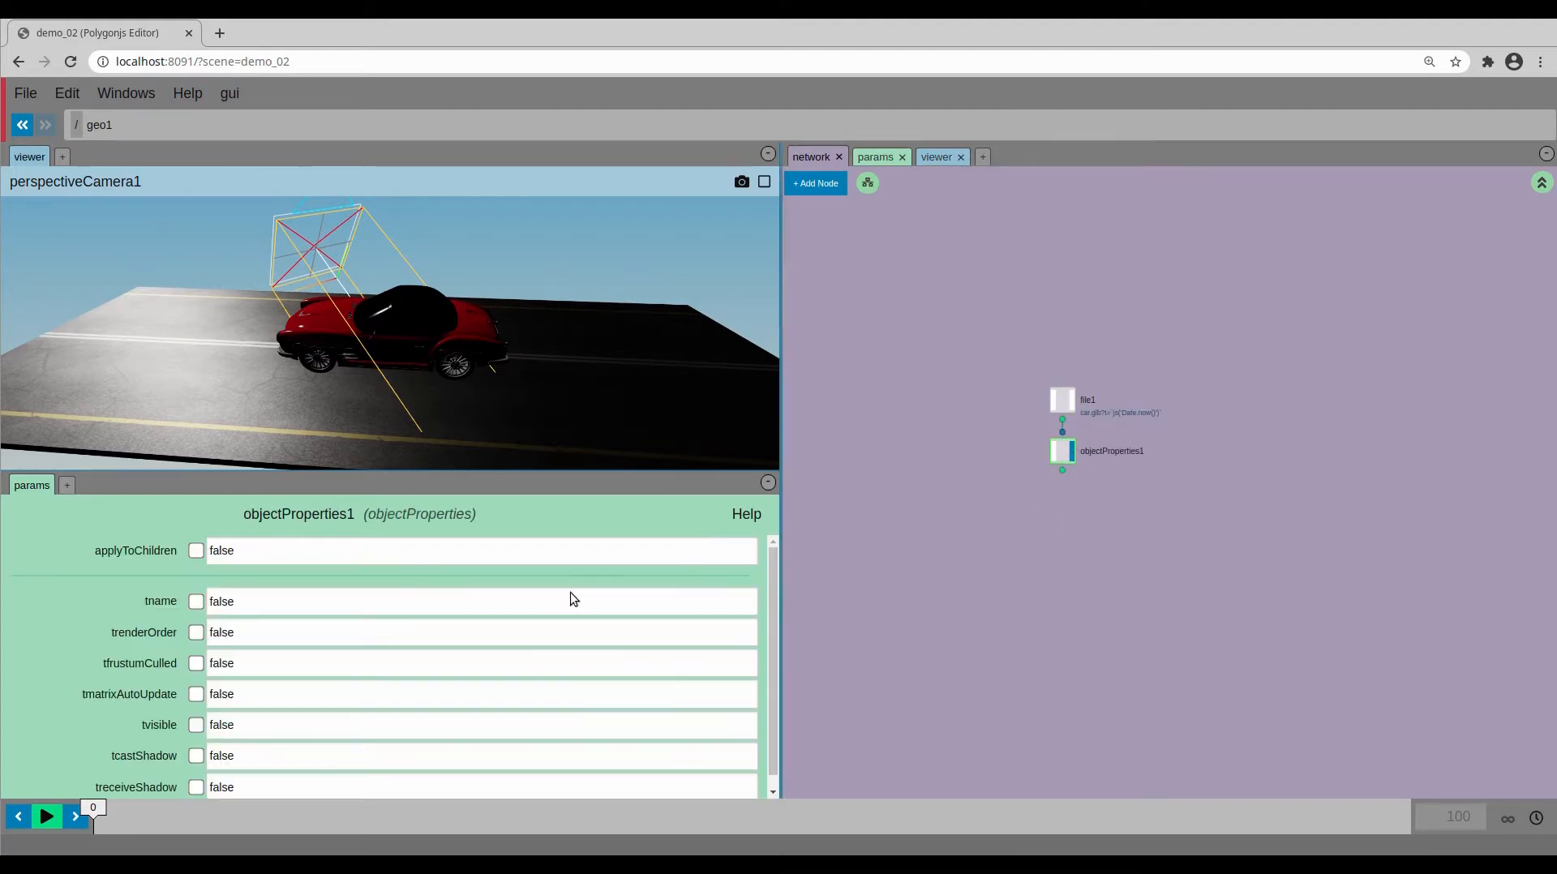
- Enable tcastShadow with castShadow on and applyToChildren on objectProperties1, and return to the scene root
scroll(195, 754, down, 1)
click(195, 743)
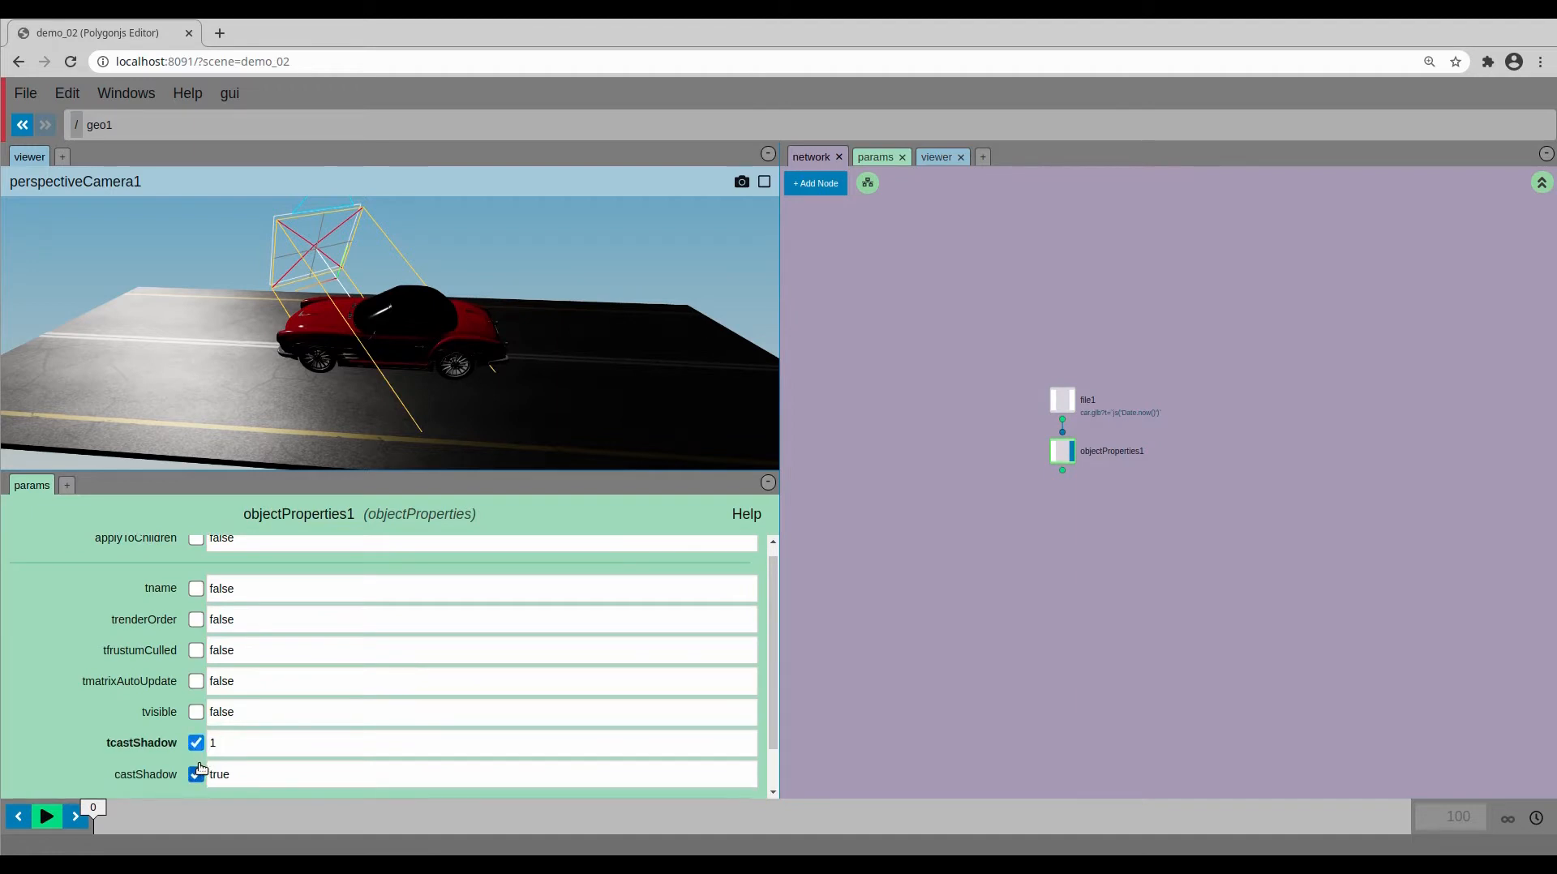
scroll(134, 590, up, 1)
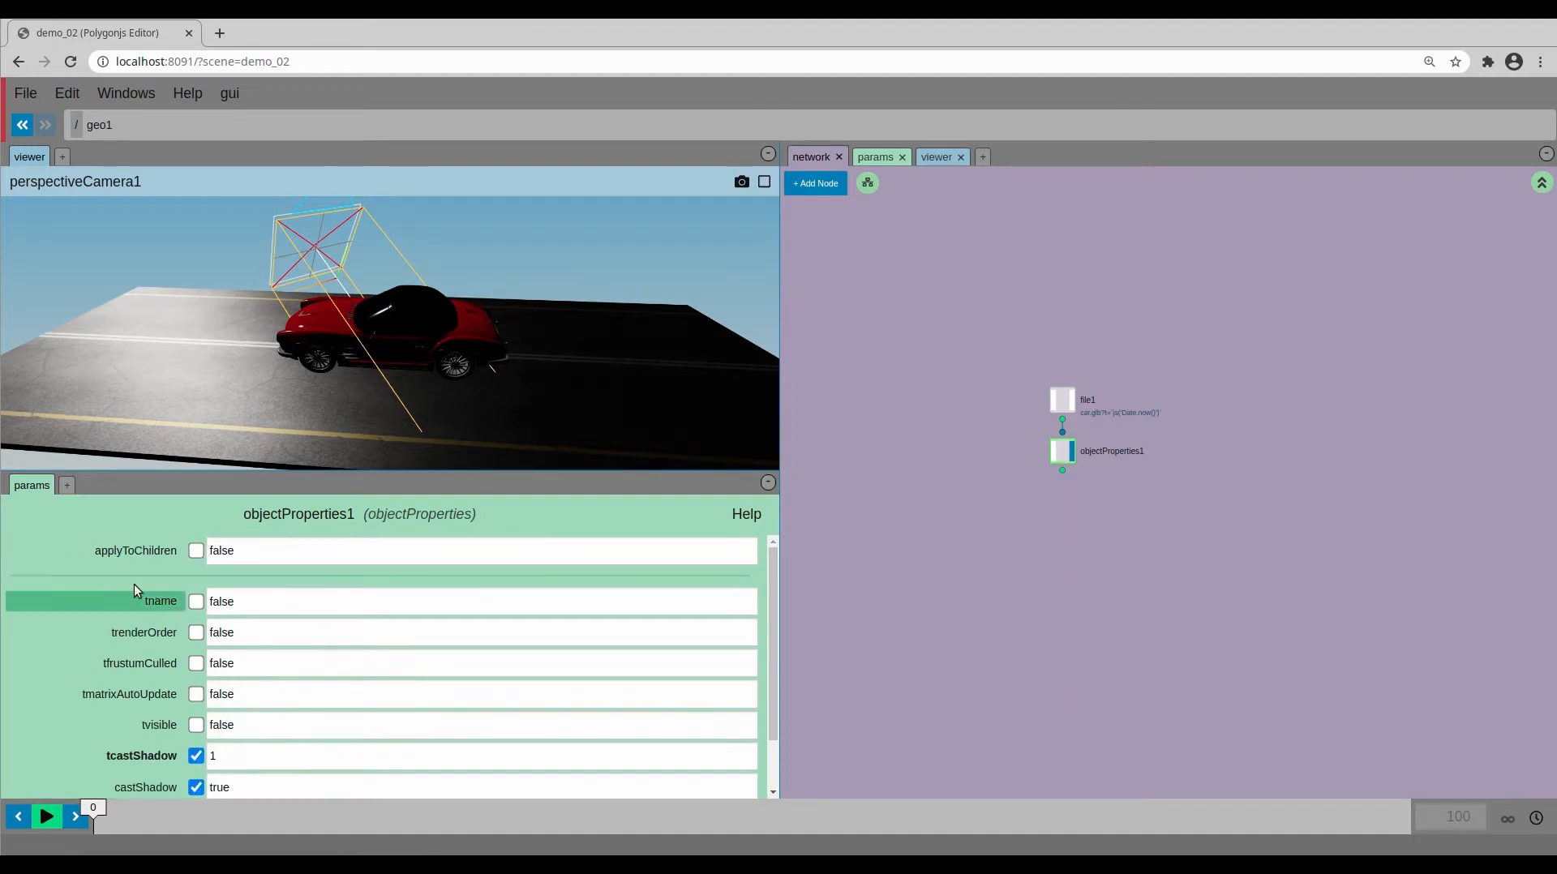
click(196, 552)
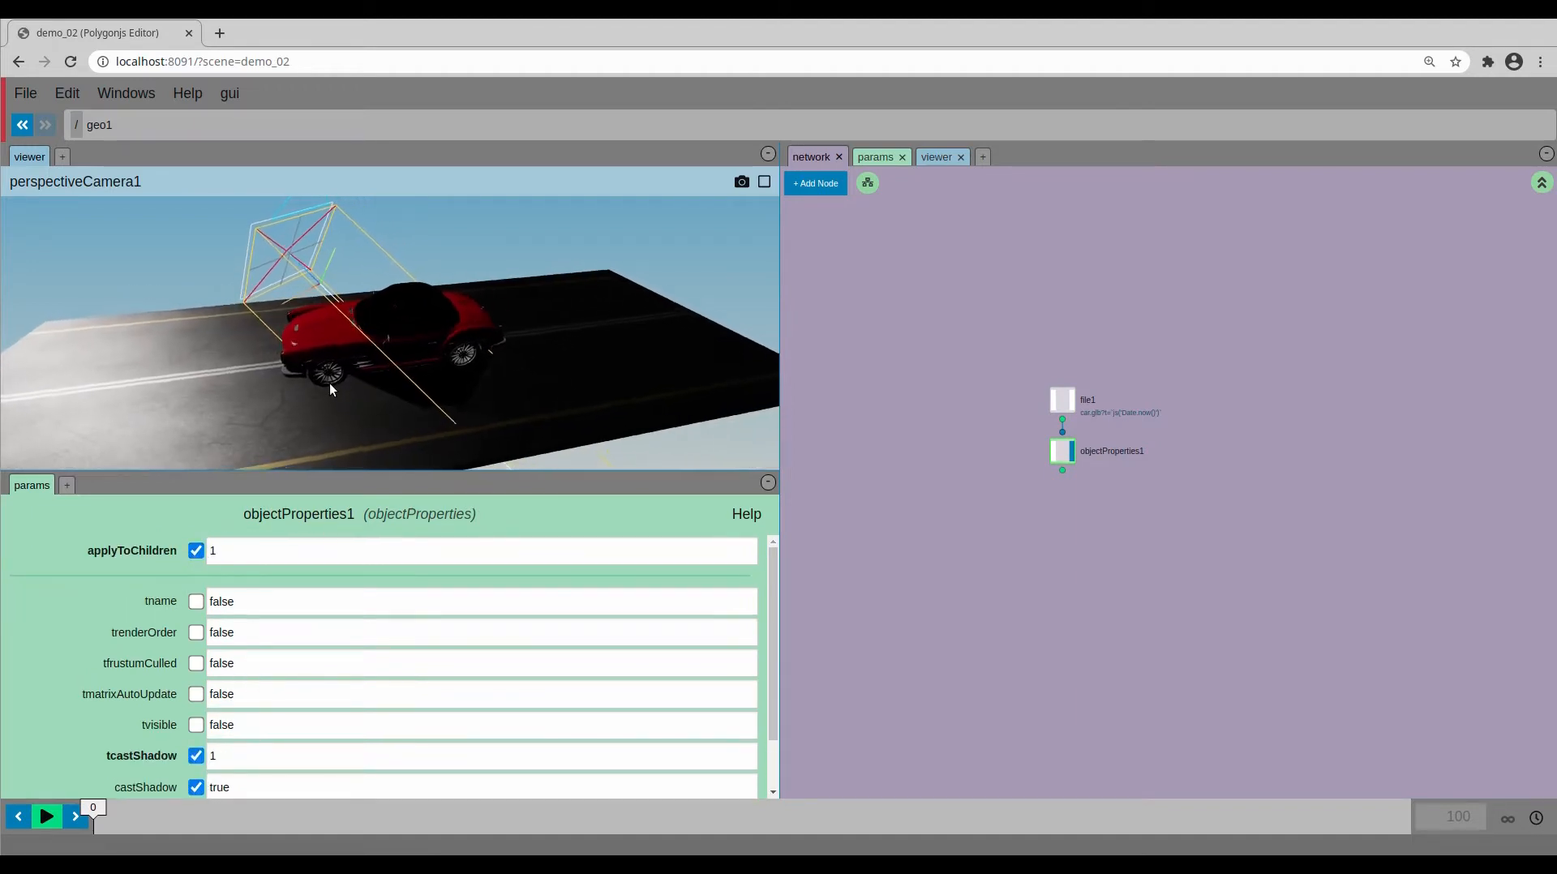
drag(344, 403, 561, 404)
click(1540, 186)
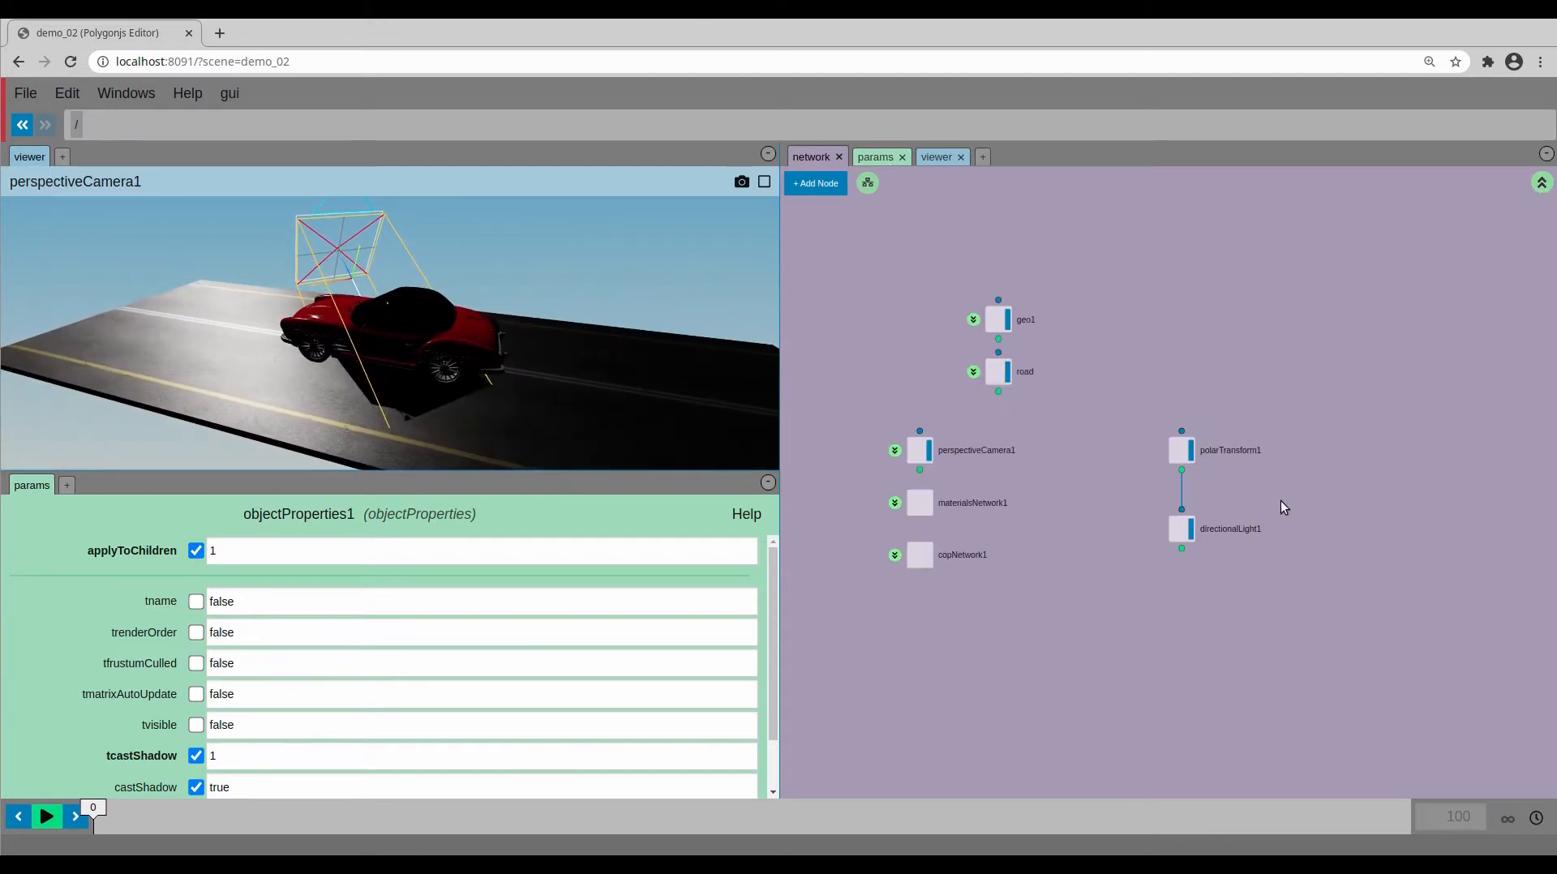
- Set directionalLight1's shadowSize to 6 by 6 and turn off its showHelper option
drag(1284, 508, 1143, 621)
click(632, 546)
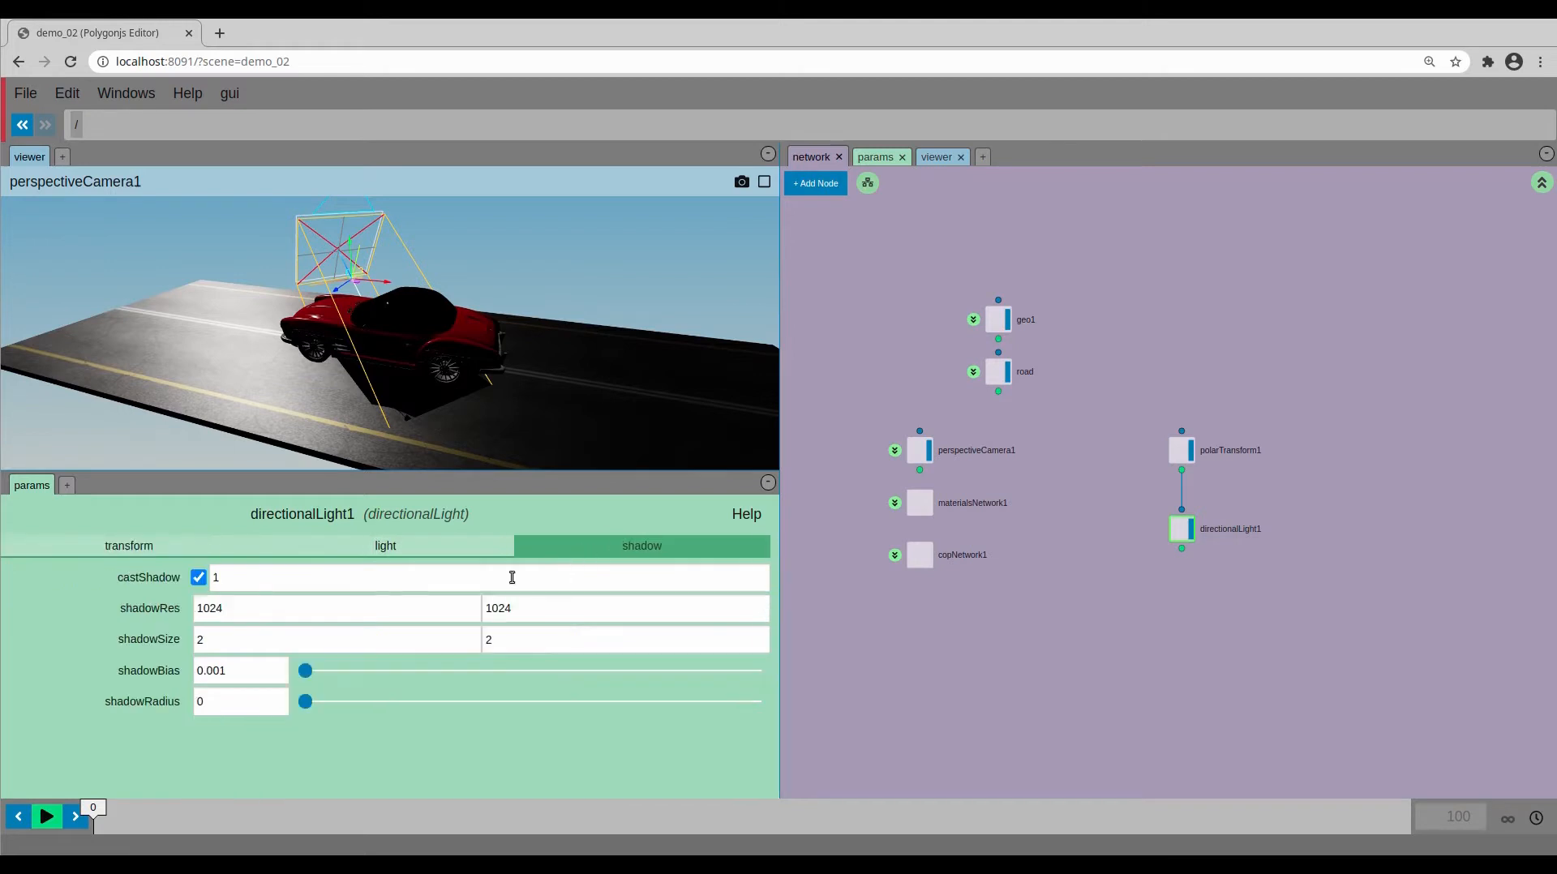
middle_drag(205, 641, 243, 597)
drag(372, 344, 400, 351)
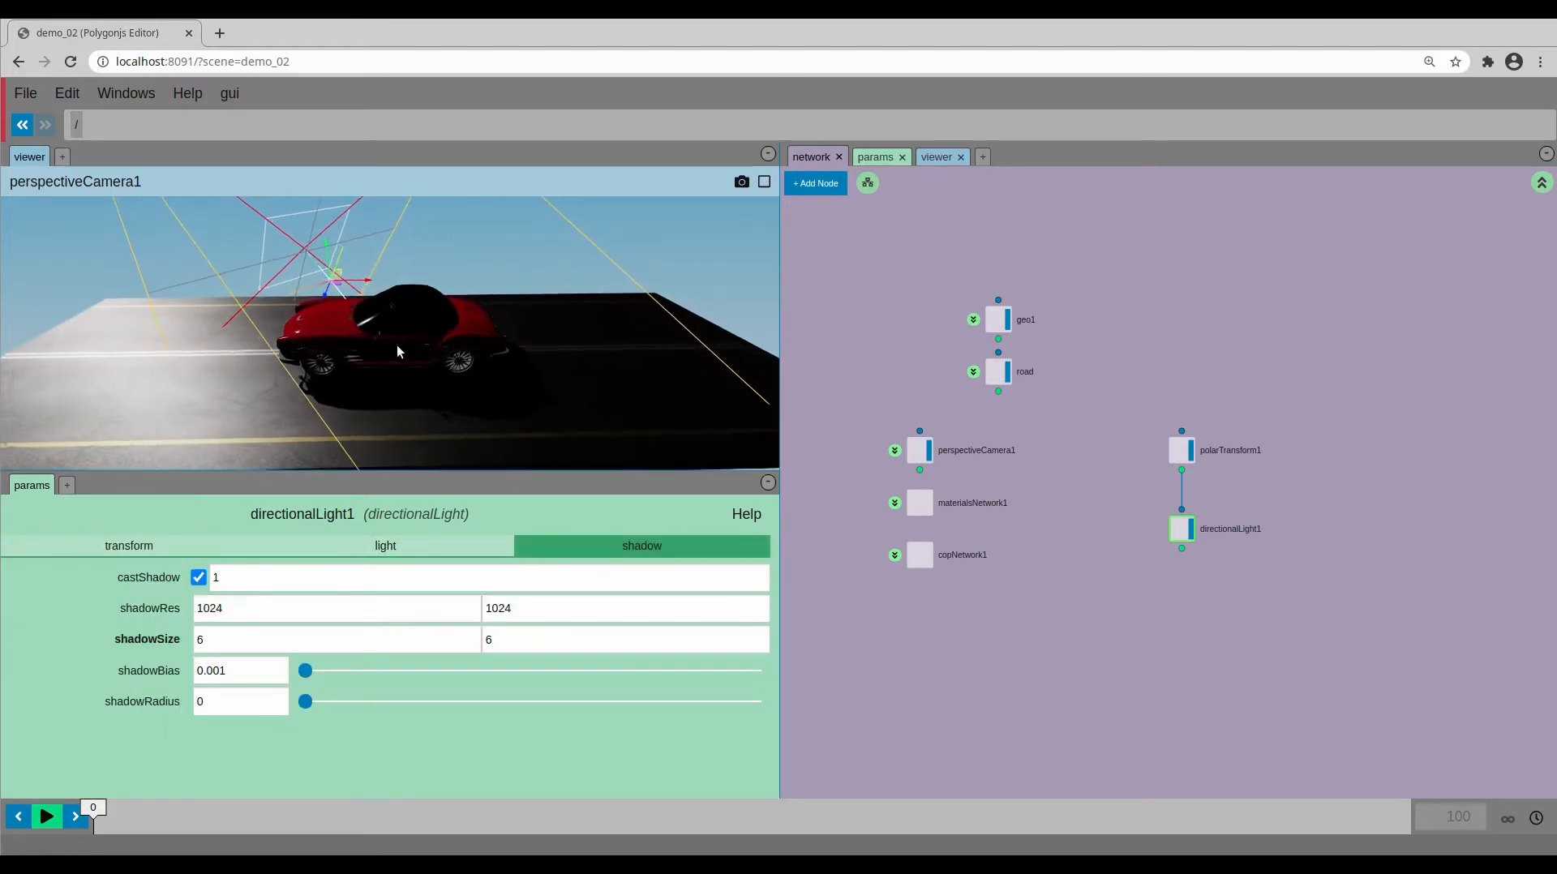
click(378, 550)
click(198, 671)
drag(320, 442, 328, 414)
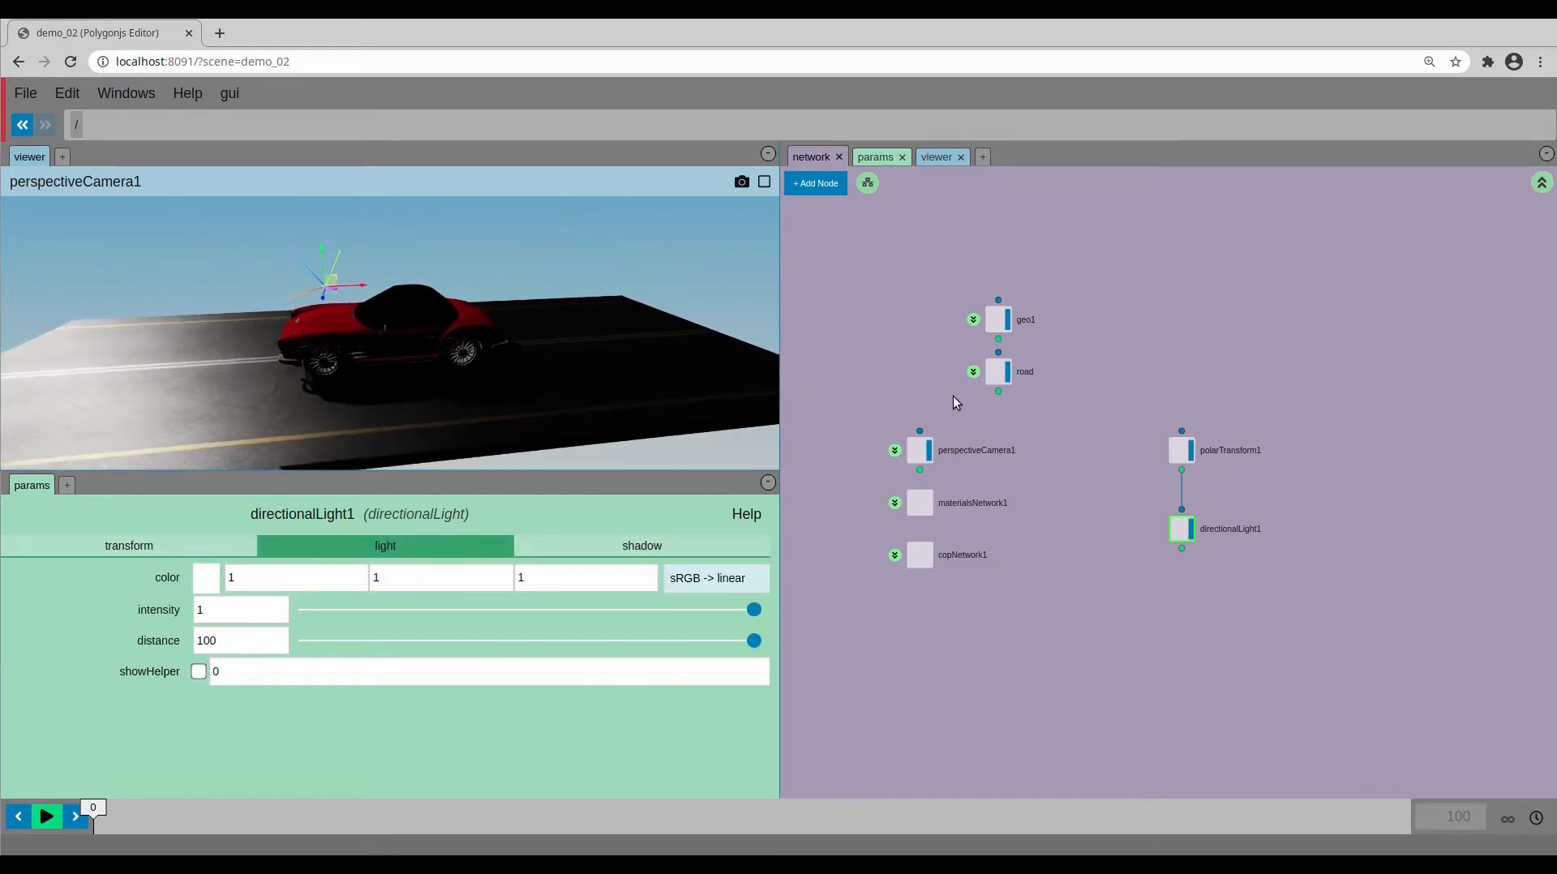
- Move geo1 and road up in the root network, add a geo node below them and rename it trees
drag(962, 295, 1046, 423)
drag(997, 372, 1024, 320)
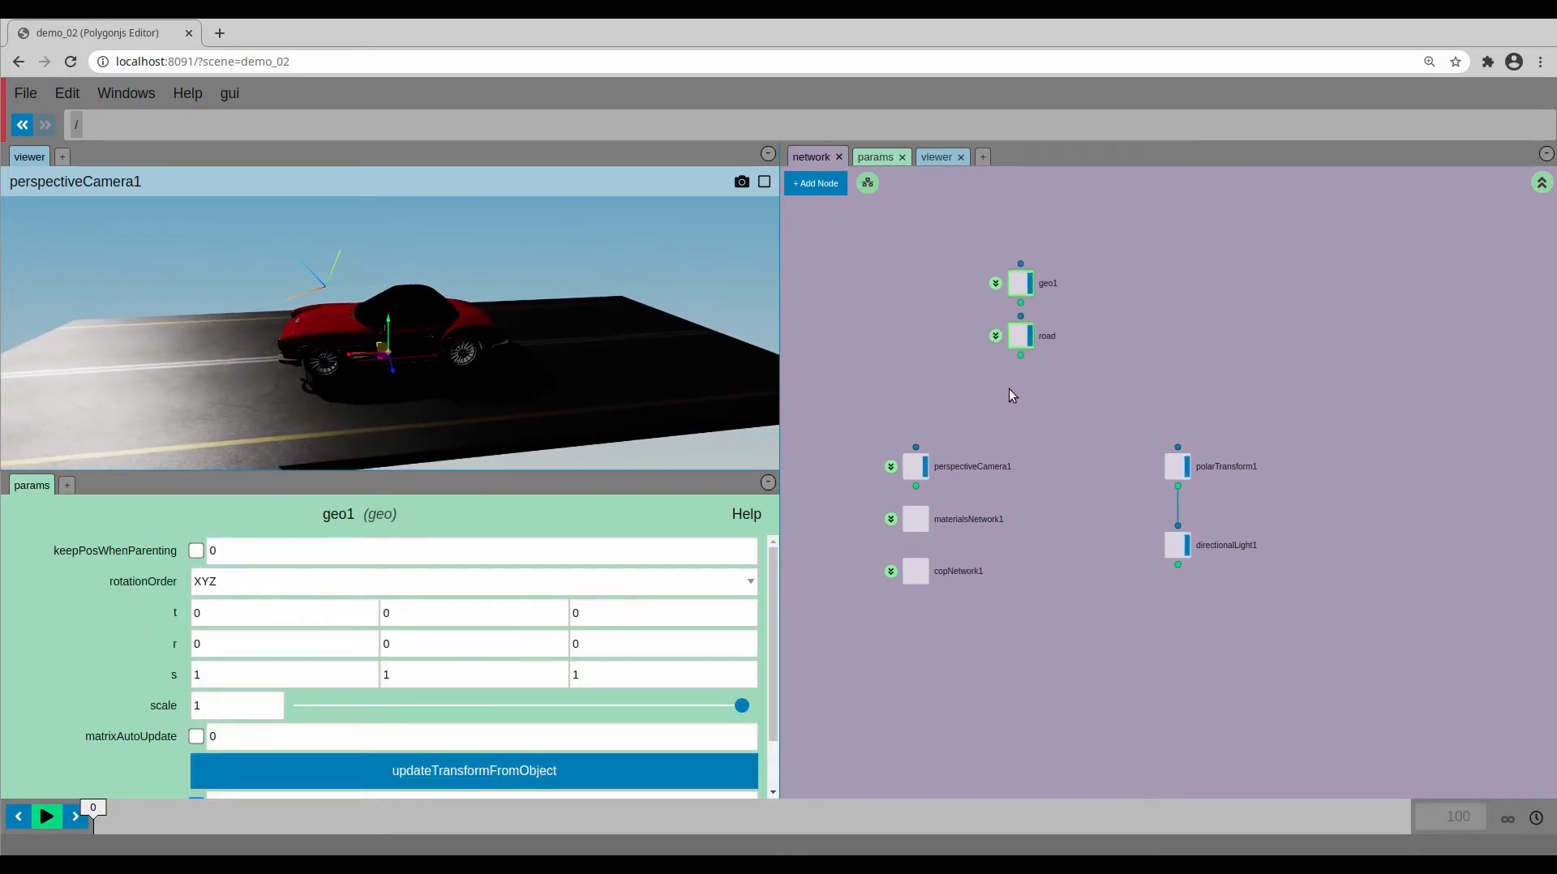
key(Tab)
text(geo)
key(Return)
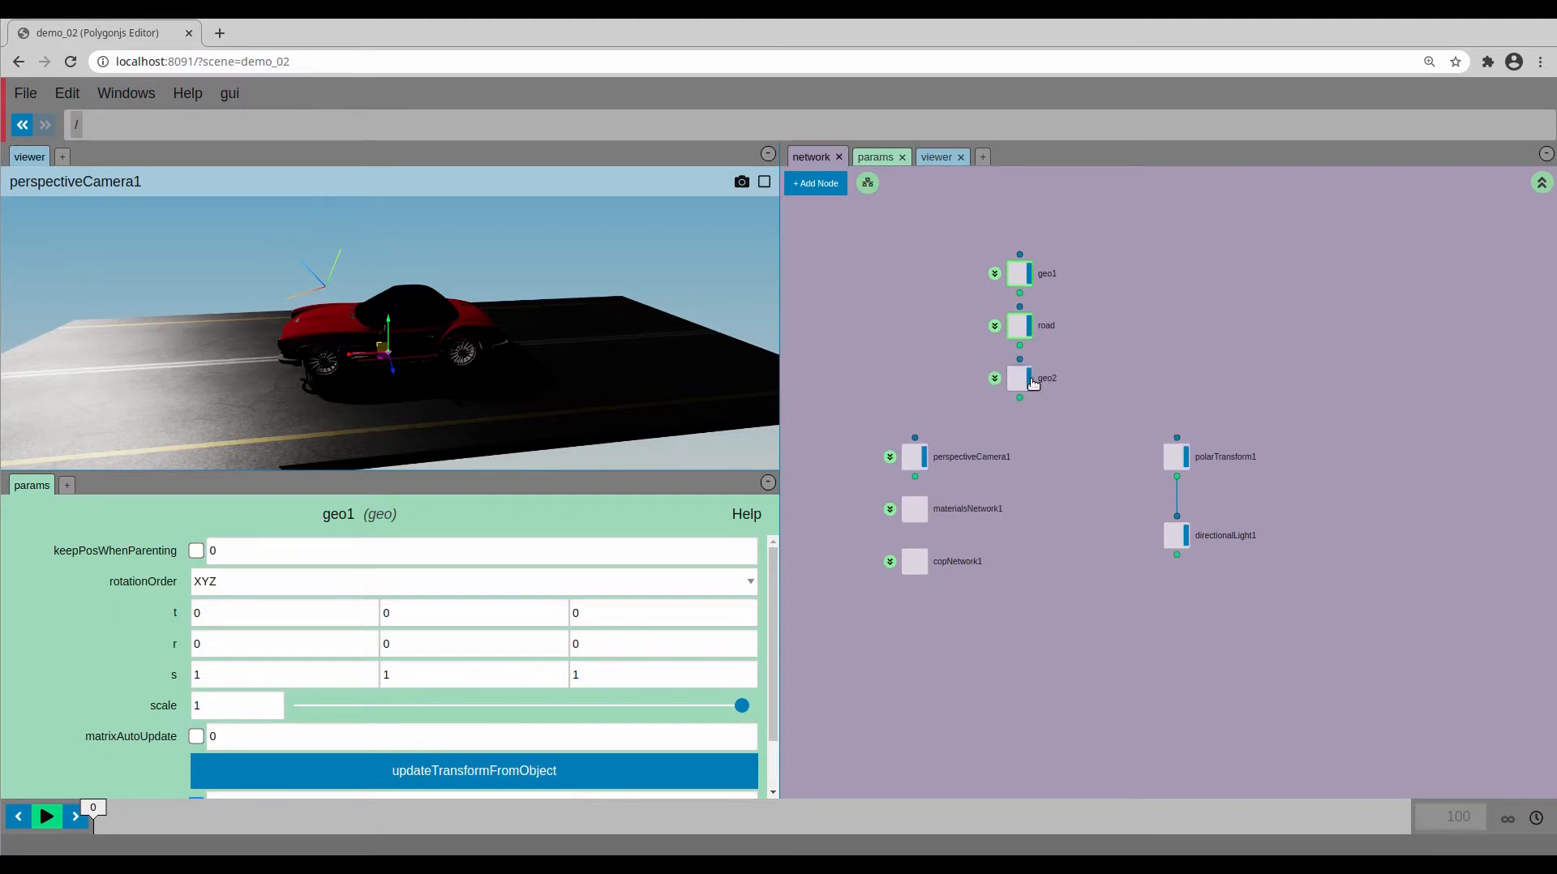
click(1048, 378)
text(t)
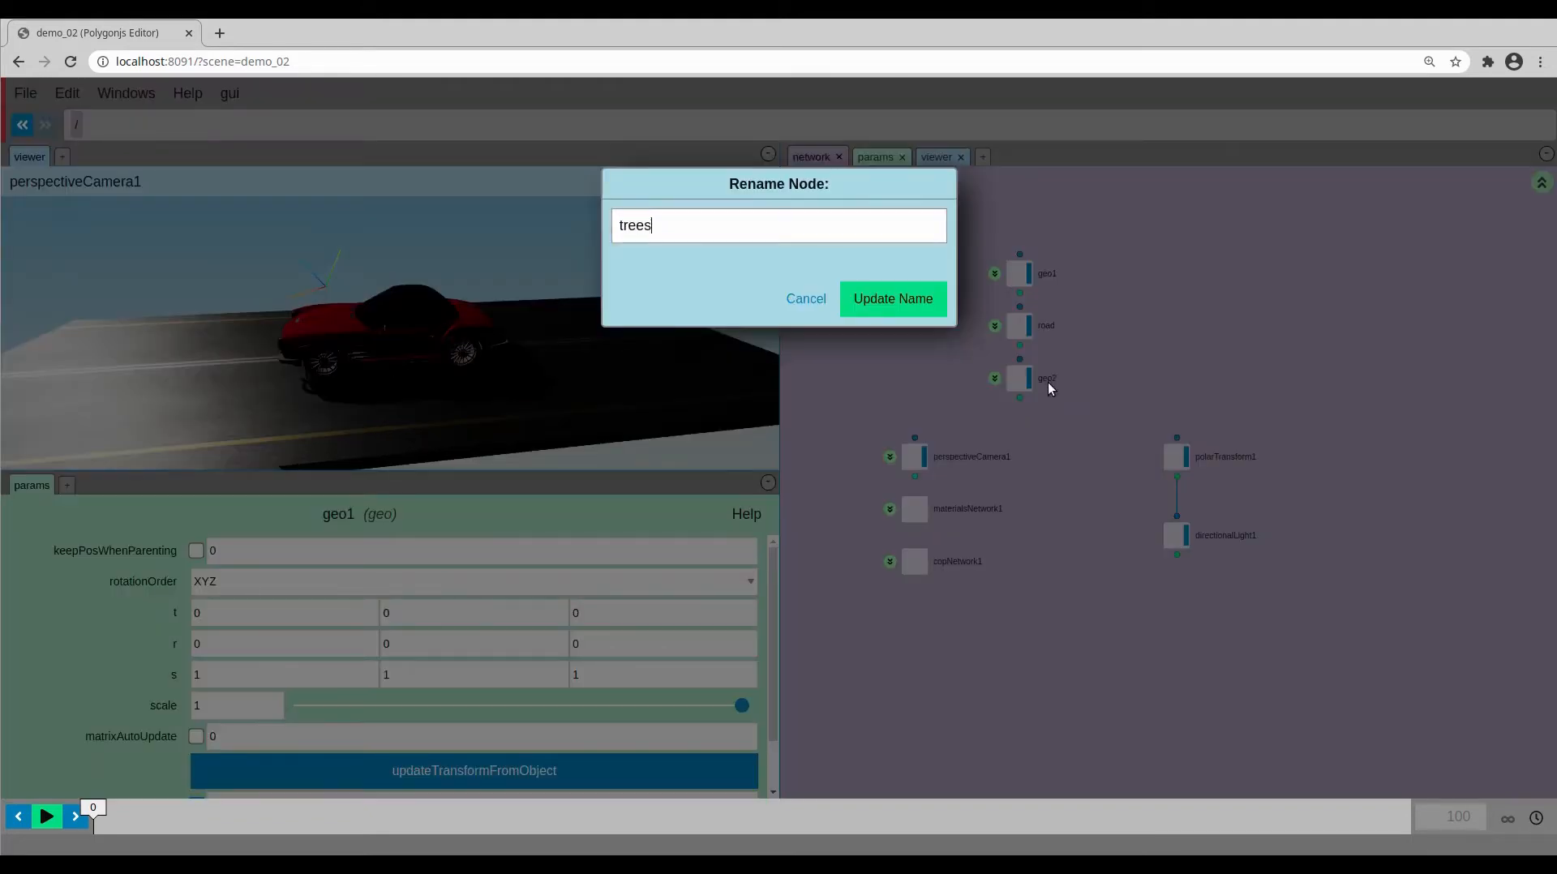
text(rees)
key(Return)
- Enter the trees network and delete its default box1 node
double_click(996, 381)
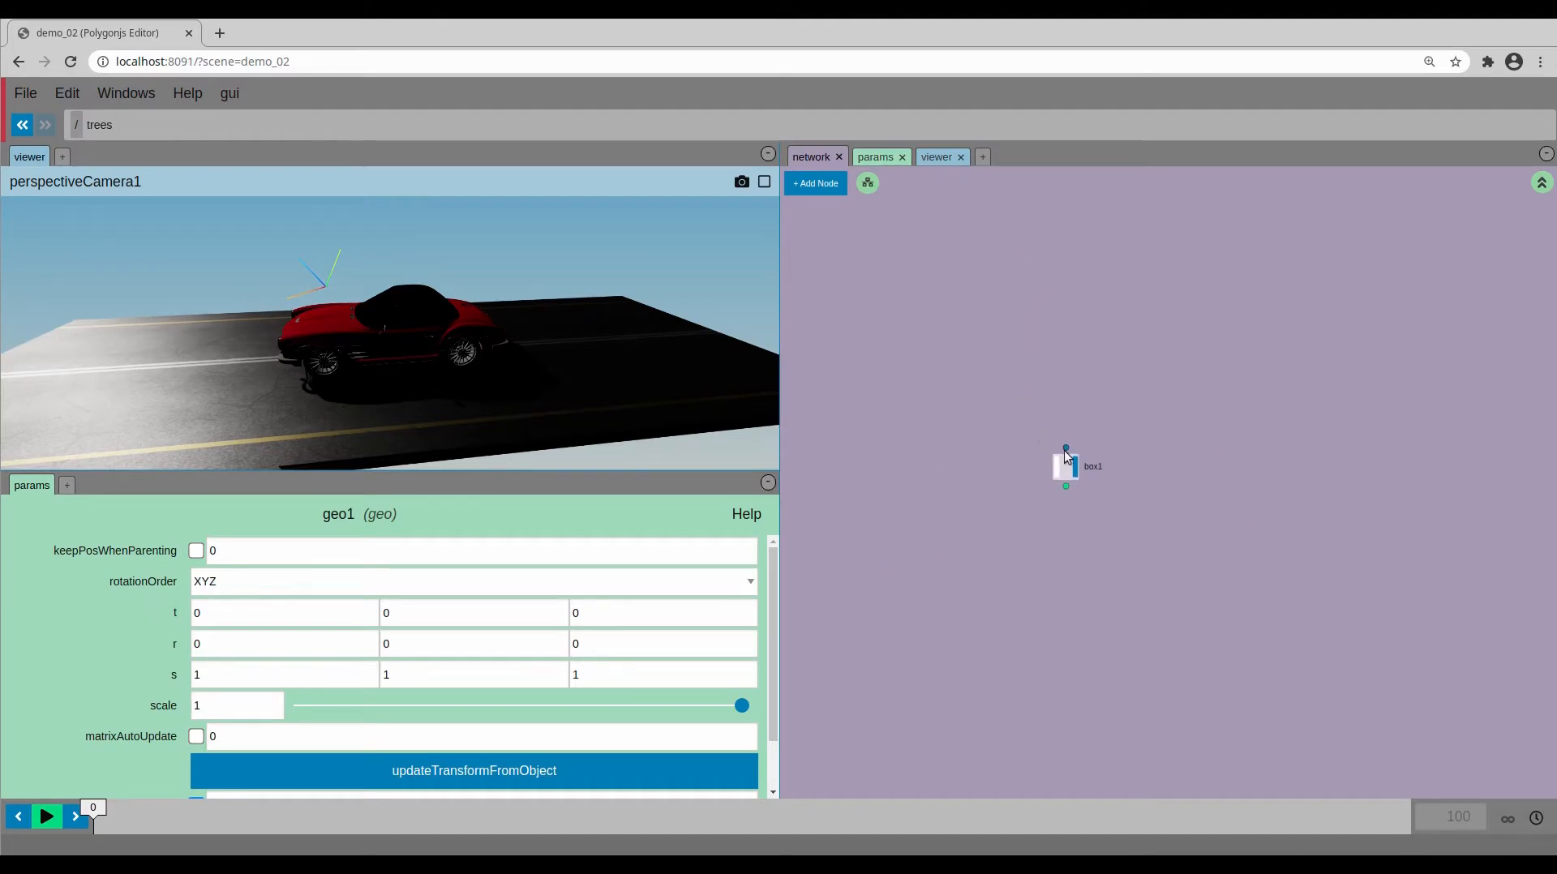
click(1067, 459)
key(Delete)
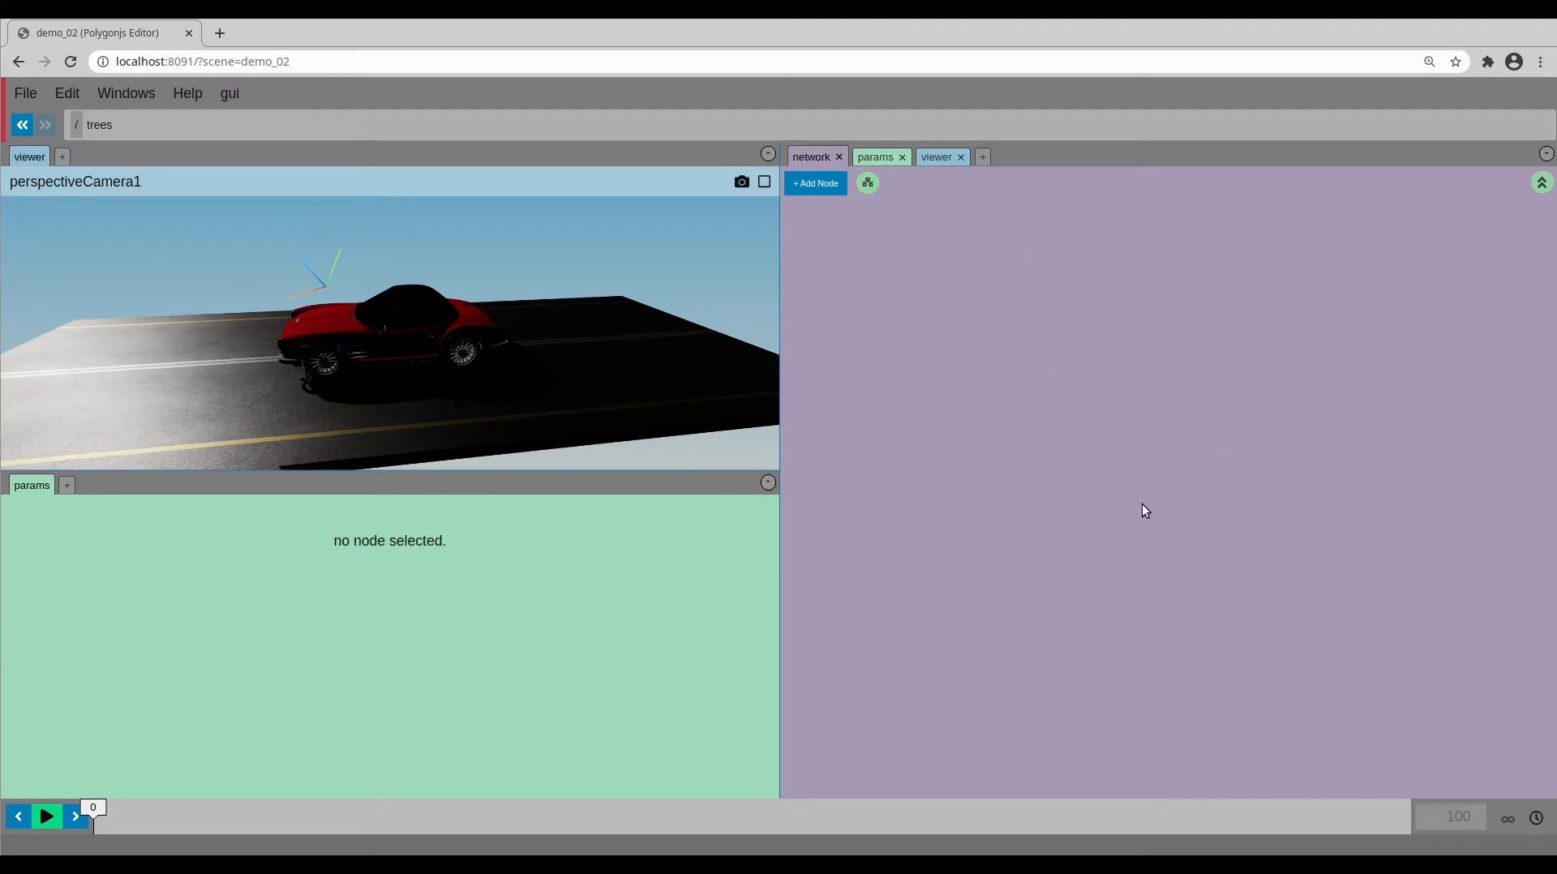
- Add a tube node and a cone node side by side in the trees network
key(Tab)
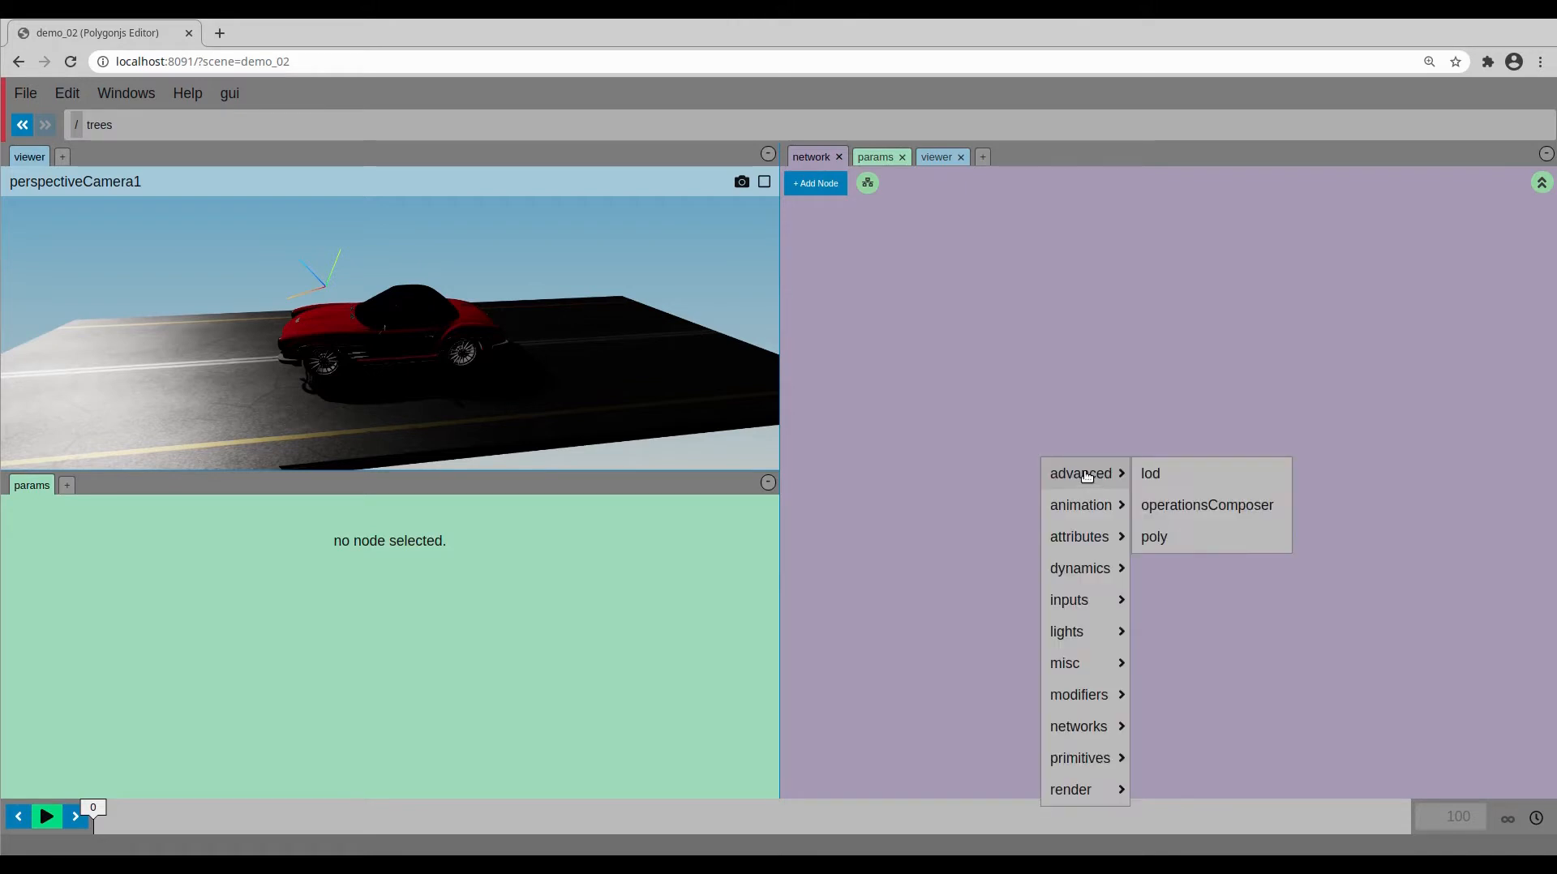
text(tu)
click(1081, 538)
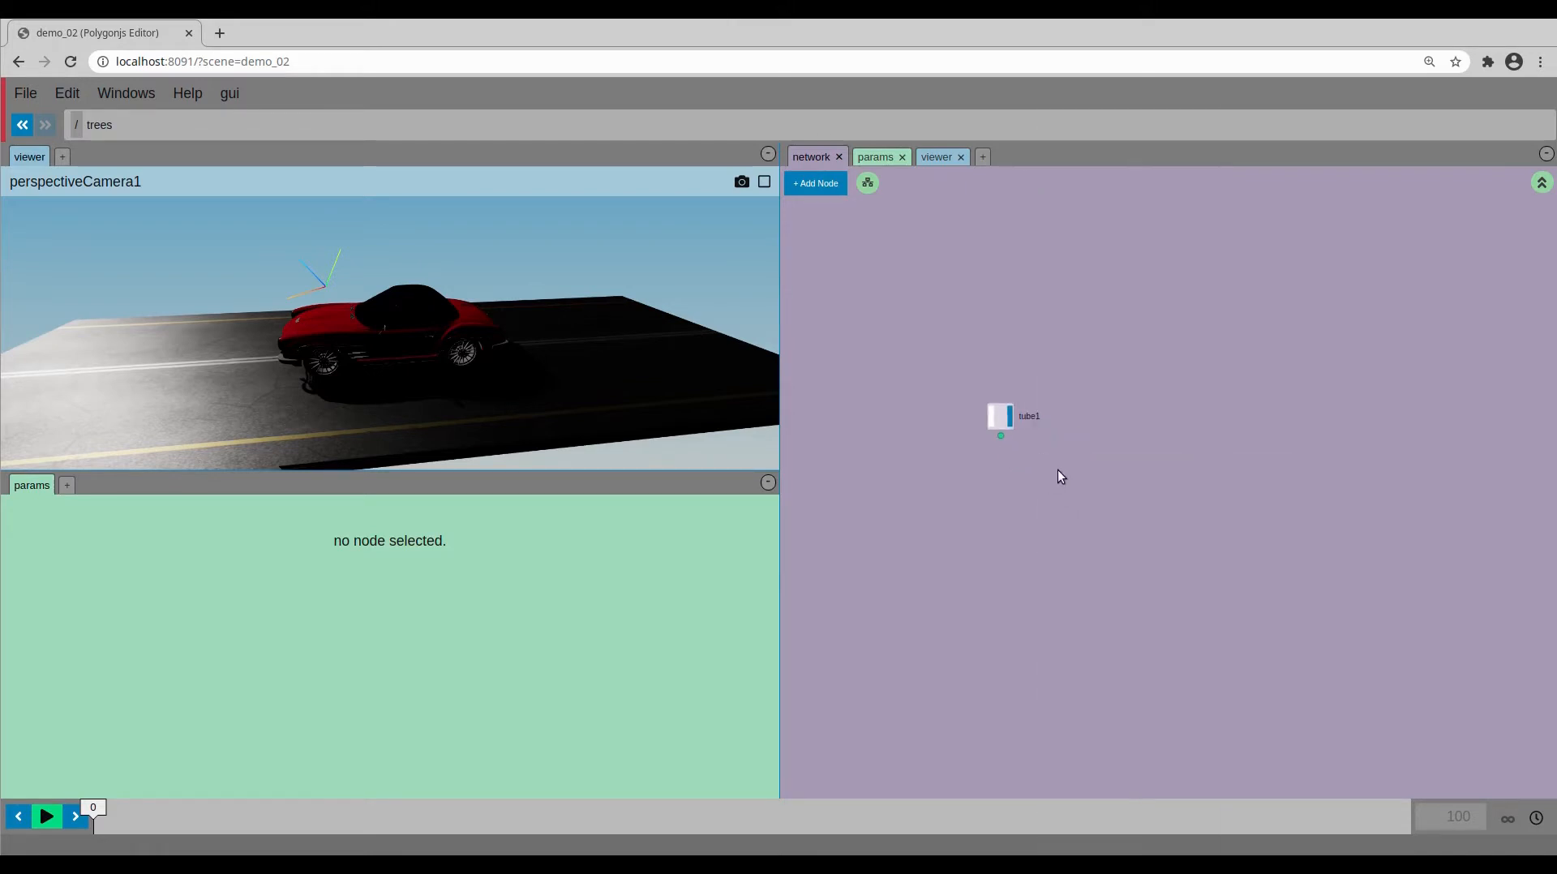
key(Tab)
text(con)
click(1059, 473)
click(1082, 421)
- Add a merge node below tube1 and cone1 and connect both to its first two inputs
middle_drag(1007, 486, 1052, 475)
key(Tab)
text(mer)
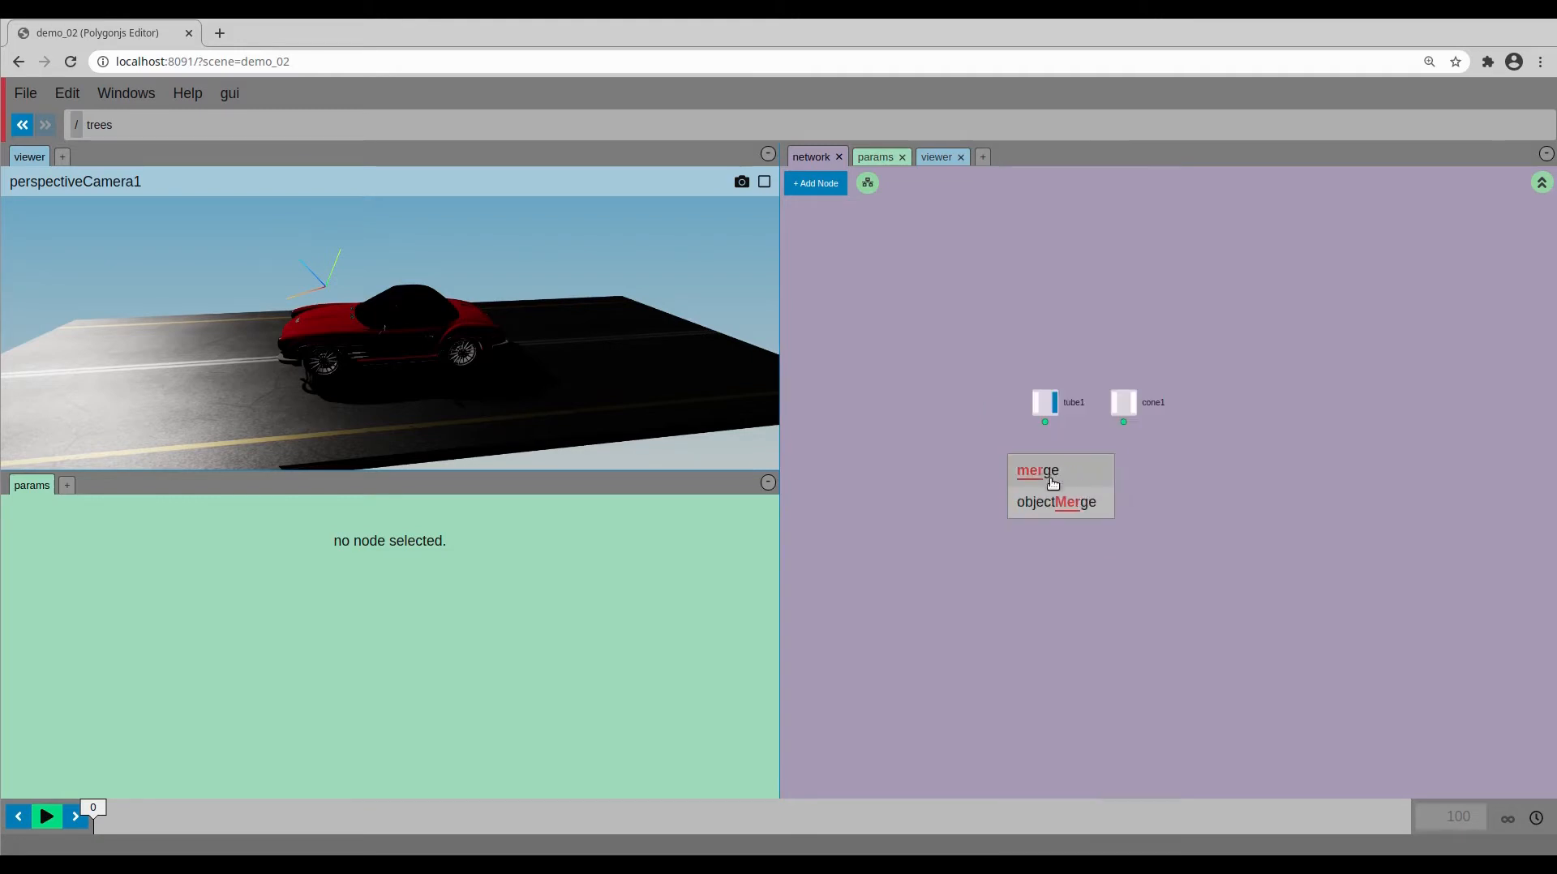
click(1054, 471)
click(1066, 485)
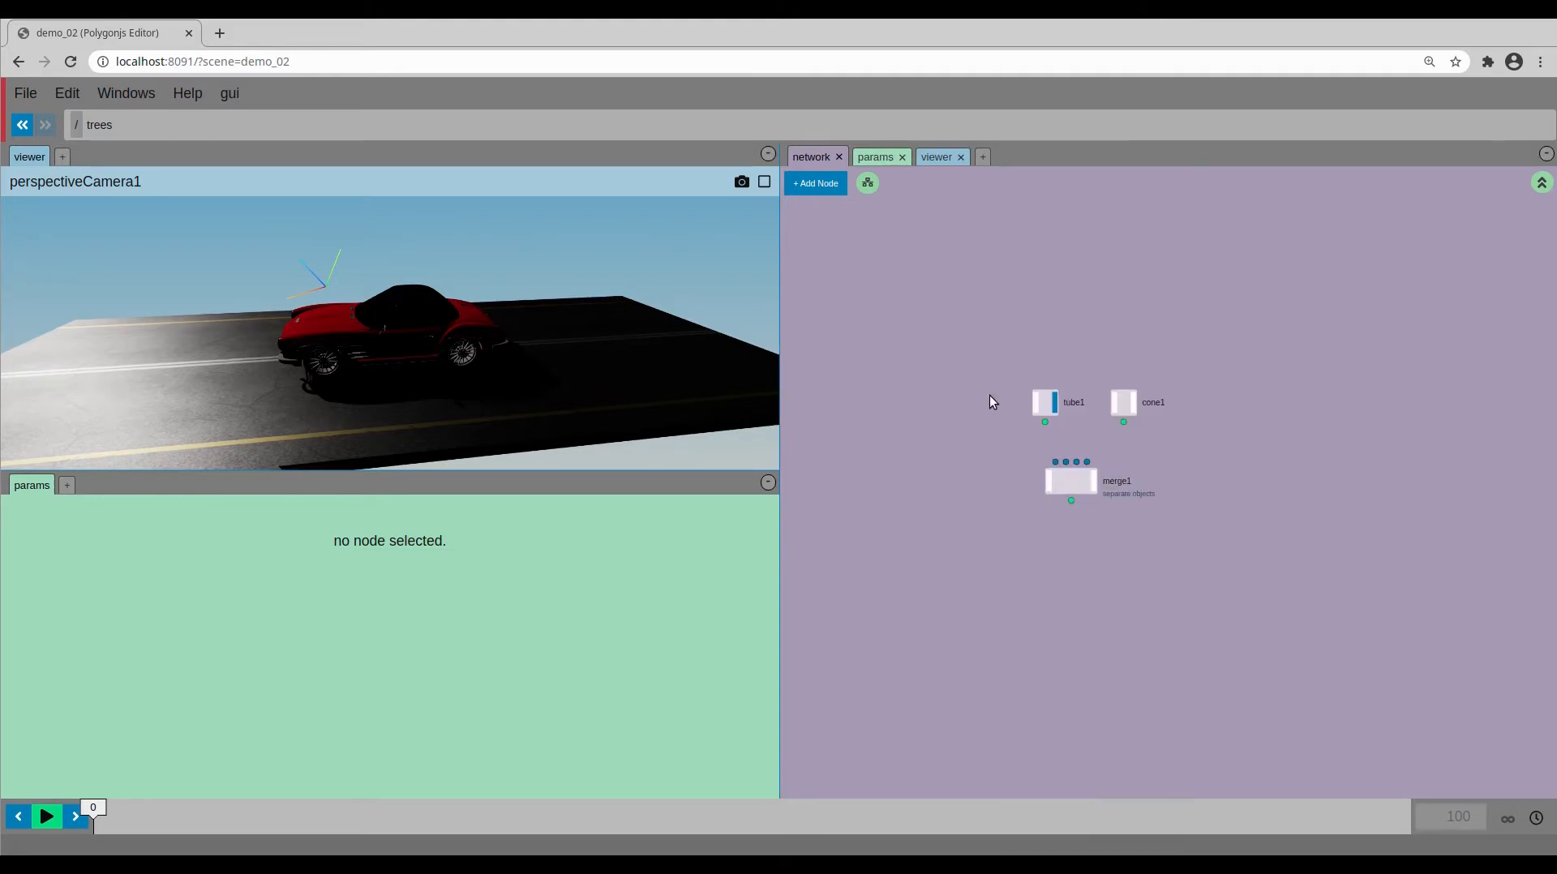
click(1079, 470)
drag(1124, 422, 1085, 475)
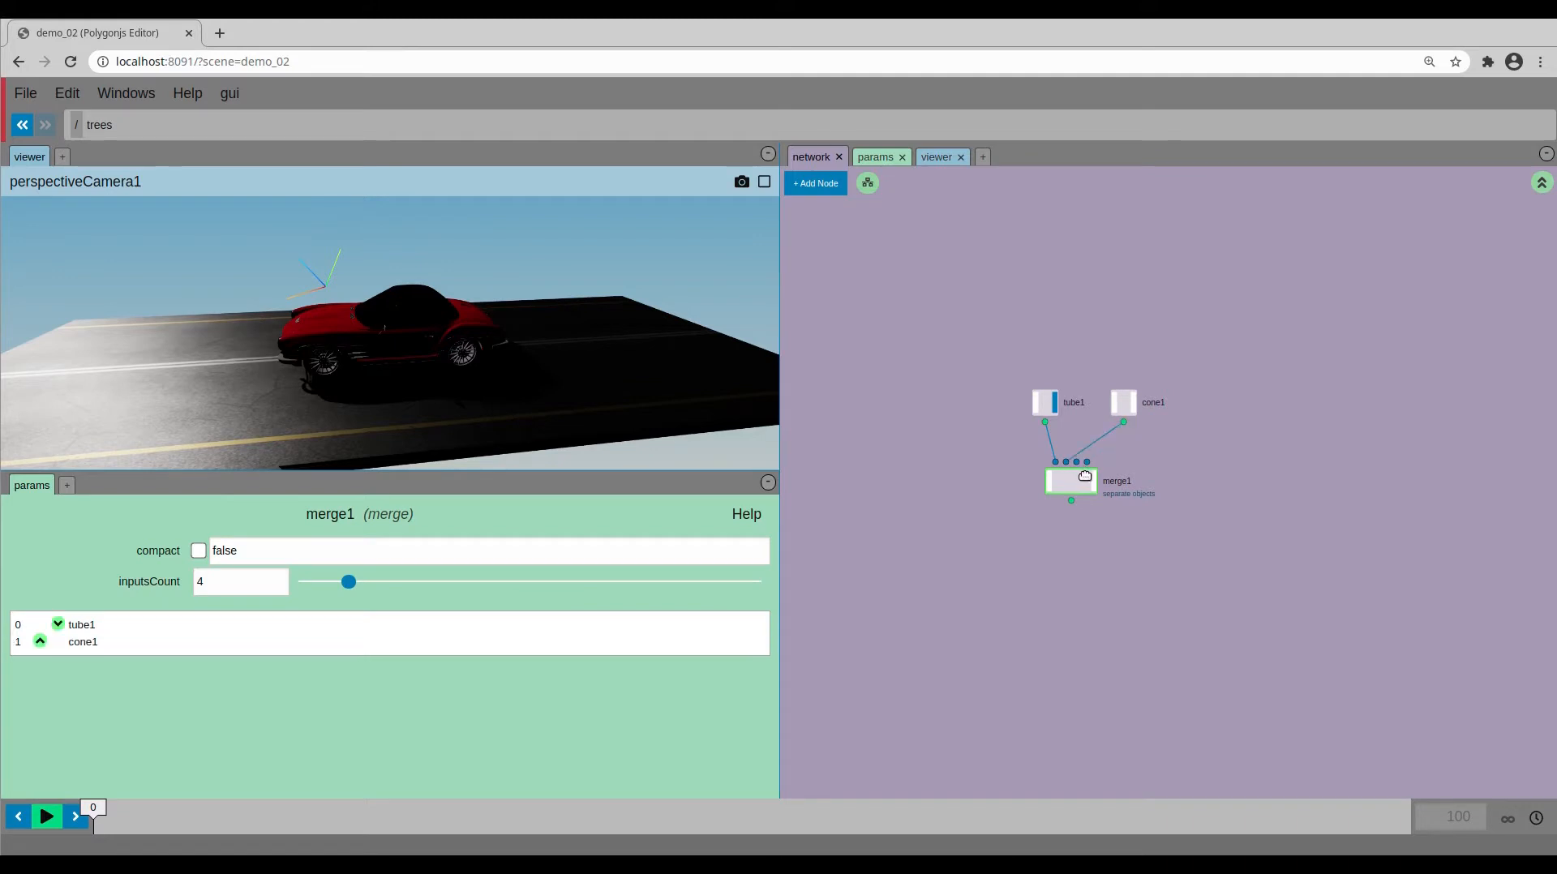
- At the scene root, turn off the display of geo1 and road, and go back into the trees network
click(1543, 182)
drag(1049, 325, 1051, 329)
click(1028, 326)
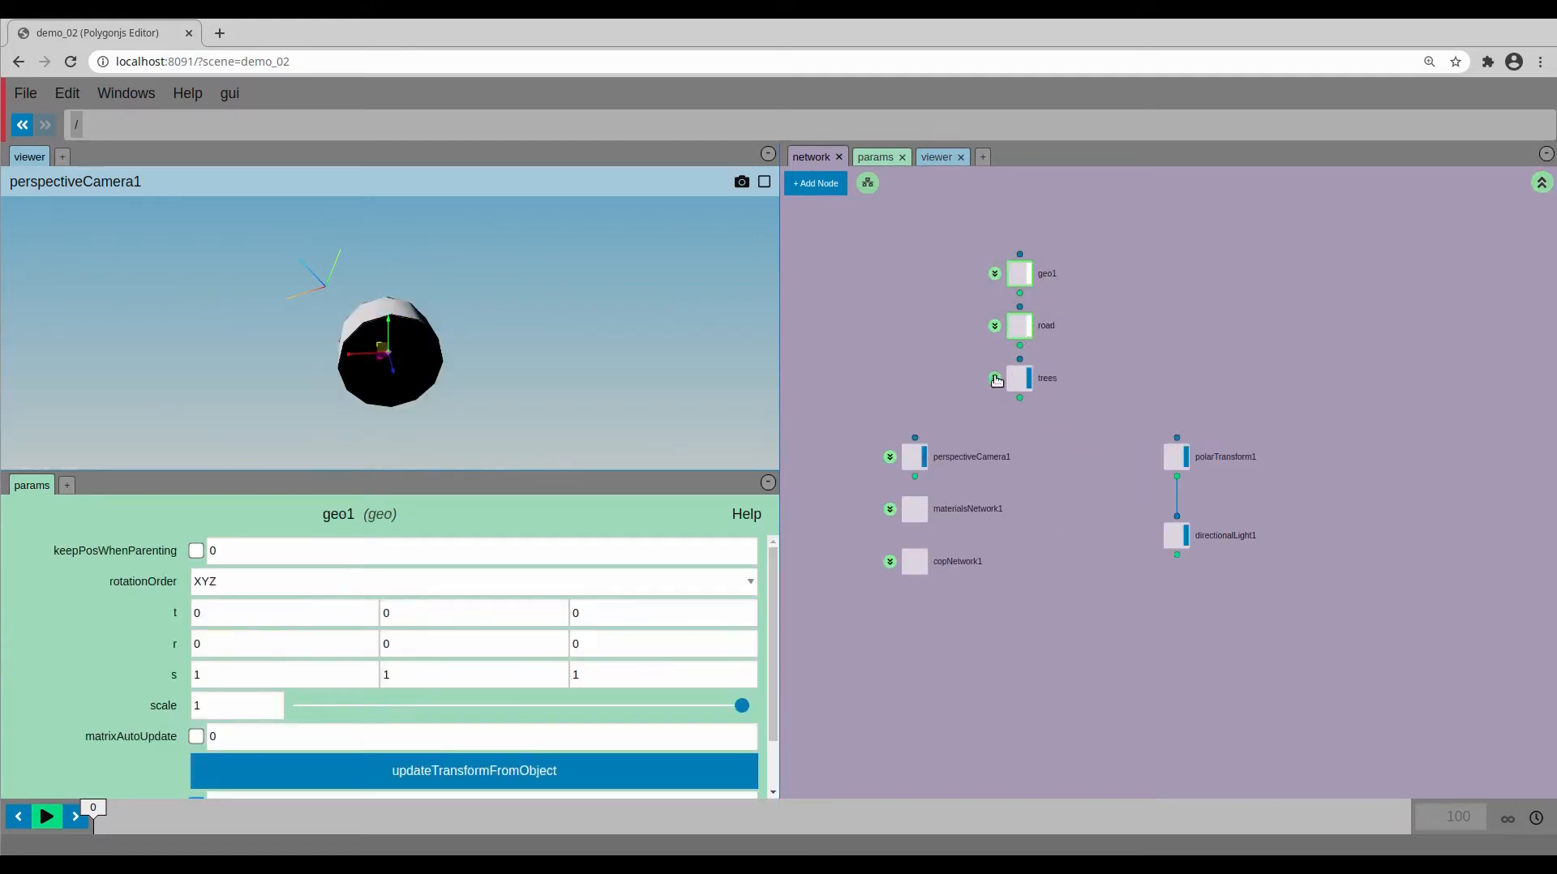
click(994, 377)
- Display merge1 and set tube1's radius to 0.14
drag(574, 327, 595, 351)
drag(966, 410, 1095, 371)
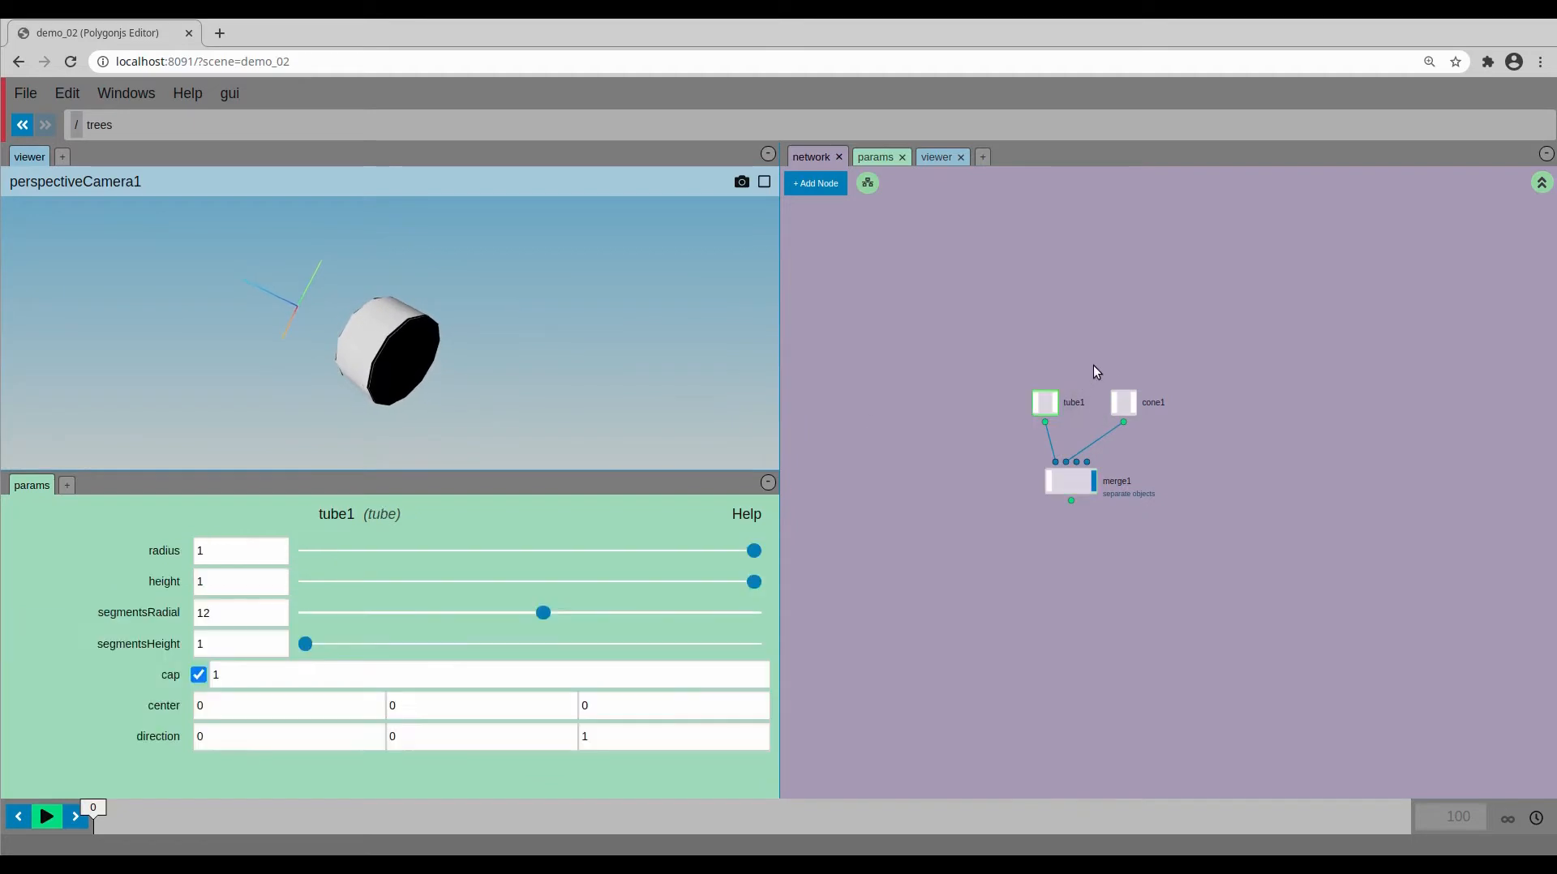
drag(608, 554, 368, 558)
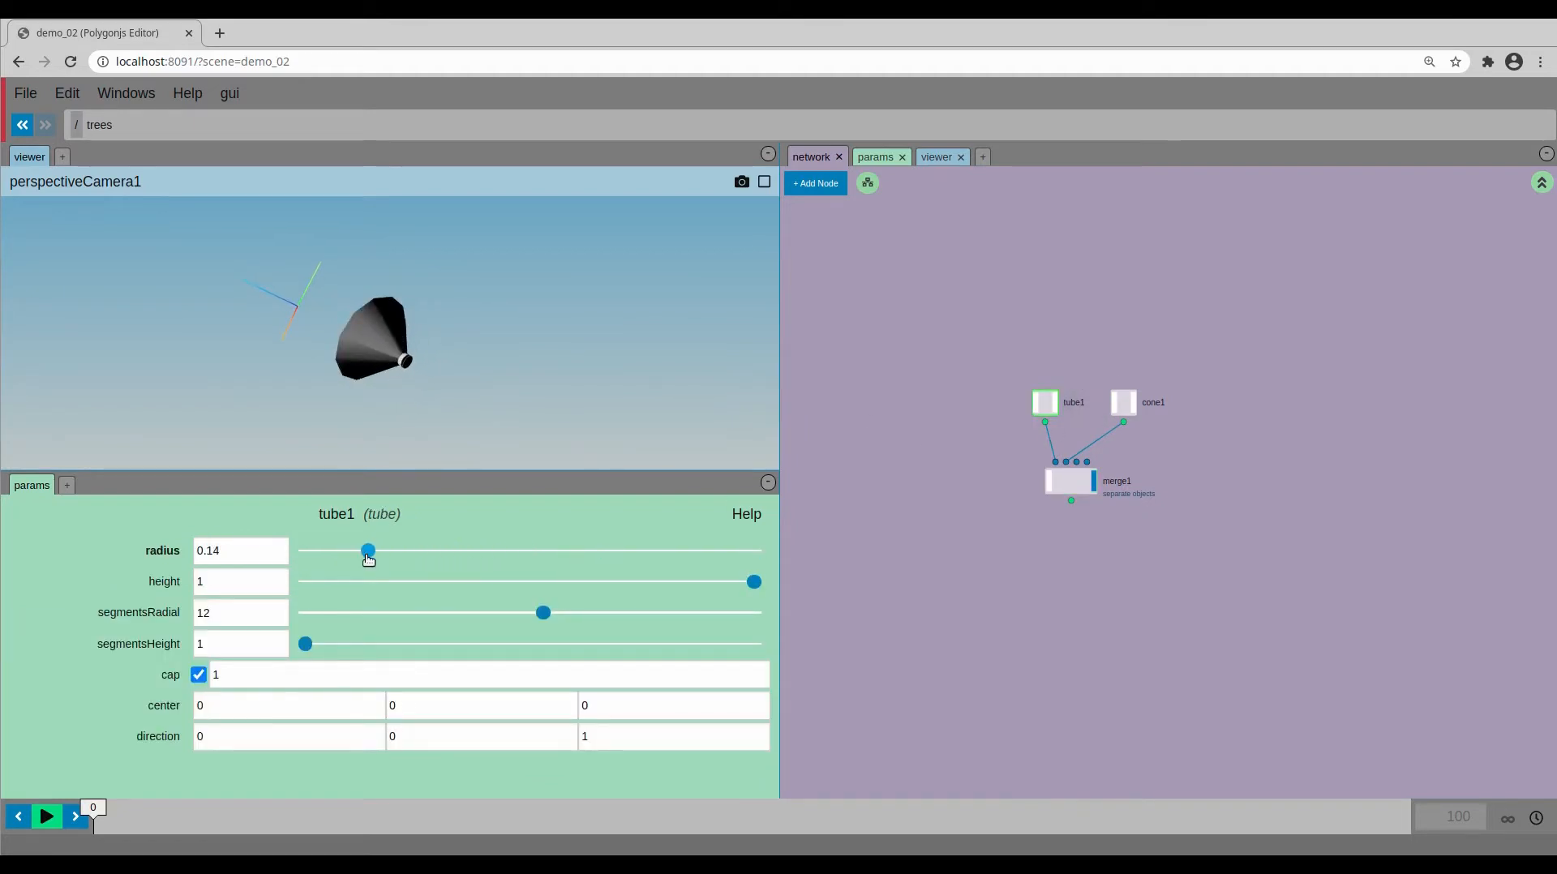
- Set cone1's Z direction to -1 and its Z center to -0.9
click(1143, 389)
scroll(567, 706, down, 1)
double_click(616, 772)
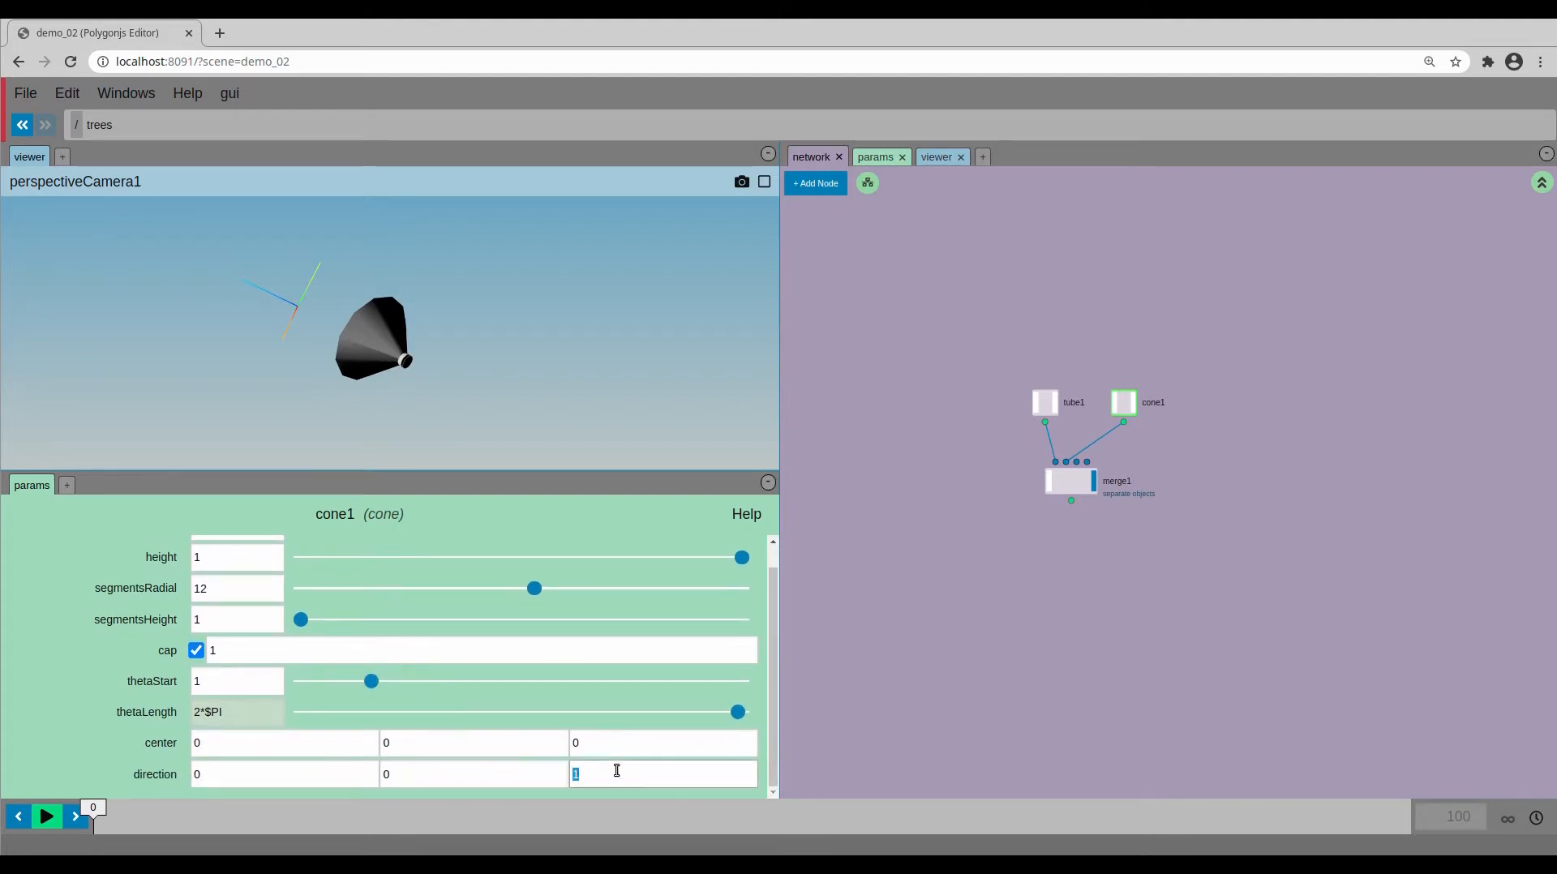
text(-1)
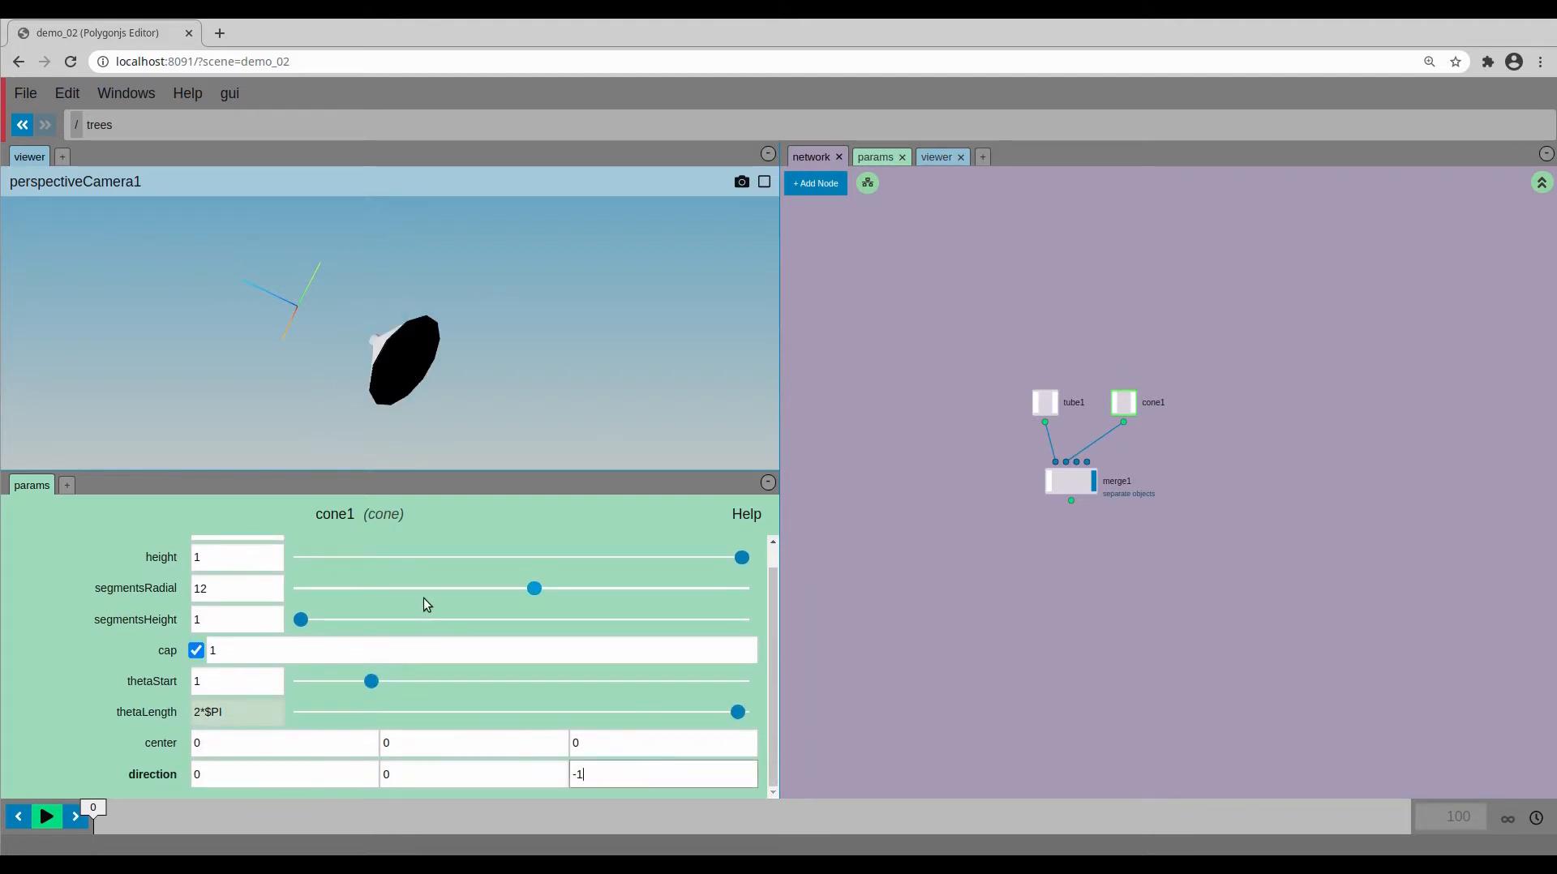
scroll(424, 612, up, 1)
scroll(486, 665, down, 1)
middle_drag(586, 741, 560, 738)
drag(595, 338, 660, 335)
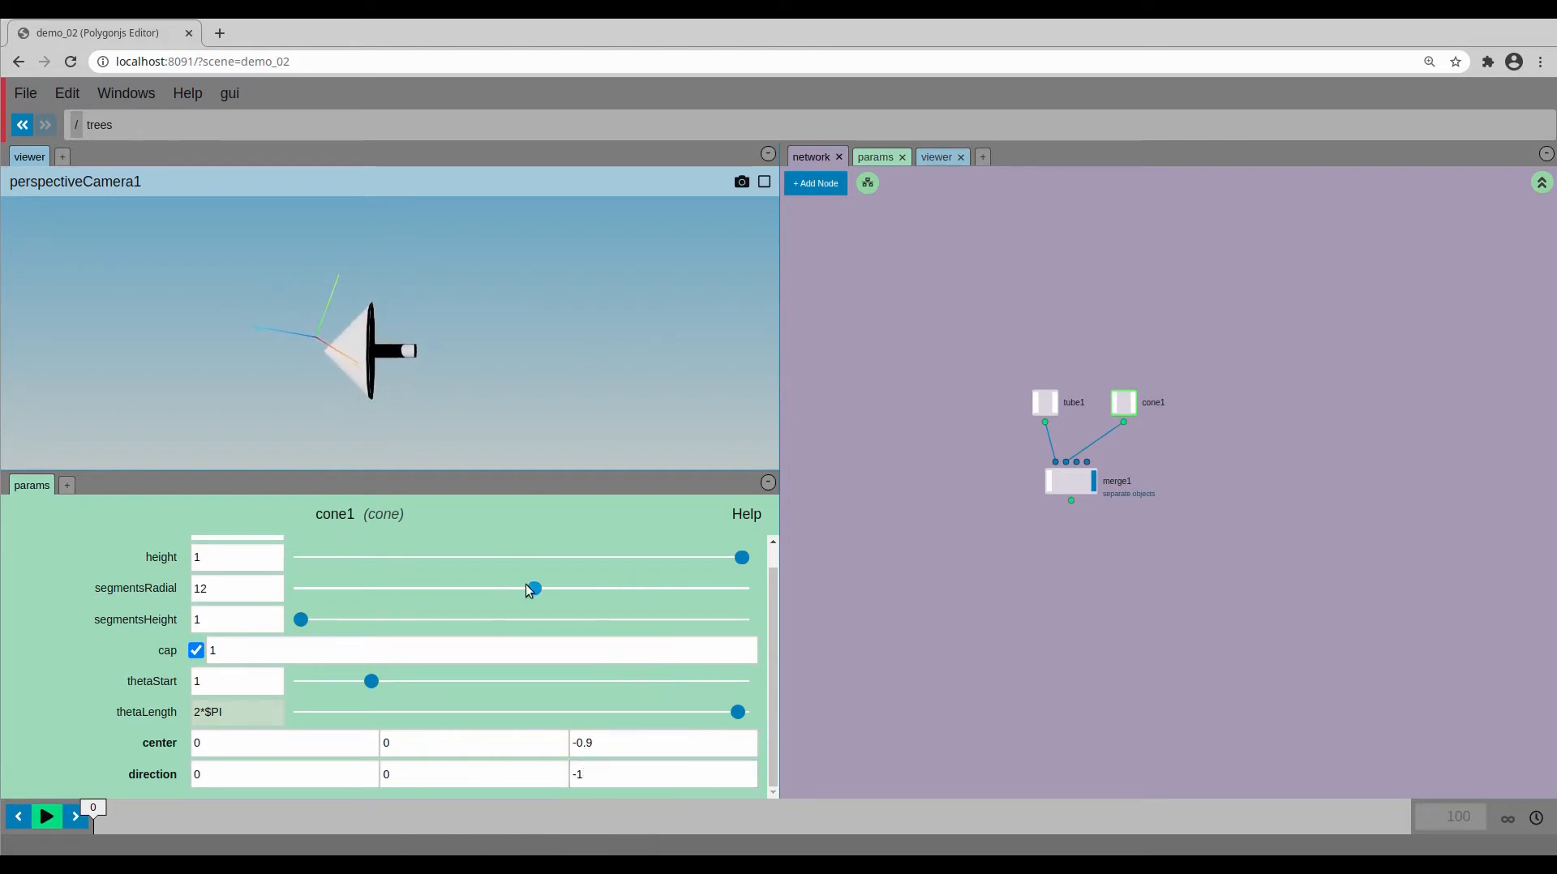
- Set cone1's radius to 0.47 and its height to 1.6
scroll(528, 590, up, 1)
drag(663, 558, 509, 574)
middle_drag(234, 581, 345, 581)
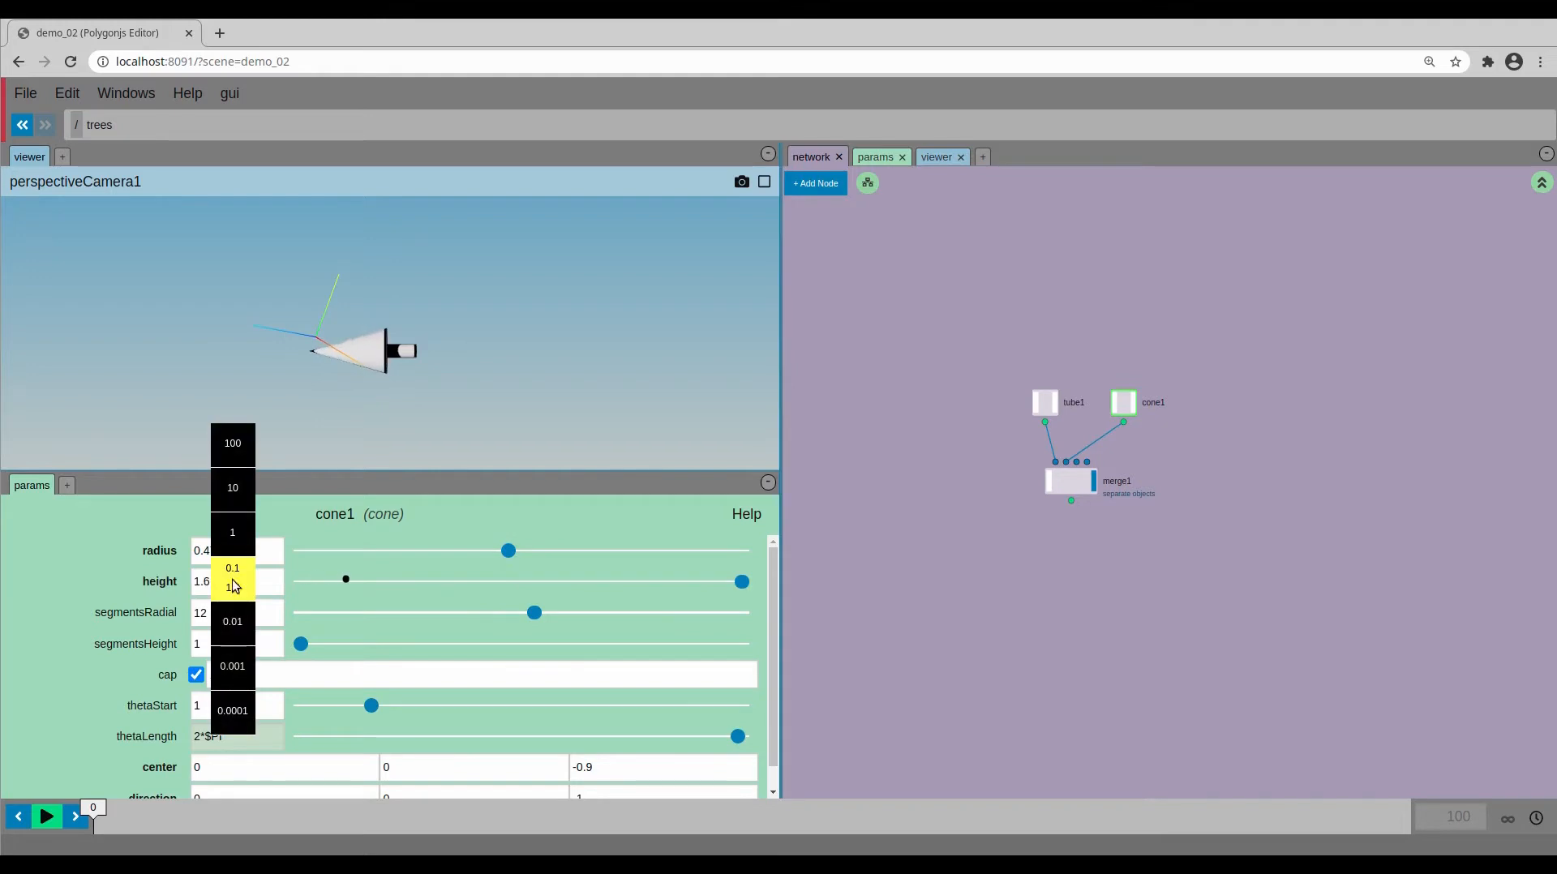
drag(322, 361, 301, 354)
- Add a transform node below merge1, connect merge1 to it and display the new node
middle_drag(1050, 546, 1051, 523)
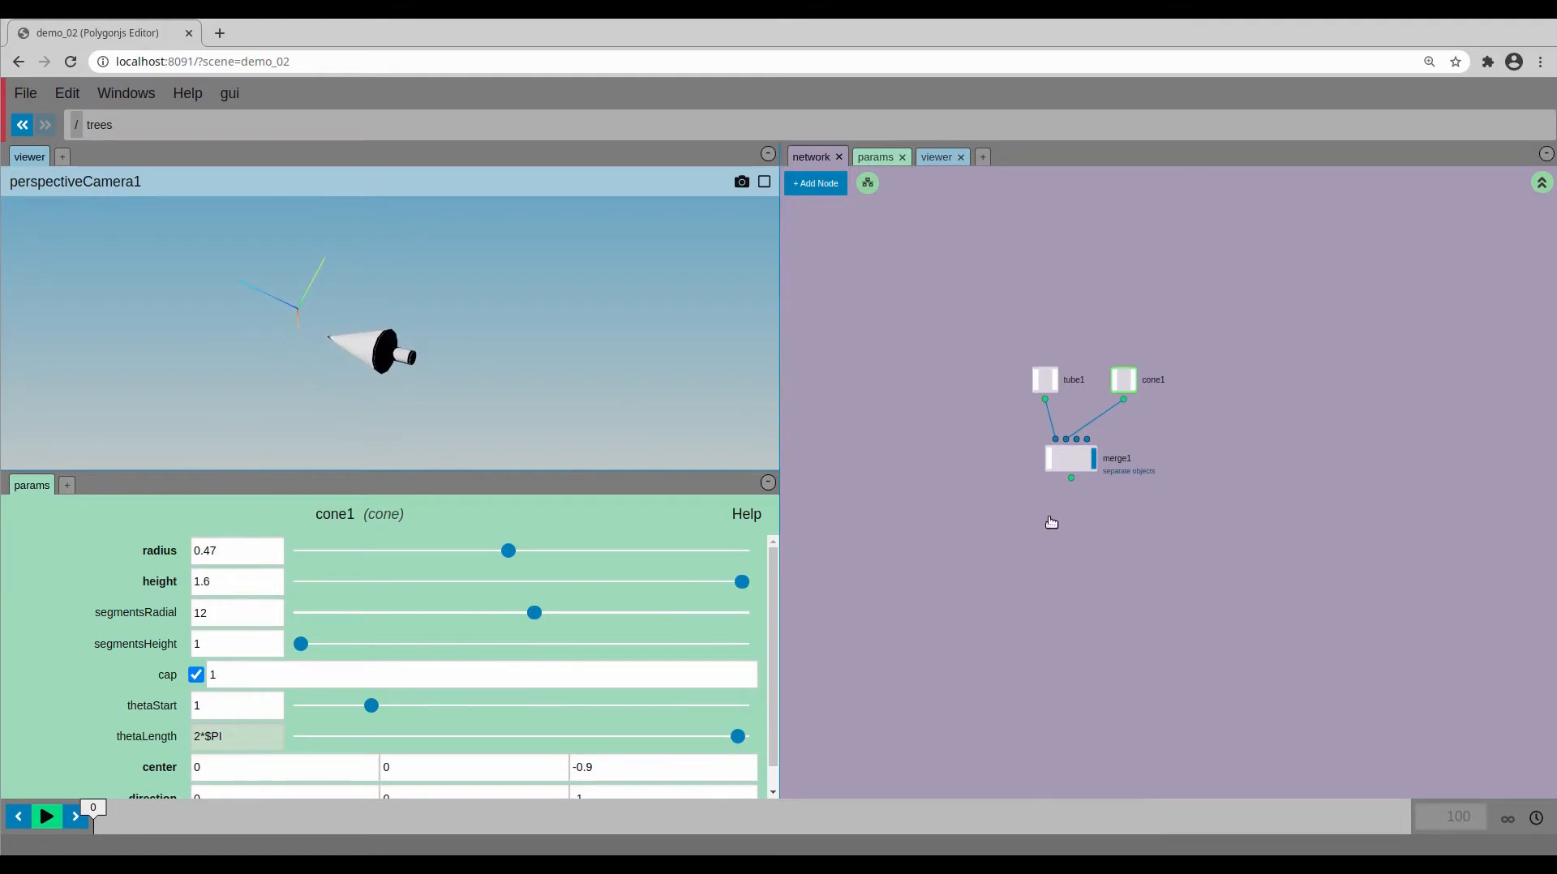
key(Tab)
text(tra)
click(1062, 608)
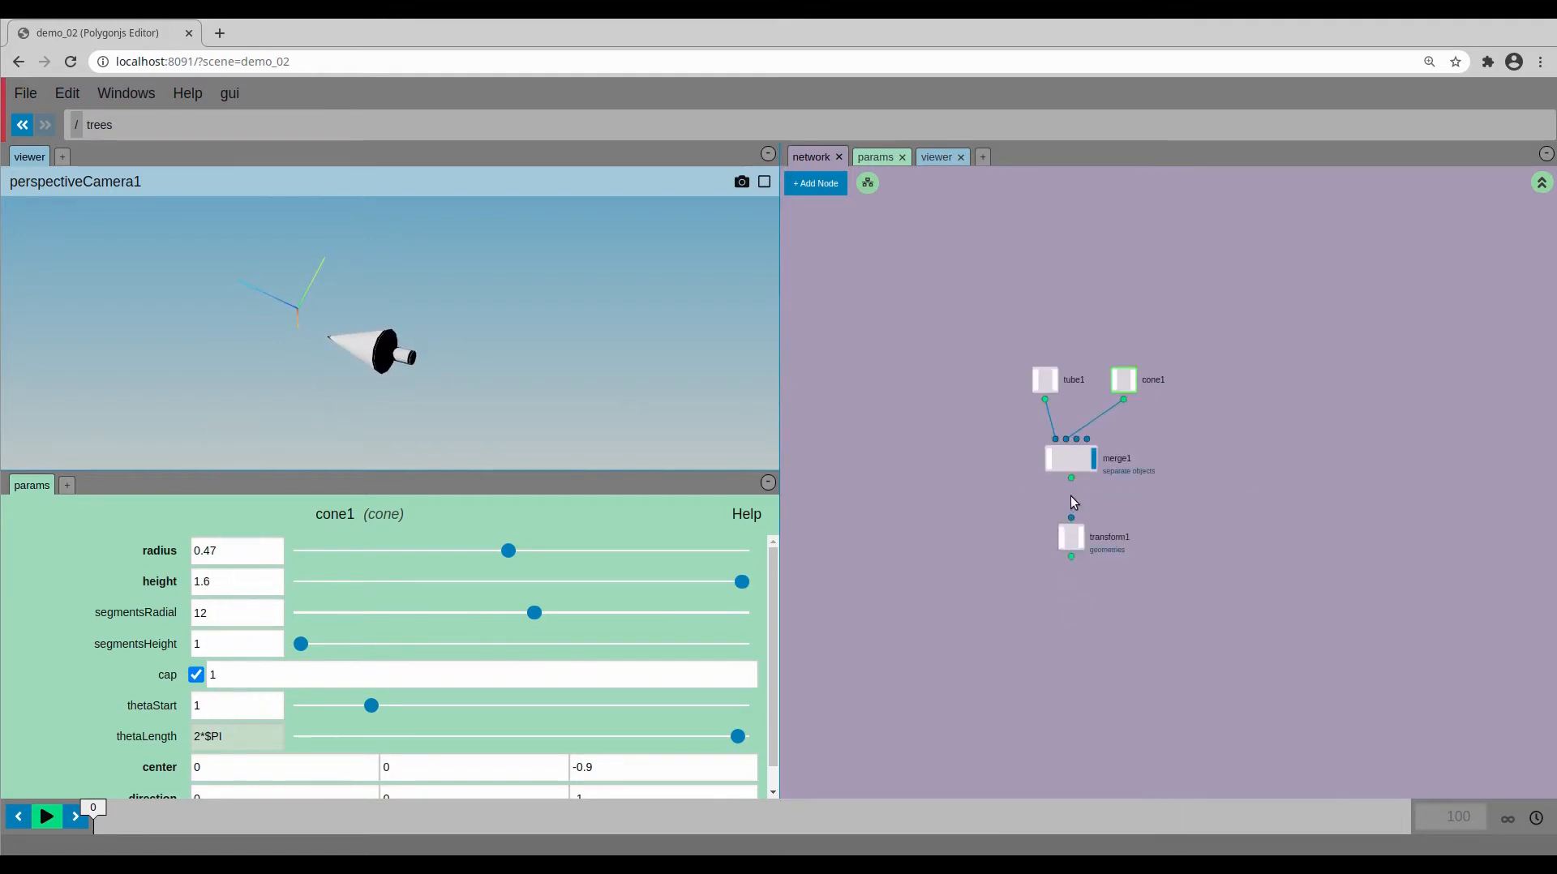
drag(1072, 484, 1071, 517)
click(1080, 536)
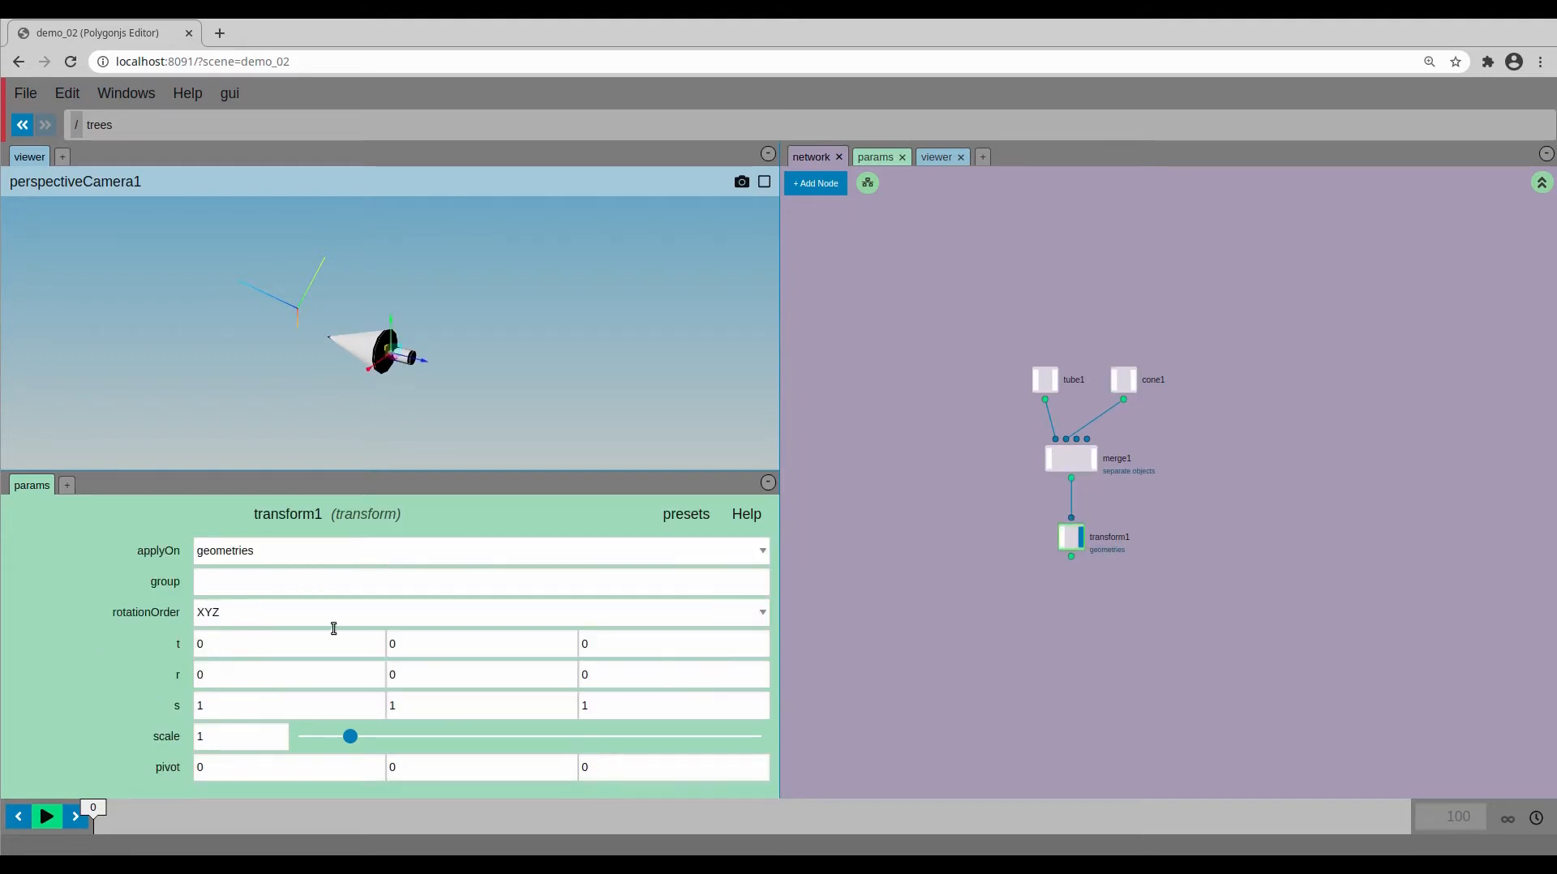
- Stand the tree upright with transform1 by setting its X rotation to 90 and its Y translation to 0.5
middle_drag(255, 668, 422, 577)
middle_drag(475, 642, 569, 643)
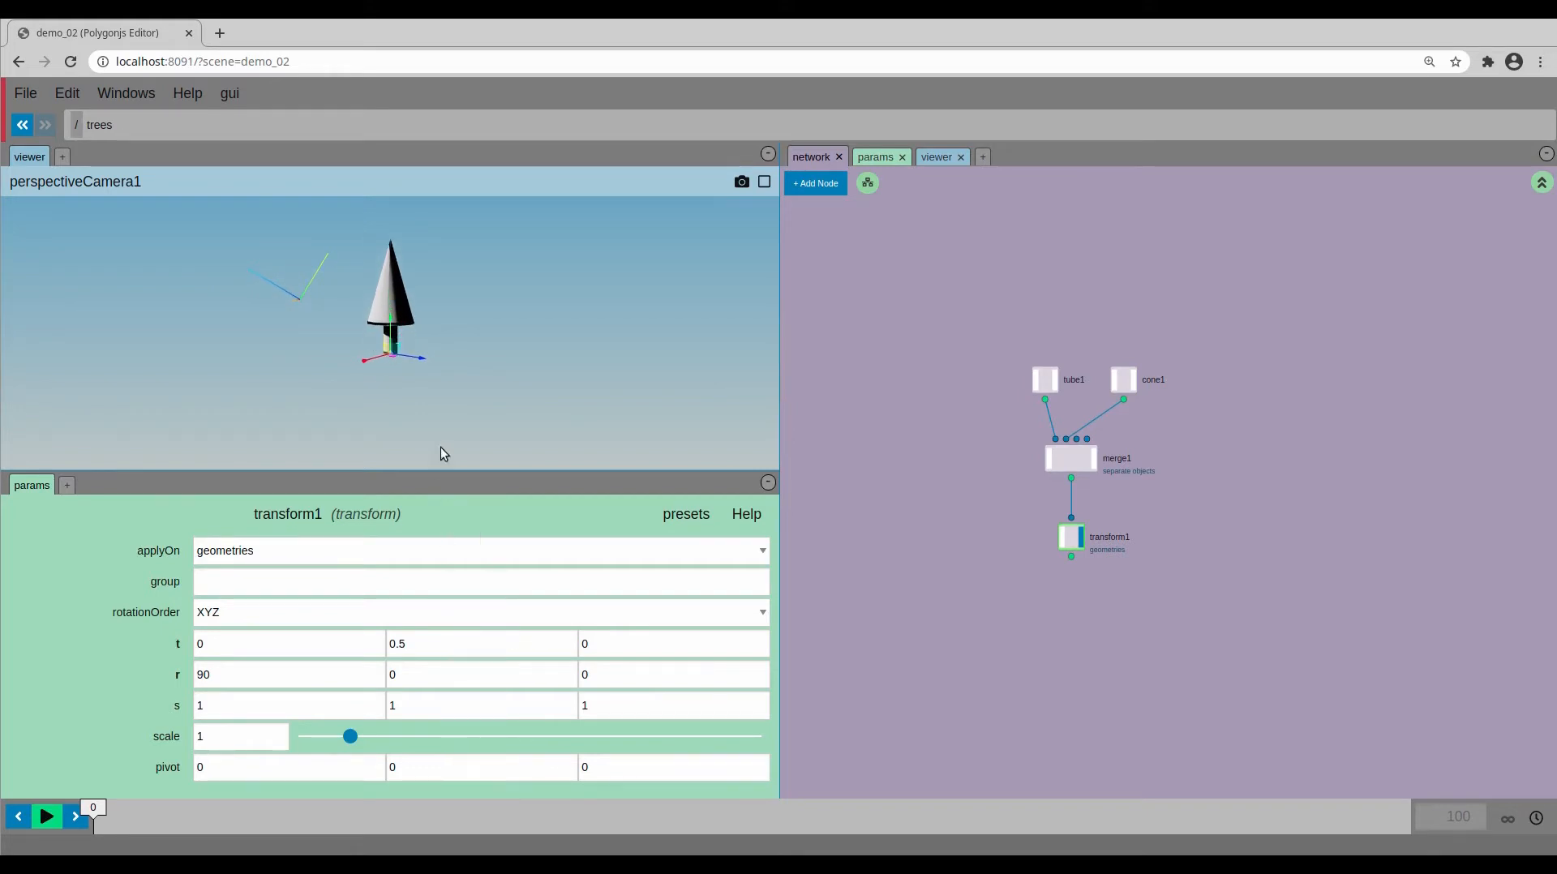
mouse_move(458, 420)
mouse_down()
mouse_move(433, 427)
mouse_move(454, 421)
mouse_up()
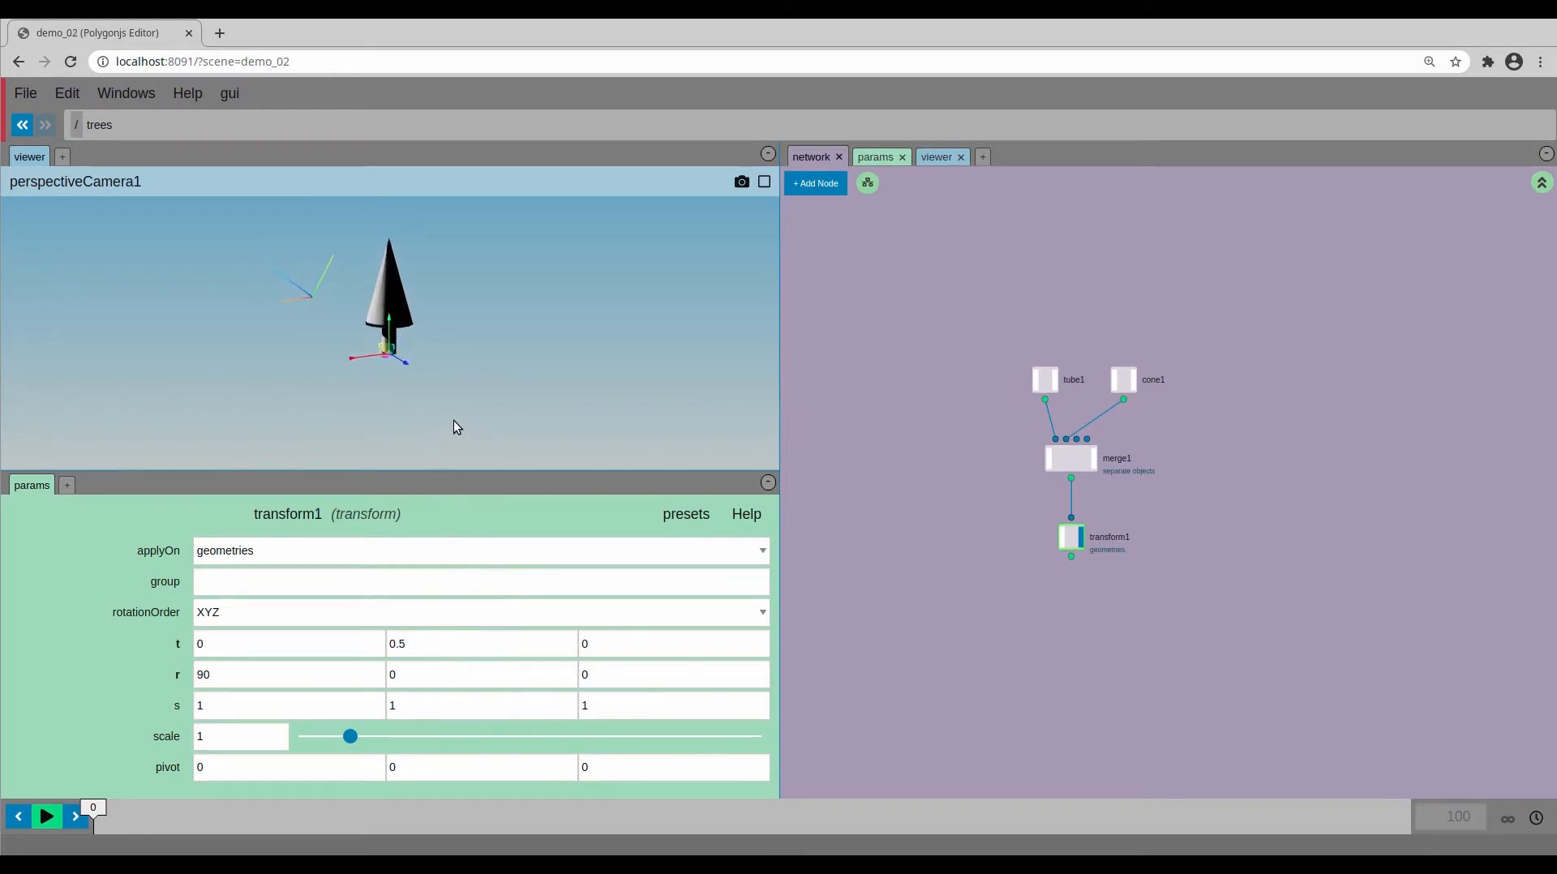
- Add a plane node beside transform1, display it and set its size to 8 by 8
middle_drag(1170, 561, 1112, 479)
key(Tab)
text(pl)
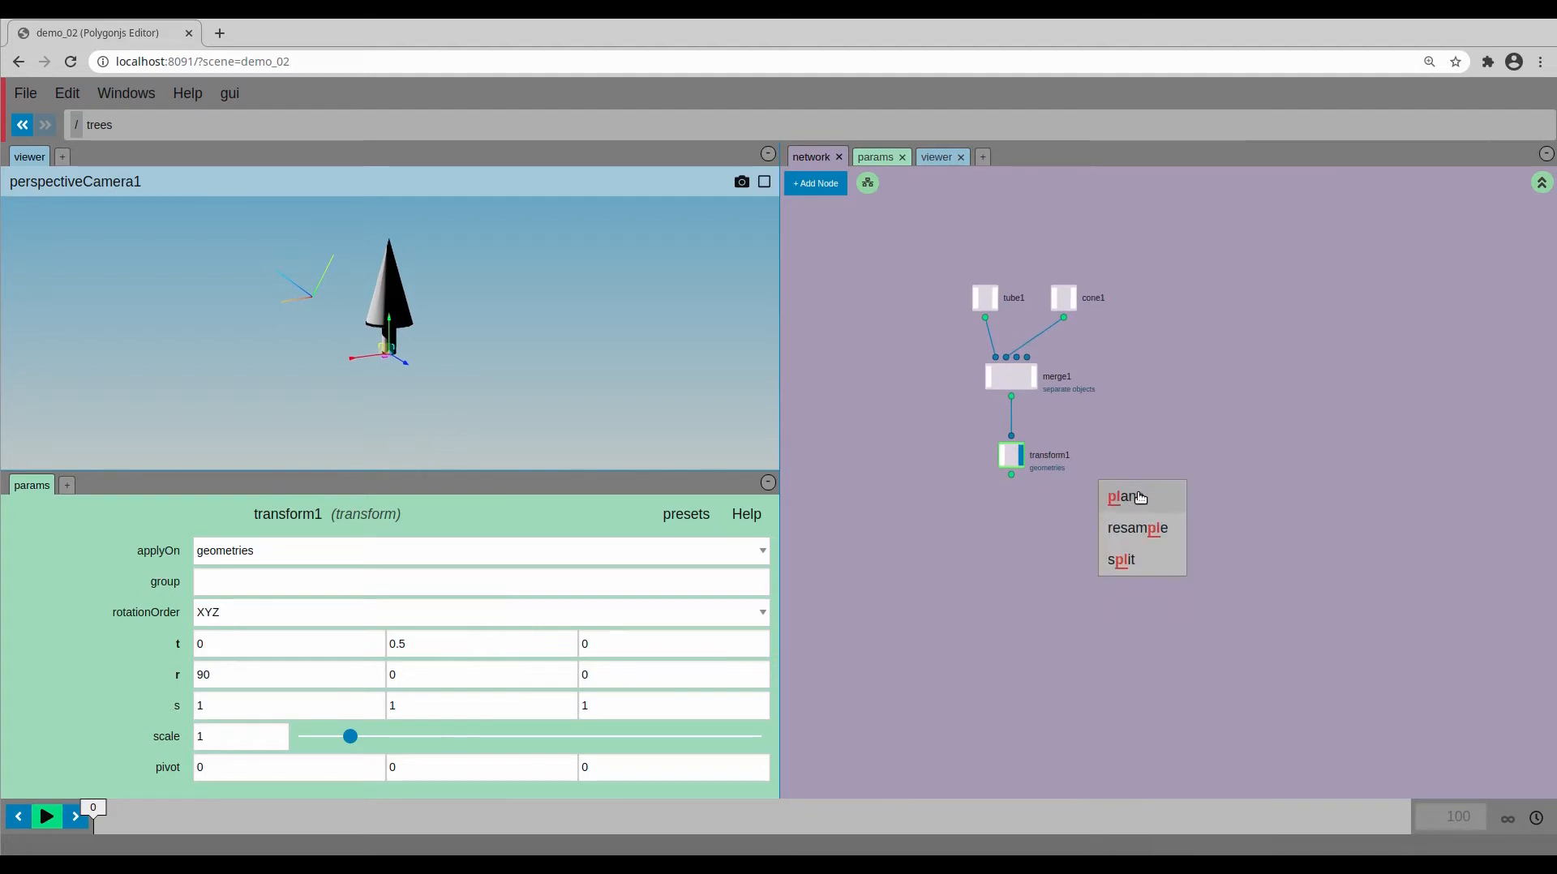
click(1141, 506)
click(1222, 454)
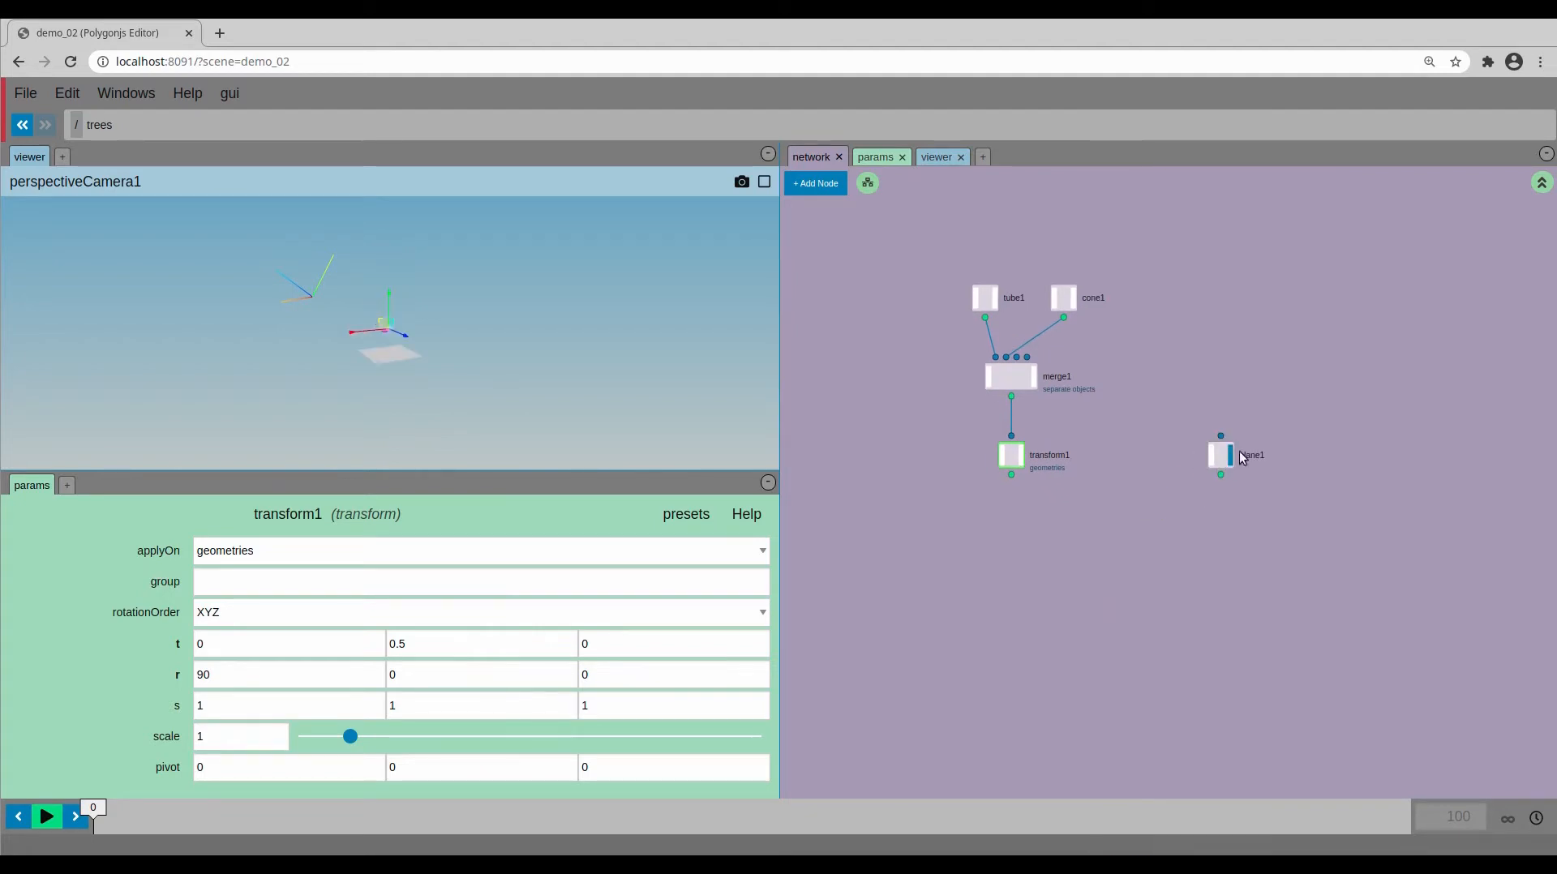
drag(160, 556, 293, 516)
- Add an instance node, connect transform1 to its first input and plane1 to its second, and display it
middle_drag(1055, 649, 1049, 610)
key(Tab)
text(in)
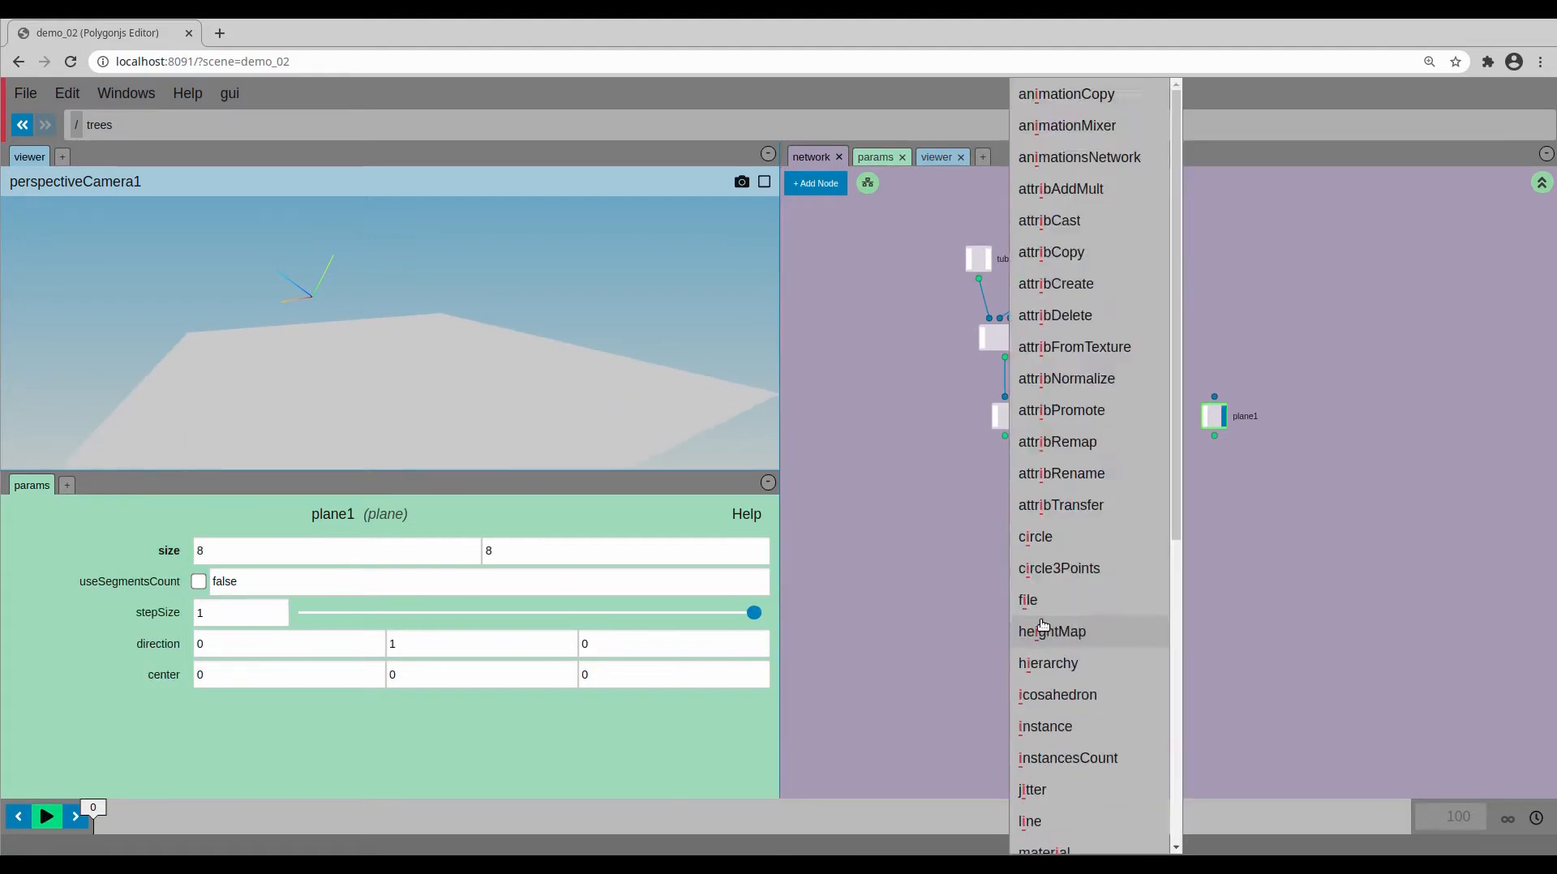
click(1063, 638)
click(1083, 573)
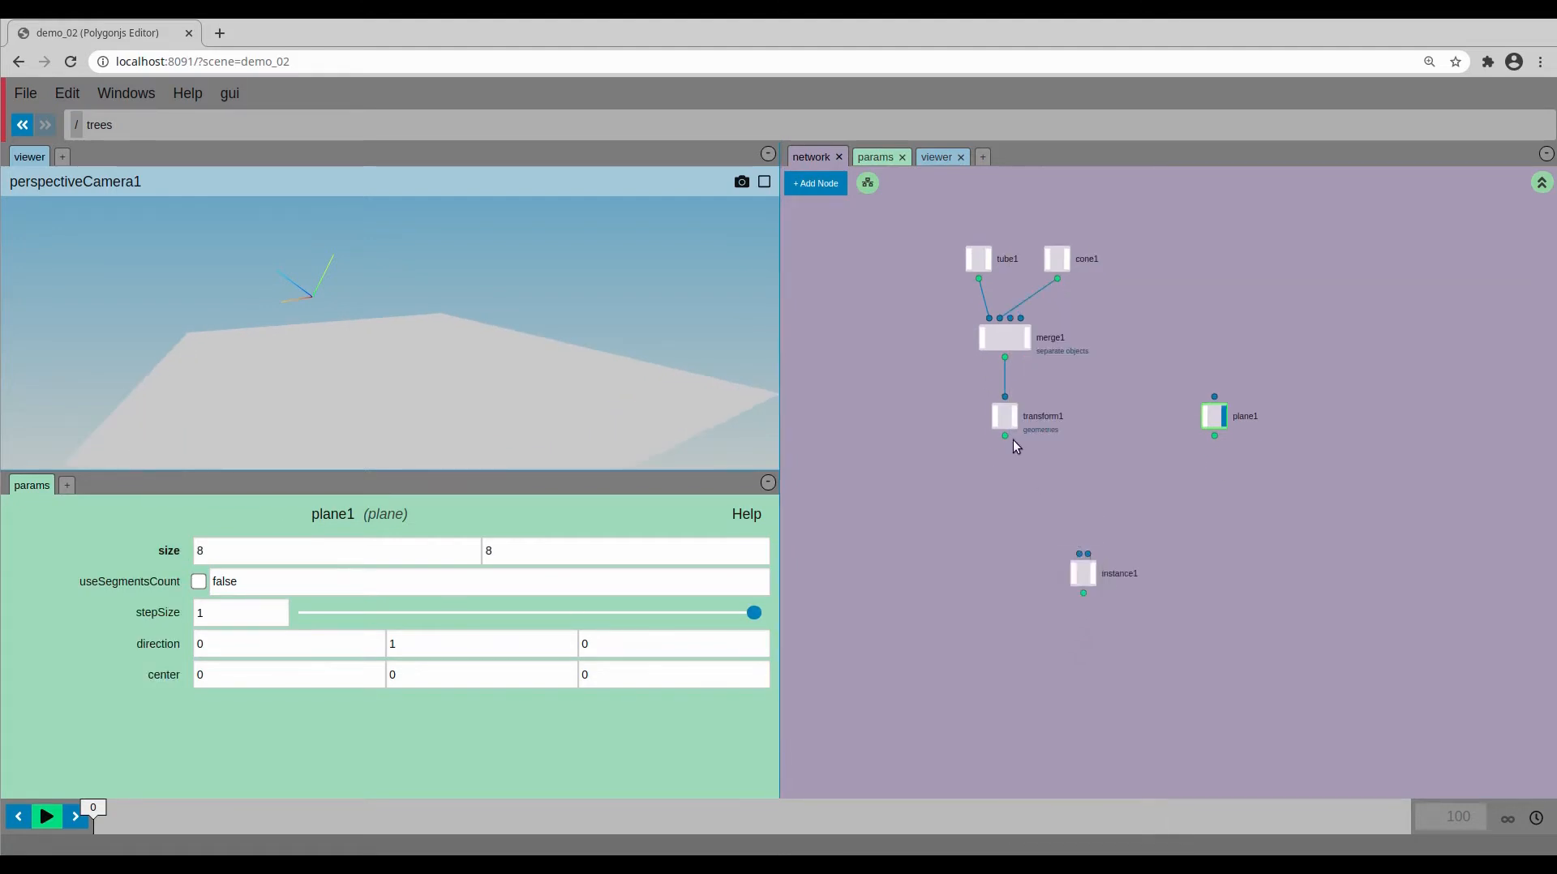
drag(1006, 436, 1079, 555)
click(1092, 573)
mouse_move(490, 388)
mouse_down()
mouse_move(523, 393)
mouse_move(475, 411)
mouse_move(459, 398)
mouse_move(484, 403)
mouse_up()
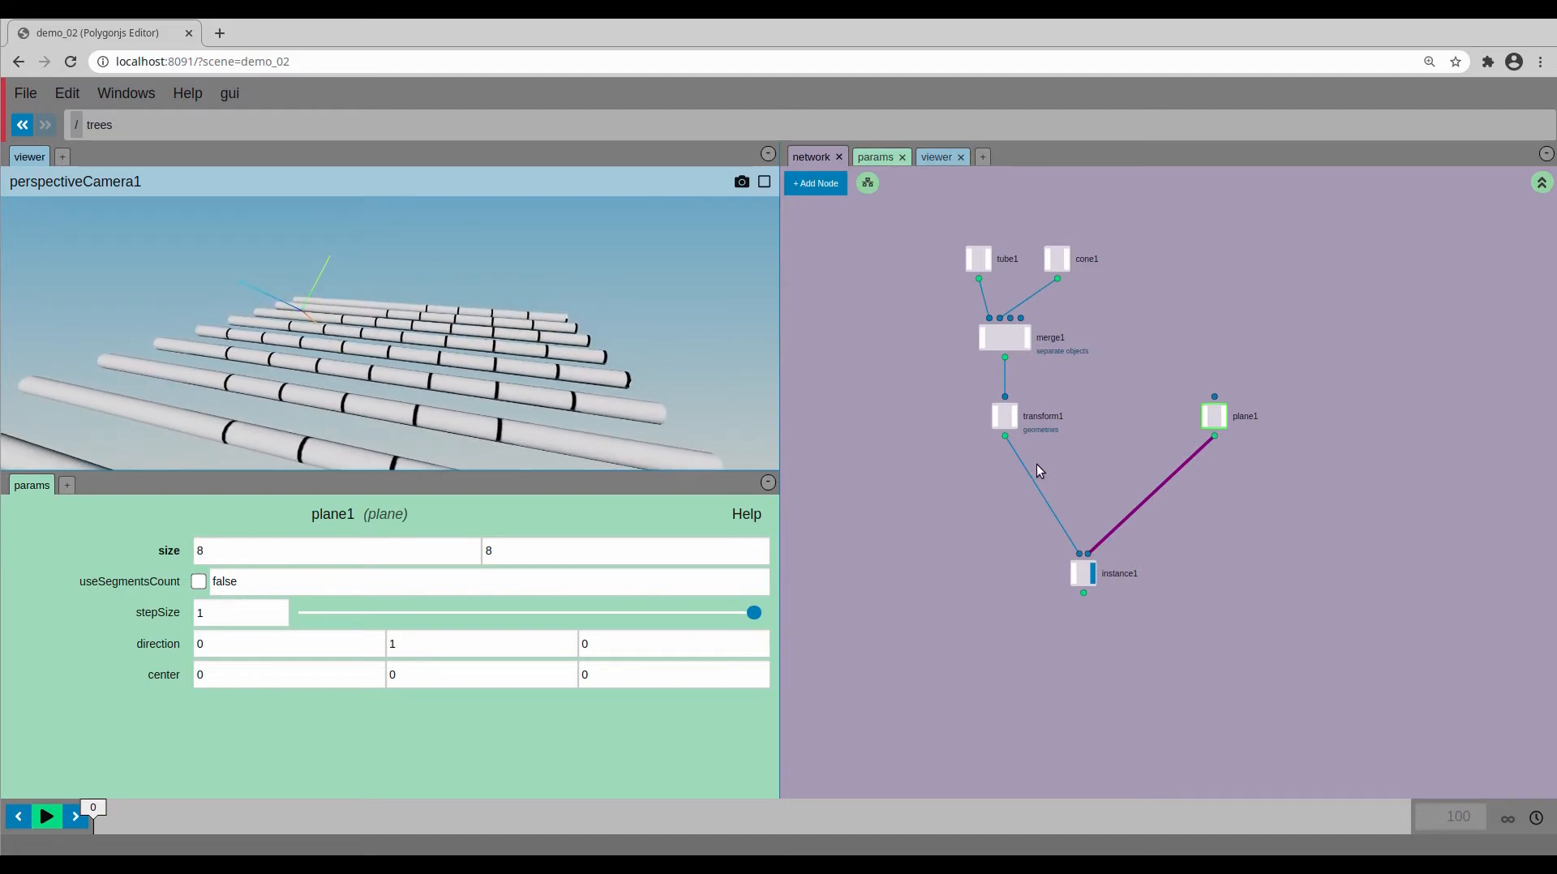
- Inspect merge1's node info, enable its compact option and inspect the info again
middle_click(1013, 343)
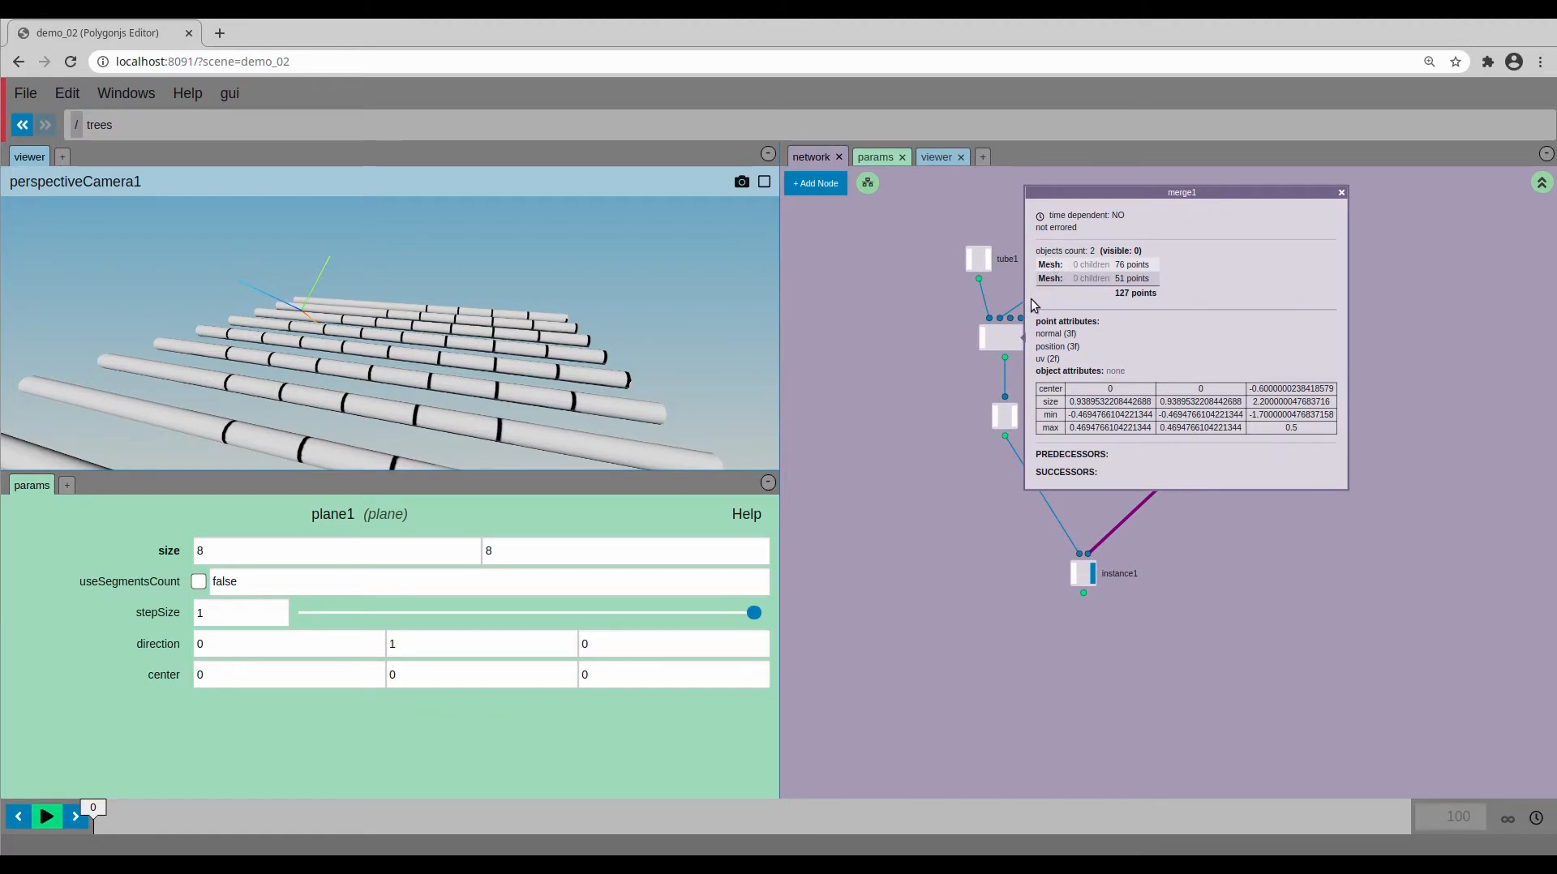
middle_click(1002, 341)
click(1062, 354)
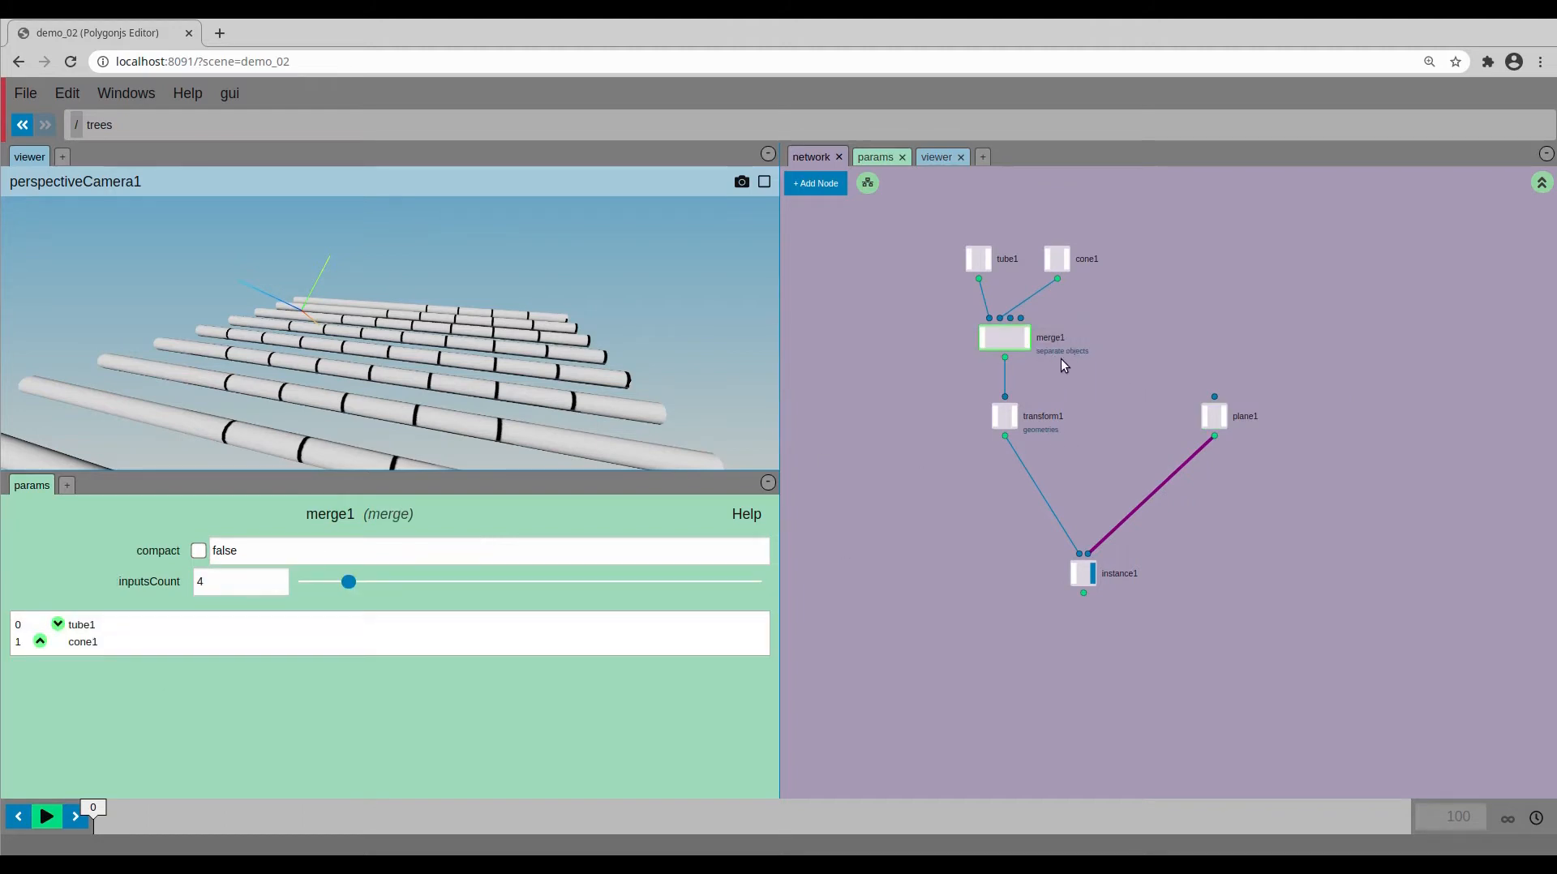
click(198, 551)
middle_click(1002, 337)
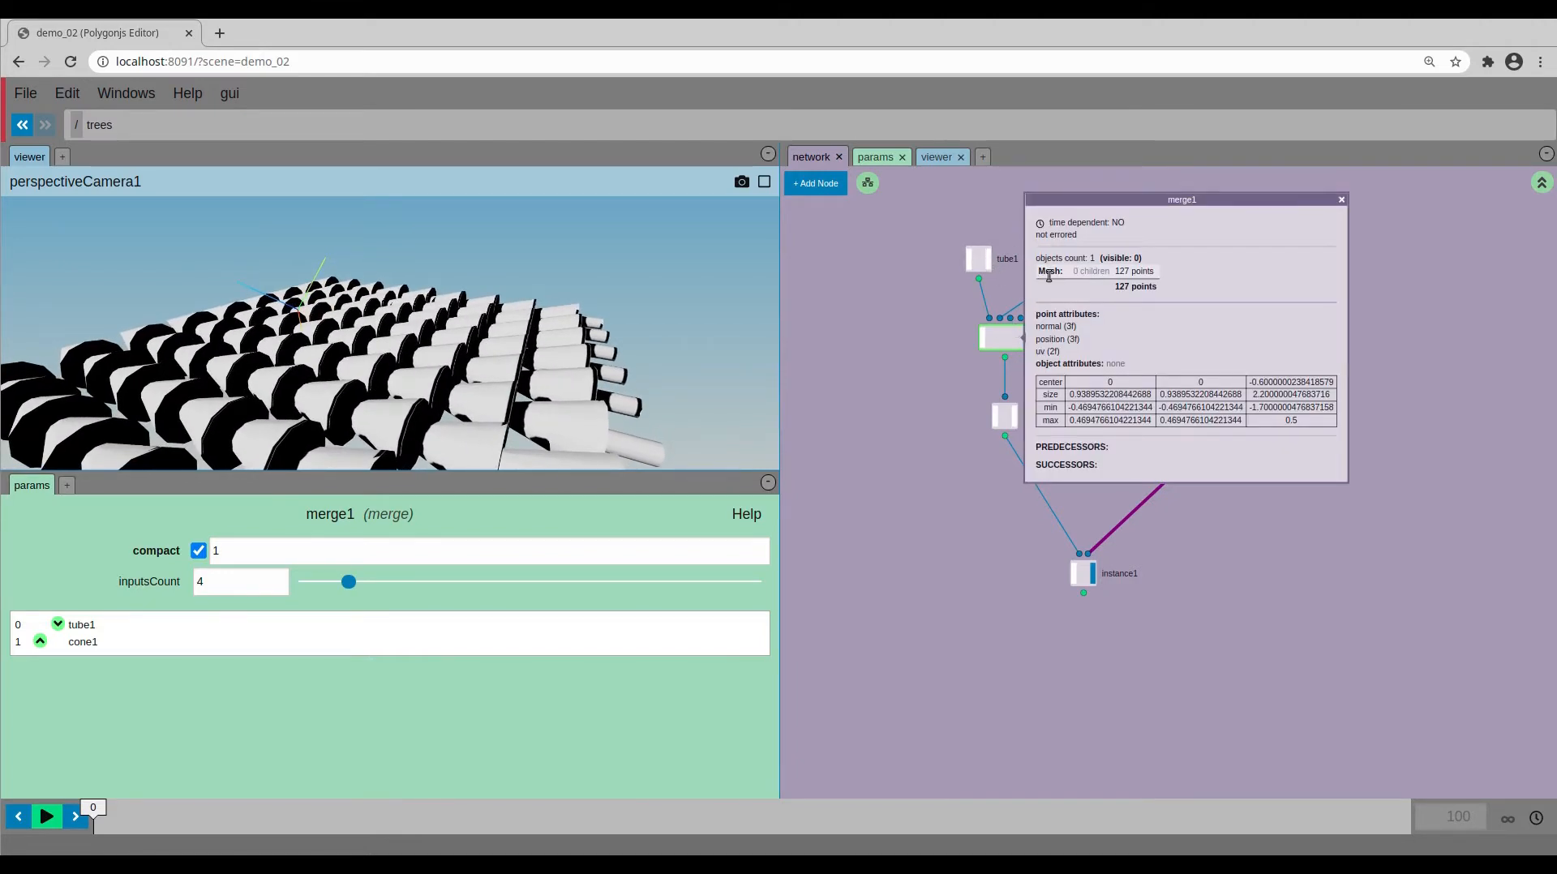
click(1021, 344)
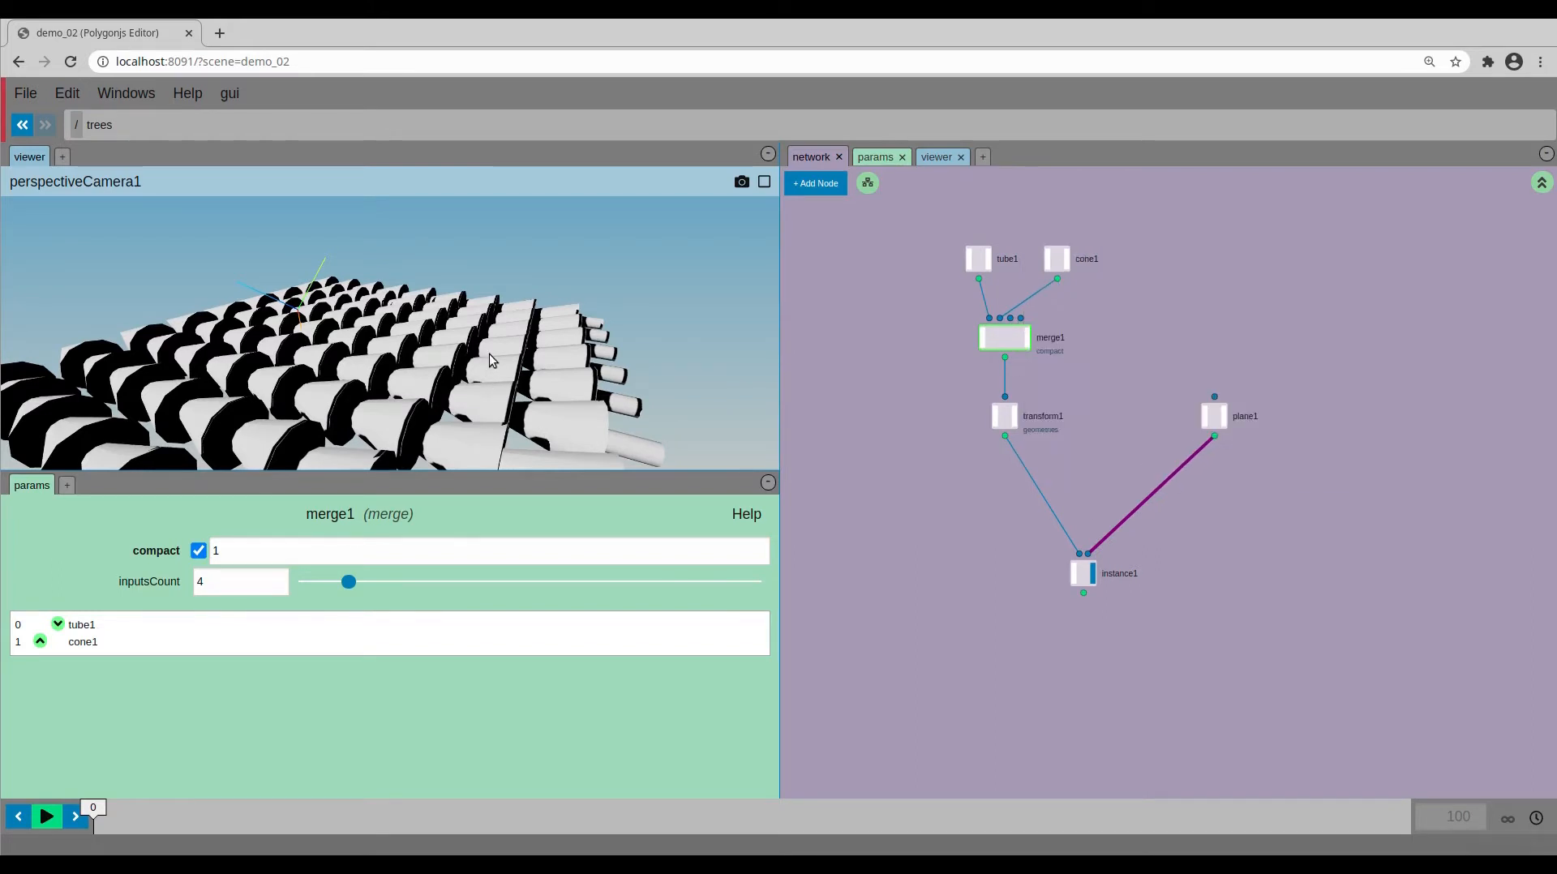
drag(489, 354, 473, 403)
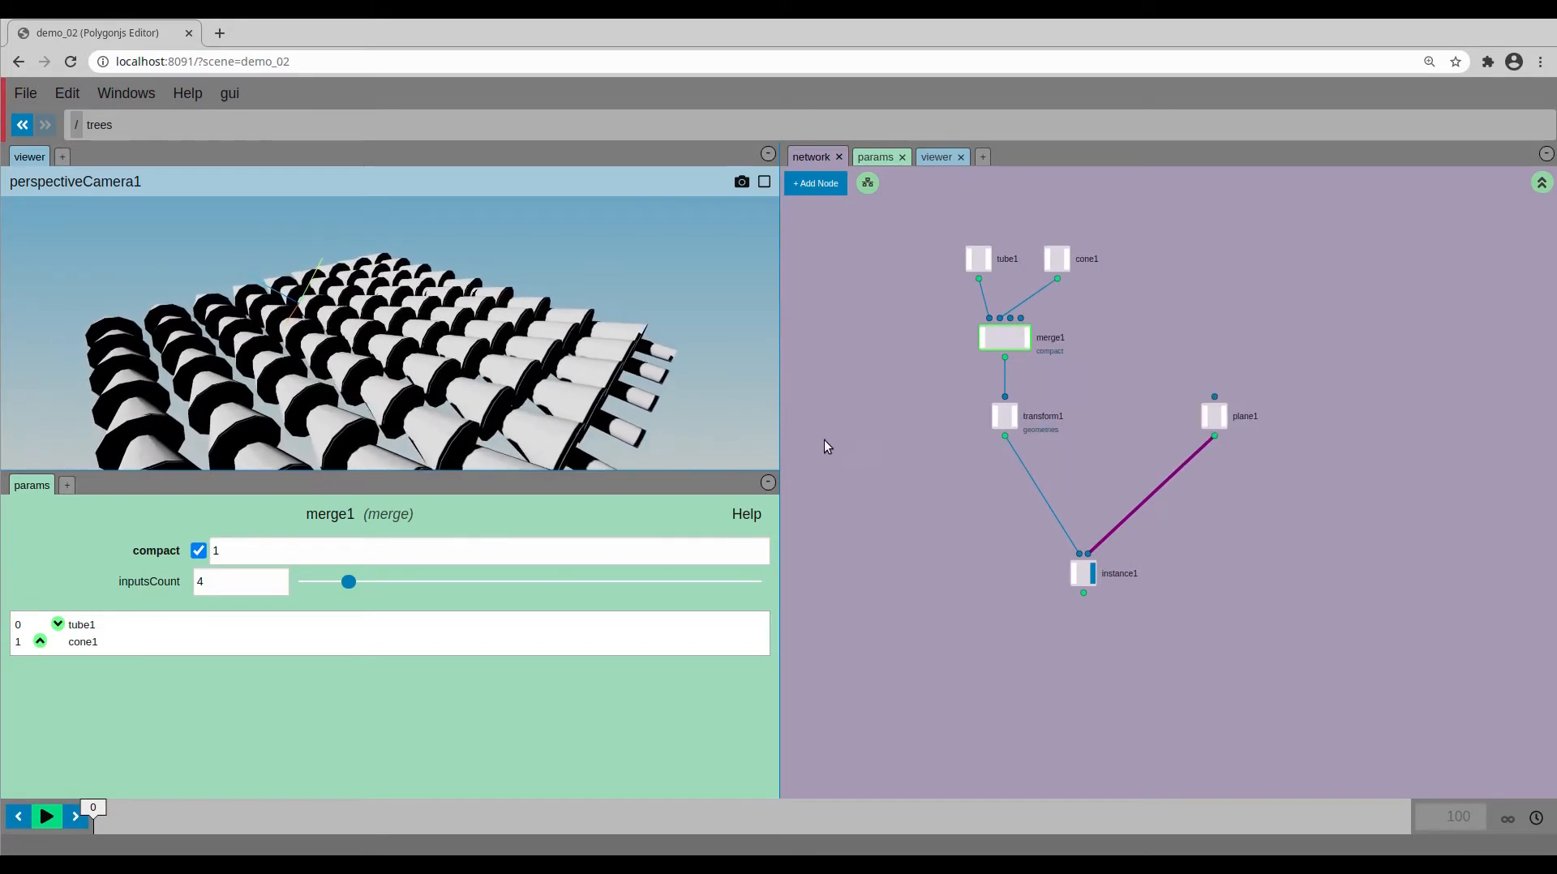
- Stand the tree point-up with transform1 by setting its X rotation to 180 and its Z translation to 0.5
click(1004, 416)
double_click(288, 681)
text(0)
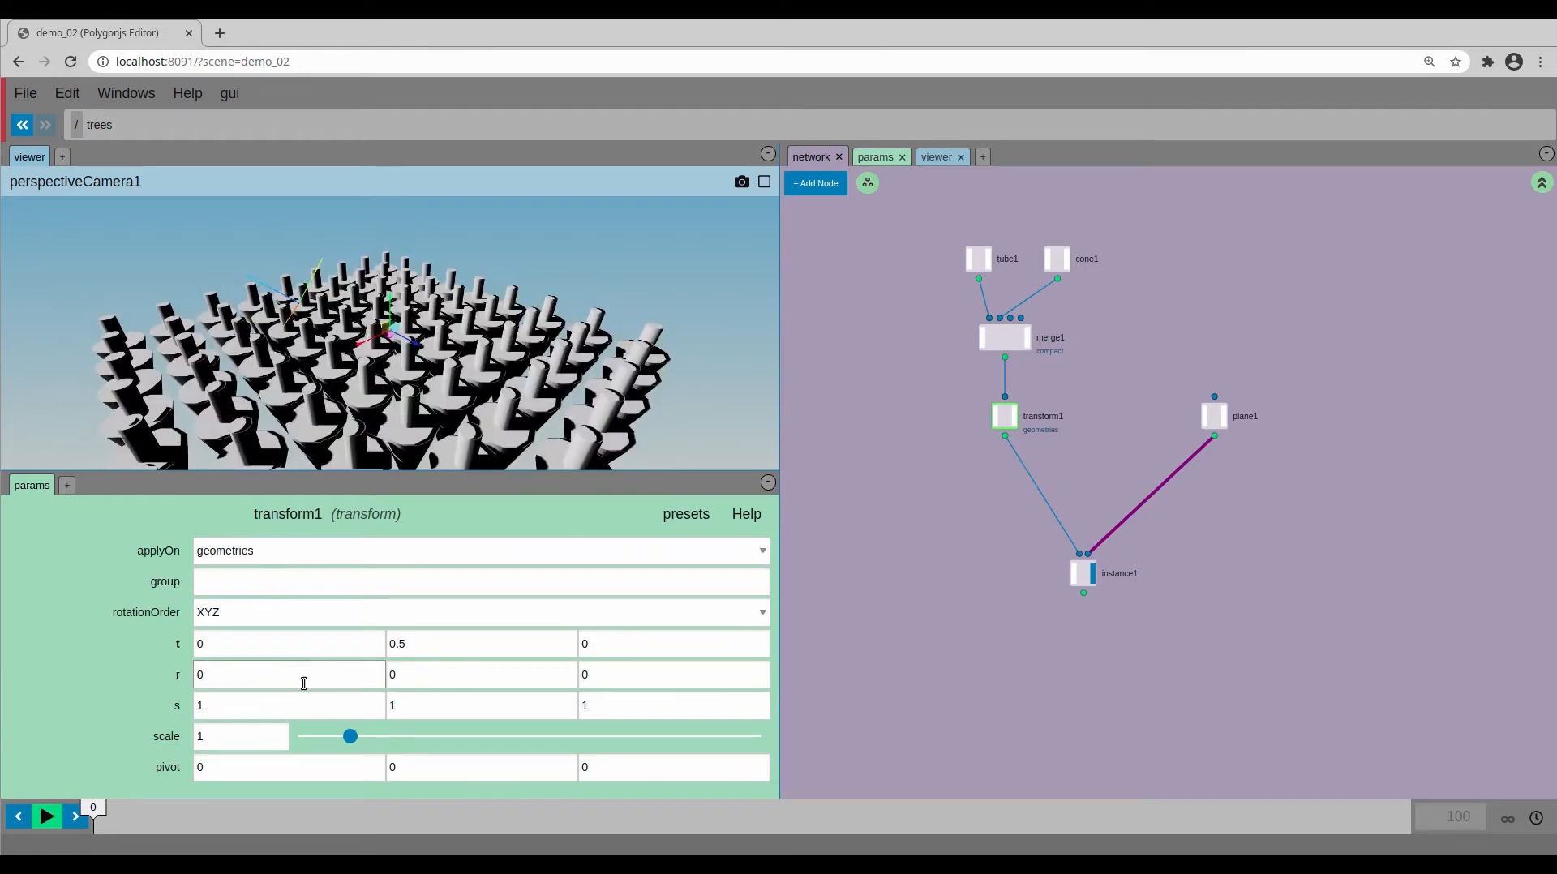
key(Return)
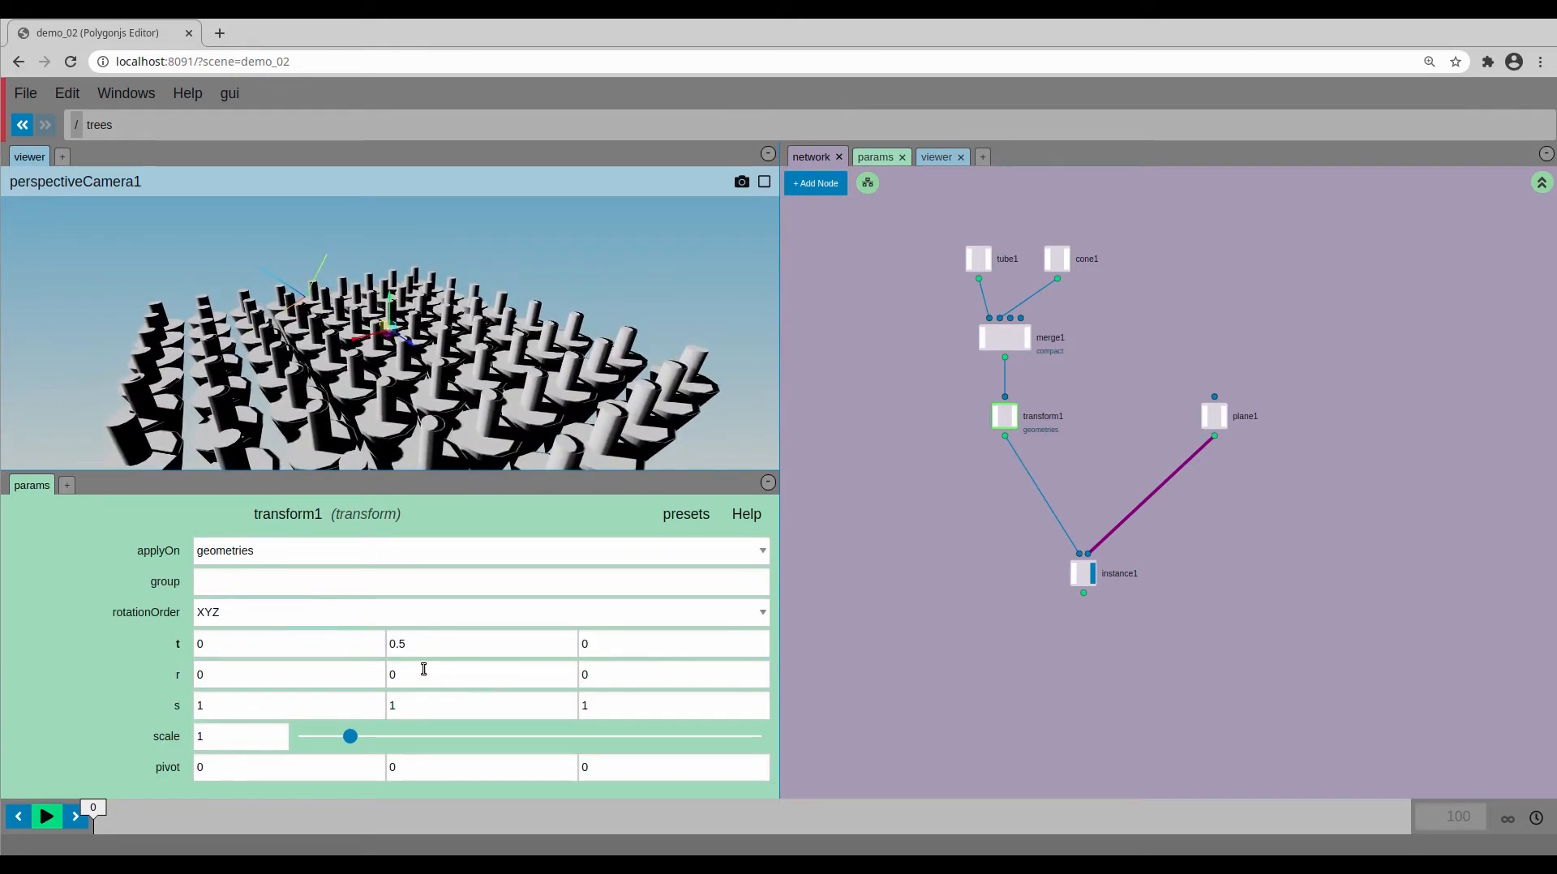
middle_drag(348, 675, 675, 585)
drag(490, 431, 503, 423)
middle_drag(641, 646, 733, 642)
drag(580, 396, 557, 381)
scroll(567, 387, down, 5)
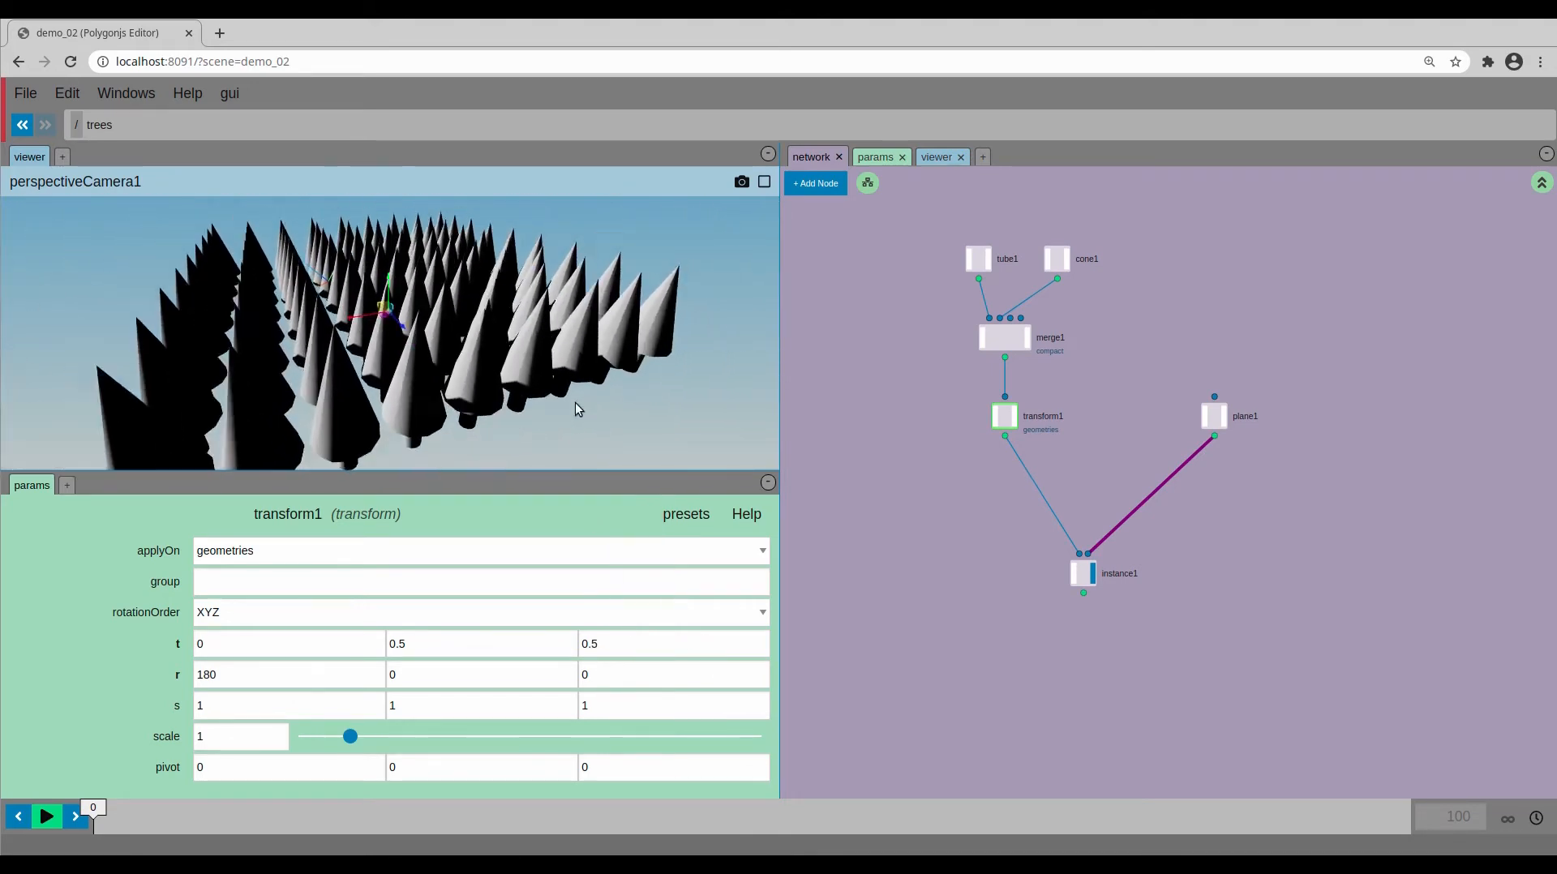
- Set plane1's size to 10 by 10 to enlarge the grid of trees
click(1213, 416)
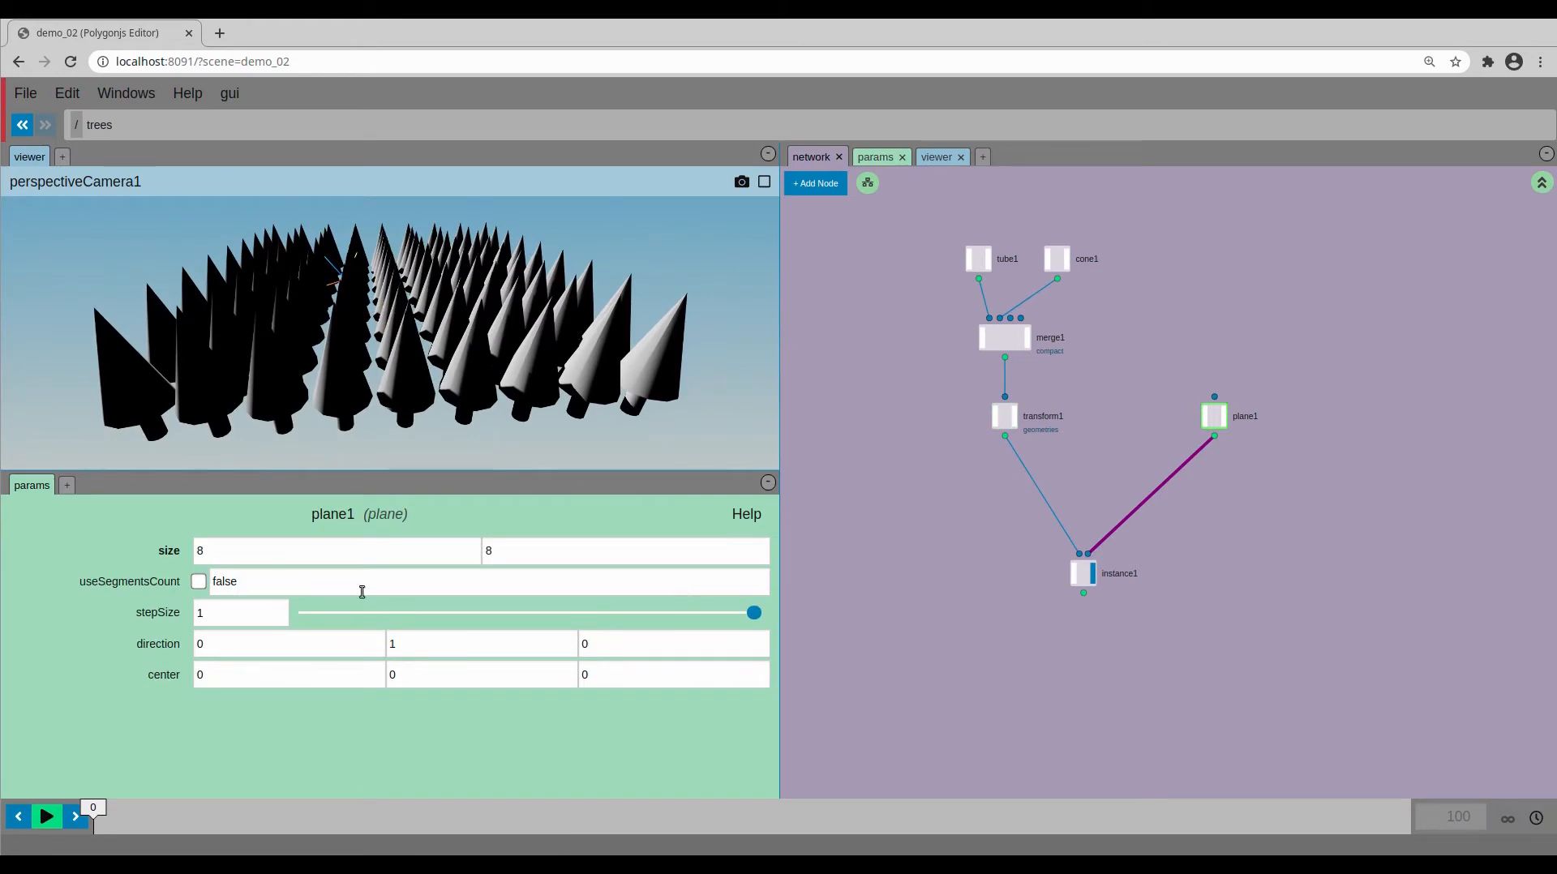
middle_drag(166, 551, 199, 502)
drag(348, 428, 413, 401)
scroll(416, 406, down, 3)
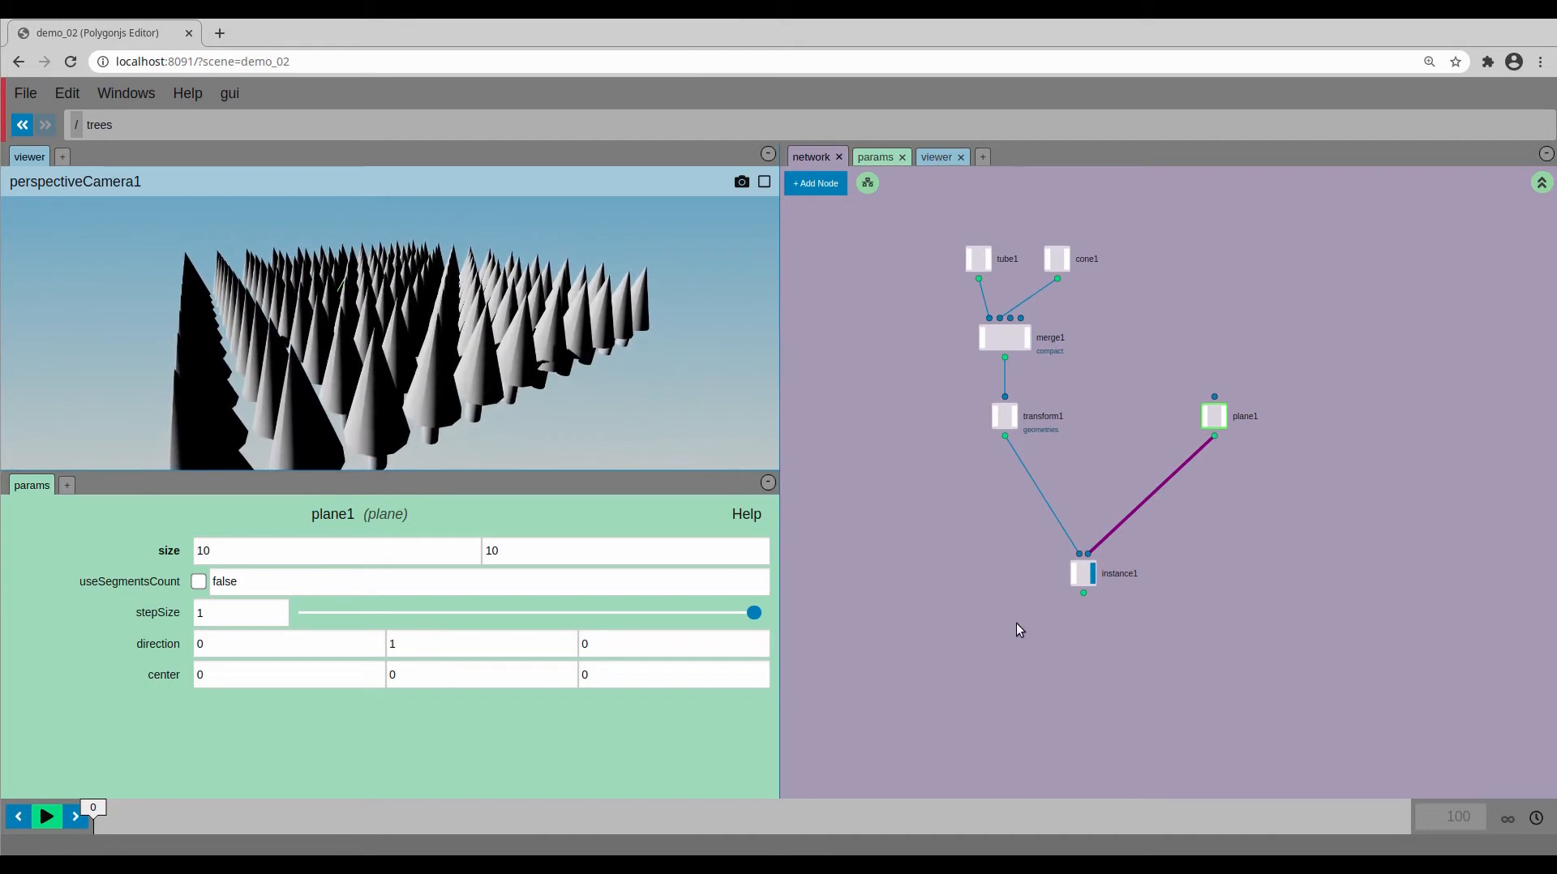
- At the scene root, move the MAT node below copNetwork1 and display geo1 and road together with the trees
key(u)
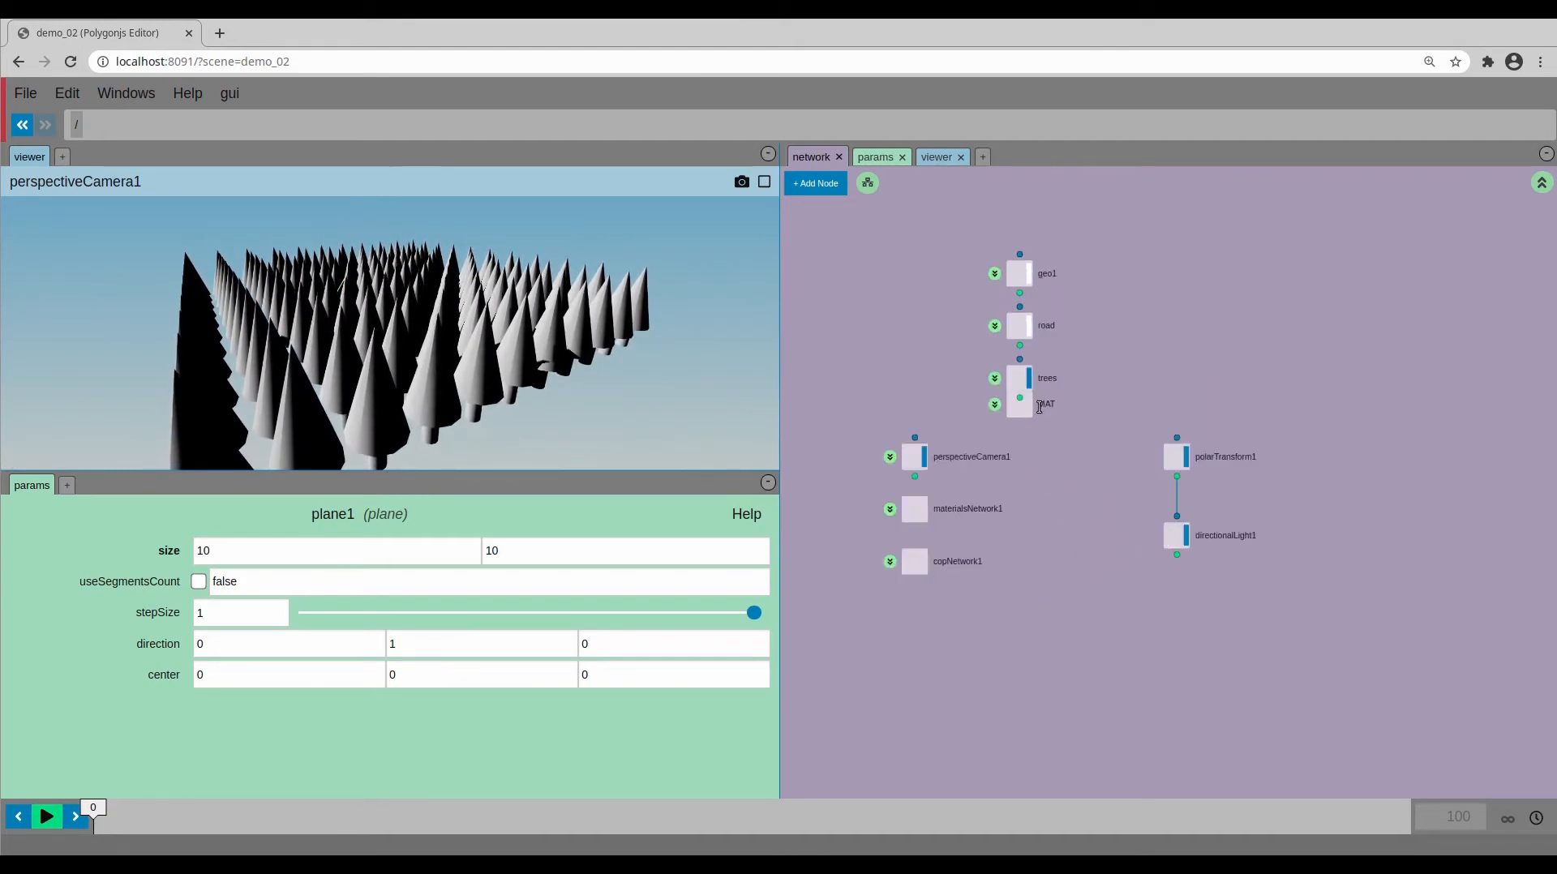
drag(1022, 409, 921, 619)
middle_drag(961, 327, 971, 356)
drag(972, 277, 1073, 378)
click(1040, 354)
mouse_move(571, 342)
mouse_down()
mouse_move(595, 343)
mouse_move(533, 366)
mouse_move(589, 369)
mouse_move(566, 364)
mouse_up()
- Inside the trees node, add a second transform node between plane1 and the second input of instance1
click(1027, 406)
click(1003, 407)
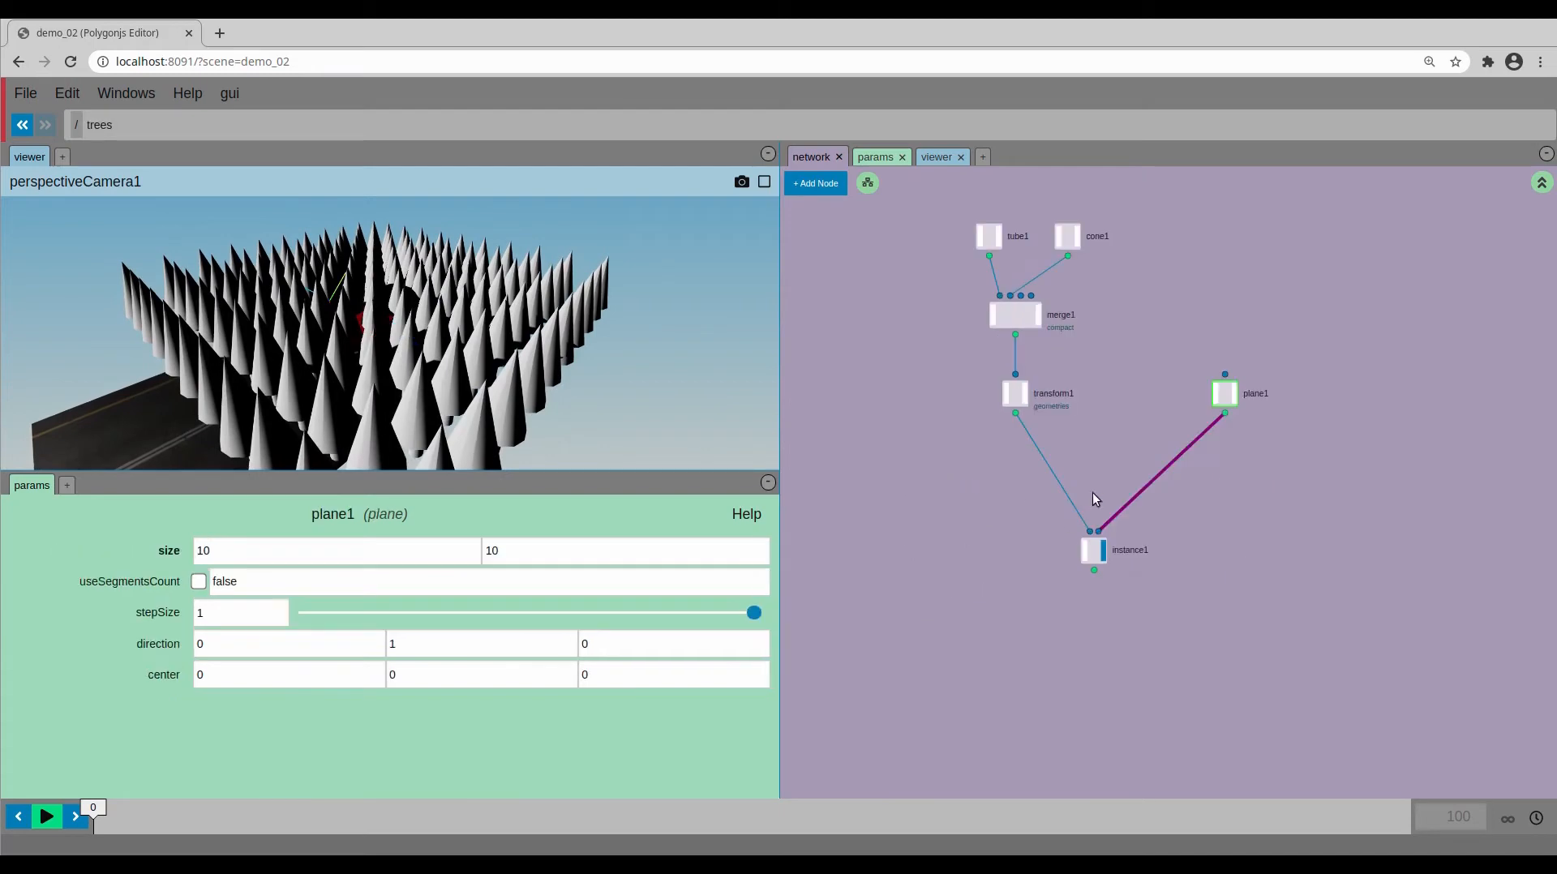
middle_drag(1295, 478, 1289, 459)
key(Tab)
text(tra)
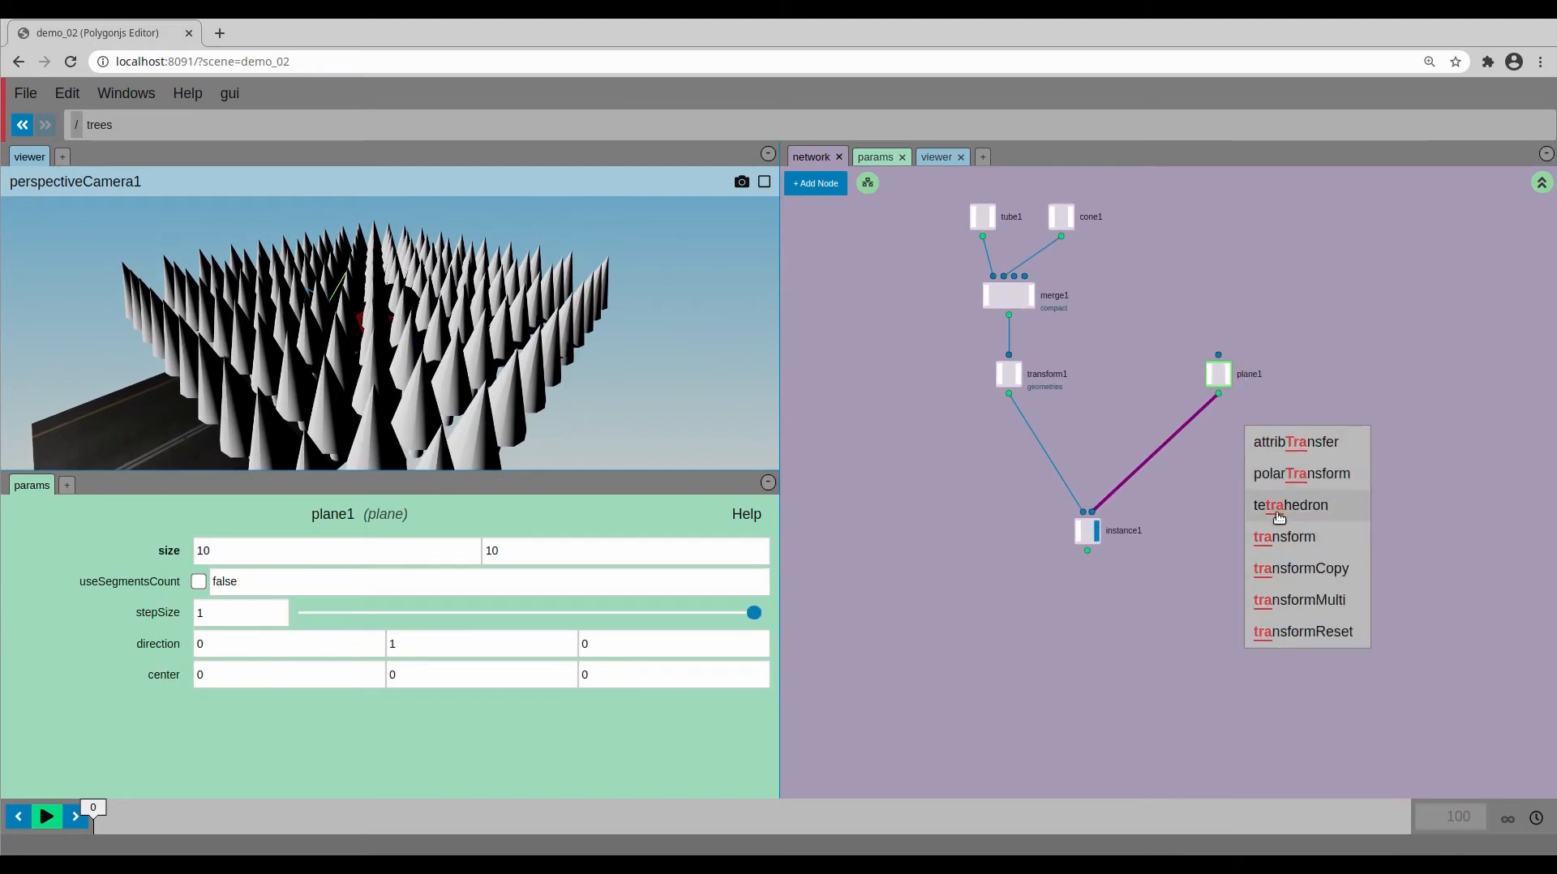
click(1280, 537)
click(1216, 422)
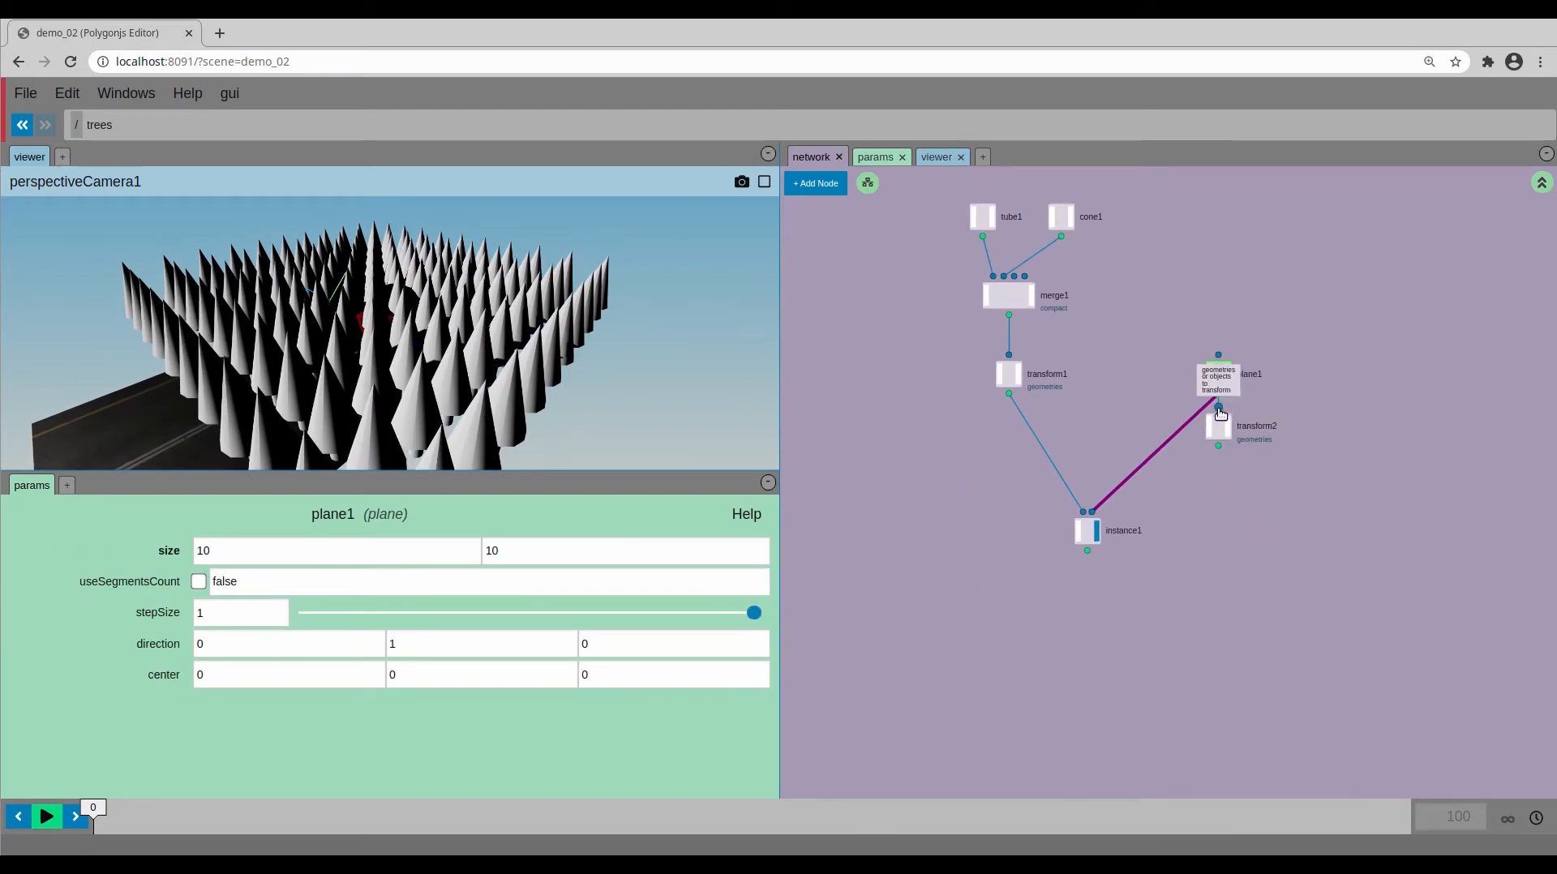
click(1095, 510)
- Move the trees off the road with transform2, translating them to about -7.48 in Z only
drag(1146, 390, 1317, 448)
drag(341, 648, 377, 649)
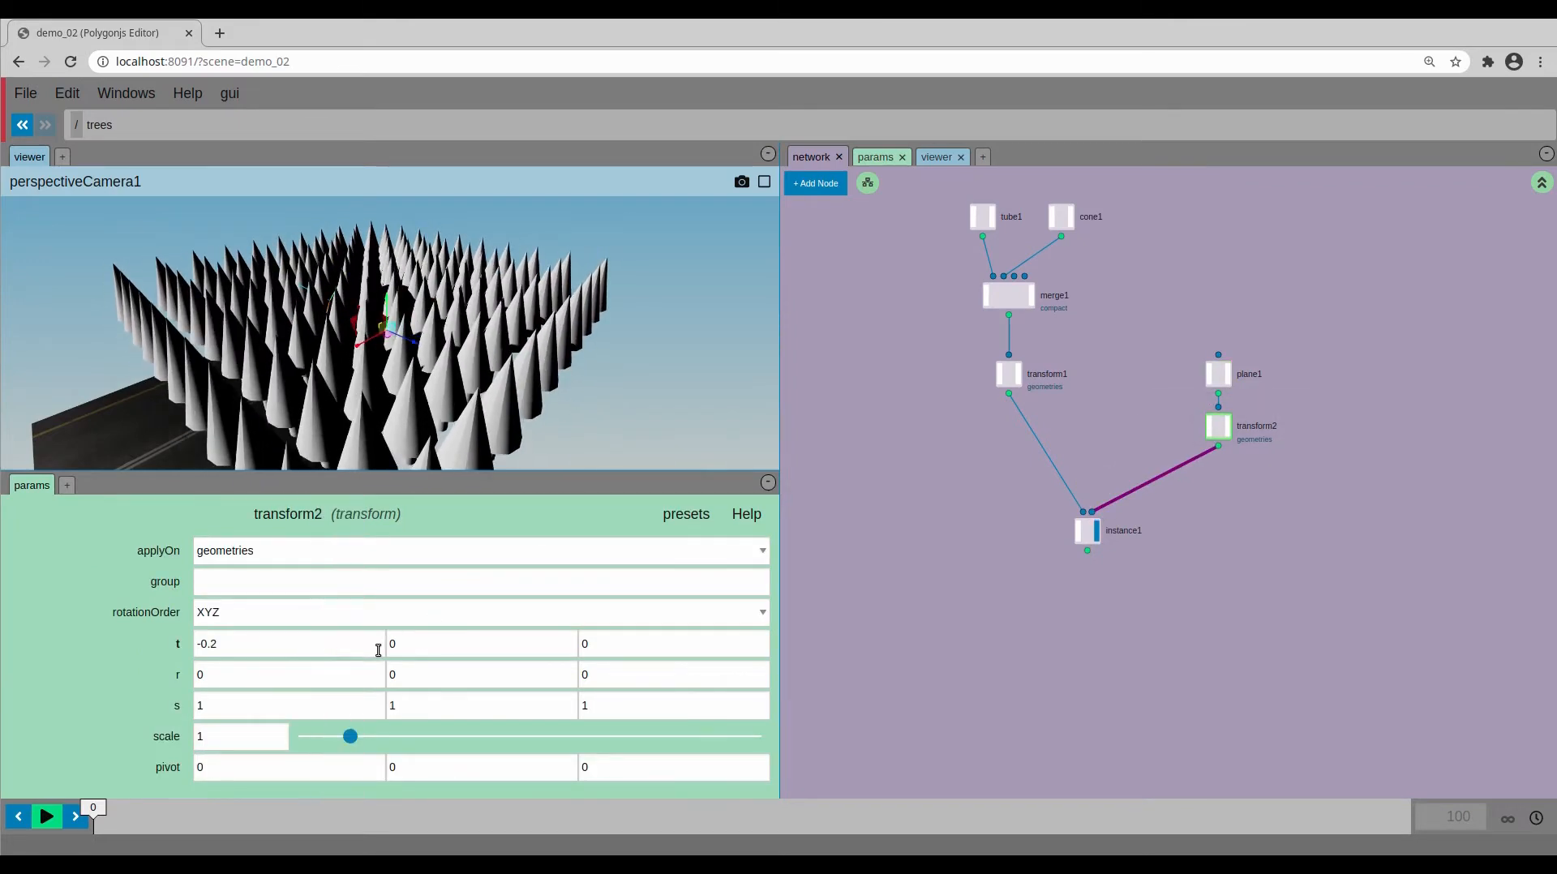
key(ctrl+z)
drag(413, 343, 277, 303)
drag(521, 406, 567, 381)
- Widen plane1 to 23 in its first size value so the trees extend along the road
click(1217, 374)
middle_drag(346, 551, 542, 550)
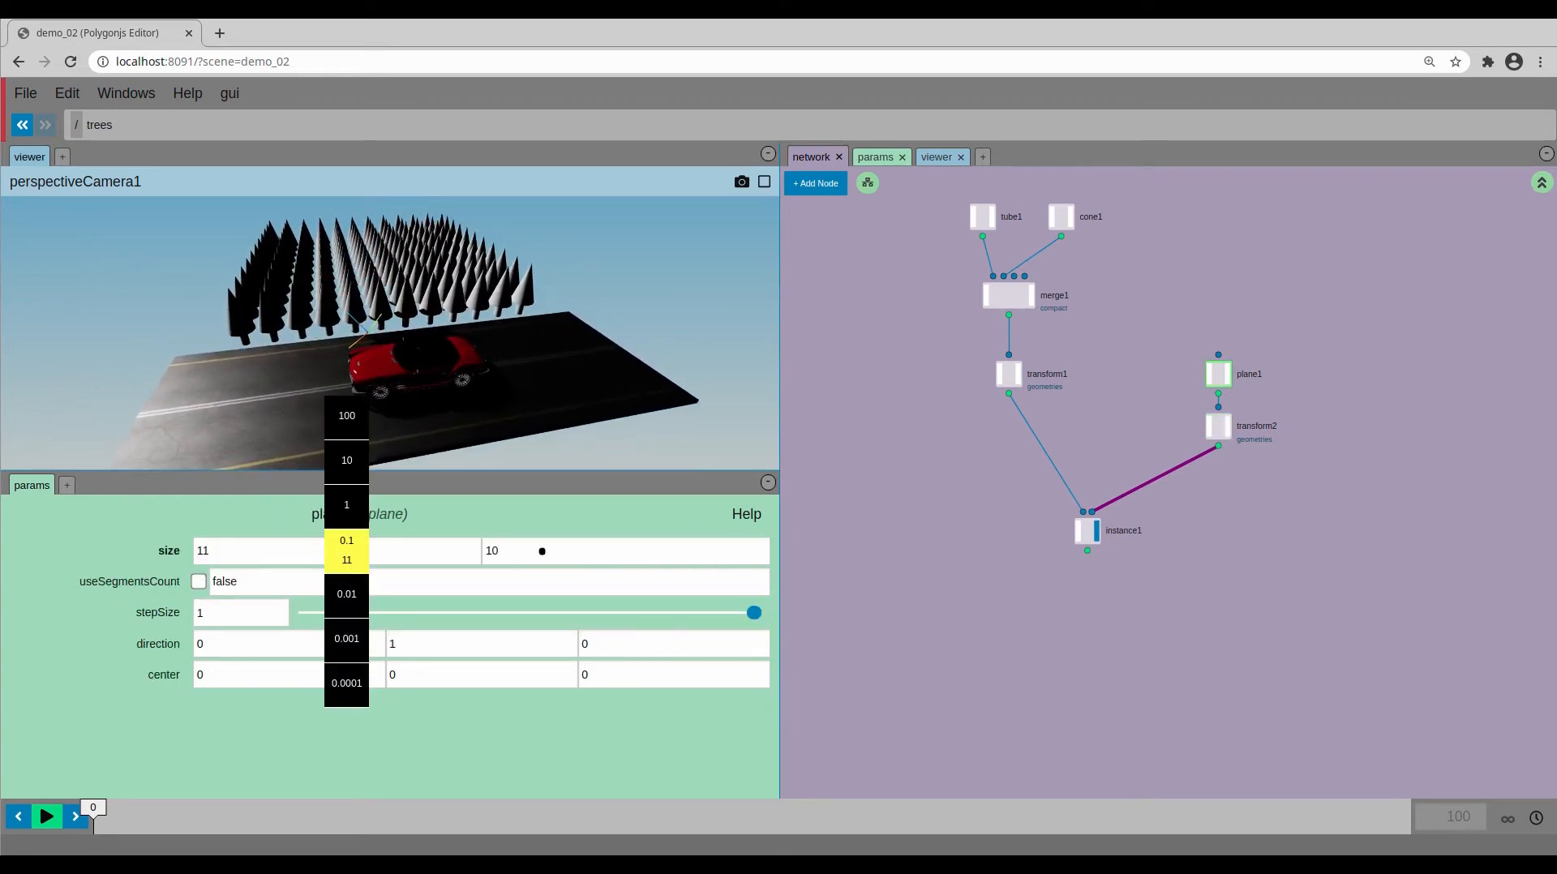
middle_click(297, 551)
middle_drag(297, 550, 496, 507)
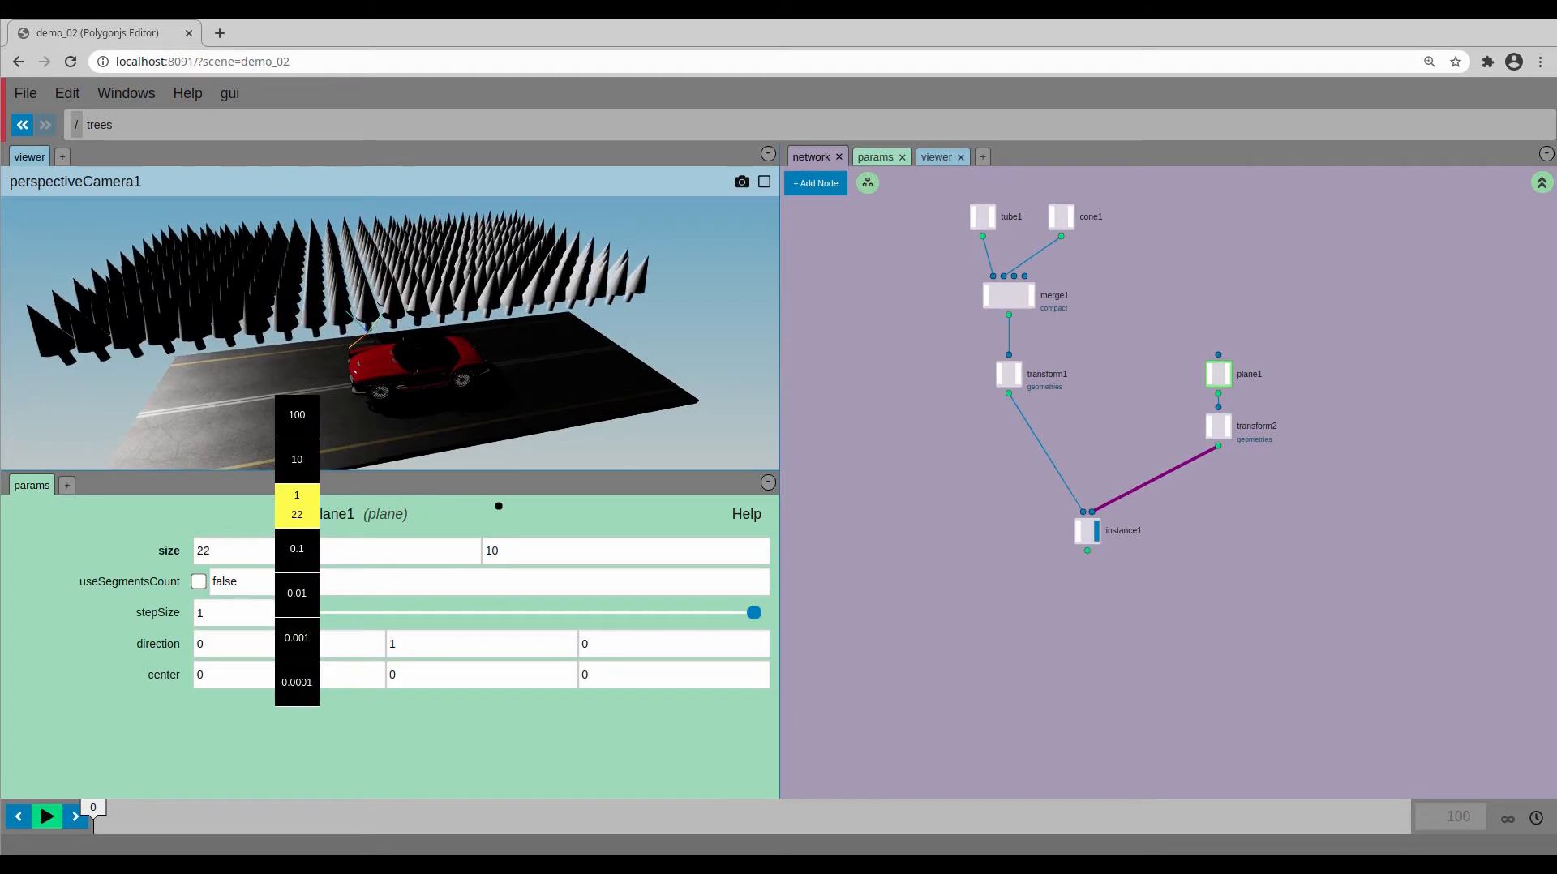
drag(459, 416, 523, 431)
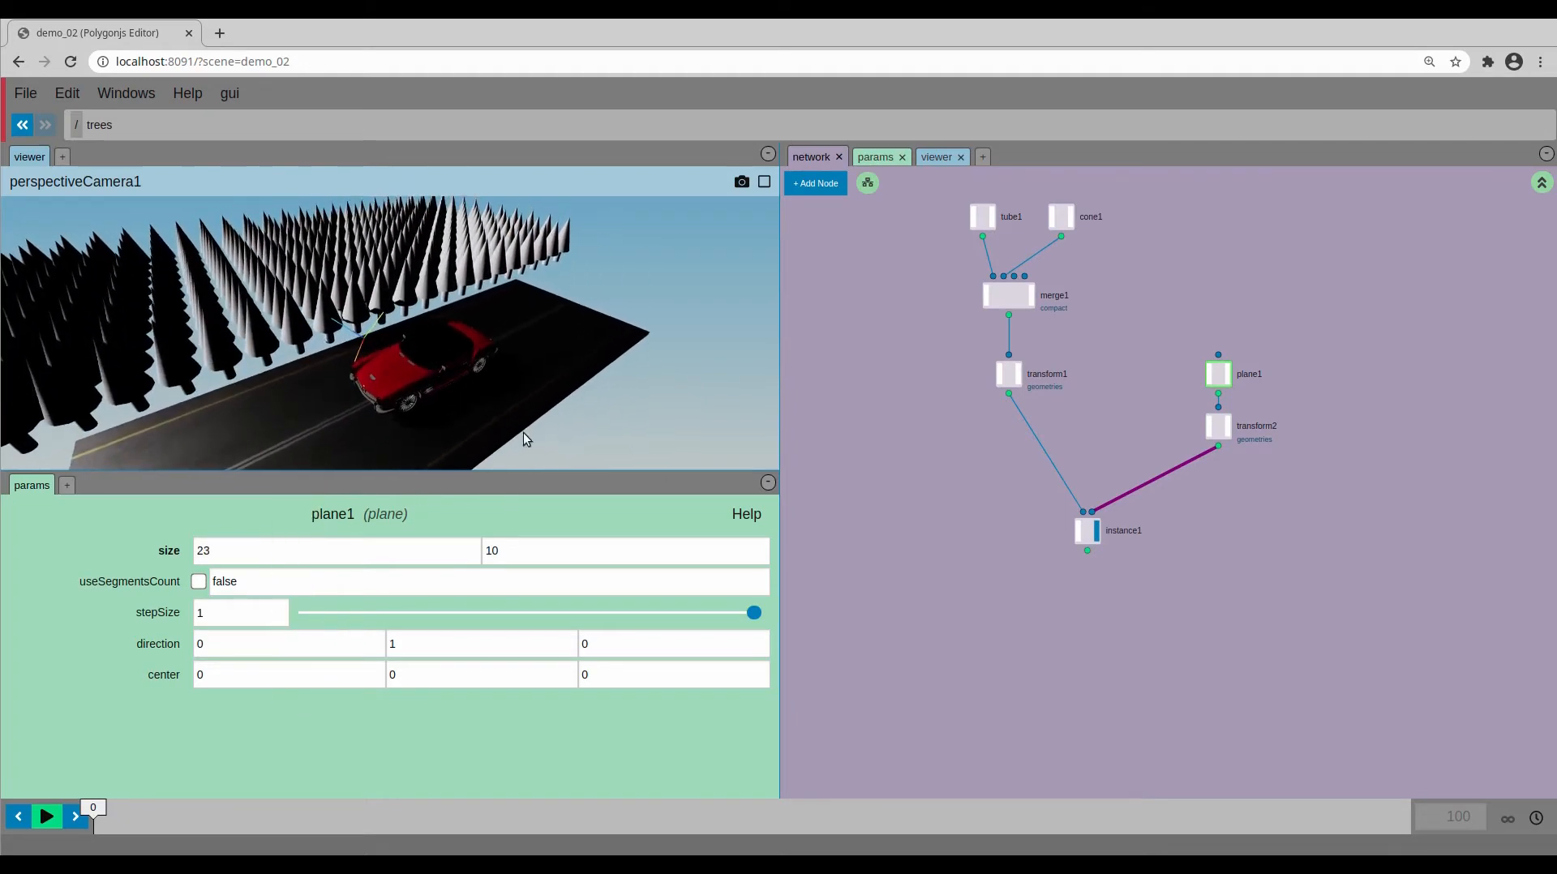
drag(747, 426, 609, 354)
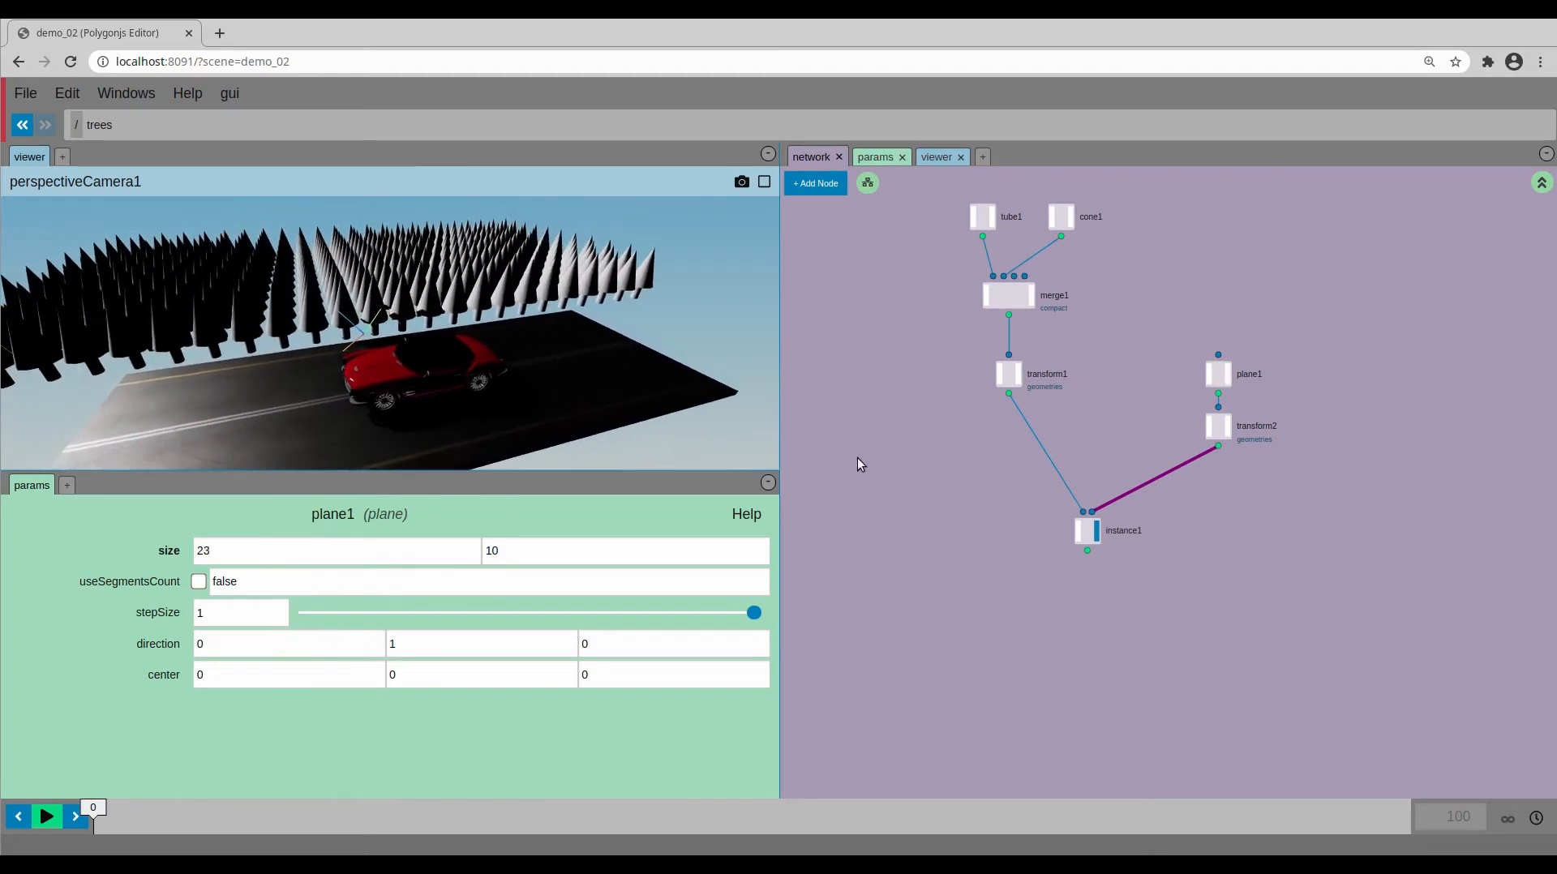
- Add a jitter node between transform2 and instance1's second input, and align it below transform2
drag(991, 475, 986, 462)
drag(1085, 521, 1089, 545)
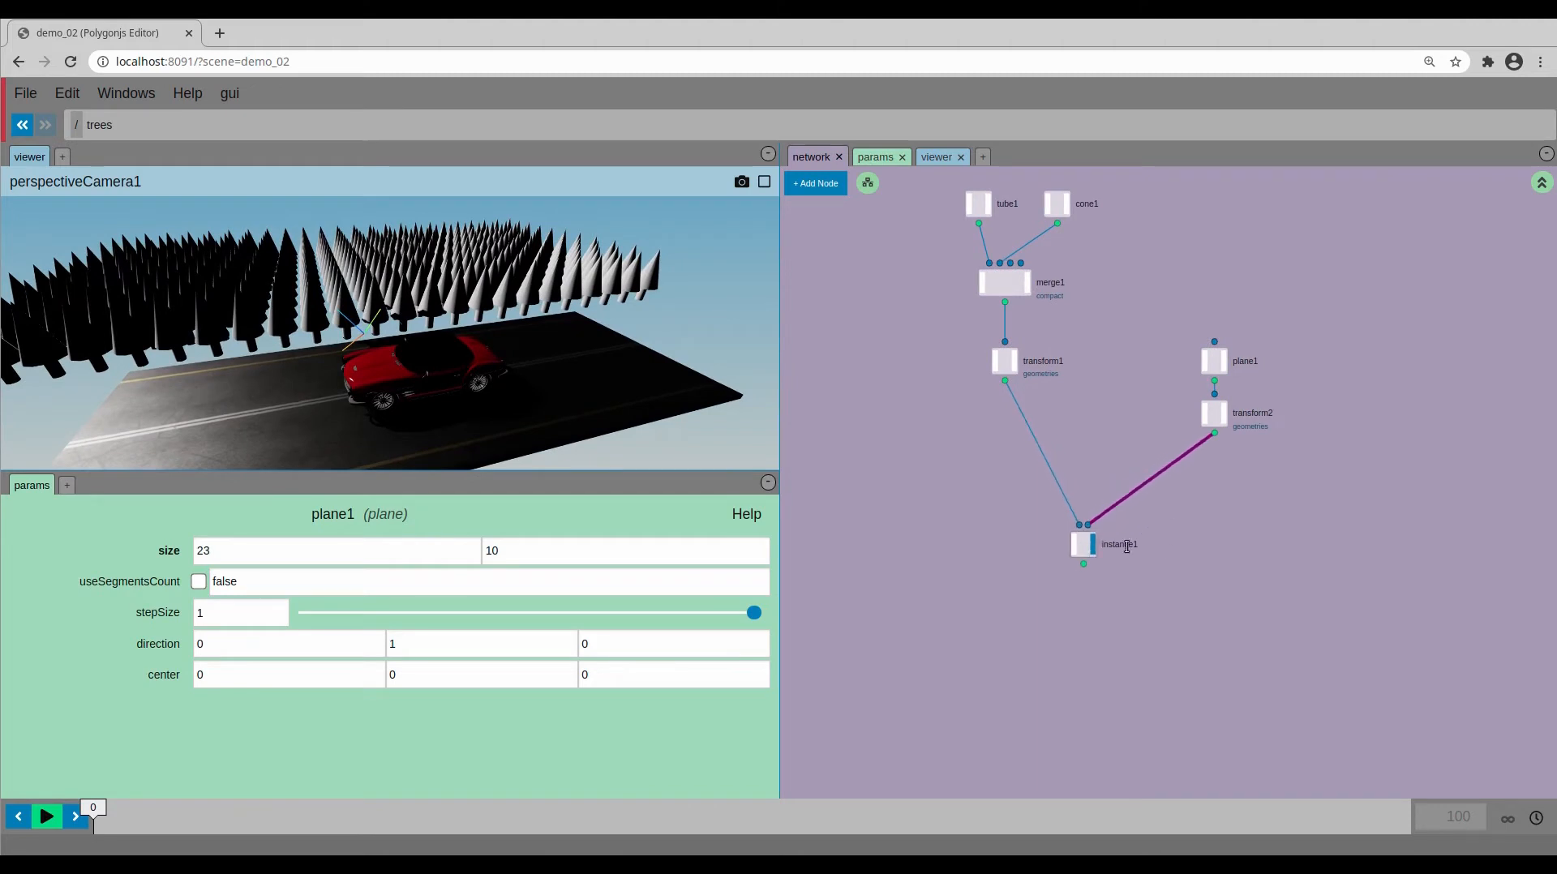
right_click(1162, 484)
text(jitter)
key(Return)
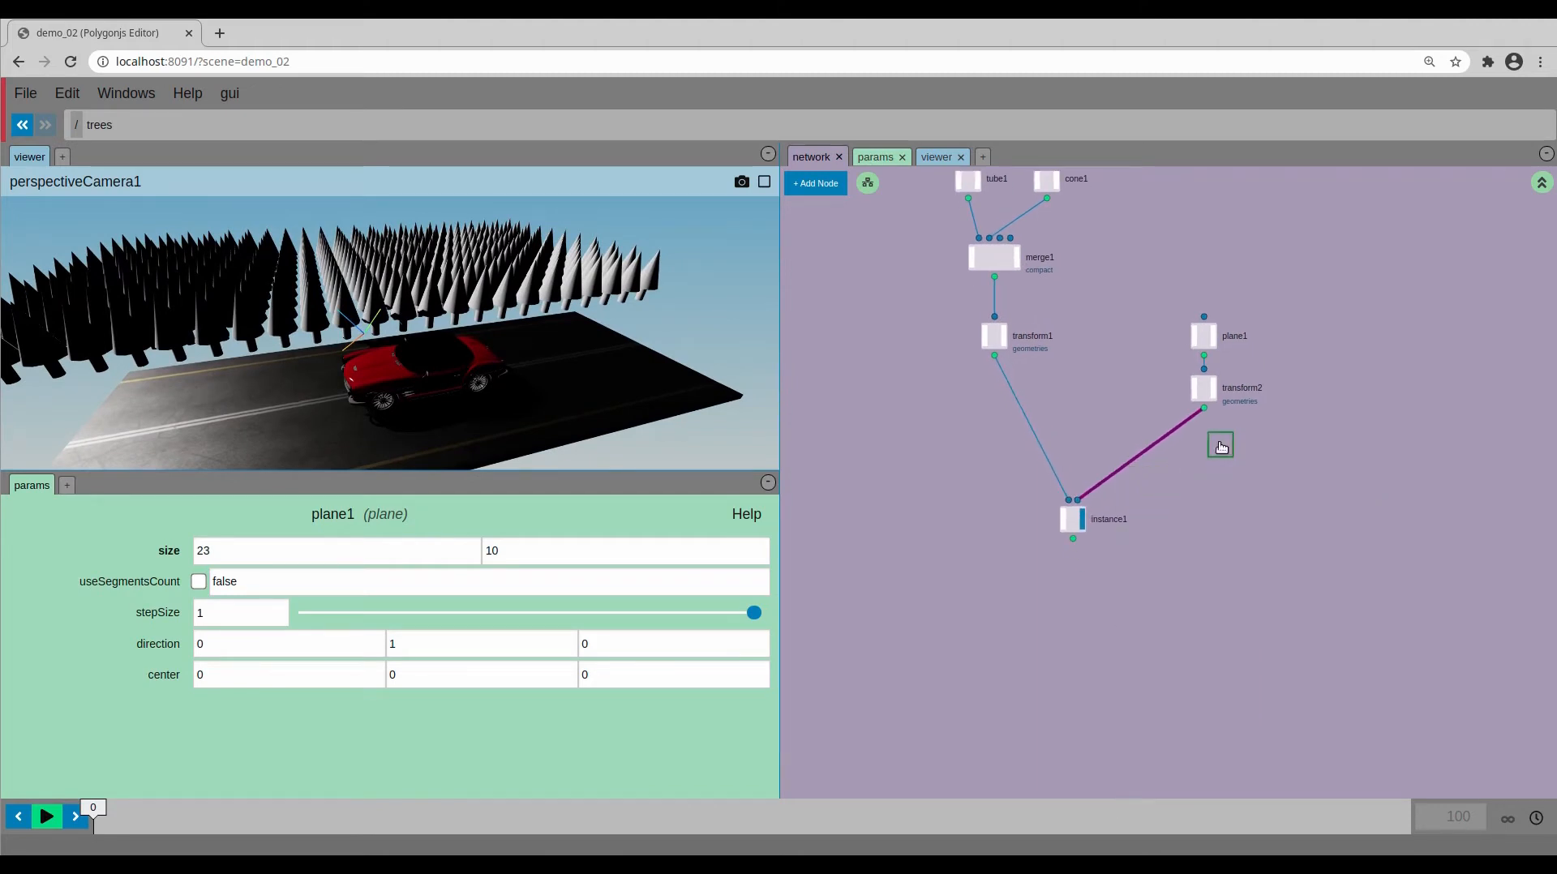
drag(1205, 409, 1230, 422)
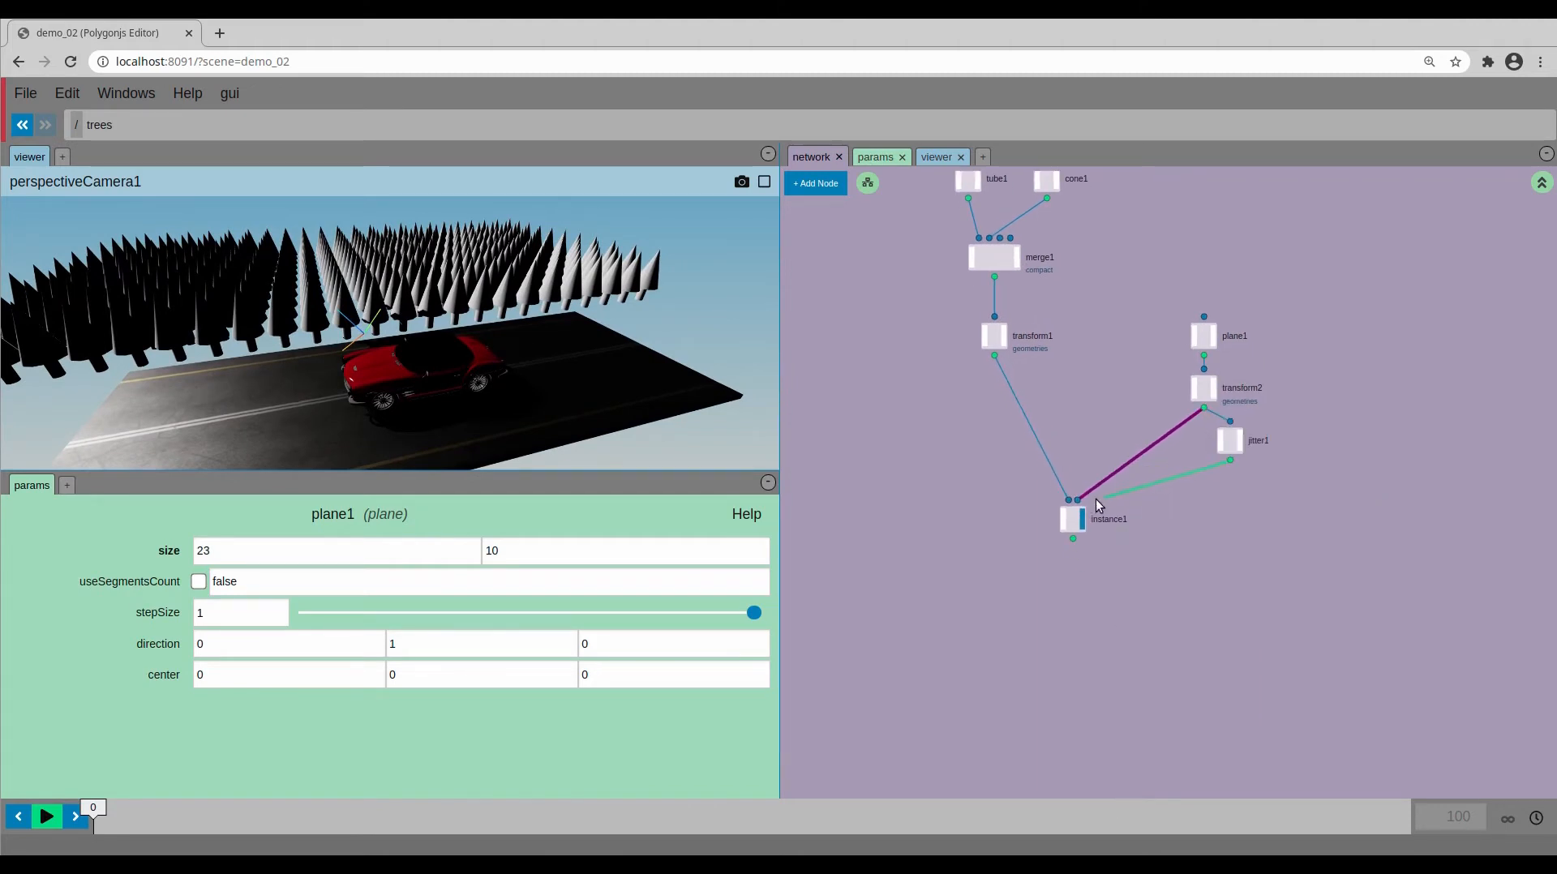
drag(1096, 504, 1077, 500)
drag(1229, 440, 1203, 441)
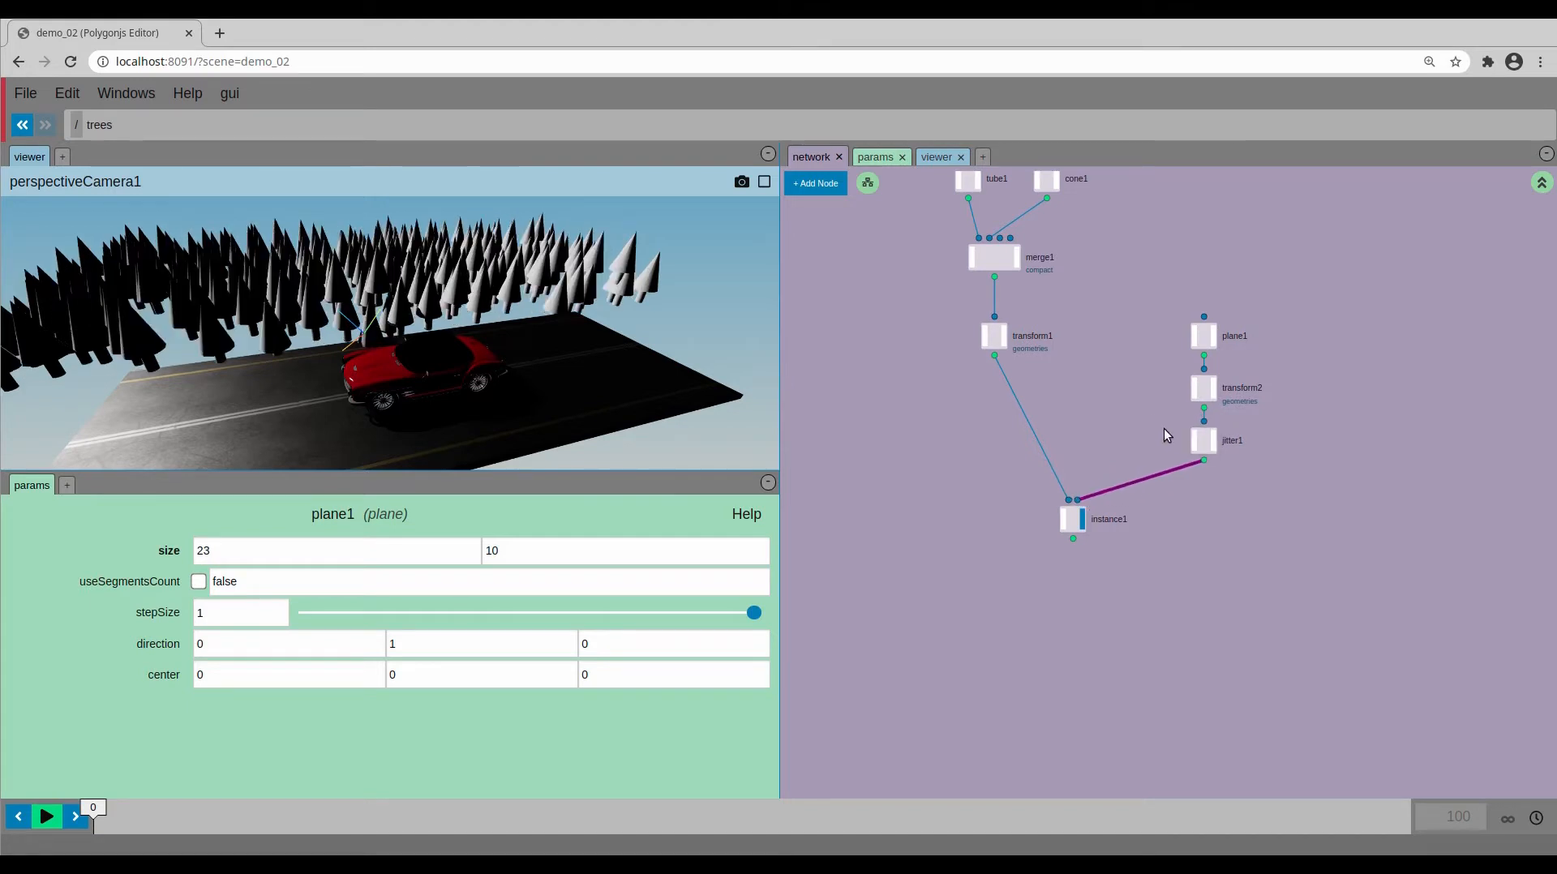
- Set the Y component of jitter1's mult to 0 so the trees scatter only horizontally
click(1203, 440)
drag(472, 347, 503, 499)
click(477, 582)
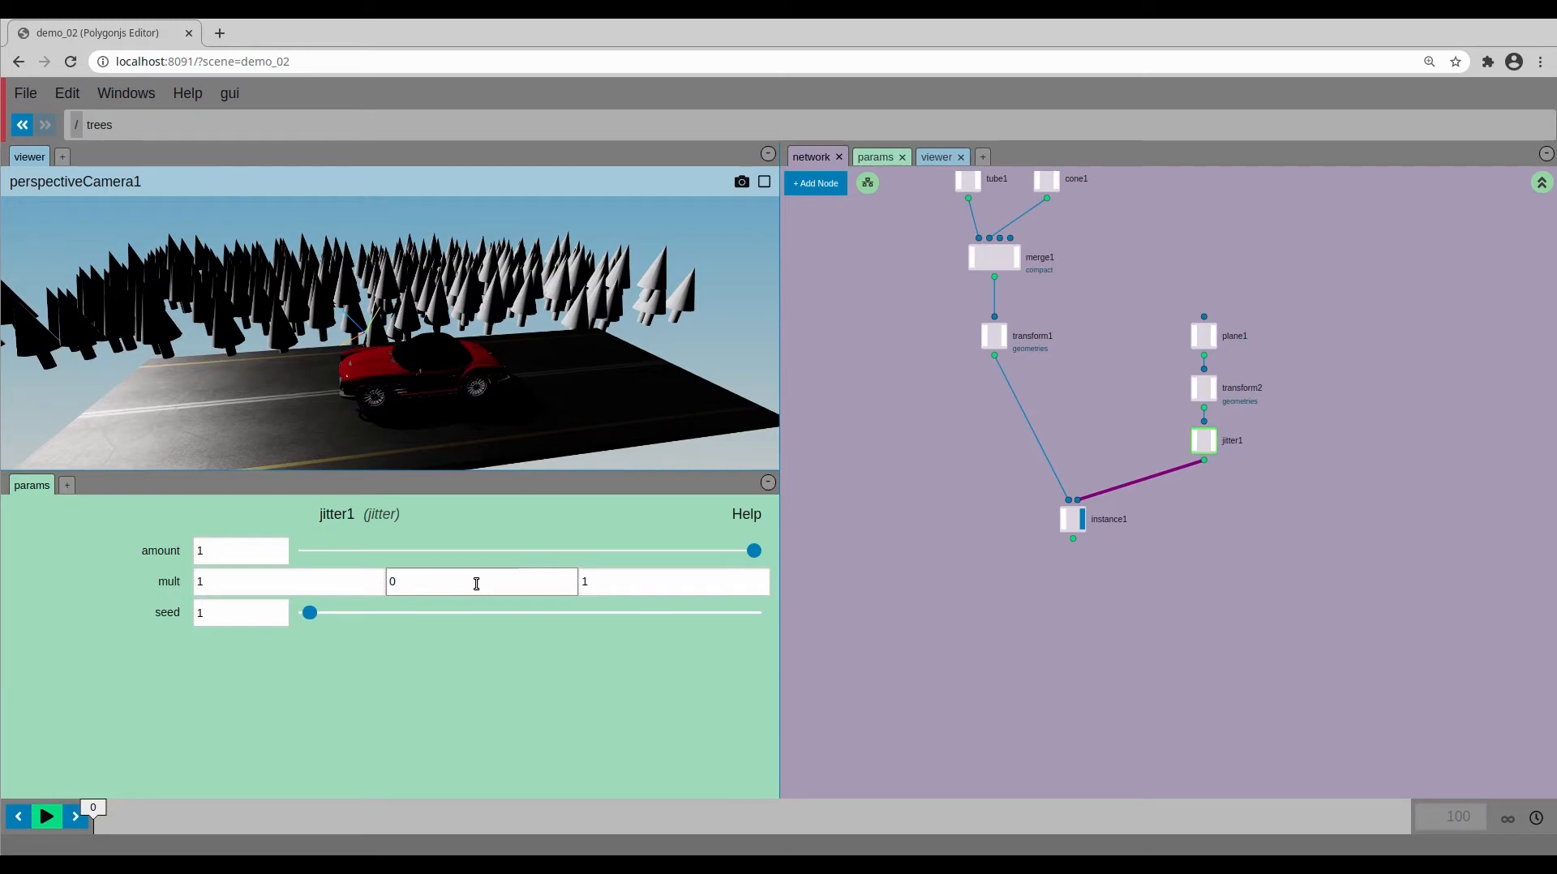
key(Return)
drag(340, 410, 353, 407)
- Move the trees farther from the road with transform2, to about -8.35 in Z
click(1204, 391)
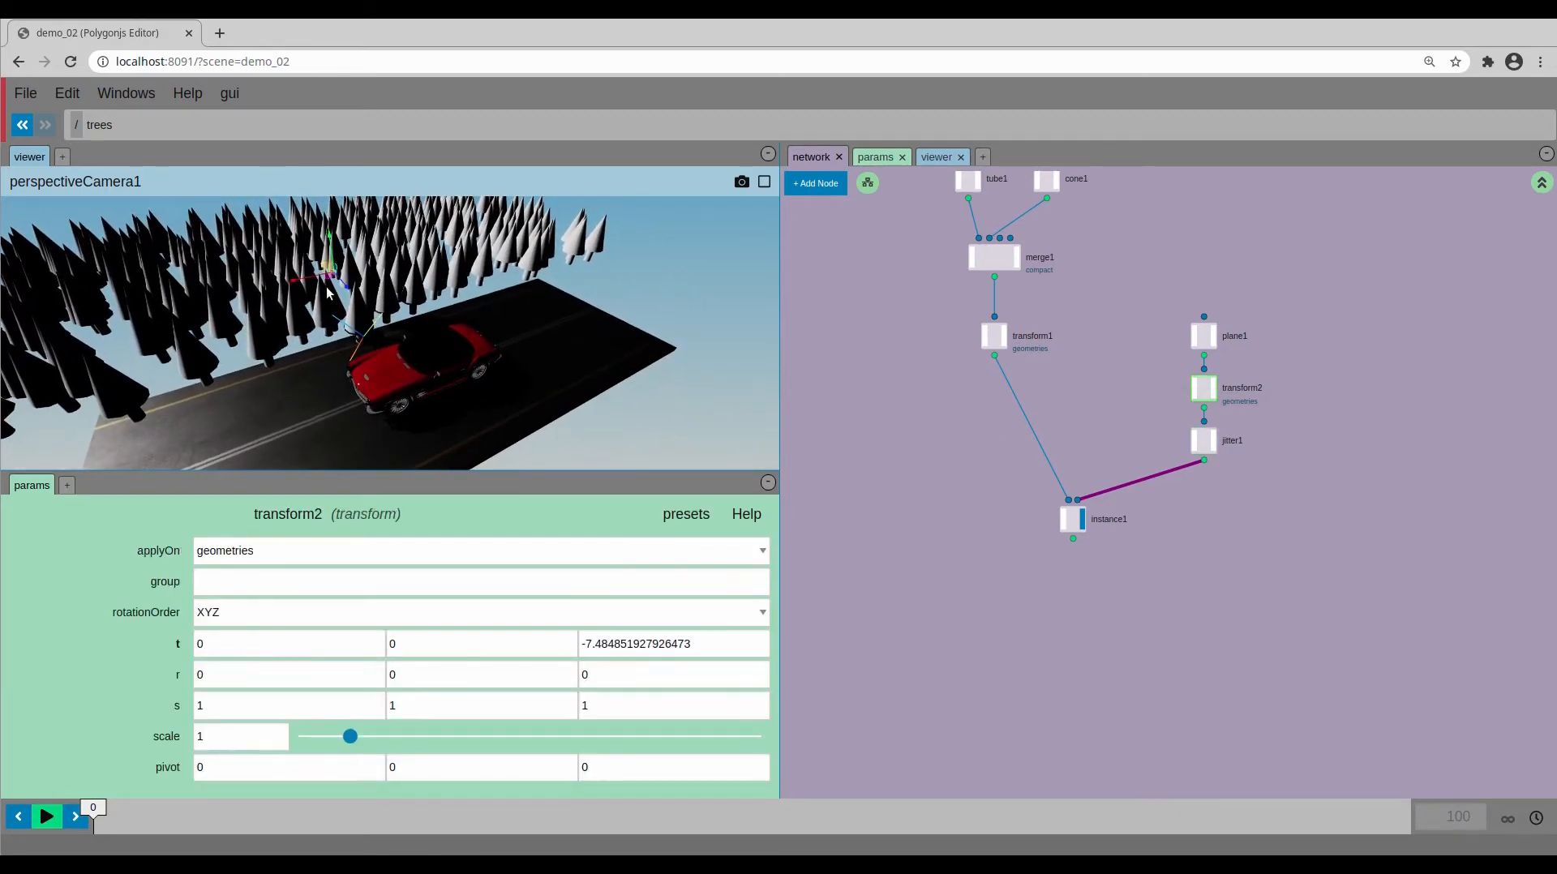
drag(346, 286, 338, 276)
drag(540, 422, 504, 401)
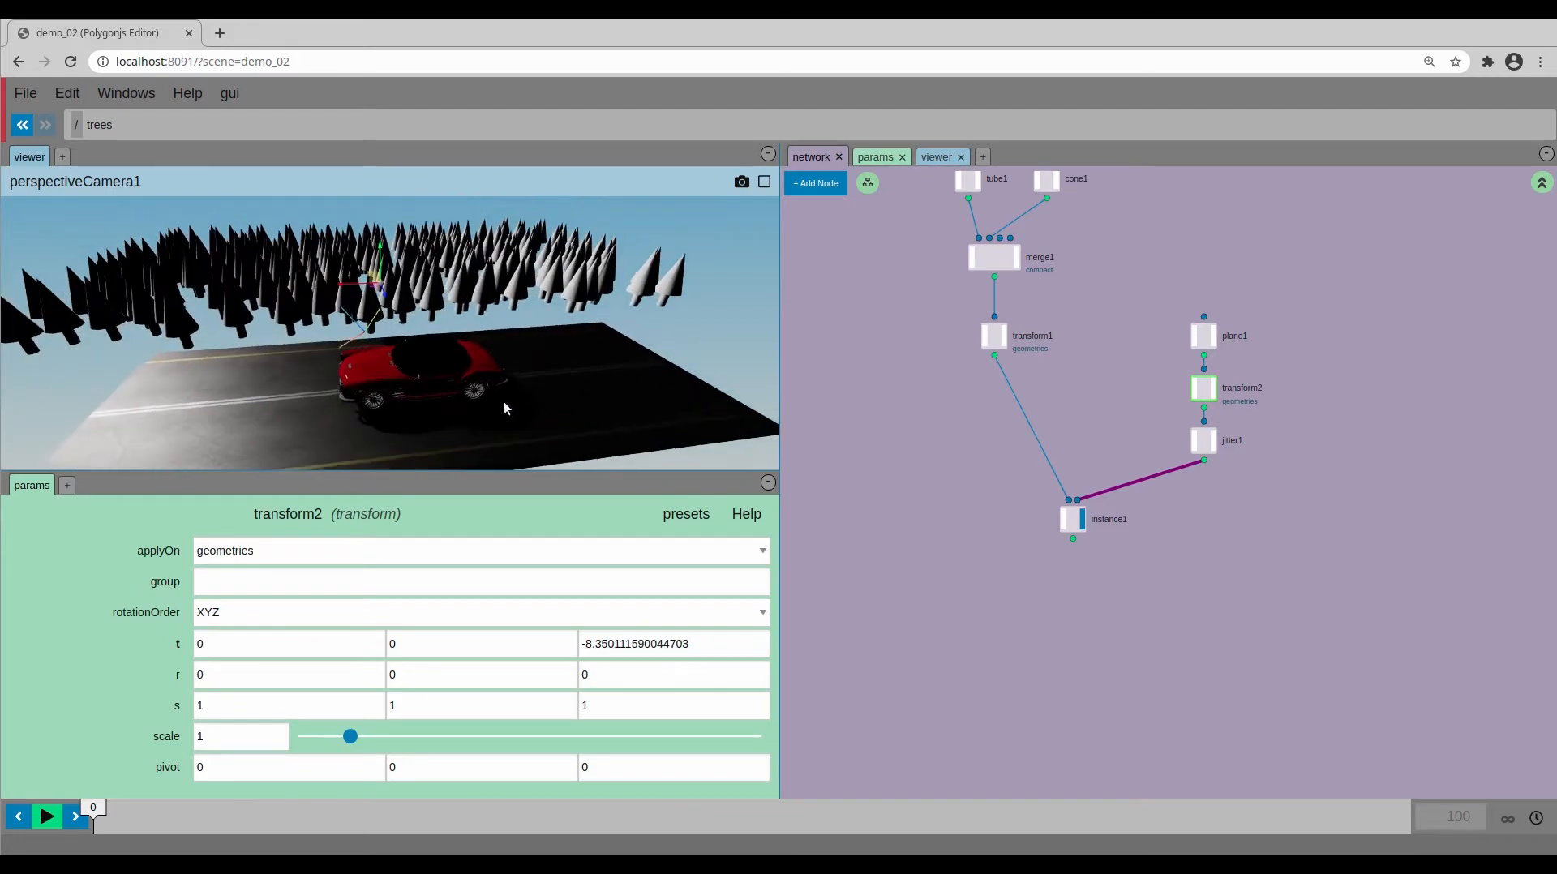
- Make room above instance1 and insert an attribCreate node between jitter1 and instance1's second input
drag(1070, 522, 1069, 547)
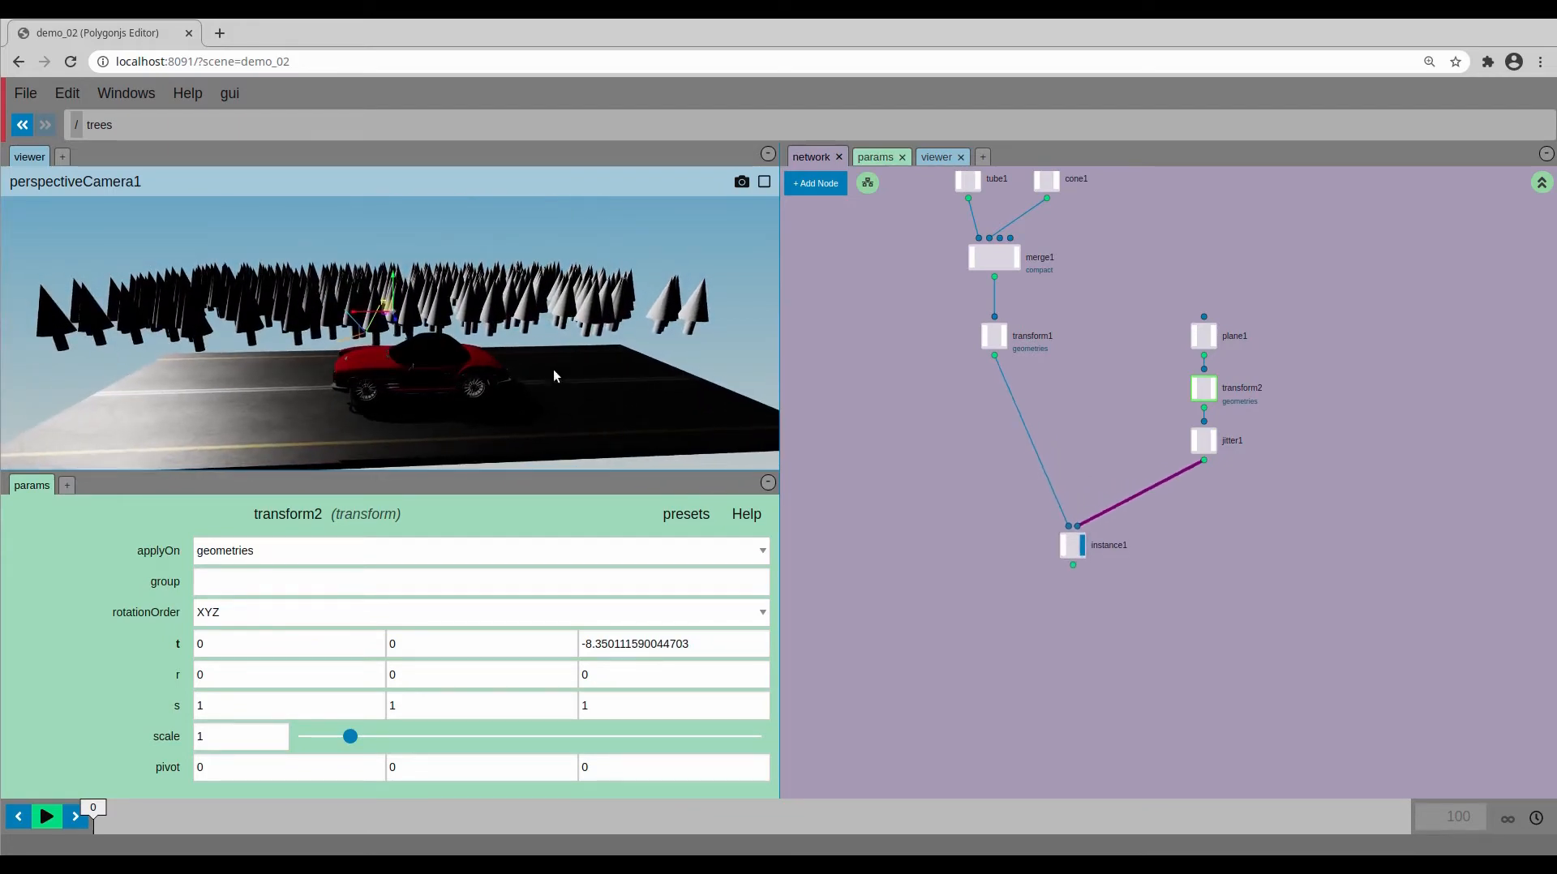
drag(556, 375, 552, 387)
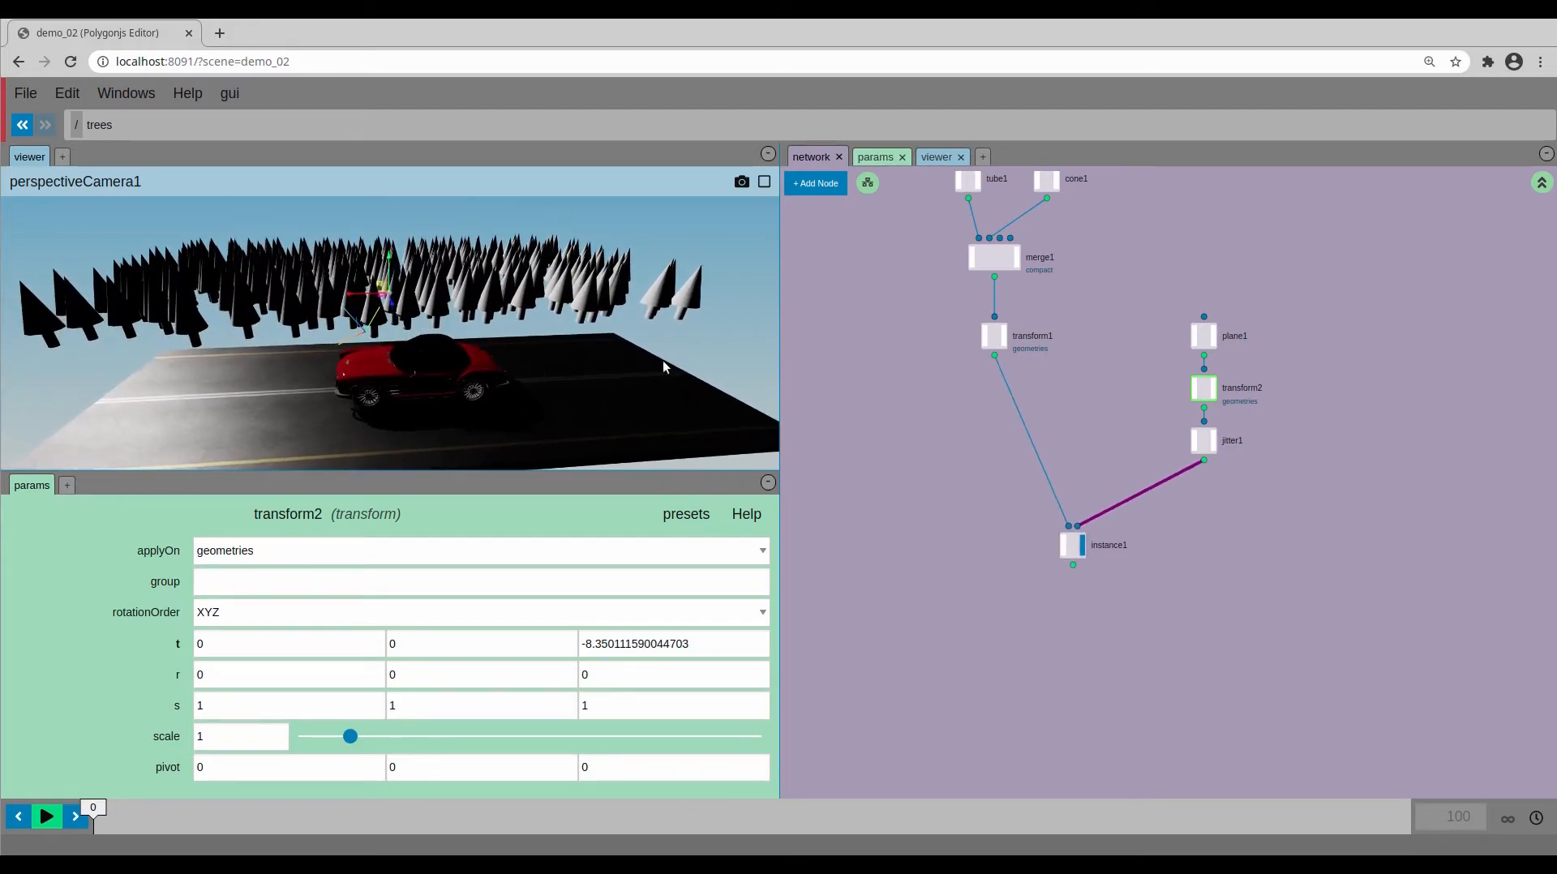
middle_drag(1118, 466, 1111, 444)
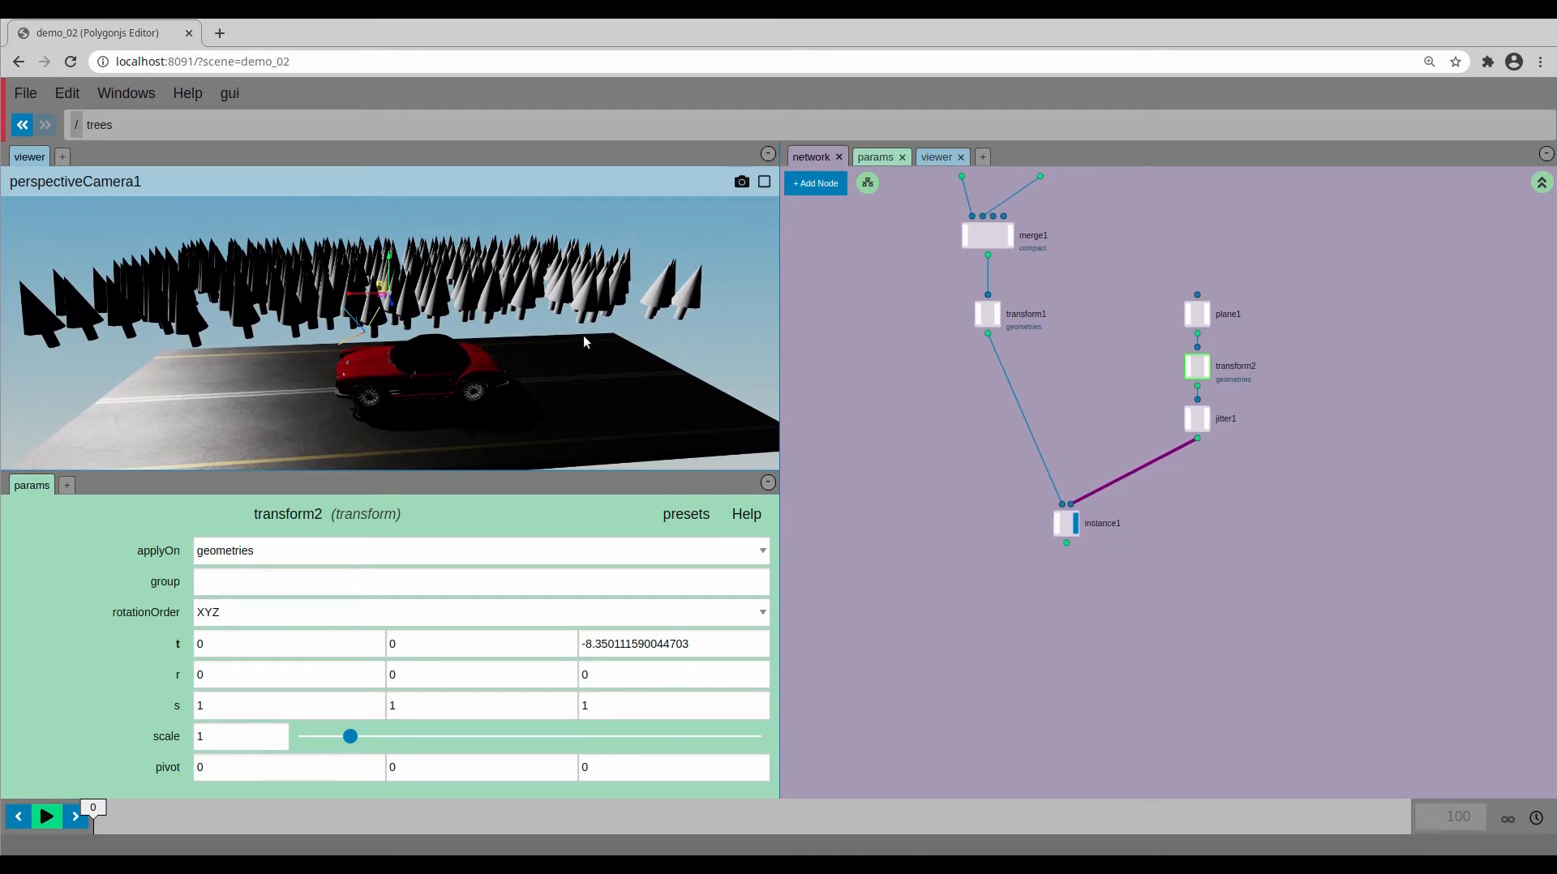
drag(585, 335, 599, 339)
middle_drag(1145, 472, 1126, 445)
key(Tab)
text(att)
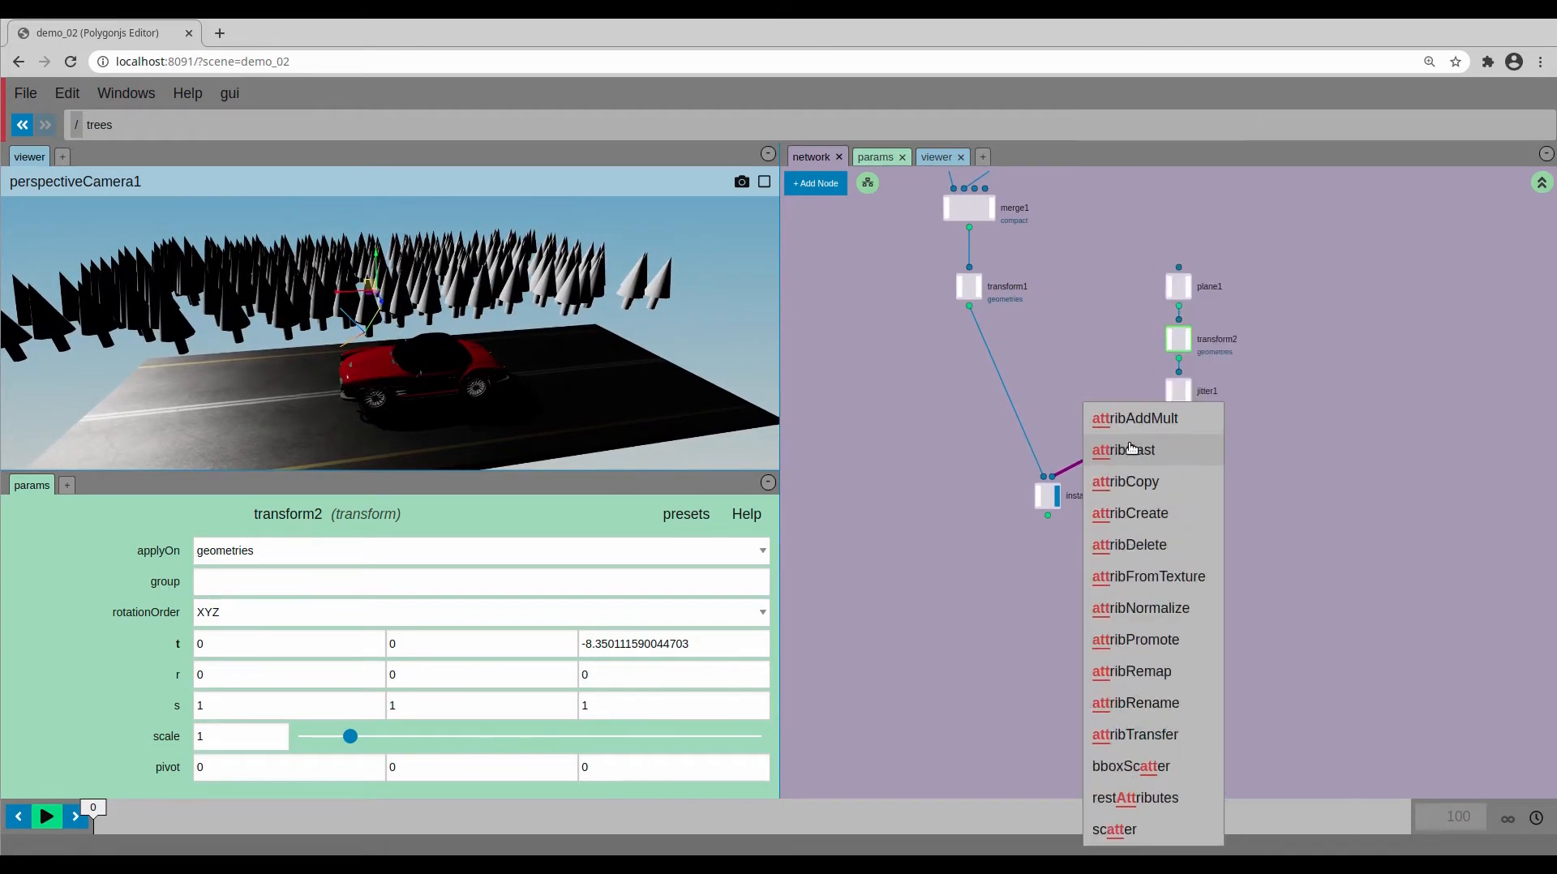
key(Down)
key(Down)
key(Return)
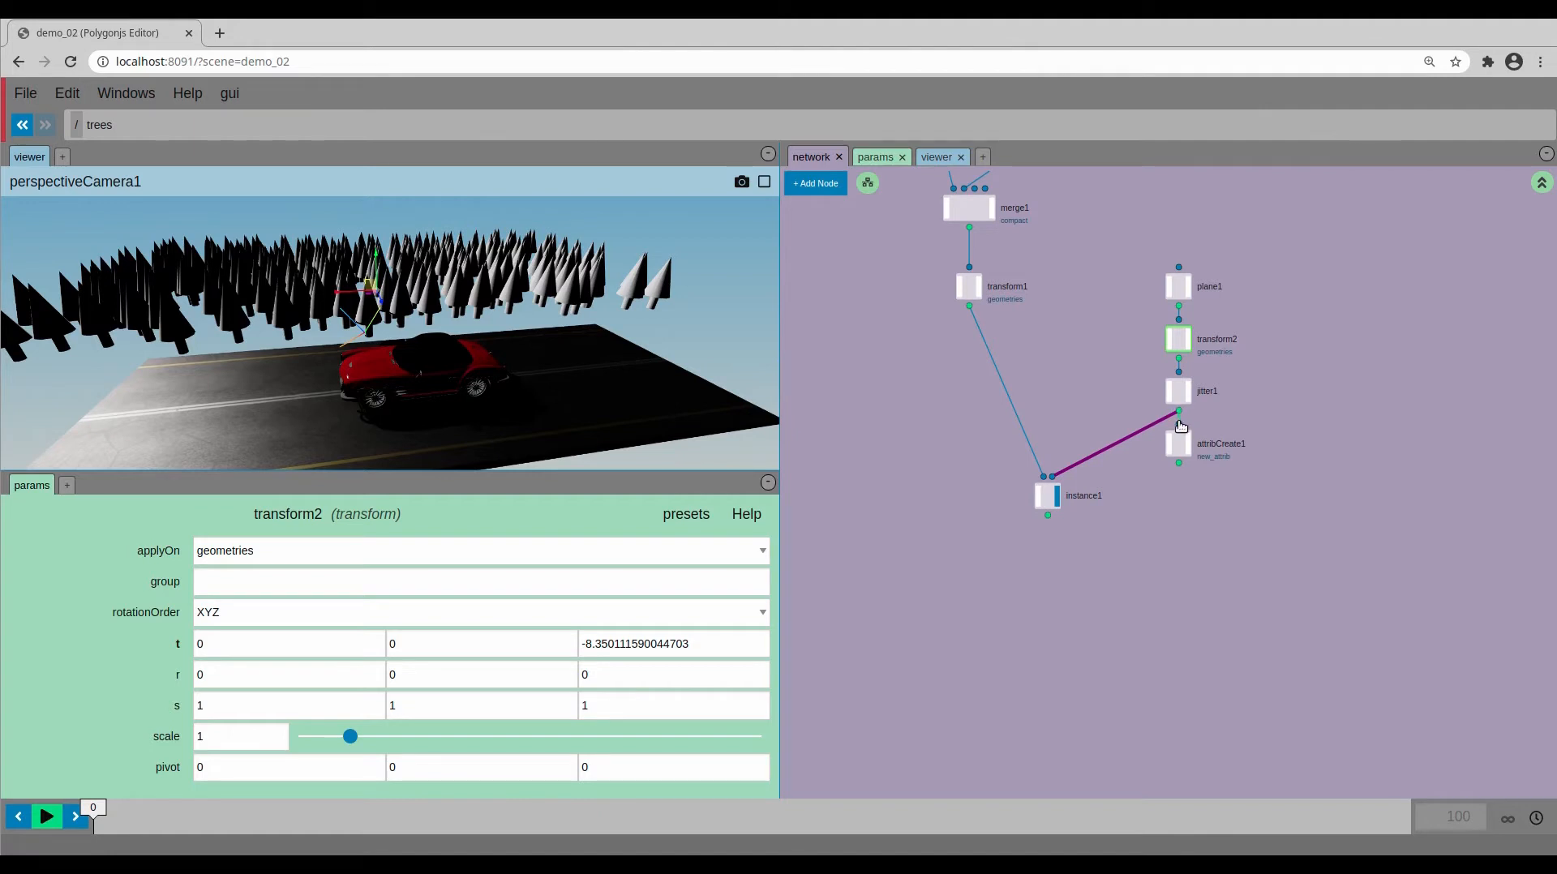
drag(1057, 497, 1052, 479)
- Name attribCreate1's attribute pscale and set its value1 to 0.82
click(1178, 443)
click(418, 649)
double_click(418, 649)
text(pscale)
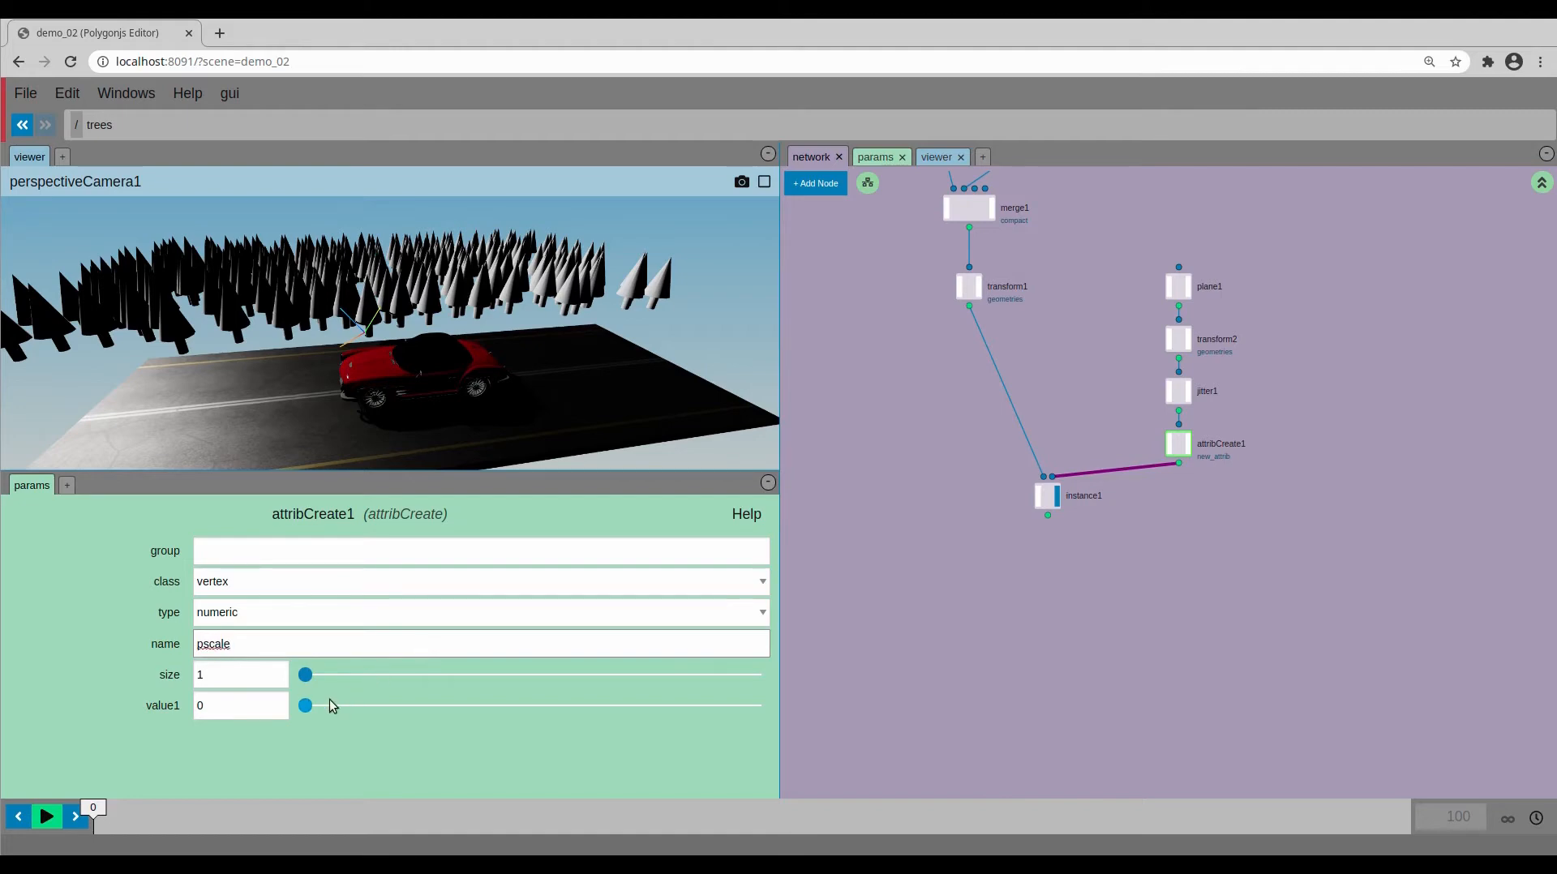
drag(329, 699, 674, 712)
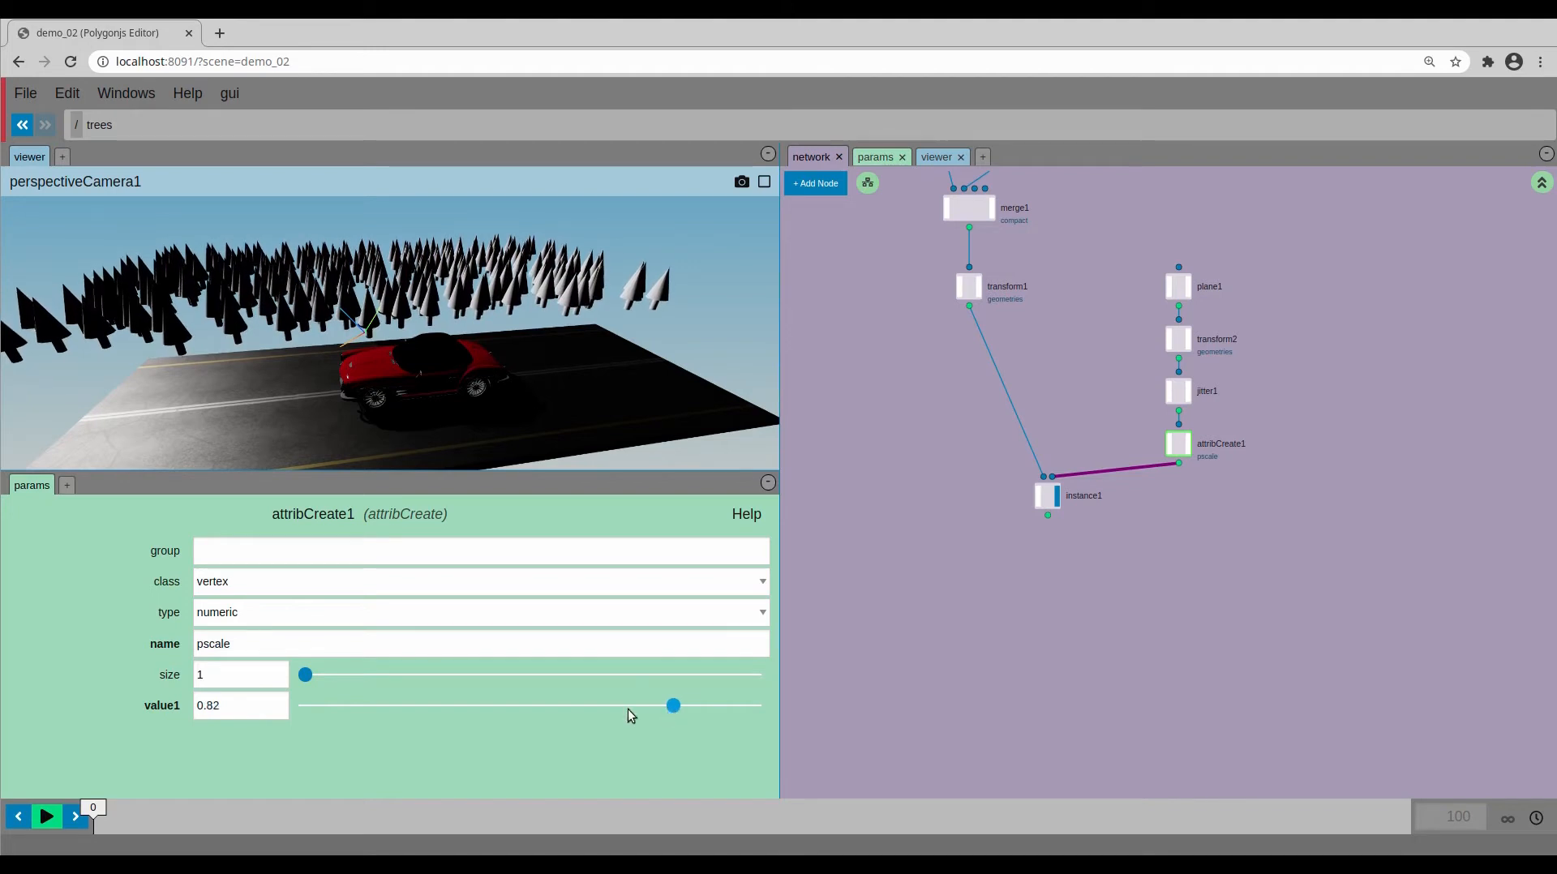
click(268, 704)
text(0.5)
text( + rand(@ptnum)
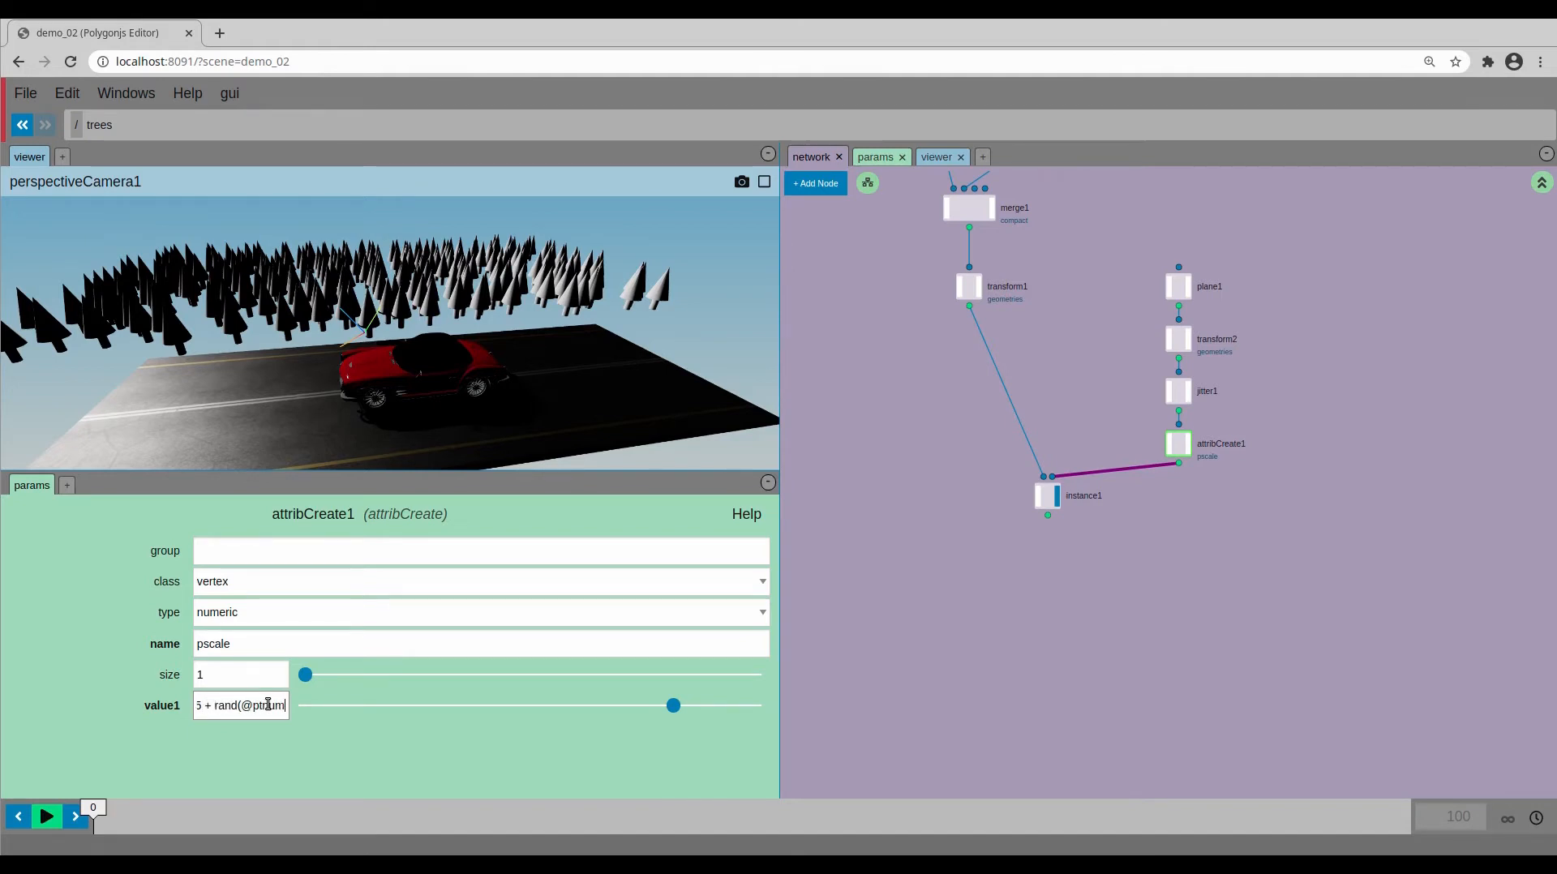
drag(1042, 438, 1050, 411)
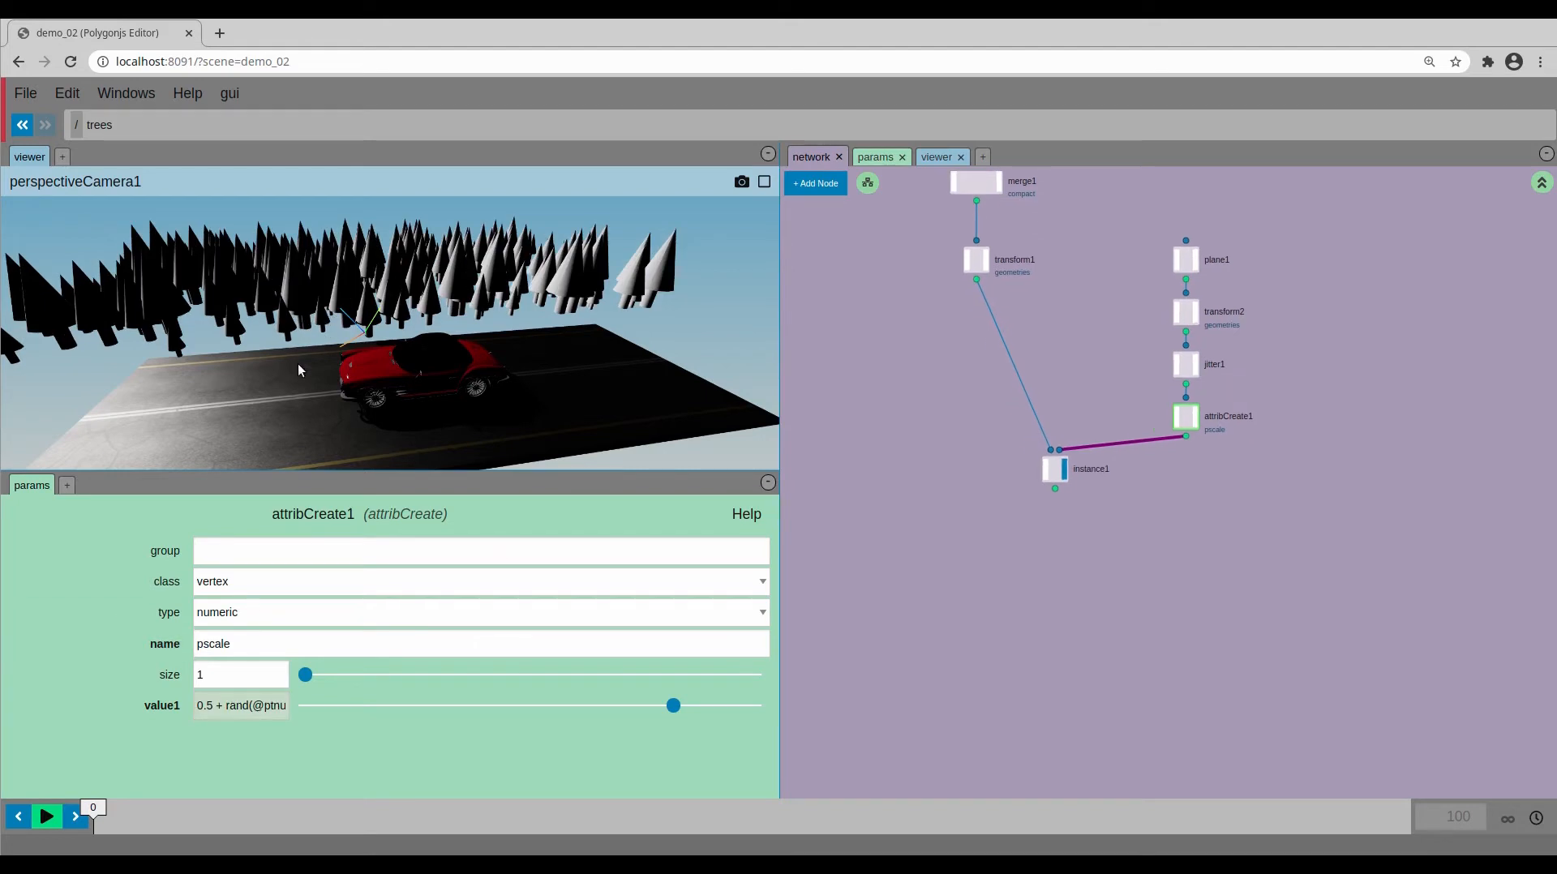
drag(298, 370, 260, 381)
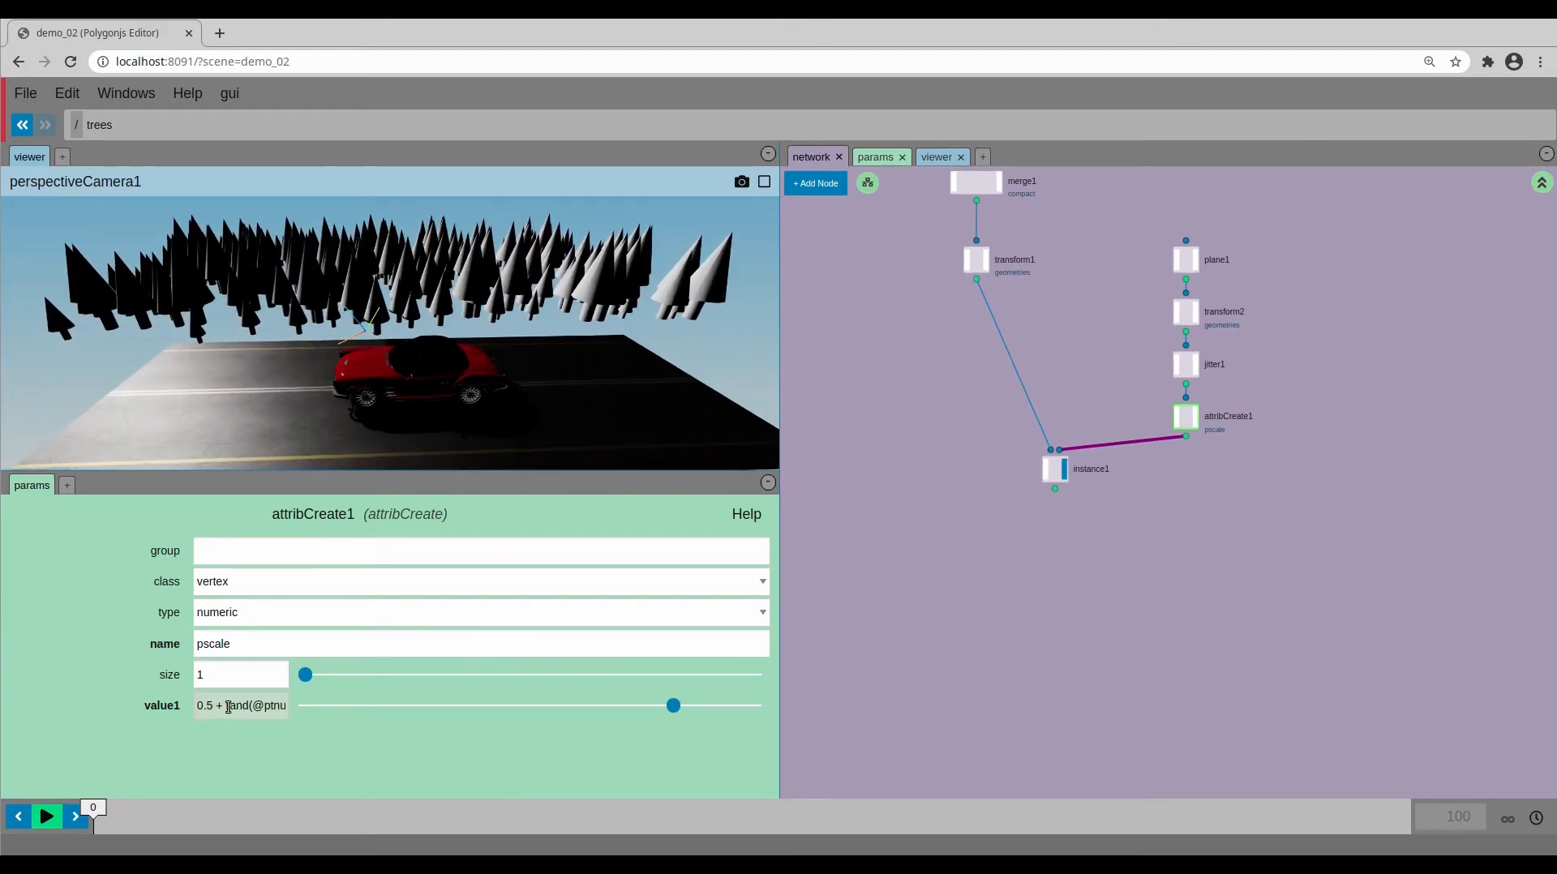
drag(384, 337, 522, 340)
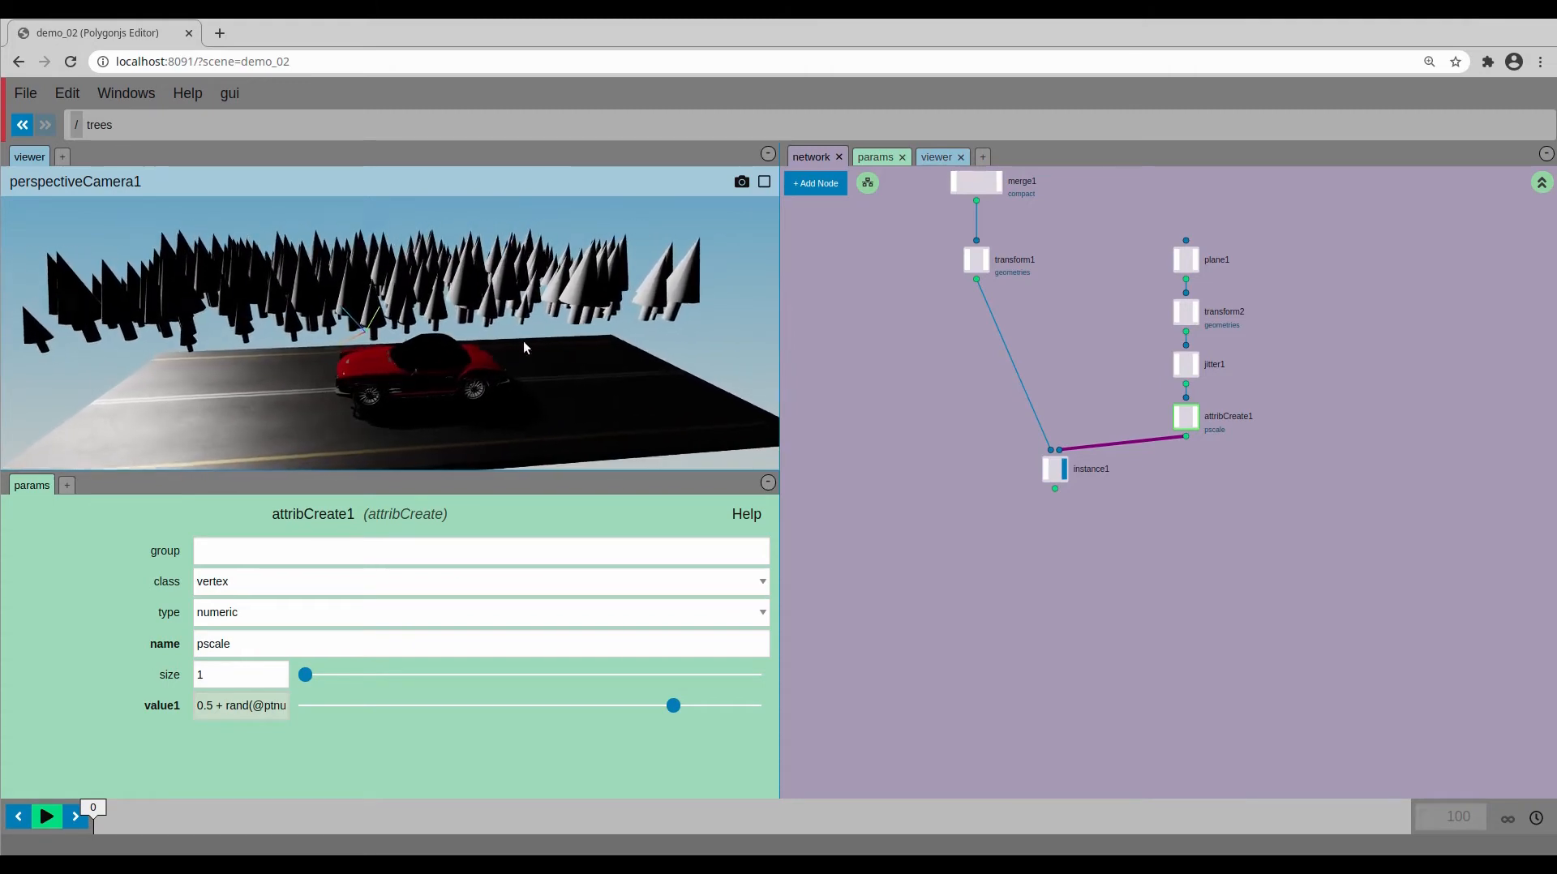
drag(1023, 538, 1064, 569)
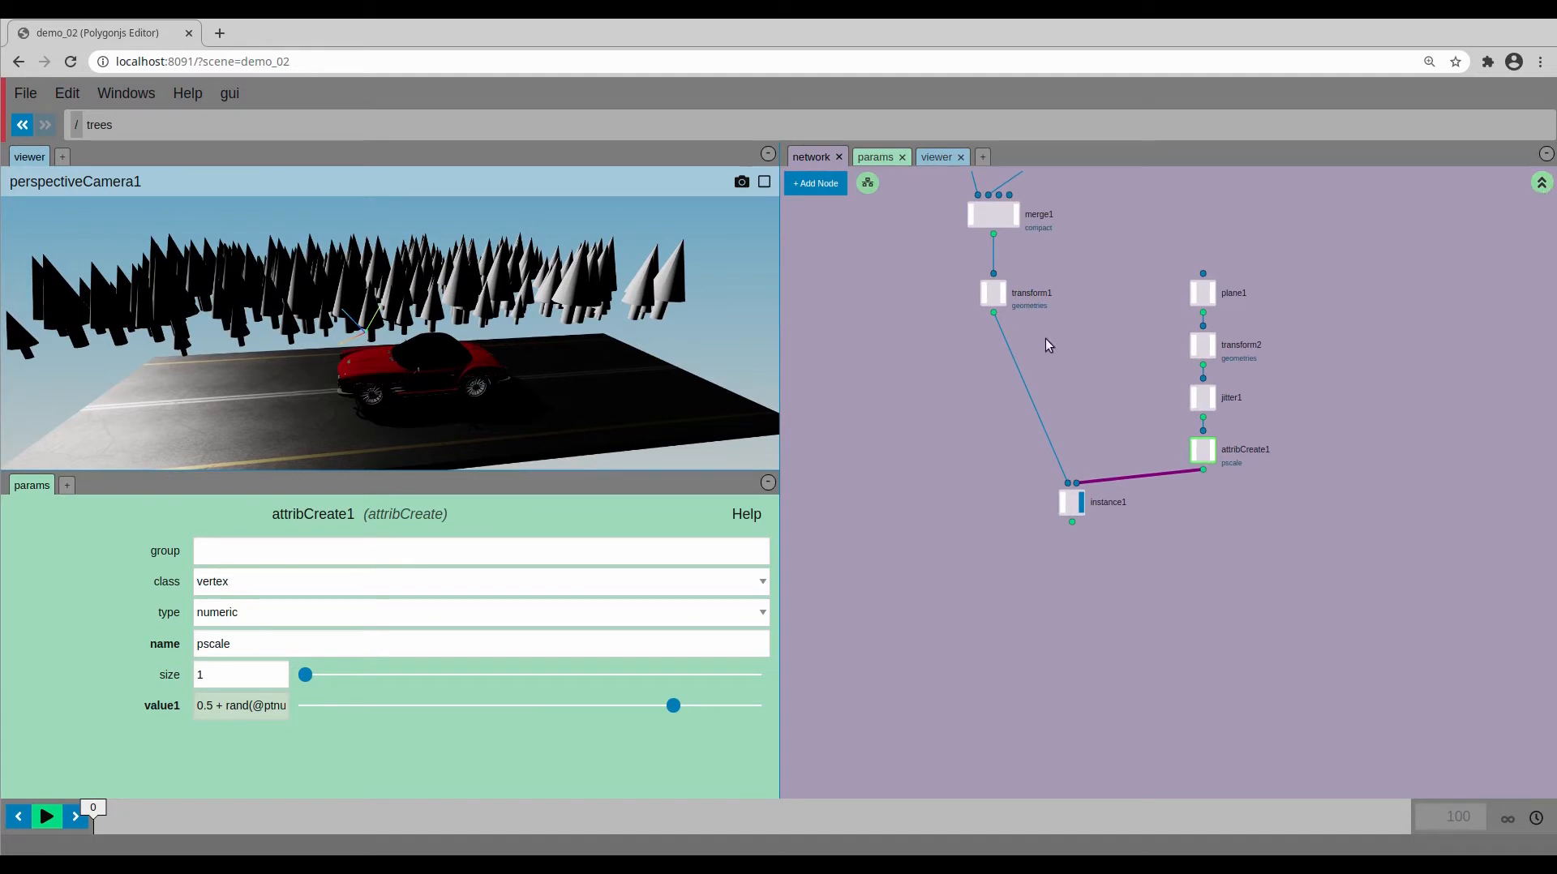
drag(568, 418, 528, 431)
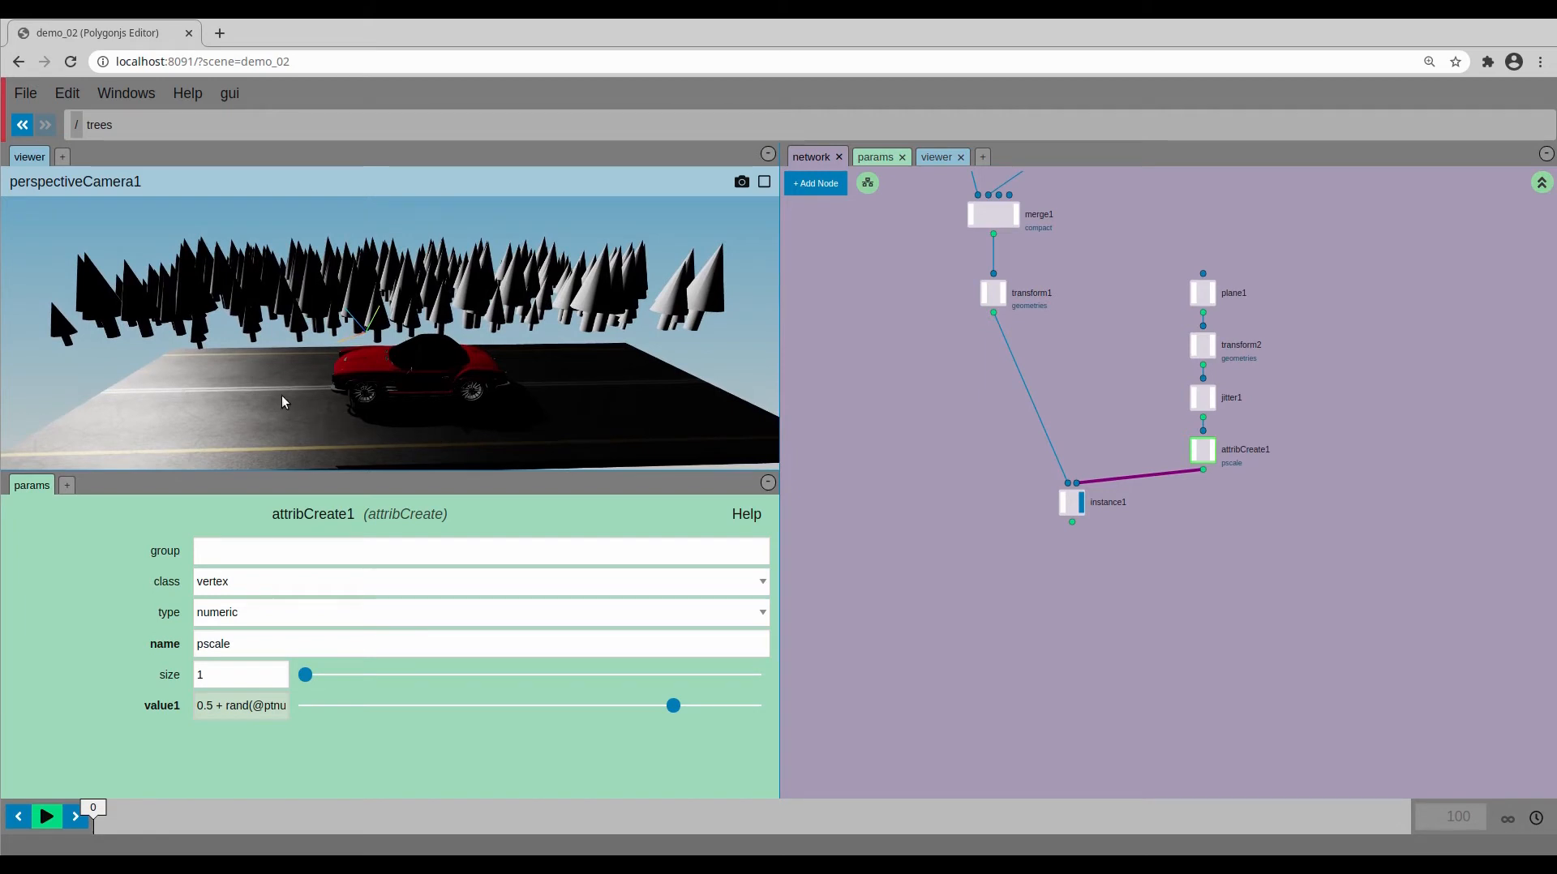
- Enable ttransform on the image_ROAD node in copNetwork1 and shift its first offset value to about -0.34
click(1541, 183)
click(971, 557)
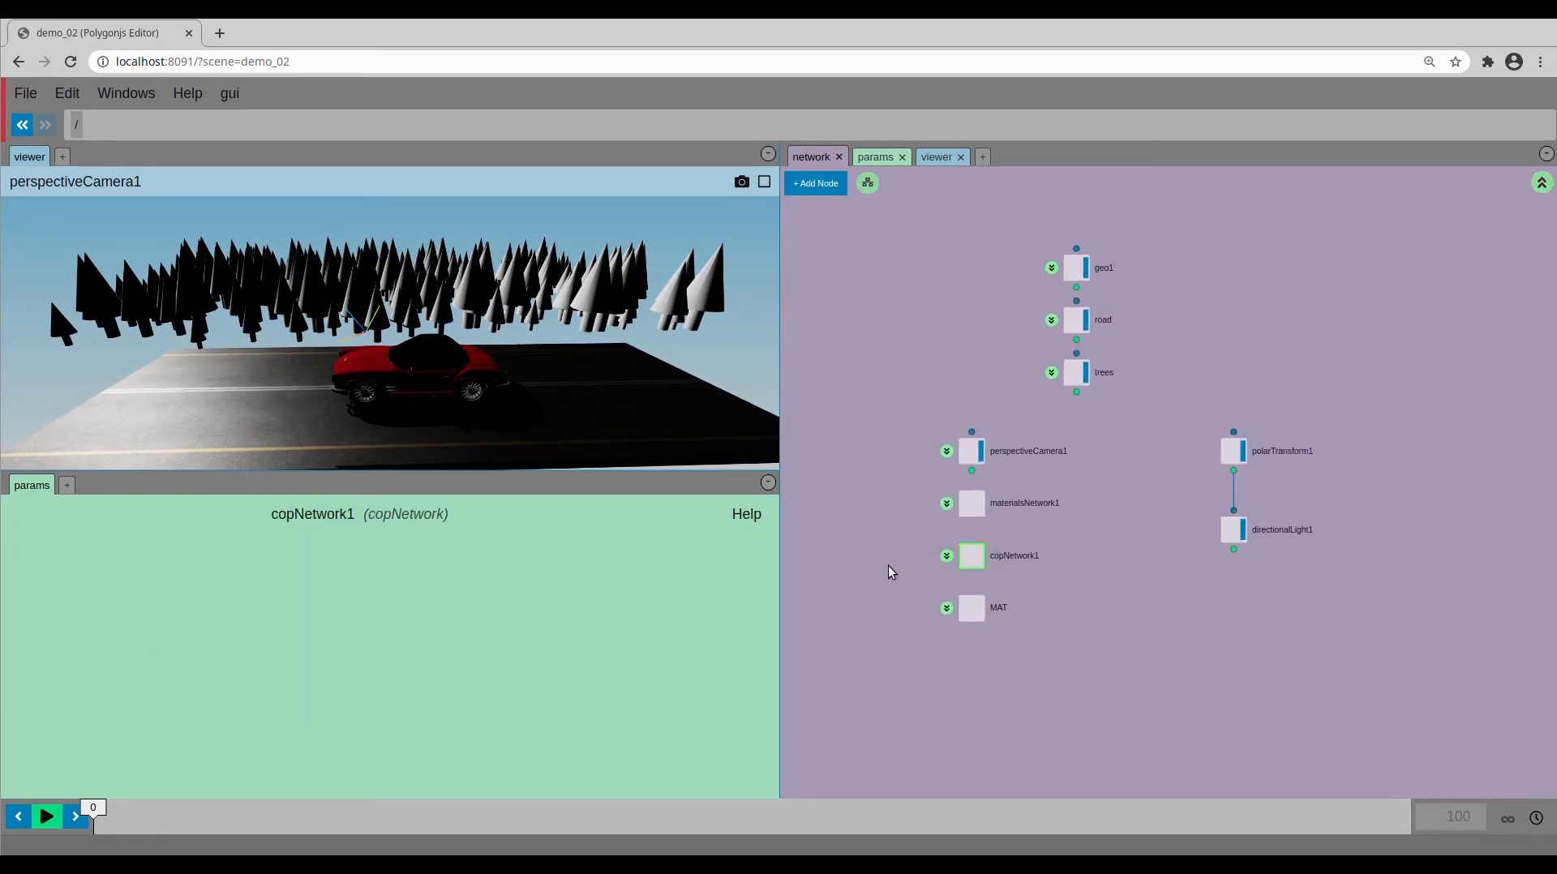
click(946, 557)
scroll(441, 663, down, 5)
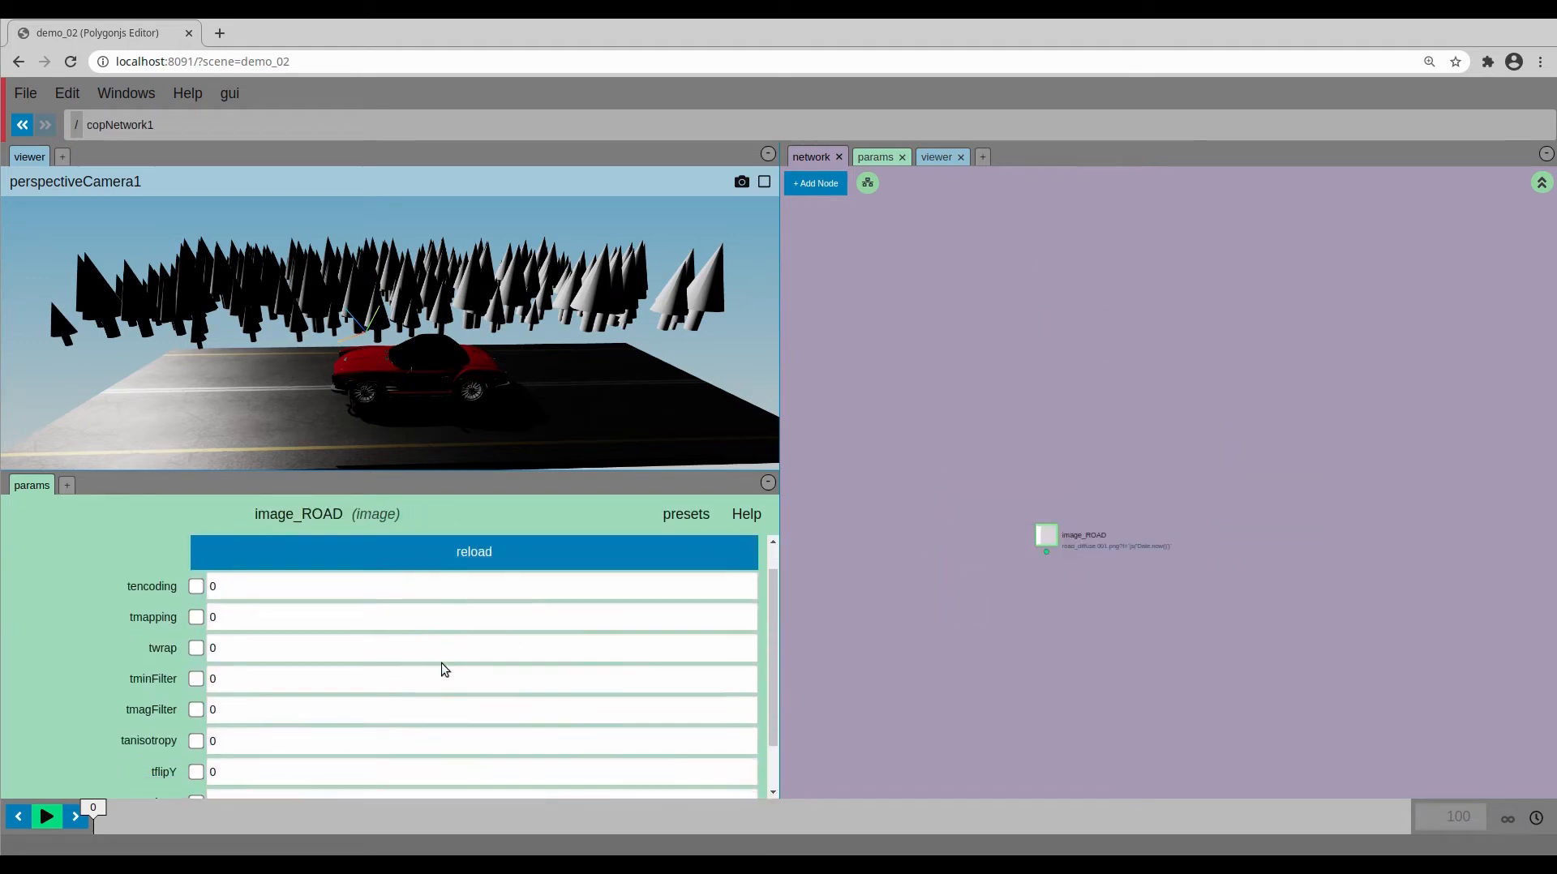
click(201, 749)
scroll(248, 738, down, 2)
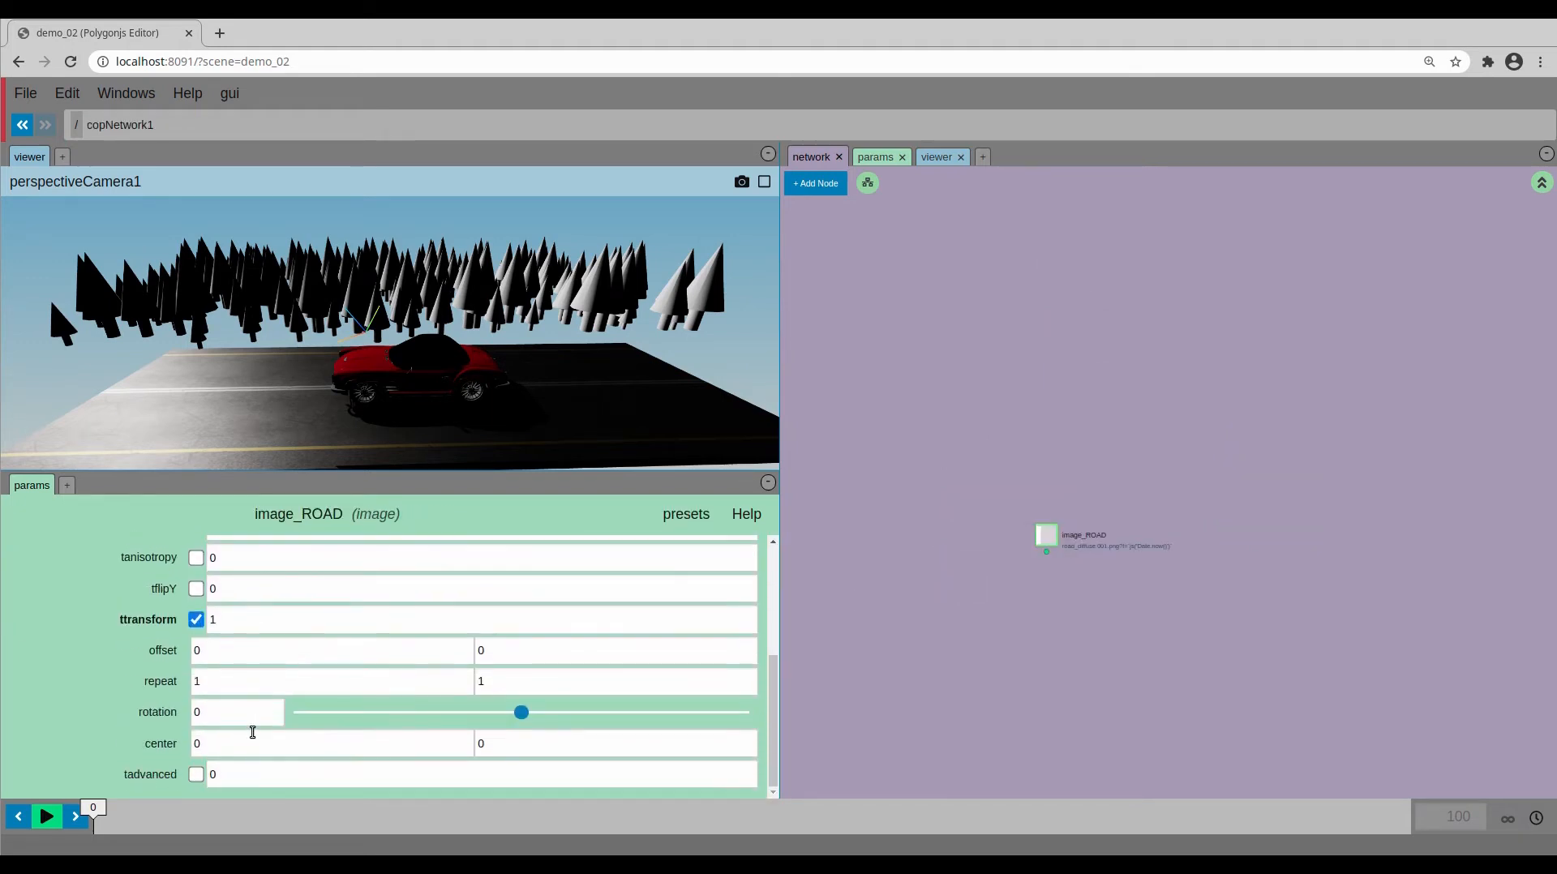
middle_drag(236, 659, 273, 695)
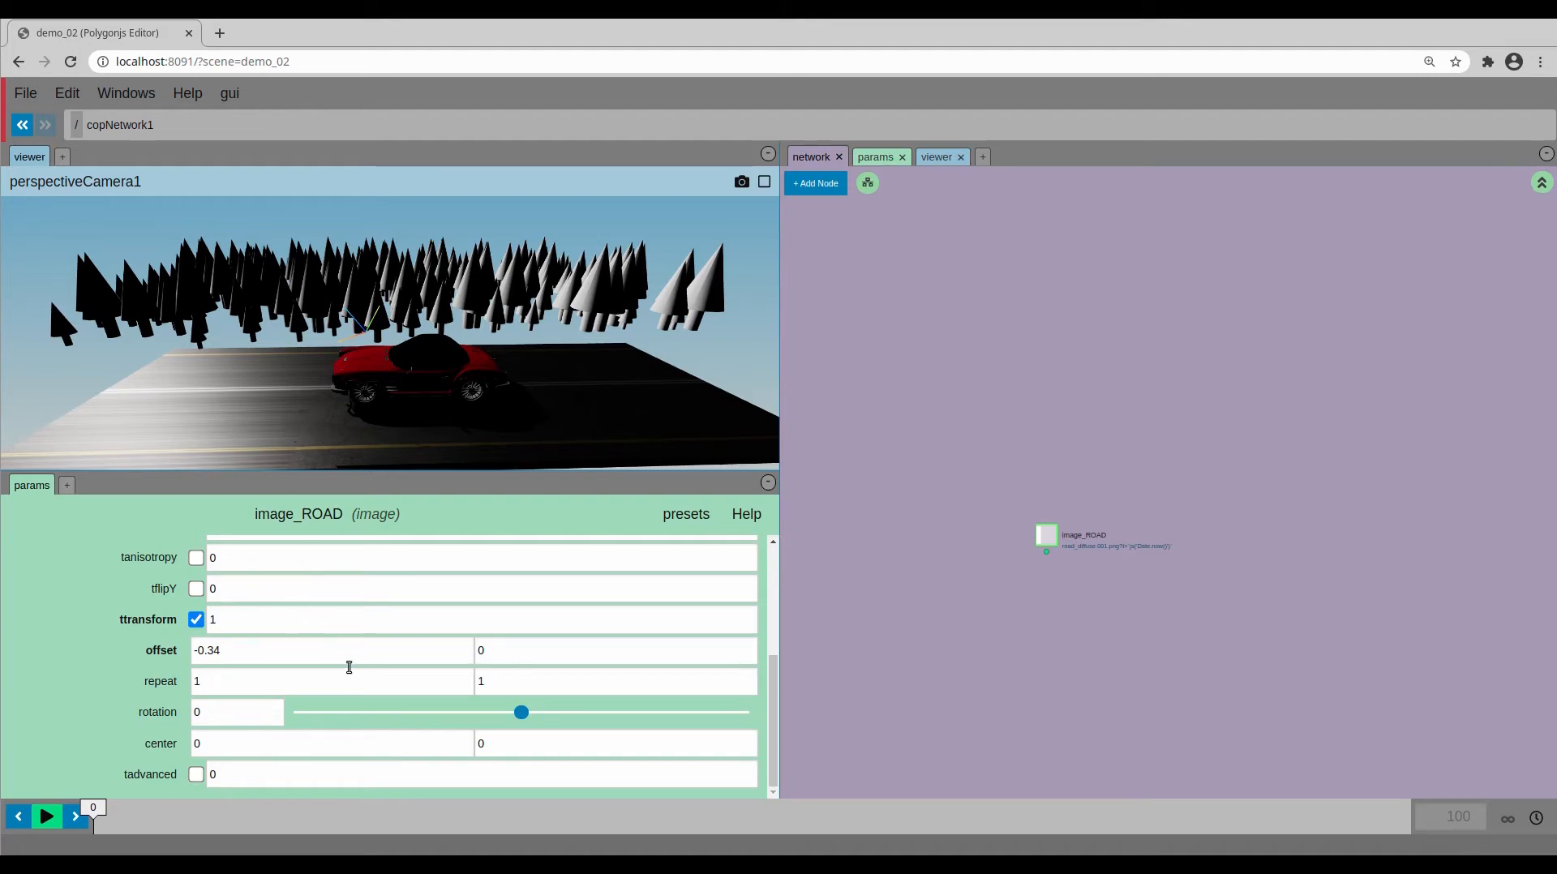
- Enable twrap on image_ROAD with RepeatWrapping in both directions and check the road texture in the scene
scroll(318, 656, up, 2)
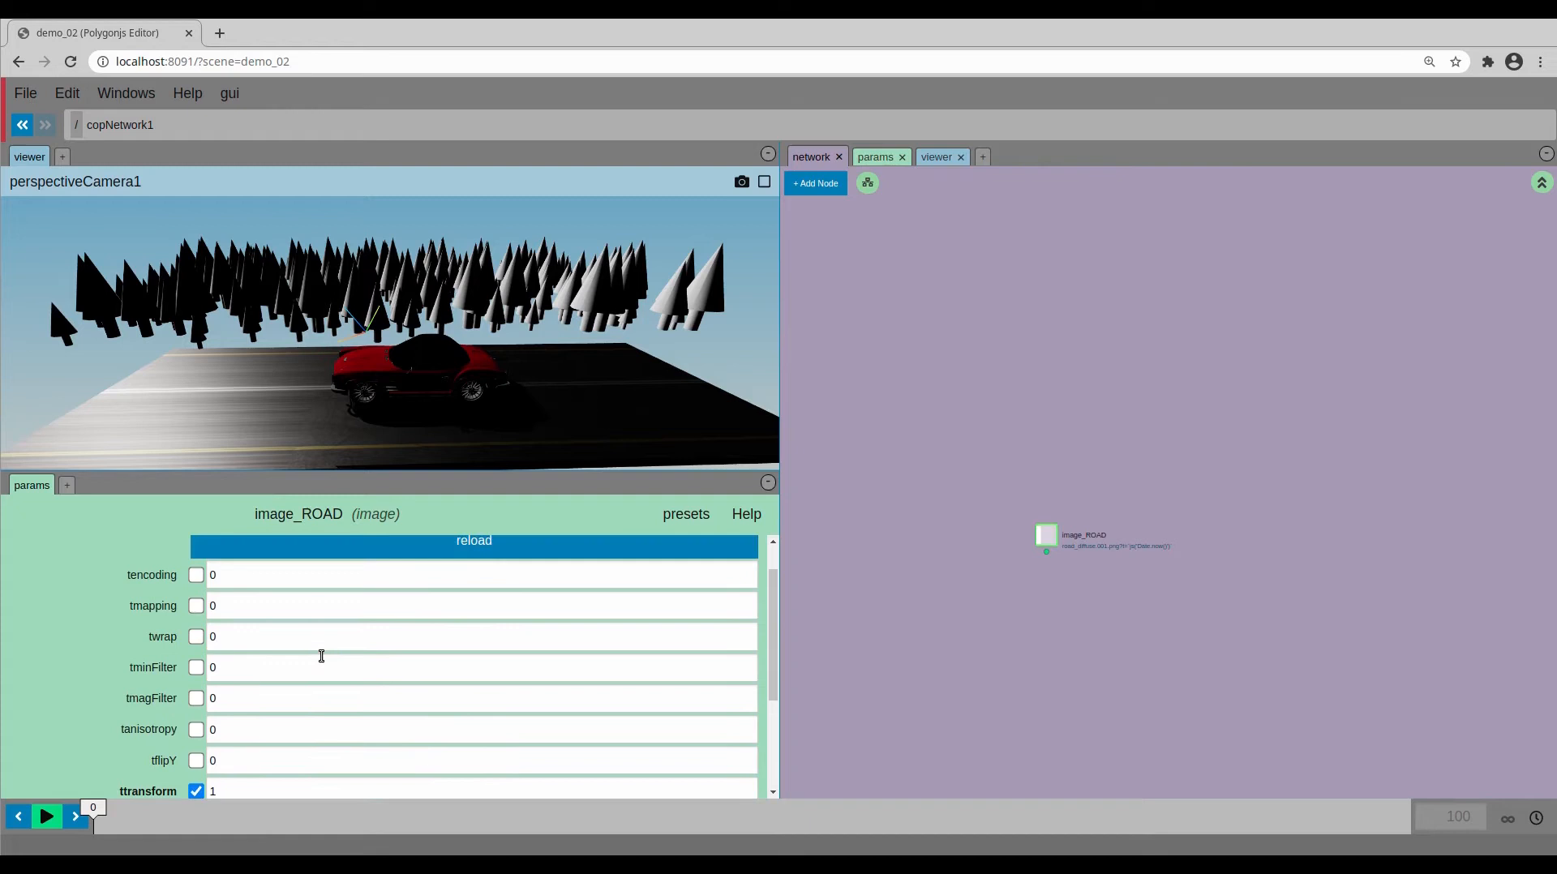
click(197, 638)
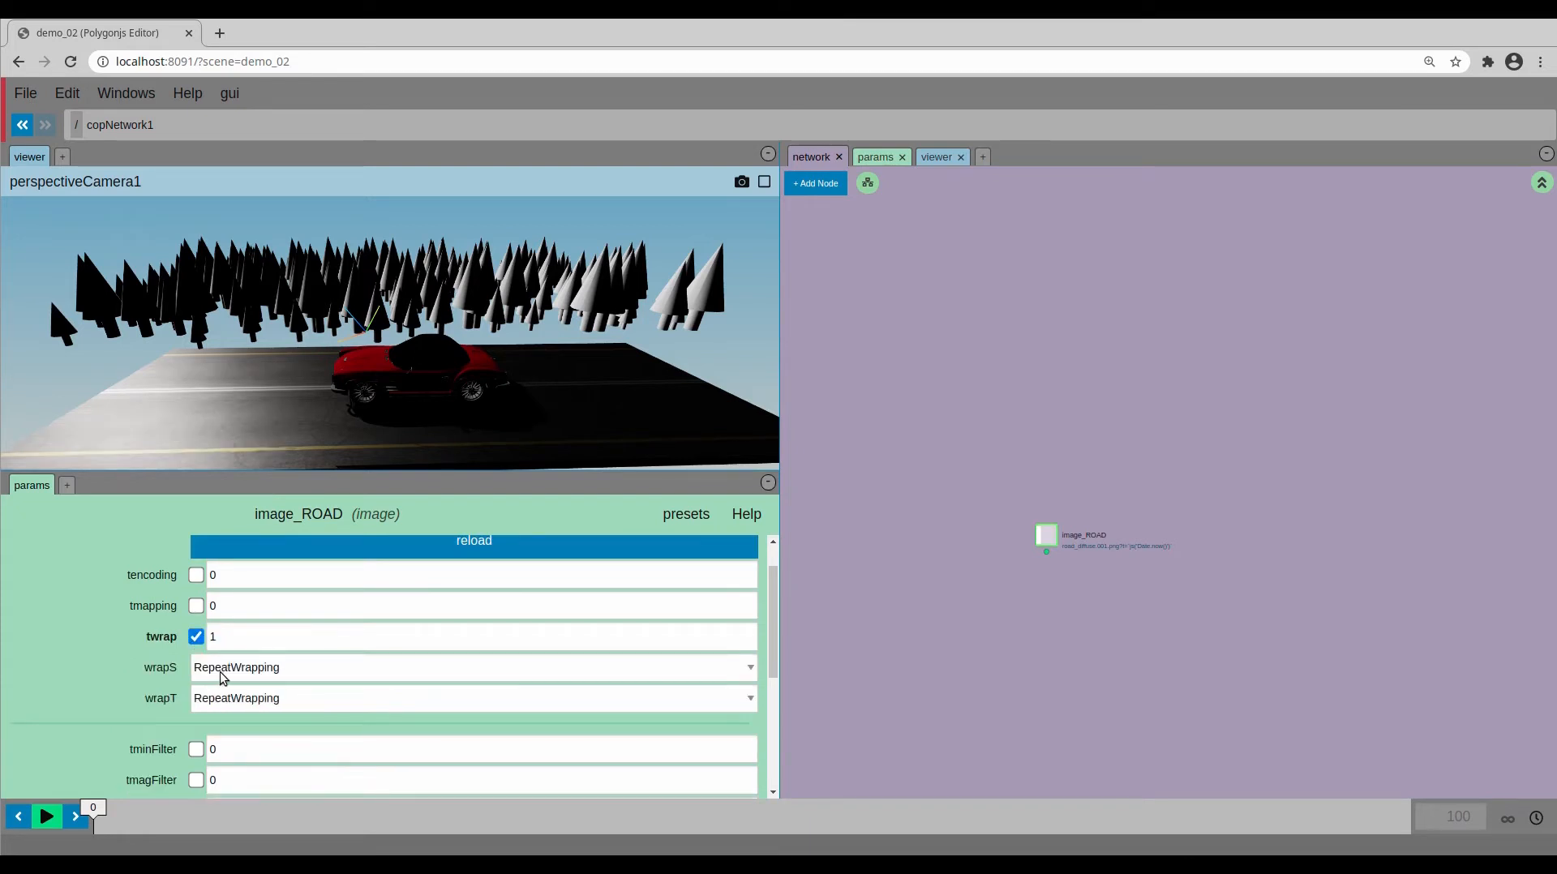
drag(327, 420, 321, 424)
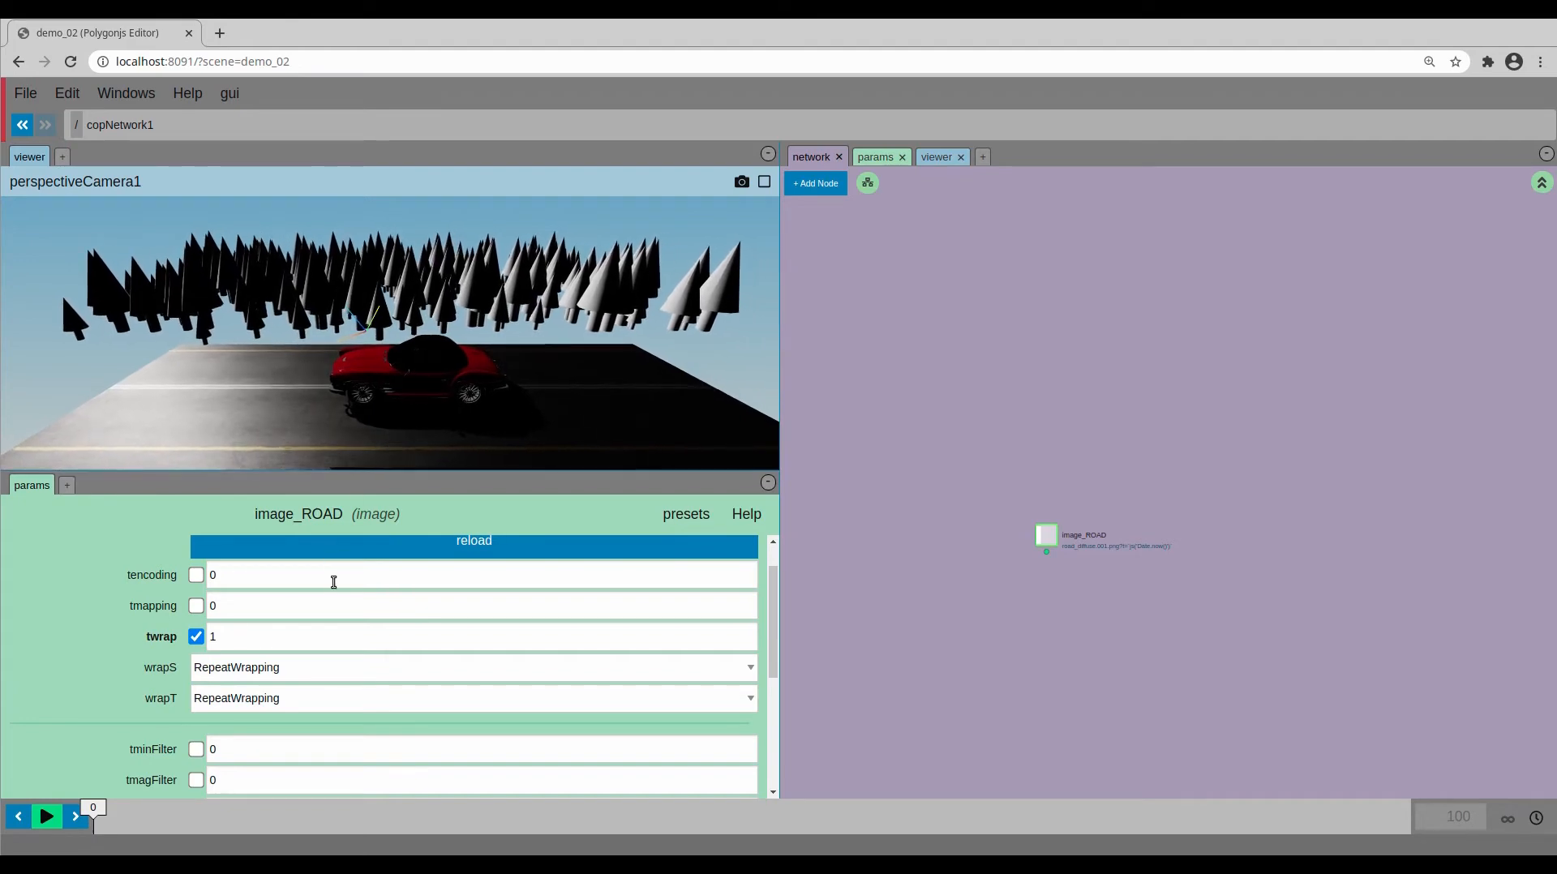
- Animate the road texture by setting image_ROAD's first offset value to the expression $T, and preview the playback
scroll(358, 635, down, 3)
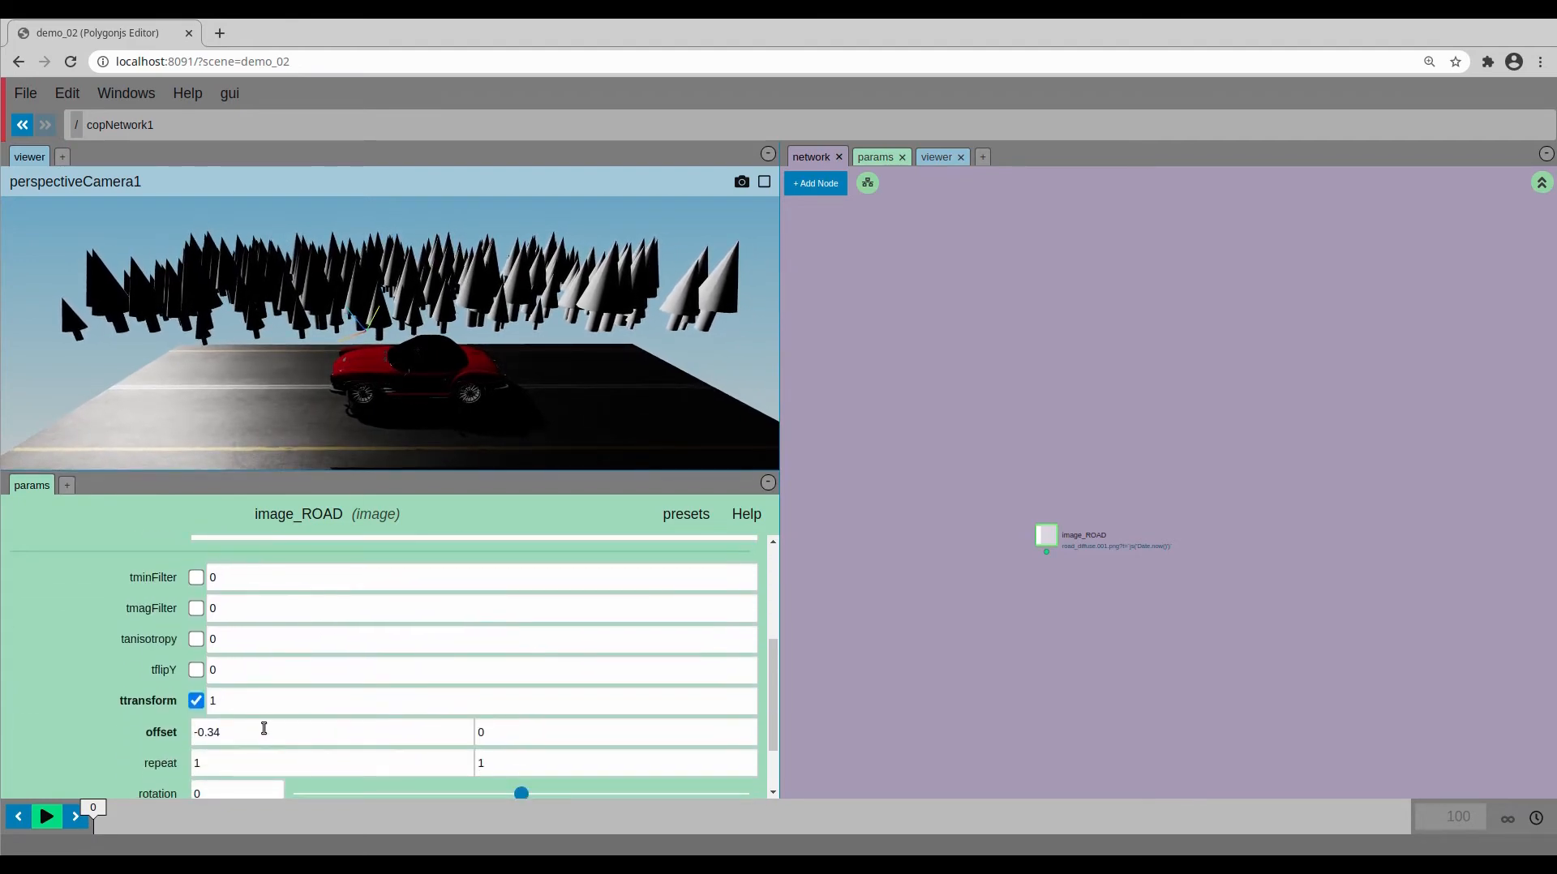
middle_drag(276, 731, 353, 774)
triple_click(290, 731)
text($T)
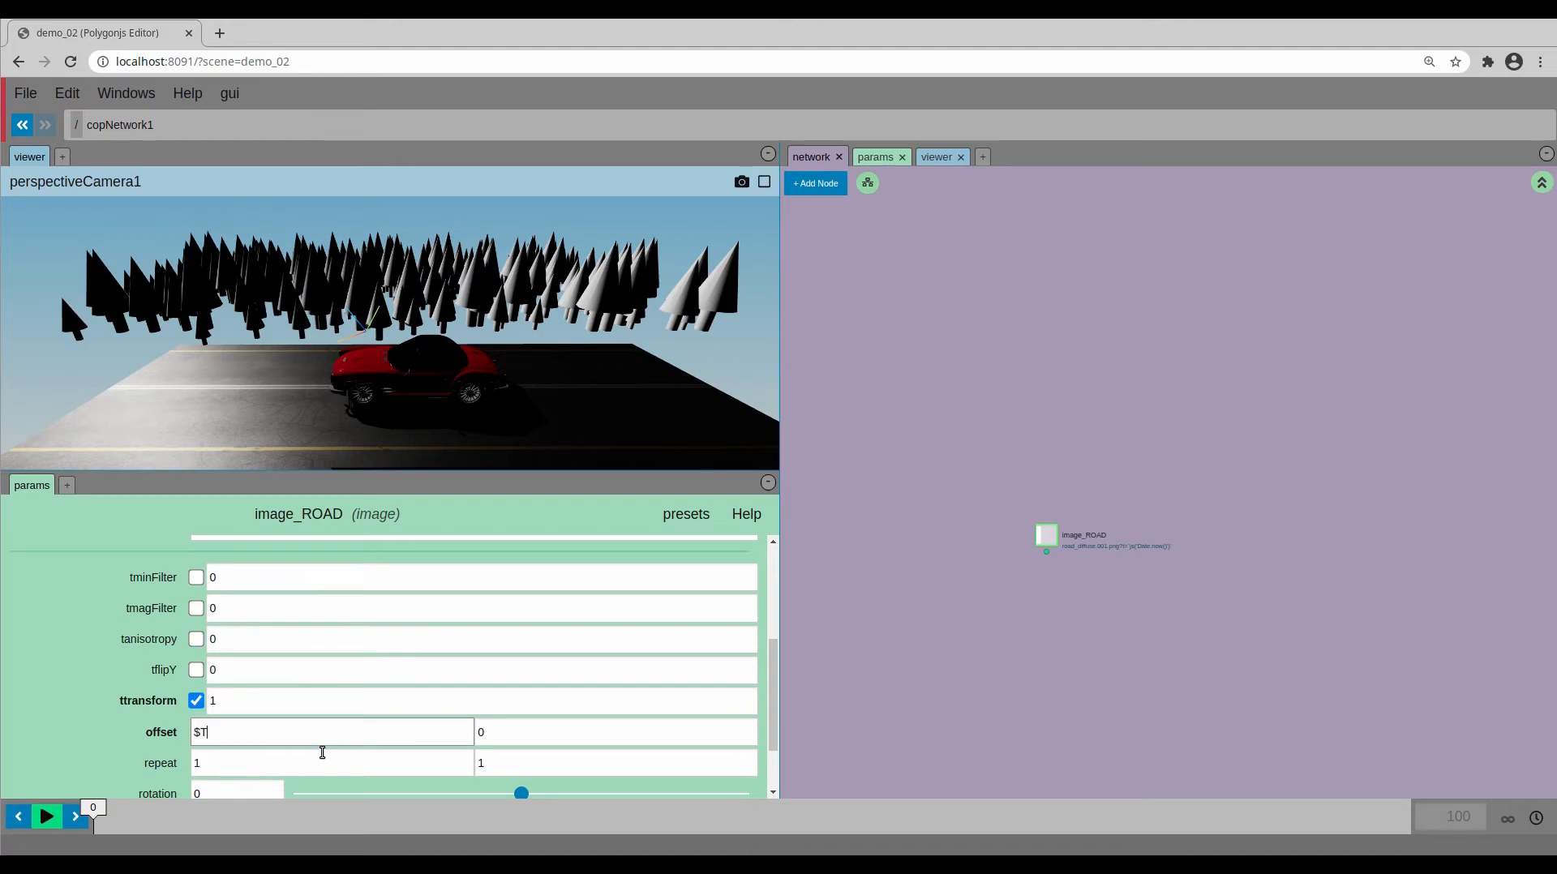
key(Return)
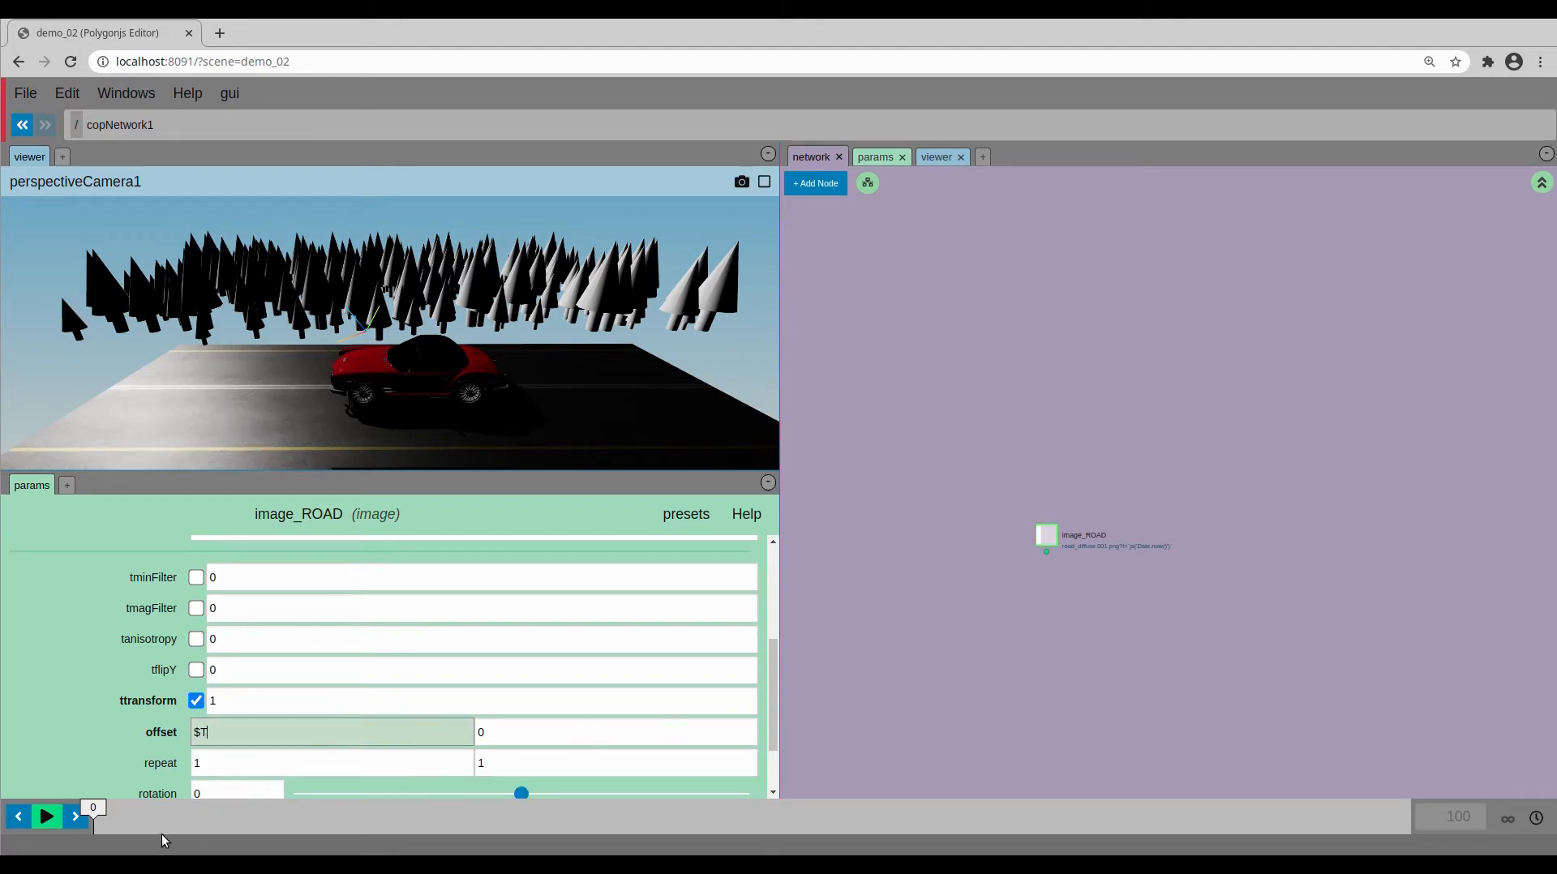
mouse_move(134, 819)
mouse_down()
mouse_move(570, 833)
mouse_move(198, 822)
mouse_move(265, 822)
mouse_up()
click(52, 815)
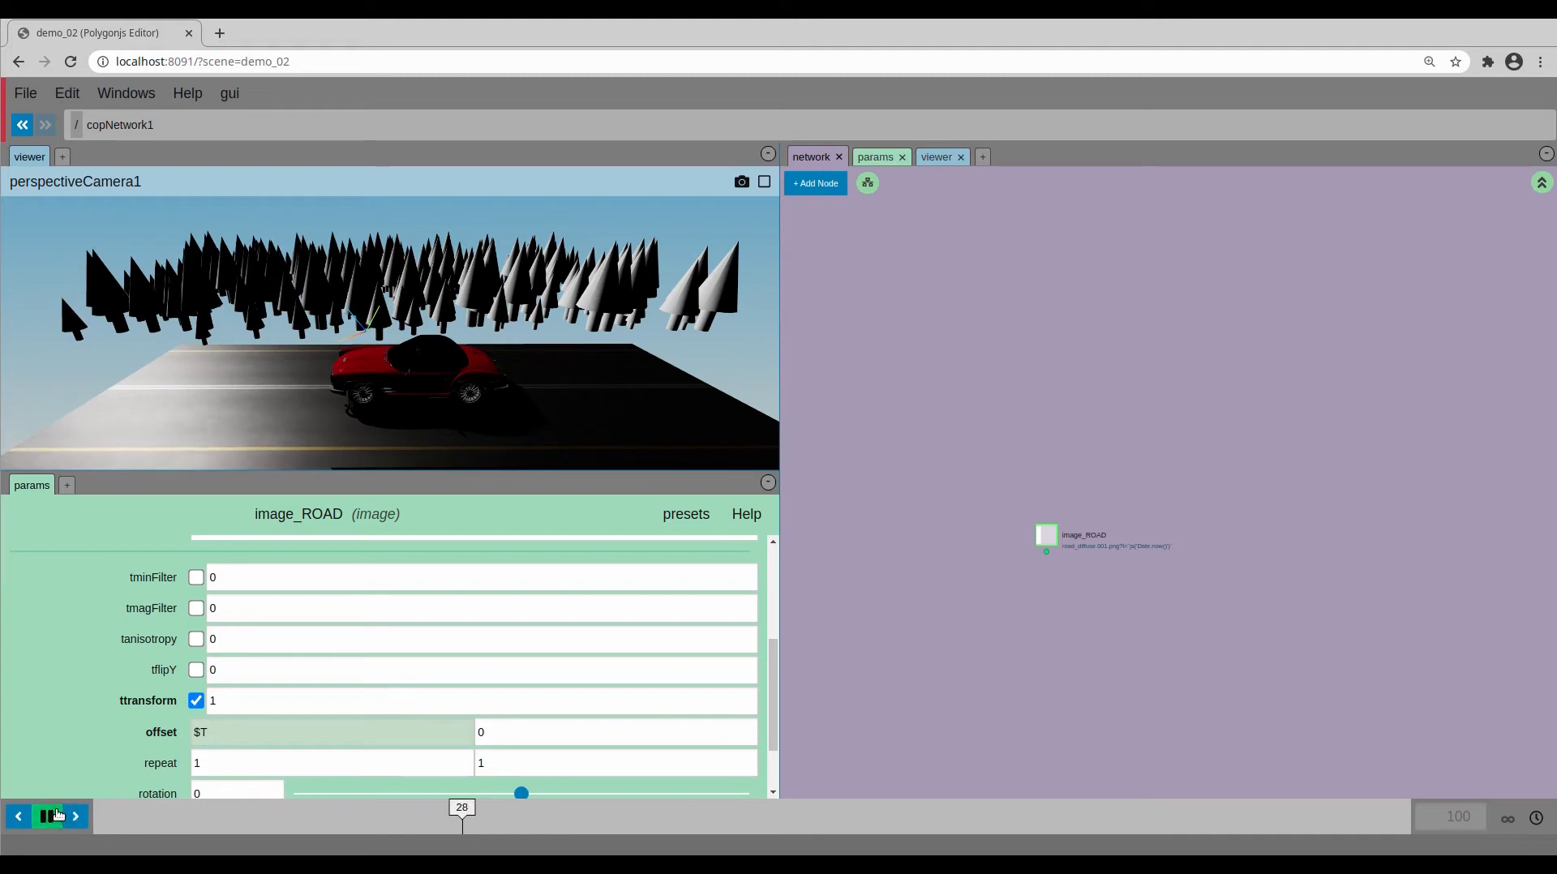
click(54, 819)
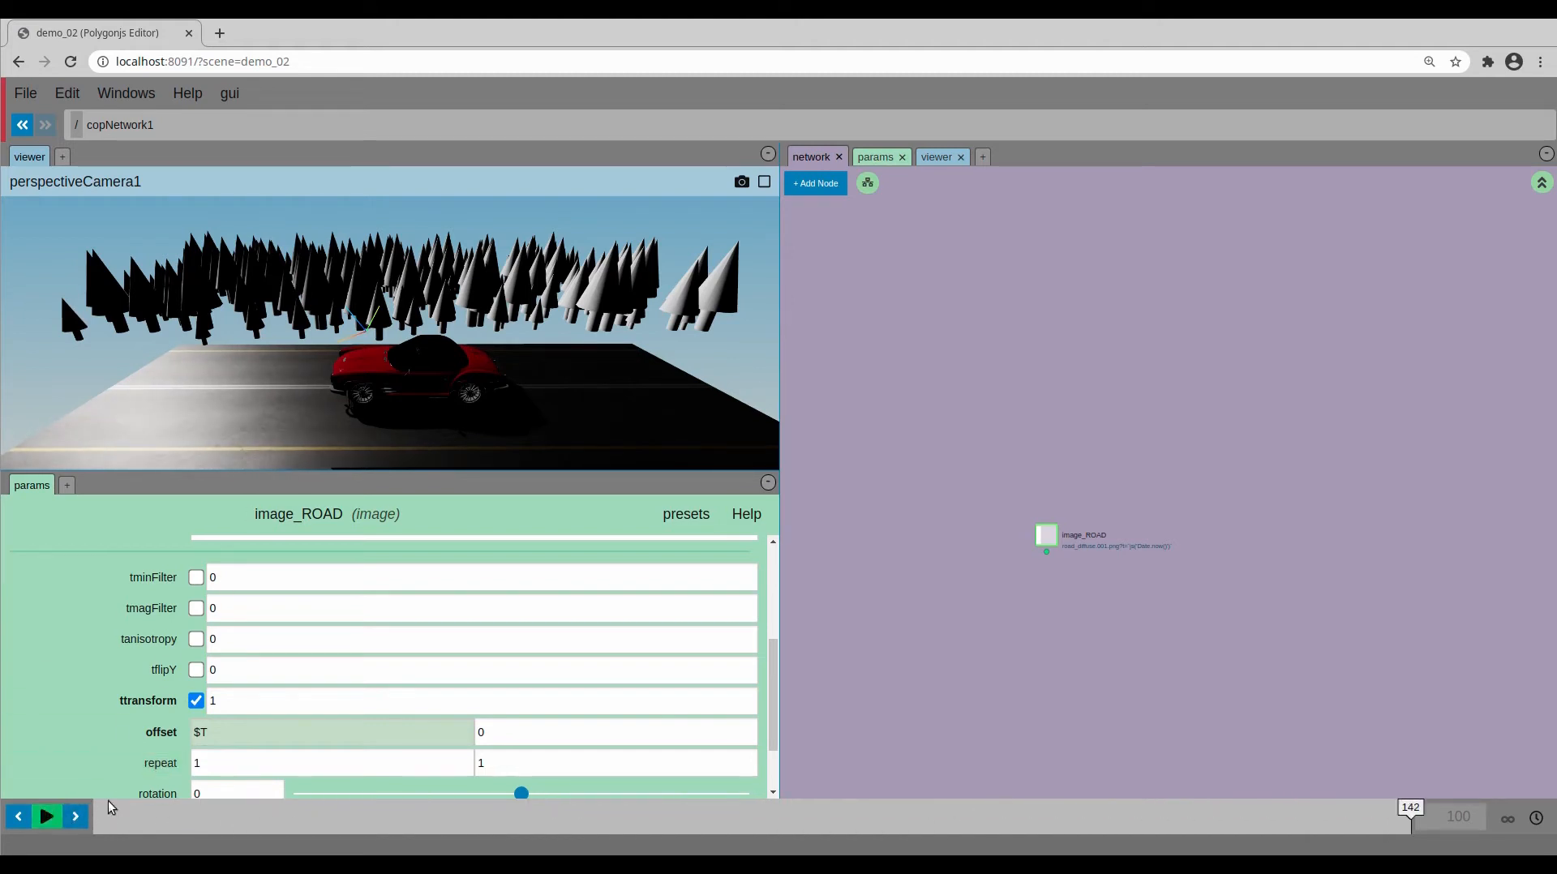
- Reverse and slow the road scrolling by changing the first offset expression to -0.2*$T, and preview it
click(197, 733)
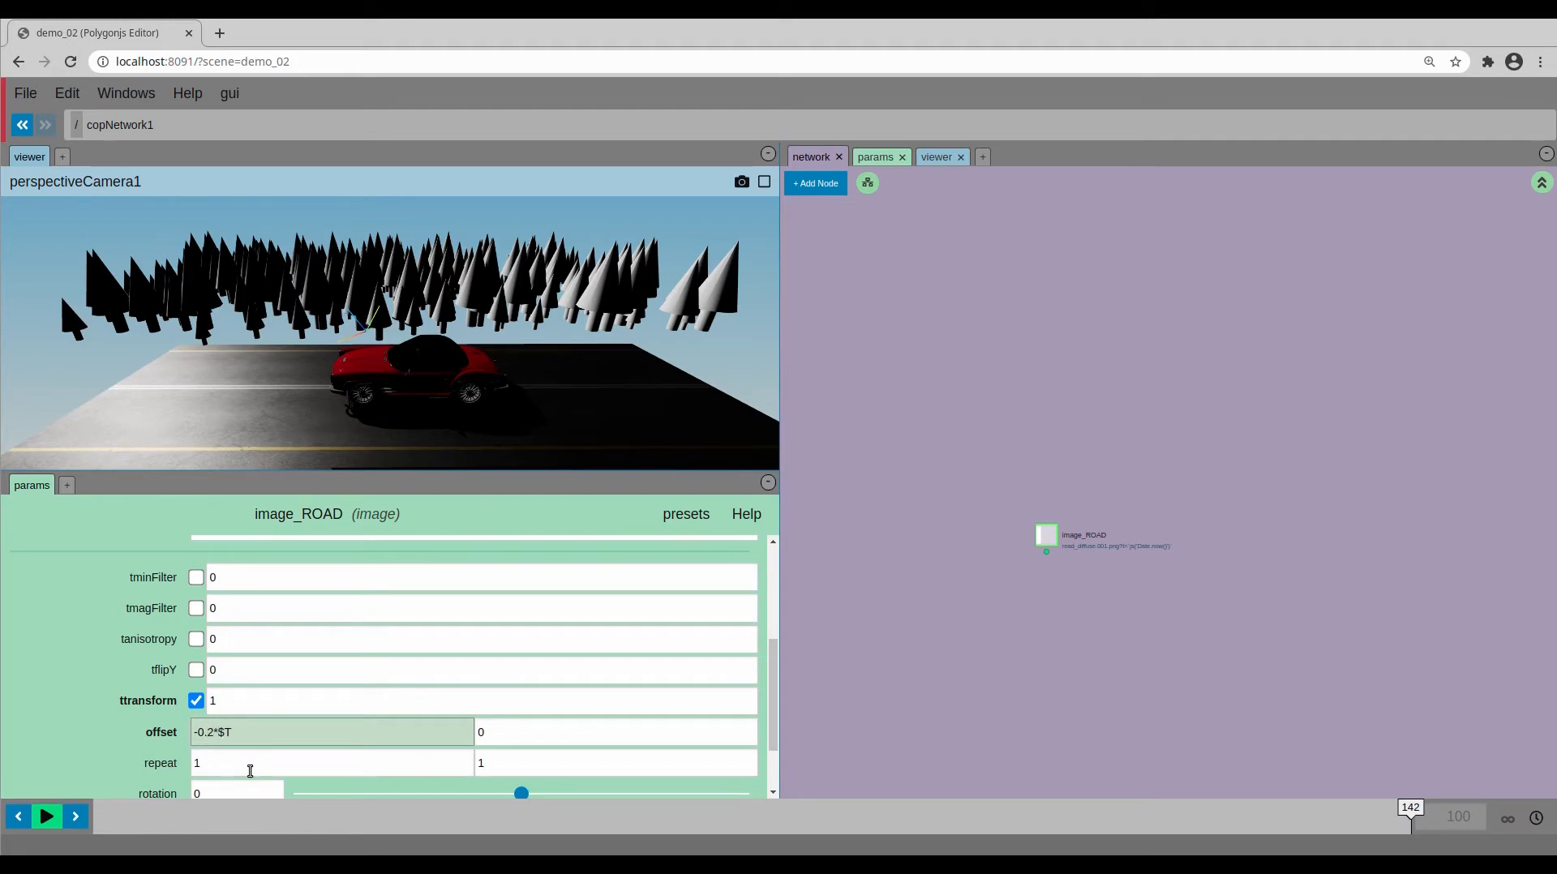
click(50, 818)
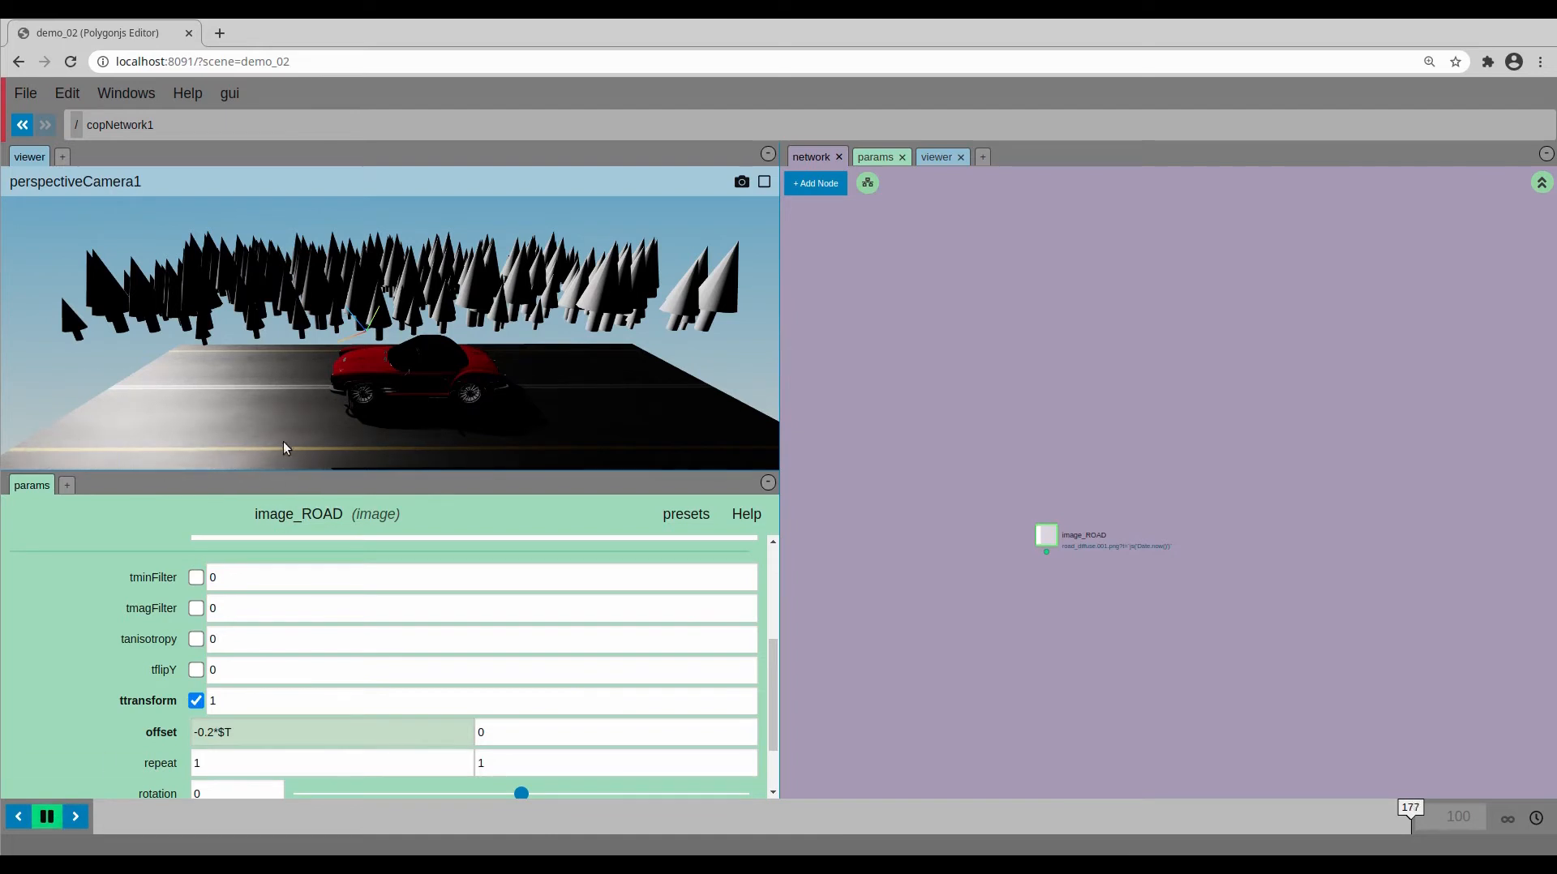
click(47, 816)
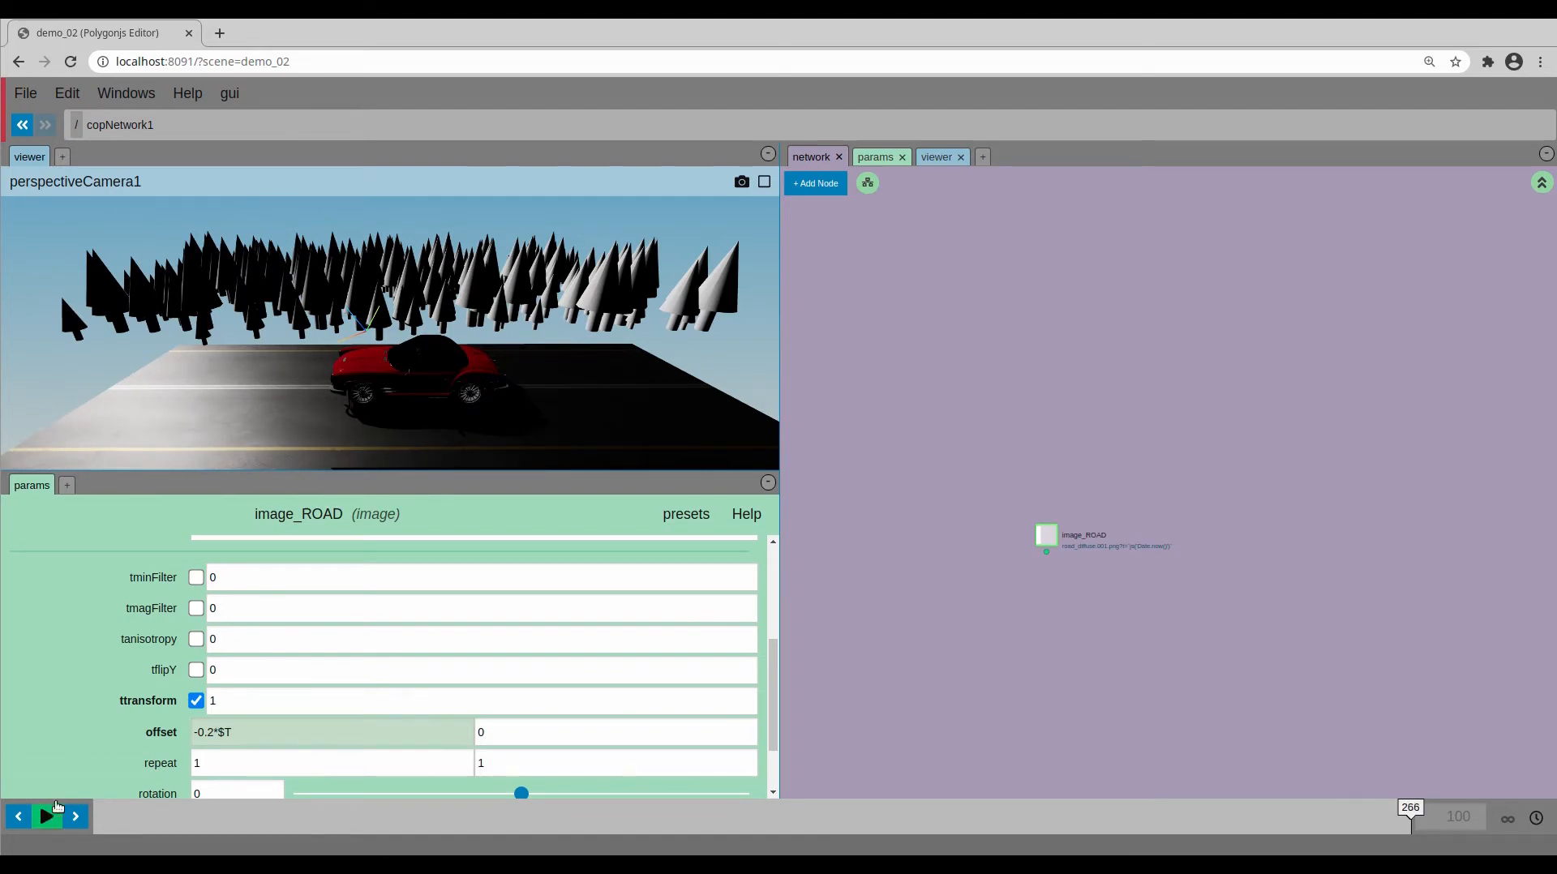
- Speed up the road scrolling by changing the first offset expression to -0.4*$T, and play the animation
click(212, 732)
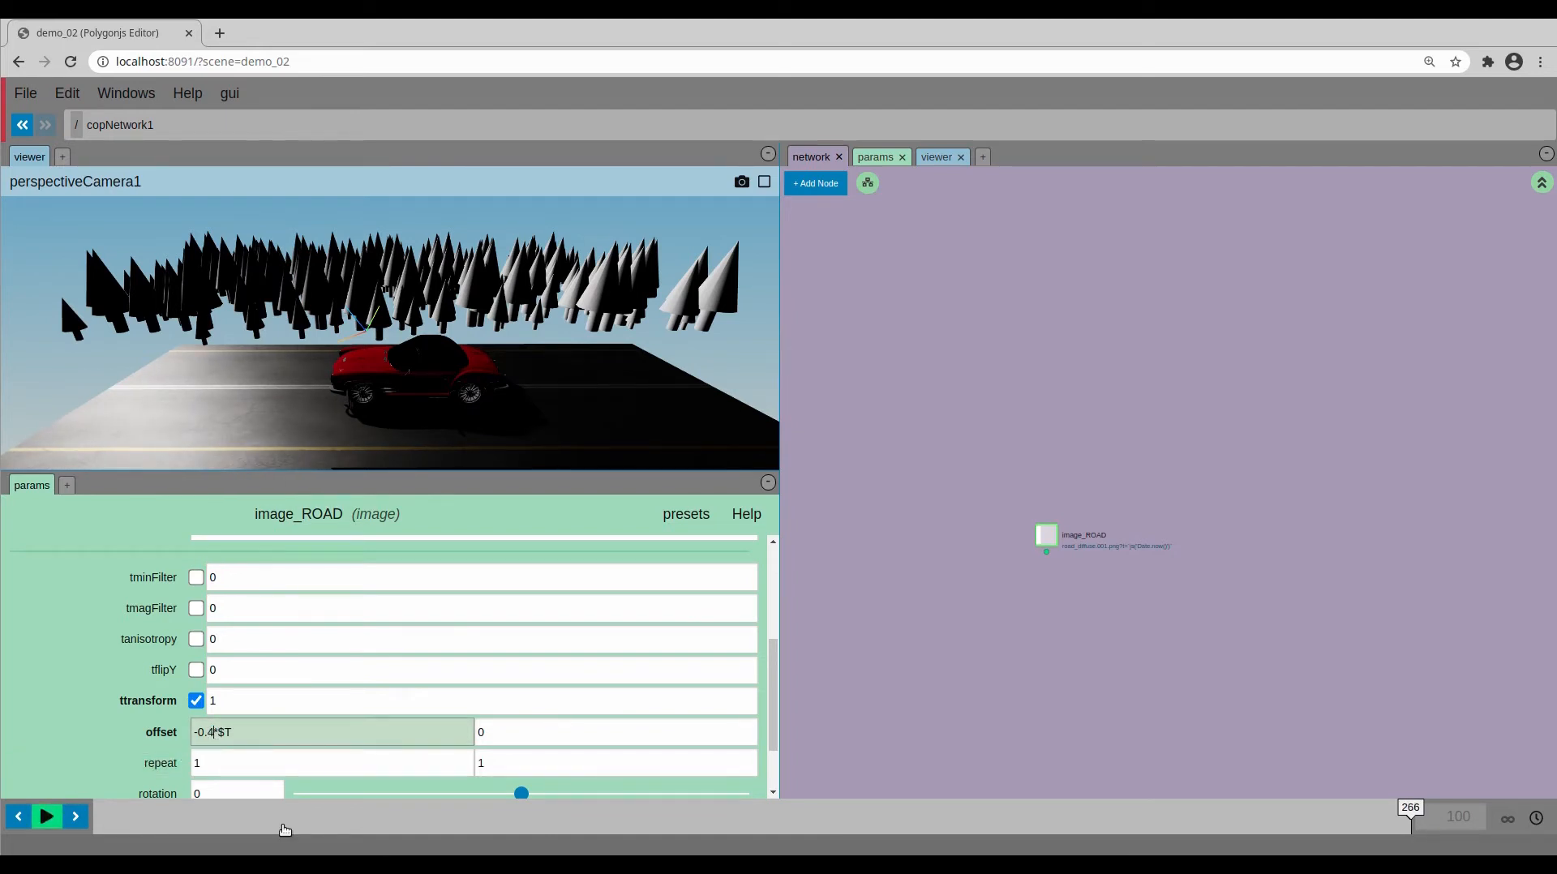
click(47, 816)
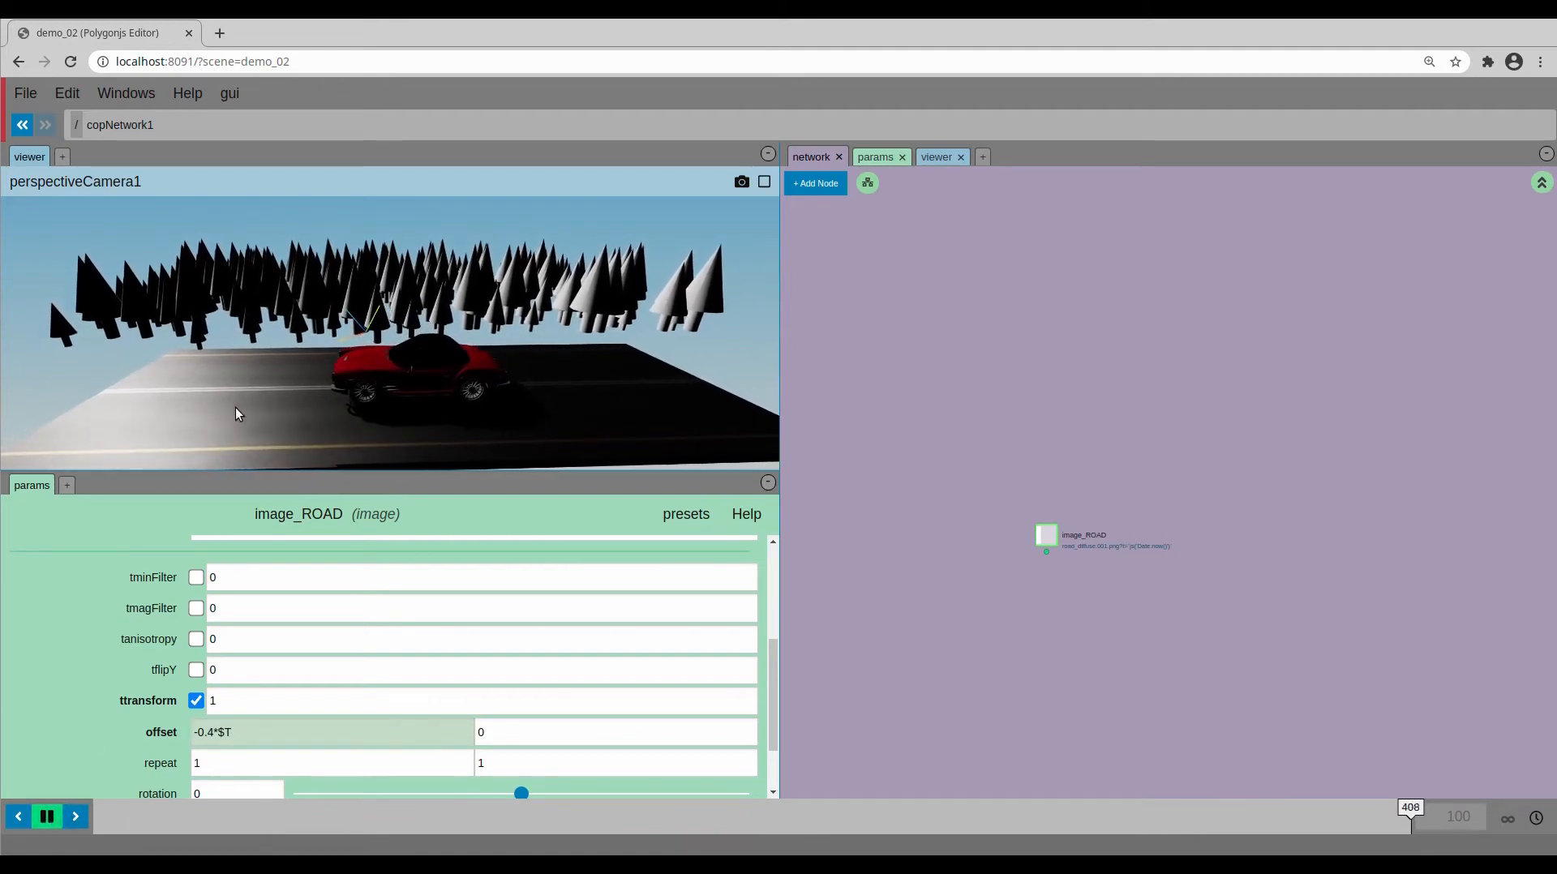
click(47, 816)
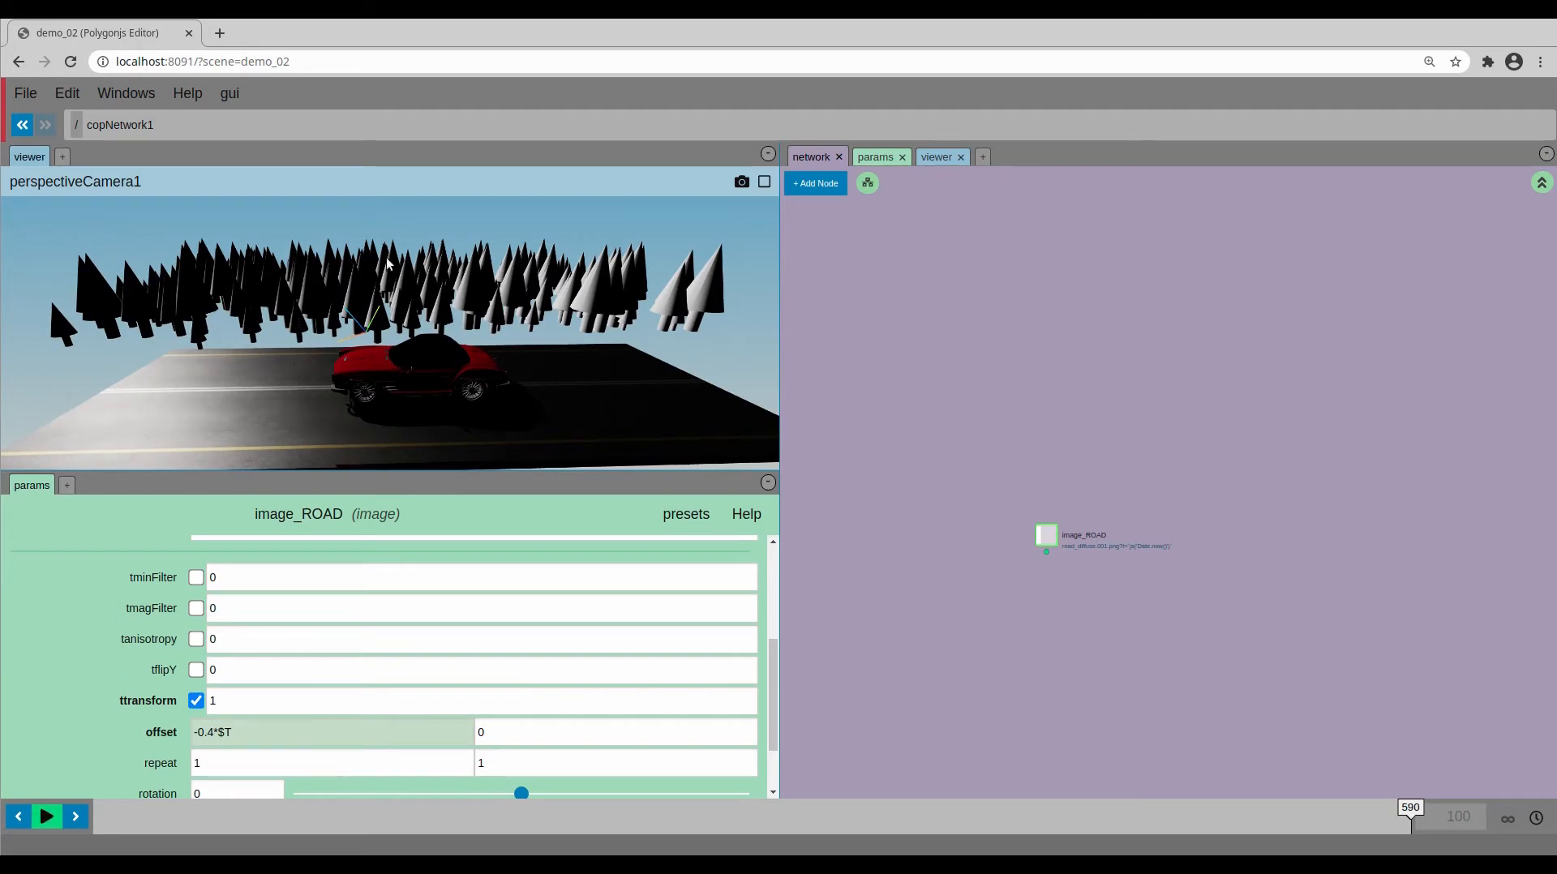
- From instance1 in the trees network, go to its material meshLambertBuilder1 and open that material's node network
click(1541, 183)
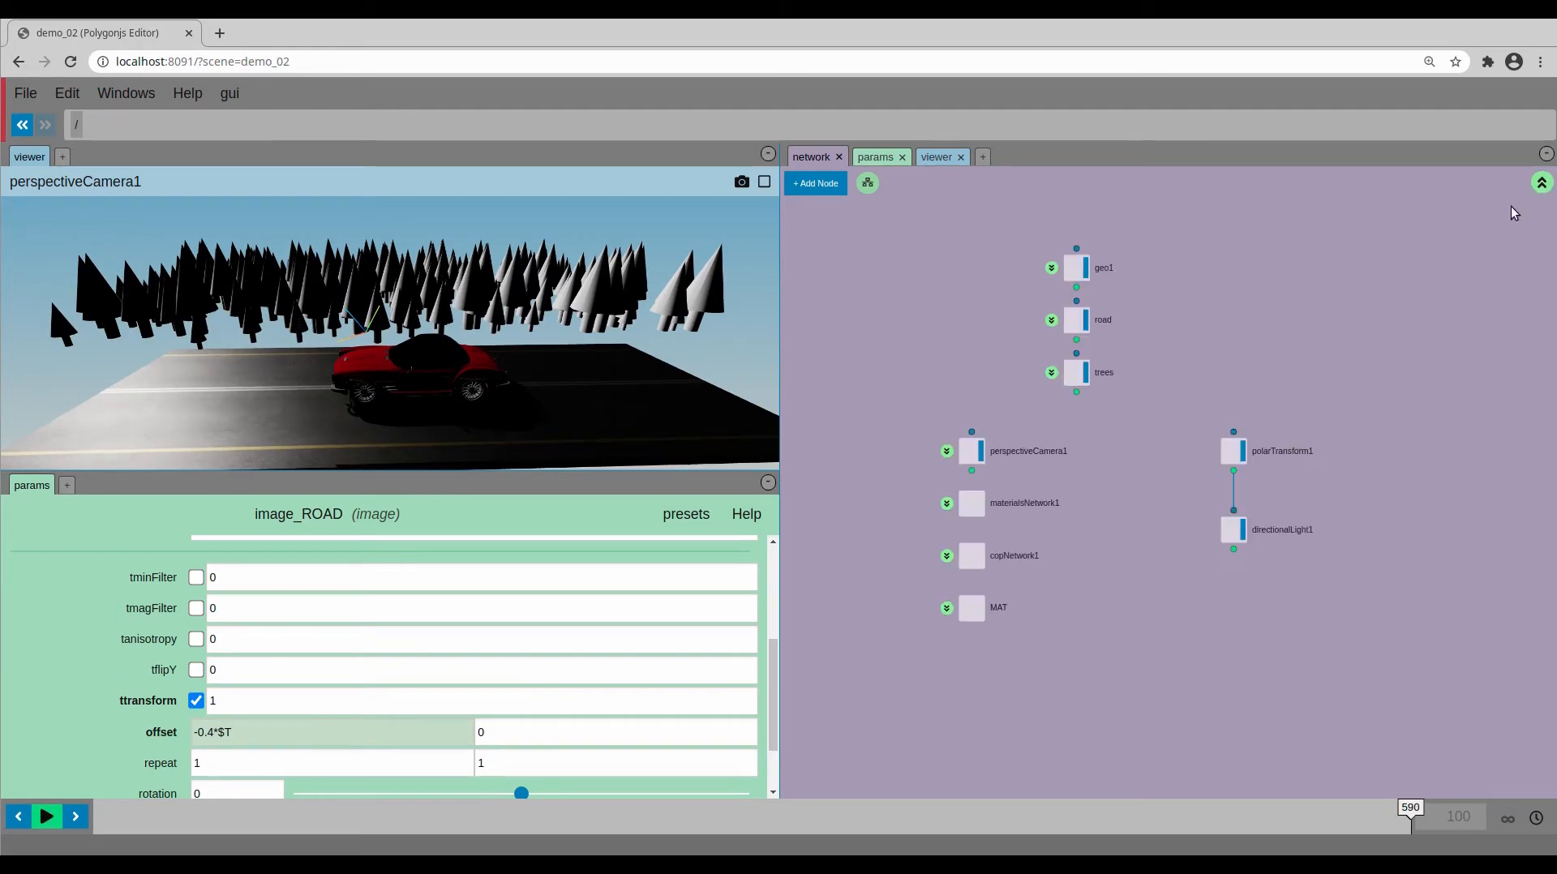
click(1072, 377)
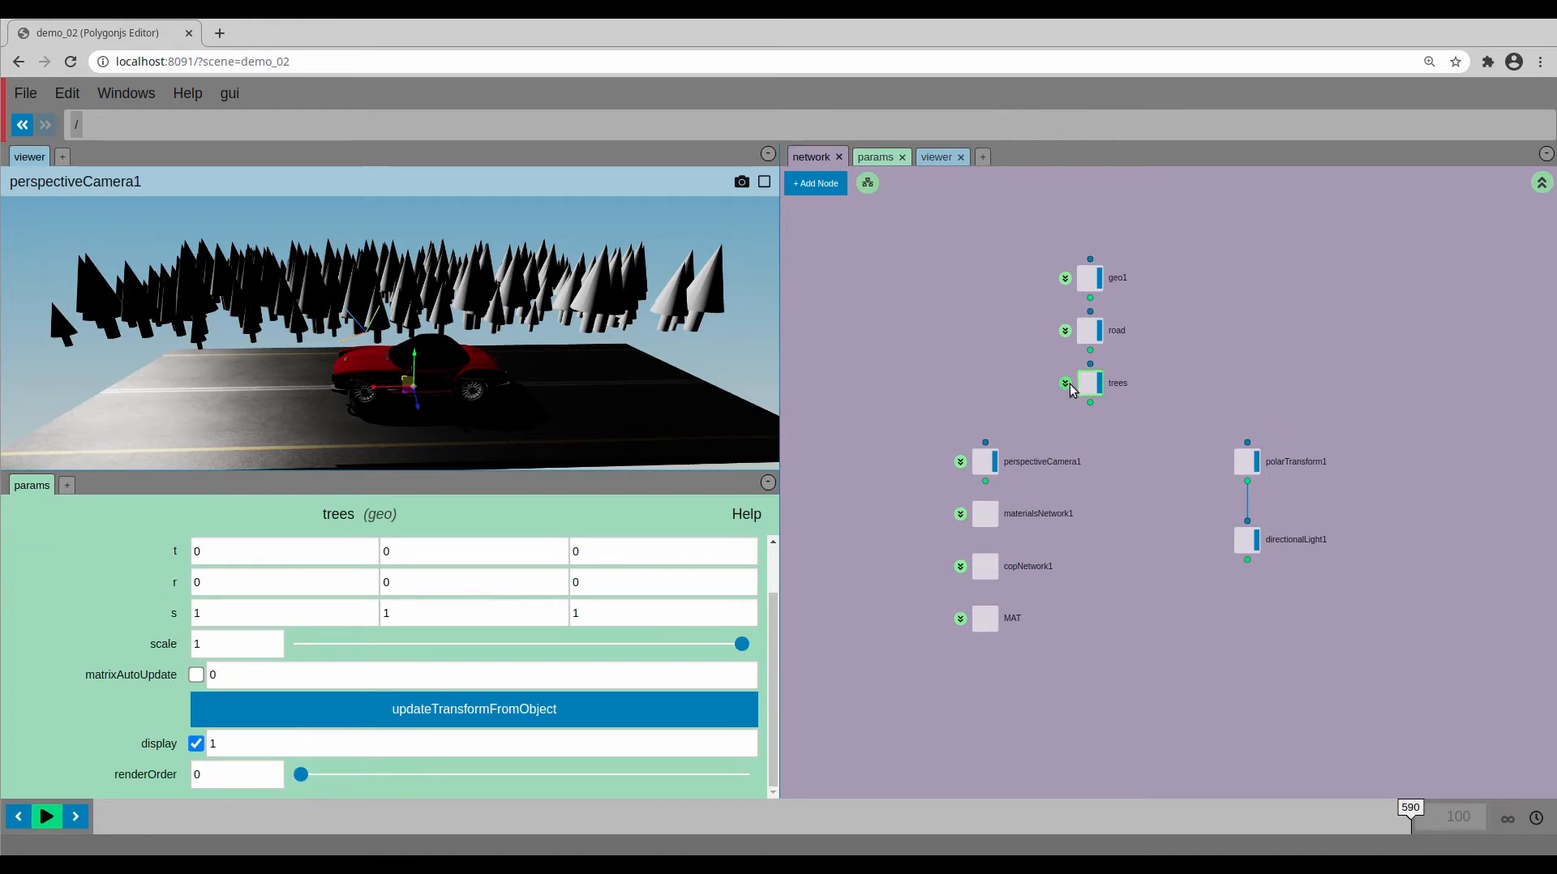
double_click(1070, 379)
click(1085, 517)
drag(1083, 512, 1058, 539)
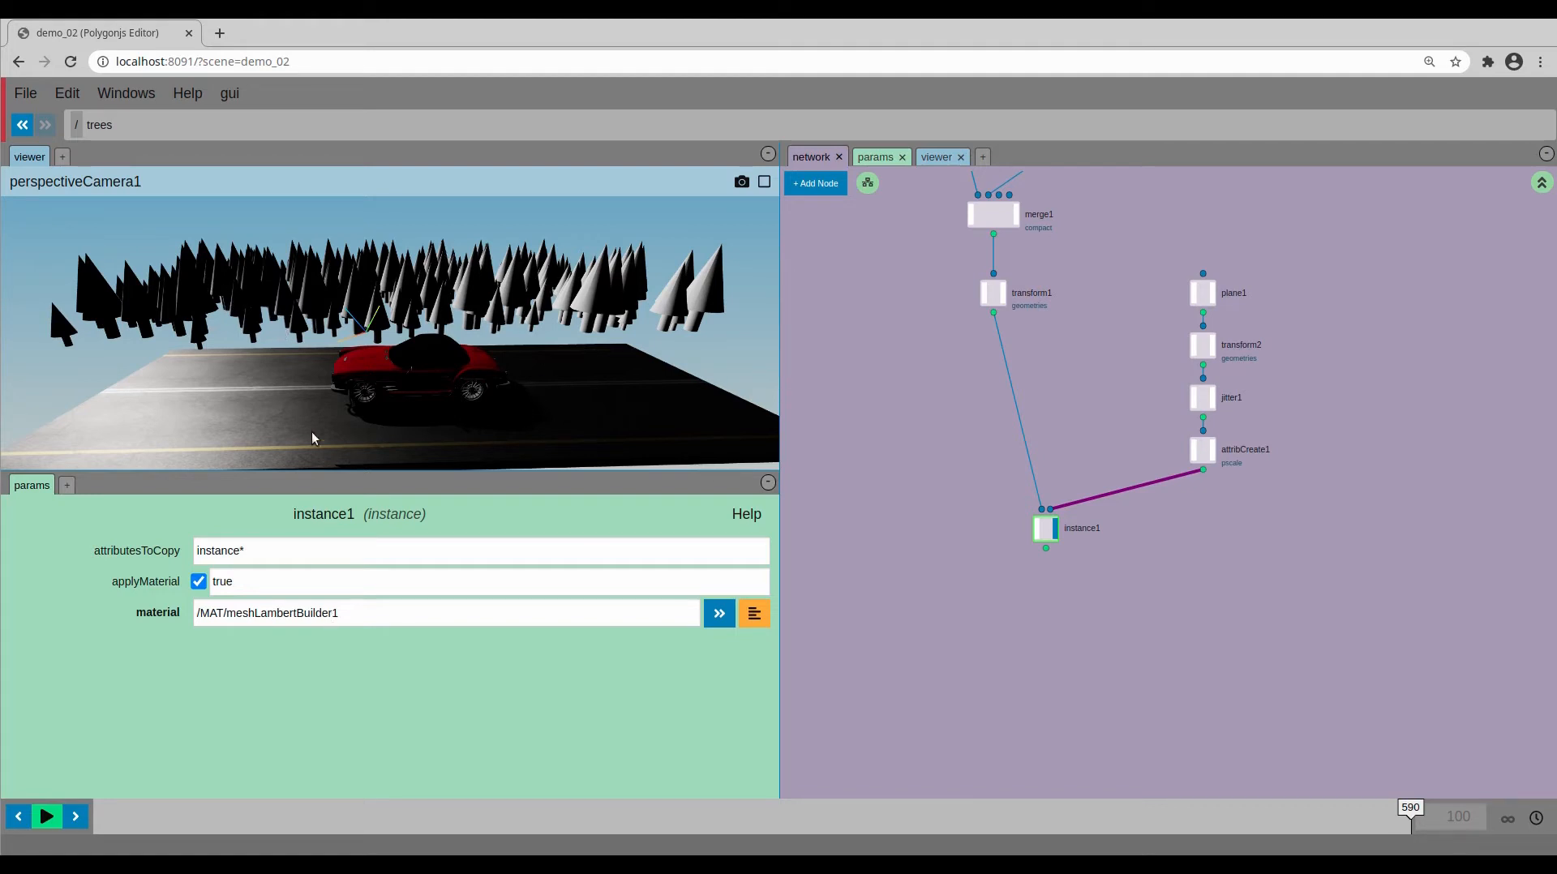
click(719, 613)
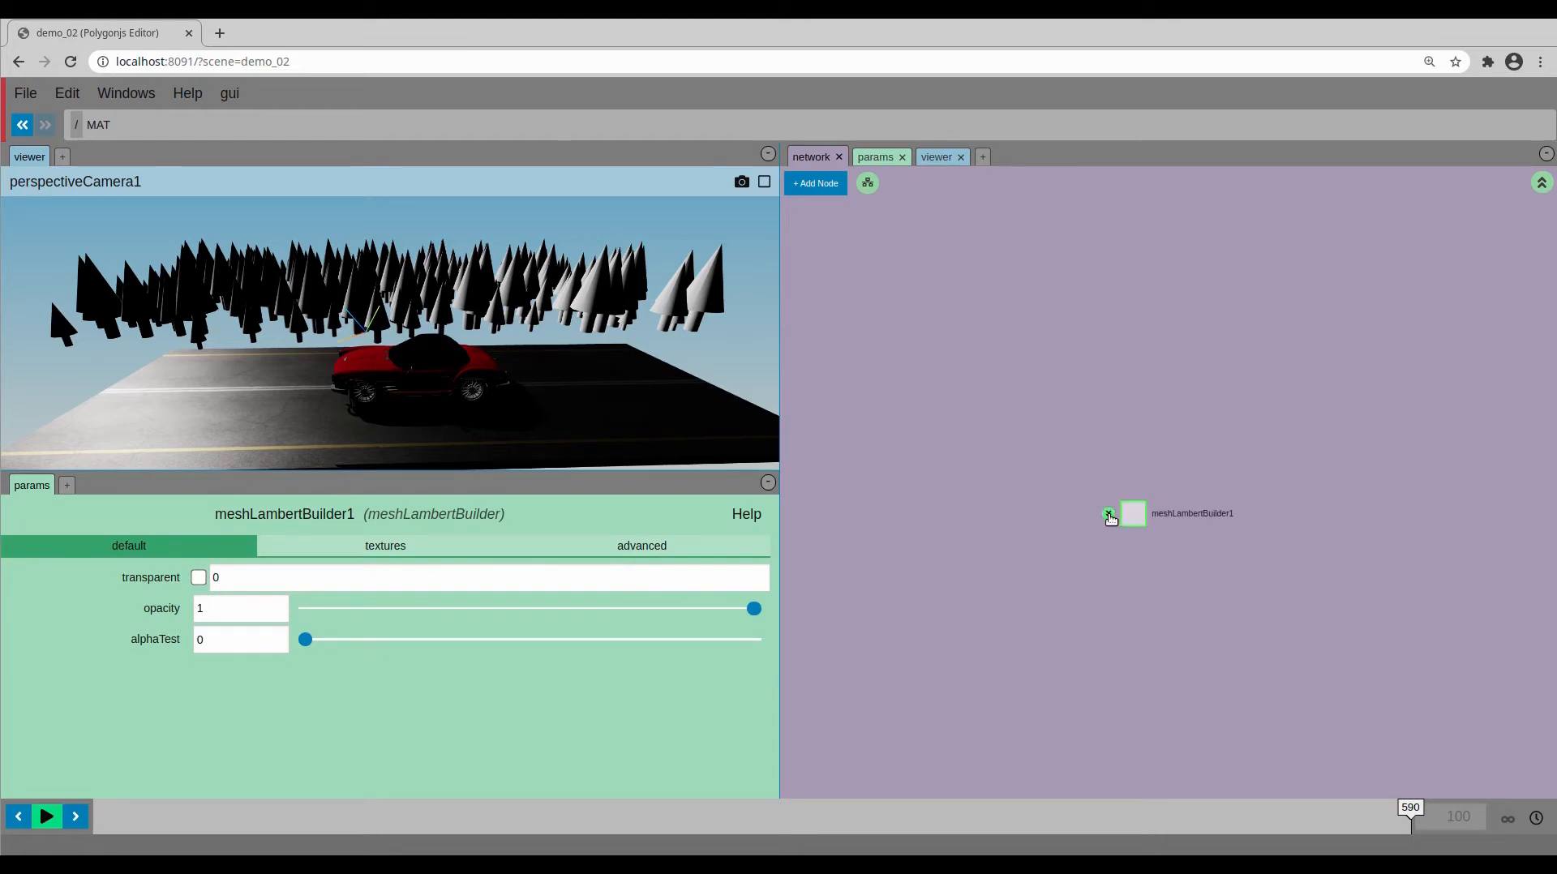
click(1109, 514)
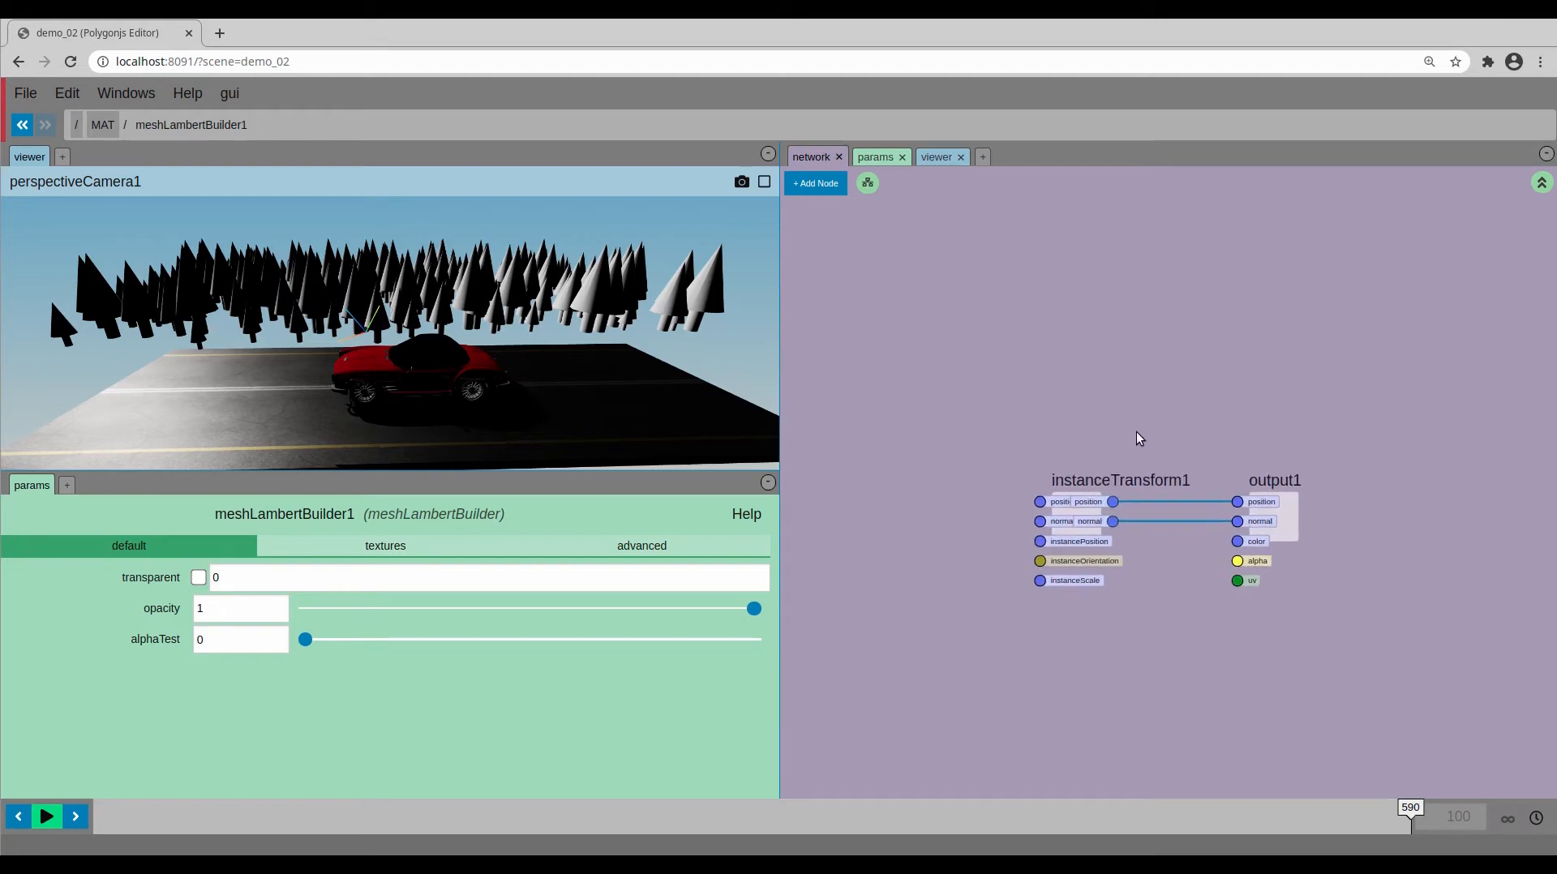
drag(1013, 482, 1155, 644)
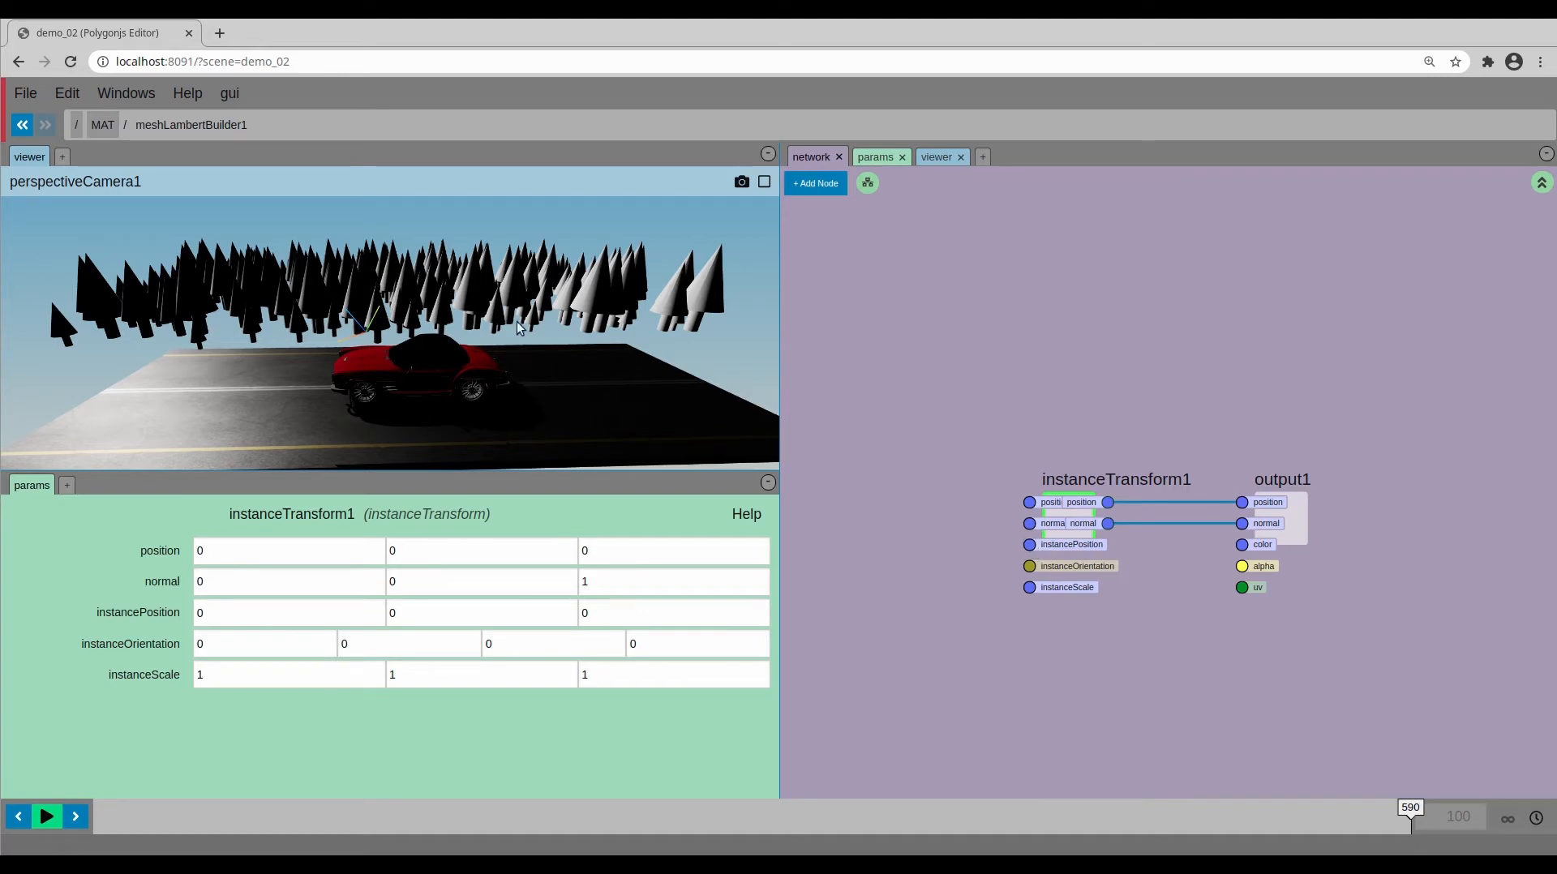
- Add an attribute node with the InstancePosition preset and connect its val output to instanceTransform1's instancePosition input
middle_drag(976, 391, 1185, 402)
middle_drag(978, 396, 1174, 396)
key(Tab)
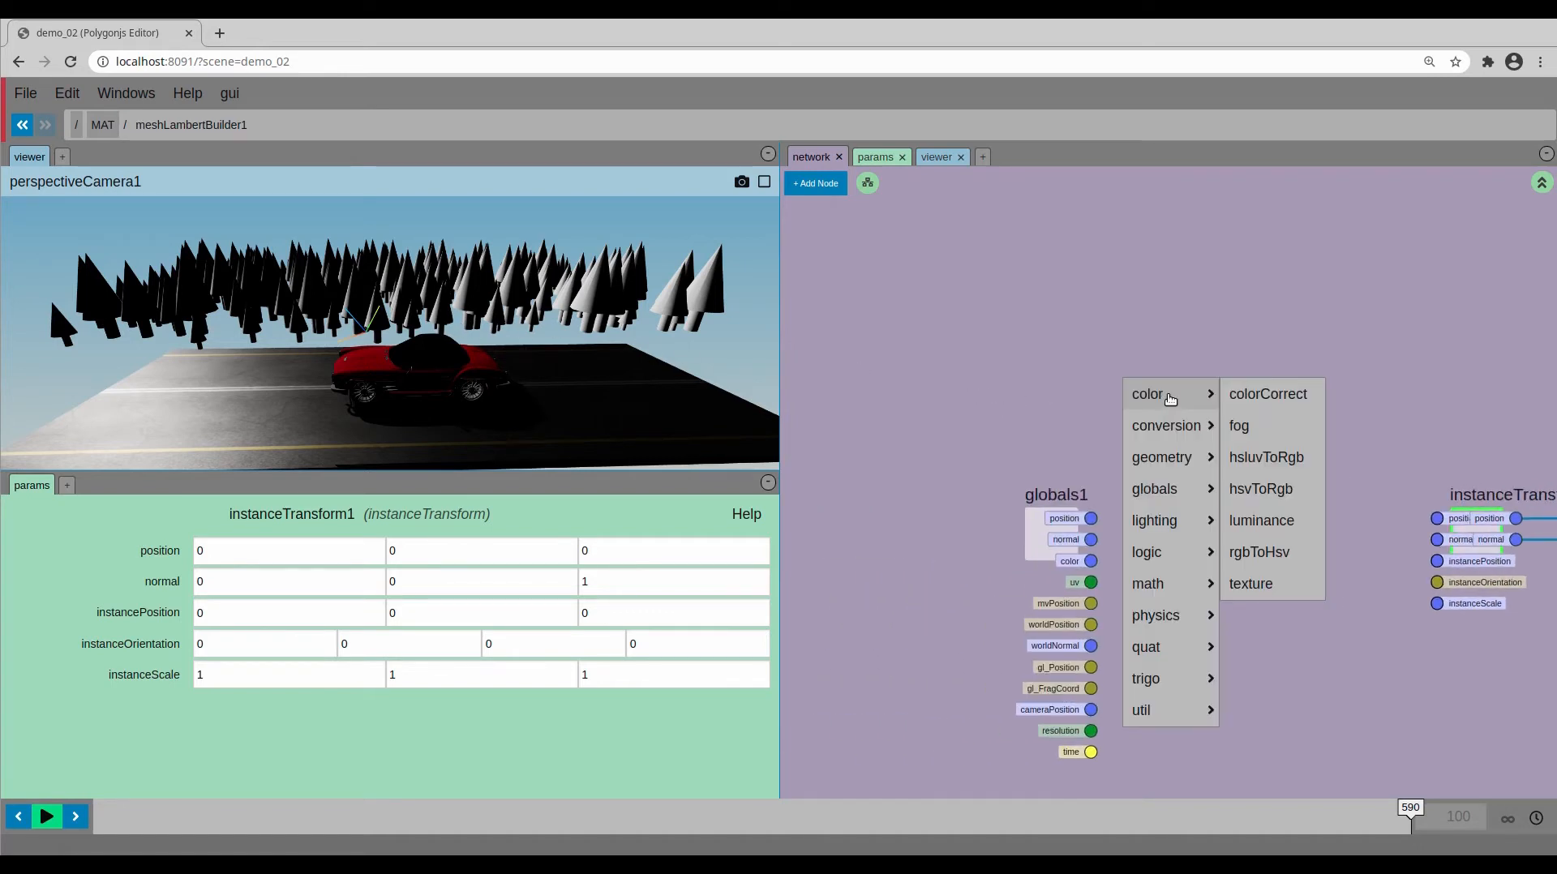
text(att)
click(1175, 402)
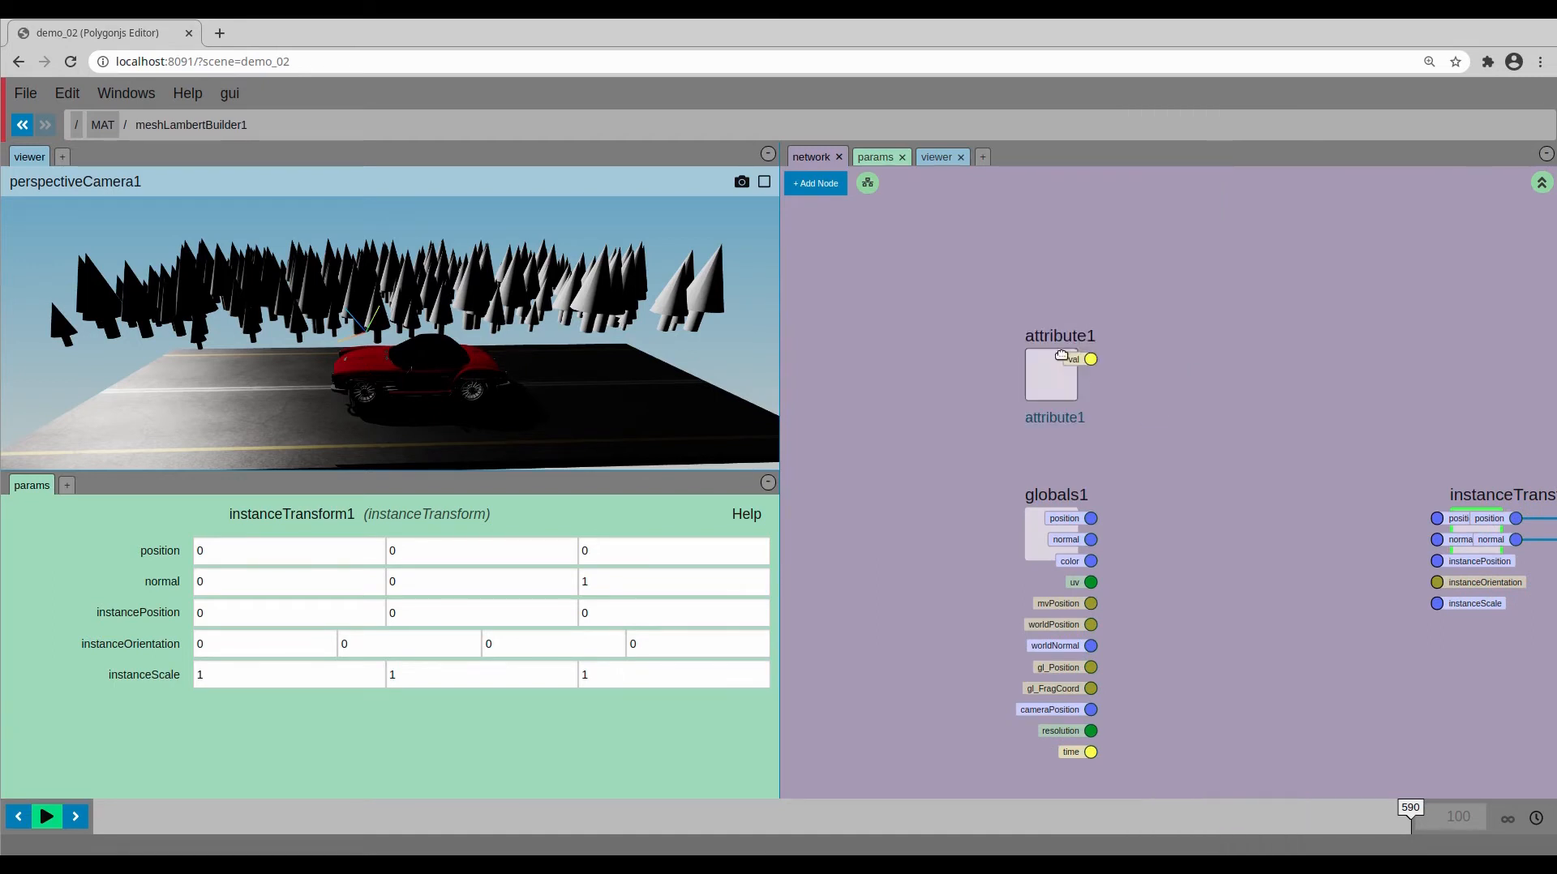
click(686, 514)
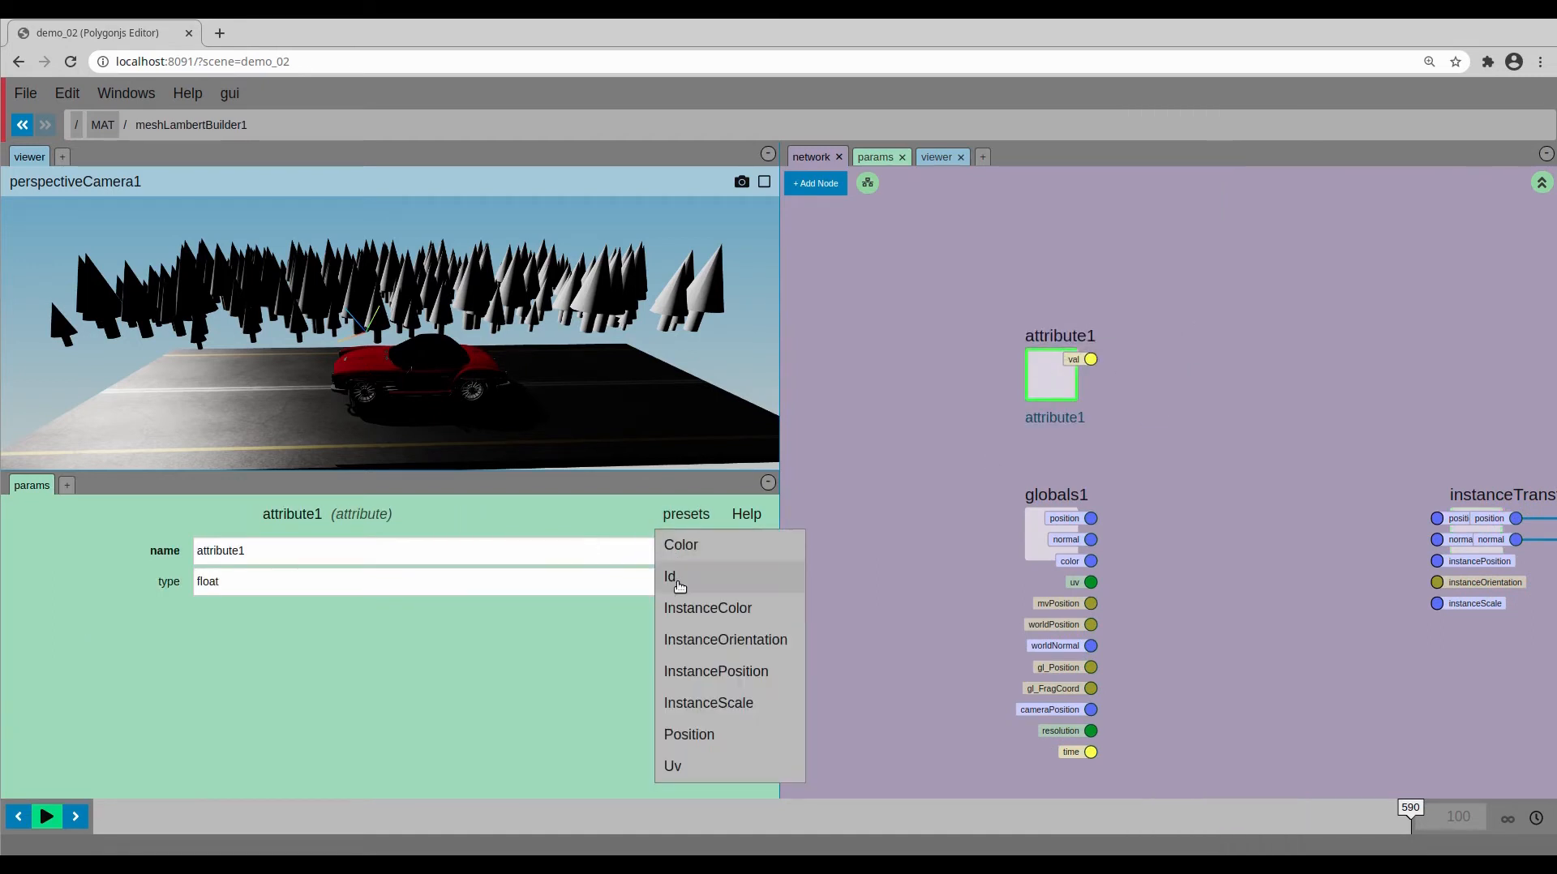
click(779, 679)
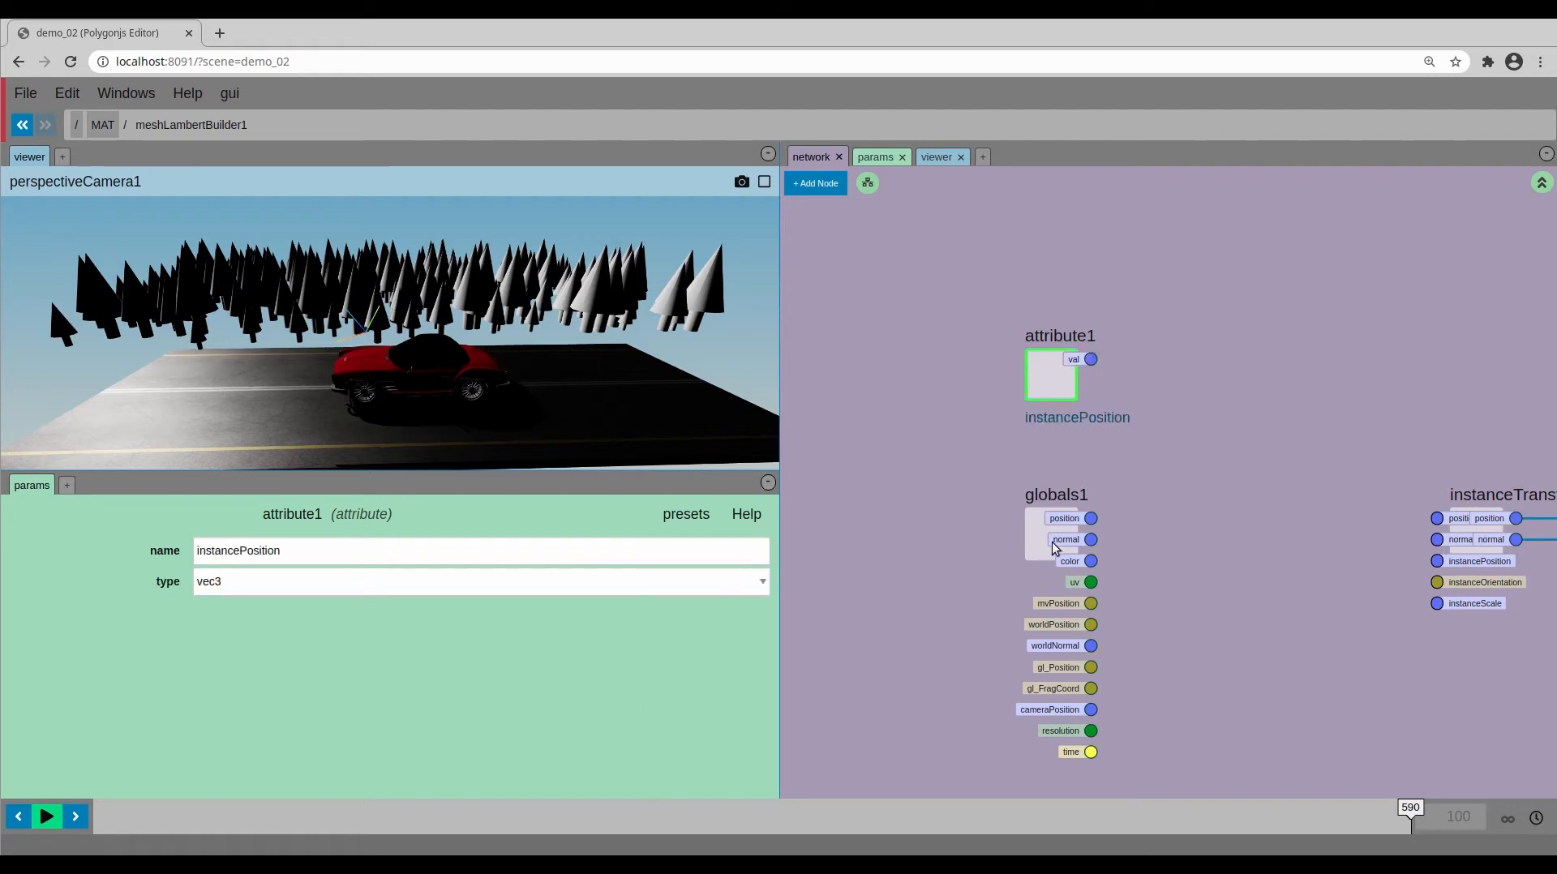
drag(1003, 365, 1336, 560)
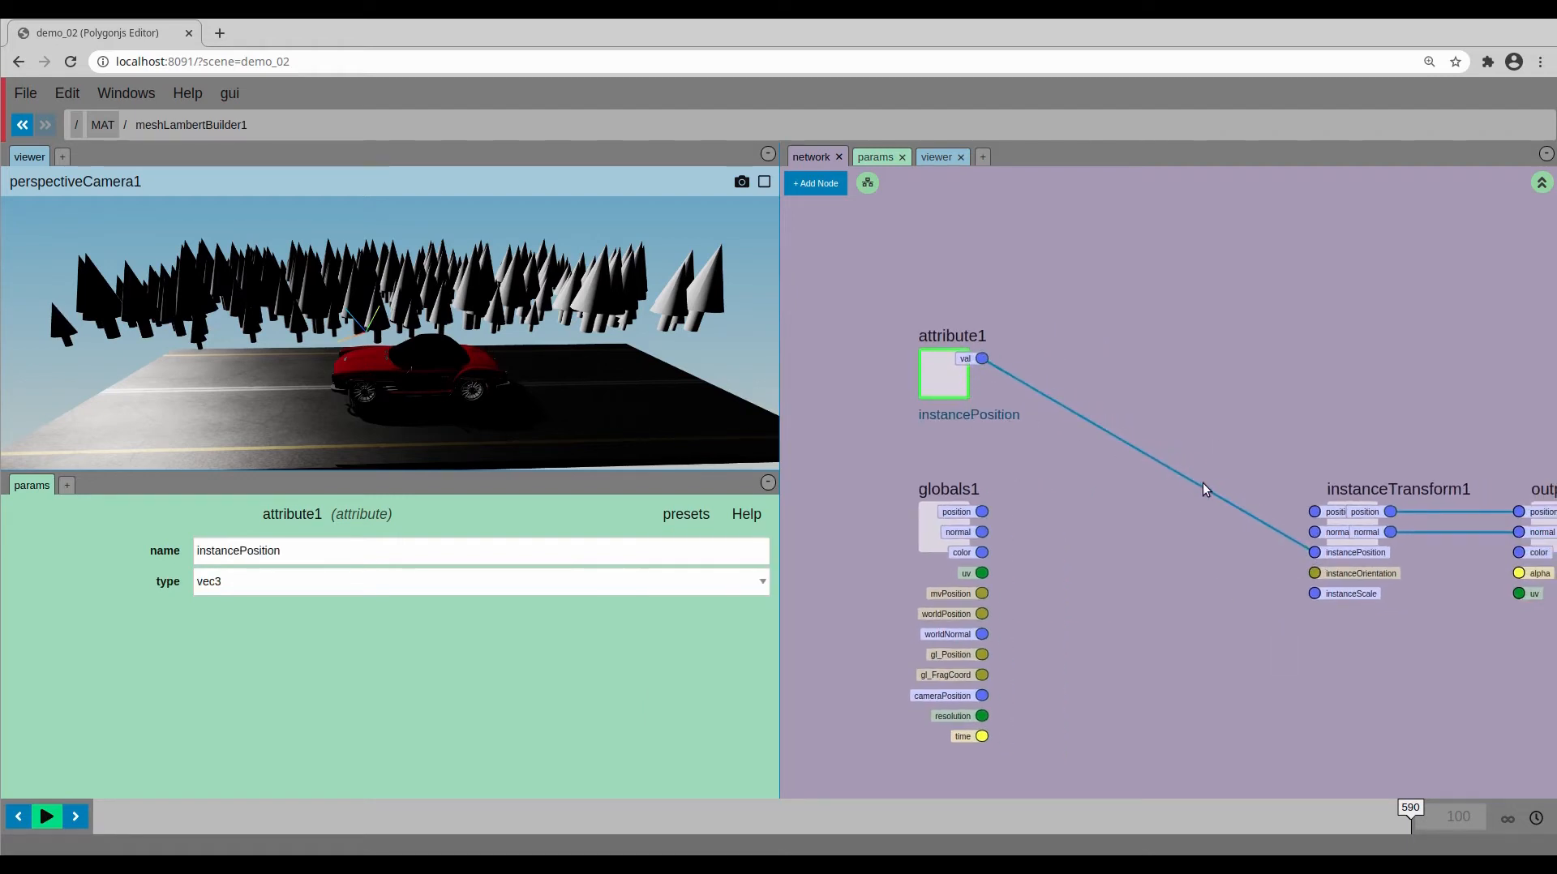
- Rearrange the material network so that globals1 sits above attribute1, leaving free space before instanceTransform1
middle_drag(1144, 544, 1247, 634)
scroll(1184, 514, down, 2)
drag(1139, 636, 968, 293)
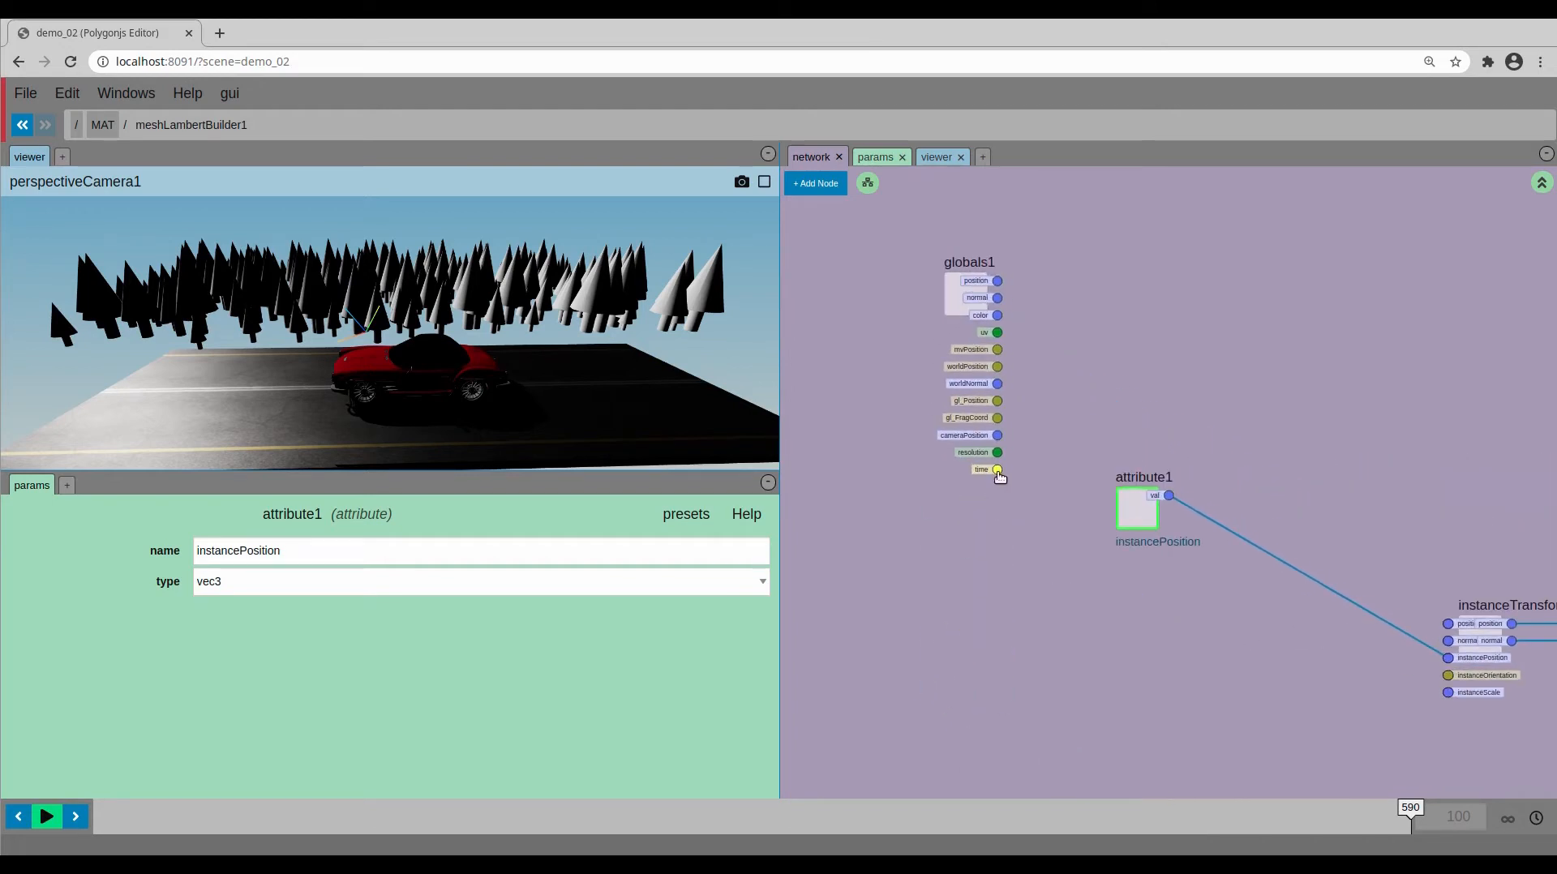
drag(1154, 537, 982, 621)
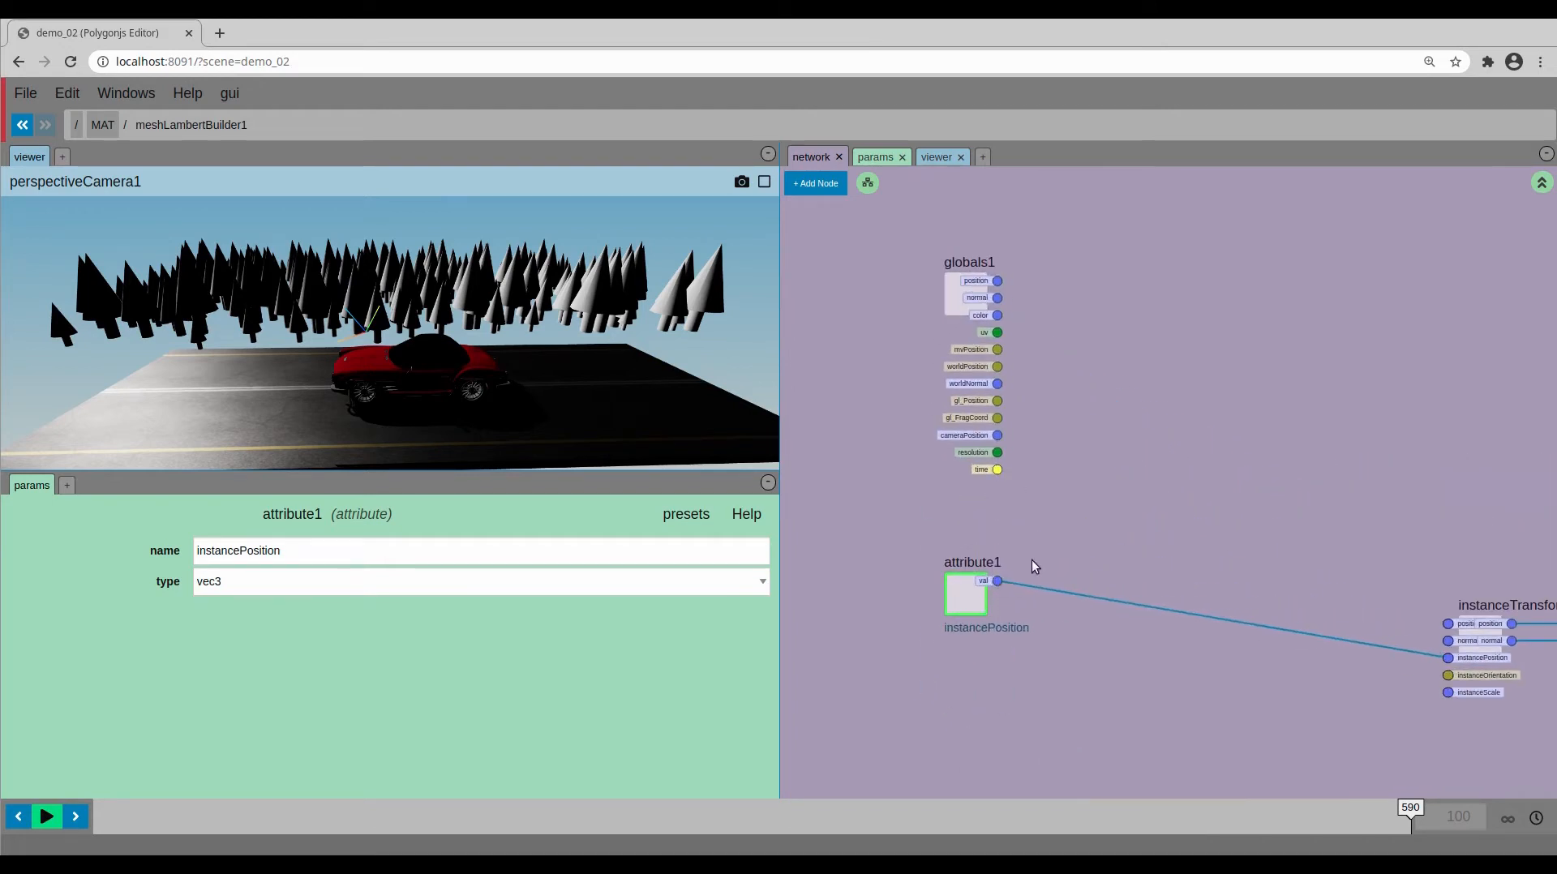
- Add a vec3ToFloat node beside attribute1 and connect attribute1's val output to its vec input
right_click(1054, 526)
mouse_move(1061, 512)
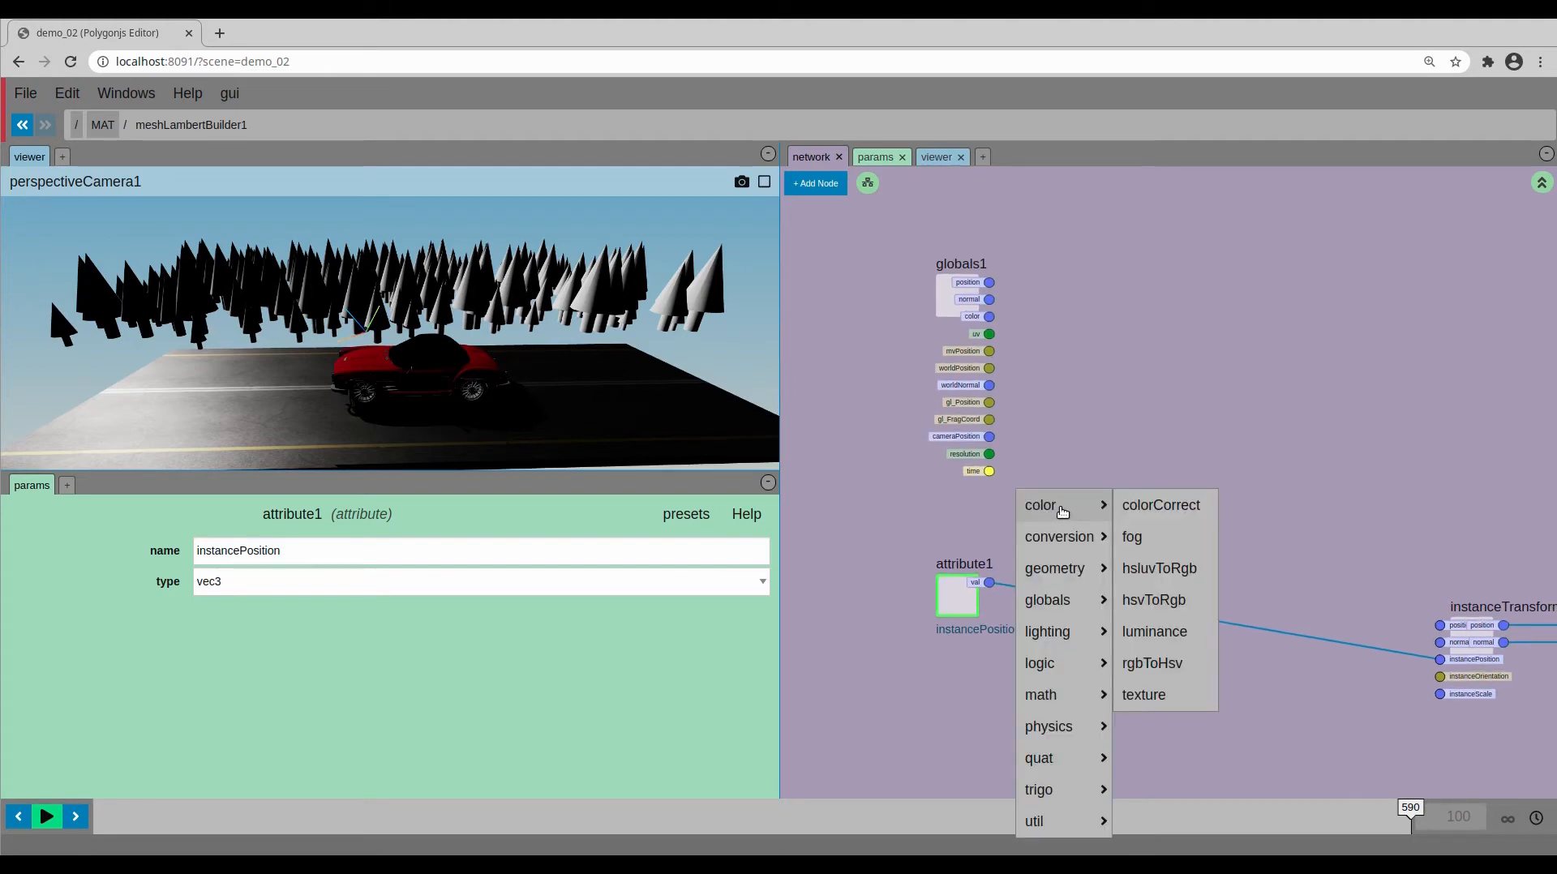
text(vec)
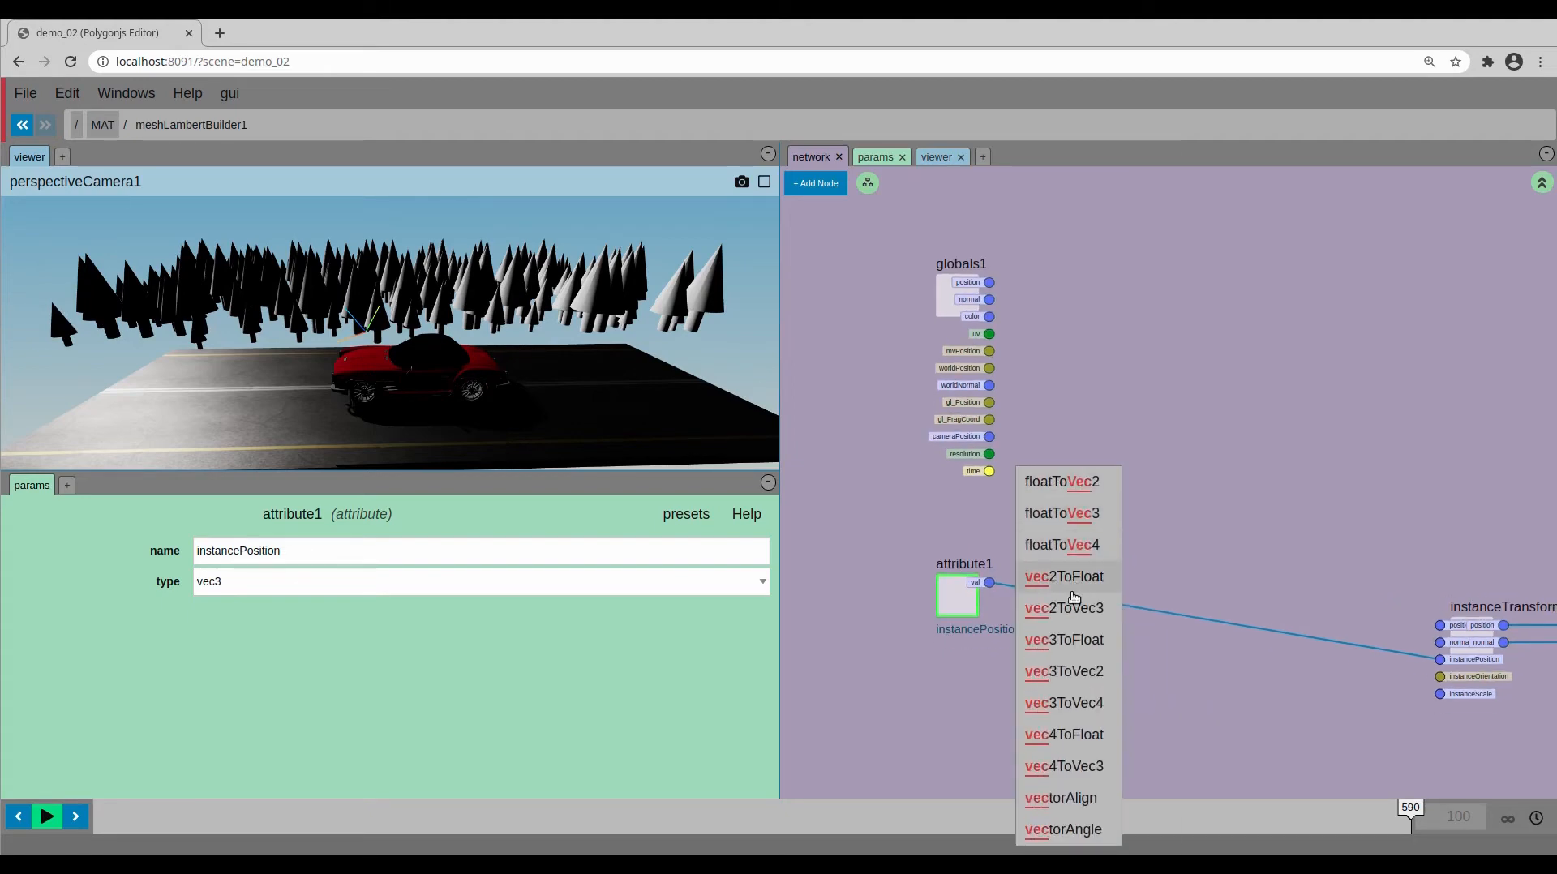
click(1070, 639)
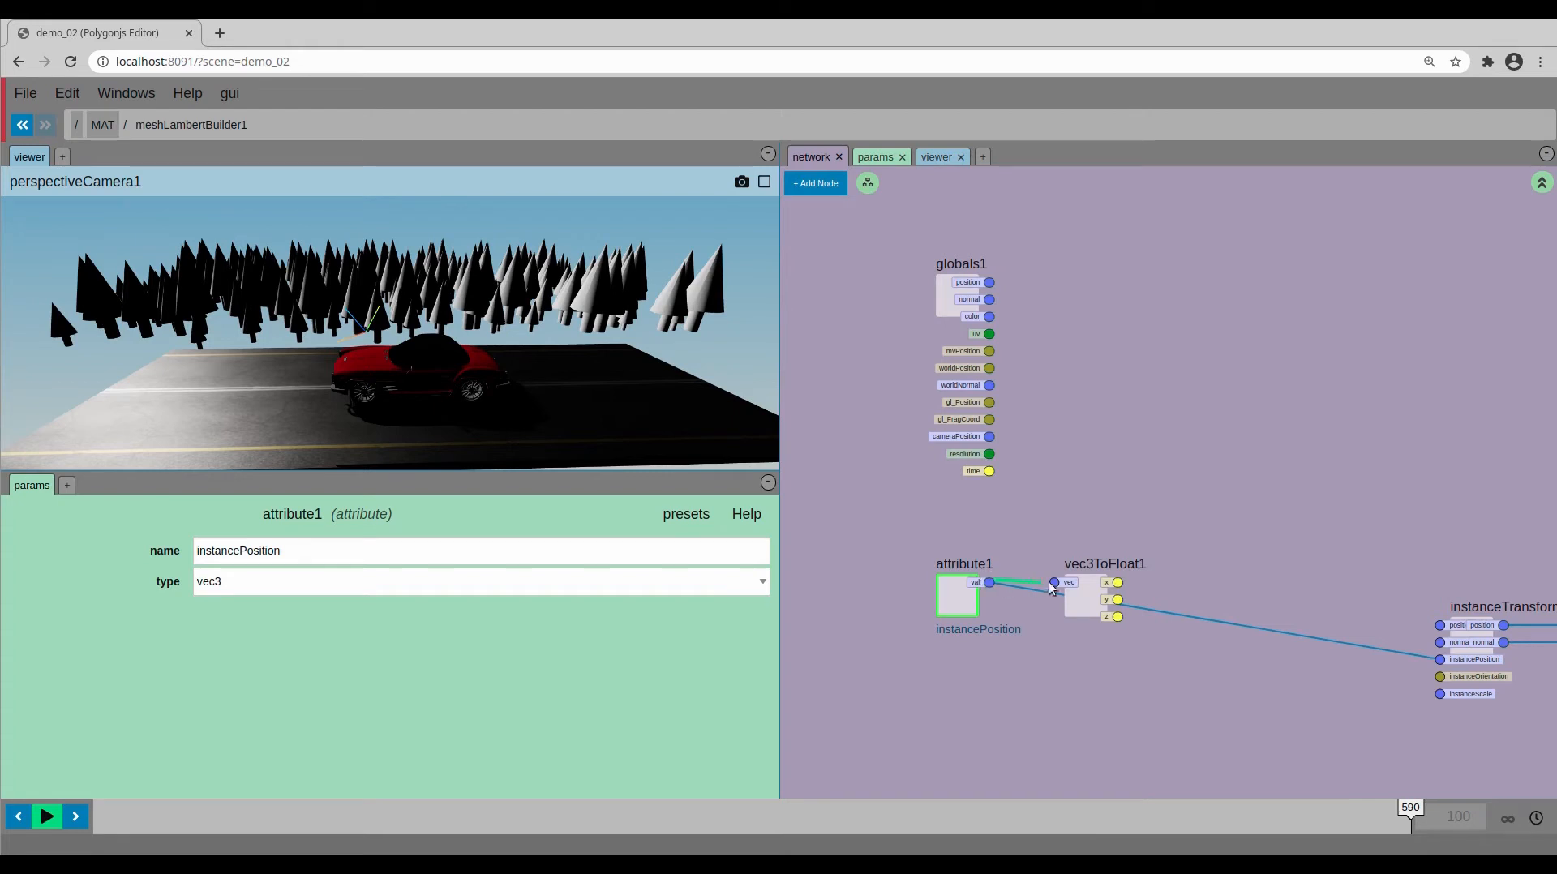
- Add a floatToVec3 node before instanceTransform1 and connect vec3ToFloat1's y and z outputs to its matching inputs
right_click(1085, 483)
mouse_move(1127, 503)
text(float)
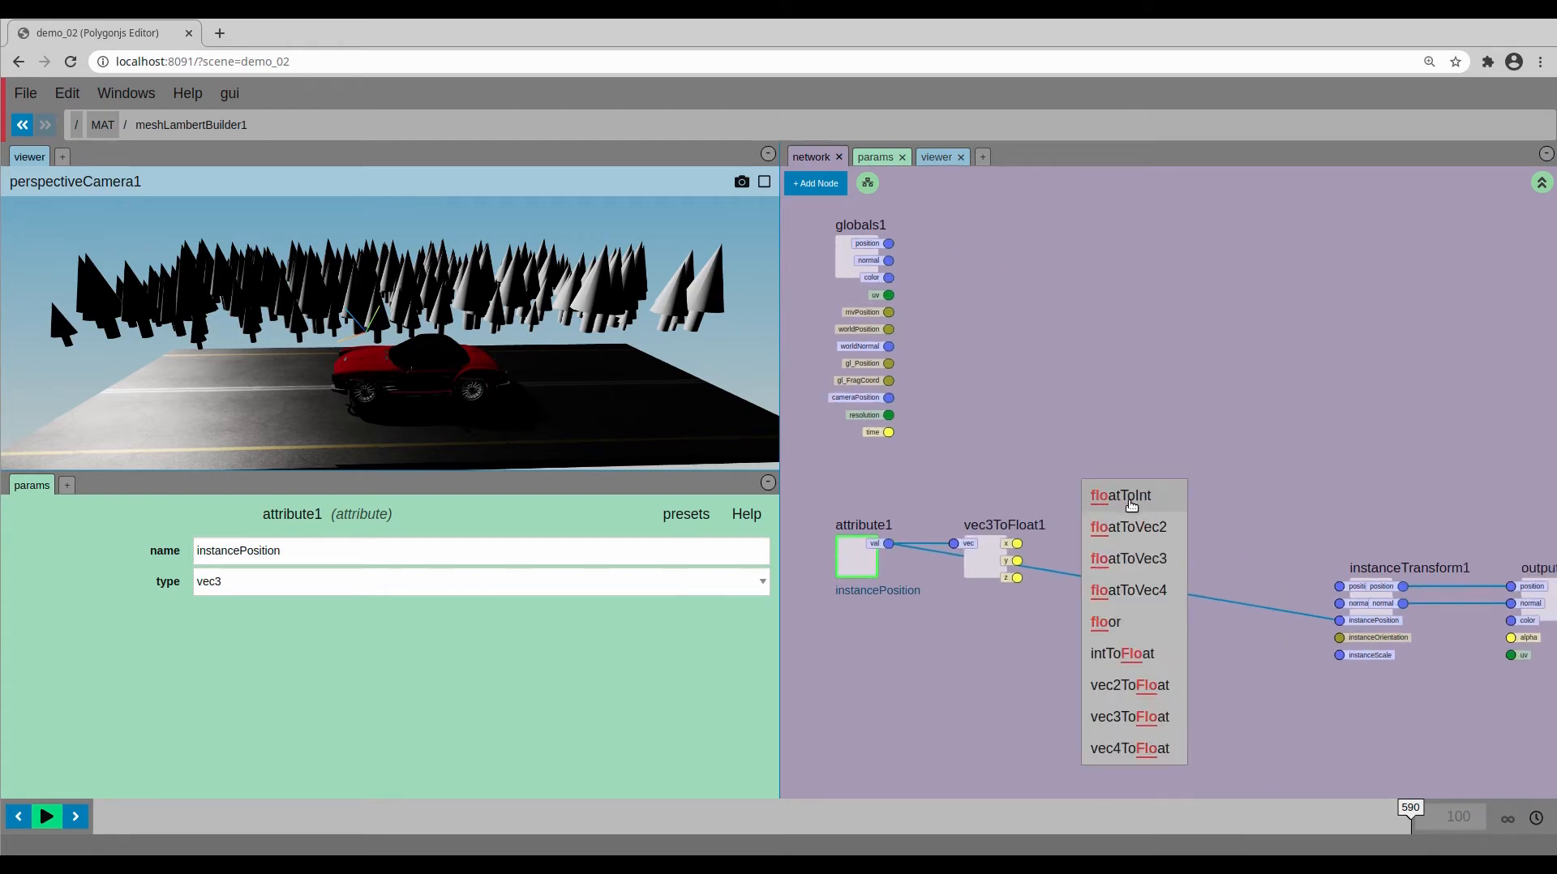
click(1118, 557)
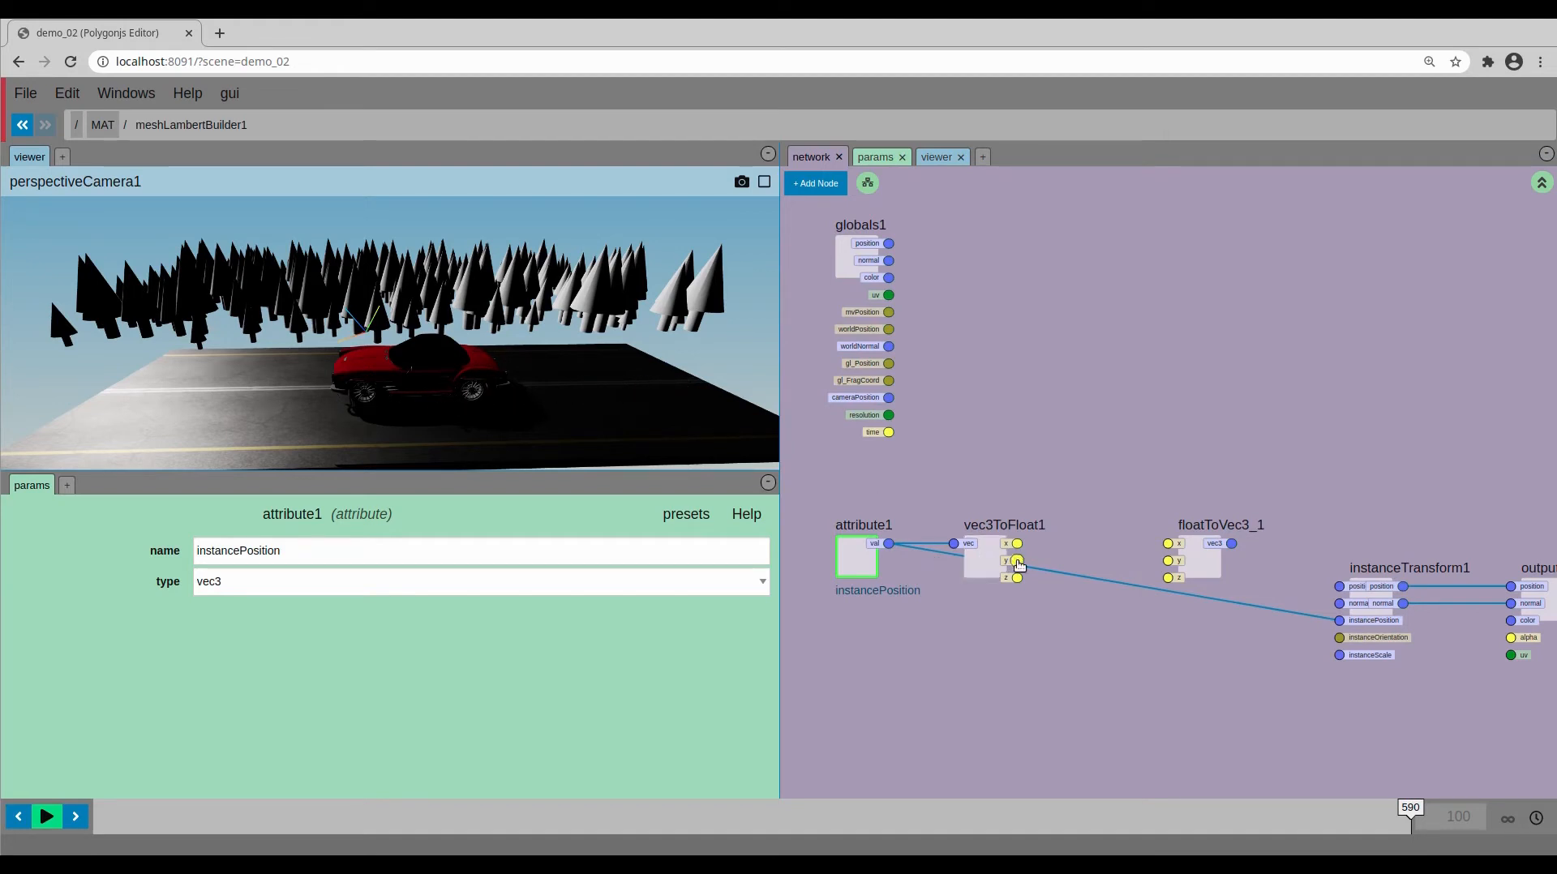
mouse_move(1016, 560)
mouse_down()
mouse_move(1167, 560)
mouse_move(1017, 577)
mouse_up()
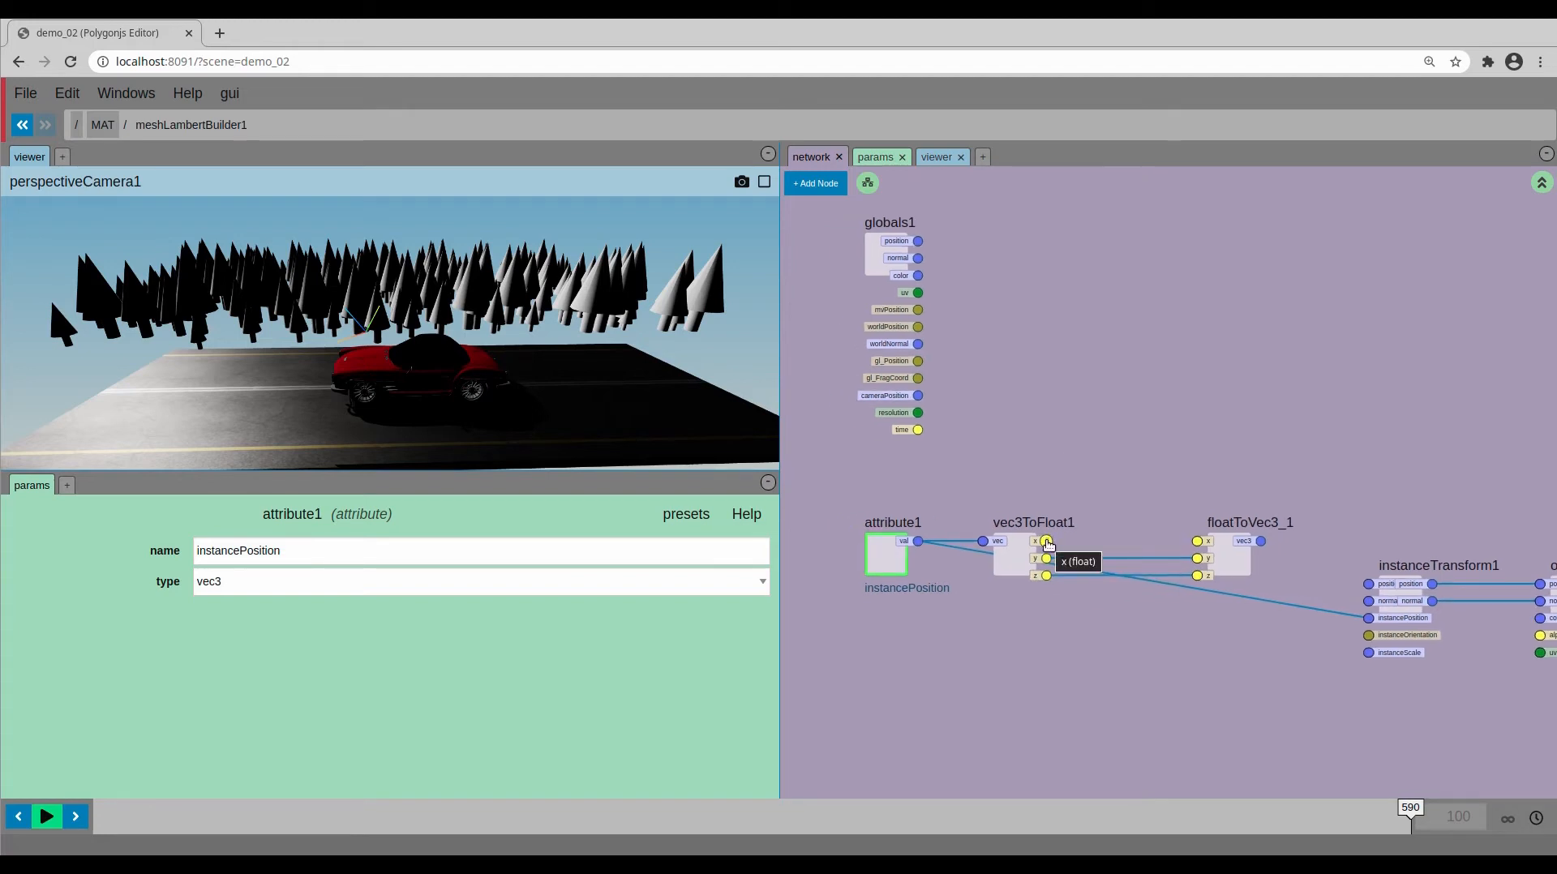
middle_drag(1050, 462, 1087, 463)
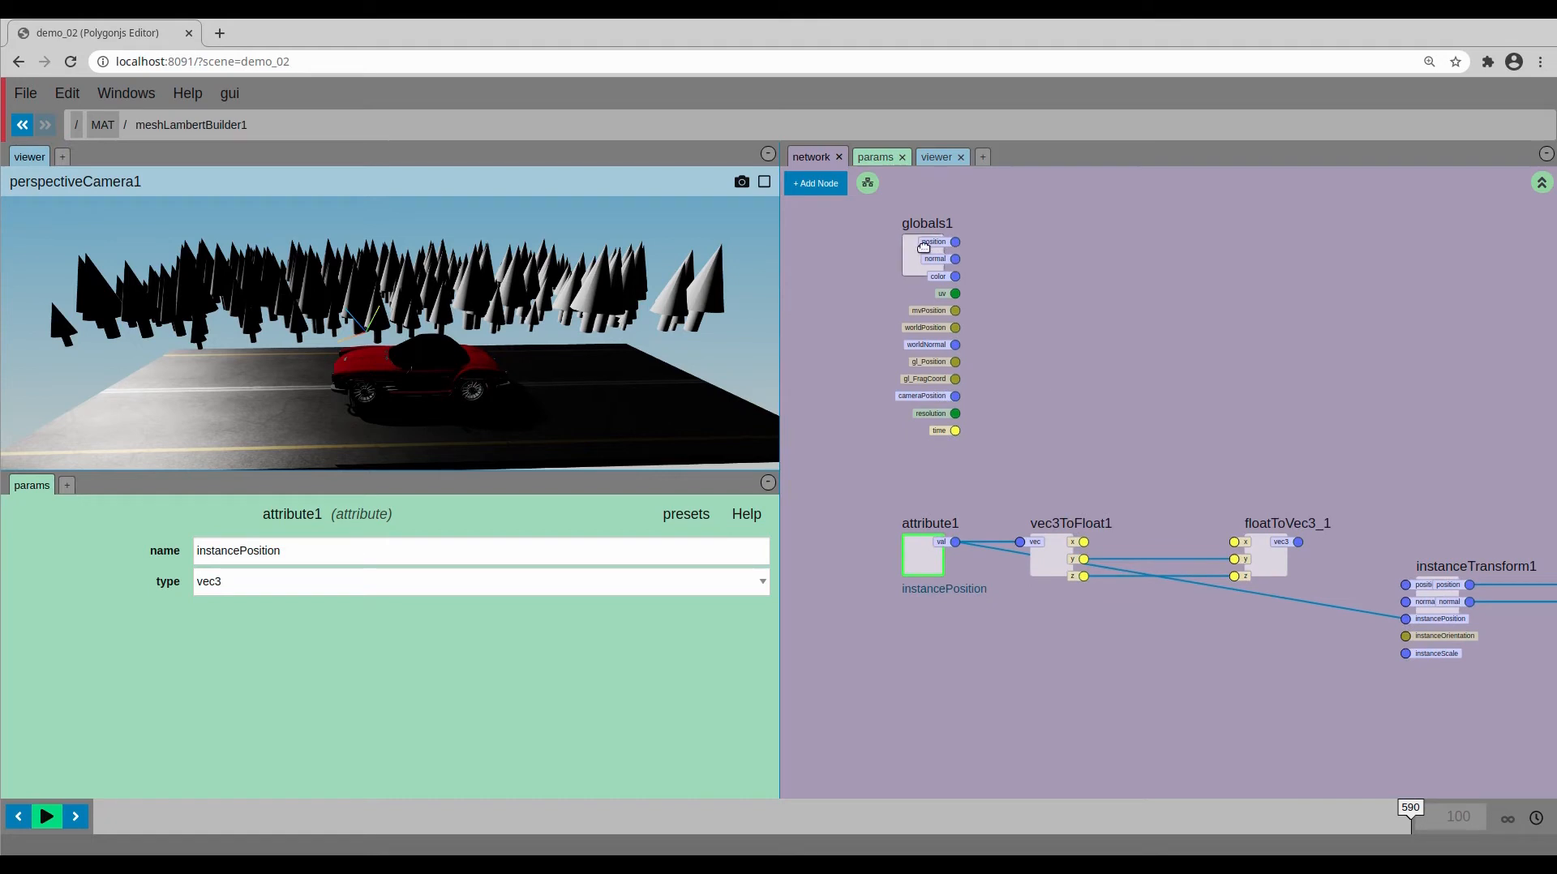
- Insert an add node that sums globals1's time and vec3ToFloat1's x, and connect its sum to floatToVec3_1's x input
drag(924, 247, 838, 203)
middle_drag(1080, 313, 1110, 312)
key(Tab)
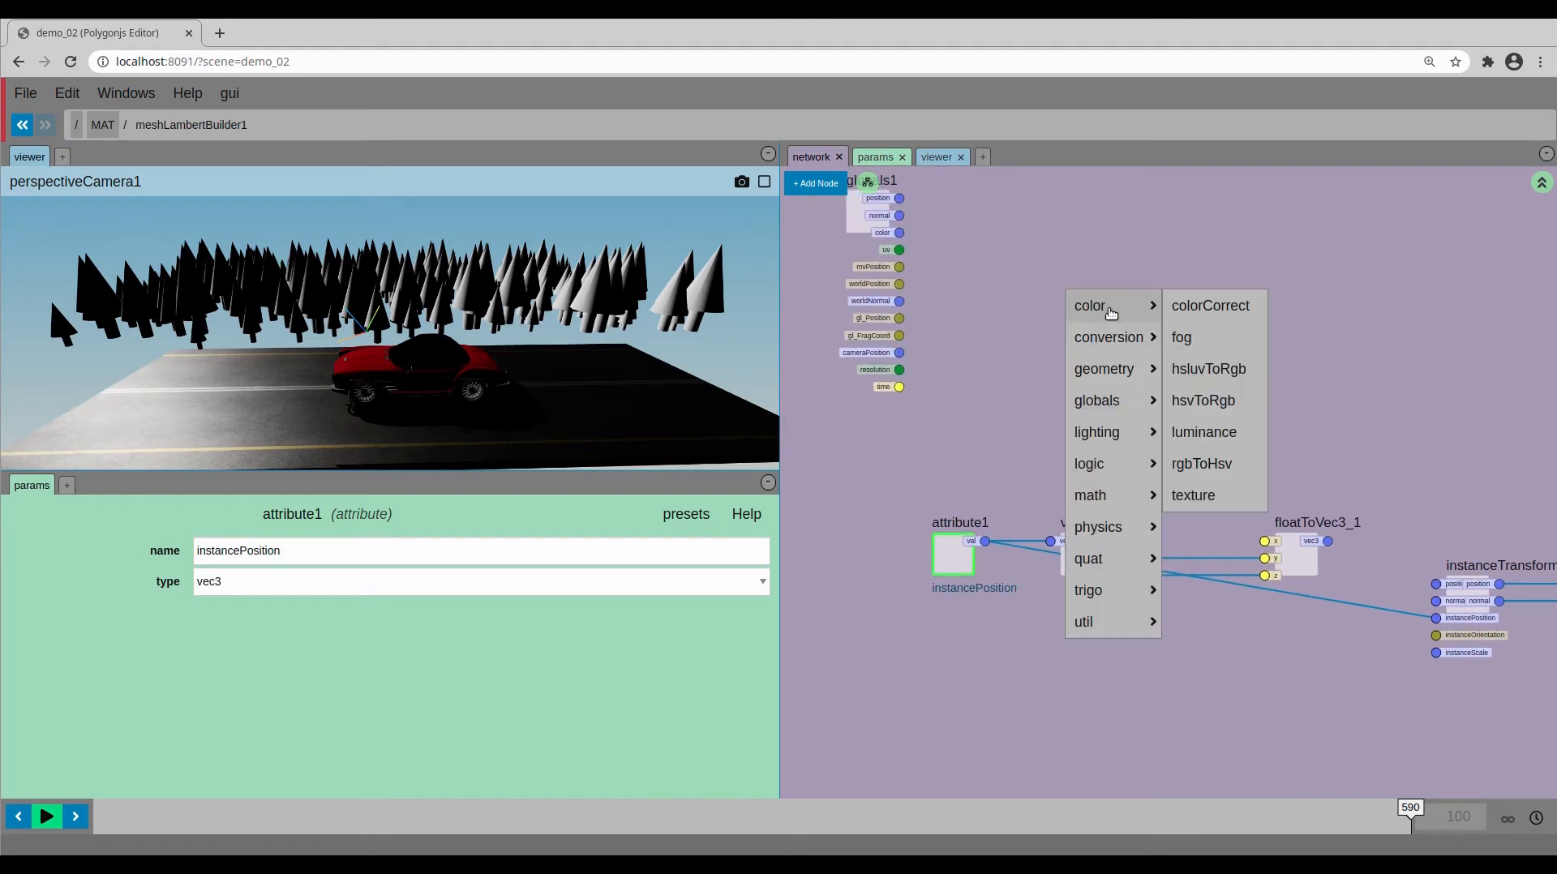
text(add)
key(Return)
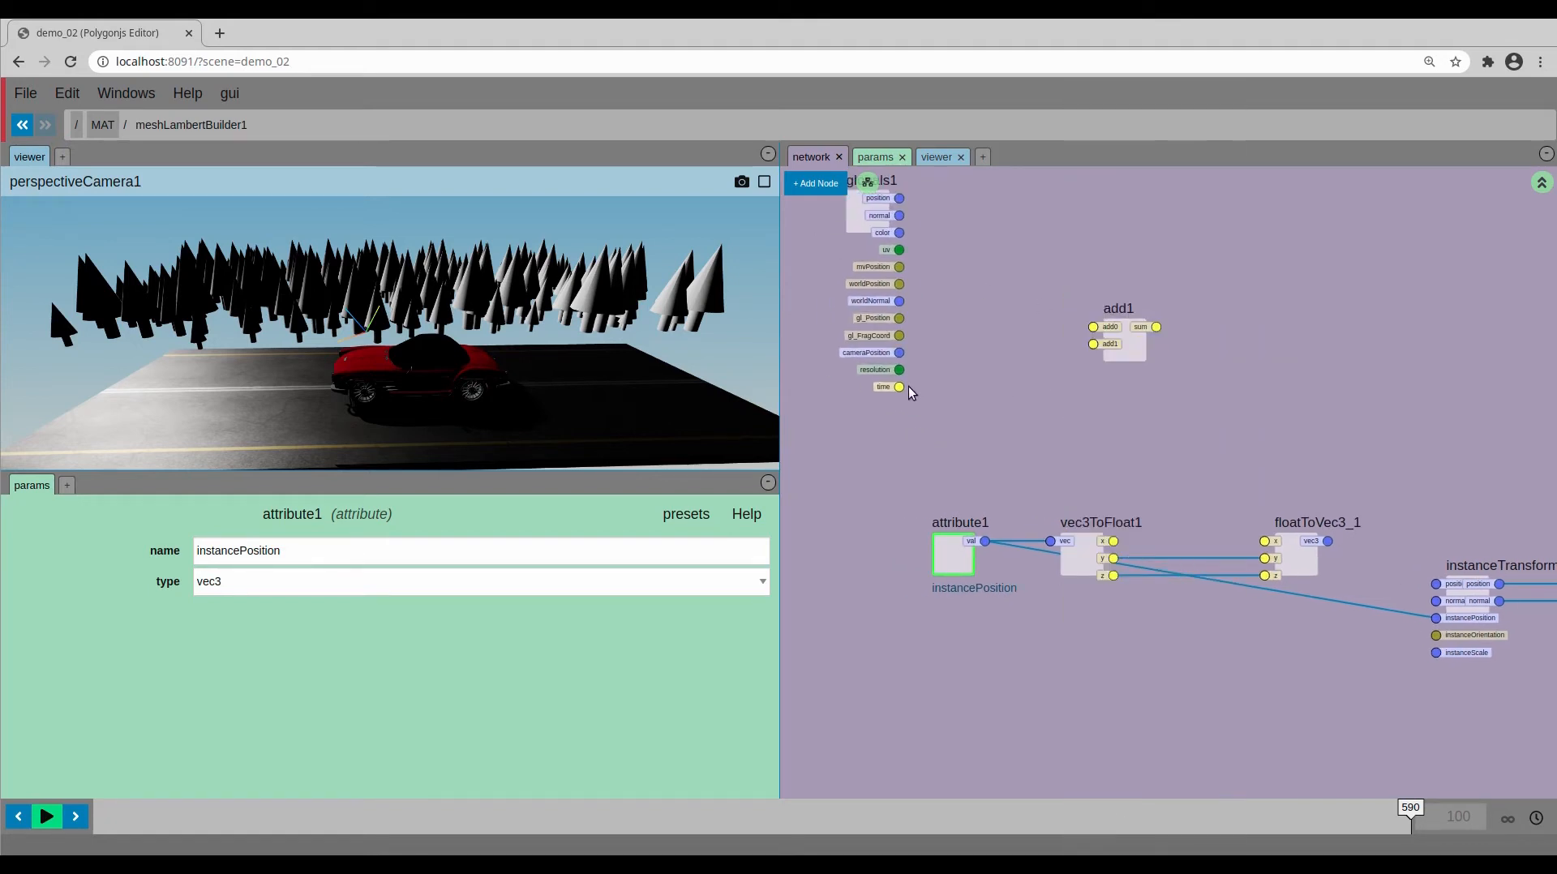
drag(899, 387, 1113, 542)
drag(1264, 545, 1265, 540)
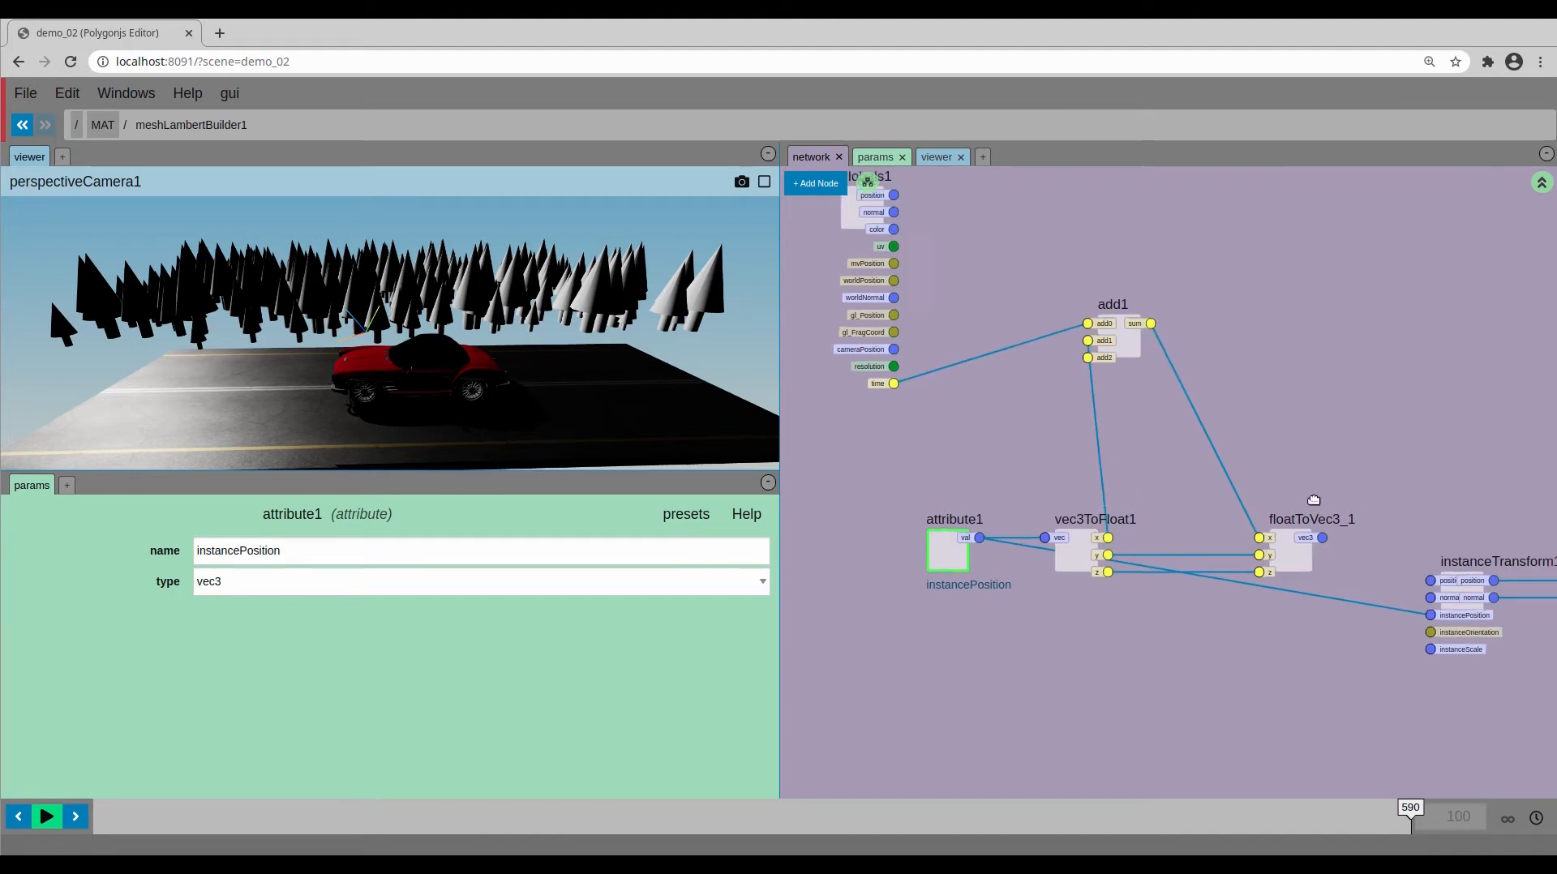
- Connect floatToVec3_1's vec3 output to instanceTransform1's instancePosition input and play the animation to check the tree motion
middle_drag(1343, 542, 1155, 507)
drag(1219, 578, 1248, 584)
middle_drag(1153, 416, 1312, 439)
drag(203, 822, 85, 820)
click(54, 816)
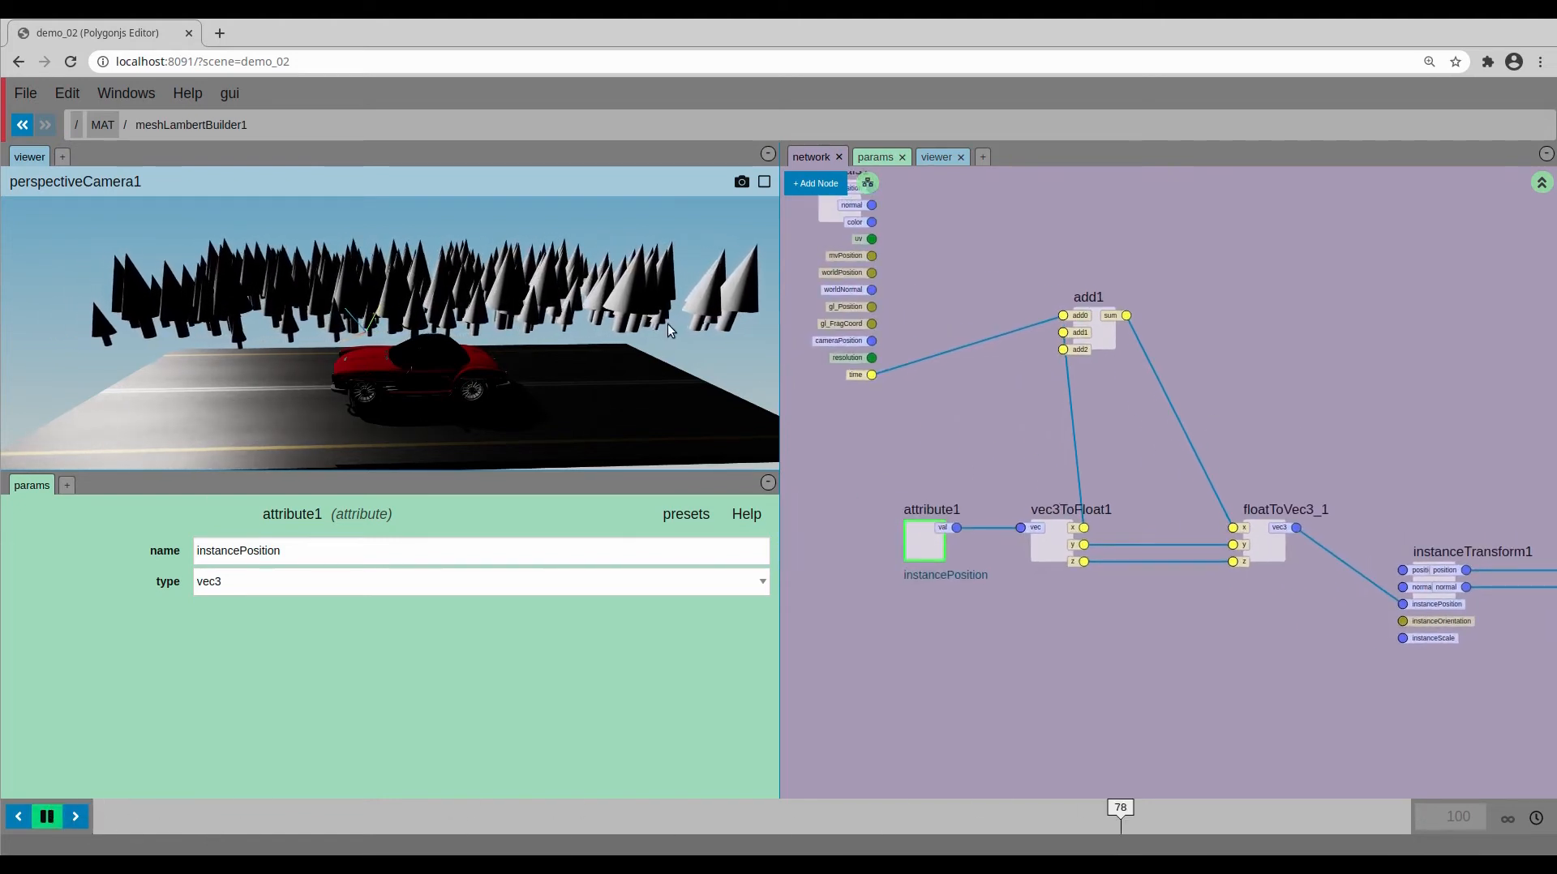
click(46, 817)
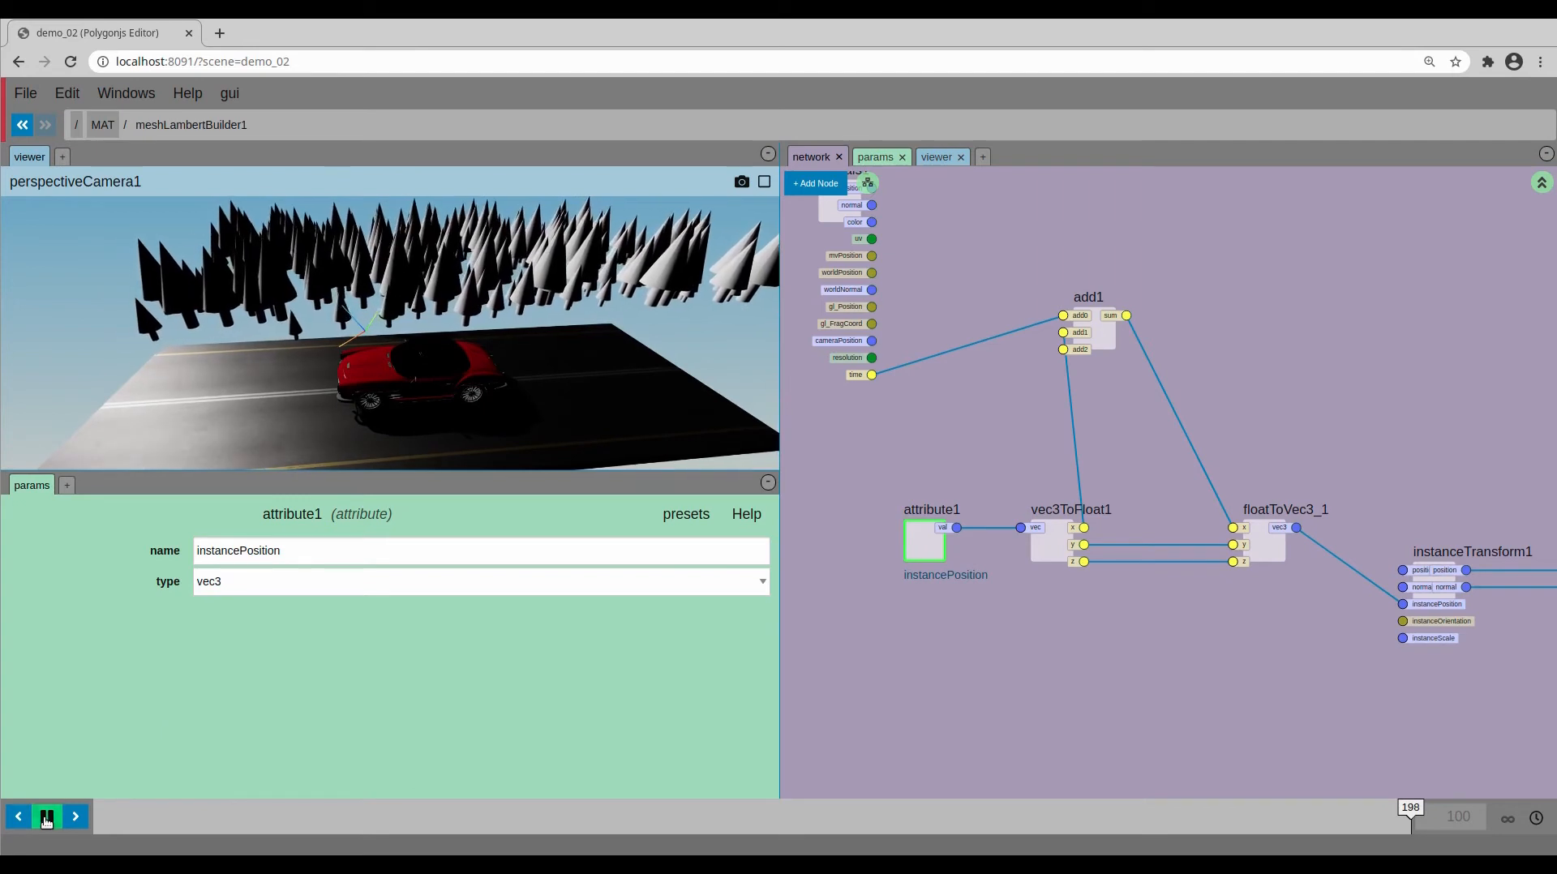
- Insert a multAdd node between globals1's time output and add1's add0 input, moving globals1 aside for space
middle_drag(928, 431, 1138, 479)
drag(1060, 243, 974, 243)
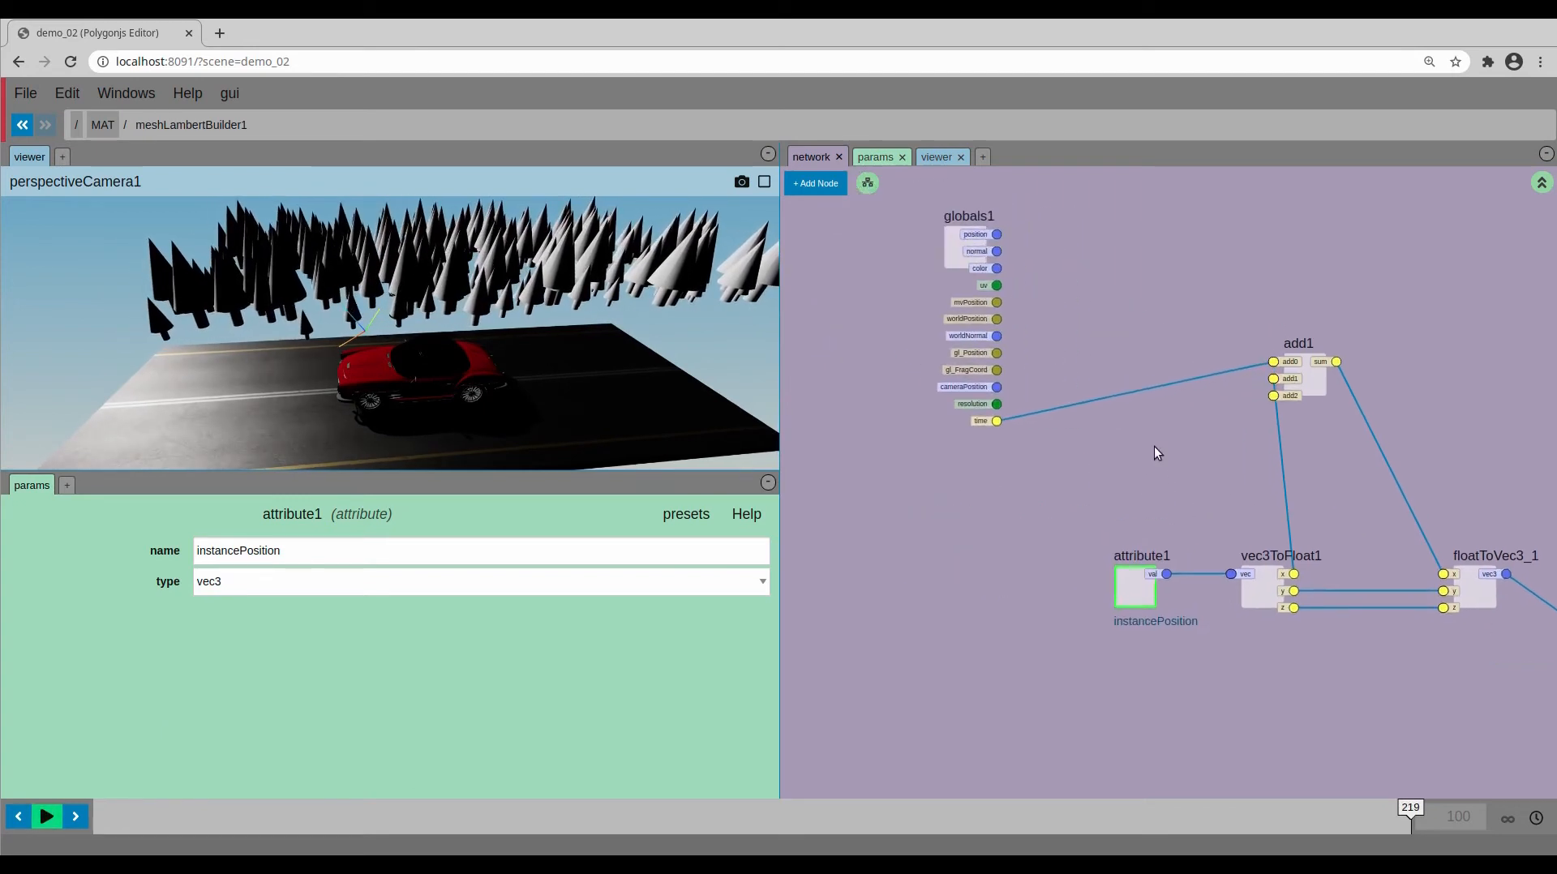
middle_drag(1156, 450, 1157, 429)
key(Tab)
text(mult)
click(1165, 491)
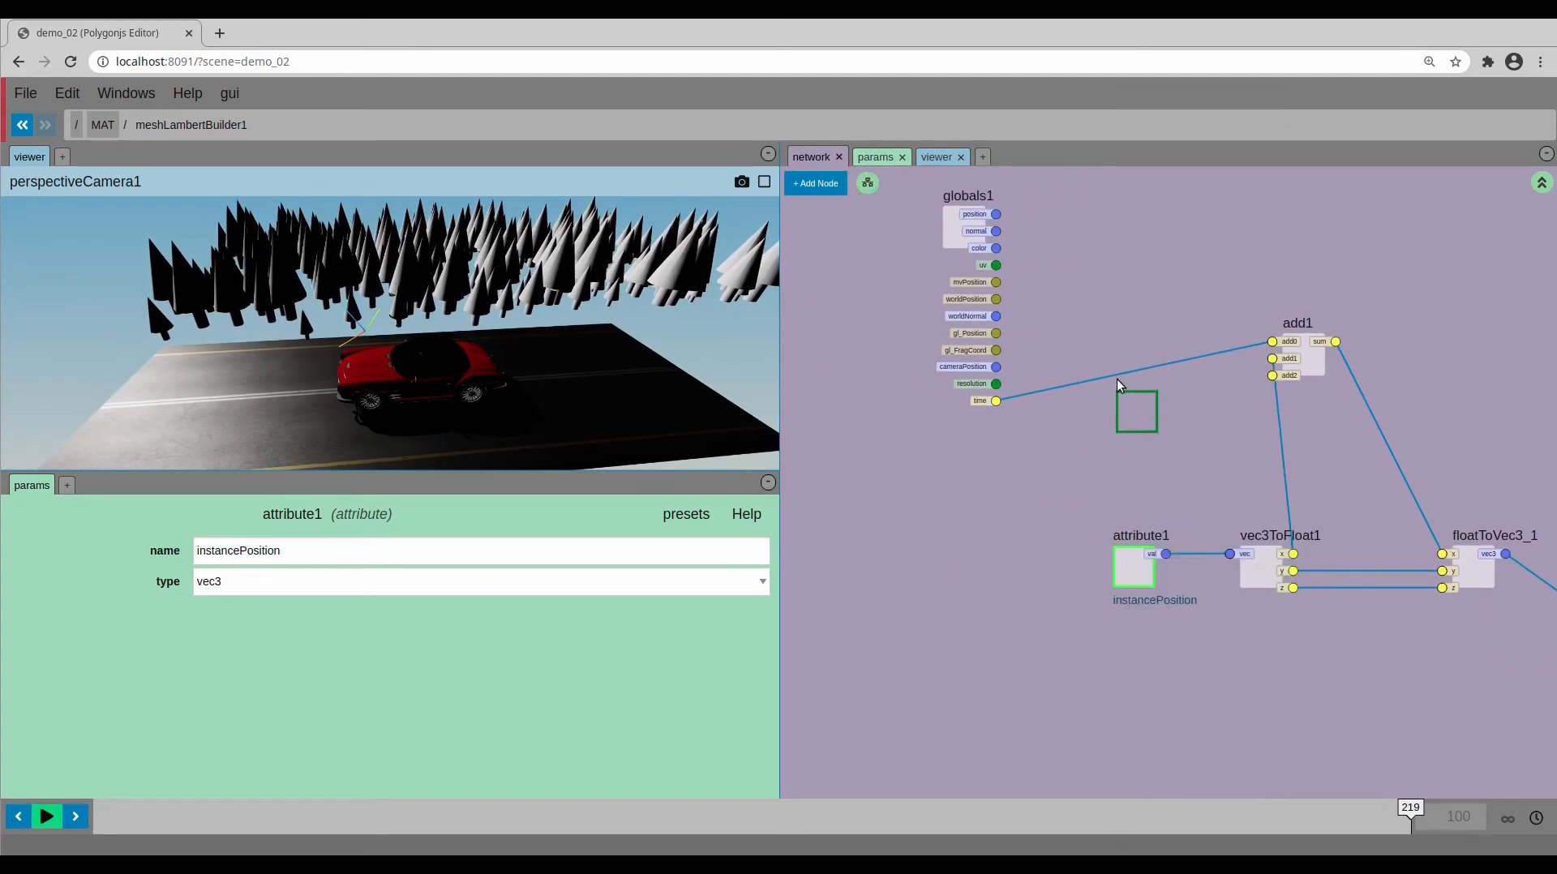
click(1119, 384)
drag(995, 401, 1270, 342)
- Set multAdd1's mult to 7.1 and replay the animation, checking the trees' speed from several angles
click(990, 399)
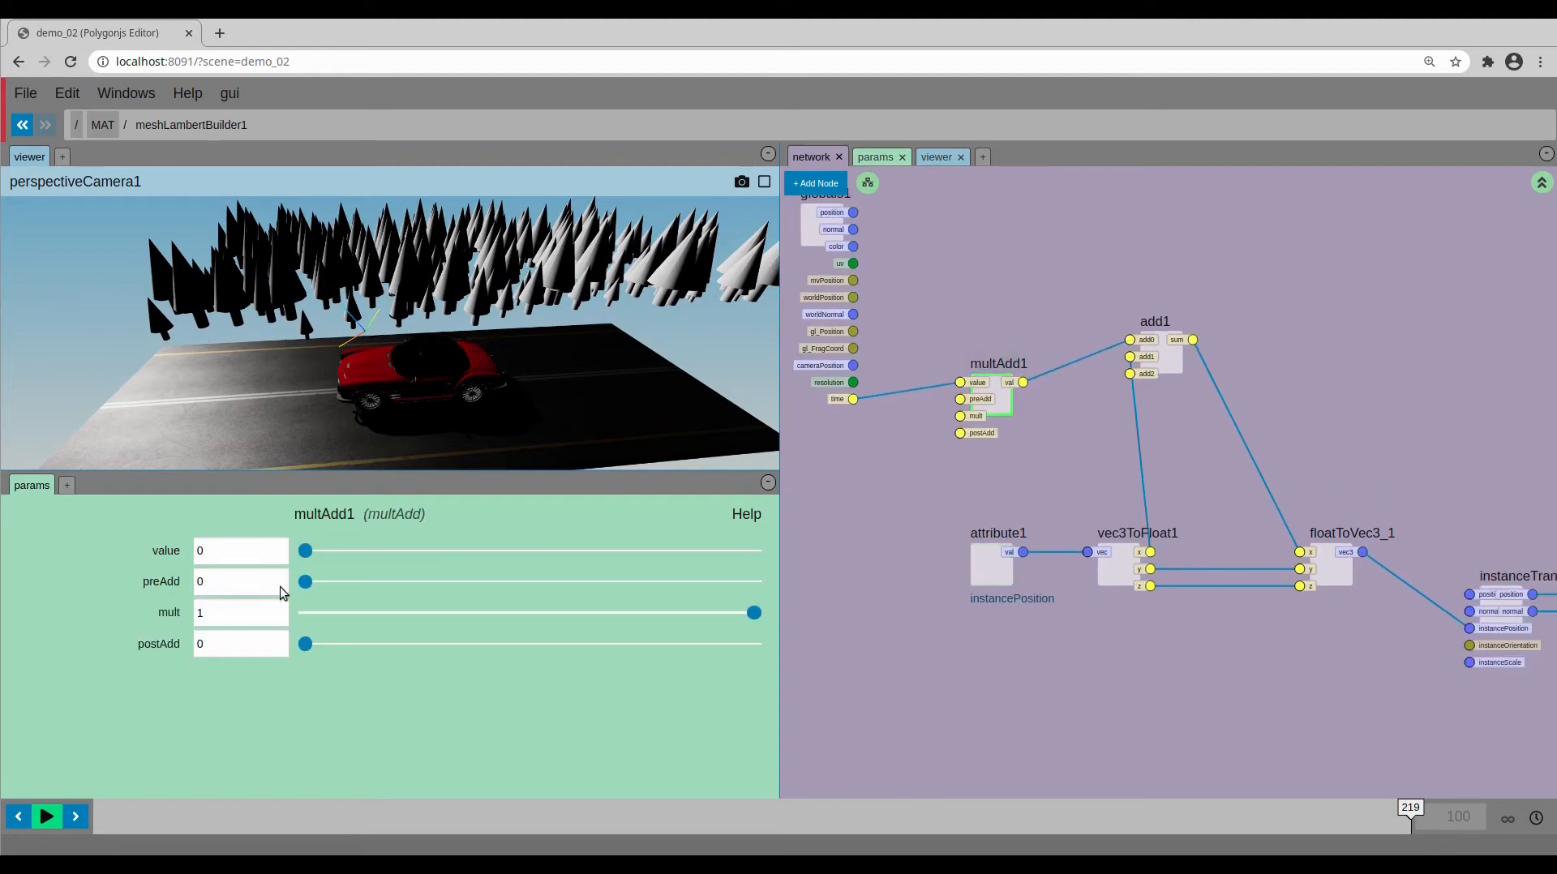
drag(273, 617, 457, 617)
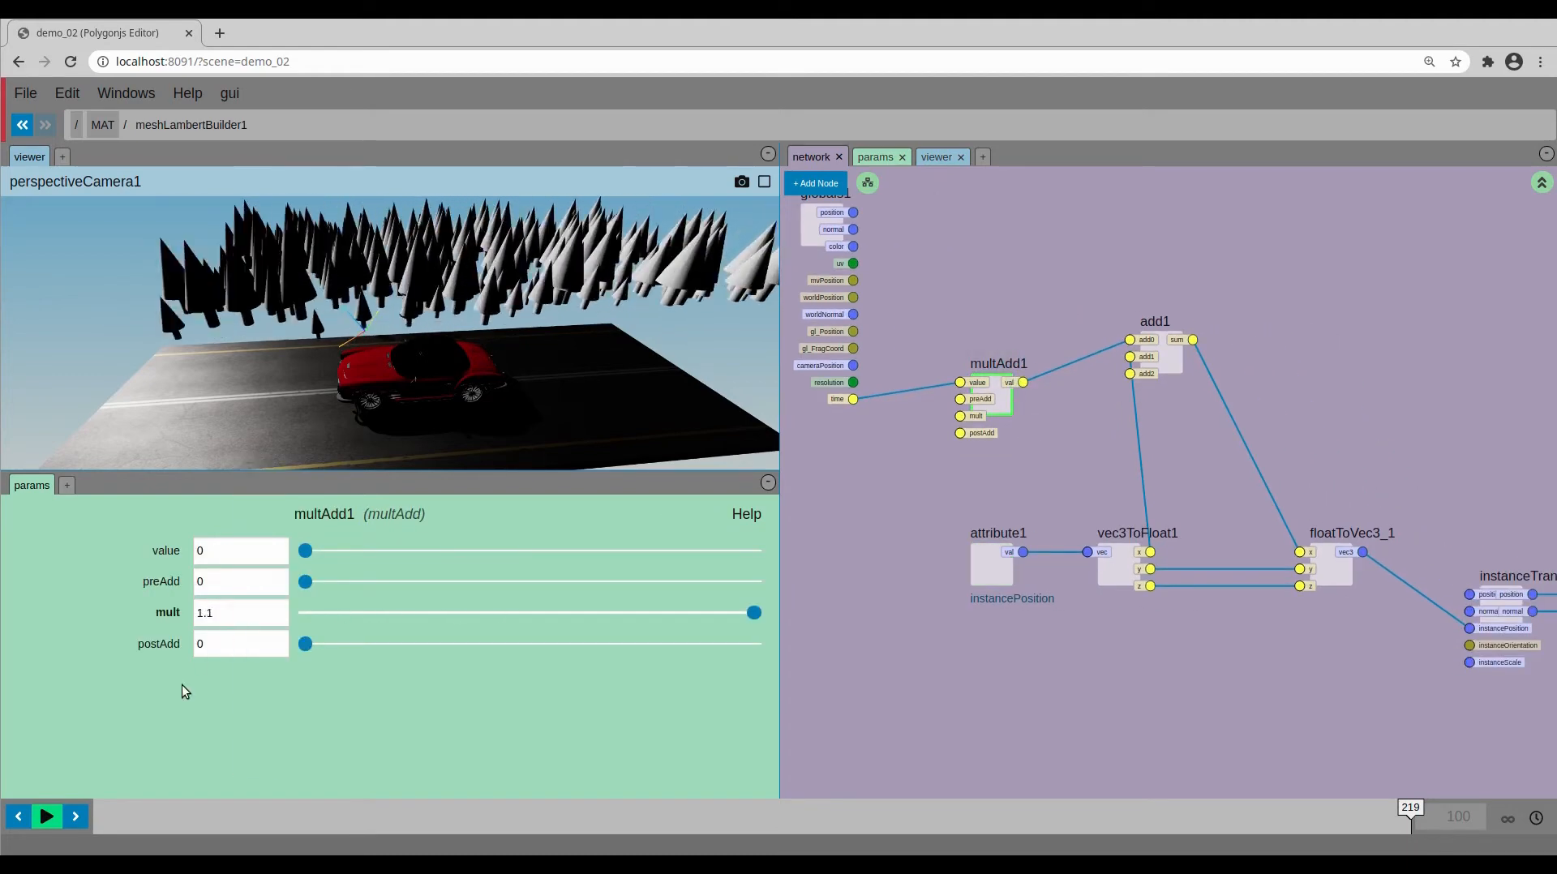
click(46, 817)
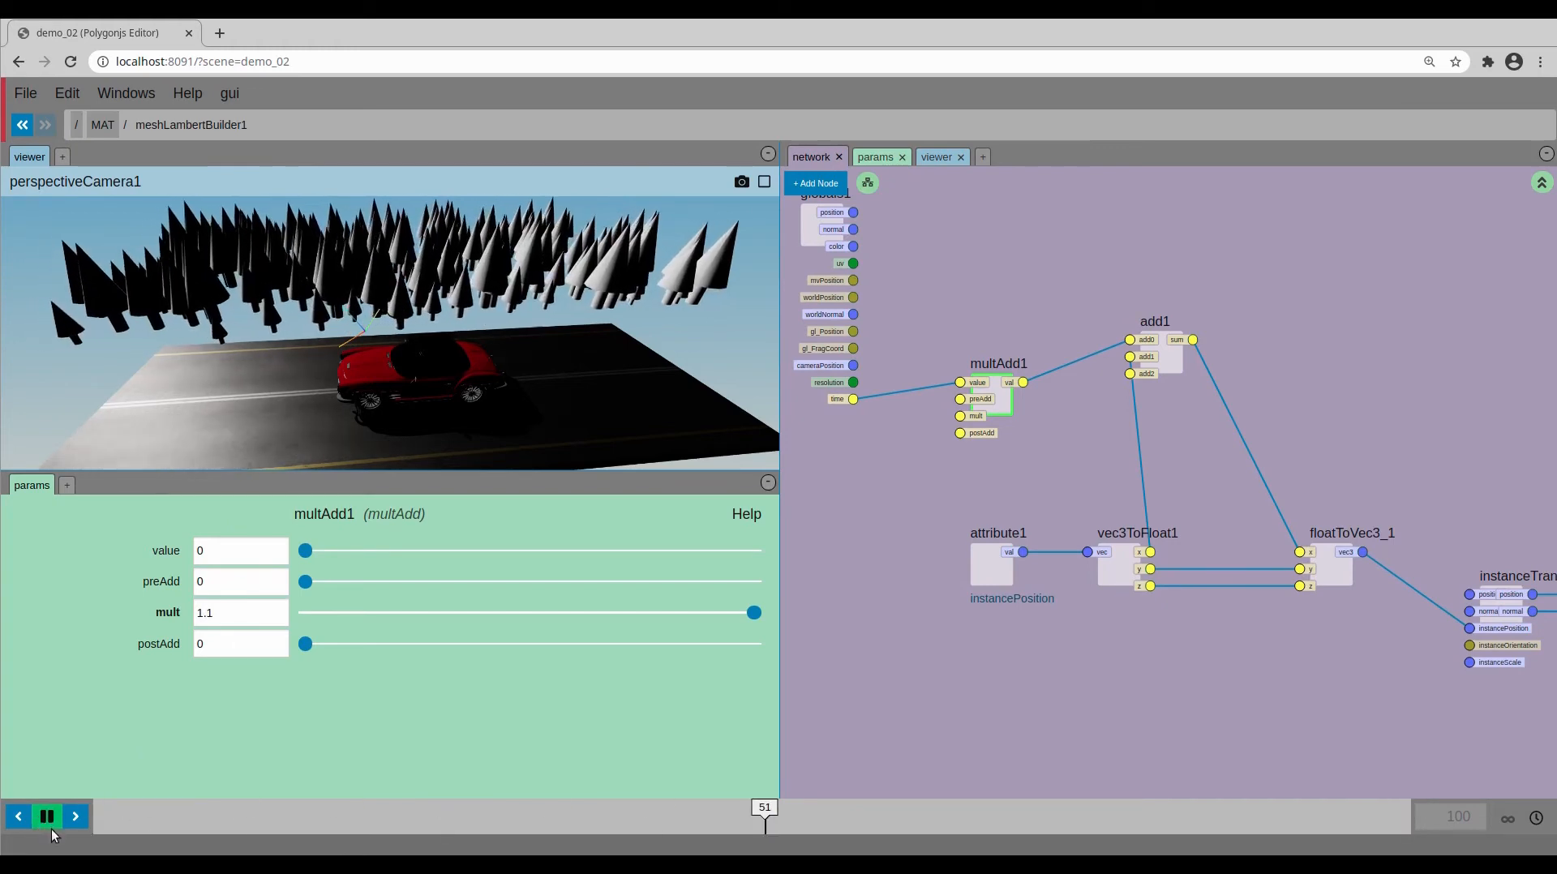
drag(270, 614, 390, 574)
click(18, 816)
click(45, 819)
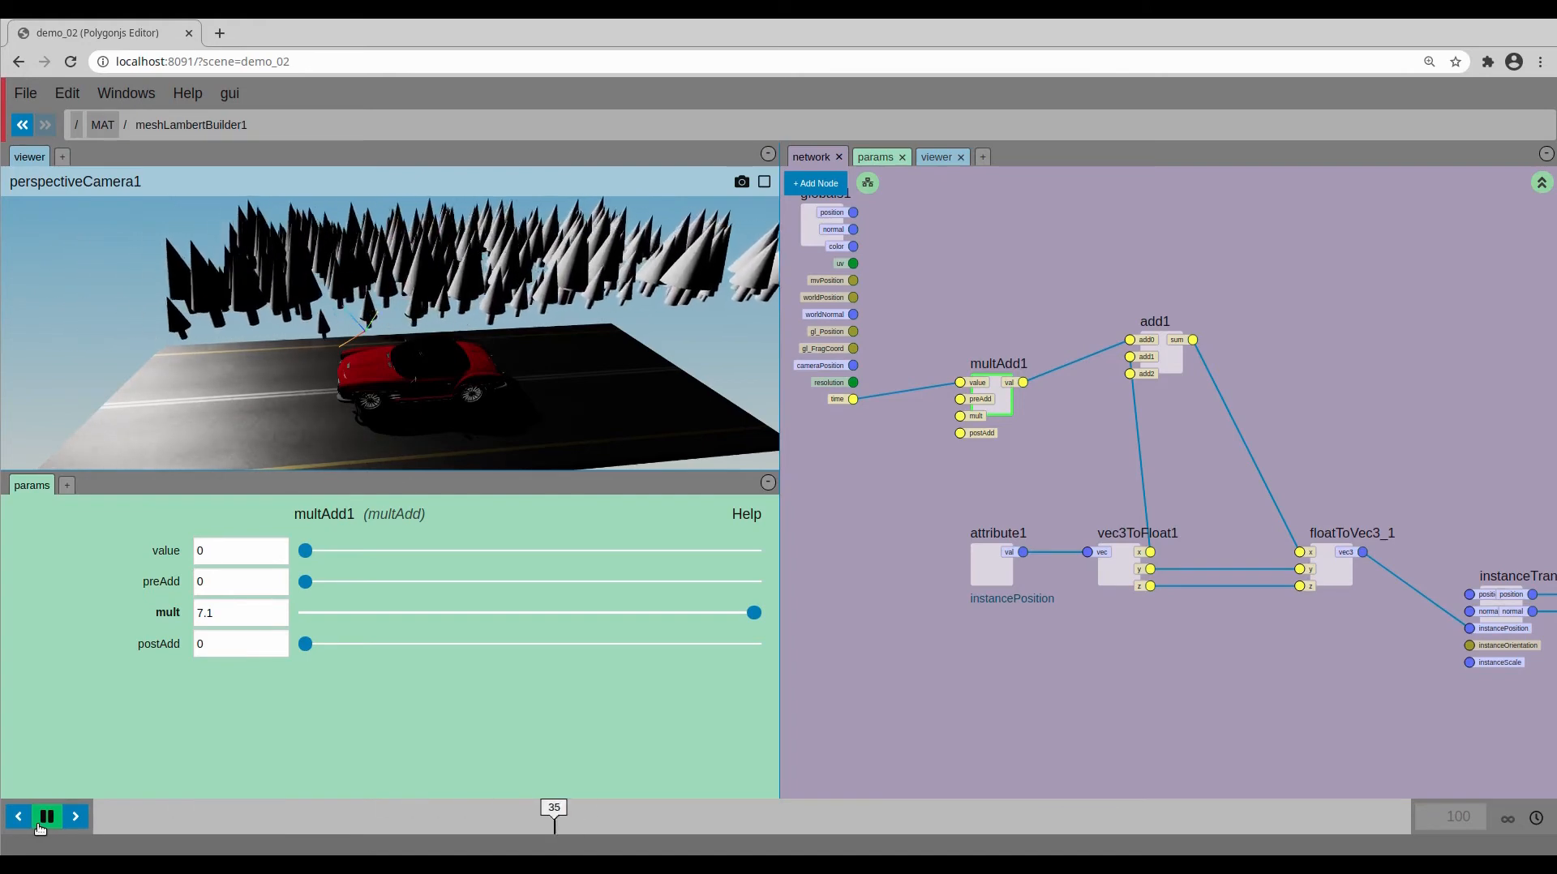
drag(373, 377, 435, 323)
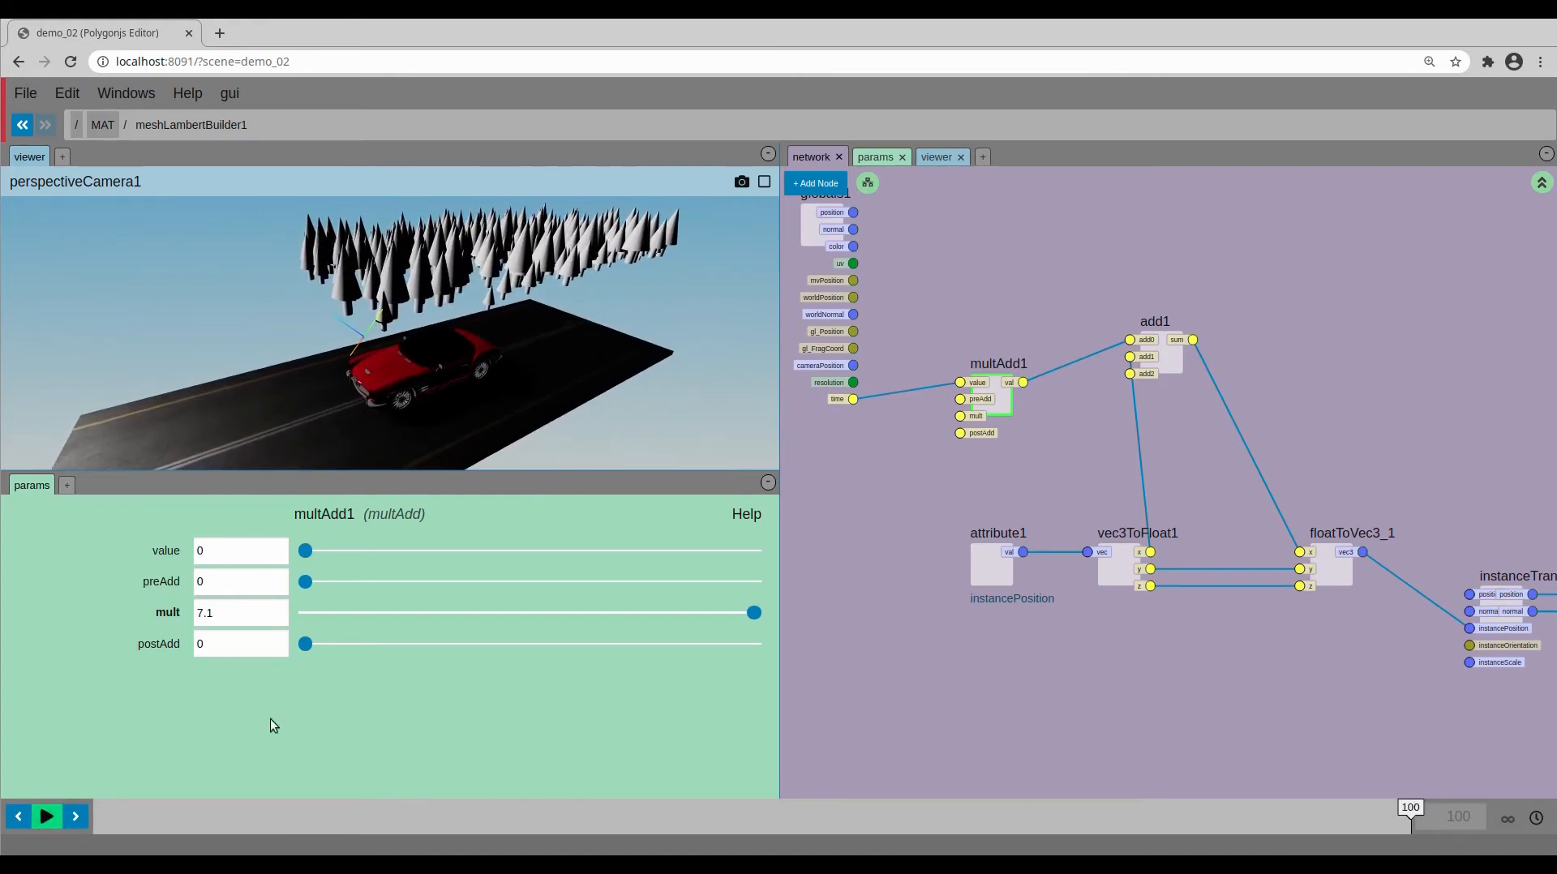
click(47, 816)
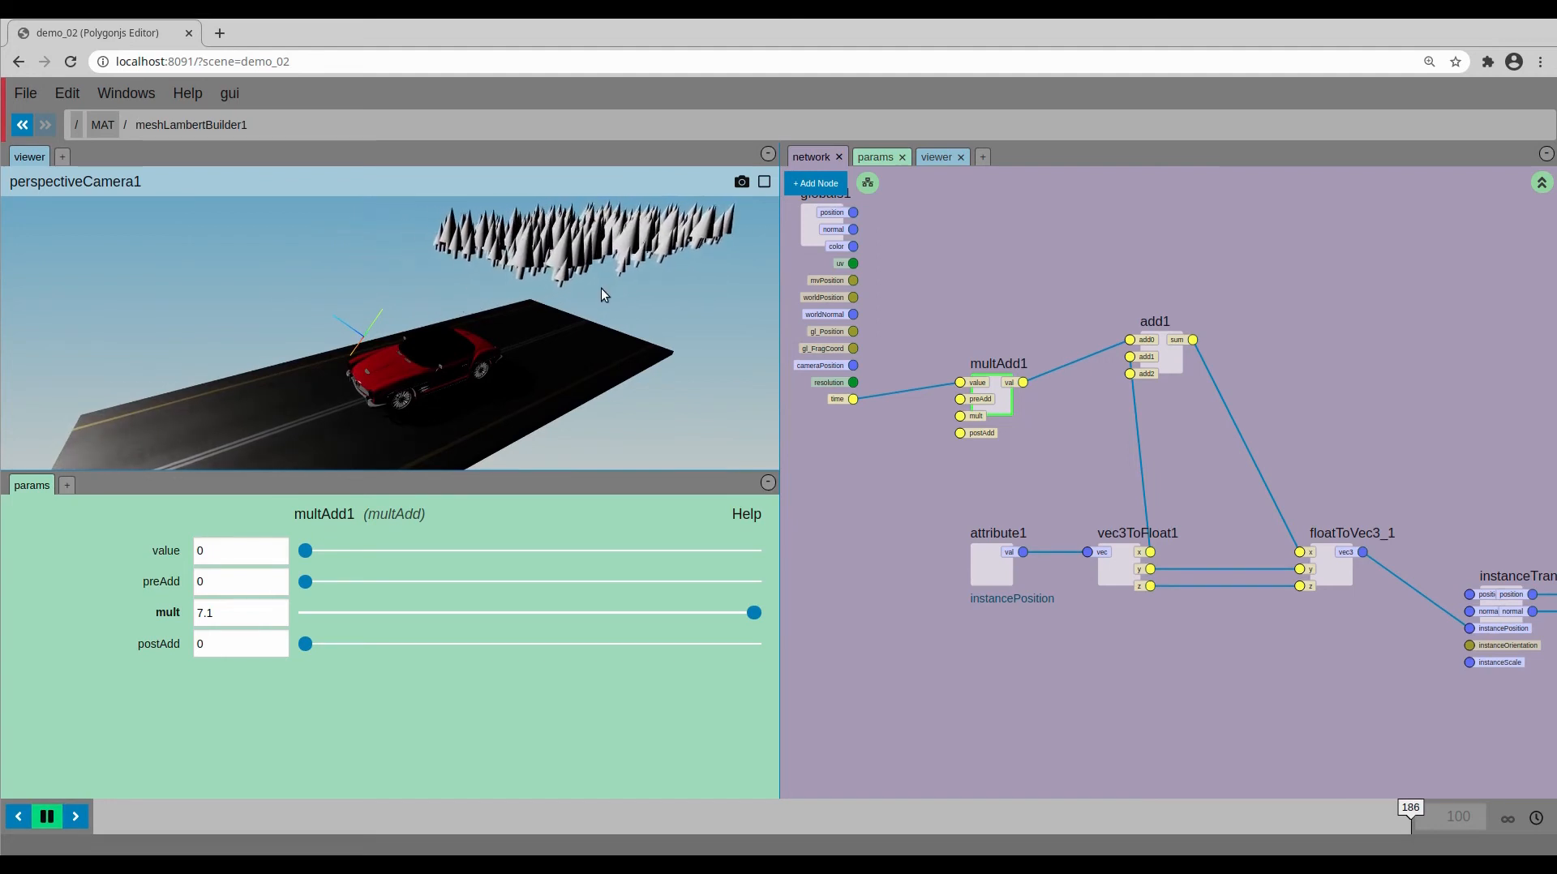
drag(601, 288, 626, 285)
click(47, 816)
mouse_move(454, 394)
mouse_down()
mouse_move(498, 400)
mouse_move(710, 300)
mouse_move(627, 356)
mouse_move(434, 219)
mouse_move(143, 280)
mouse_up()
- Shift the nodes upstream of floatToVec3_1 away from it and align add1 with multAdd1, leaving free space after add1
middle_drag(920, 449, 1001, 448)
scroll(897, 492, down, 1)
middle_drag(897, 491, 998, 554)
mouse_move(944, 275)
mouse_down()
mouse_move(1337, 545)
mouse_move(1335, 665)
mouse_up()
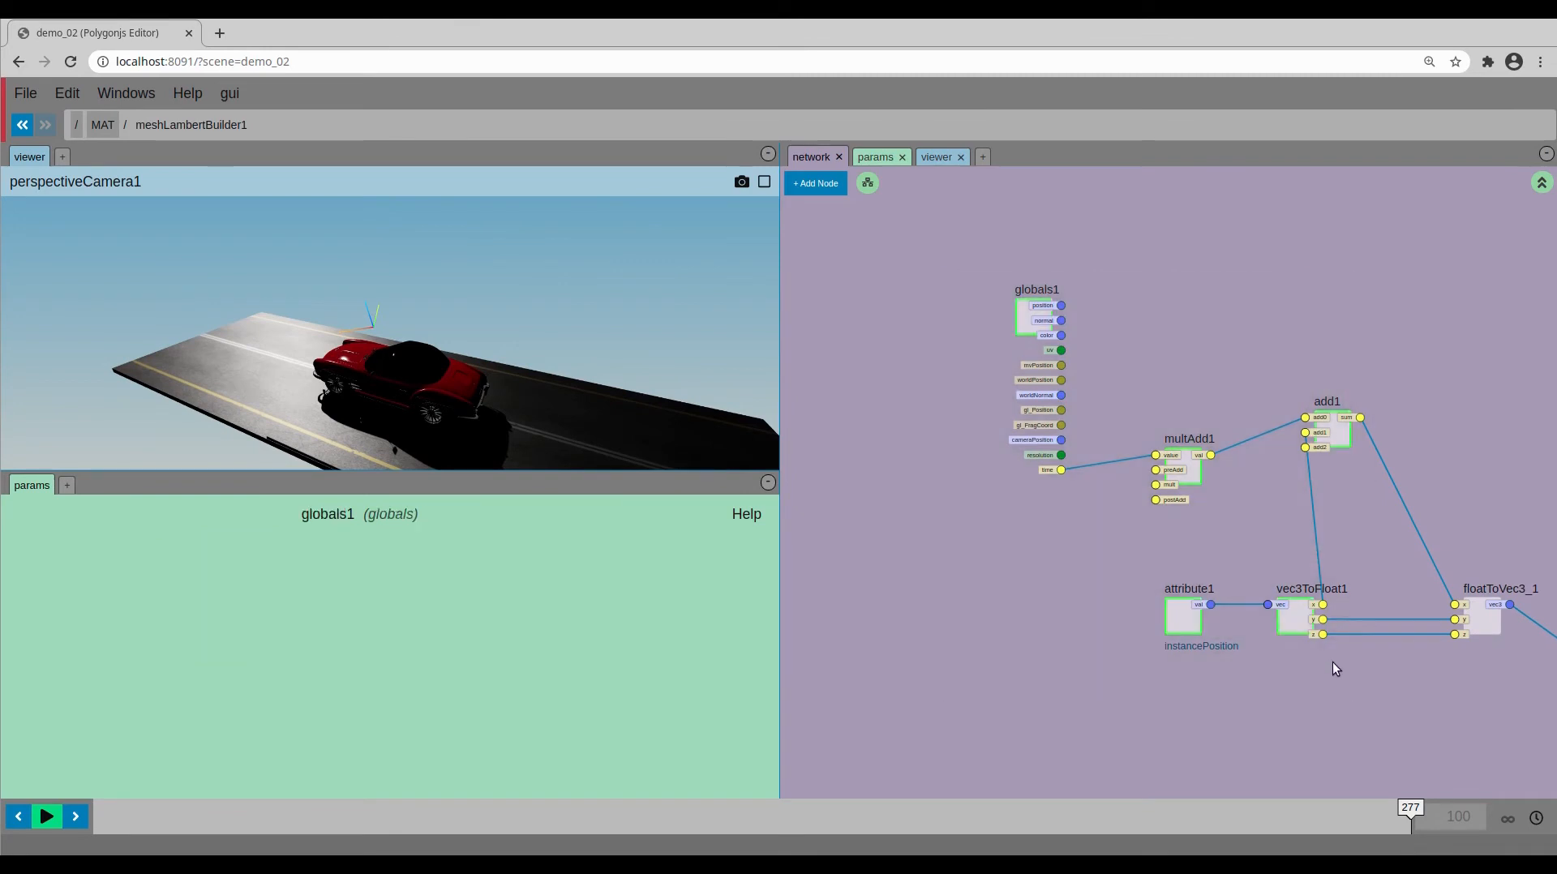
drag(1330, 438, 1155, 476)
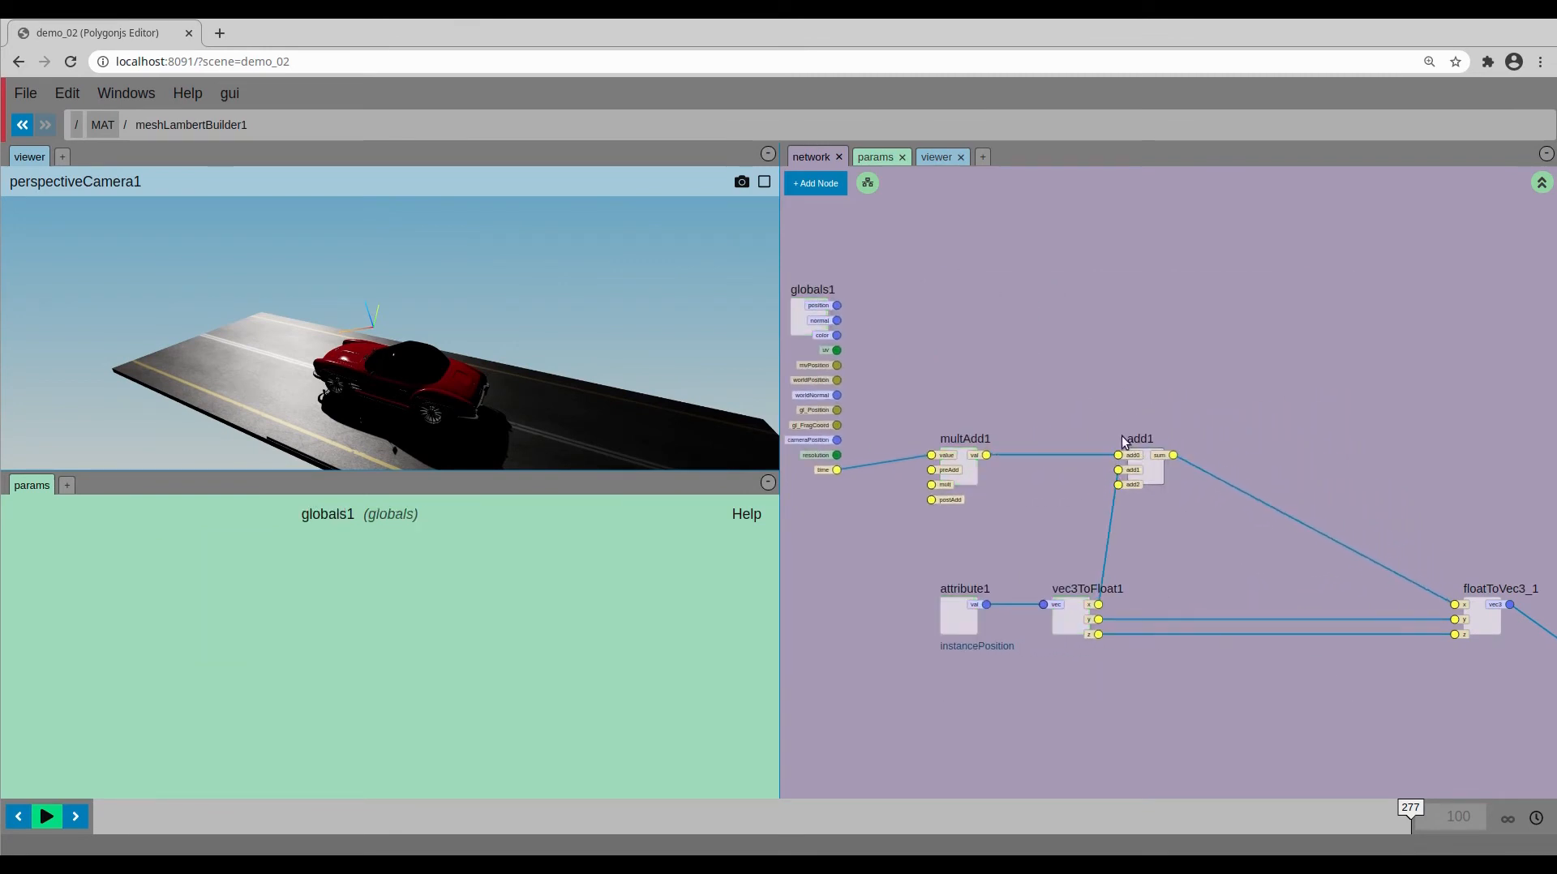
- Insert a mod node between add1's sum output and floatToVec3_1's x input, with in1 set to 10
middle_drag(1223, 465, 1102, 405)
key(Tab)
text(mo)
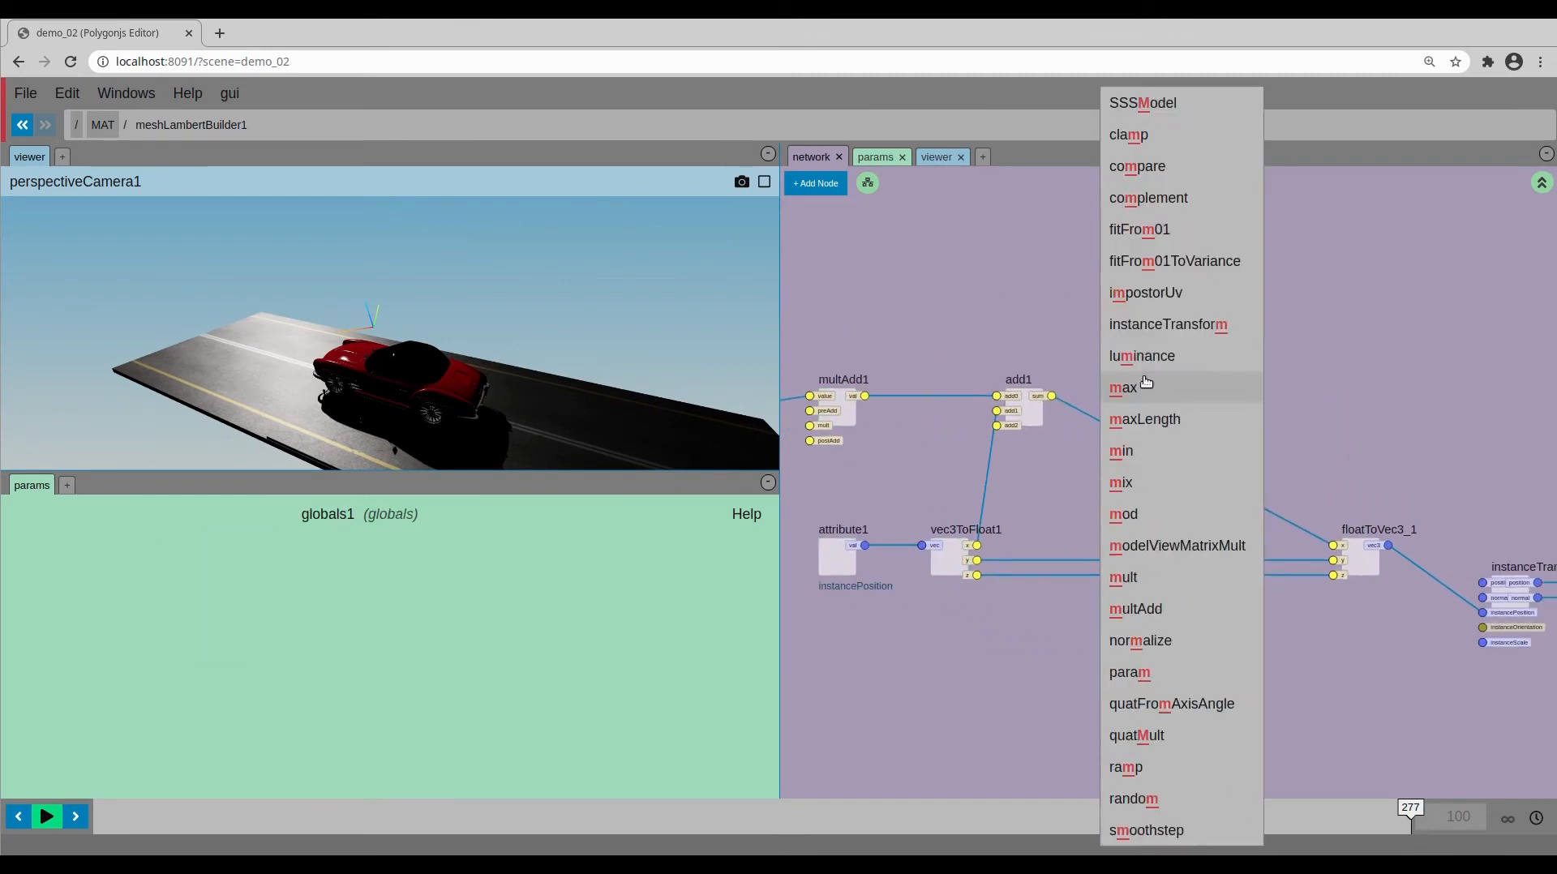
click(1125, 407)
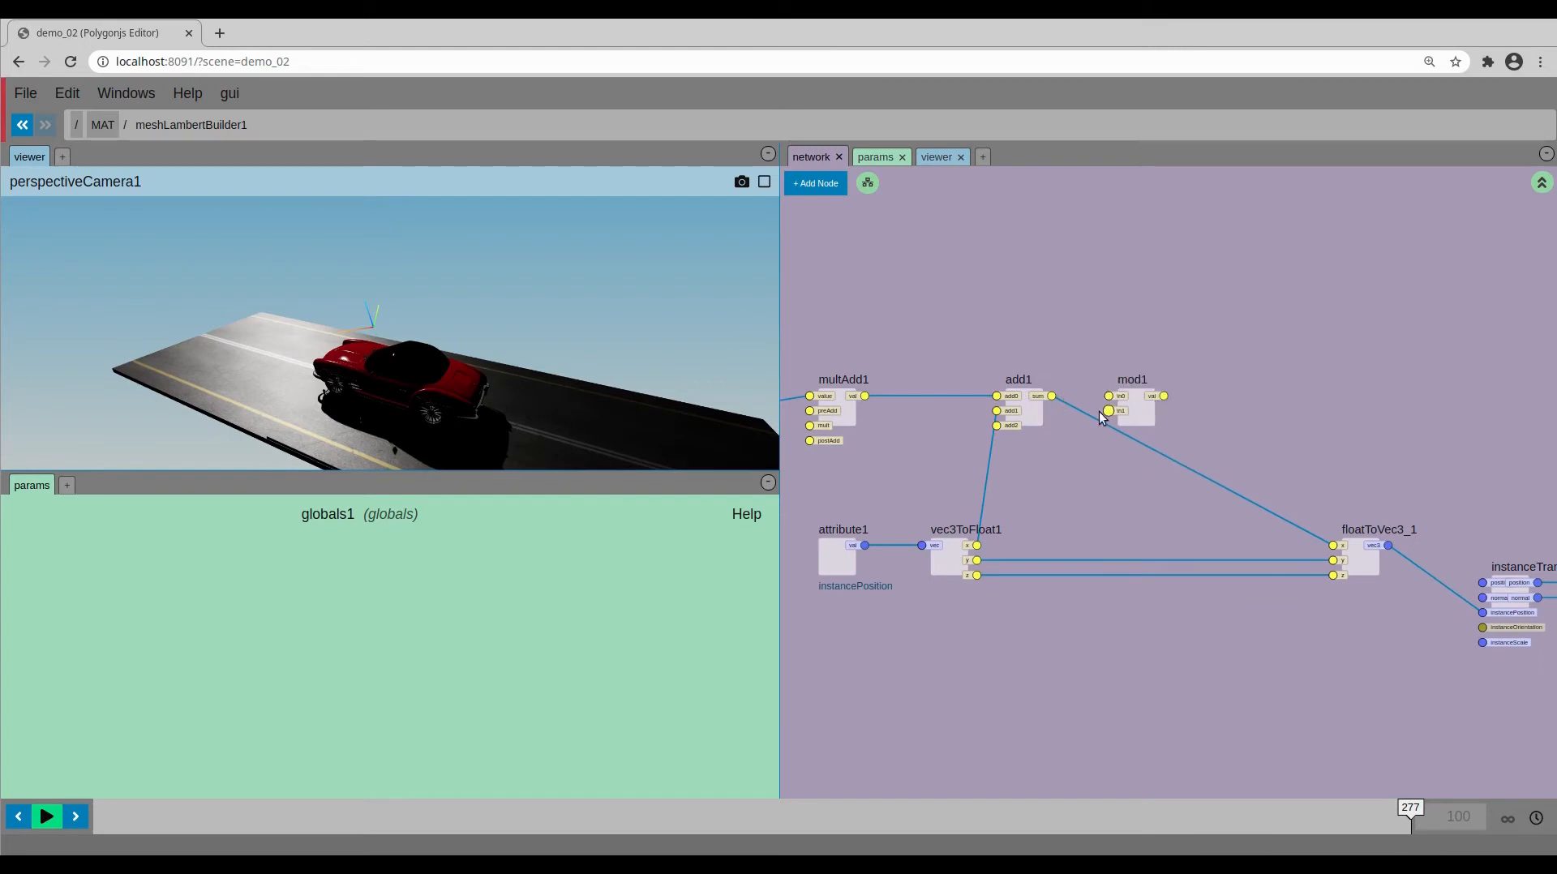
click(1117, 394)
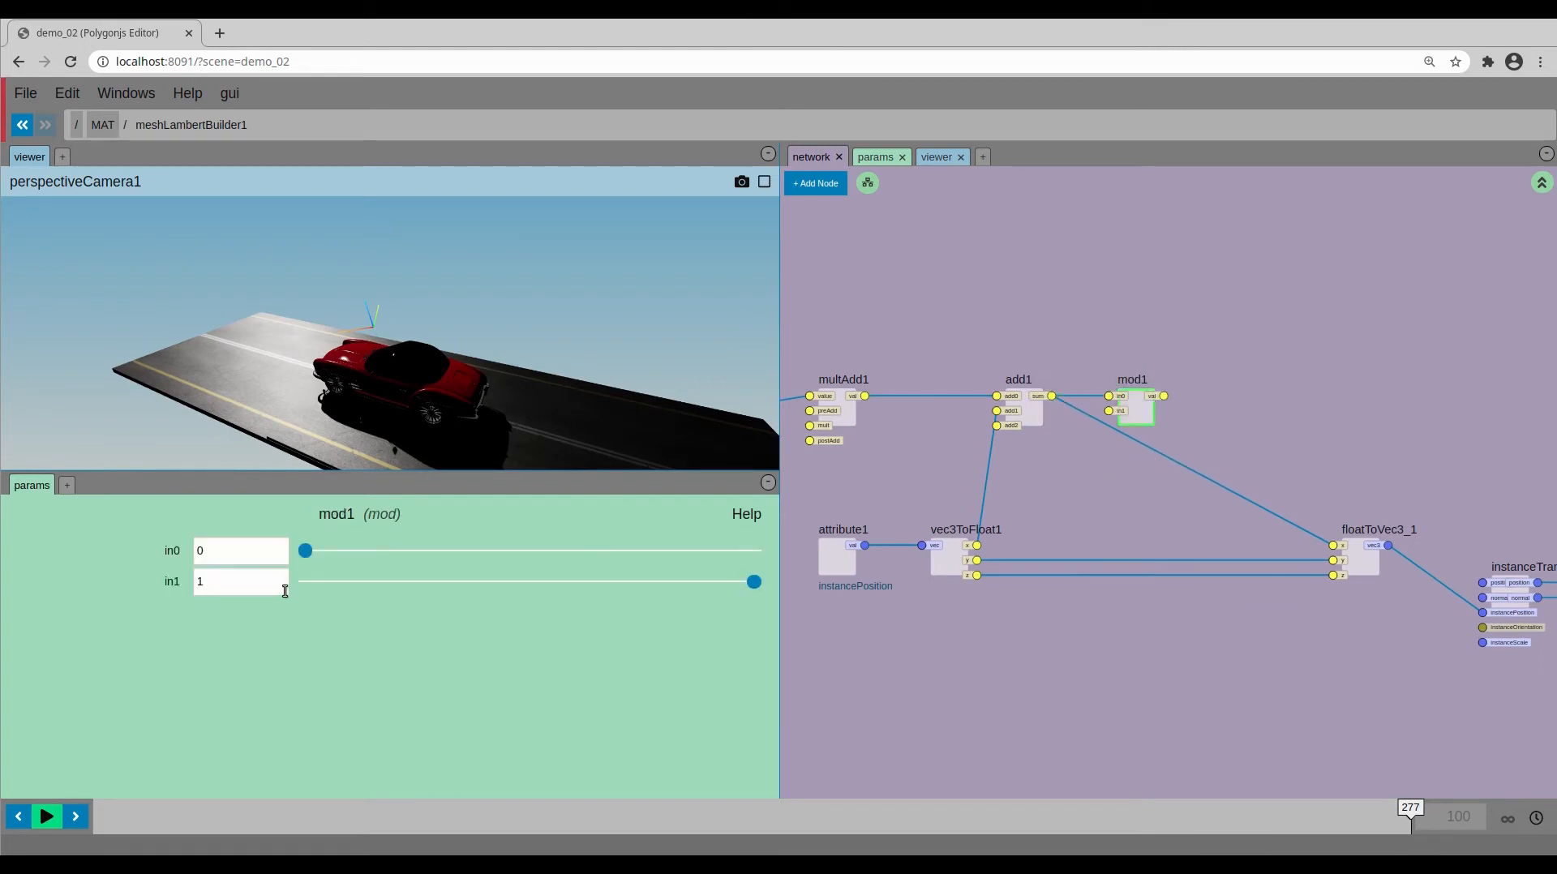
double_click(248, 581)
drag(1325, 549, 1333, 545)
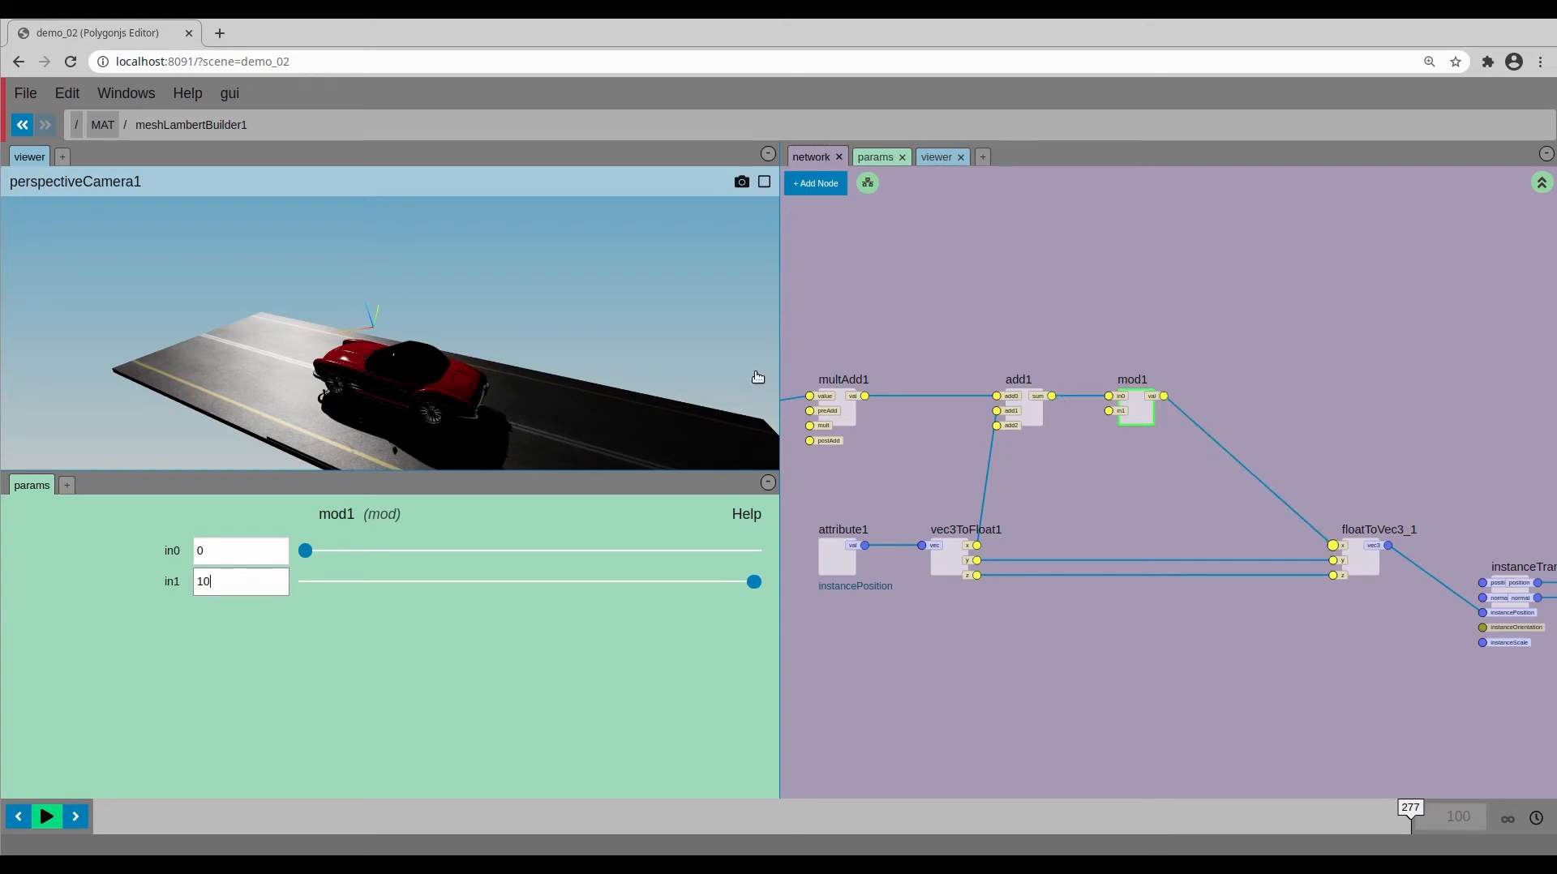
- Play the animation from near its start and examine how the trees wrap around, viewed from different angles
click(119, 817)
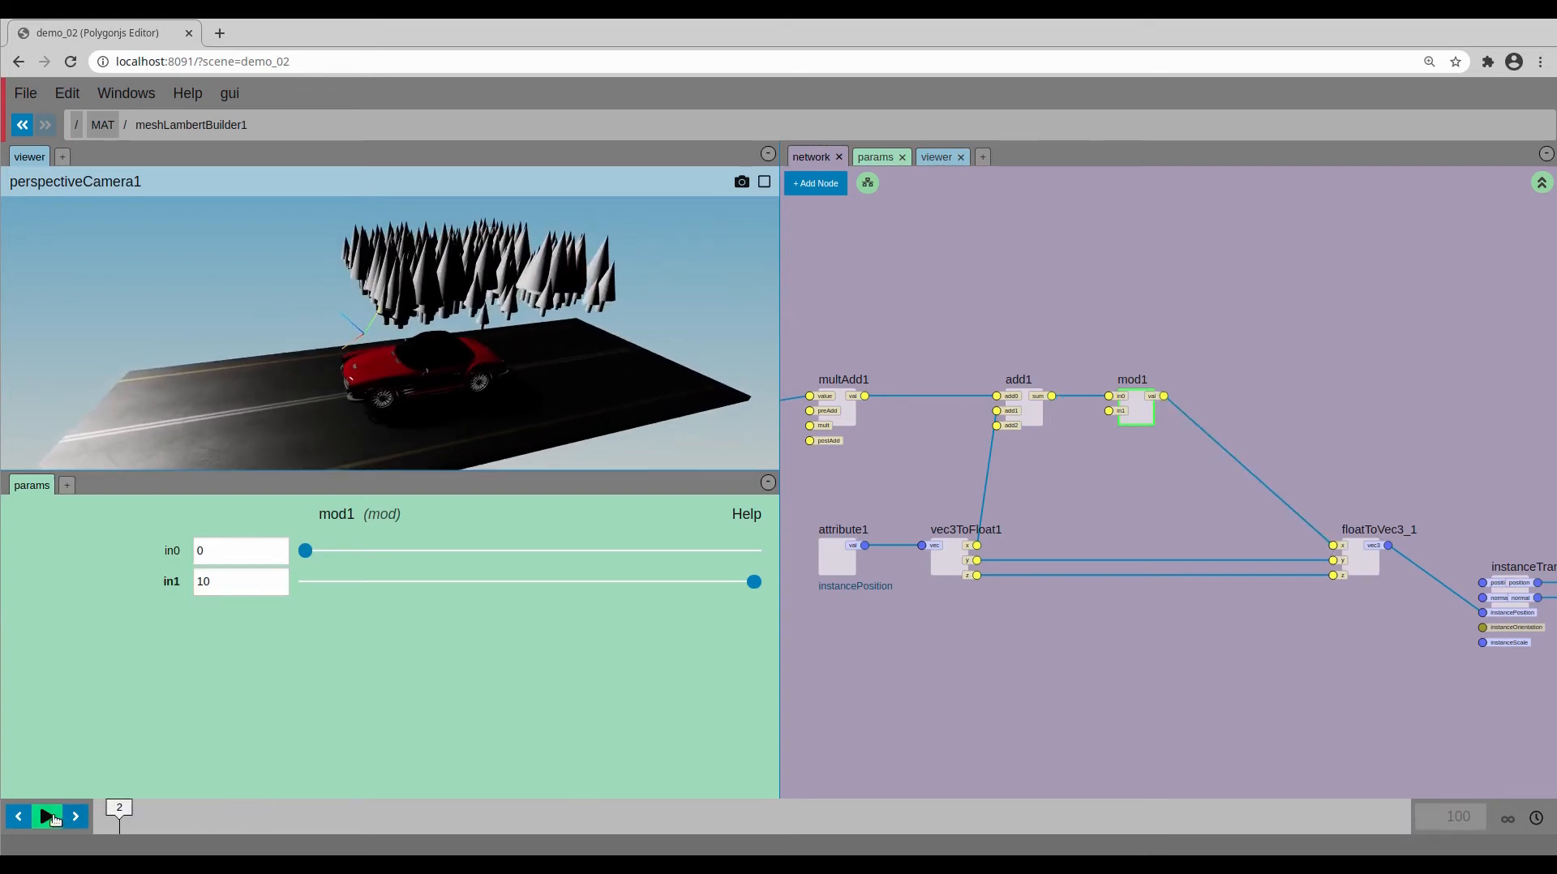
click(49, 818)
drag(537, 368, 473, 327)
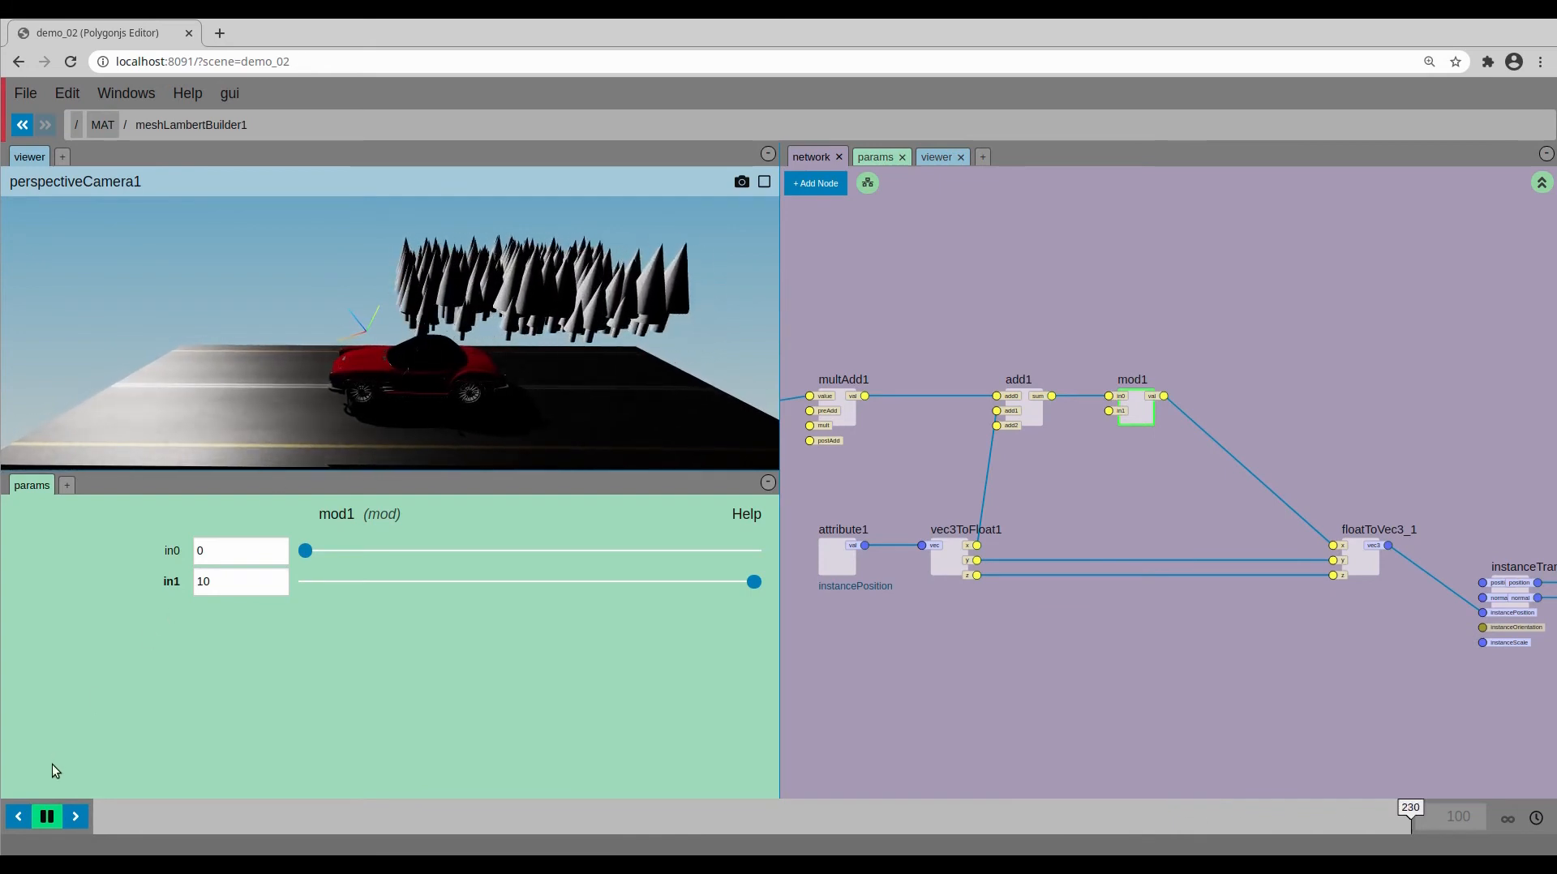
click(47, 816)
drag(521, 363, 652, 316)
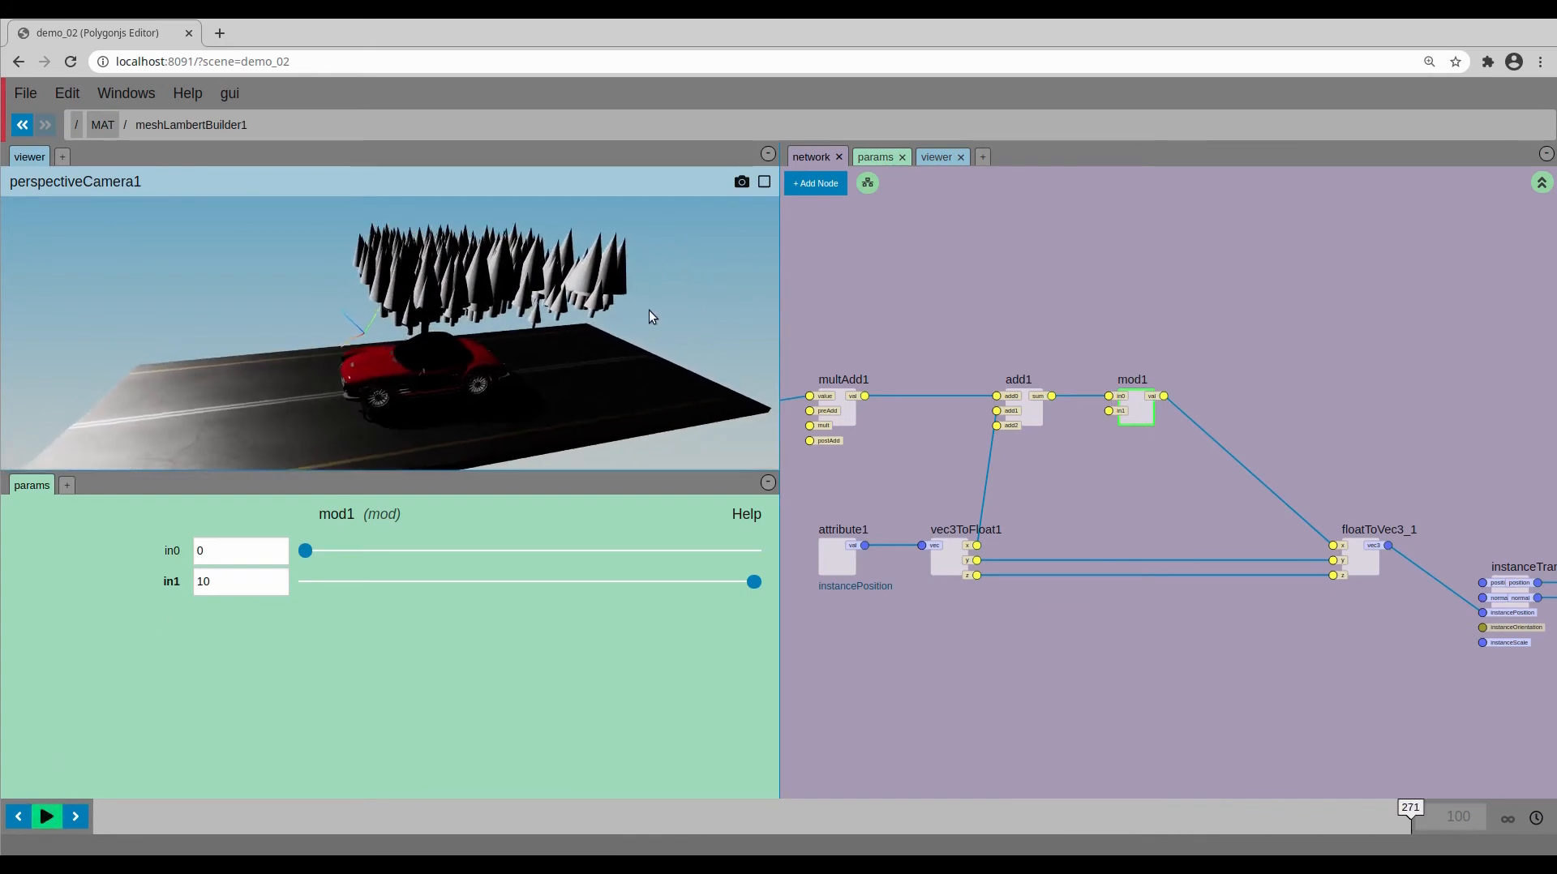
- Set mod1's in1 to 40 and scrub the timeline to frame 82, inspecting how the forest is placed
double_click(278, 582)
key(Return)
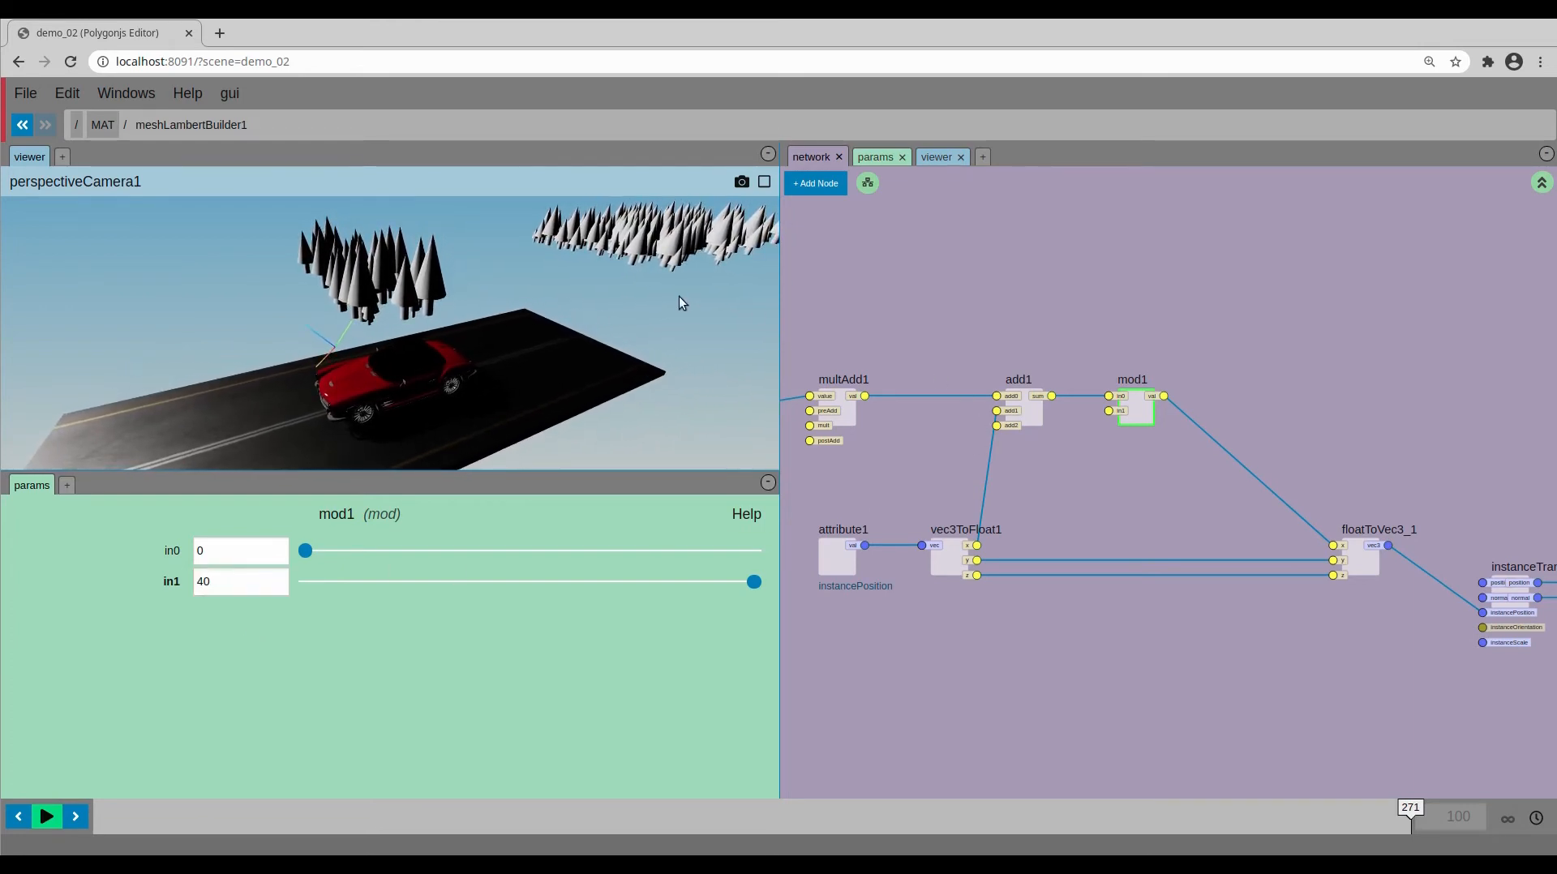
drag(157, 835, 1173, 810)
drag(579, 330, 581, 323)
middle_drag(1101, 484, 1100, 469)
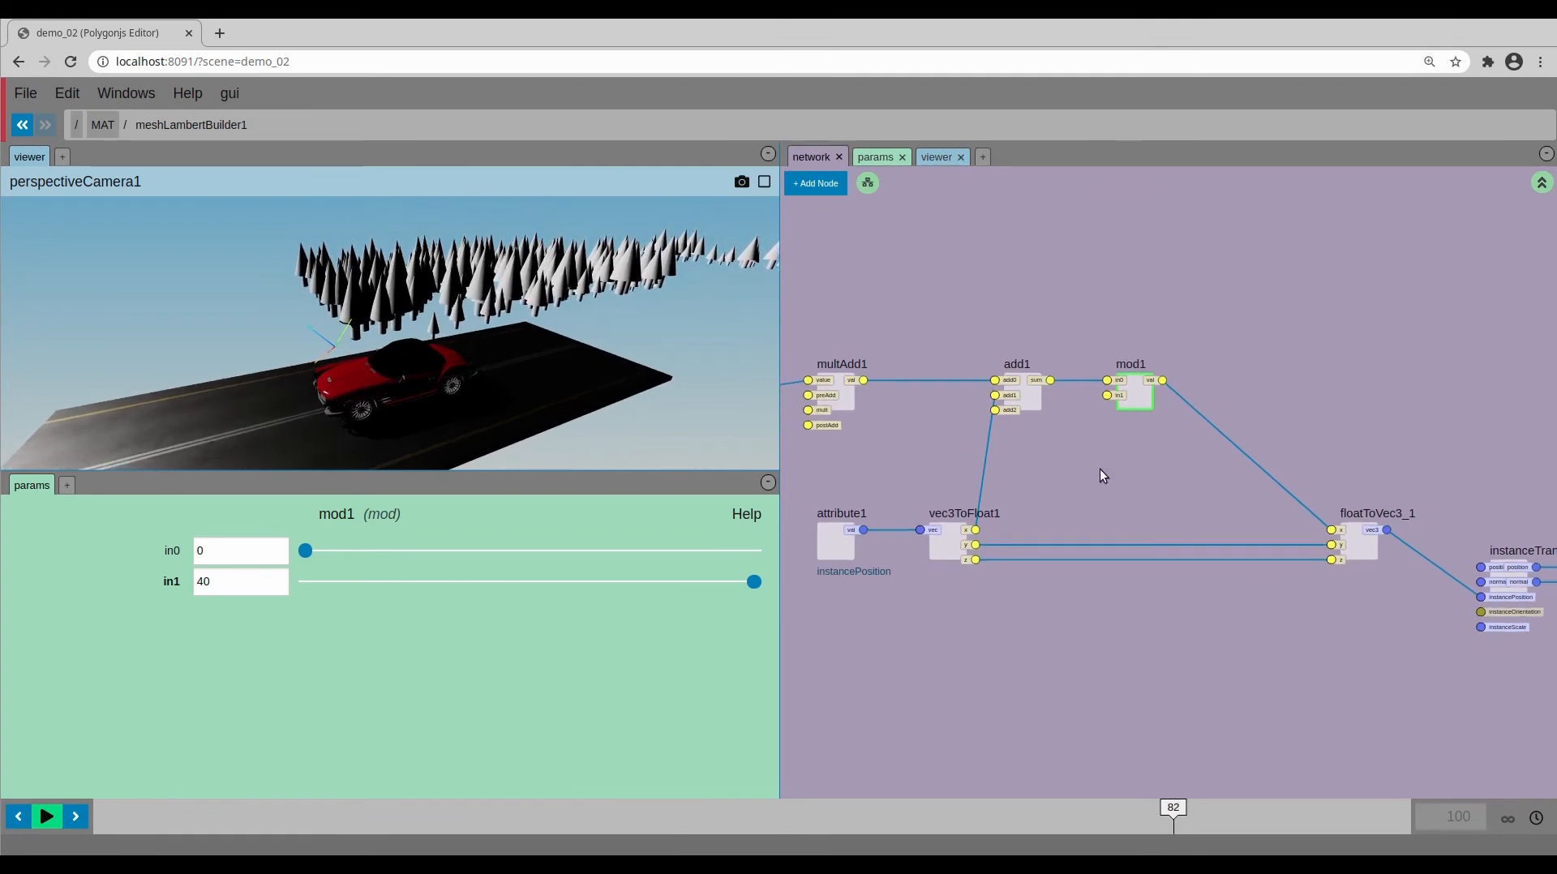
drag(514, 376, 70, 305)
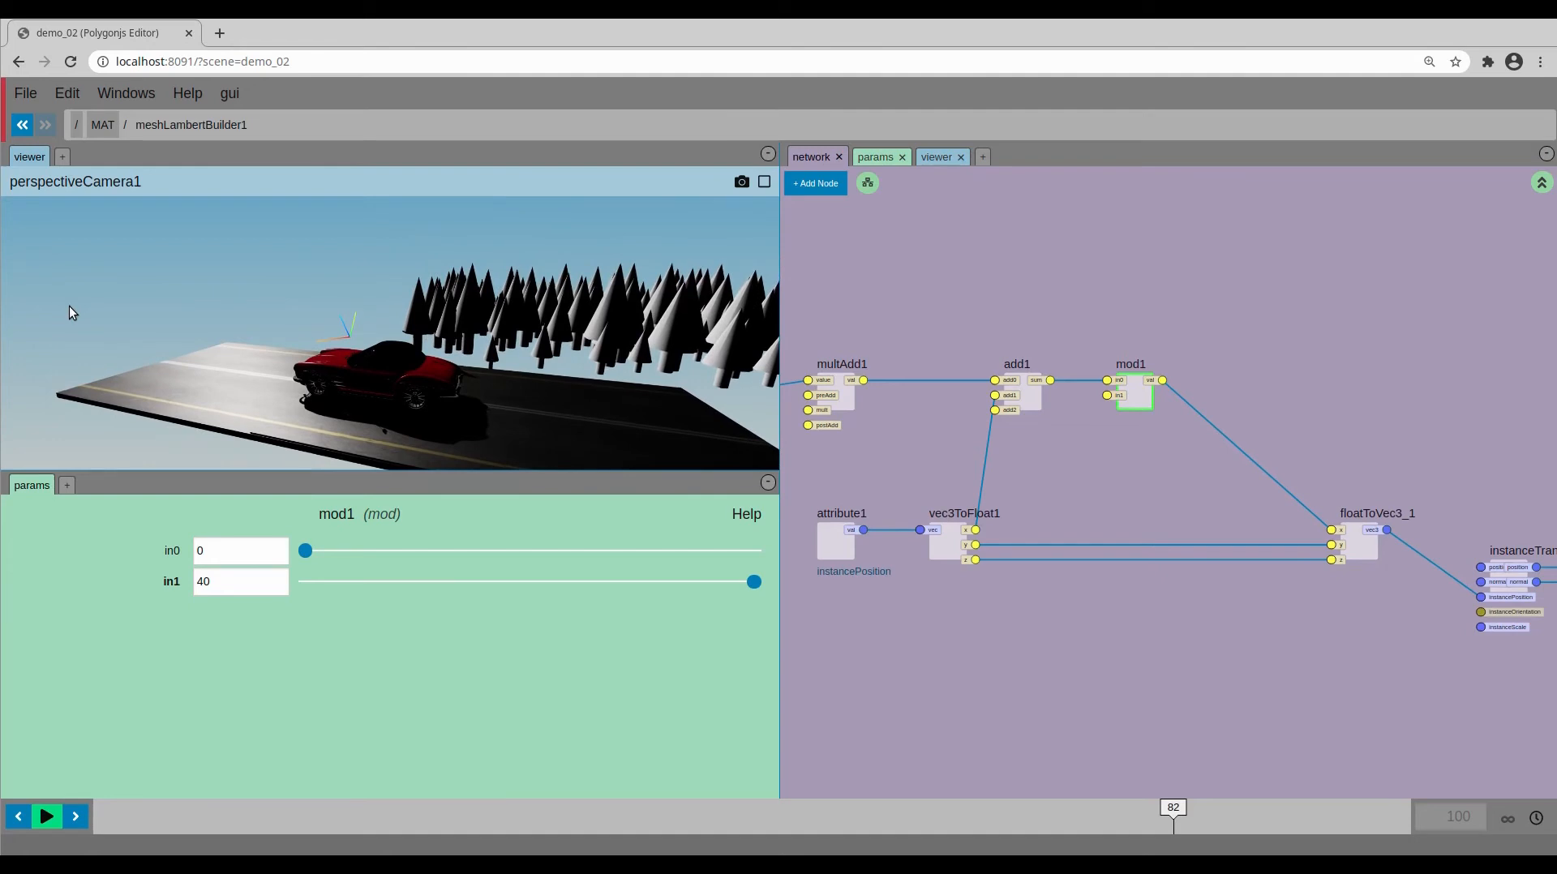
- Insert a second multAdd node between mod1's output and floatToVec3_1's x input
middle_drag(1074, 467, 1047, 468)
key(Tab)
text(mul)
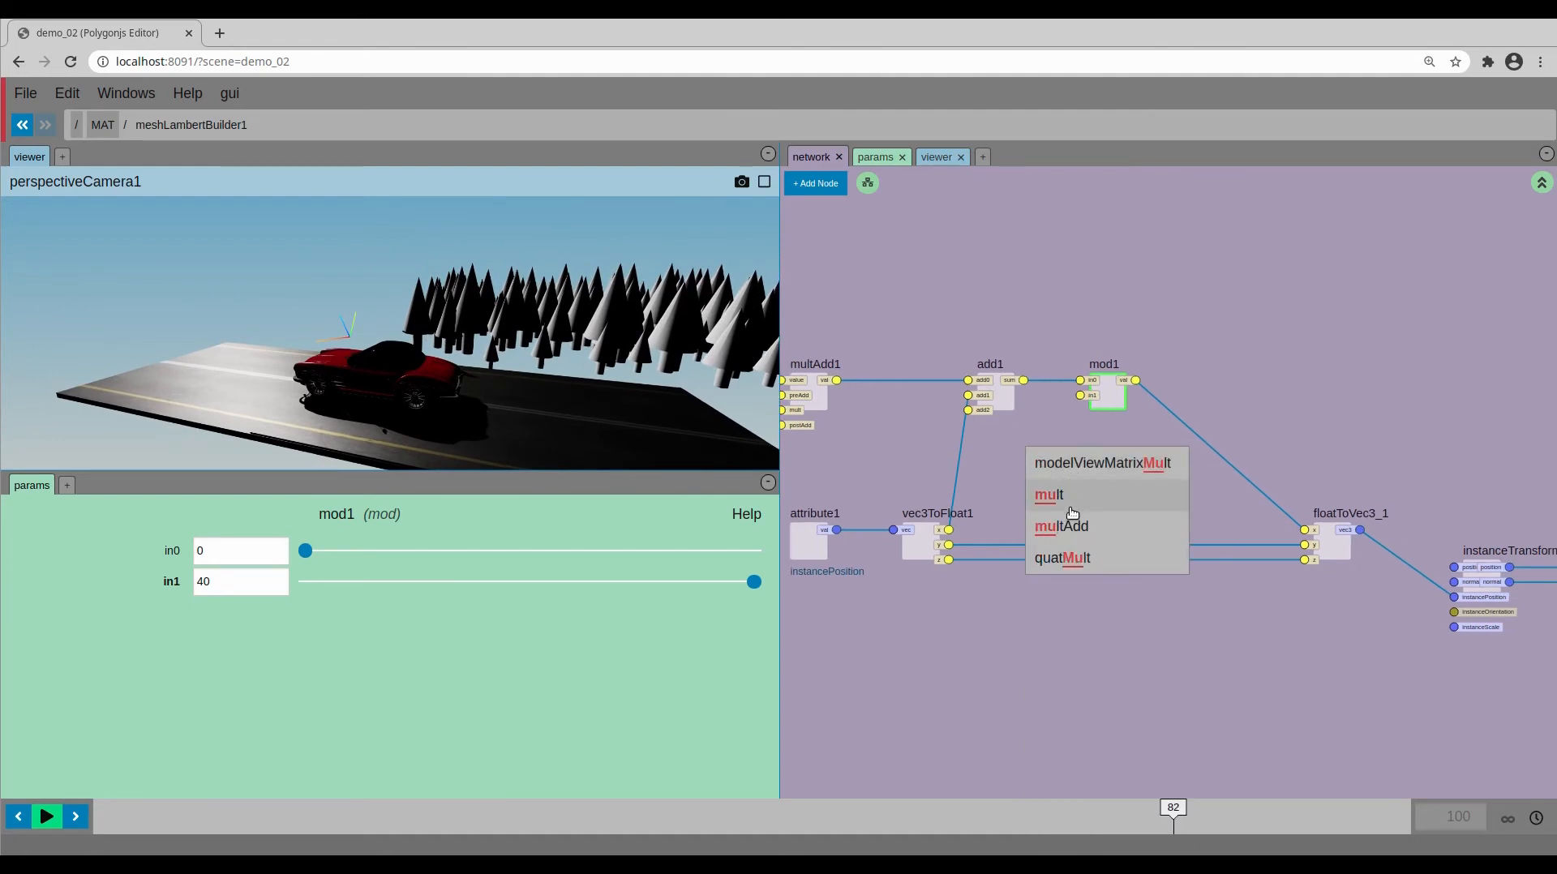
click(1073, 523)
click(1202, 385)
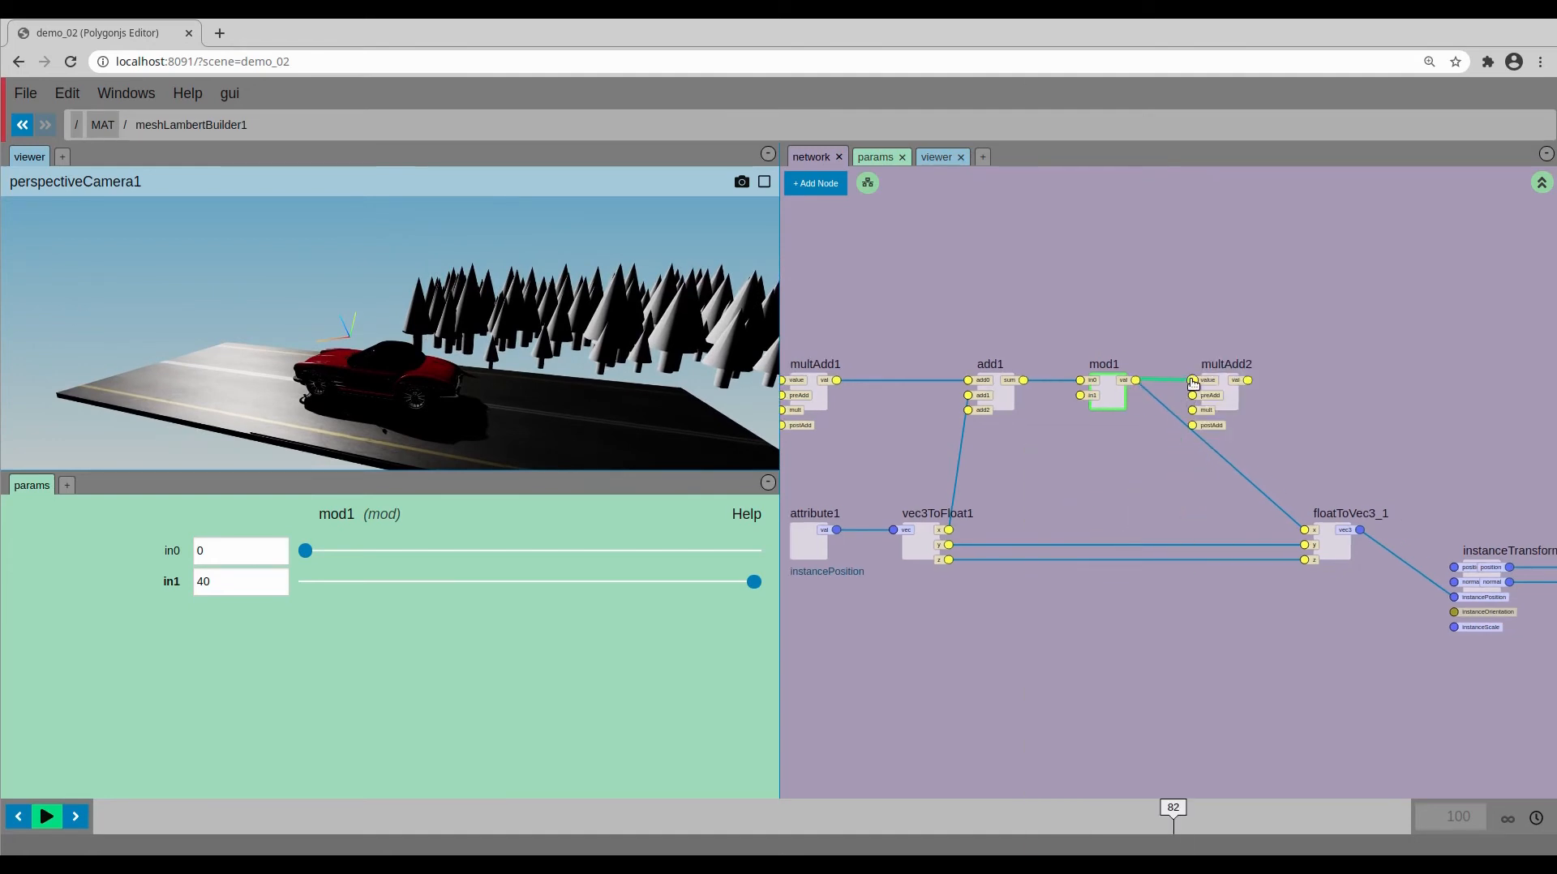
drag(1306, 541, 1304, 533)
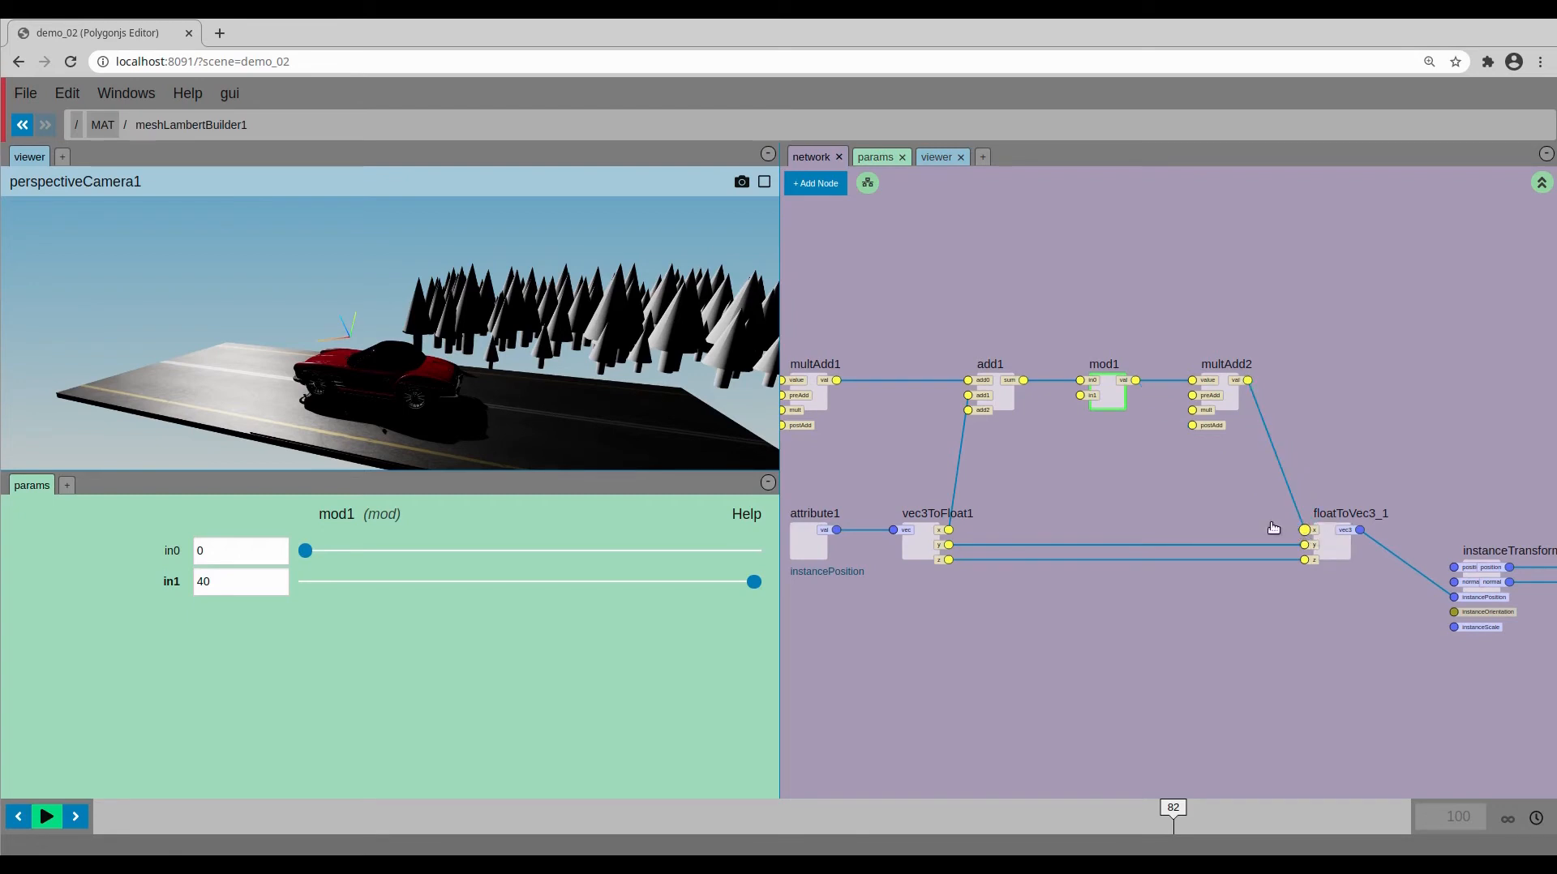
- Set multAdd2's preAdd to -12 and mod1's in1 to 20
middle_drag(243, 581, 33, 533)
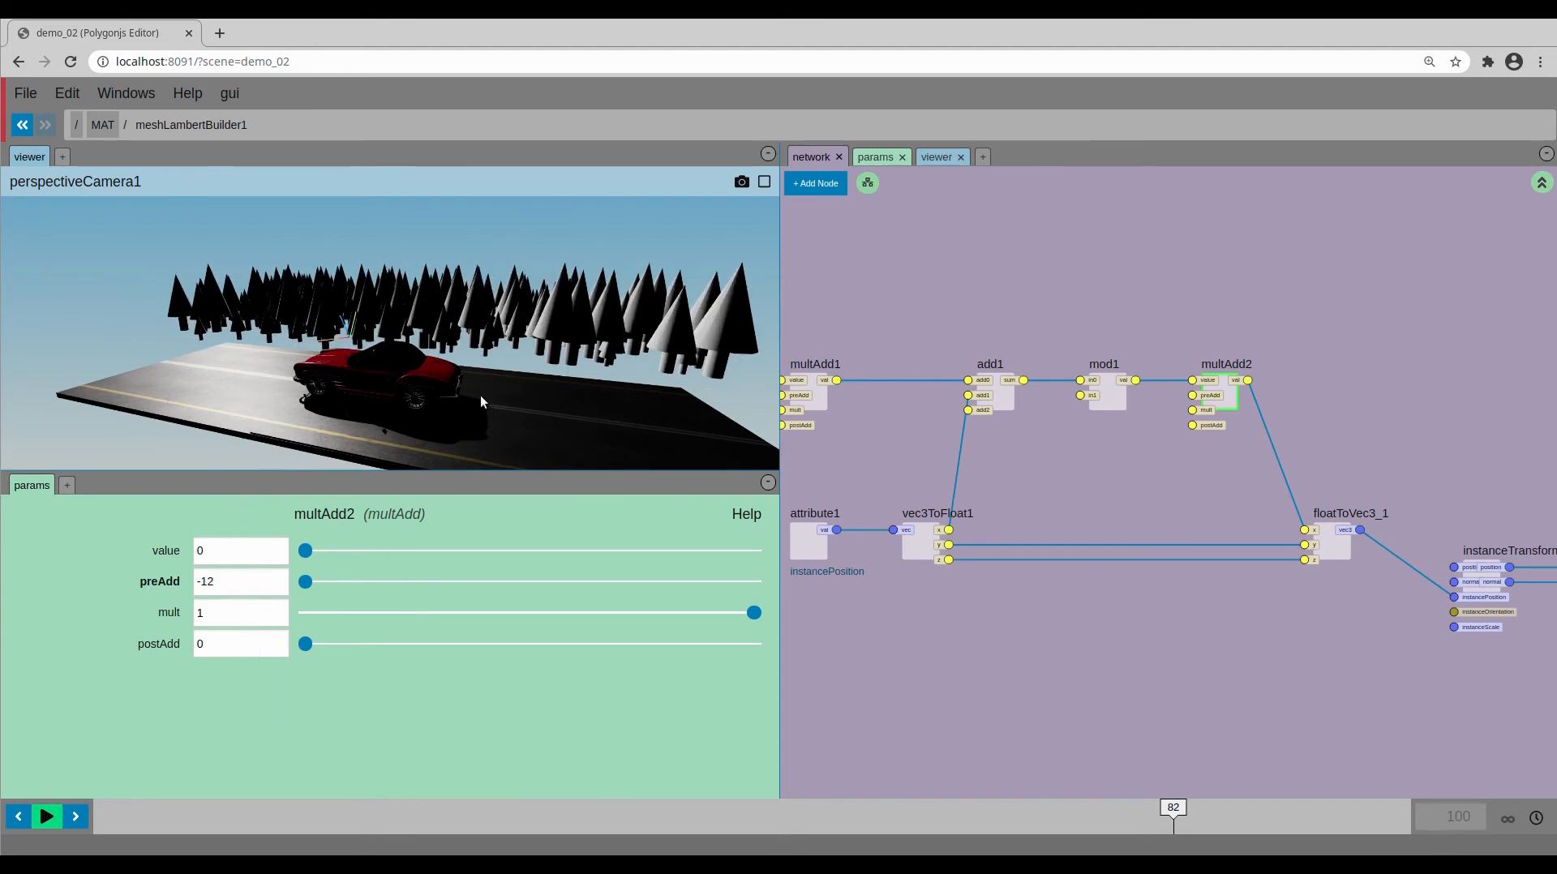
click(1107, 398)
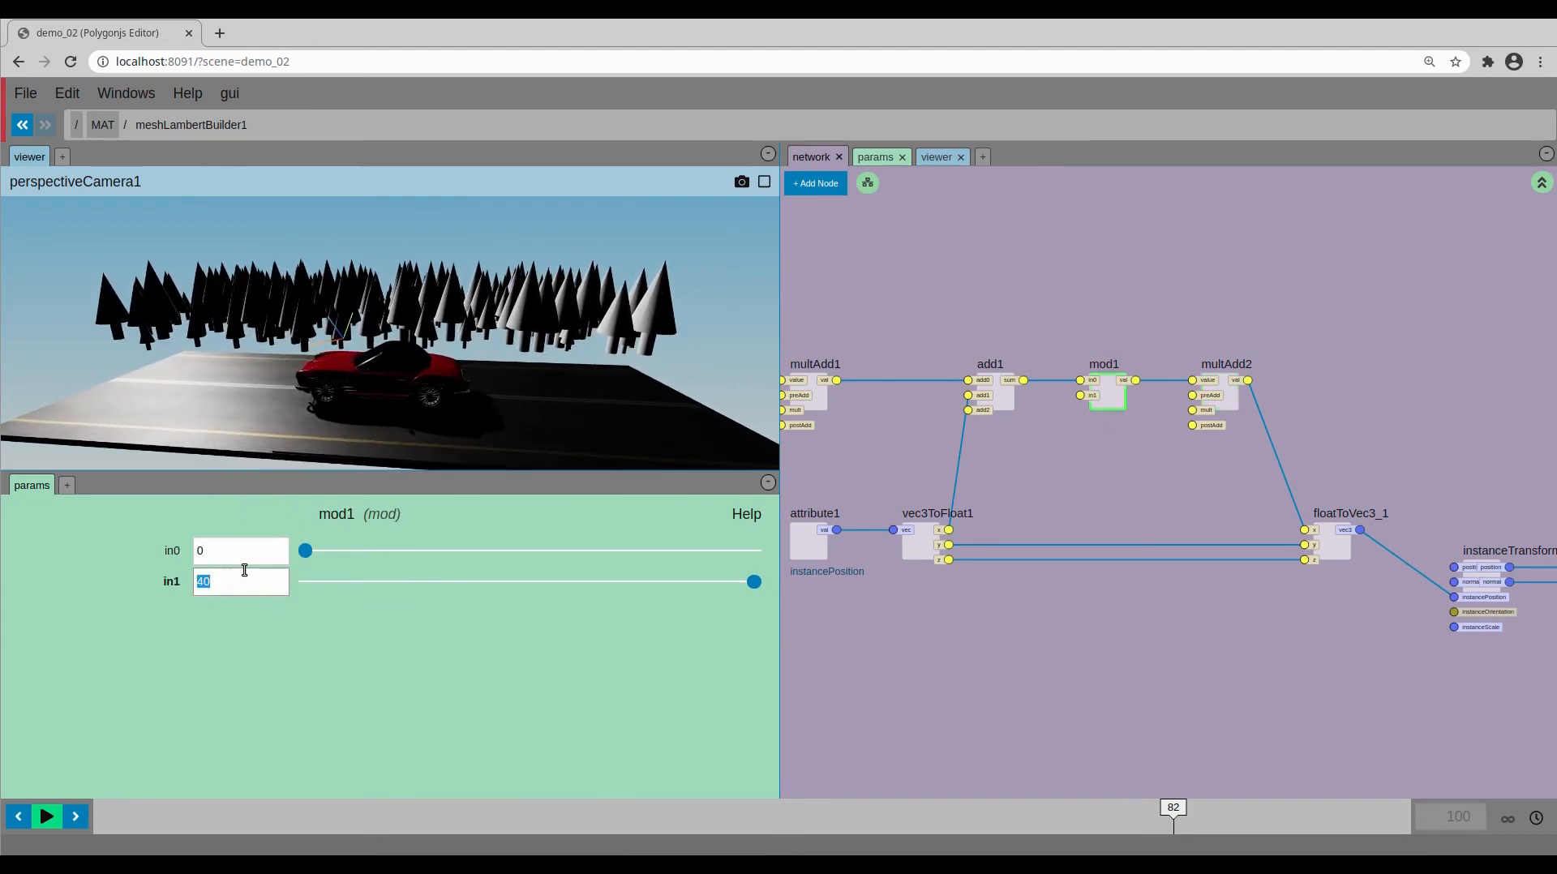
drag(460, 429, 473, 430)
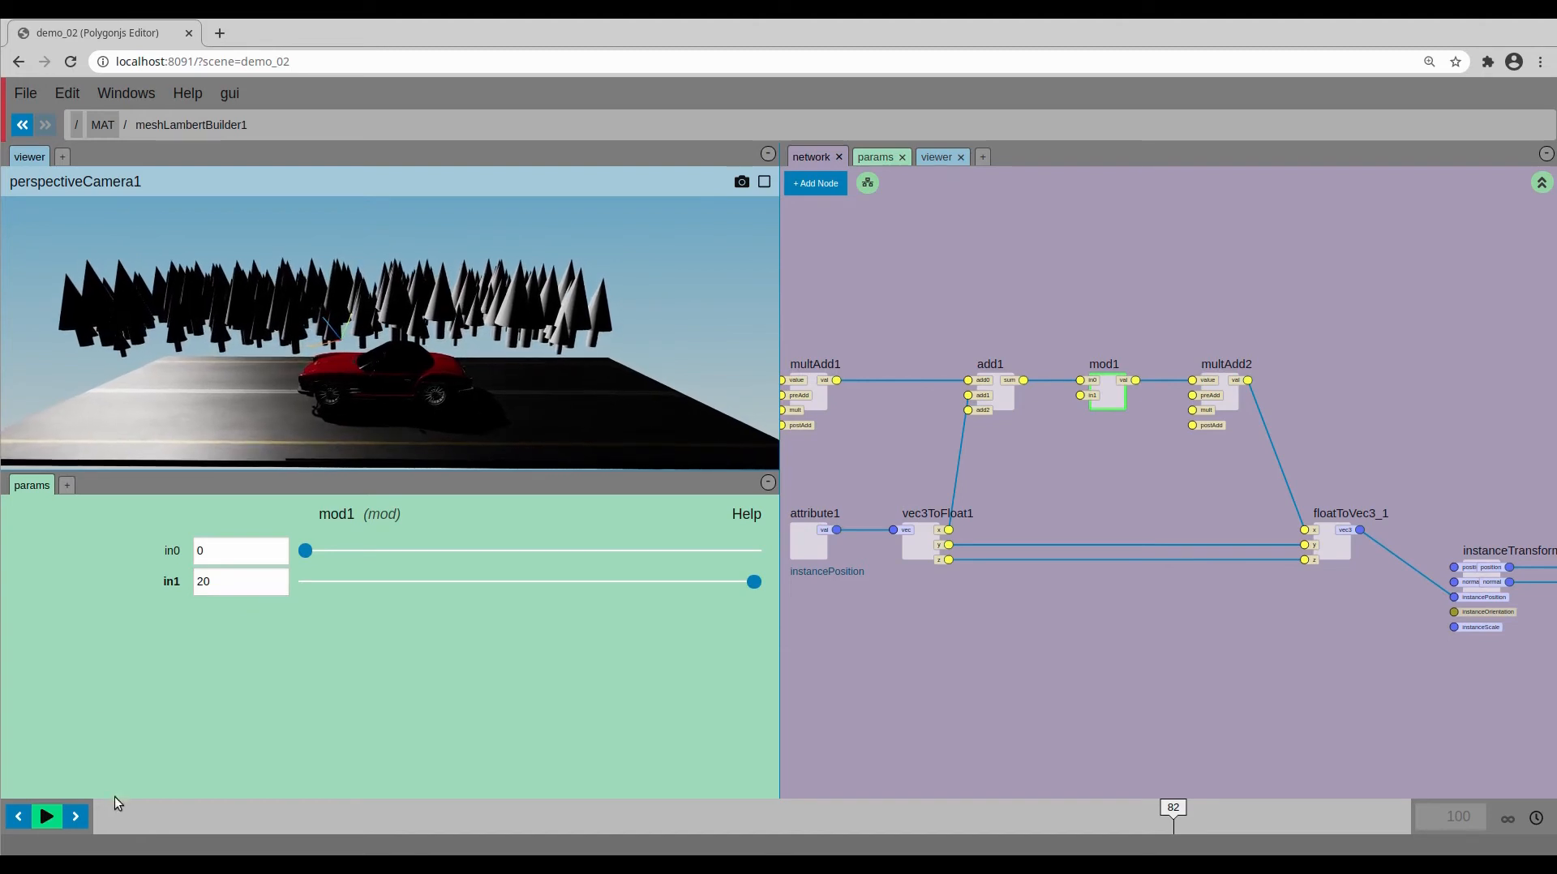
- Play the animation from its first frame, examine the looping forest behind the car from a closer view, and pause at frame 287
click(96, 809)
click(52, 810)
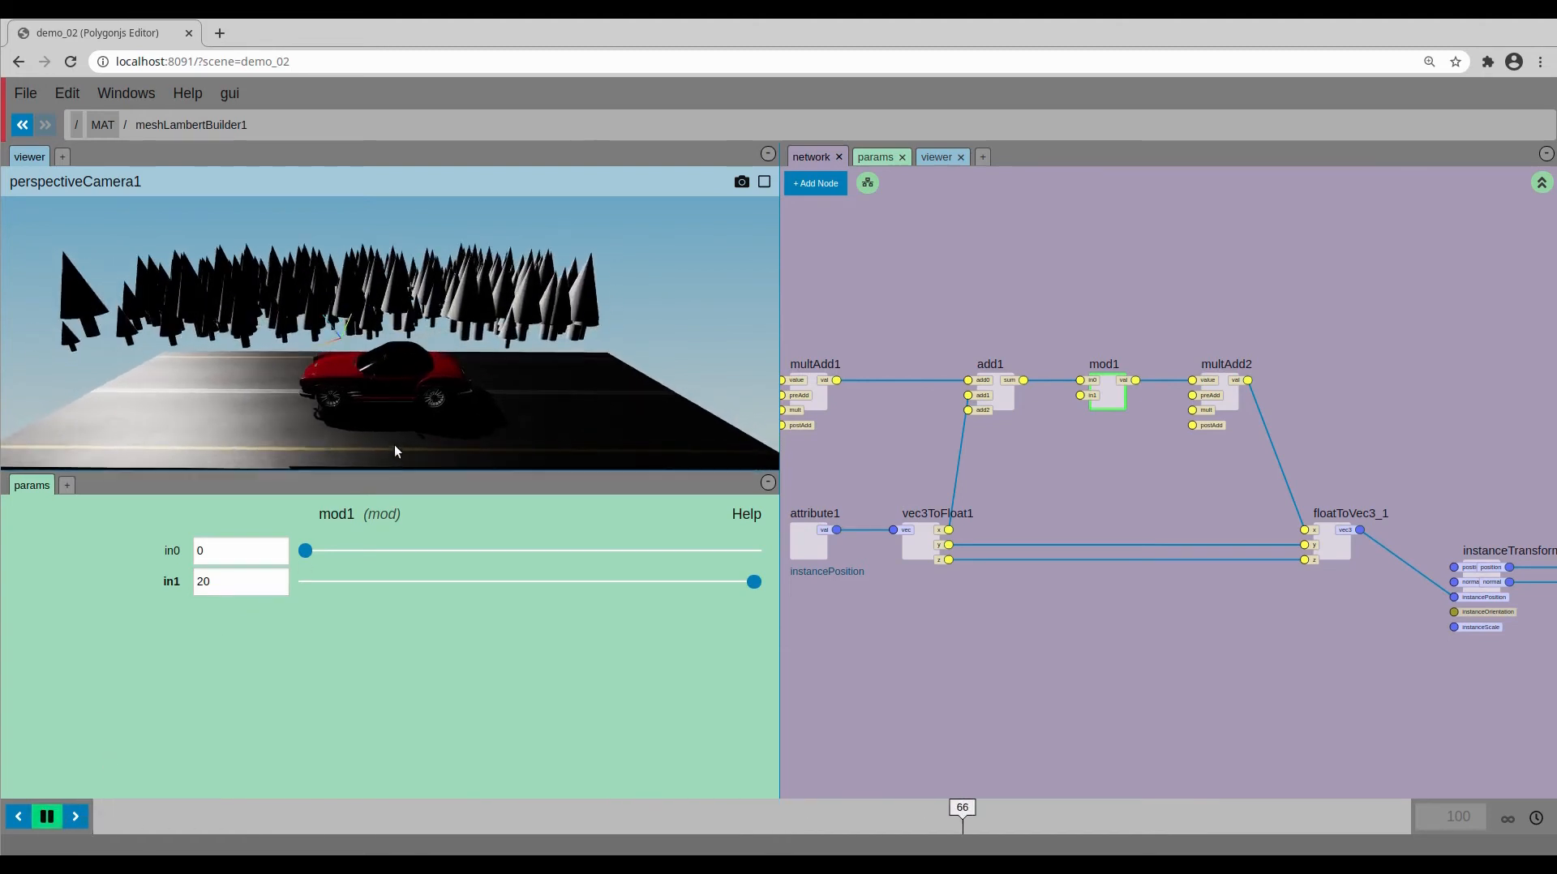
scroll(403, 407, up, 3)
drag(402, 409, 401, 415)
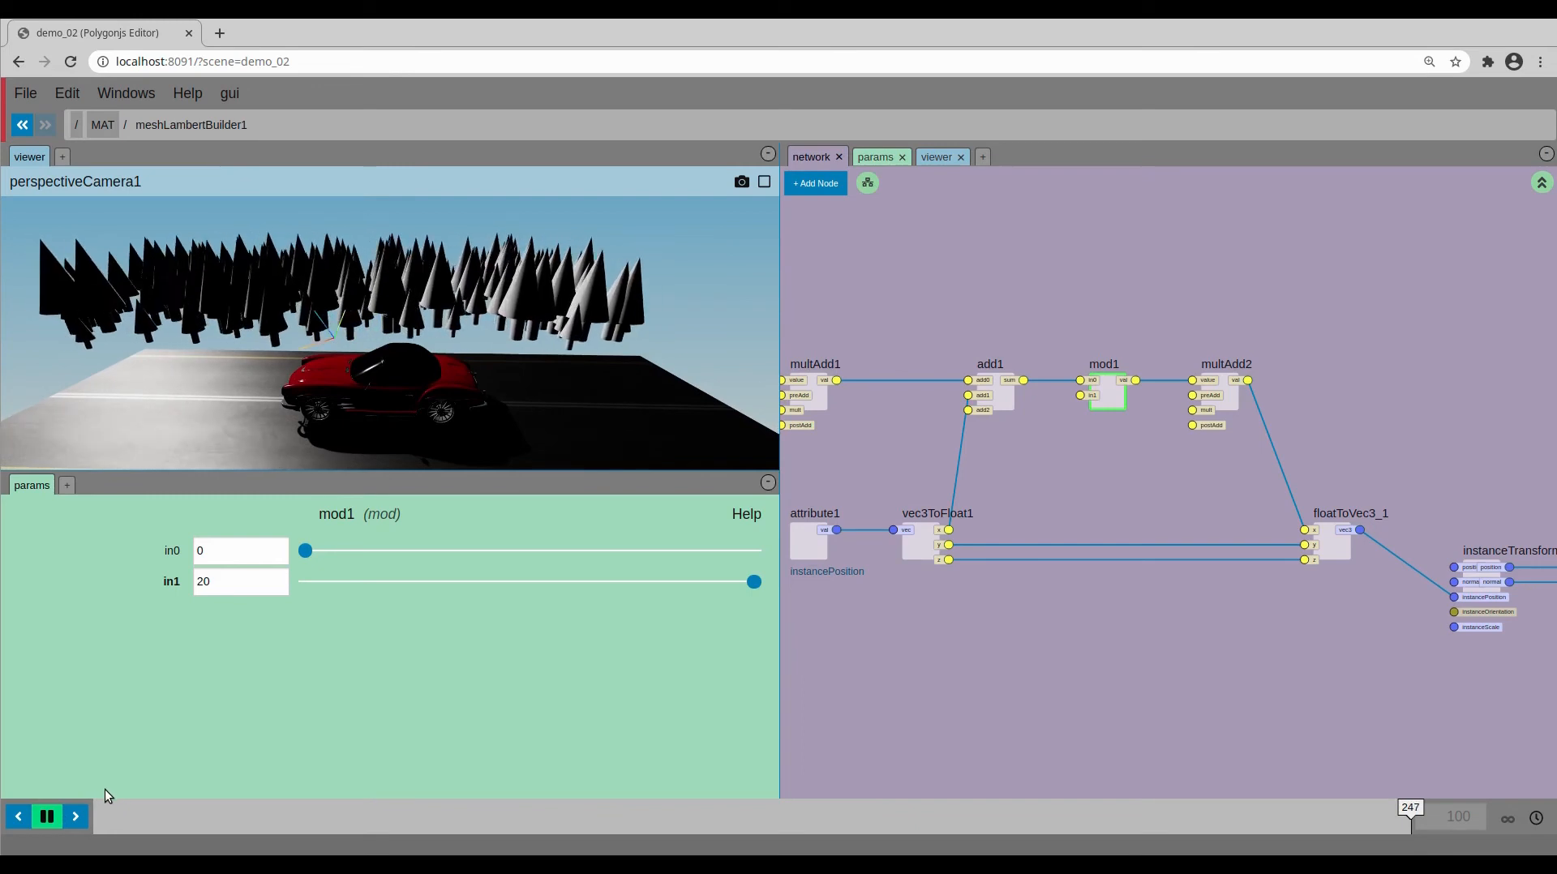
click(47, 816)
middle_drag(1040, 587, 1083, 585)
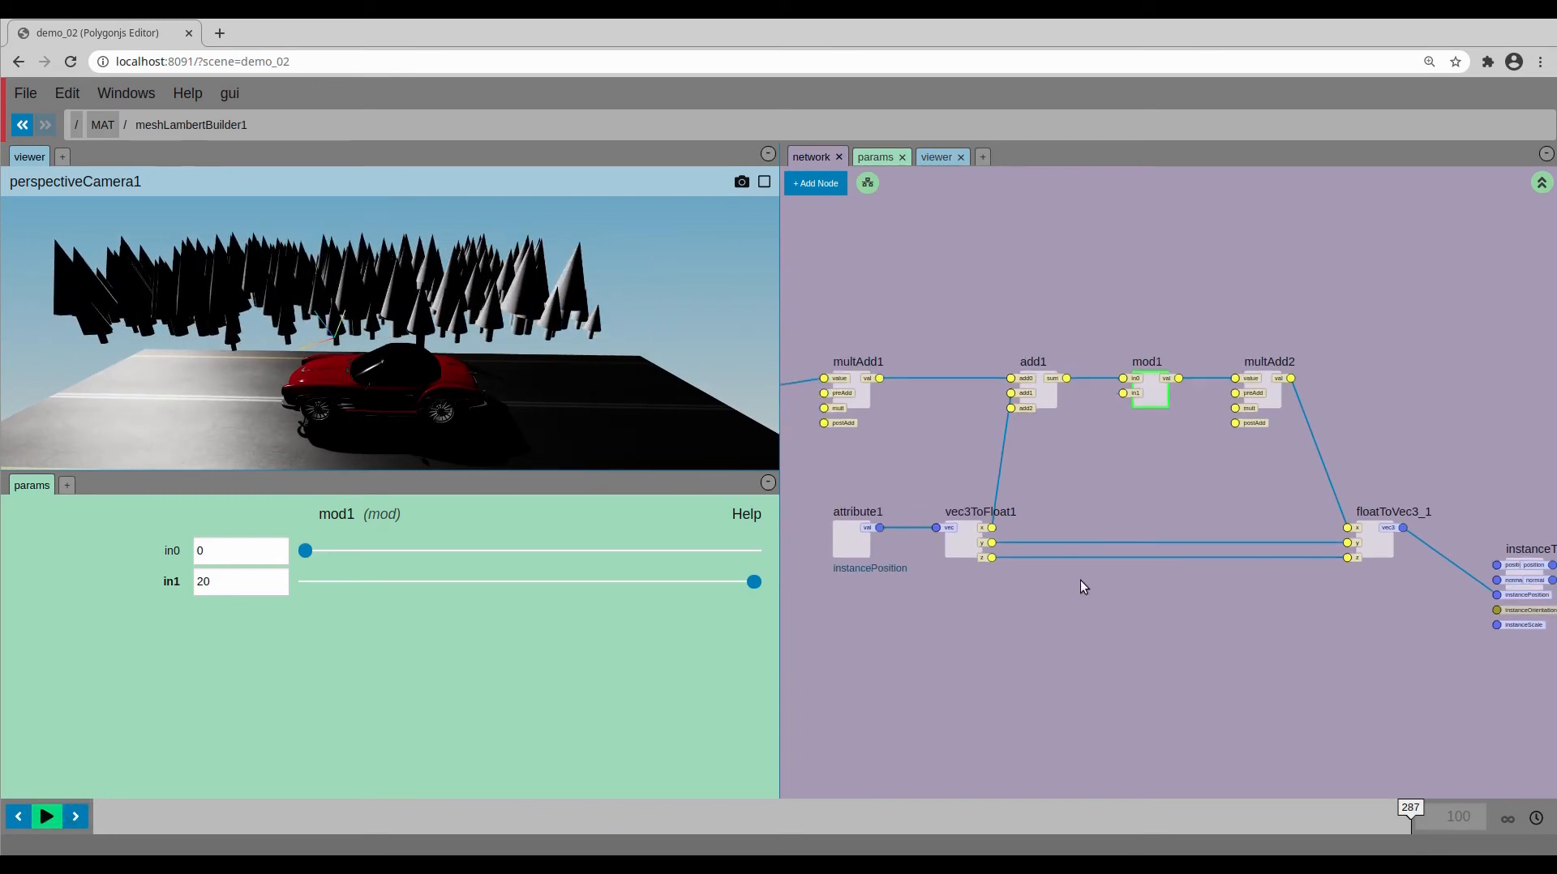
drag(587, 386, 589, 398)
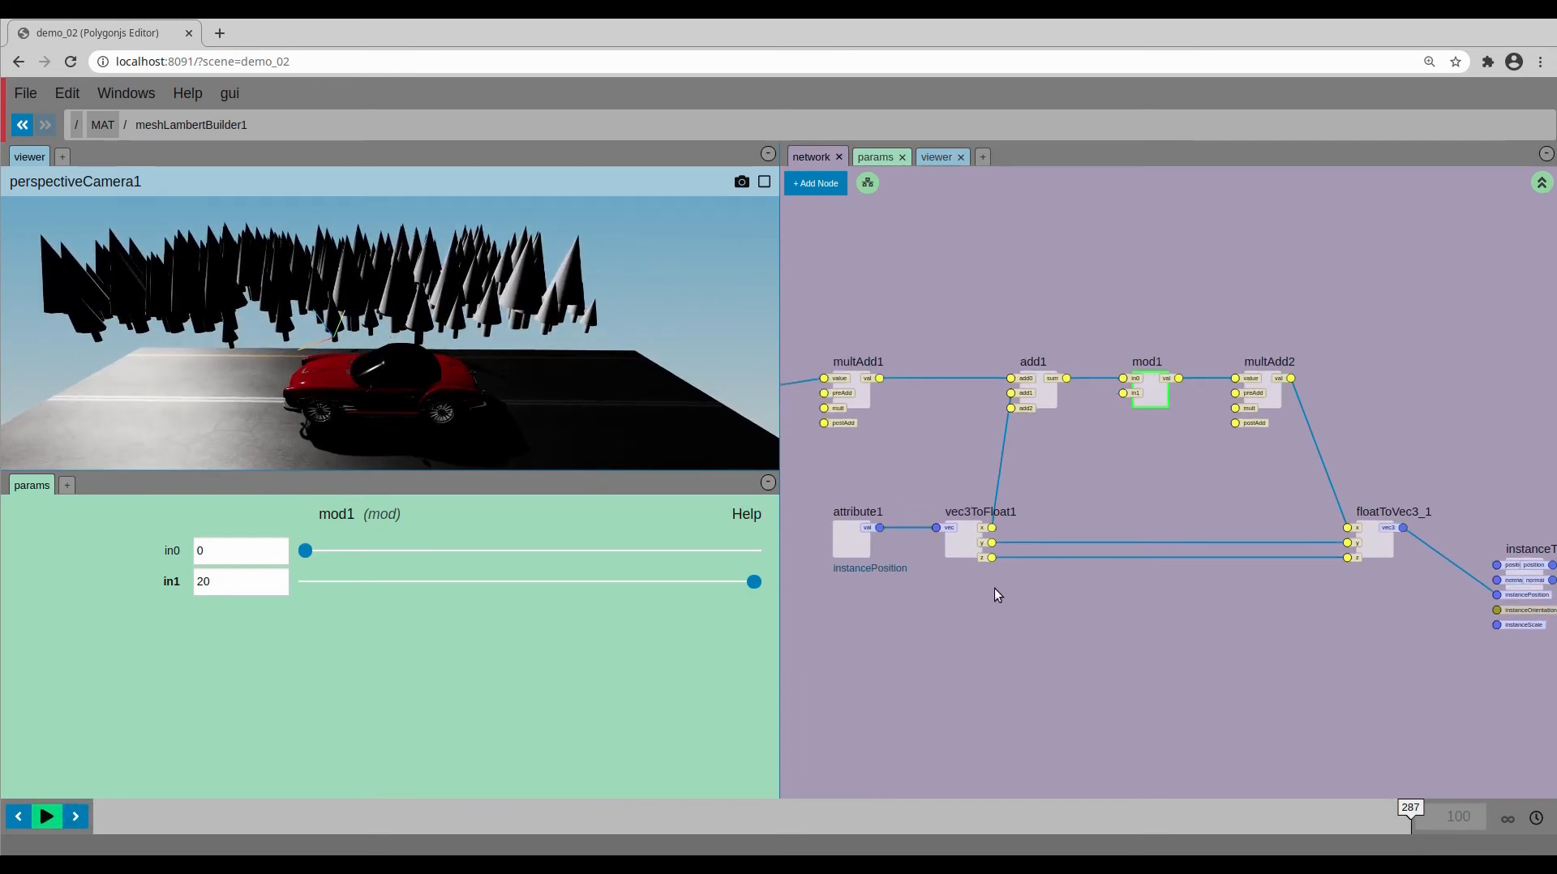
- At the scene root, show directionalLight1's helper and set polarTransform1's longitude to 252
key(u)
key(u)
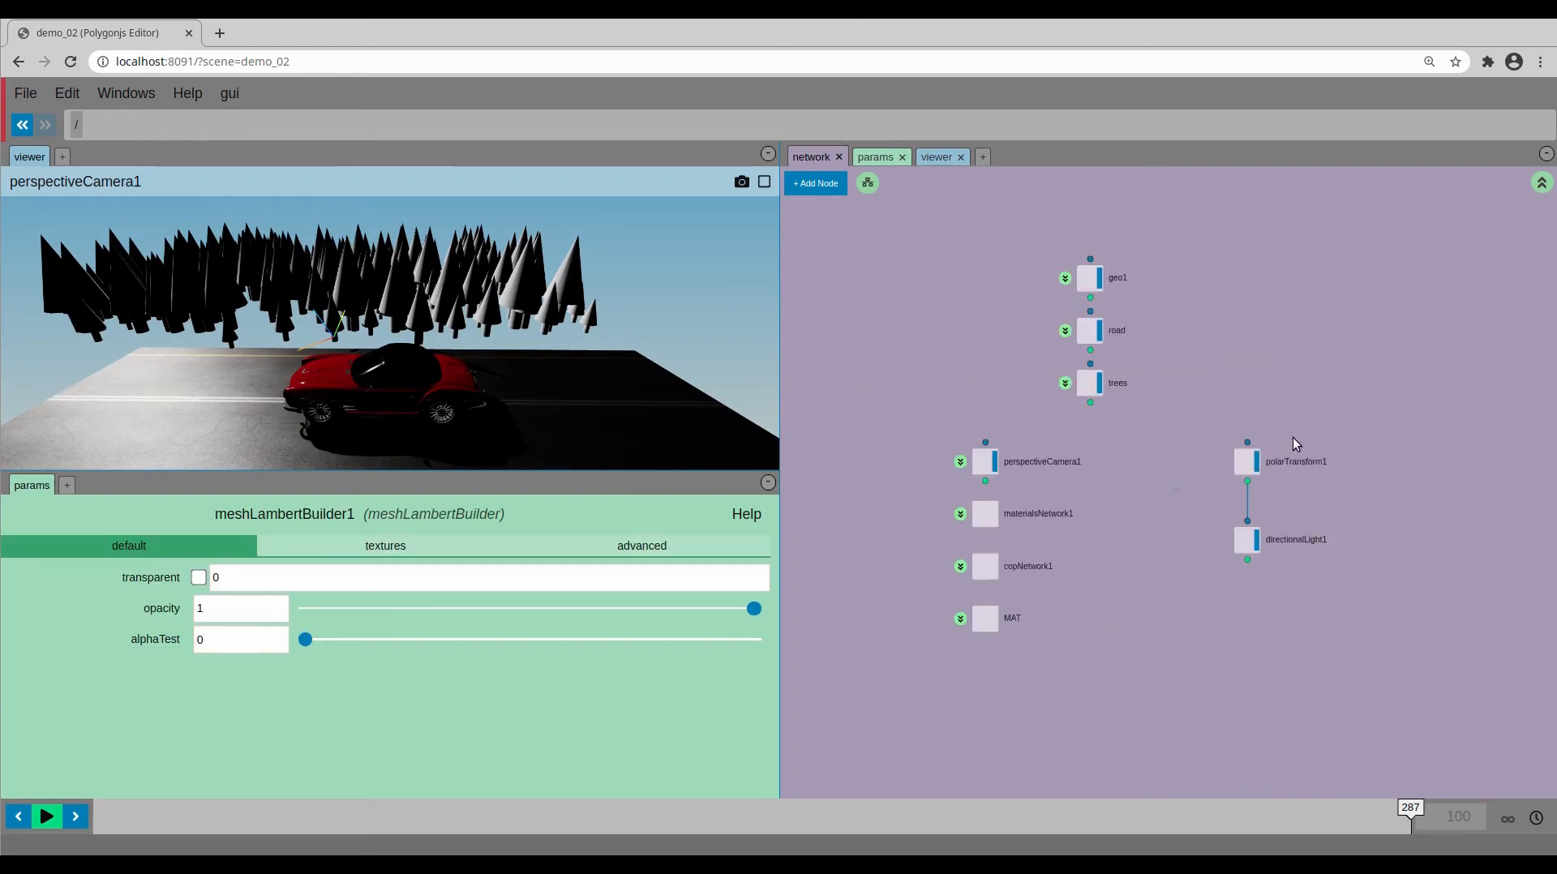
click(1247, 461)
click(1240, 540)
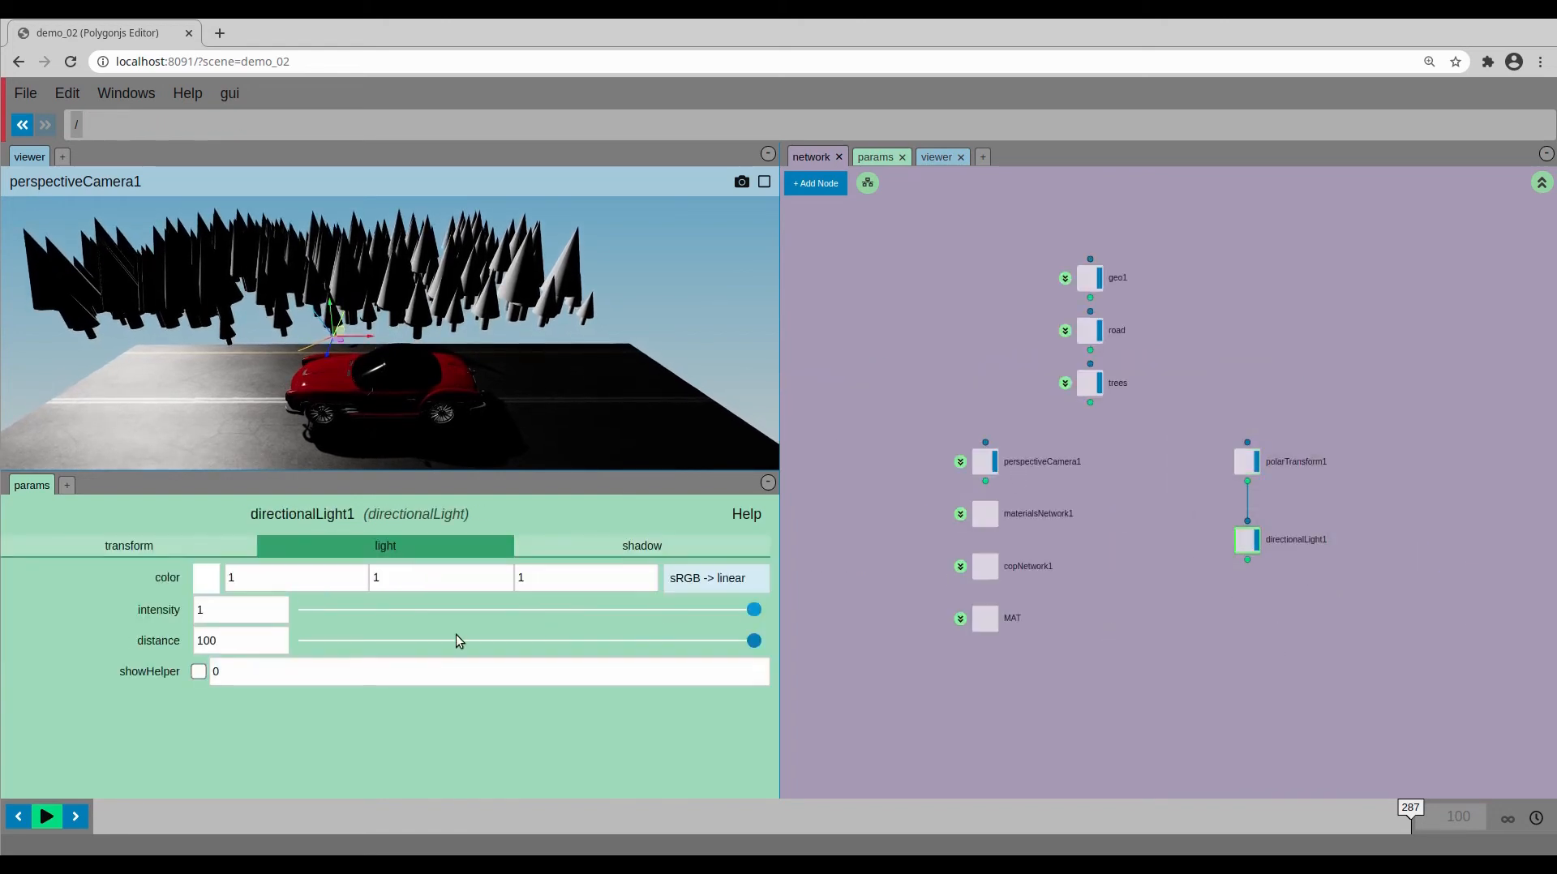
click(199, 672)
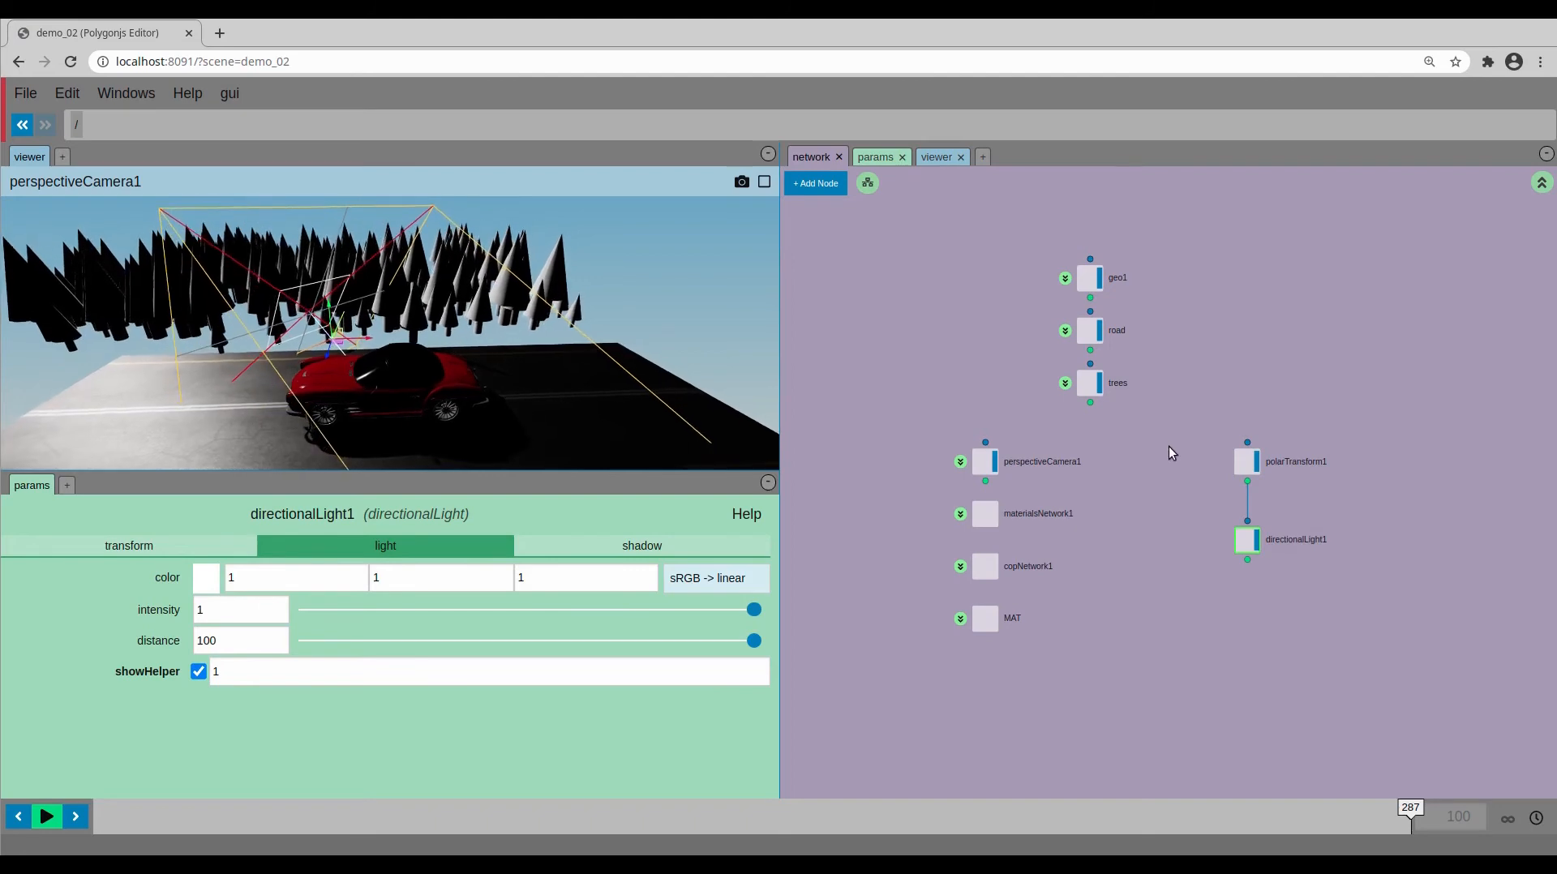
click(1247, 462)
mouse_move(588, 582)
mouse_down()
mouse_move(410, 582)
mouse_move(620, 585)
mouse_up()
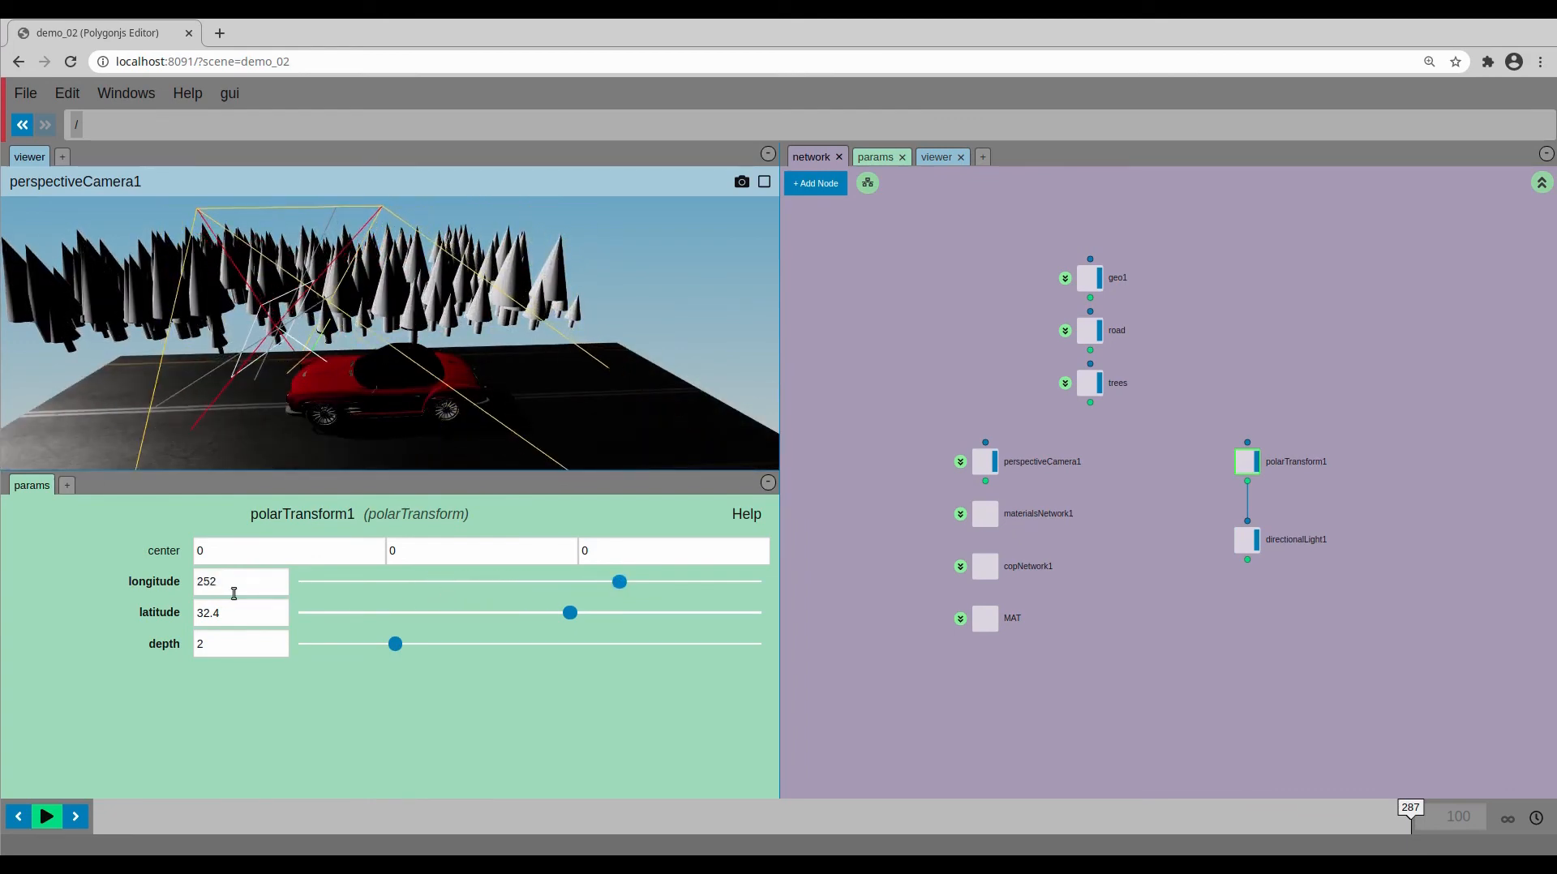
- Add an animationsNetwork node at the scene root, placed below the MAT node
middle_drag(981, 708, 990, 649)
key(Tab)
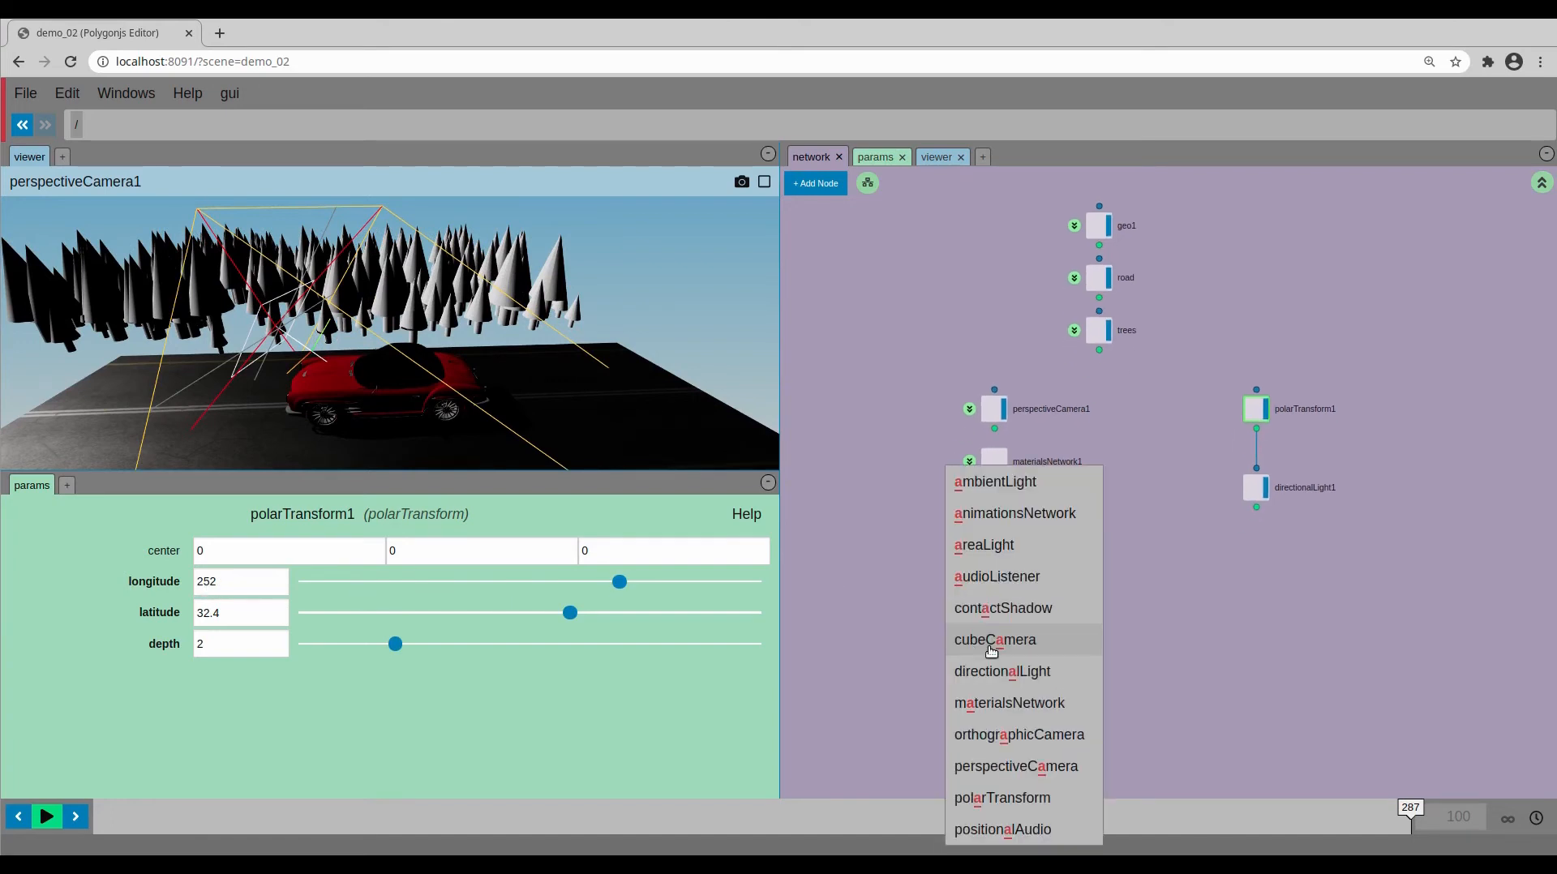
text(ani)
key(Return)
click(992, 618)
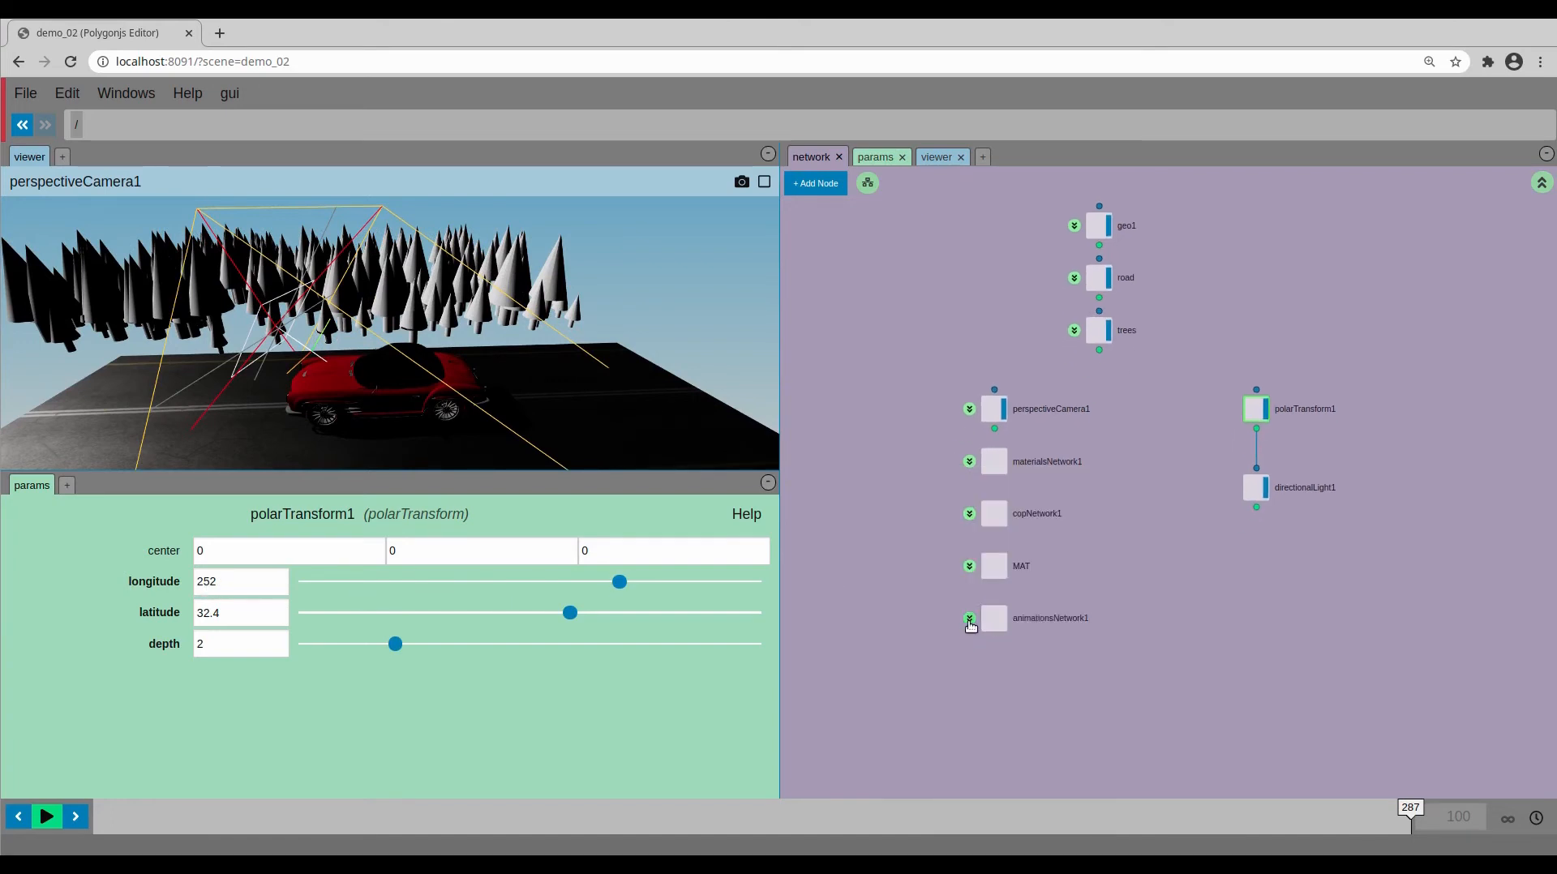
- Enter animationsNetwork1 and add a target node inside it
click(970, 620)
key(Tab)
text(tar)
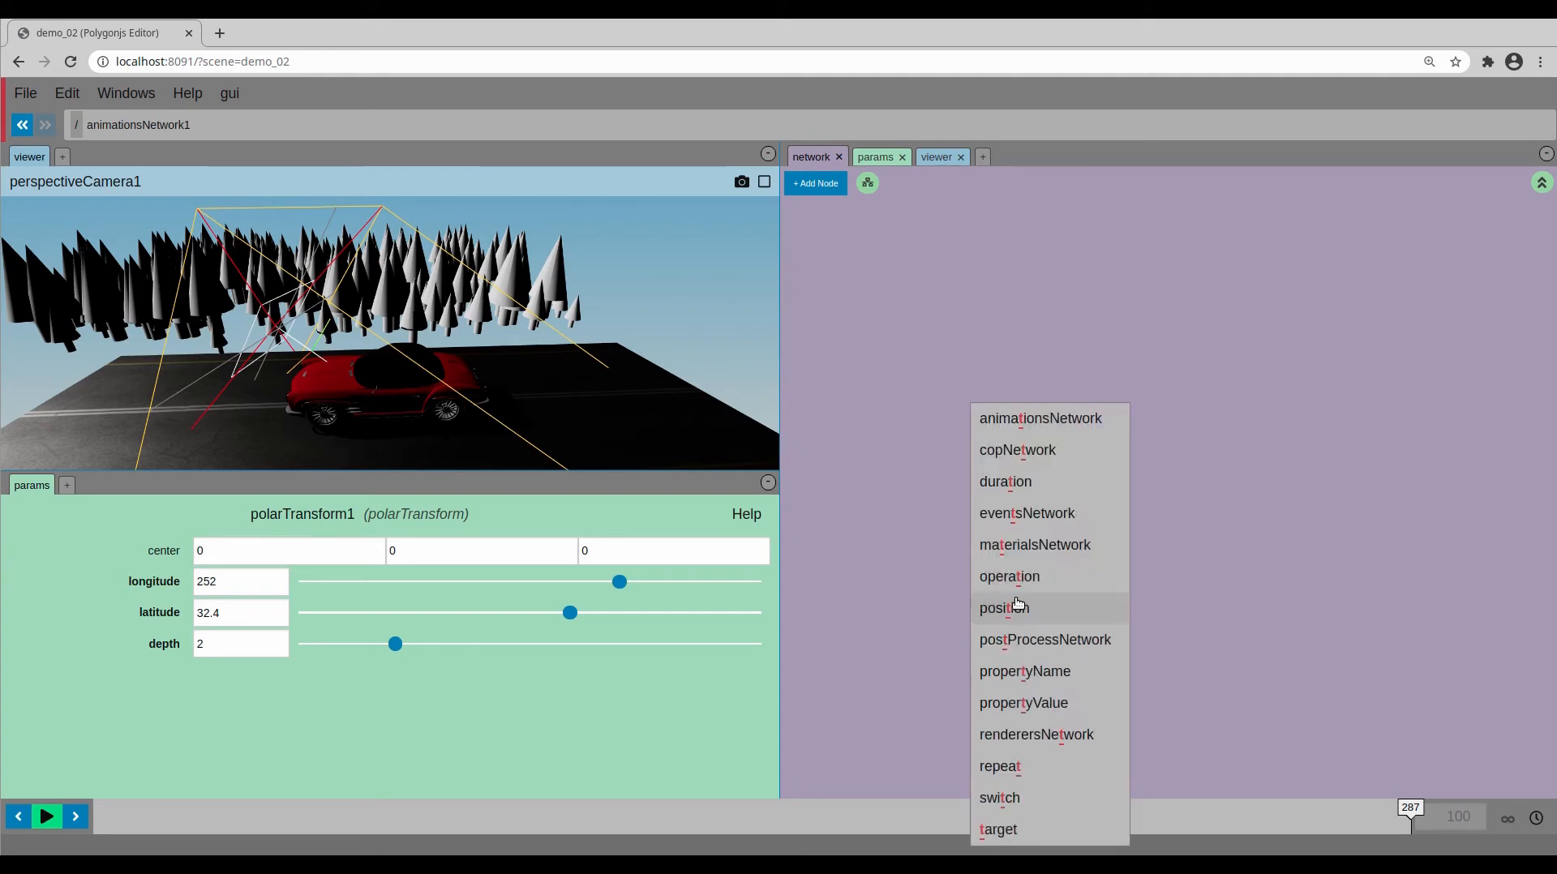
key(Return)
click(1101, 495)
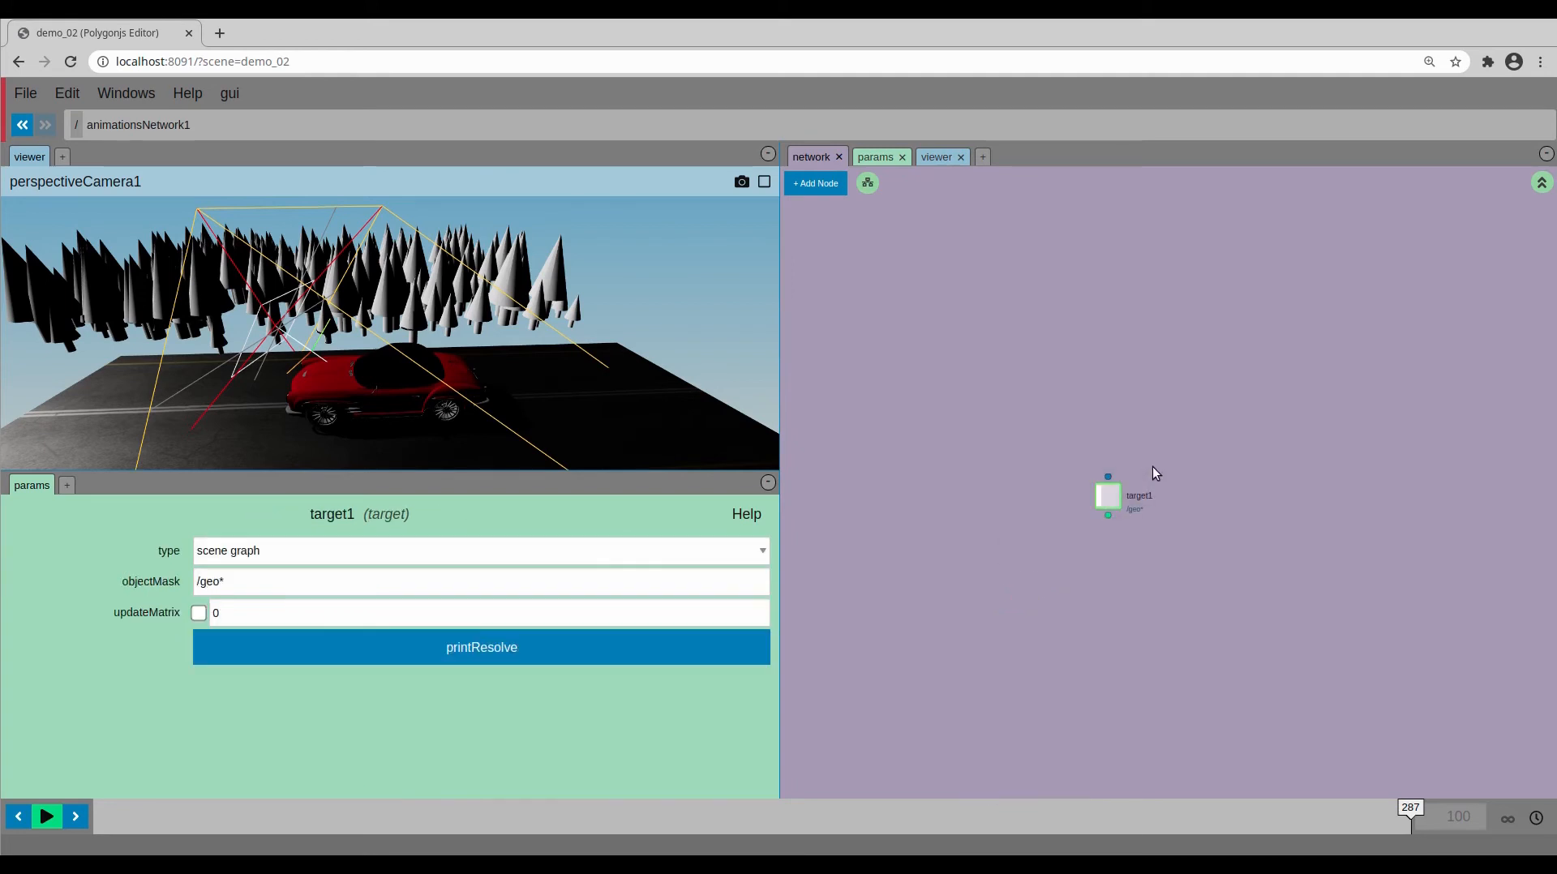
- Set target1's type to node and its nodePath to the scene's polarTransform1 node
click(375, 551)
click(318, 590)
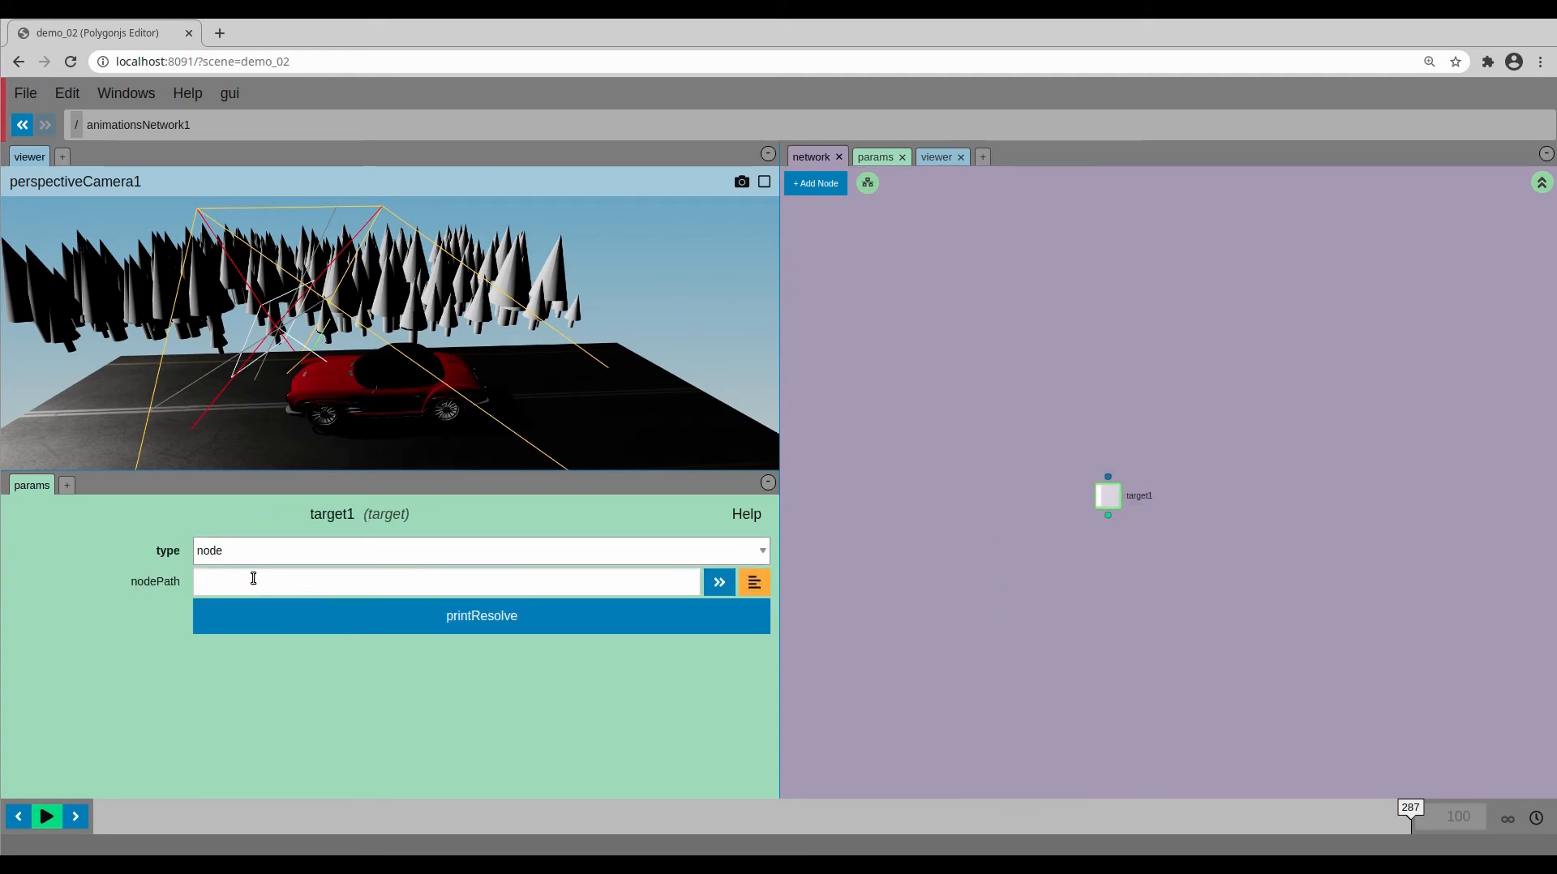
click(758, 584)
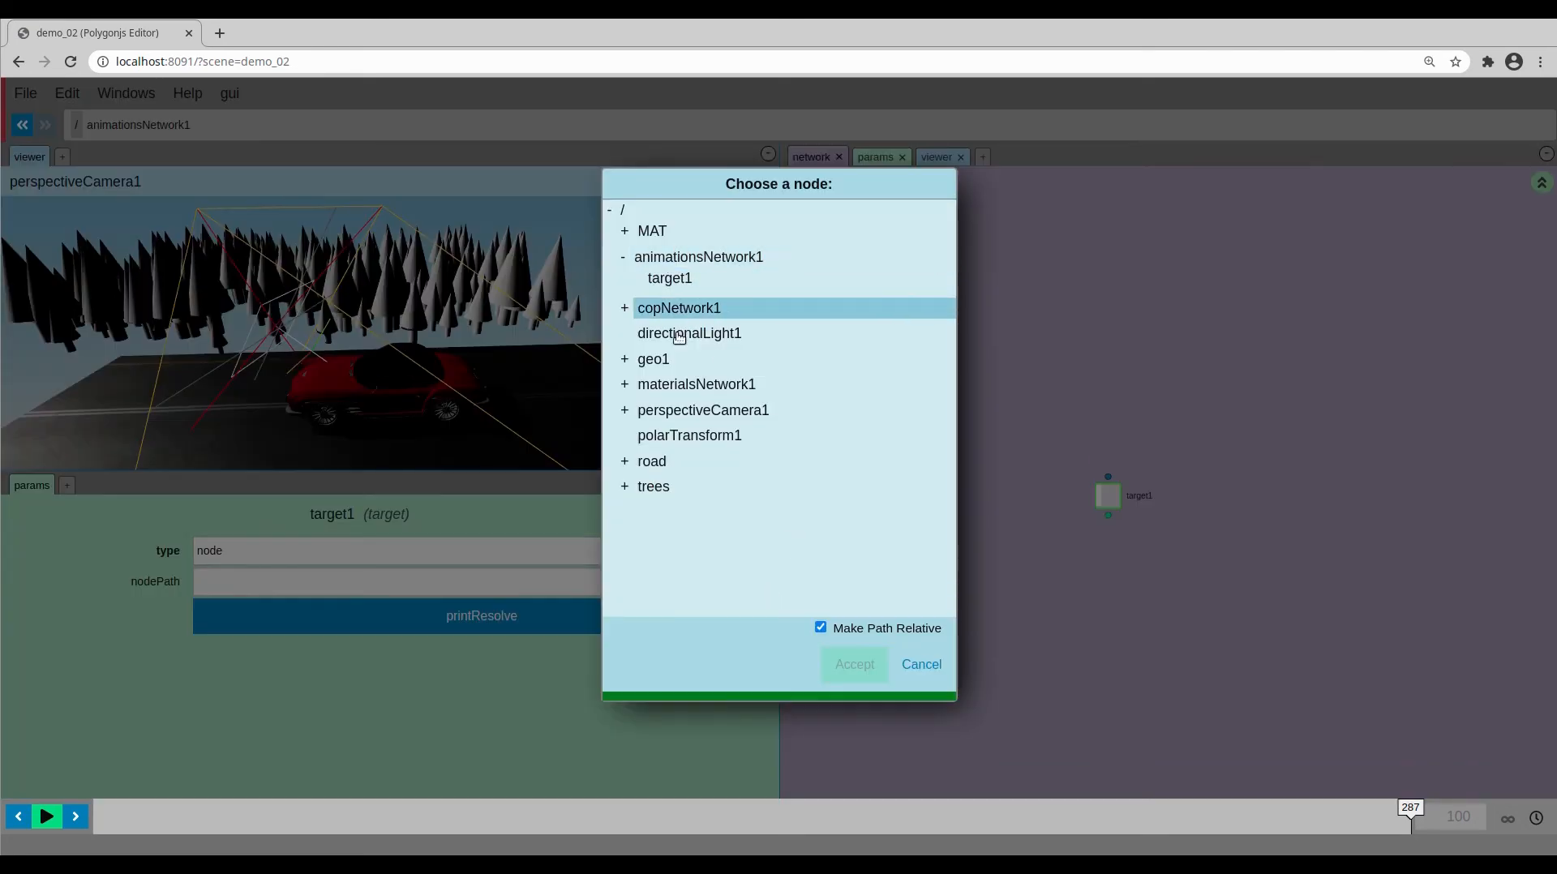
click(687, 436)
click(853, 664)
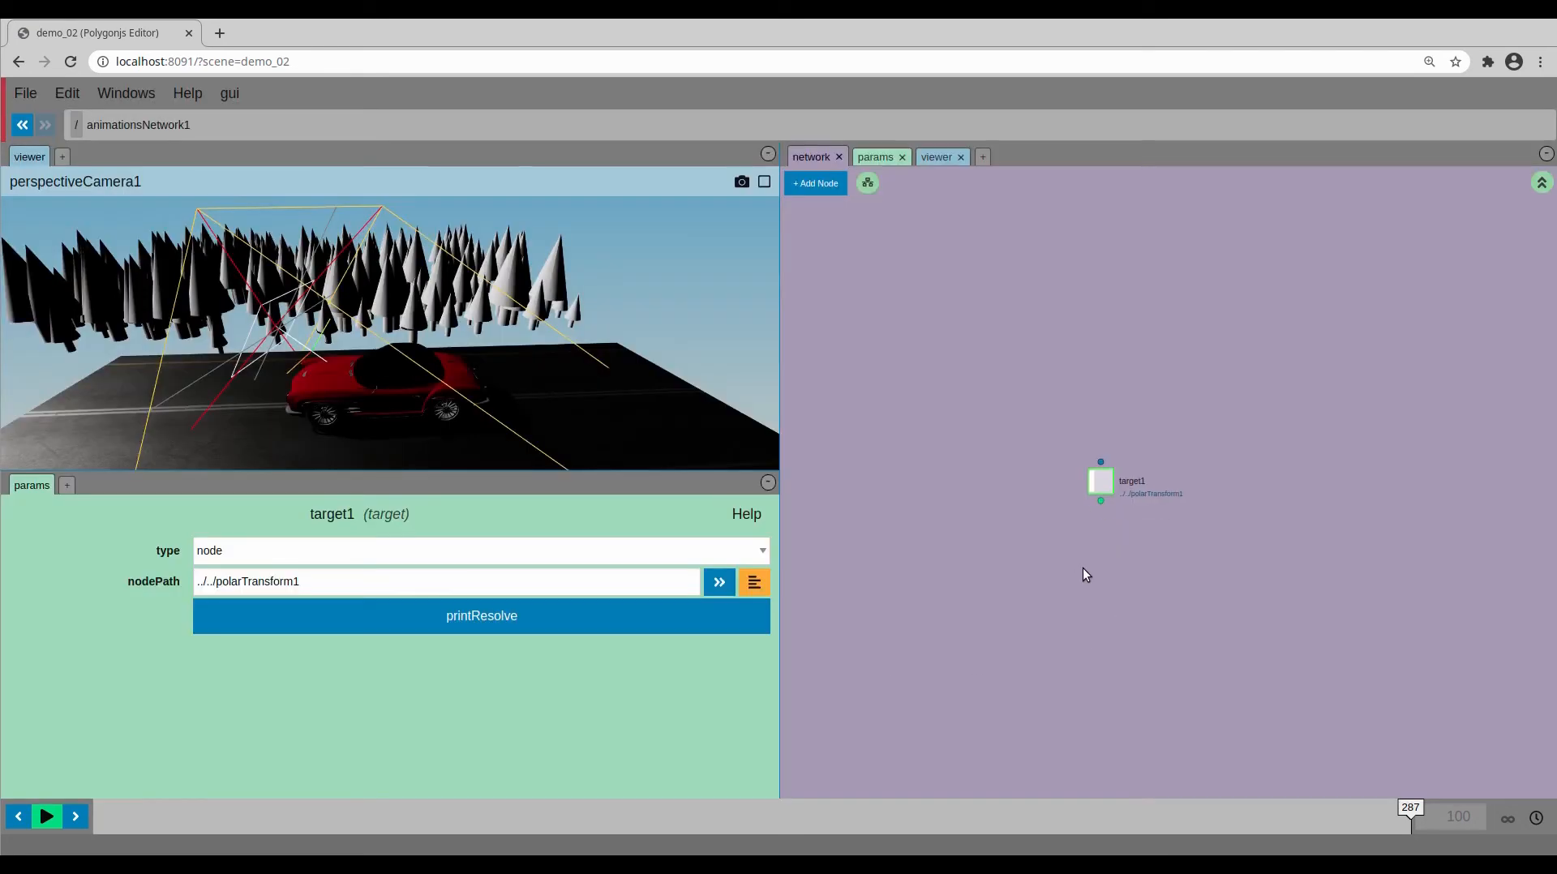
- Add a propertyName node below target1, connected to its output
right_click(1088, 573)
text(pro)
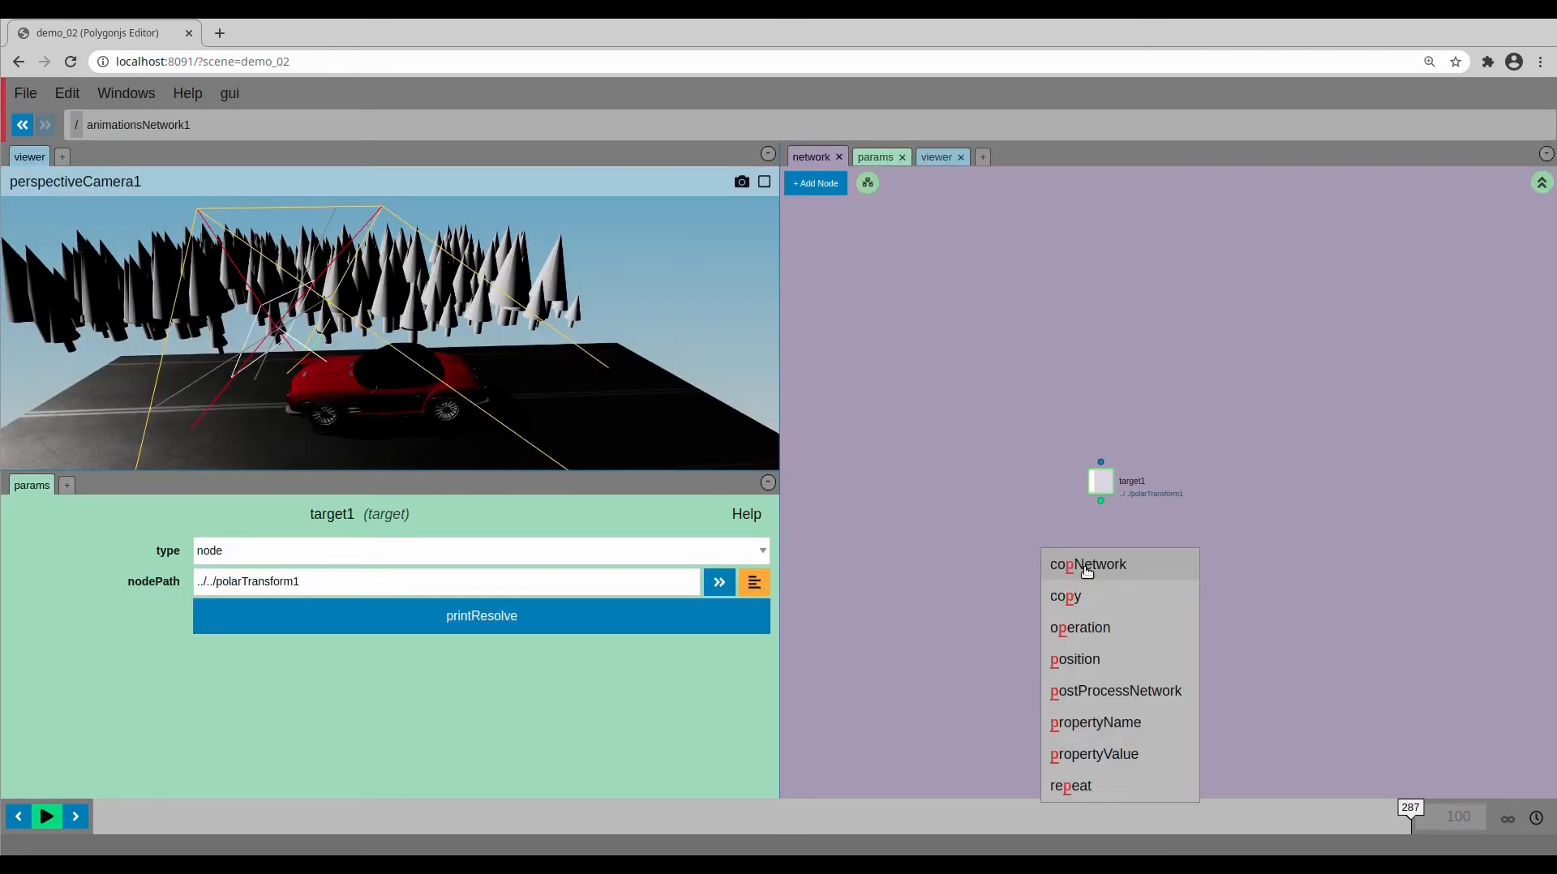
click(1091, 601)
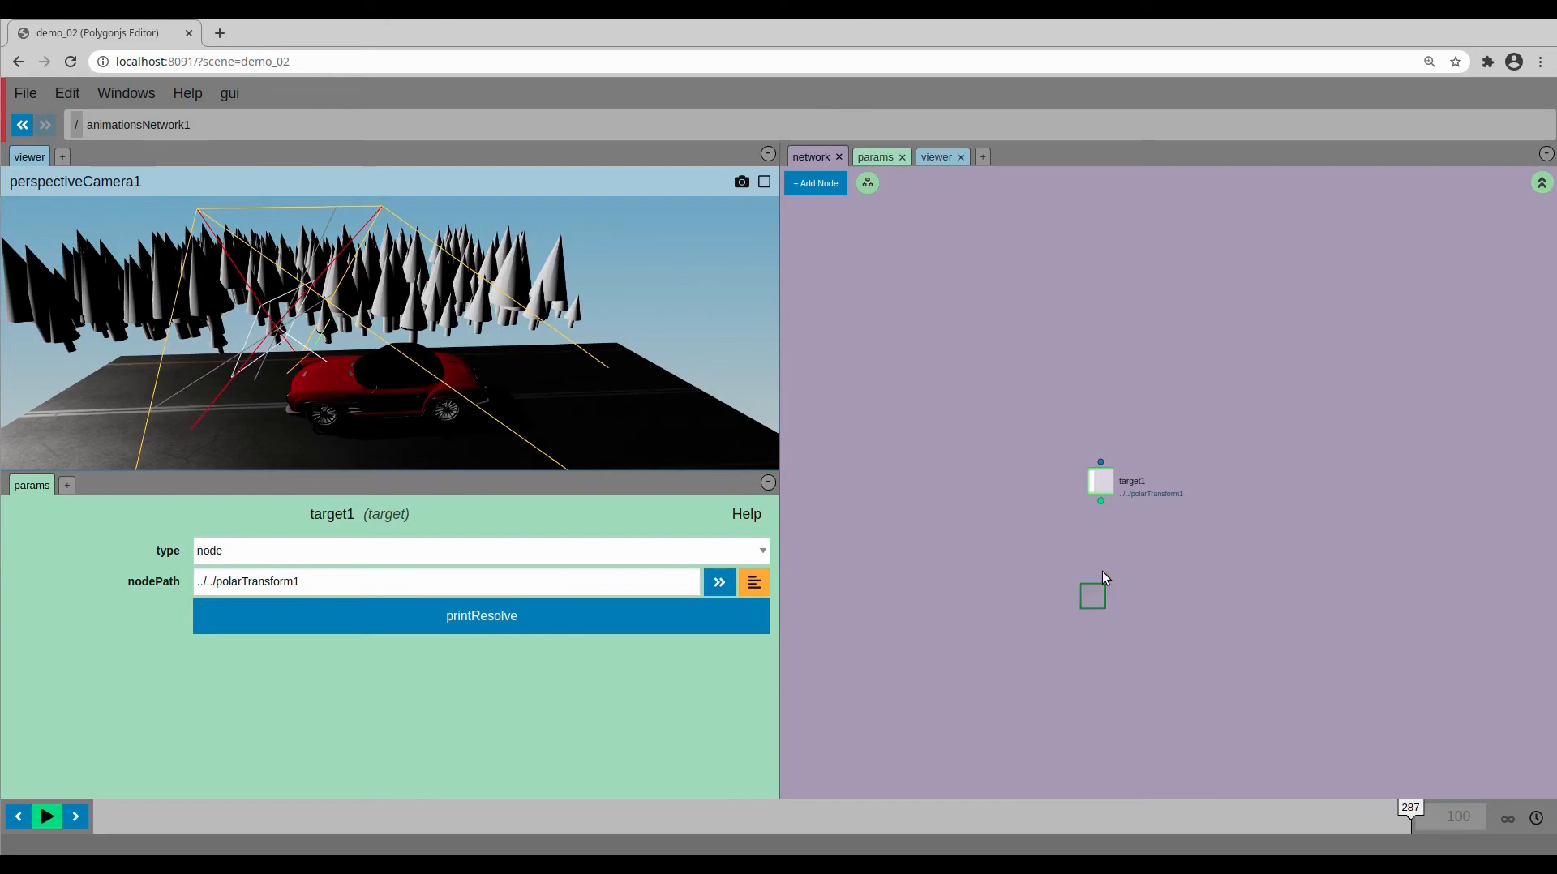
click(1100, 537)
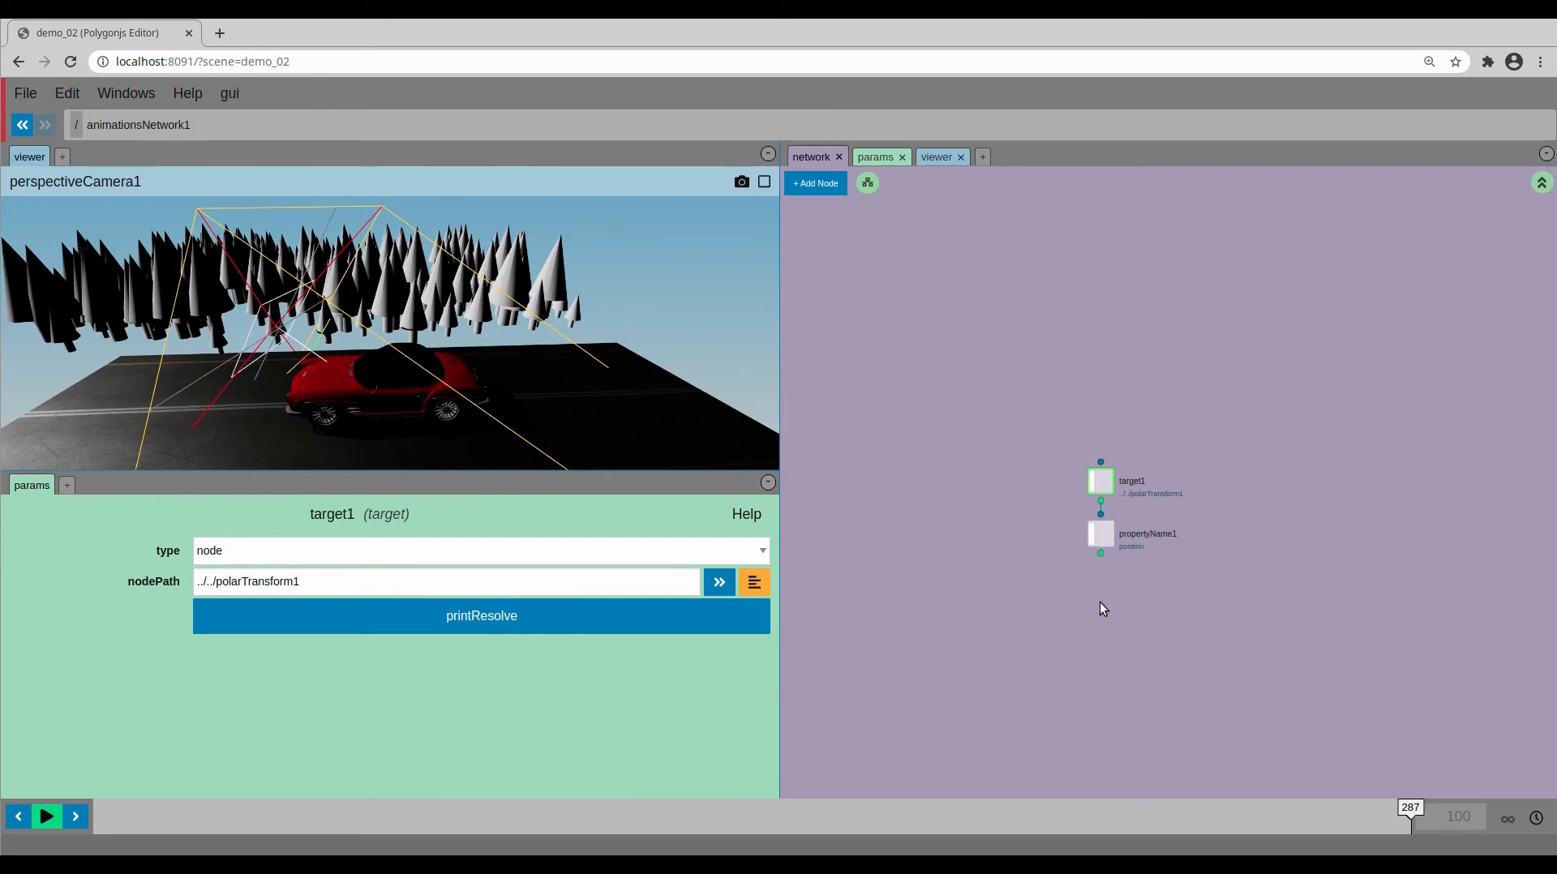
- Add a propertyValue node below propertyName1 and connect propertyName1's output to it
middle_drag(1101, 602, 1102, 581)
key(Tab)
text(p)
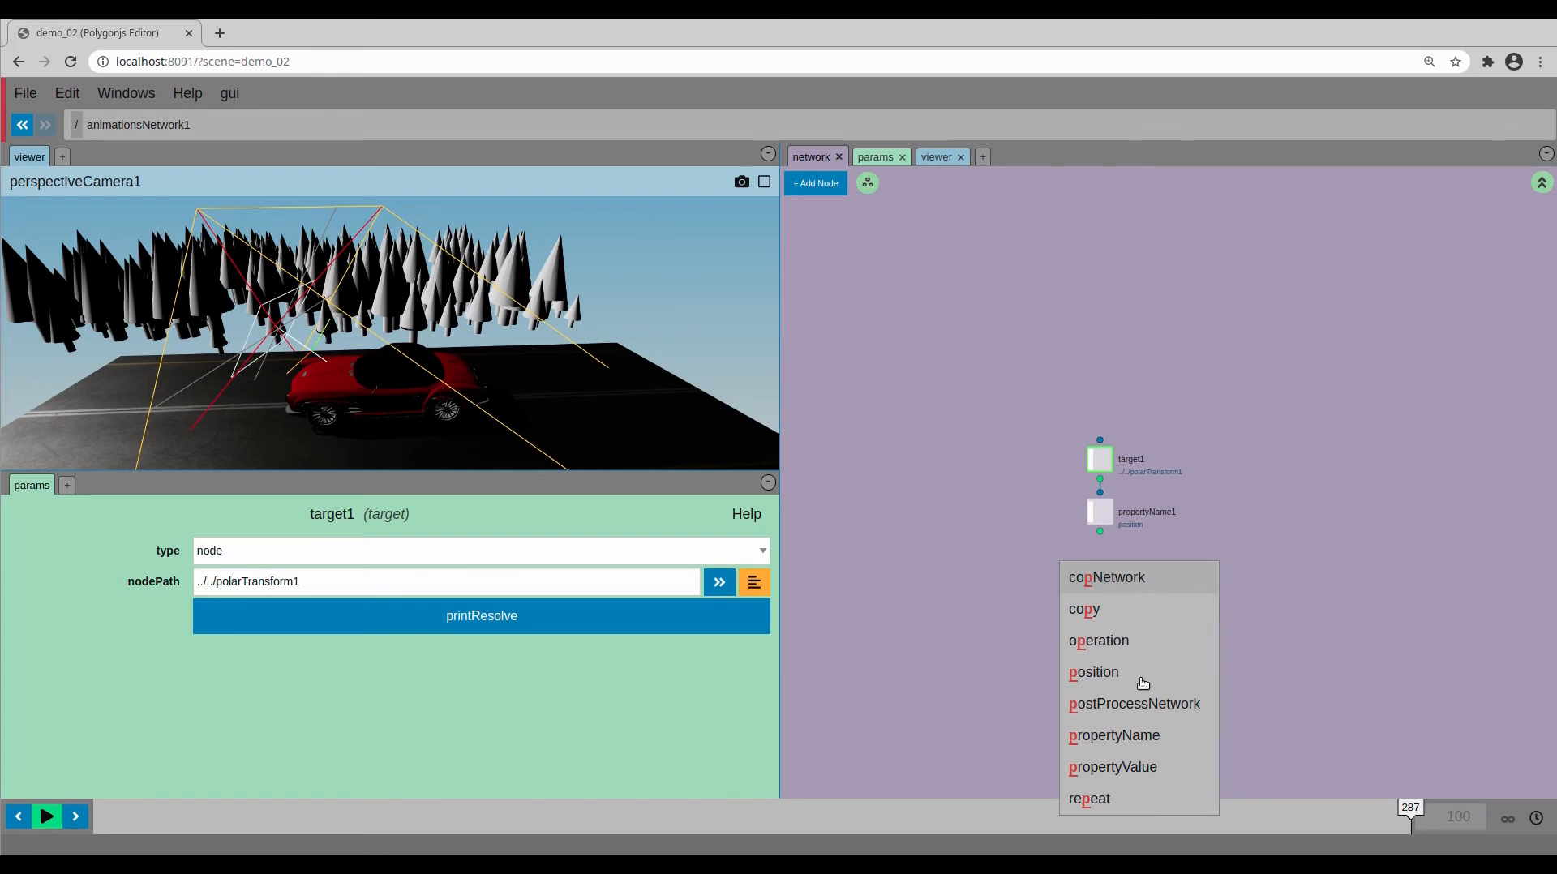
click(1112, 766)
click(1153, 599)
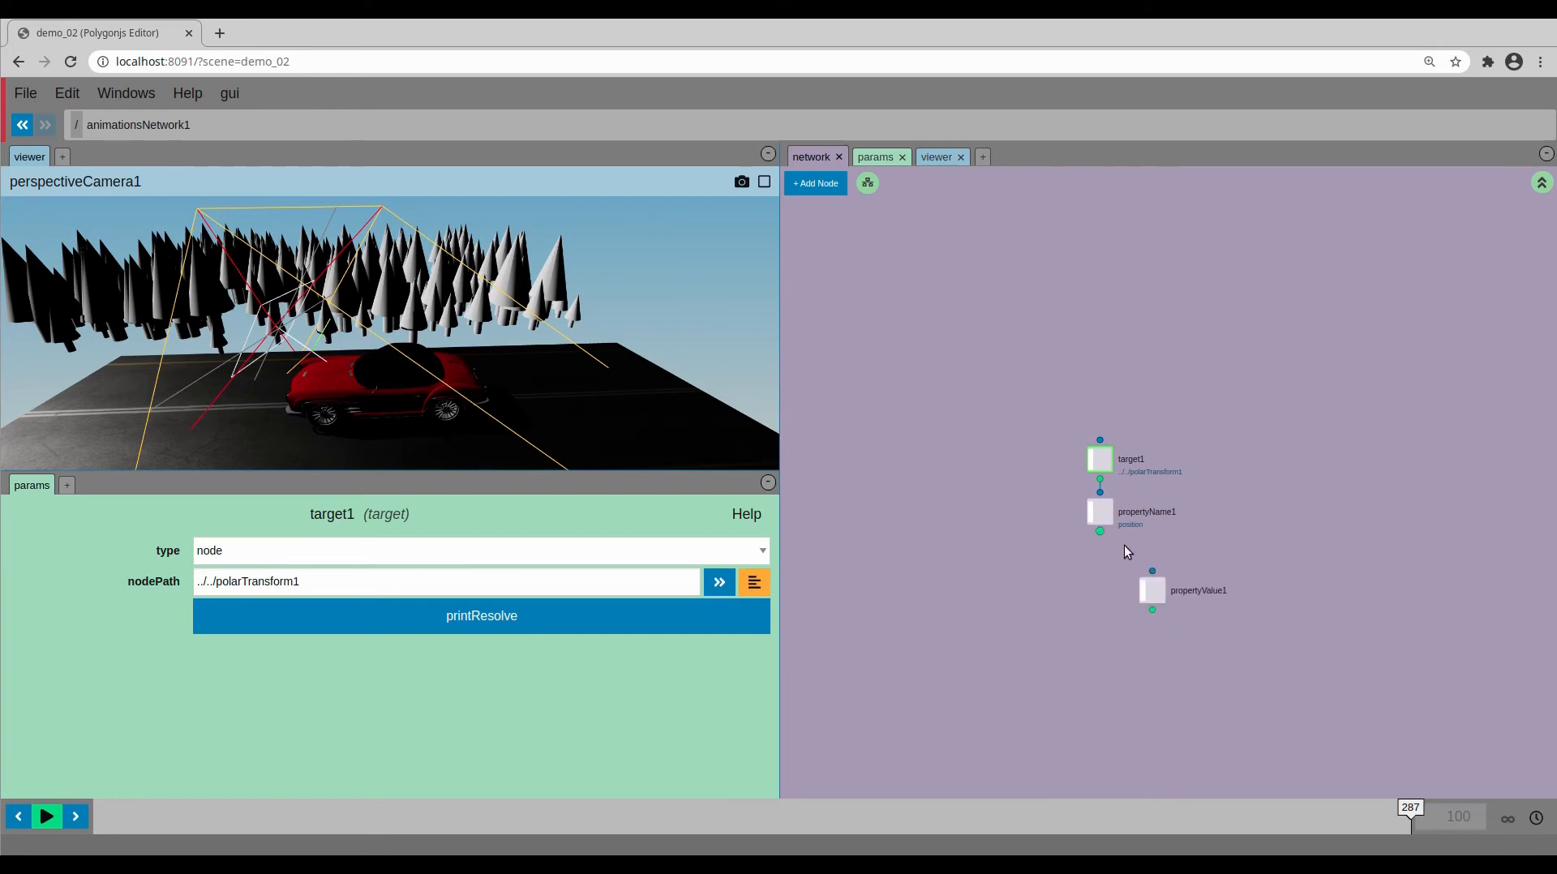
drag(1124, 545, 1152, 571)
- Copy the longitude parameter's name from polarTransform1 and paste it as the name in propertyName1
click(1138, 517)
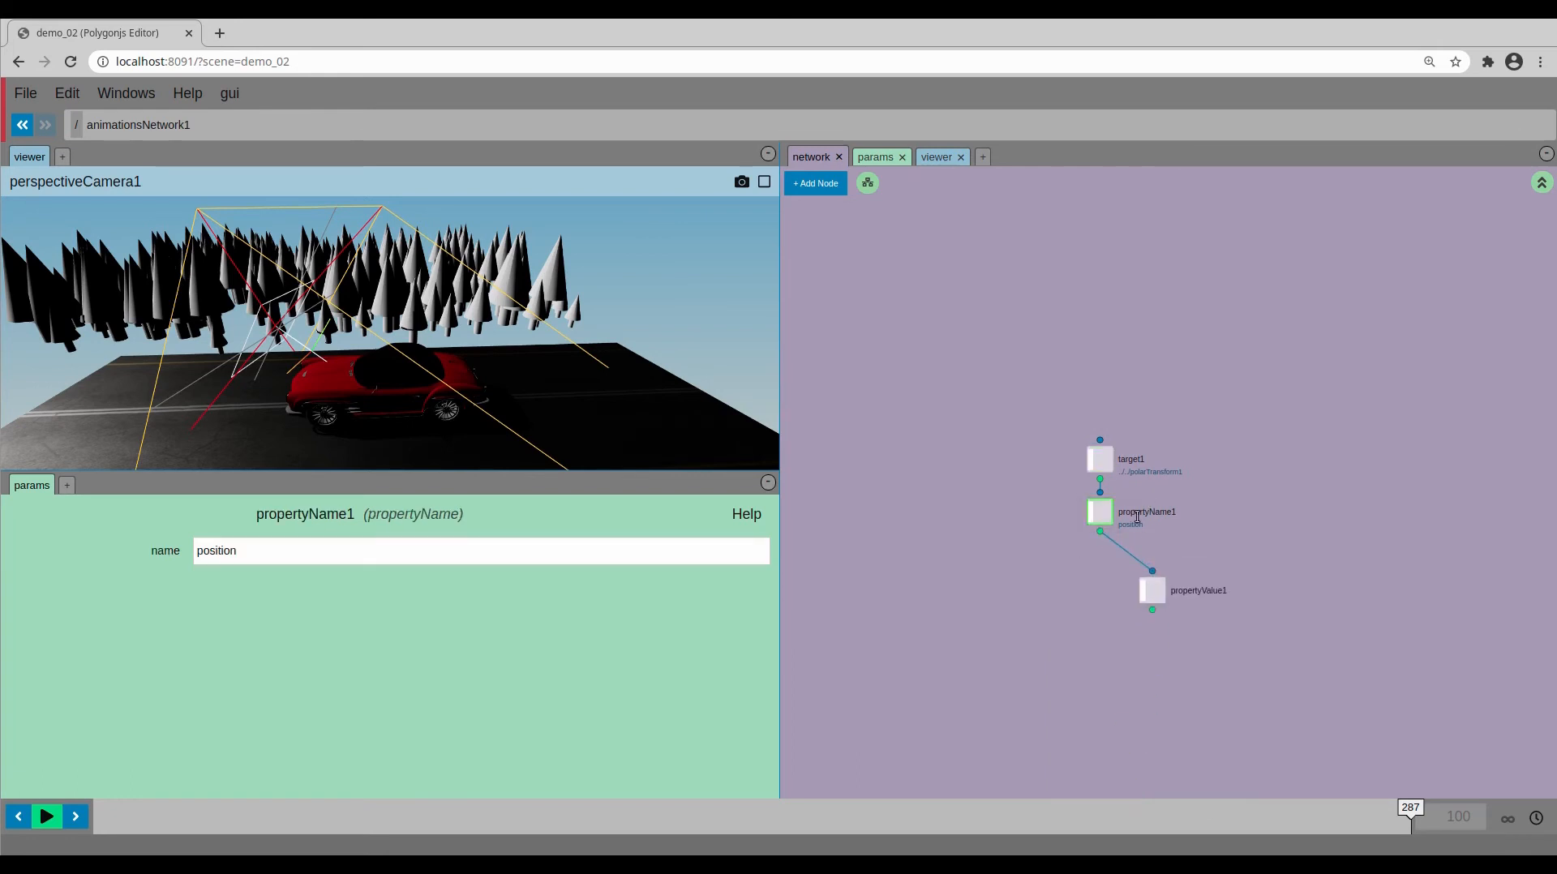
click(1540, 183)
click(1256, 408)
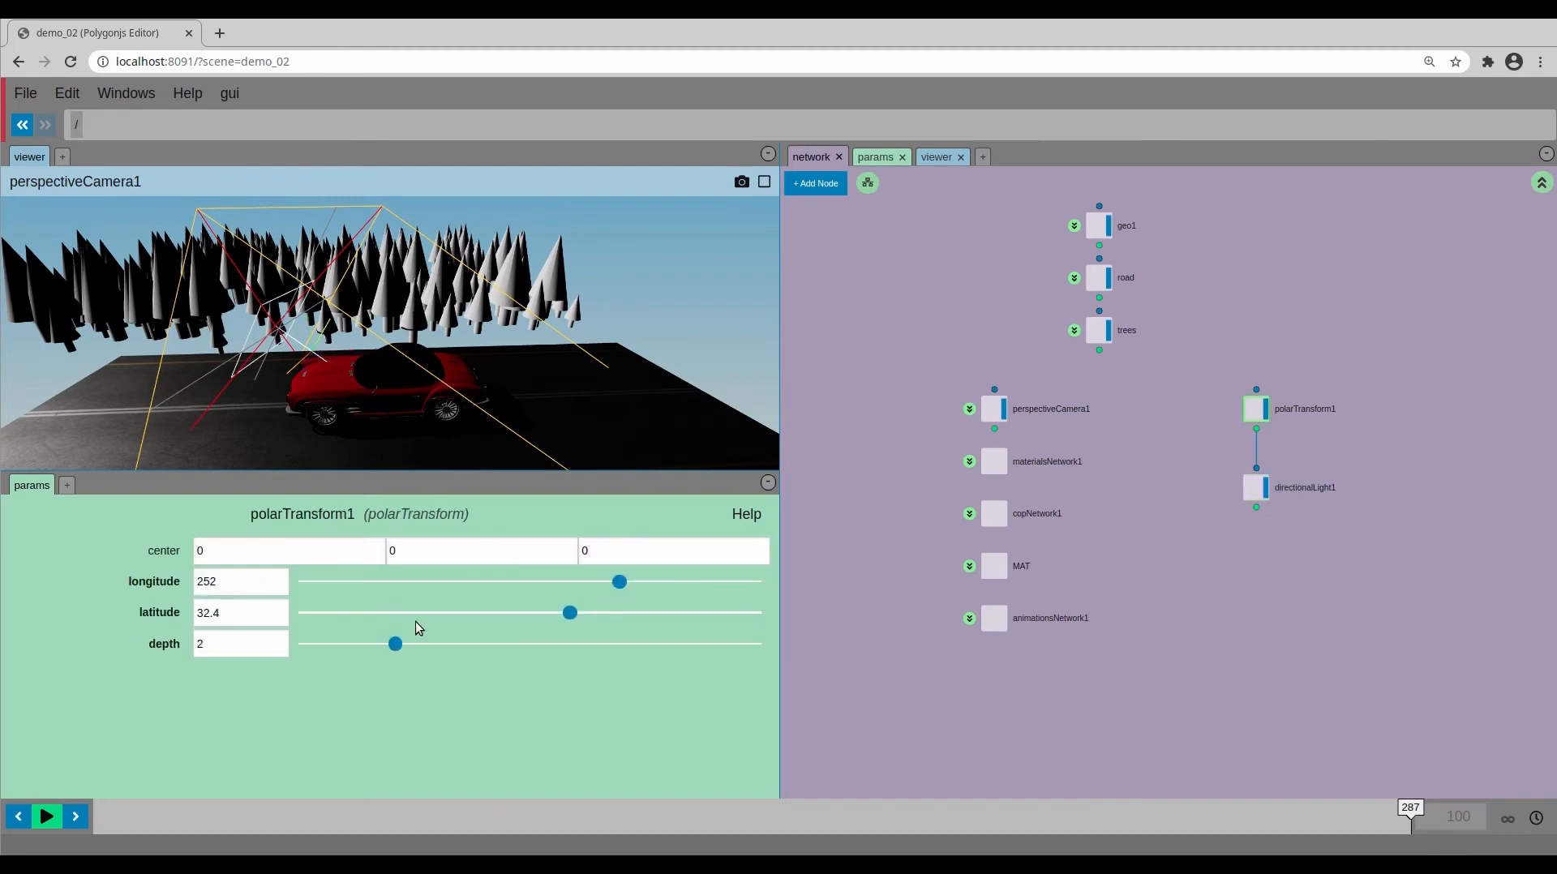
right_click(156, 604)
mouse_move(181, 621)
click(346, 623)
click(965, 608)
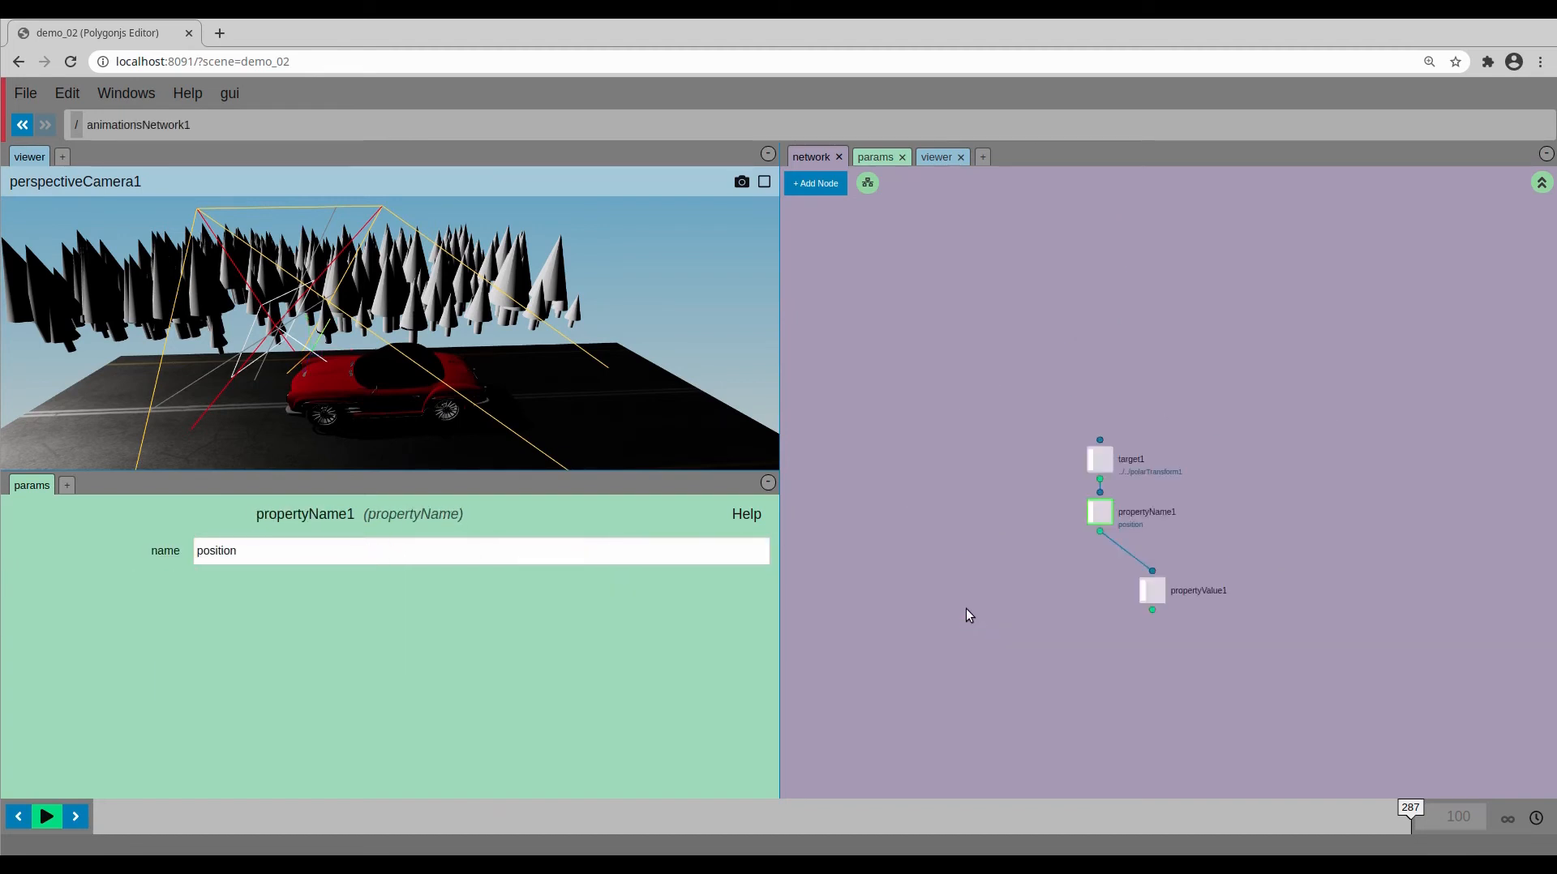
right_click(264, 552)
mouse_move(284, 617)
click(416, 624)
- Set propertyValue1's size to 1 and its value1 to 100
click(1133, 589)
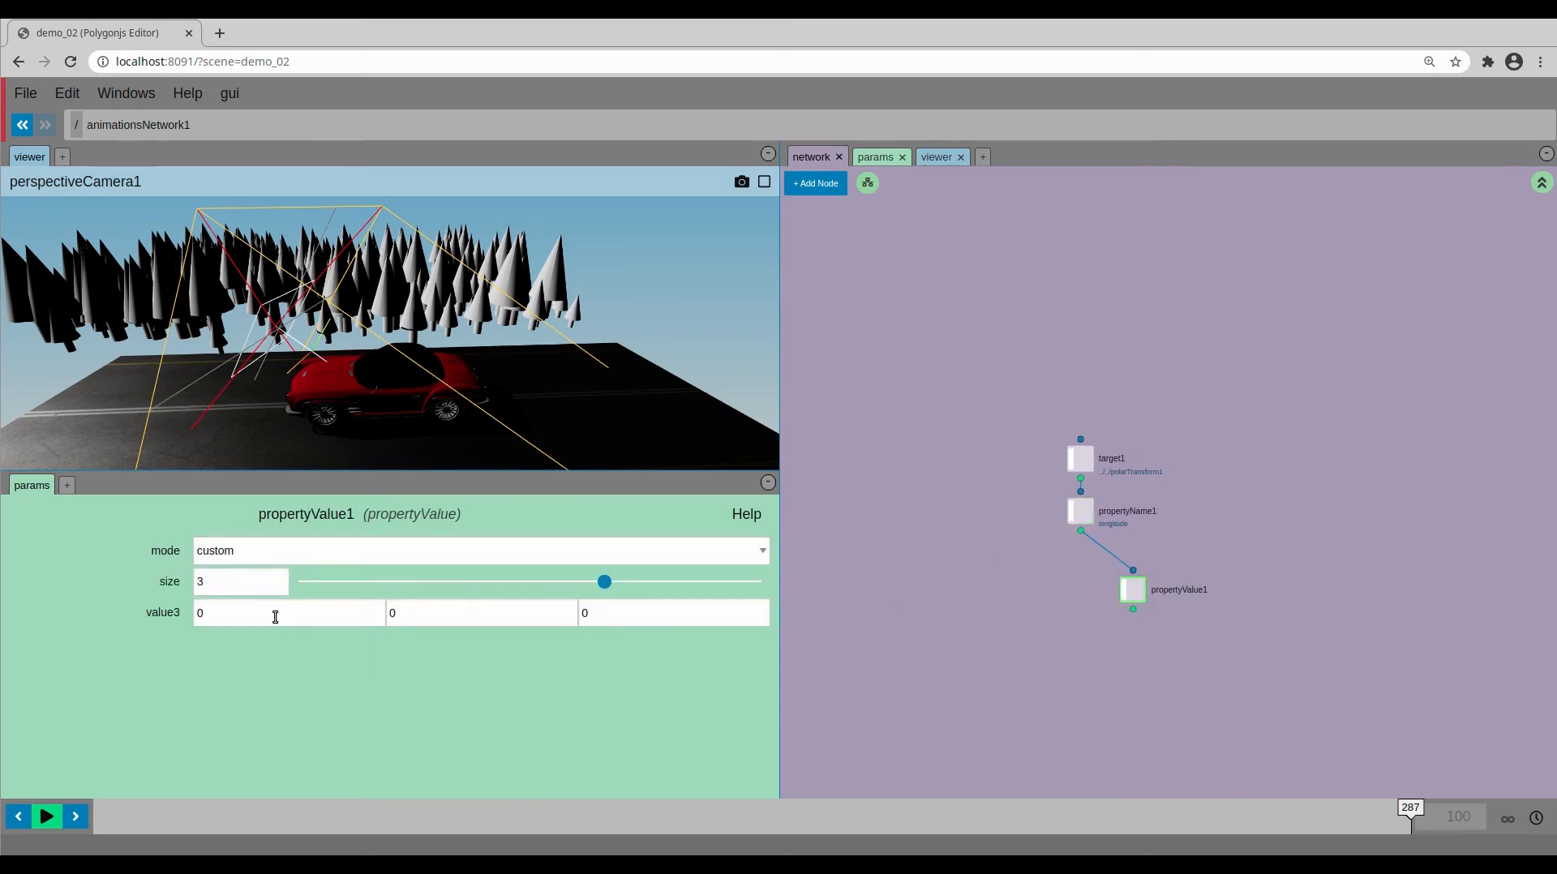
click(303, 582)
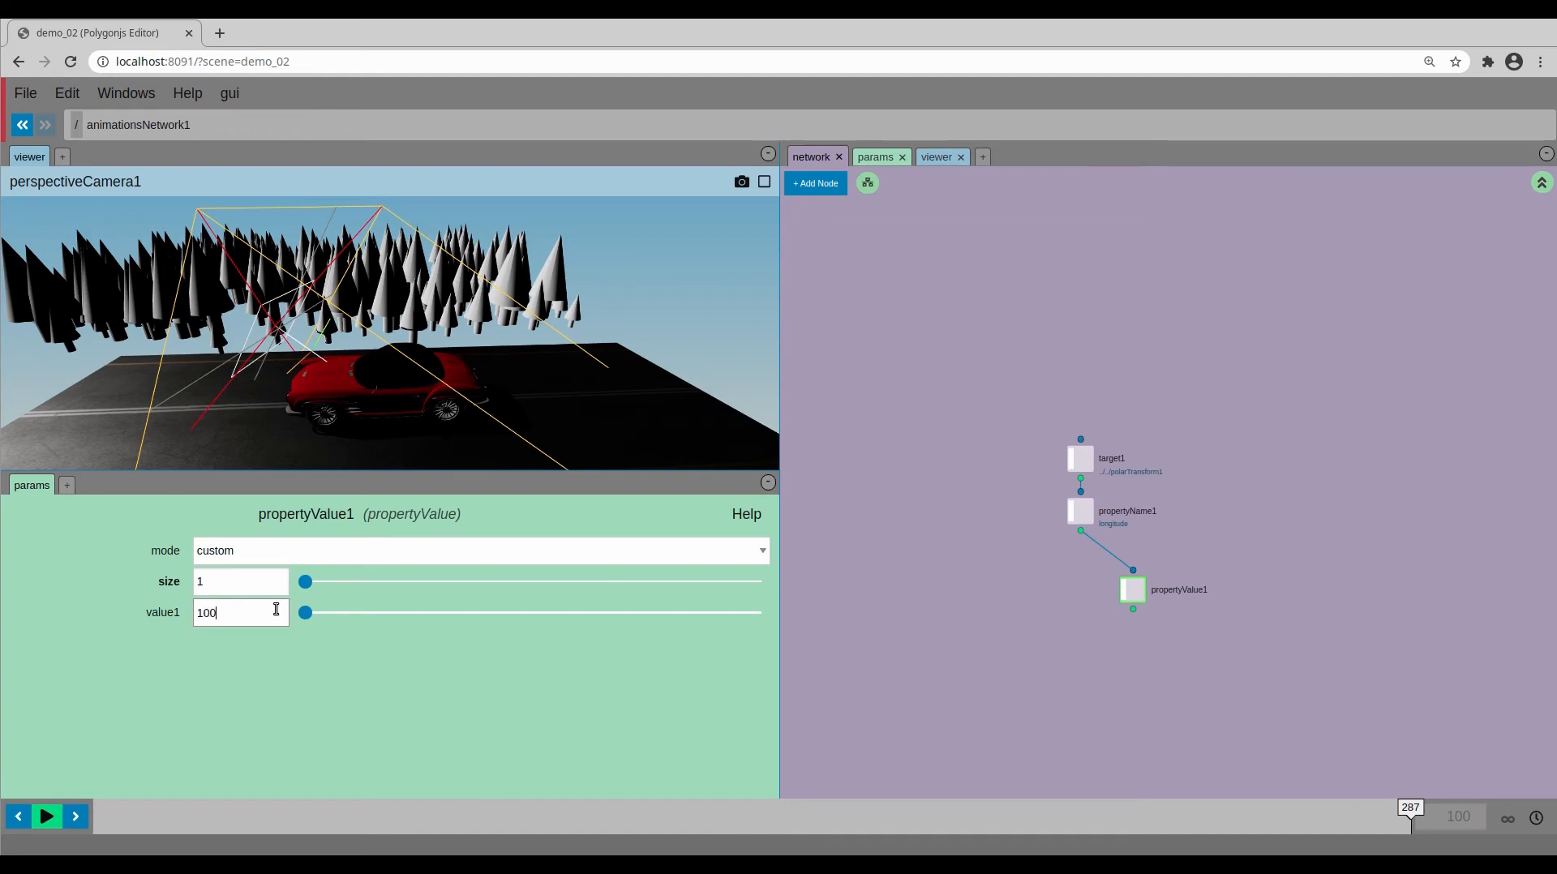
click(1062, 591)
- Duplicate propertyValue1, place the copy beside it under propertyName1, and set the copy's value1 to 250
key(ctrl+c)
key(ctrl+v)
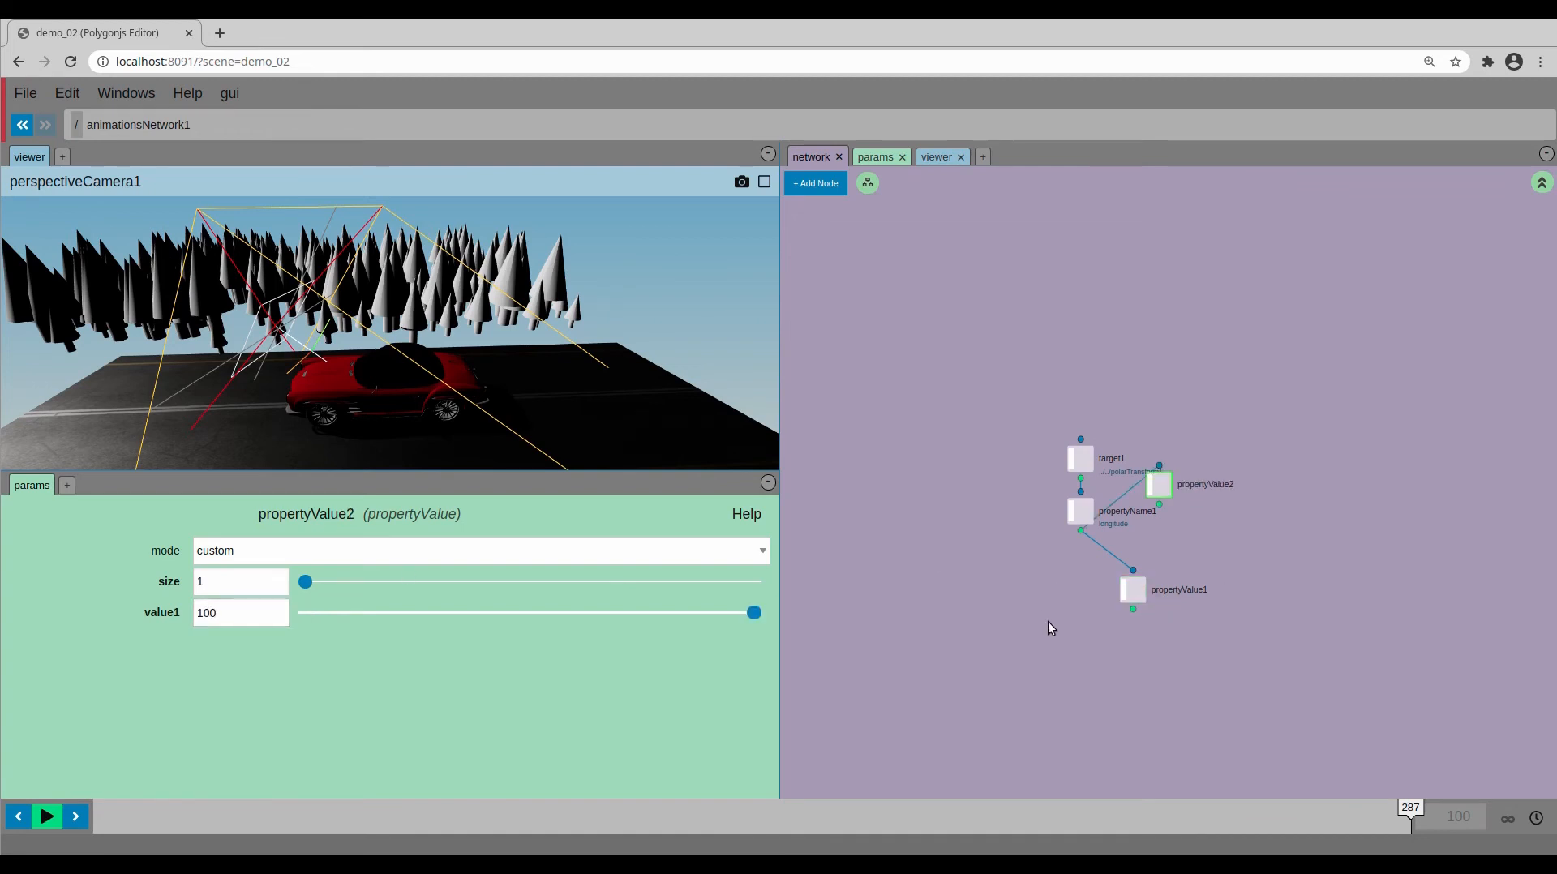
drag(1163, 486, 1041, 586)
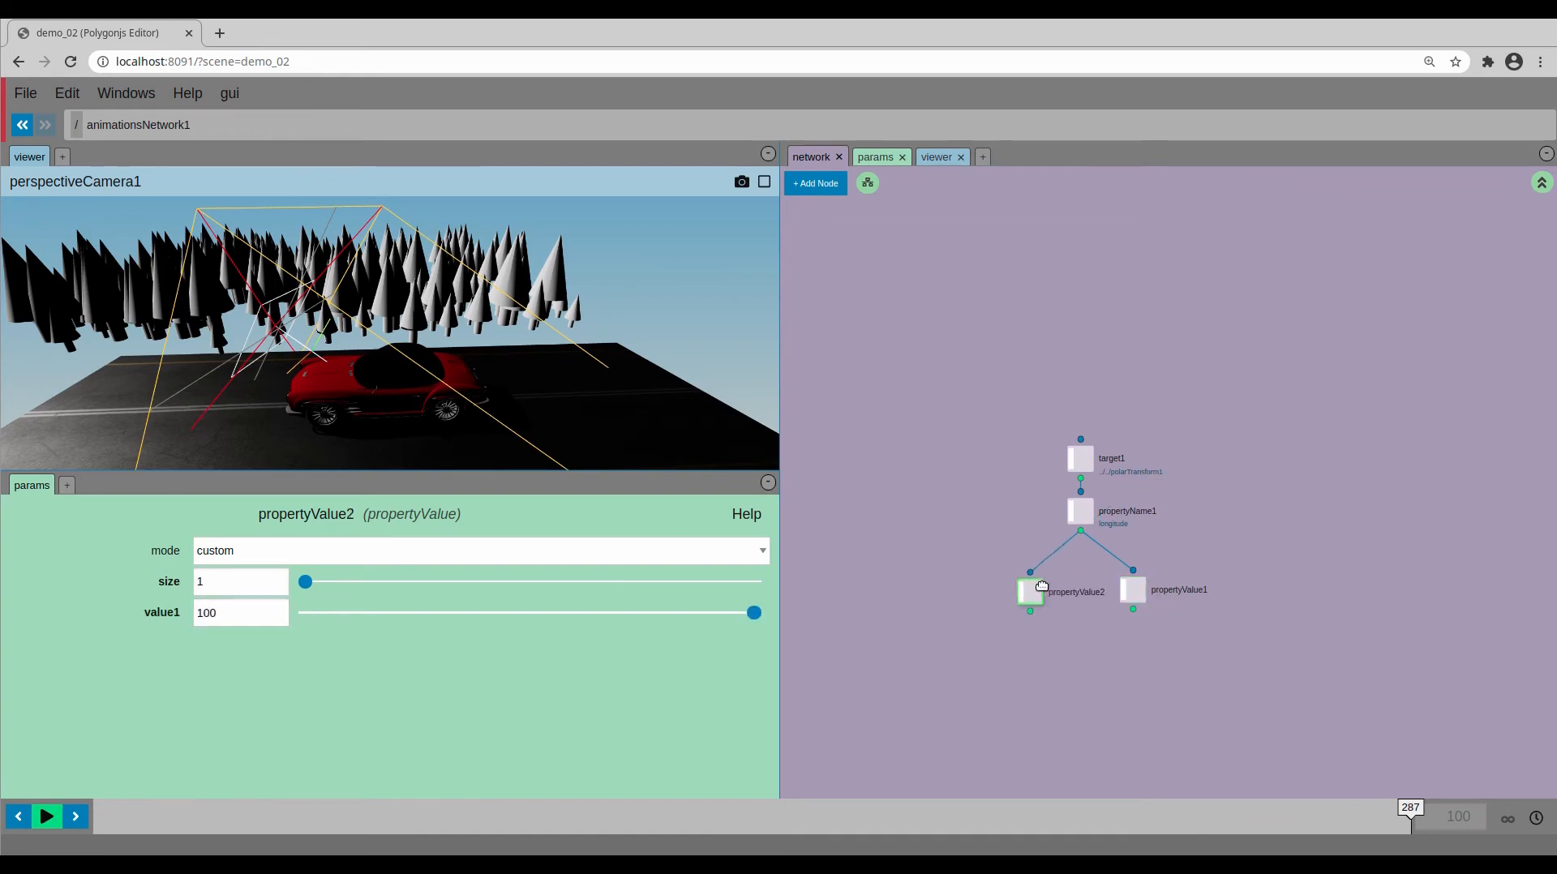
double_click(270, 612)
- Add a null node fed by propertyValue1 and a duplicate null node fed by propertyValue2
right_click(1096, 635)
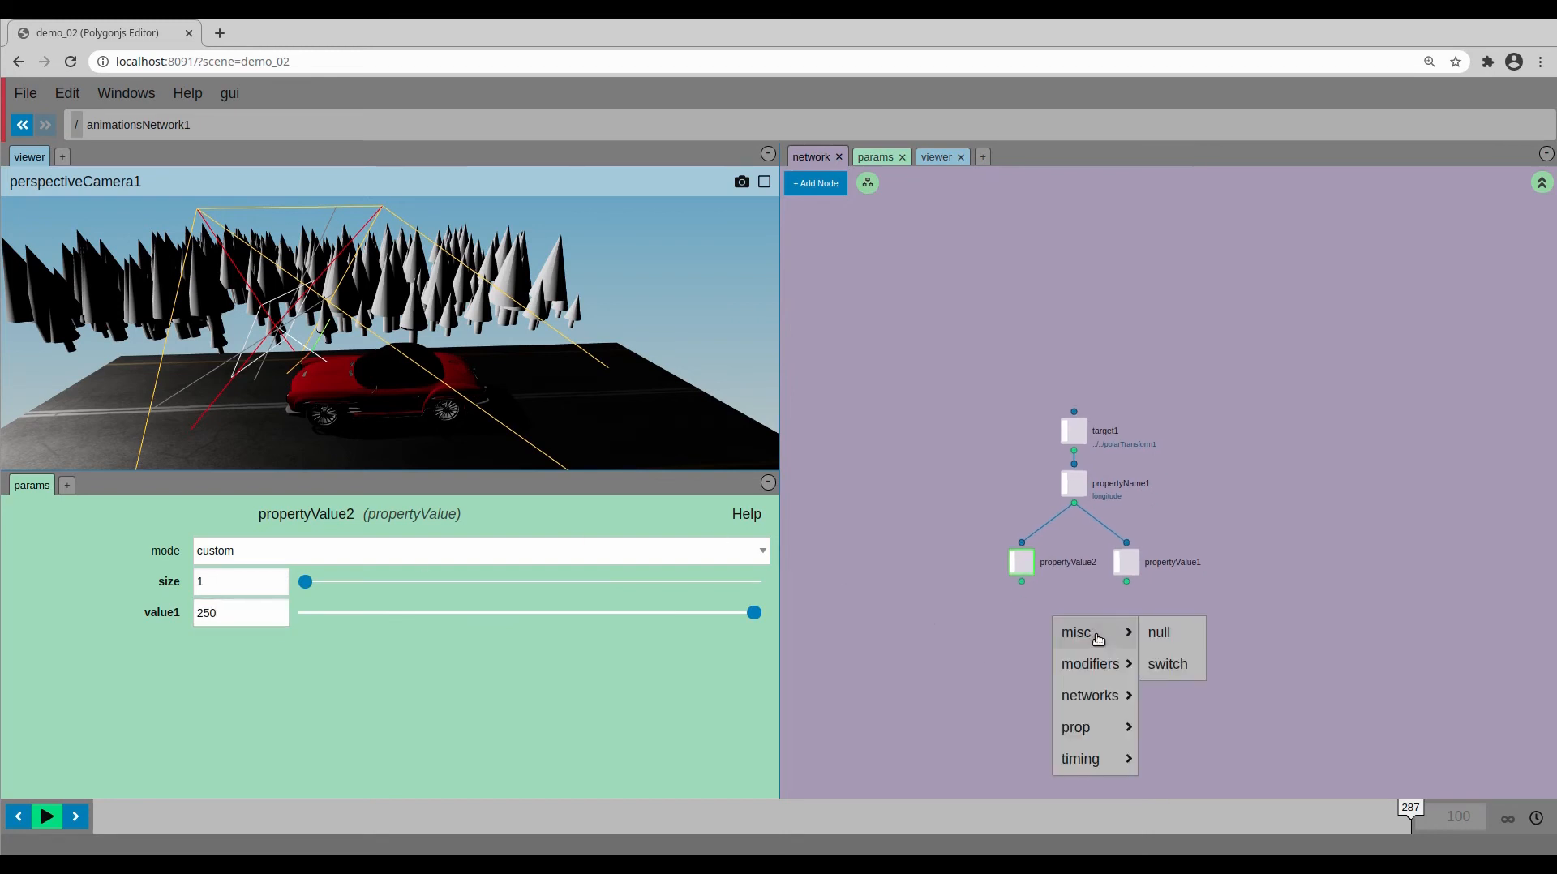
click(1155, 633)
click(1127, 637)
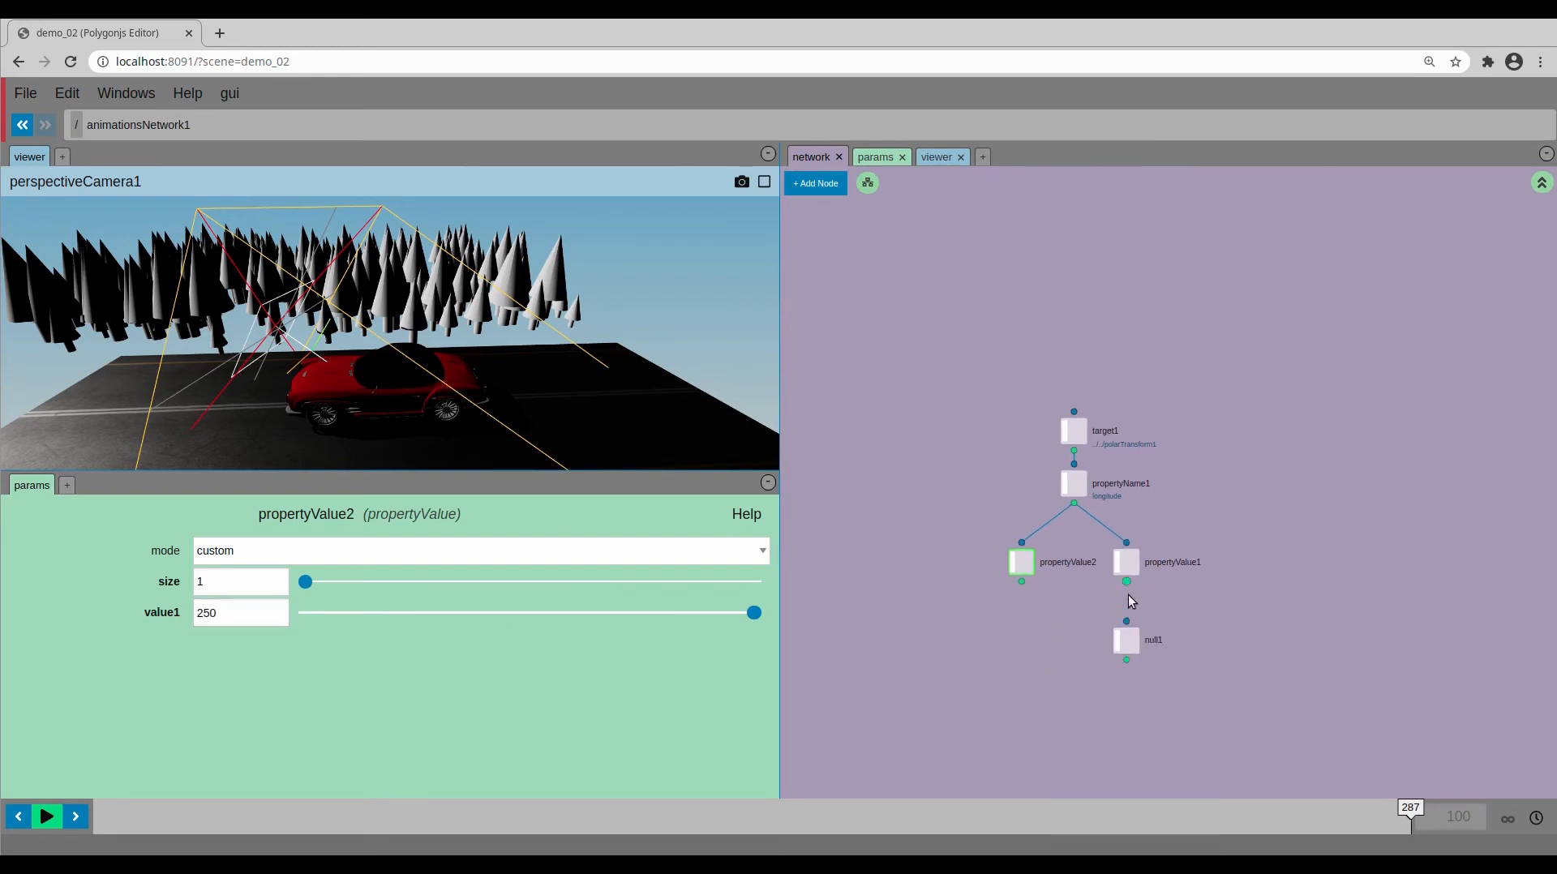
drag(1173, 621, 1080, 658)
key(ctrl+c)
key(ctrl+v)
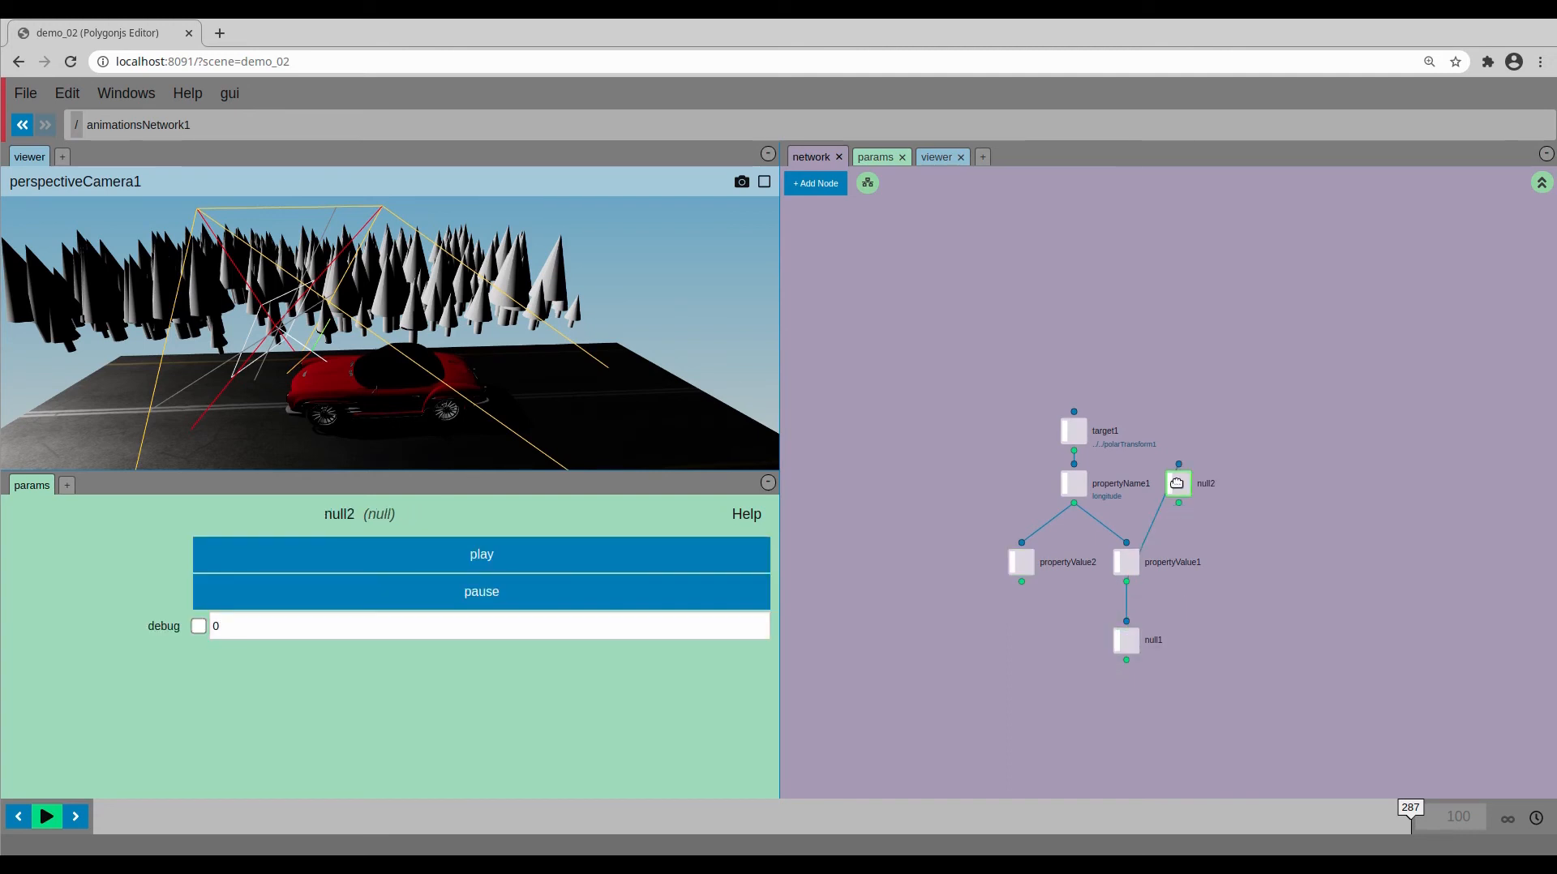
drag(1176, 483, 1020, 641)
- Rename the null under propertyValue1 to PLAY and the null under propertyValue2 to RESET
click(1126, 640)
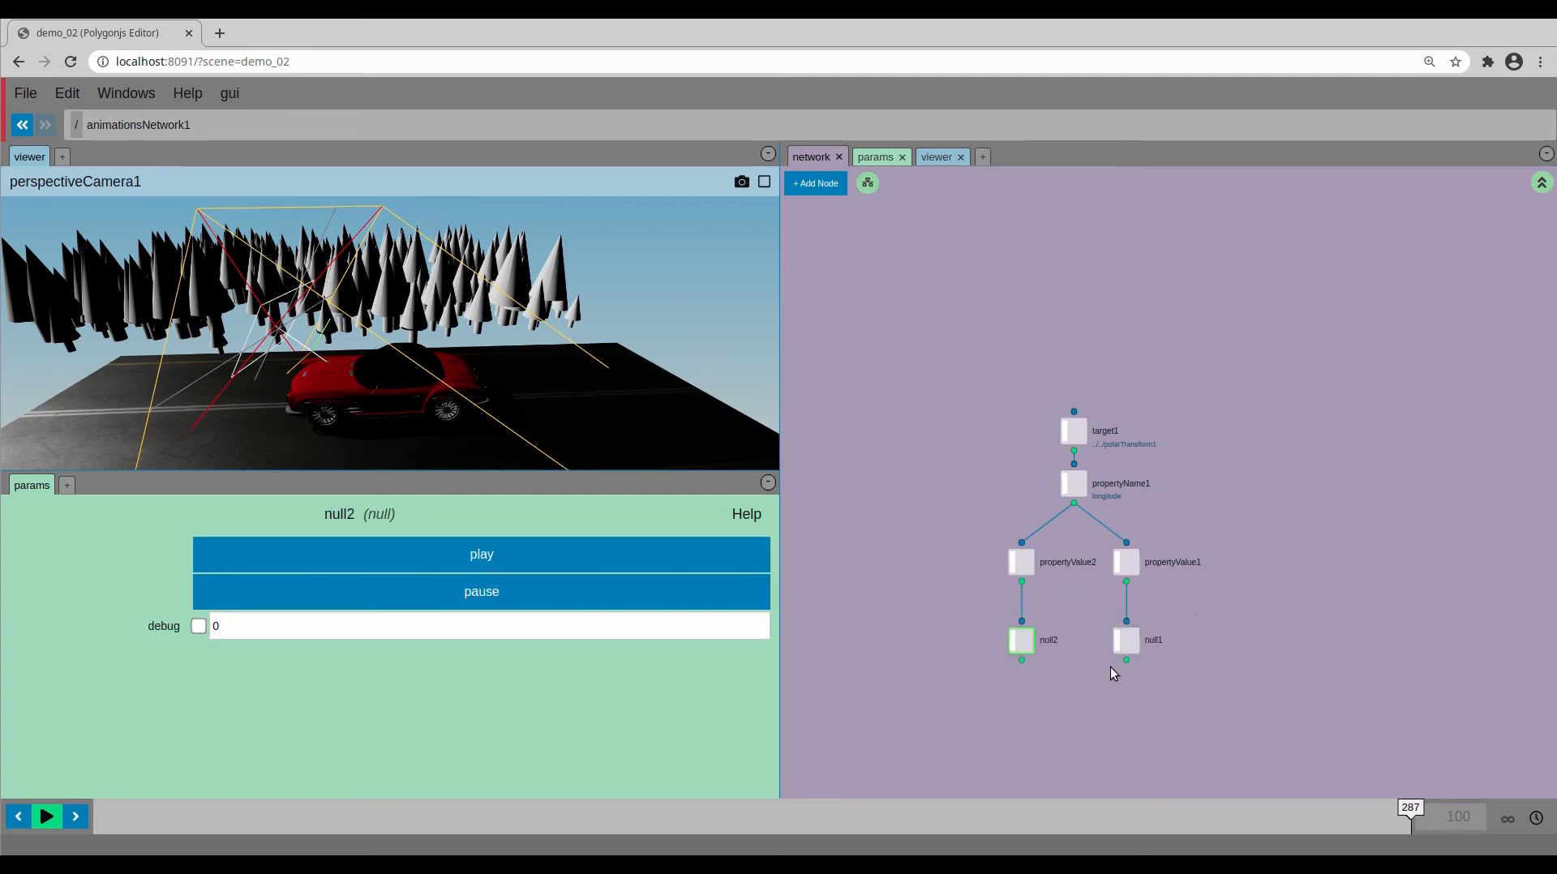
double_click(1147, 639)
text(PLAY)
key(Return)
double_click(1046, 642)
text(RE)
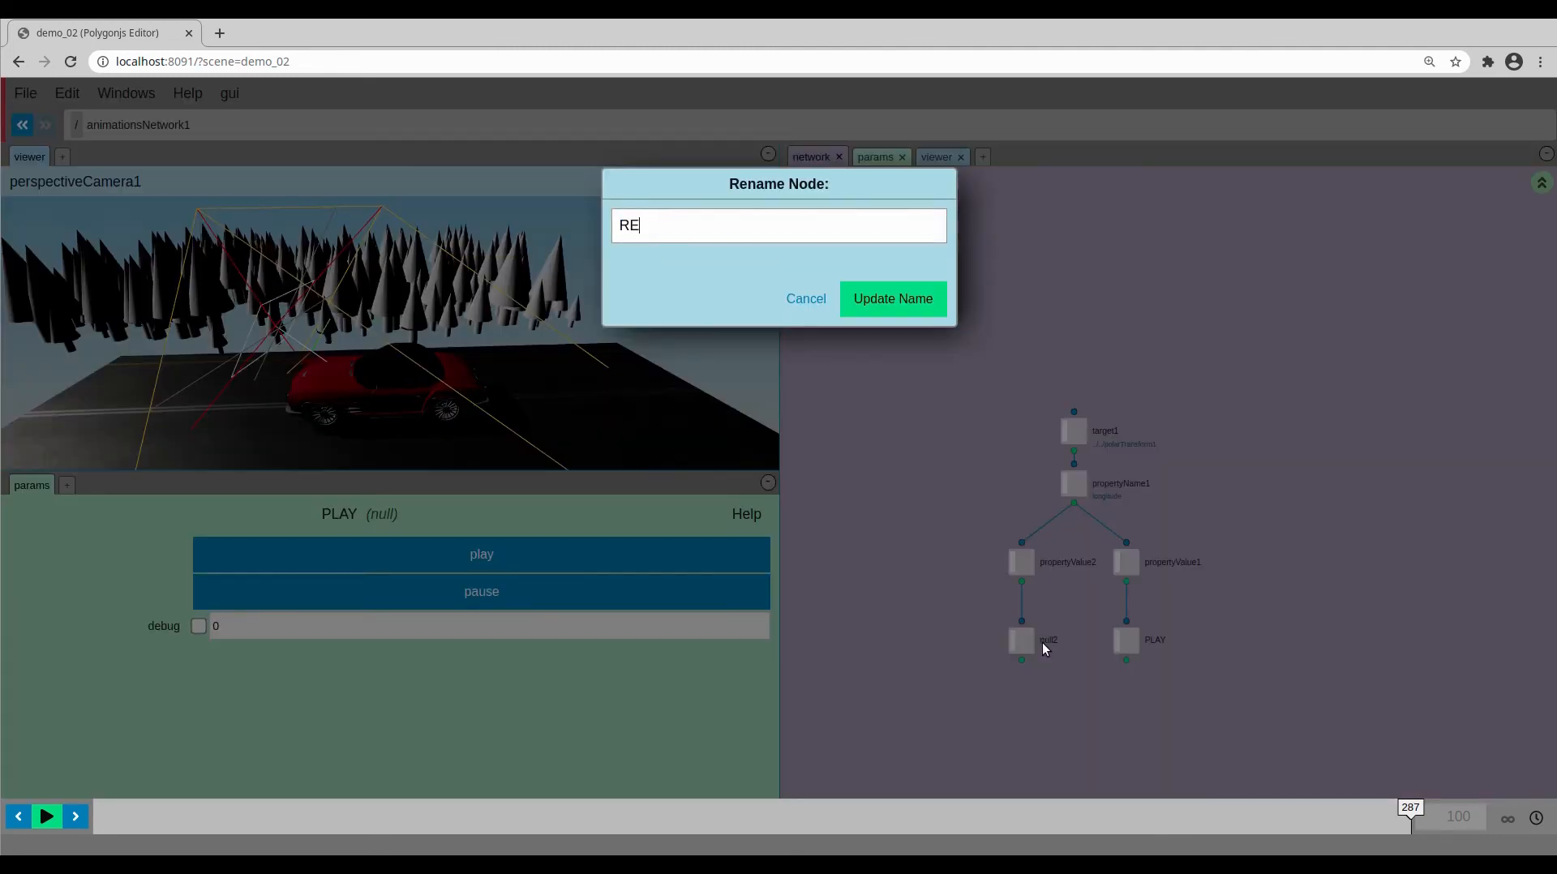
text(SET)
key(Return)
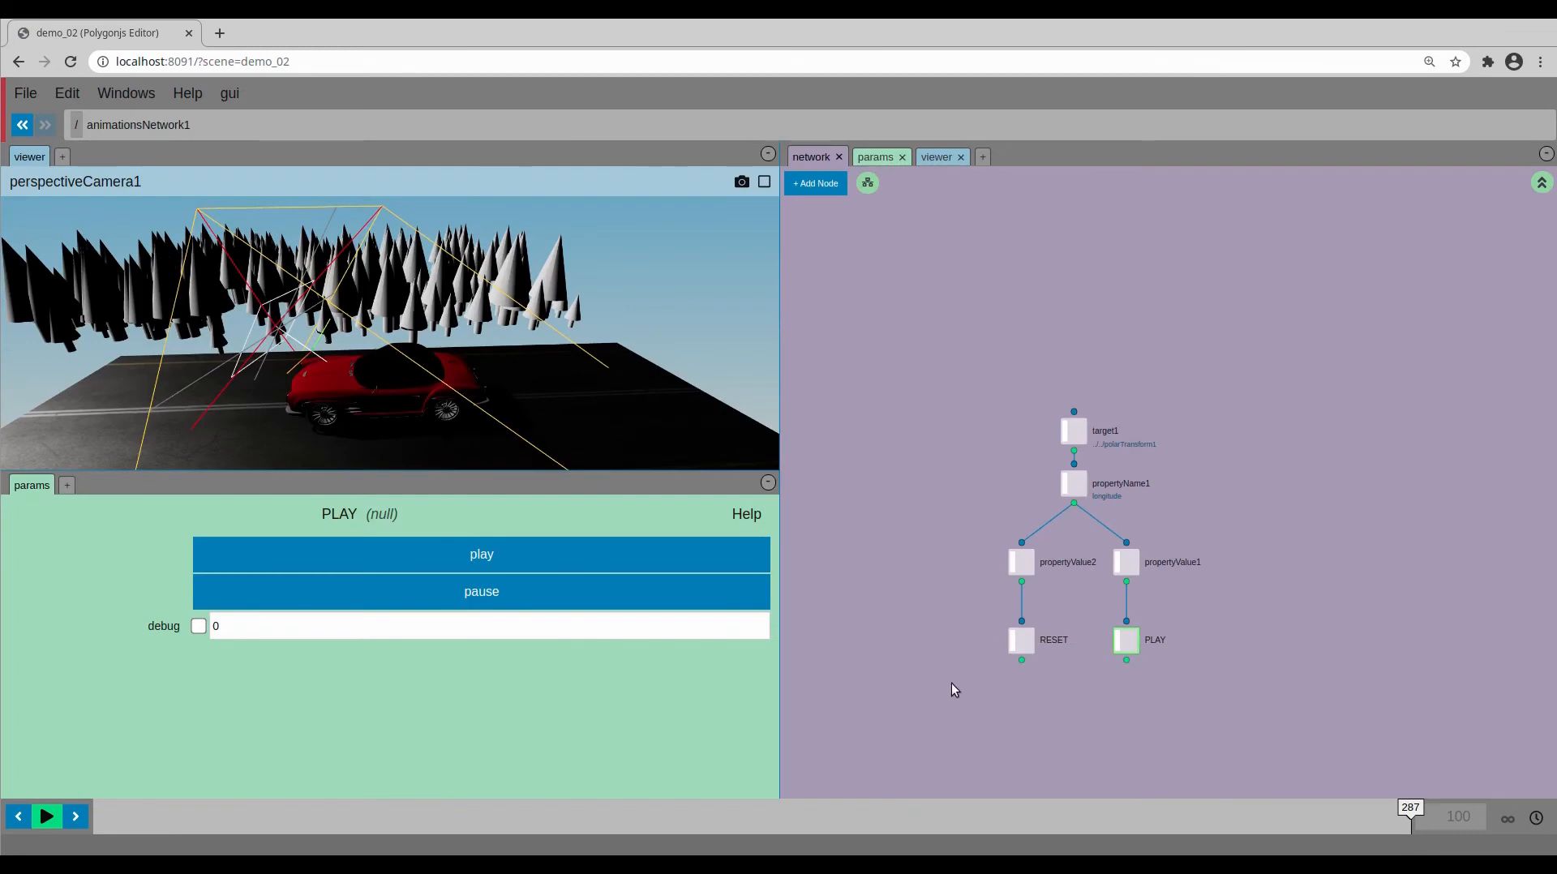
- Test the light animation by playing the PLAY null and then the RESET null
click(406, 567)
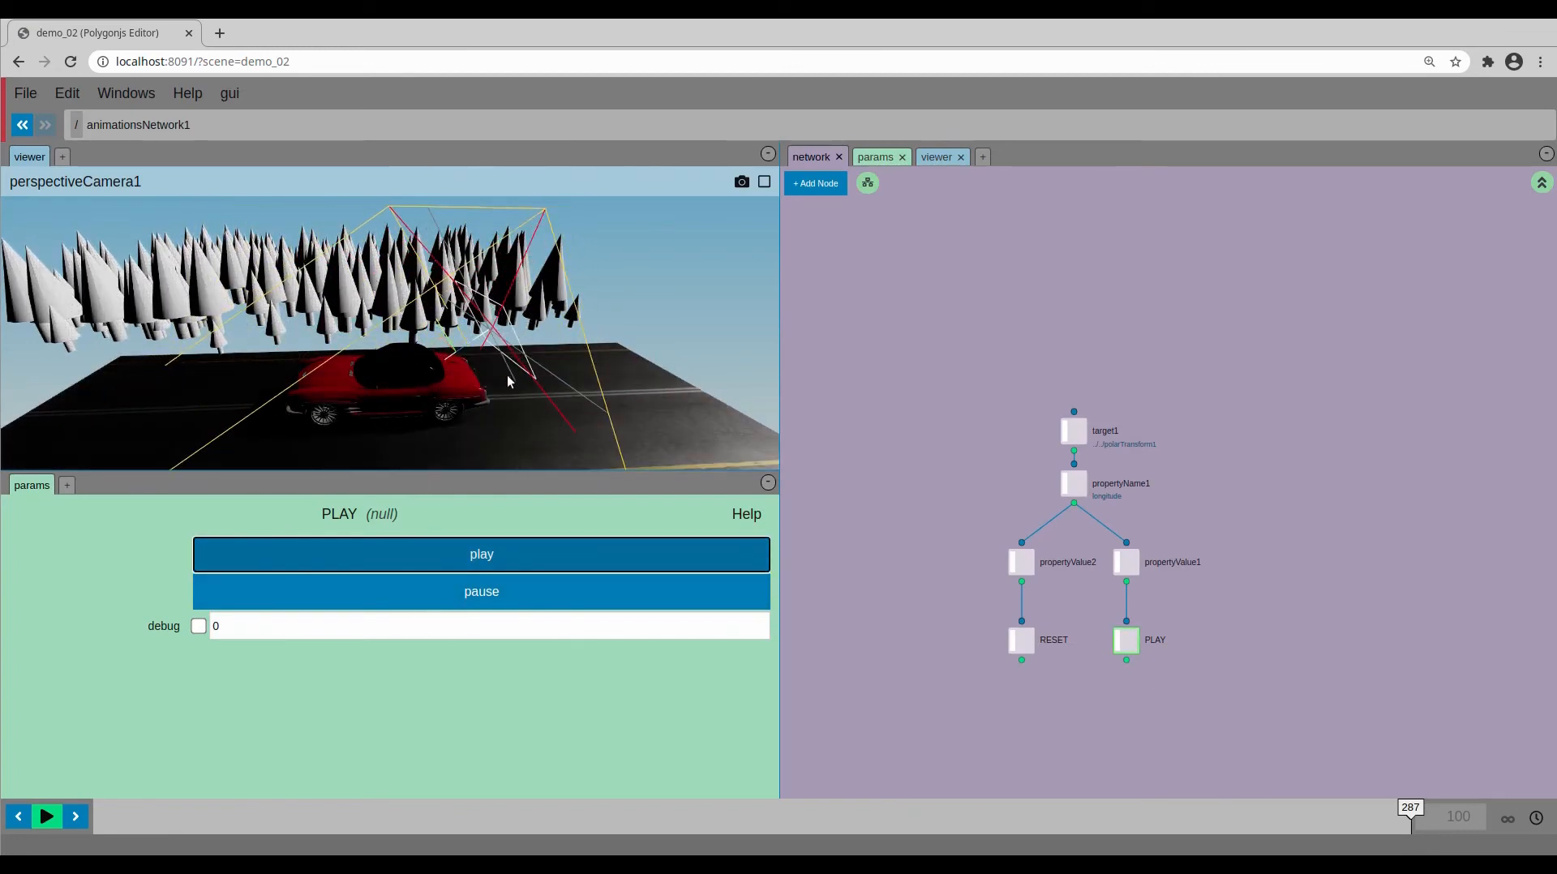
click(1021, 639)
click(479, 551)
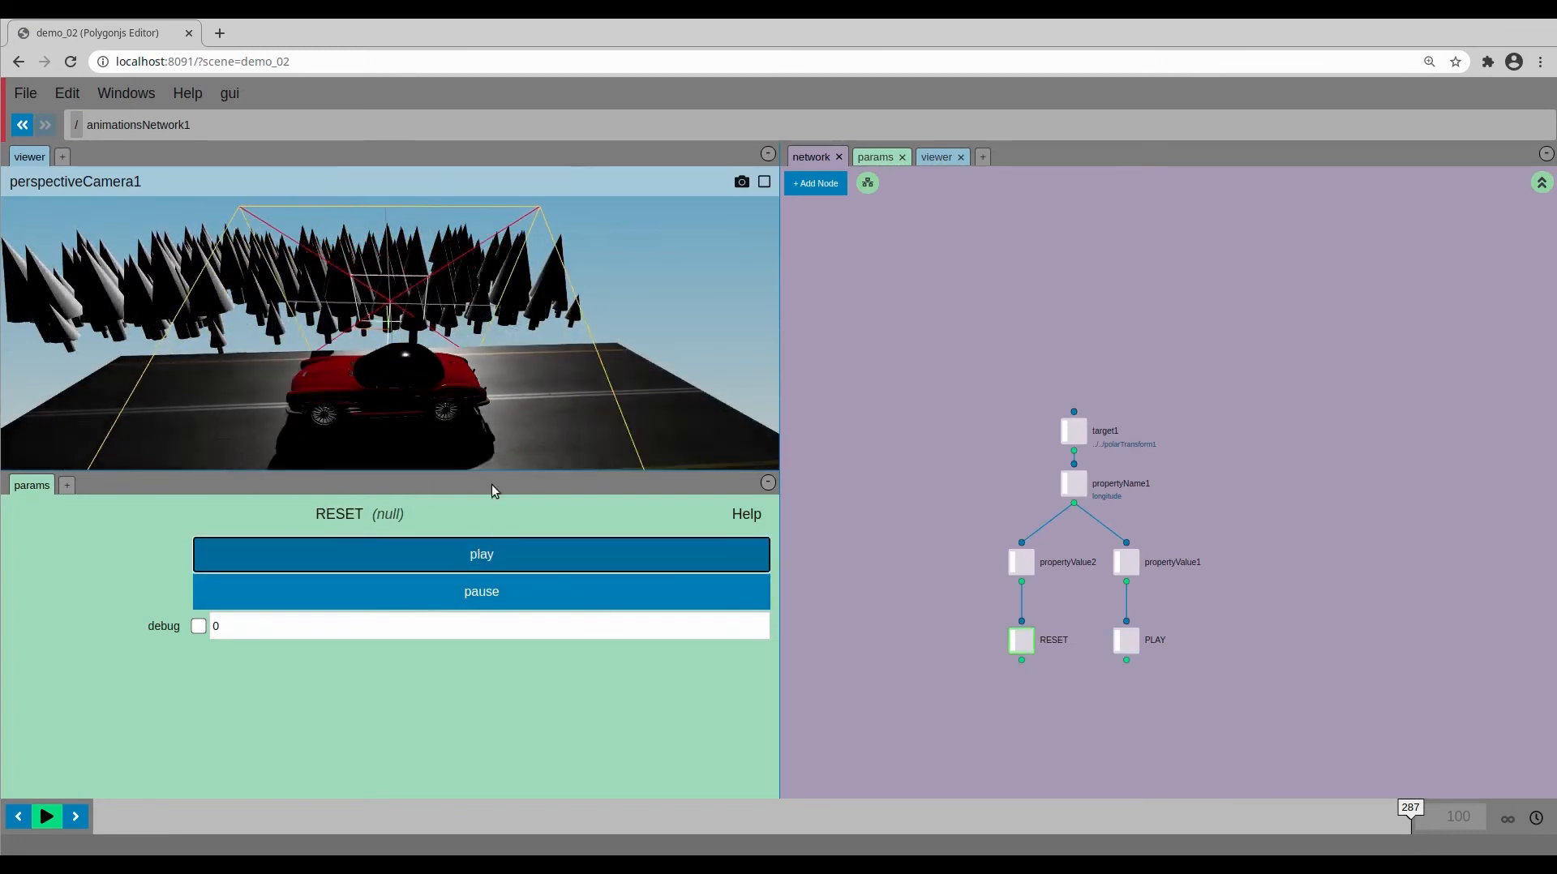
- Add an easing node feeding into target1 at the head of the animation chain
middle_drag(833, 512, 818, 503)
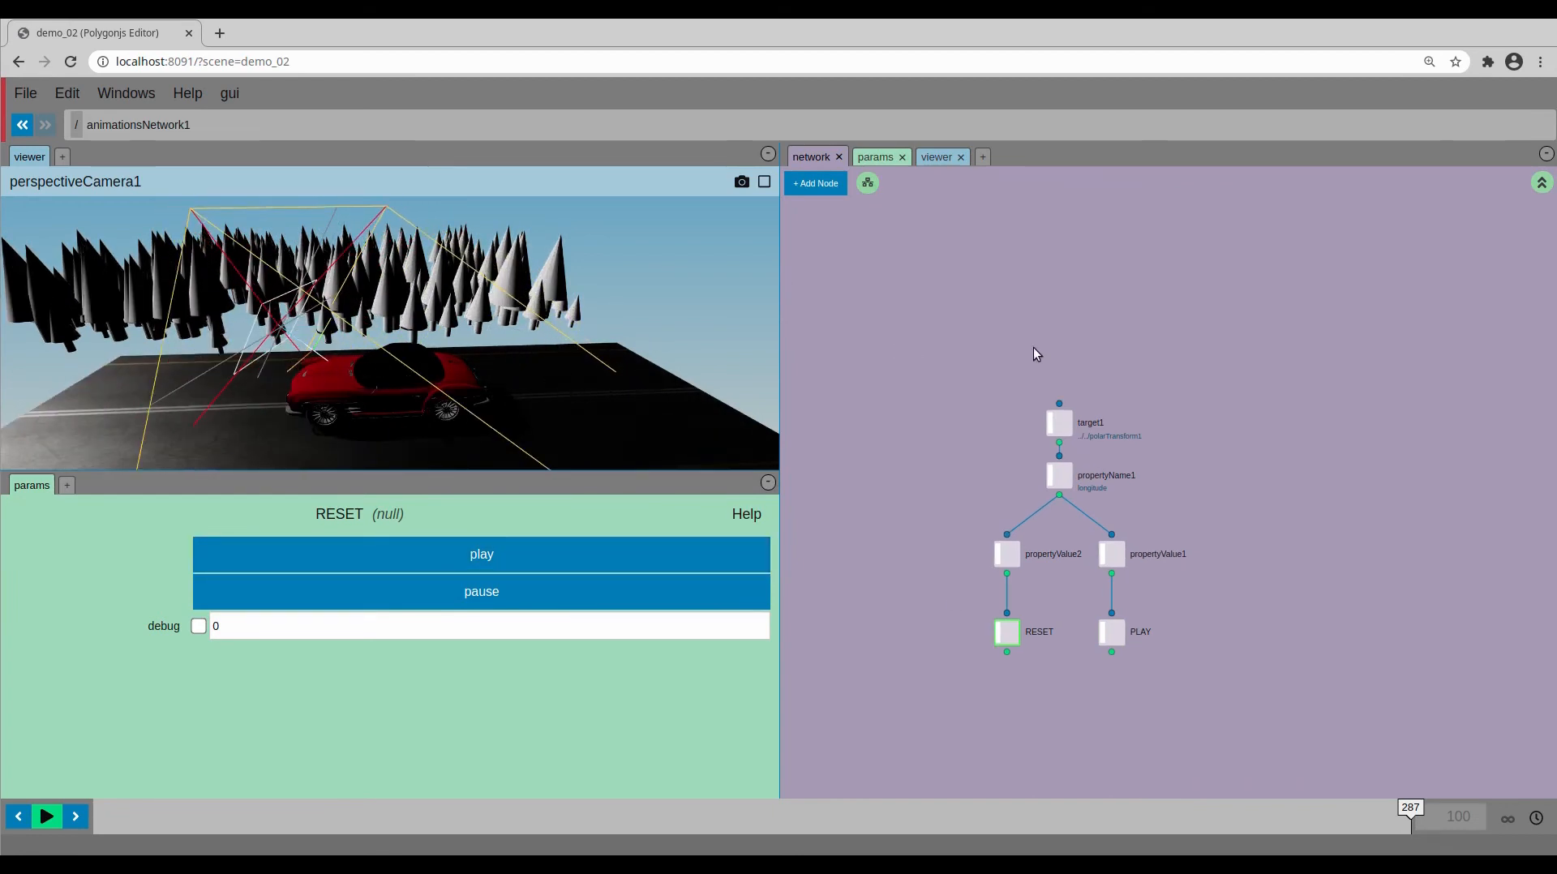
middle_drag(1033, 347, 1025, 368)
key(Tab)
text(easing)
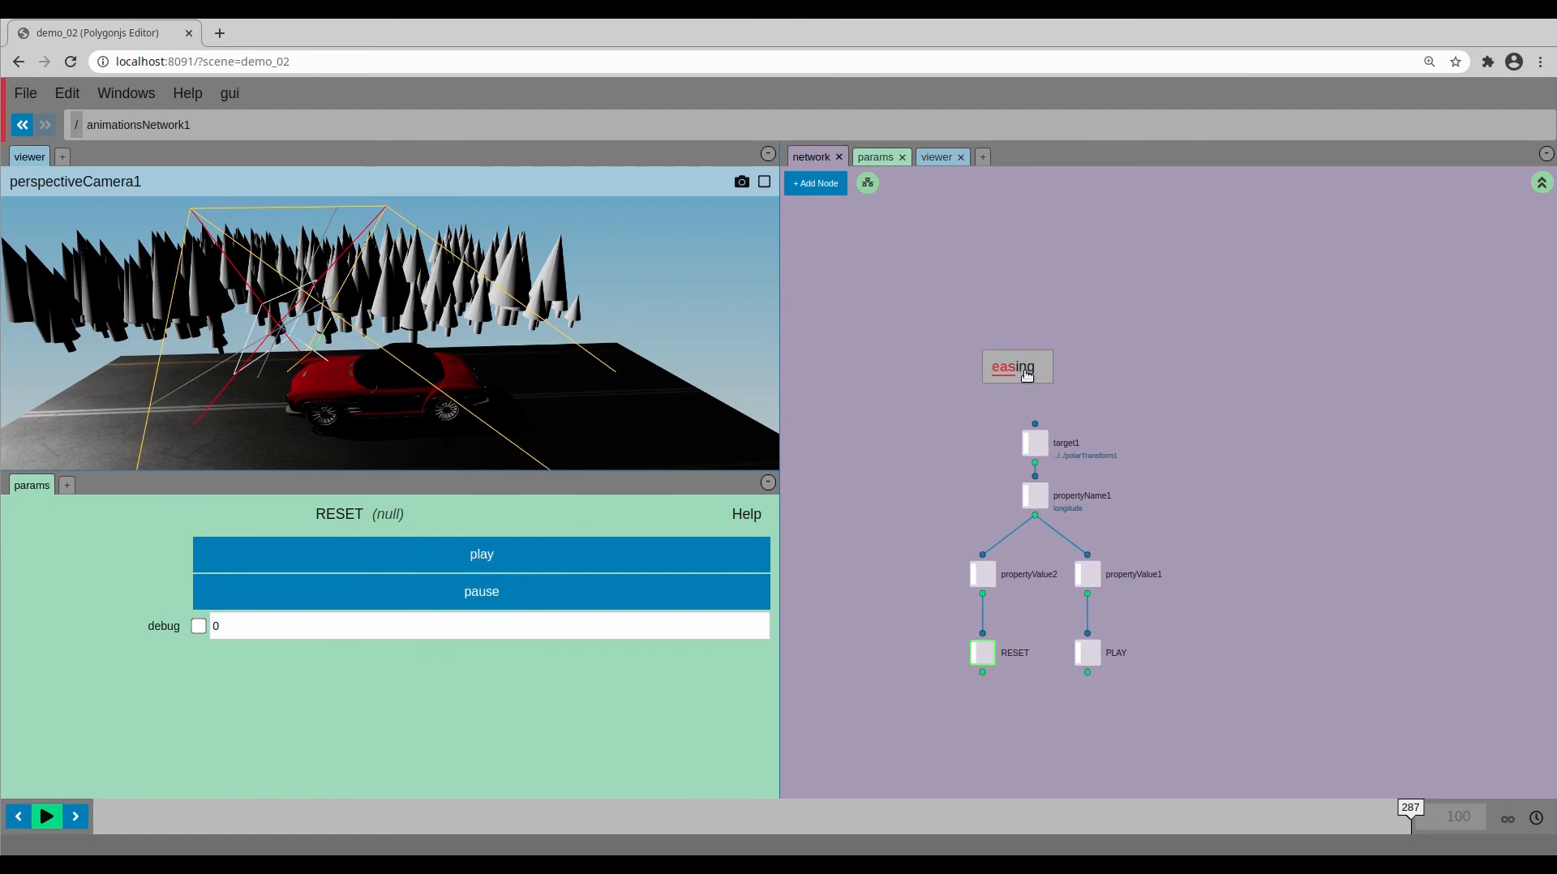
key(Return)
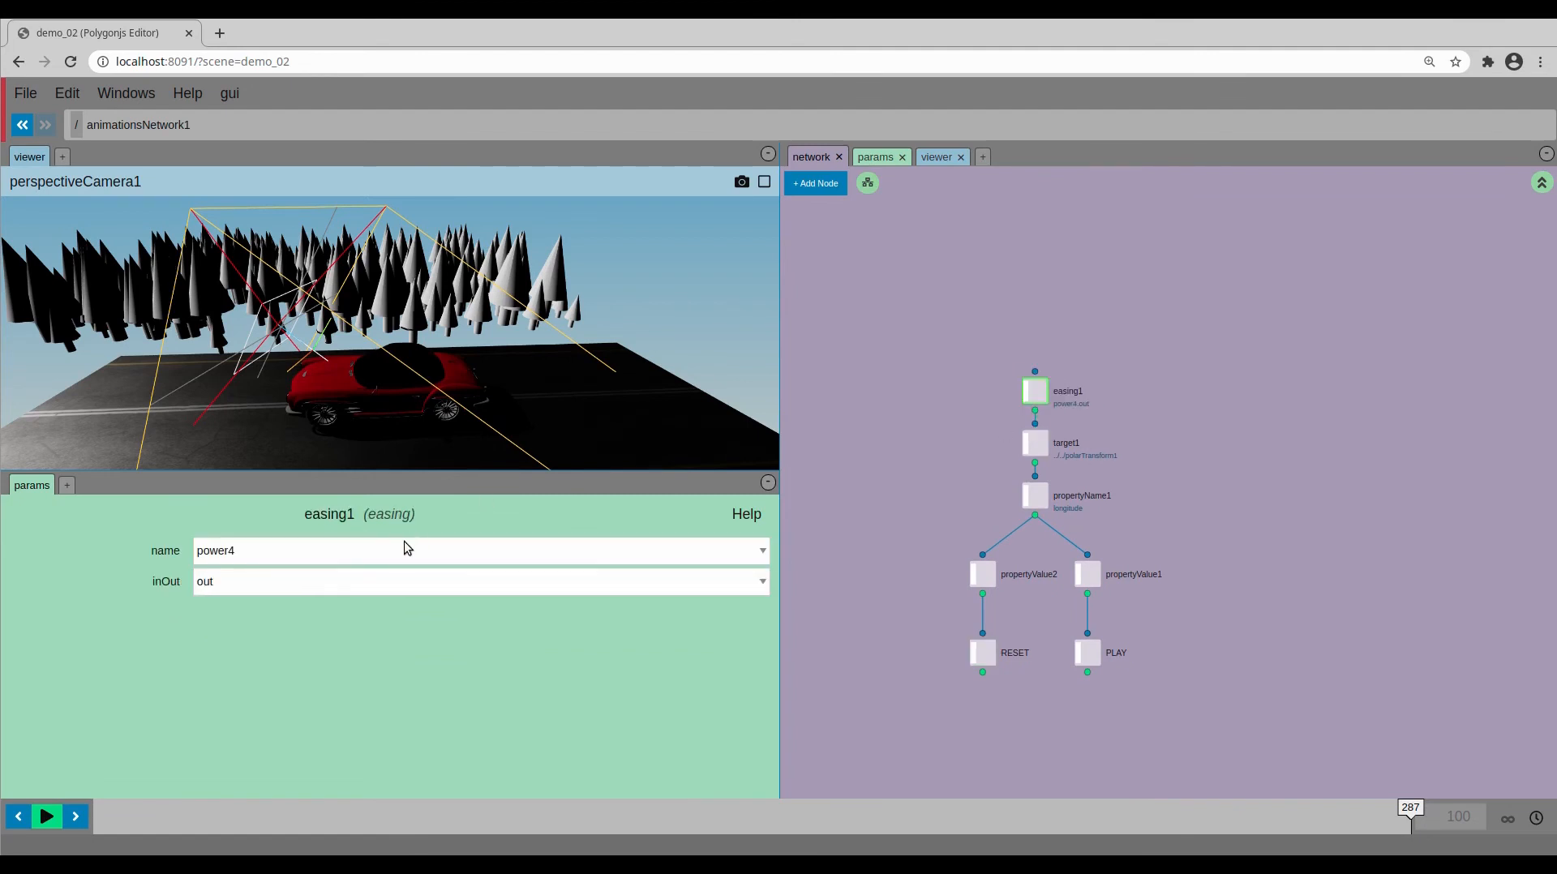
- Set the easing node's name to power3 and its inOut option to inOut
click(256, 551)
click(256, 619)
click(258, 588)
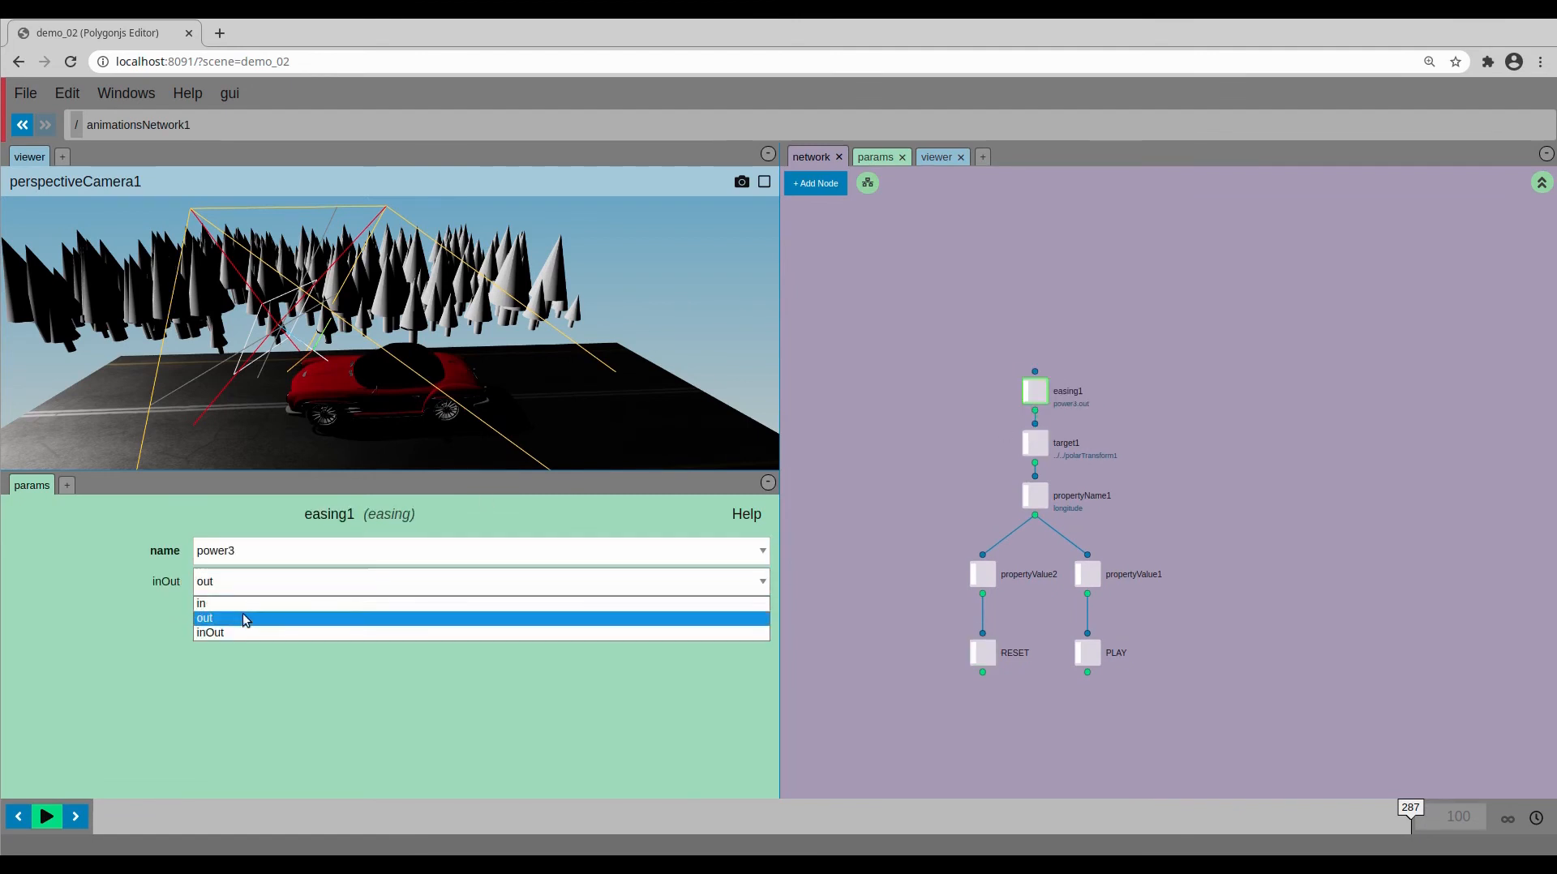
click(243, 632)
- Preview the new easing by playing the PLAY null and then the RESET null
drag(1017, 702, 1173, 630)
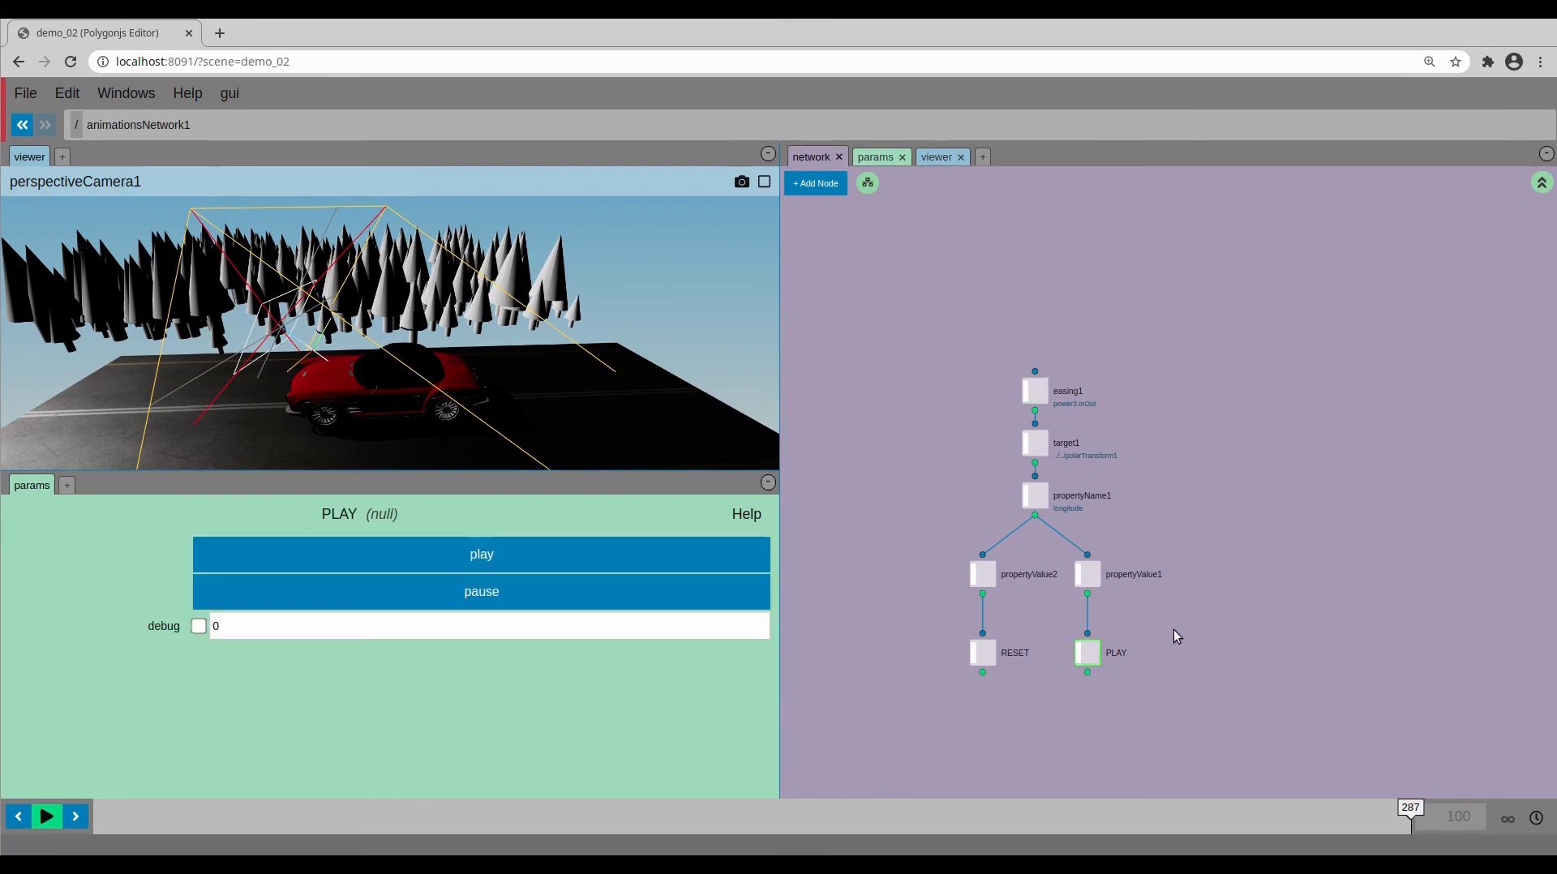
click(476, 567)
click(982, 652)
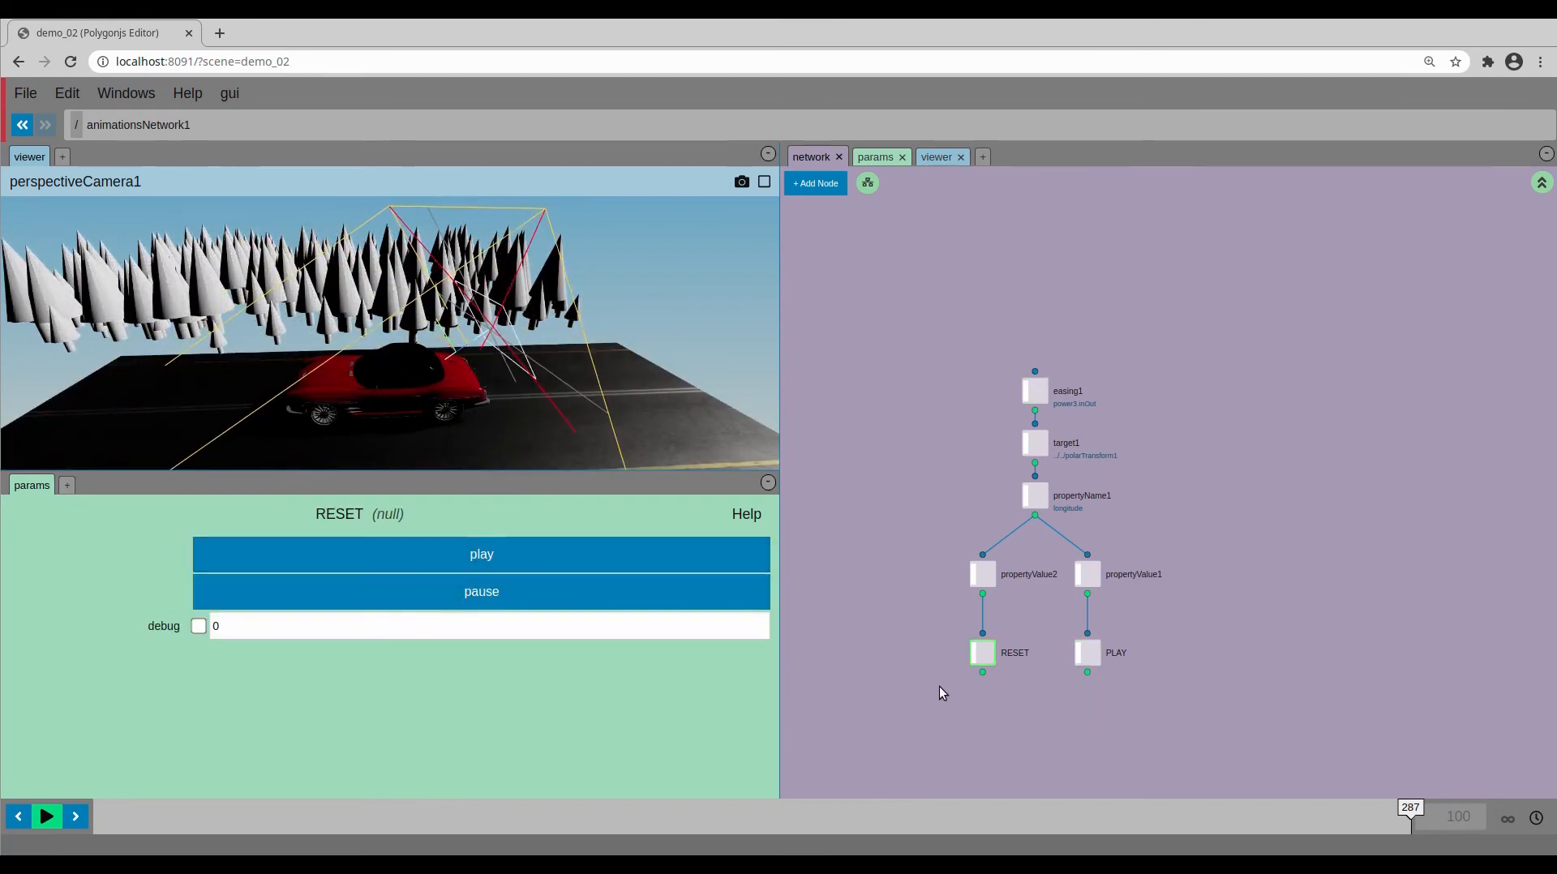
click(519, 563)
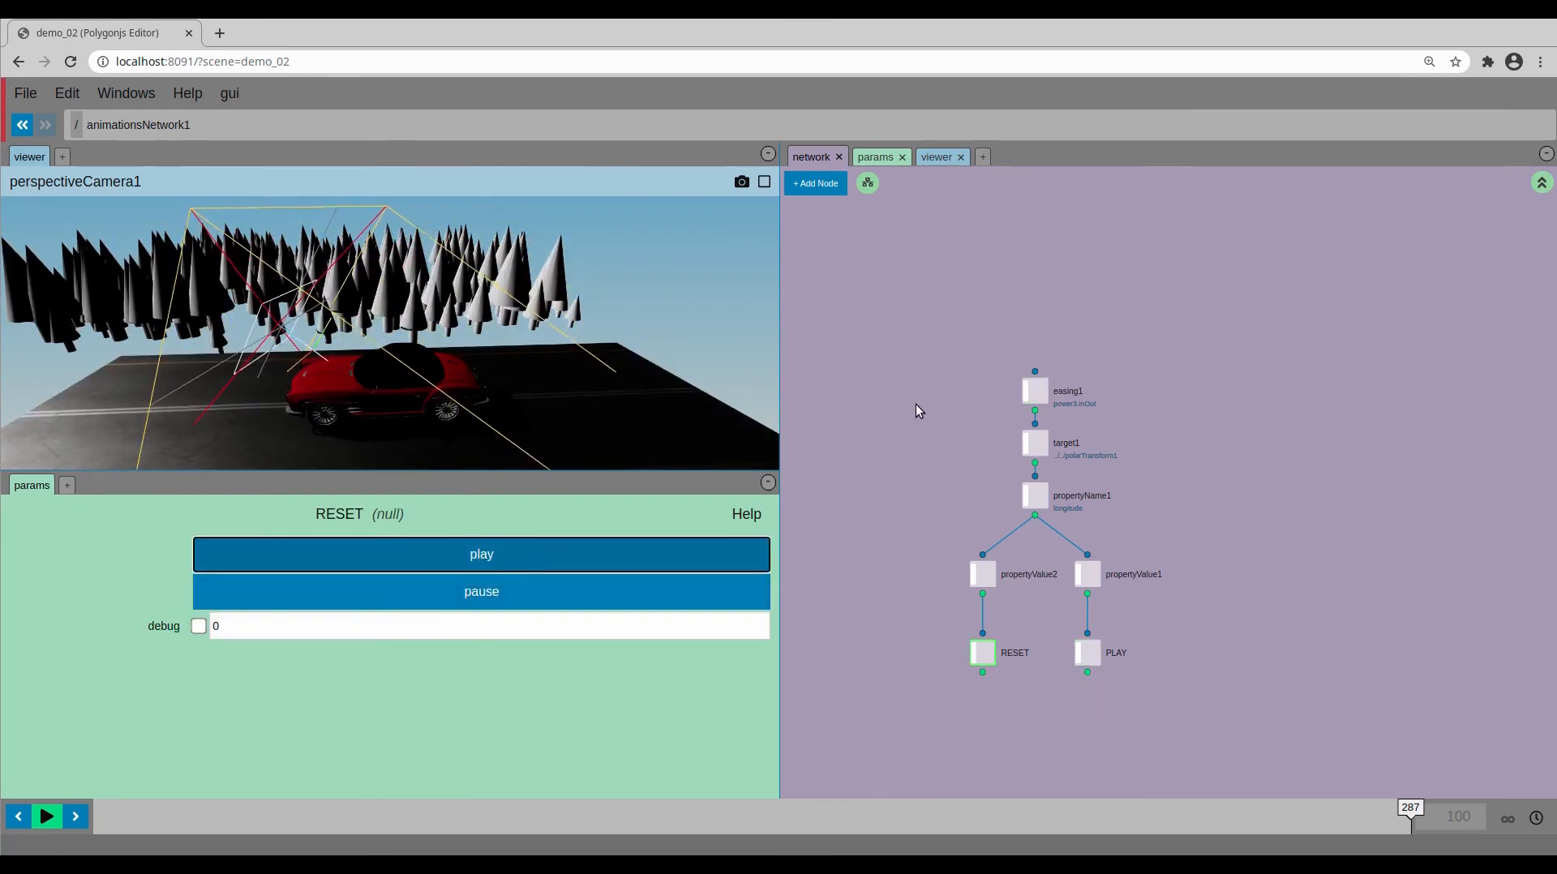
- Add a duration node feeding into easing1 and increase its duration value
key(Tab)
text(du)
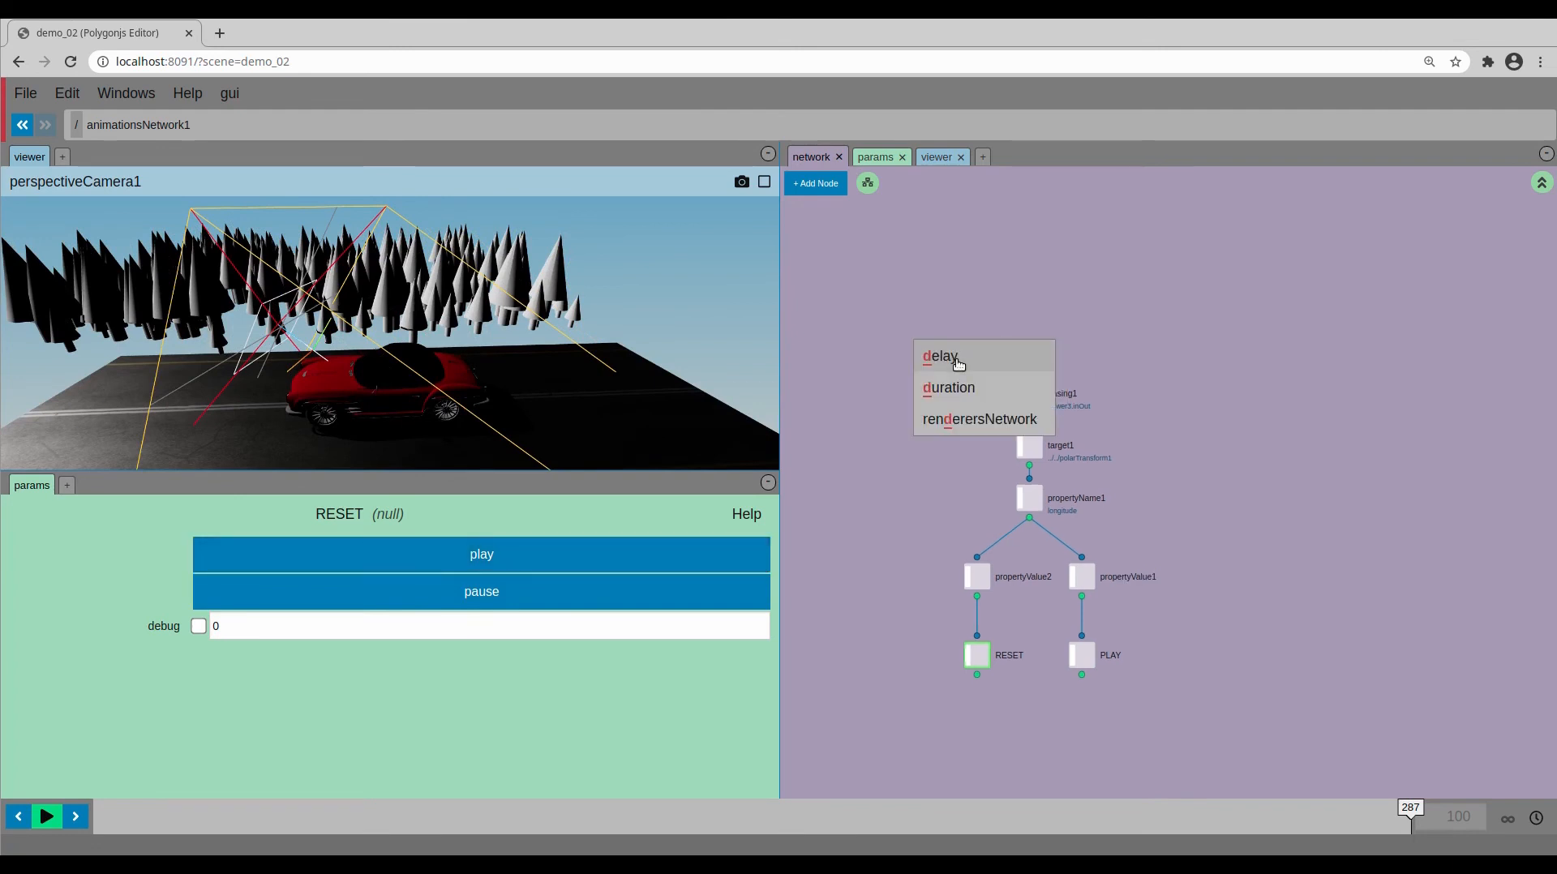
click(1026, 356)
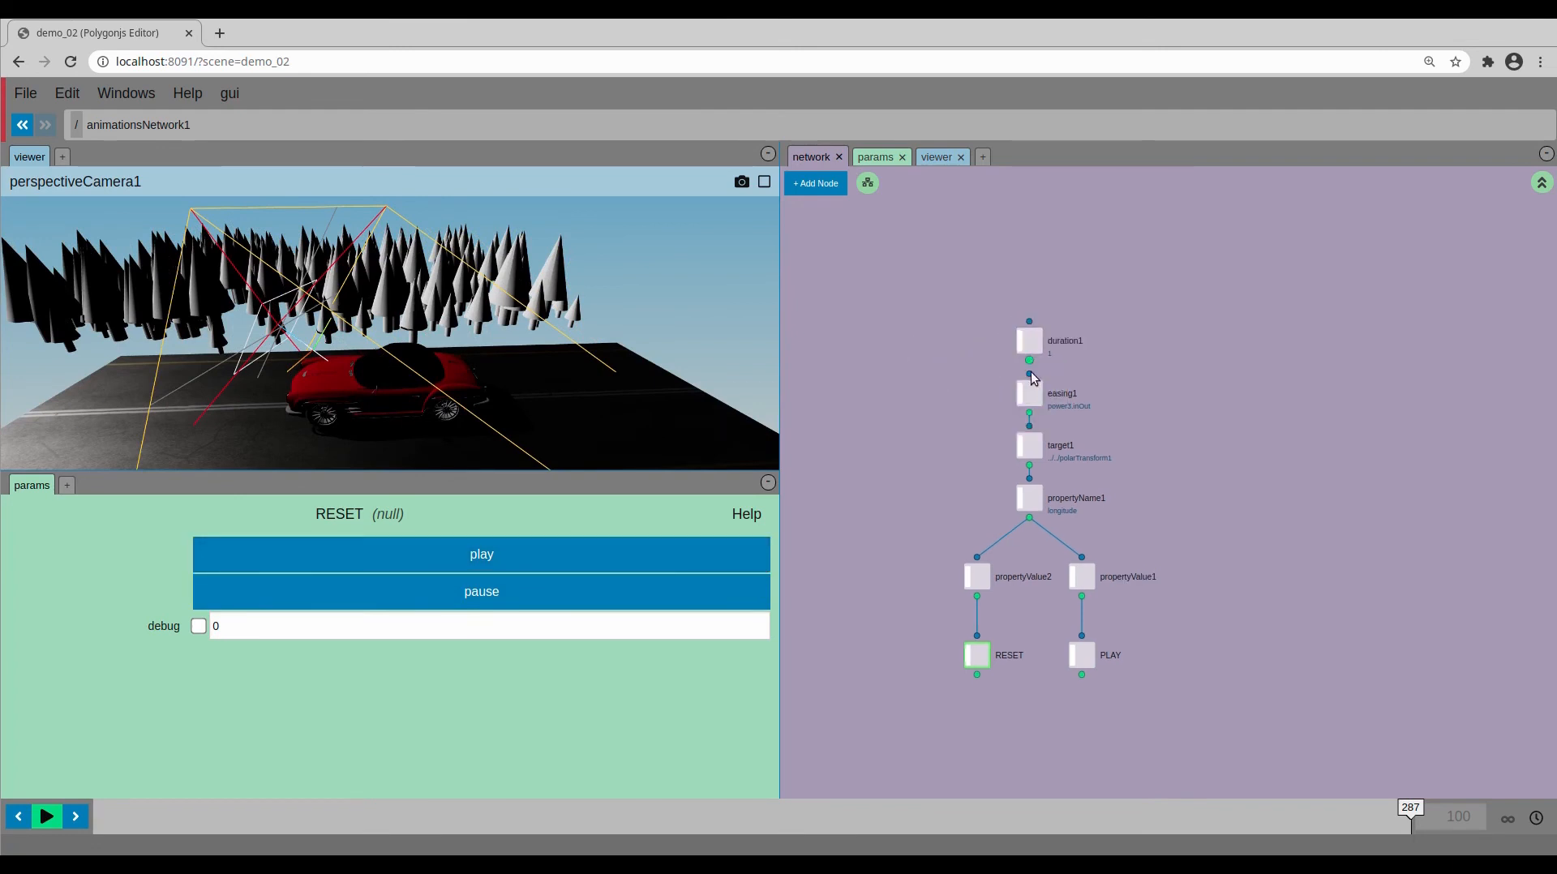
click(241, 552)
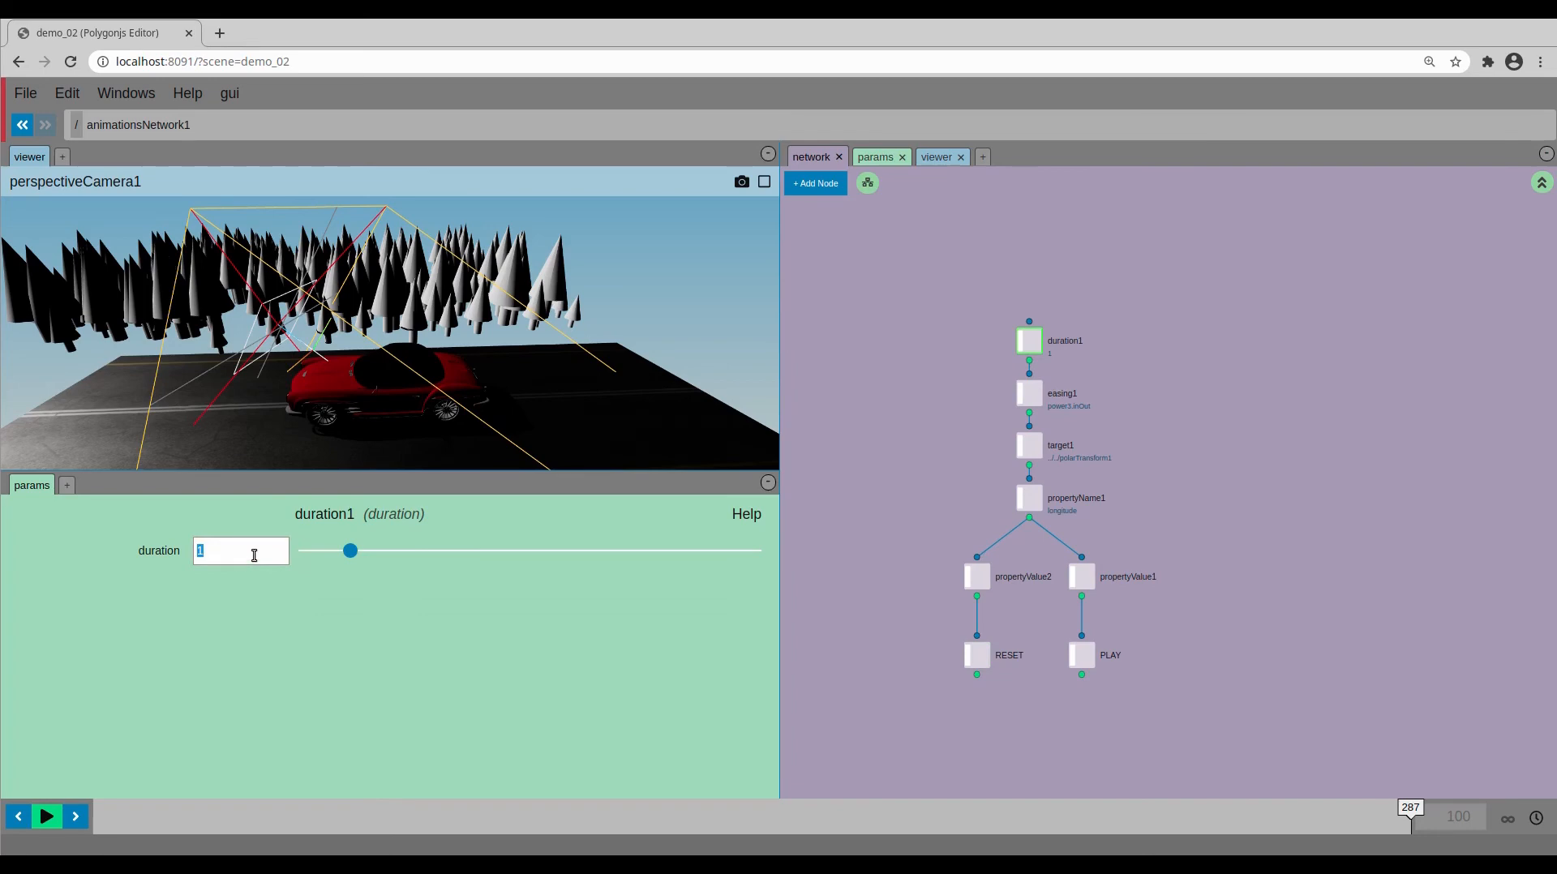
- Preview the light animation at its new duration by playing PLAY and then RESET
click(1081, 655)
click(552, 572)
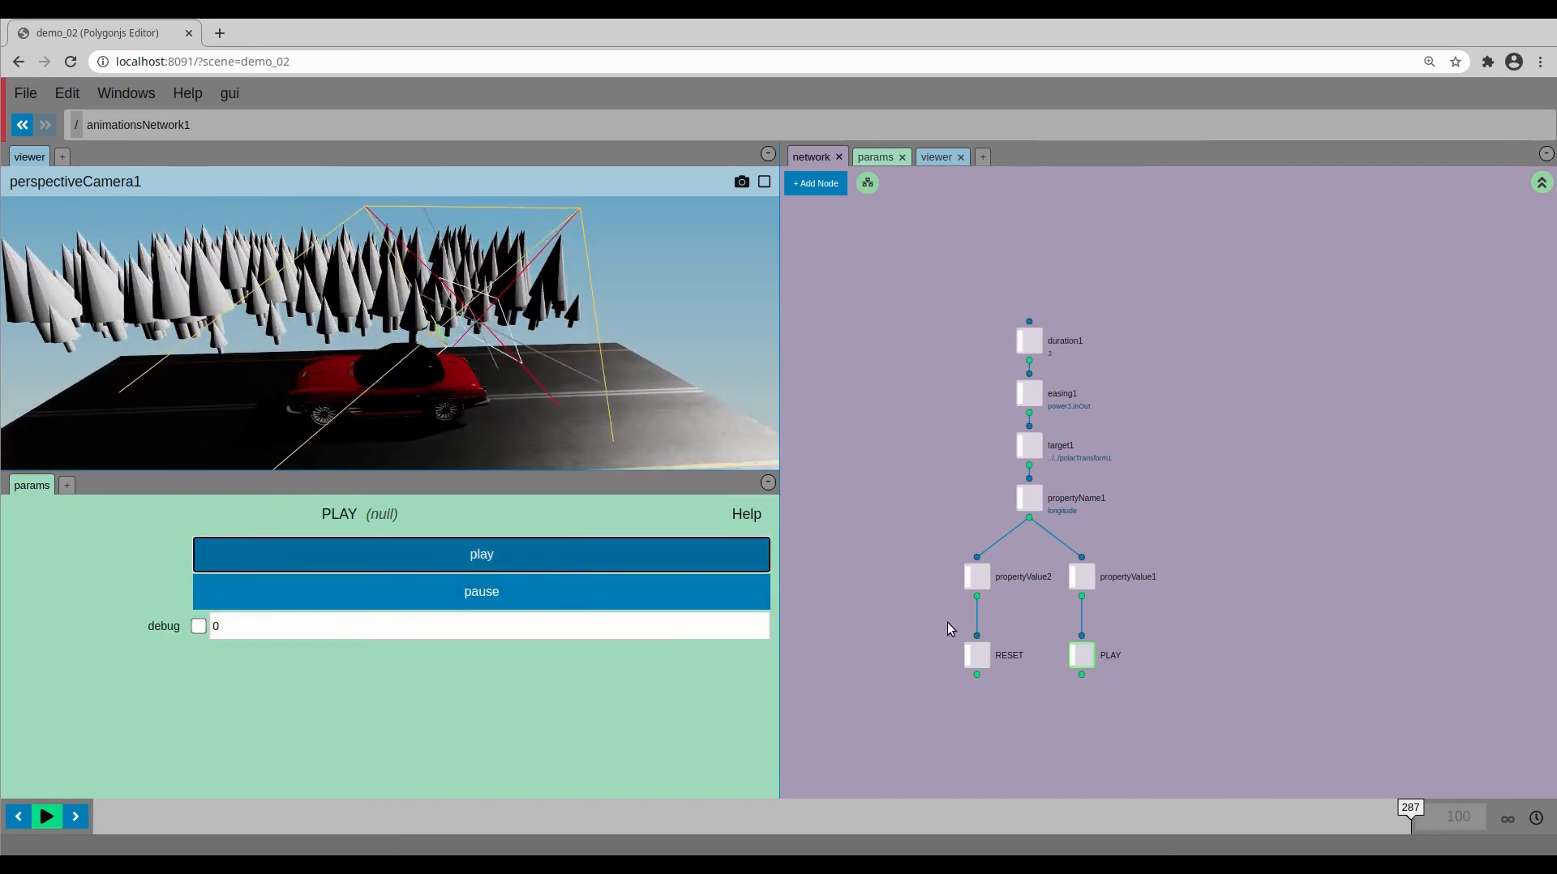
click(977, 655)
click(537, 555)
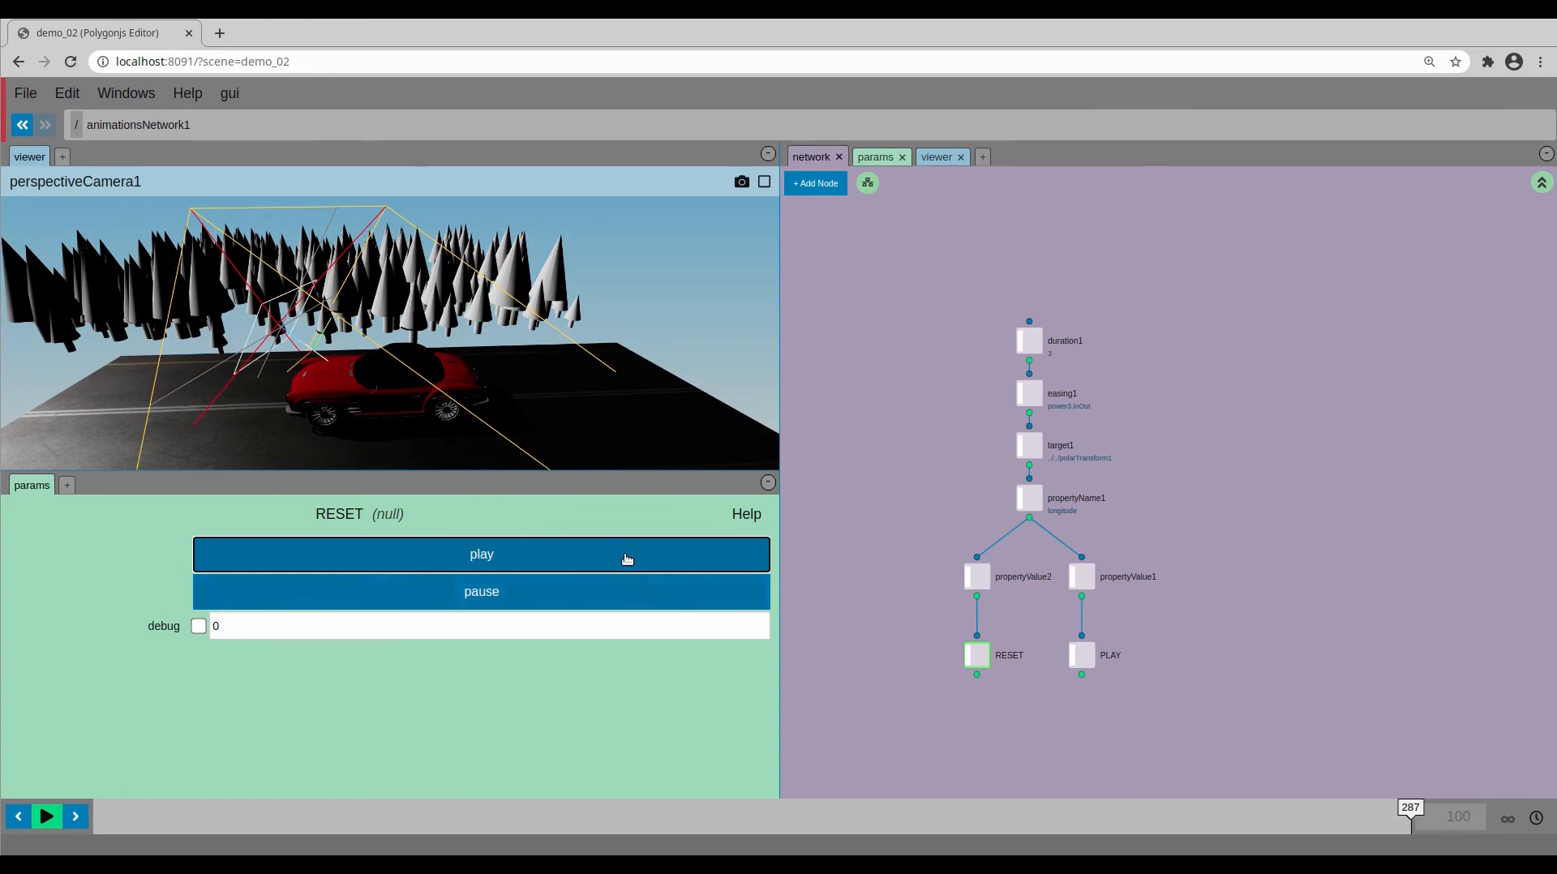
- Return to the scene root, create an eventsNetwork node below animationsNetwork1 and enter it
middle_drag(977, 697, 970, 669)
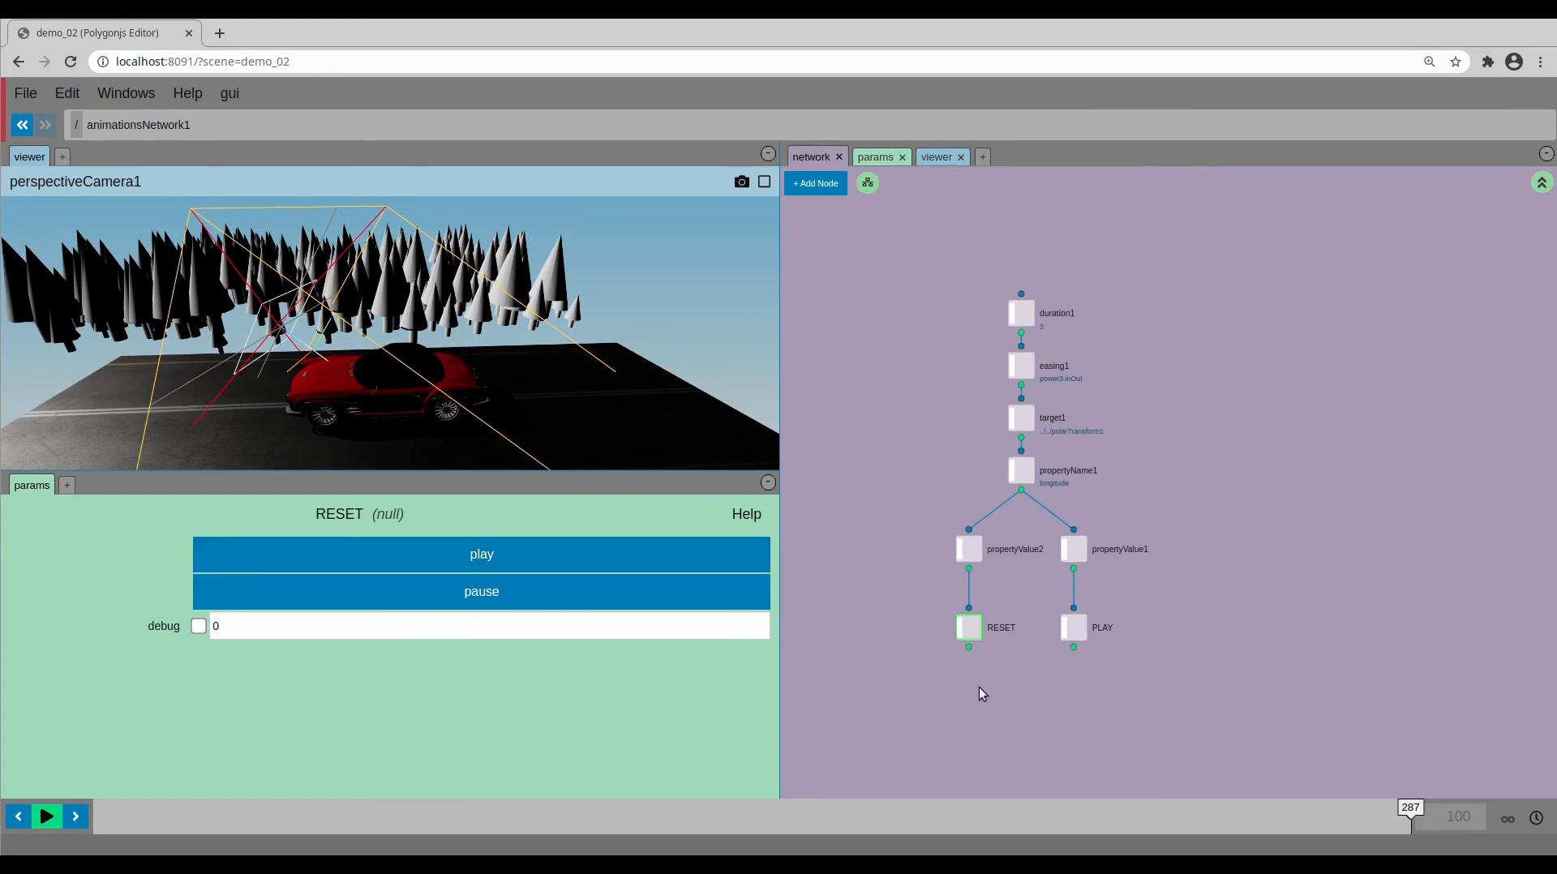
key(u)
right_click(972, 689)
mouse_move(971, 685)
text(v)
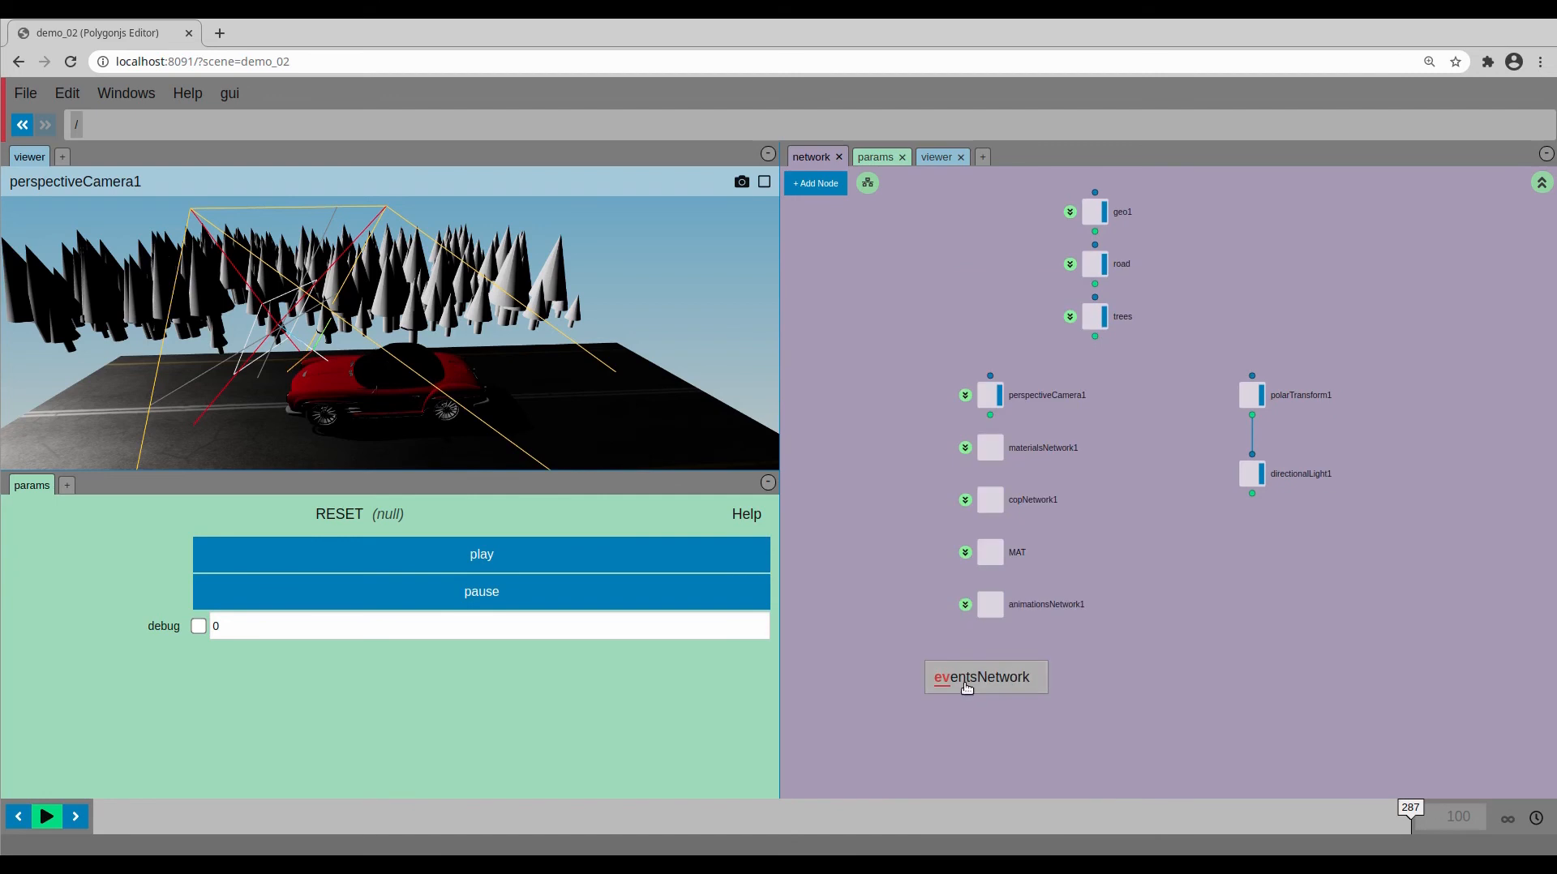
key(Return)
key(Return)
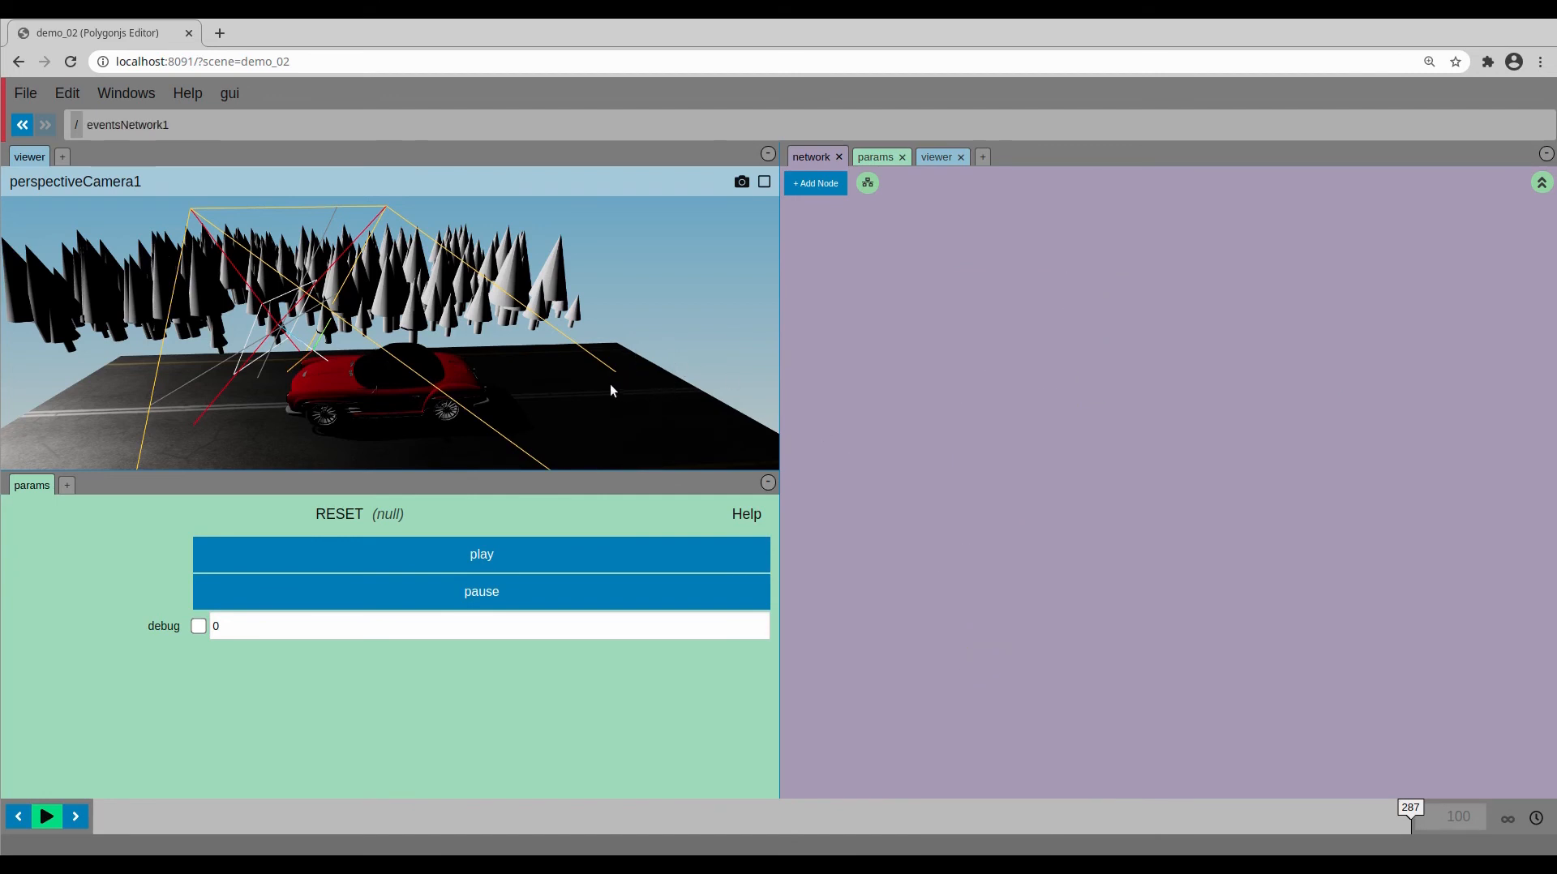
- Add a raycast node with targetType node and the road object as its targetNode
key(Tab)
text(ray)
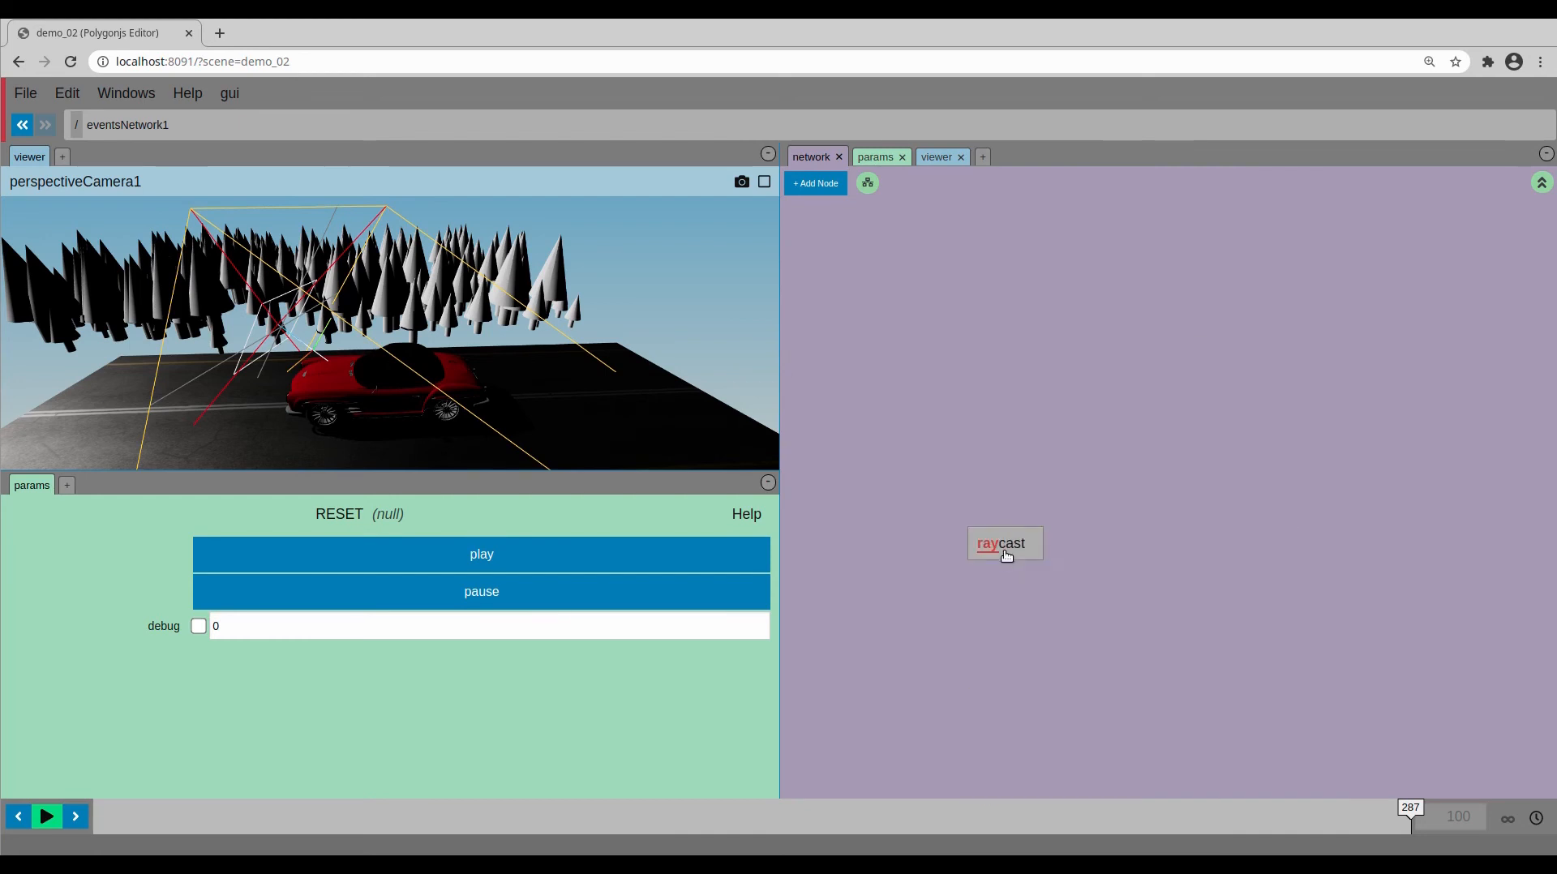
key(Return)
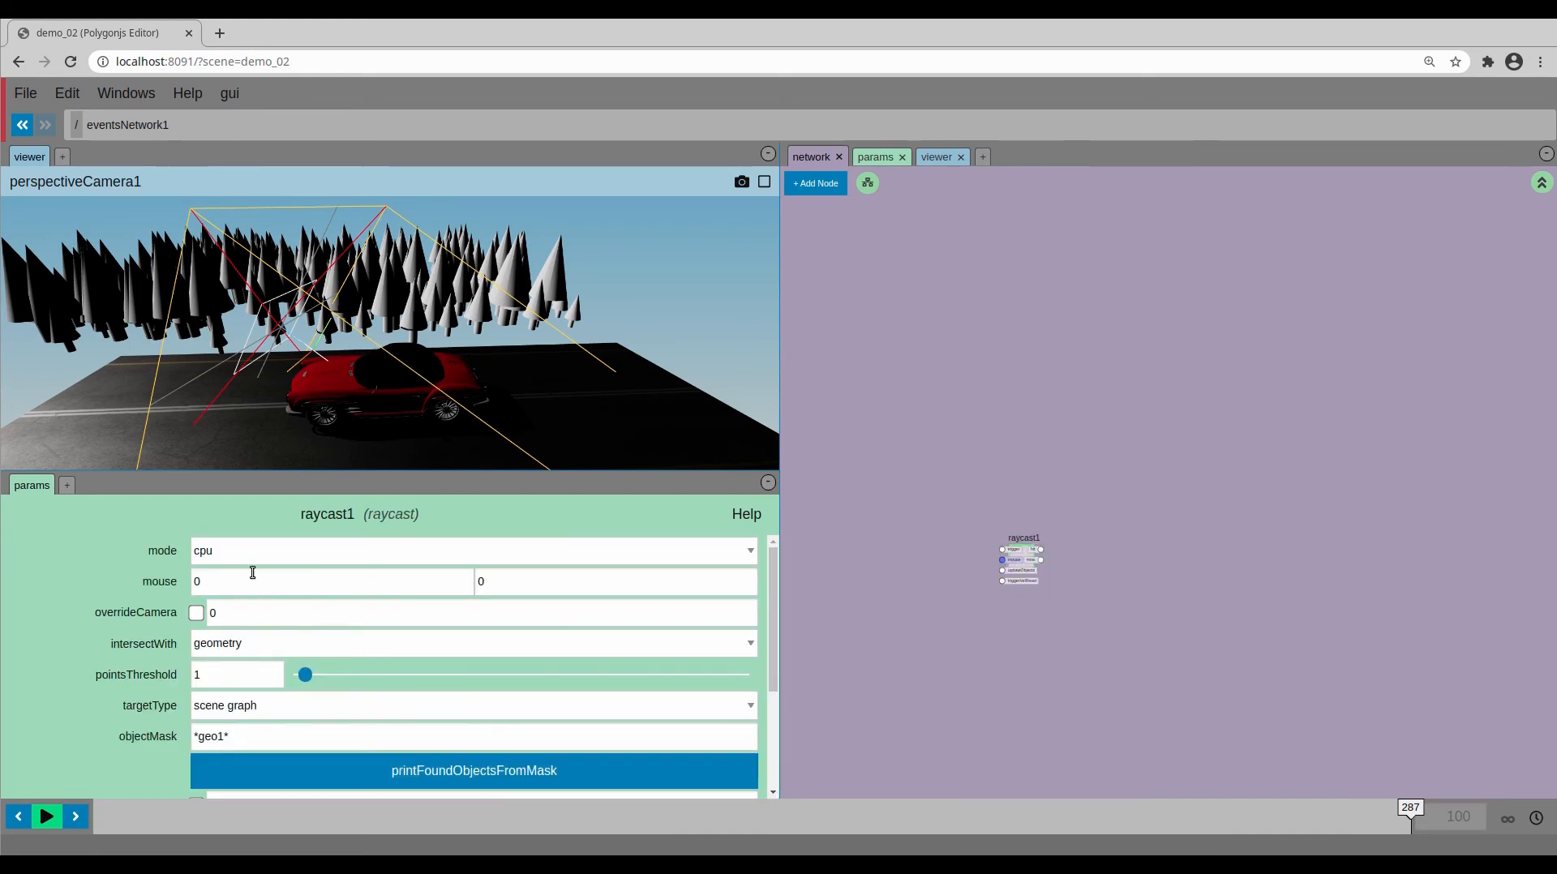
click(276, 708)
click(265, 739)
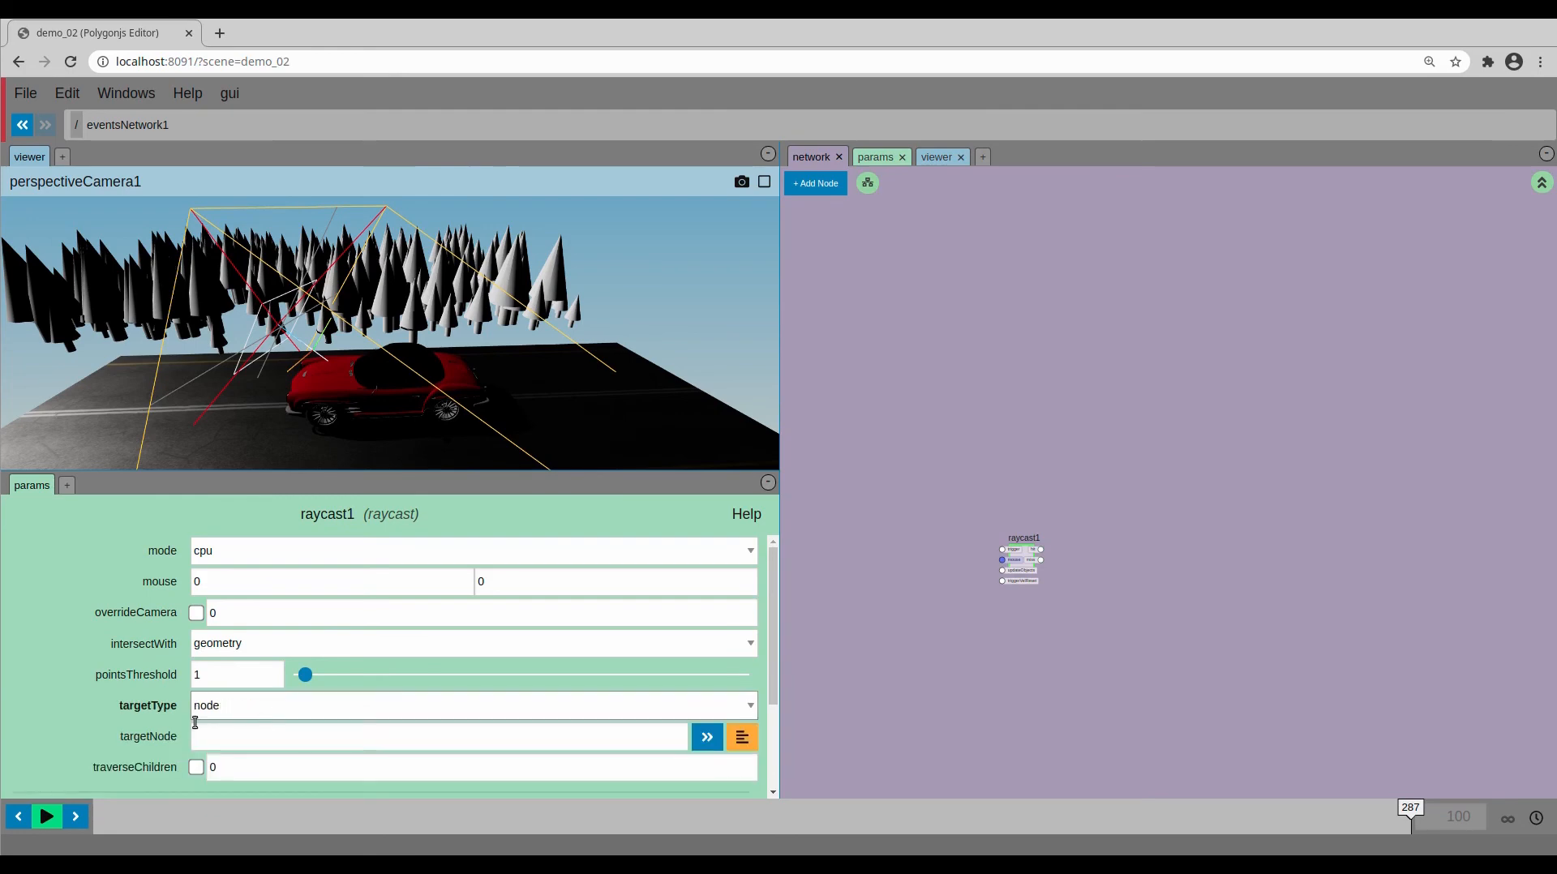
click(741, 737)
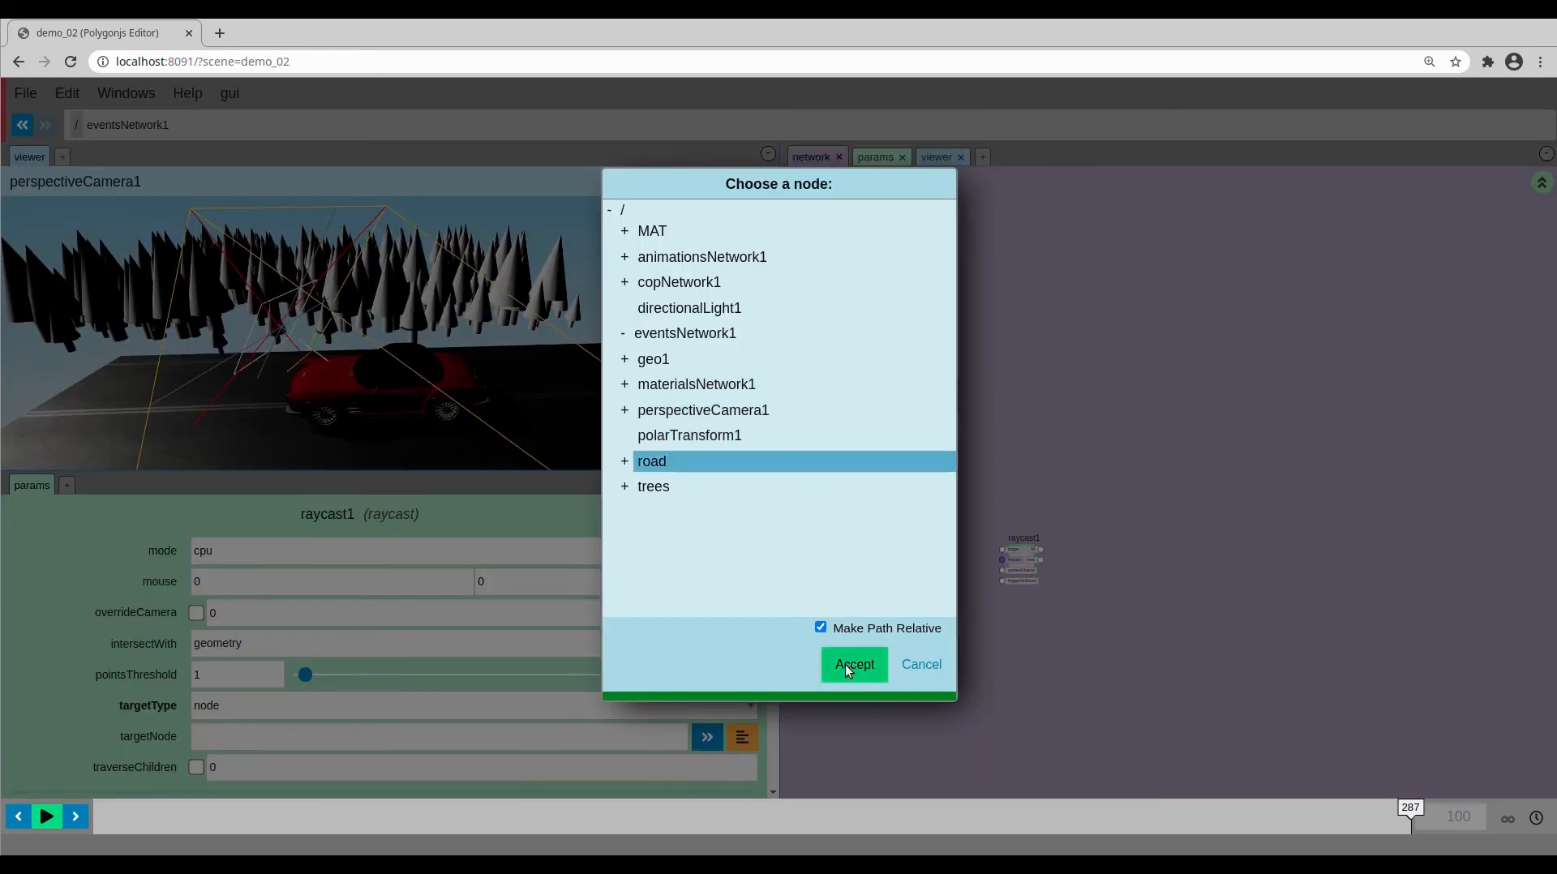
click(851, 665)
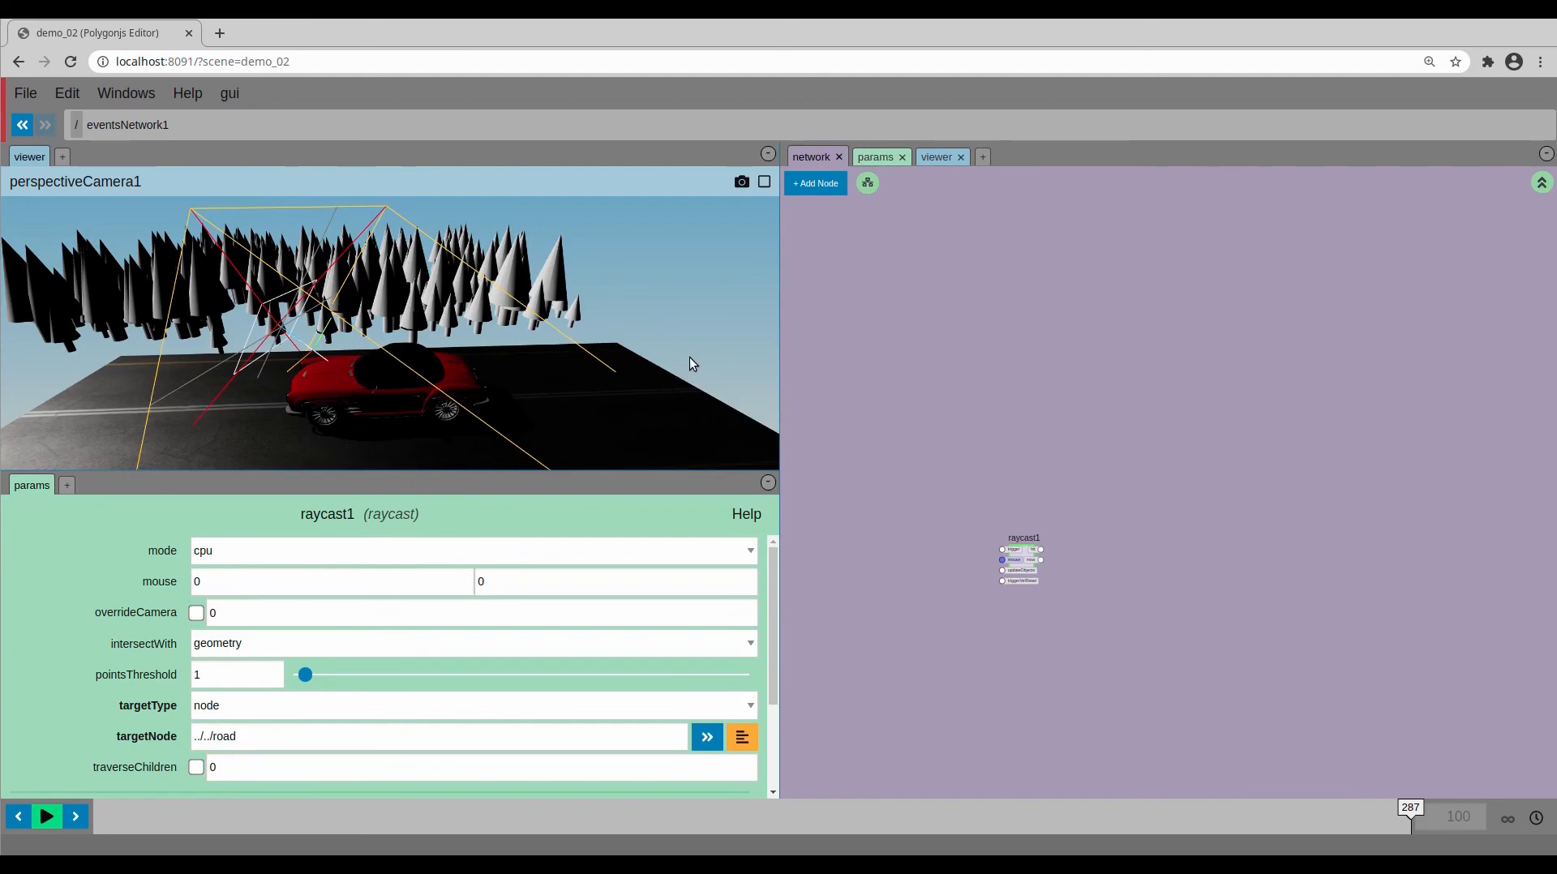
- Add a pointer node to the left of raycast1
scroll(897, 571, up, 3)
middle_drag(897, 571, 1002, 554)
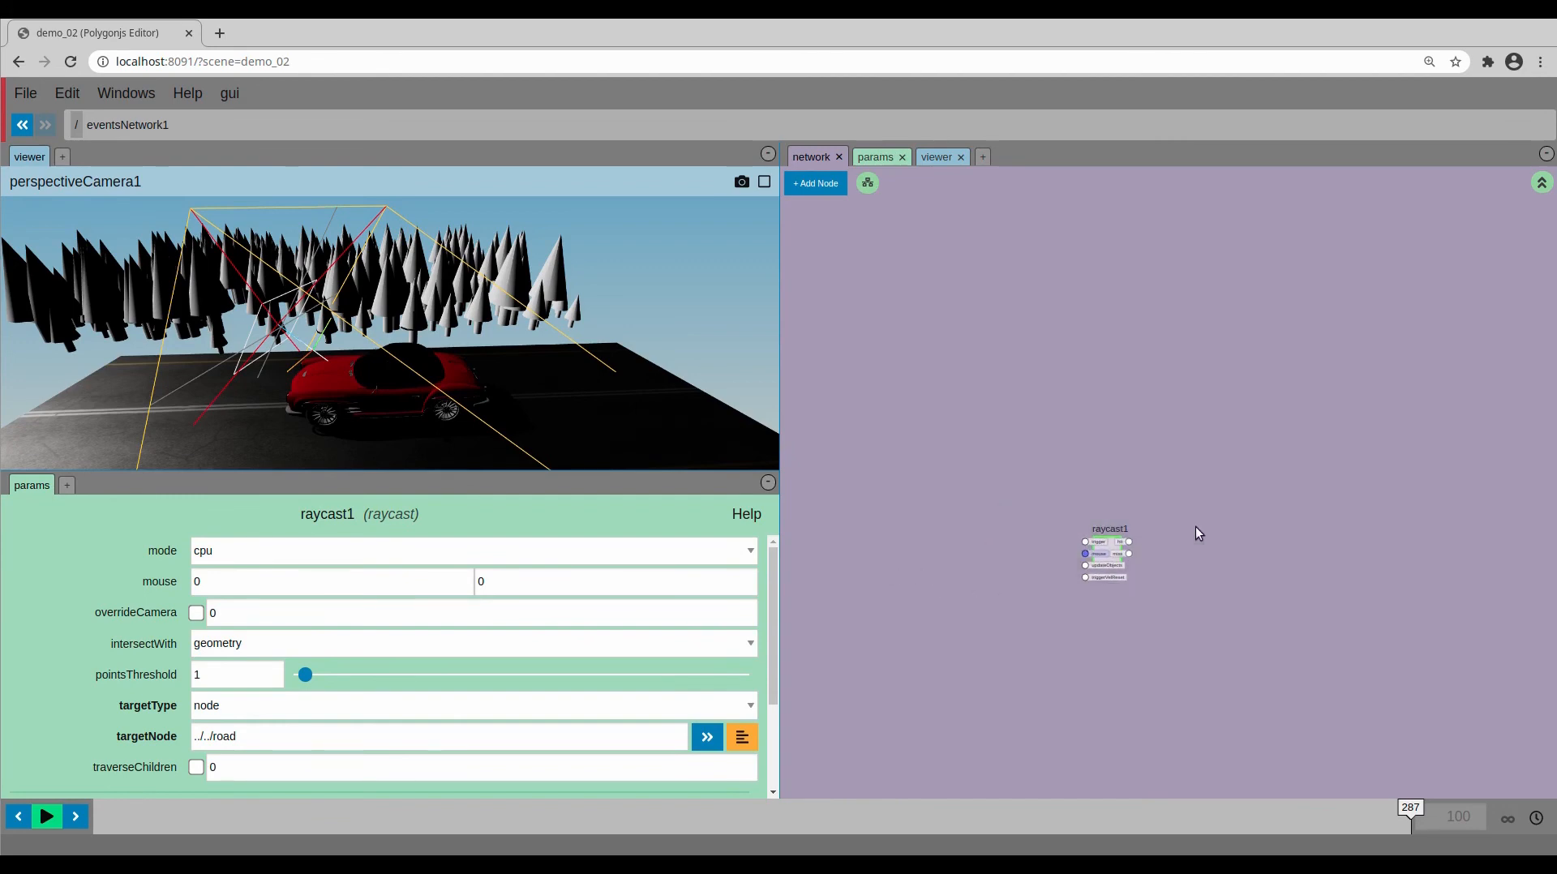
scroll(1144, 566, up, 2)
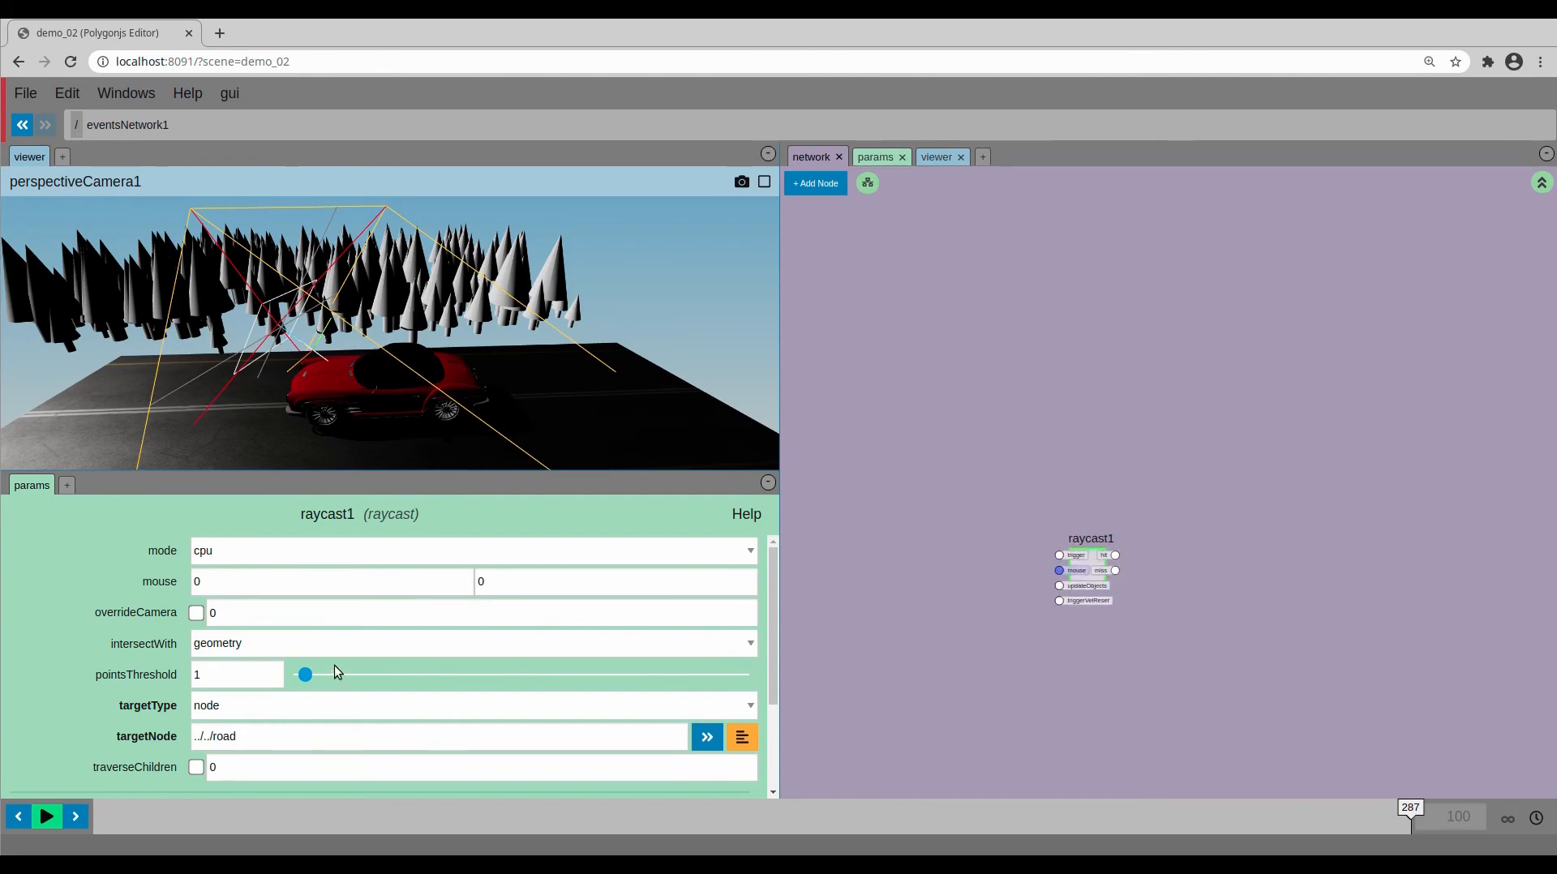
scroll(942, 639, up, 2)
middle_drag(942, 639, 987, 577)
key(Tab)
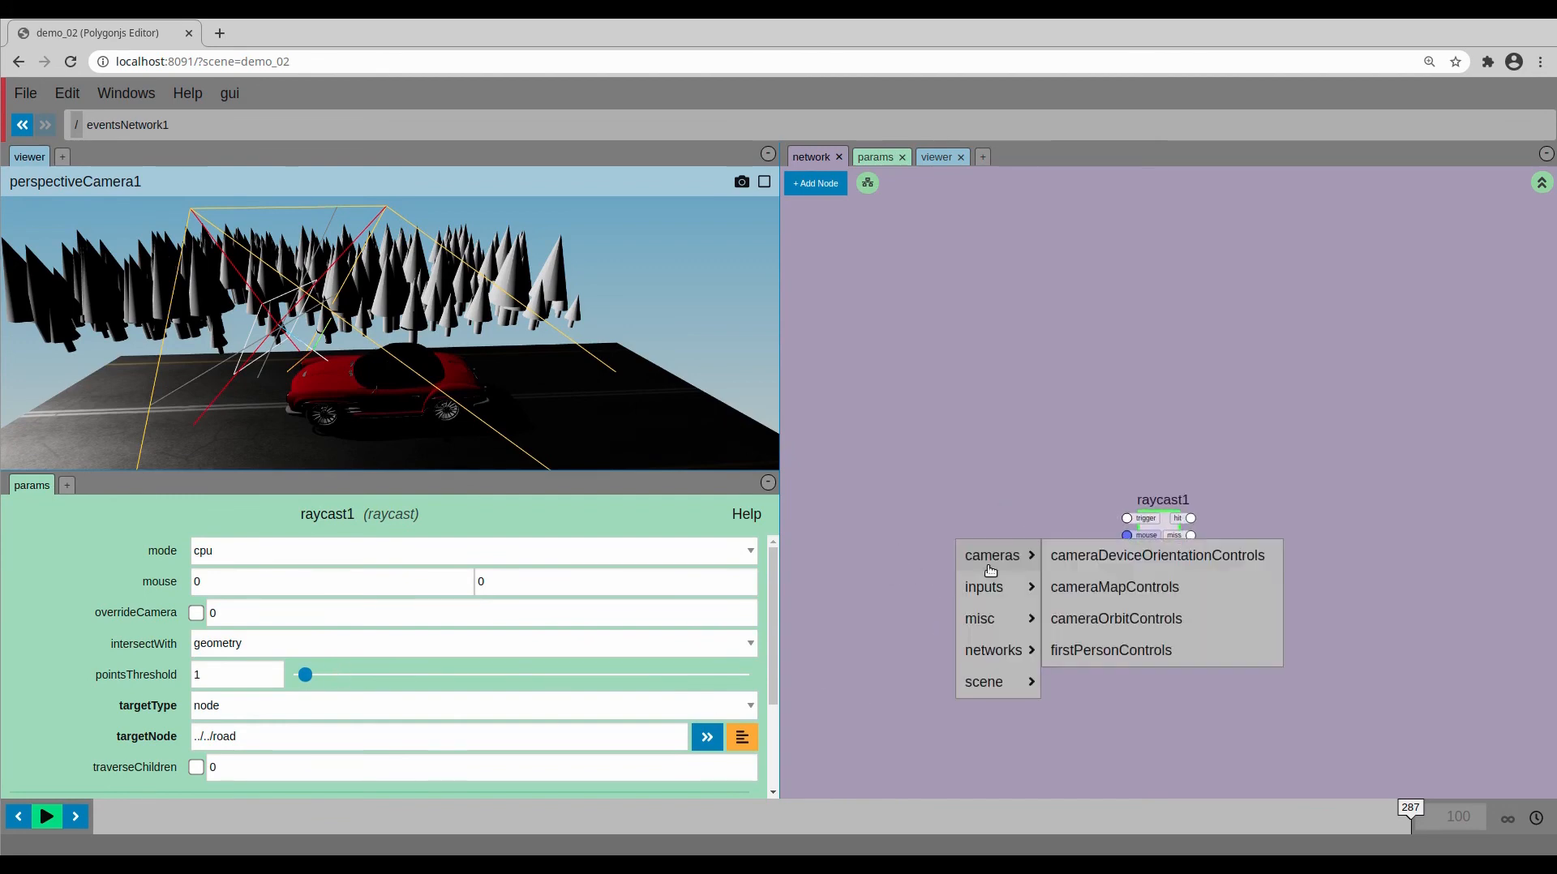
text(poi)
key(Return)
click(911, 546)
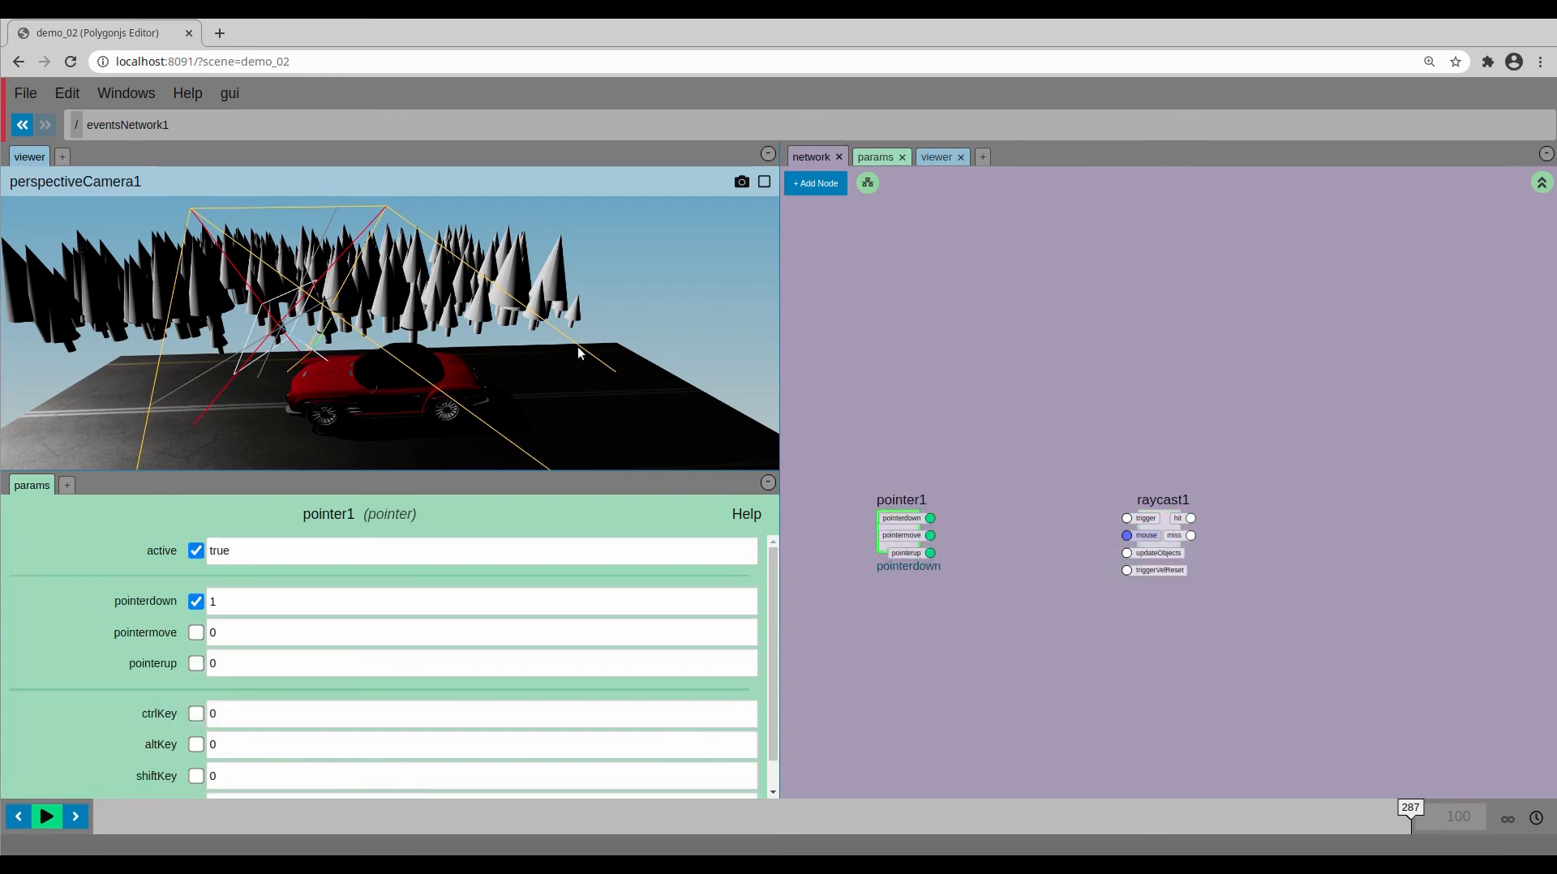
- Disable pointerdown and enable pointermove on pointer1, and connect its pointermove output to raycast1's trigger and mouse inputs
scroll(958, 605, up, 1)
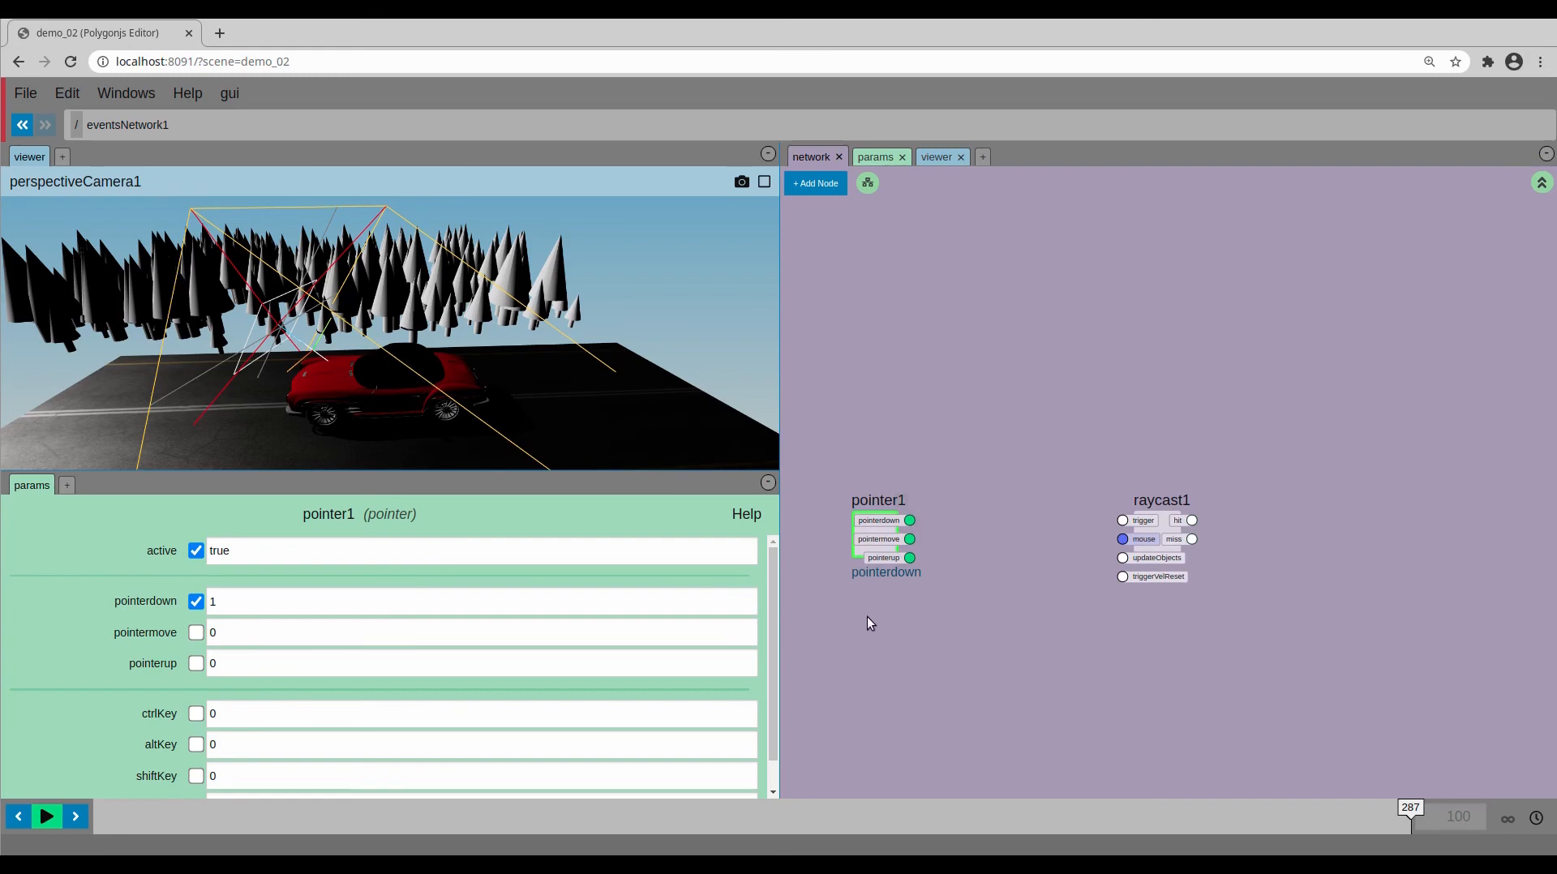
click(200, 601)
click(196, 633)
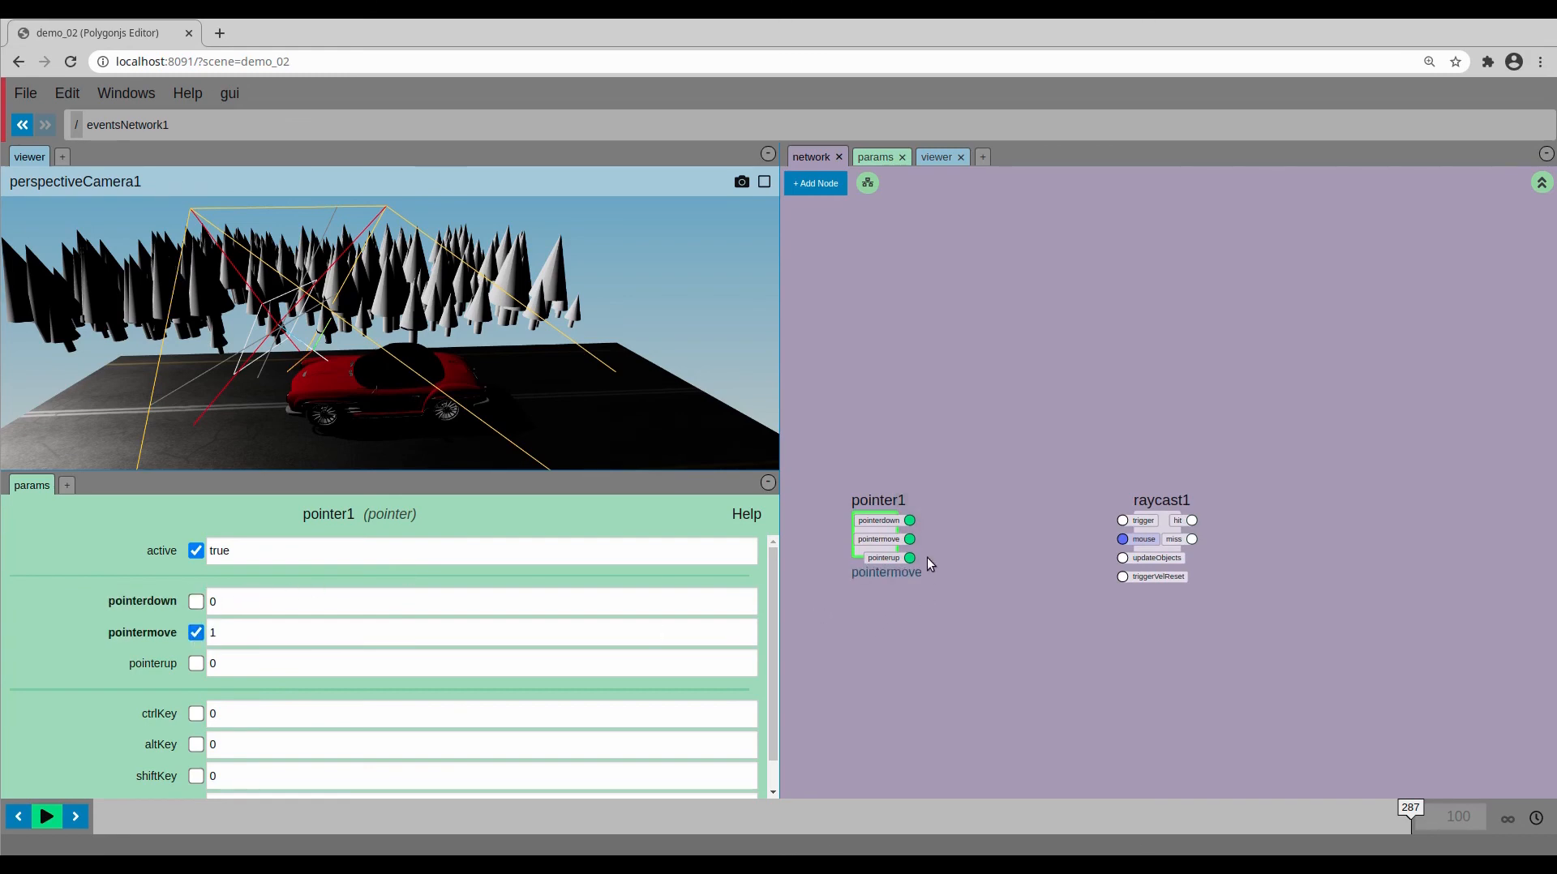
mouse_move(909, 539)
mouse_down()
mouse_move(1122, 541)
mouse_move(910, 540)
mouse_up()
- Add a viewer node beside raycast1 and connect hit to its setCss input and miss to its unSetCss input
middle_drag(1281, 459, 1169, 444)
key(Tab)
text(vi)
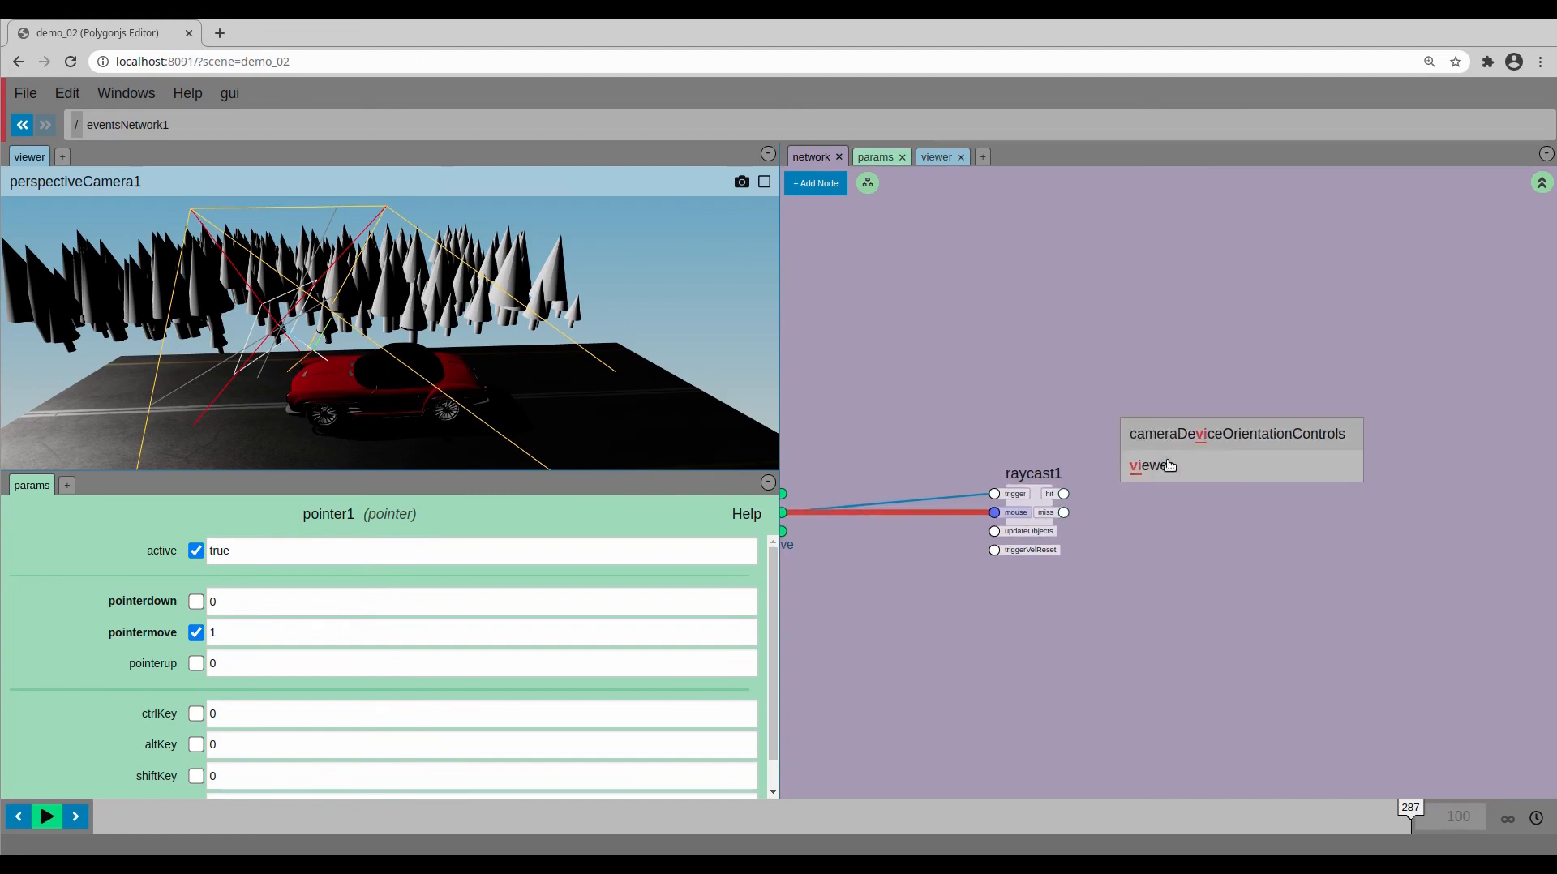
click(1168, 465)
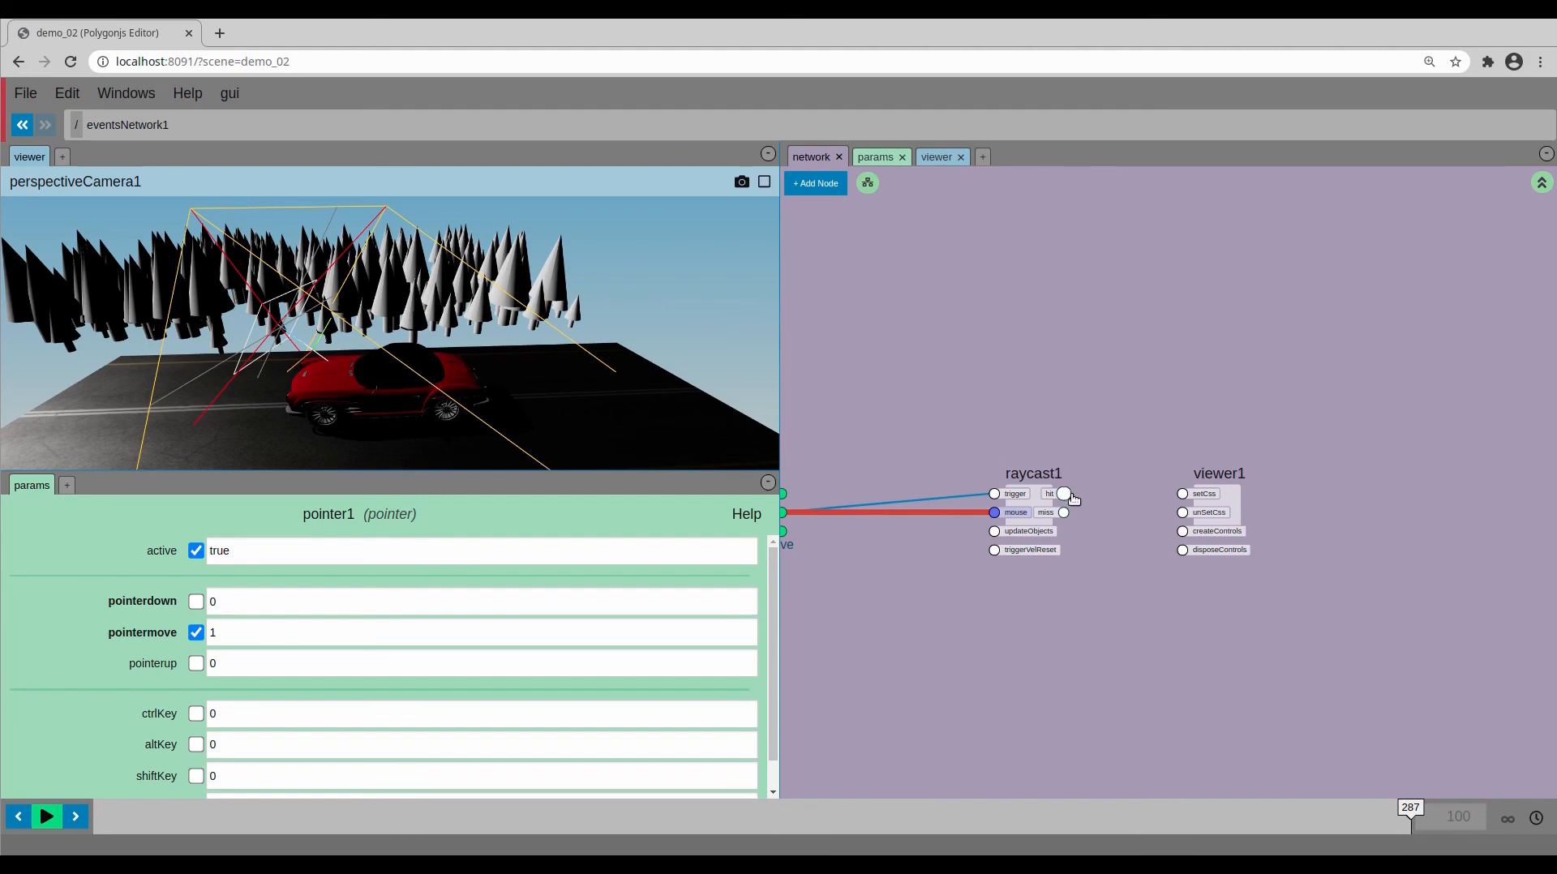
drag(1062, 495, 1183, 493)
drag(1063, 512, 1182, 512)
middle_drag(1042, 604, 1190, 597)
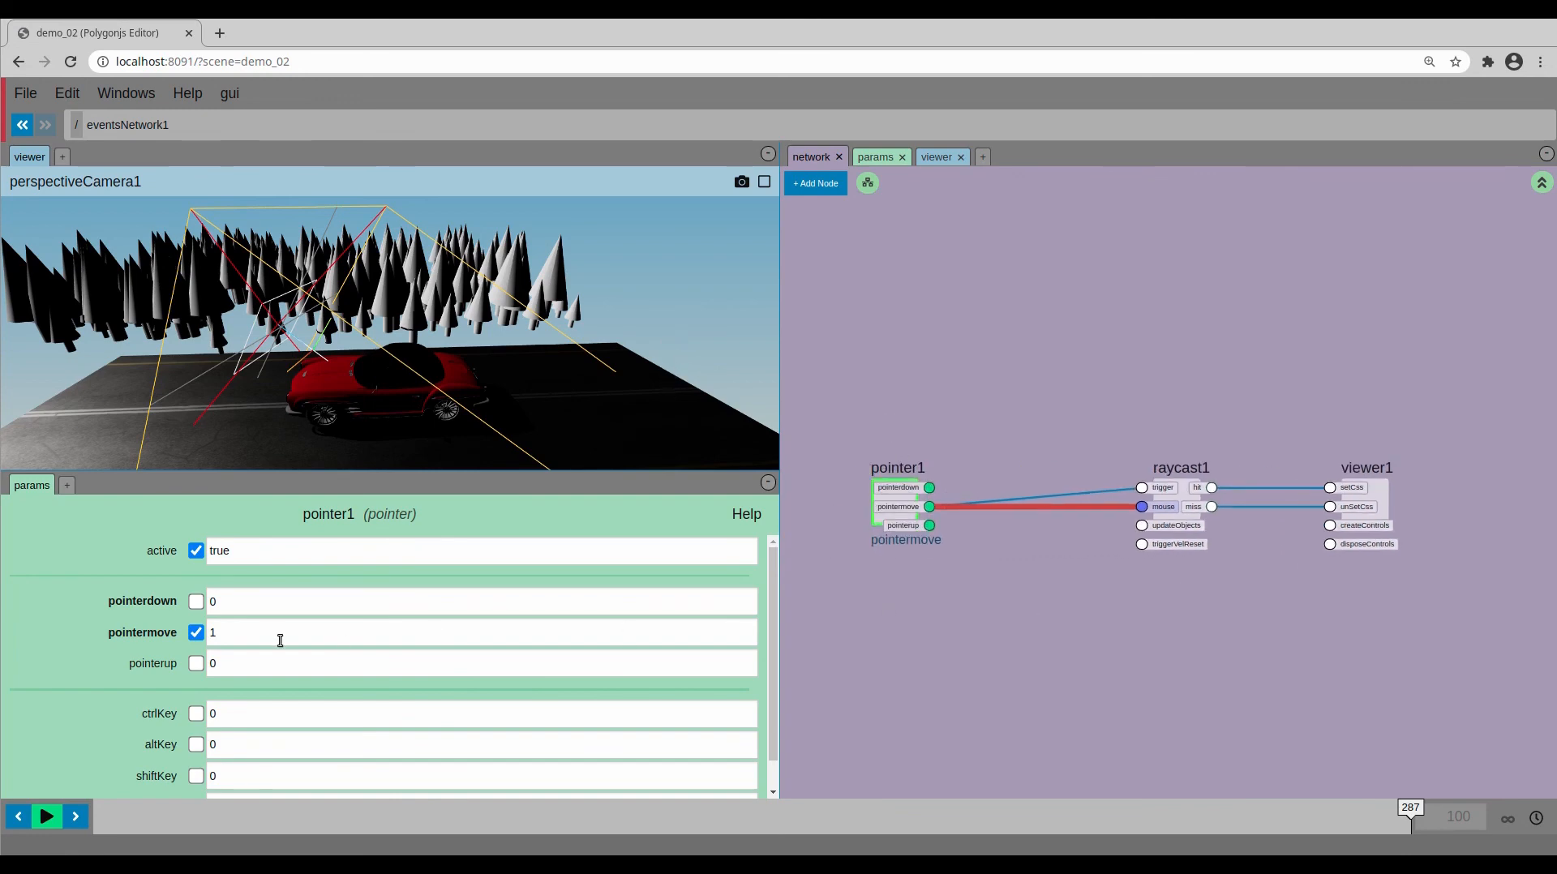
- Enable traverseChildren on raycast1 so the raycast detects the road's child objects
click(1178, 469)
scroll(635, 676, down, 2)
scroll(635, 681, down, 1)
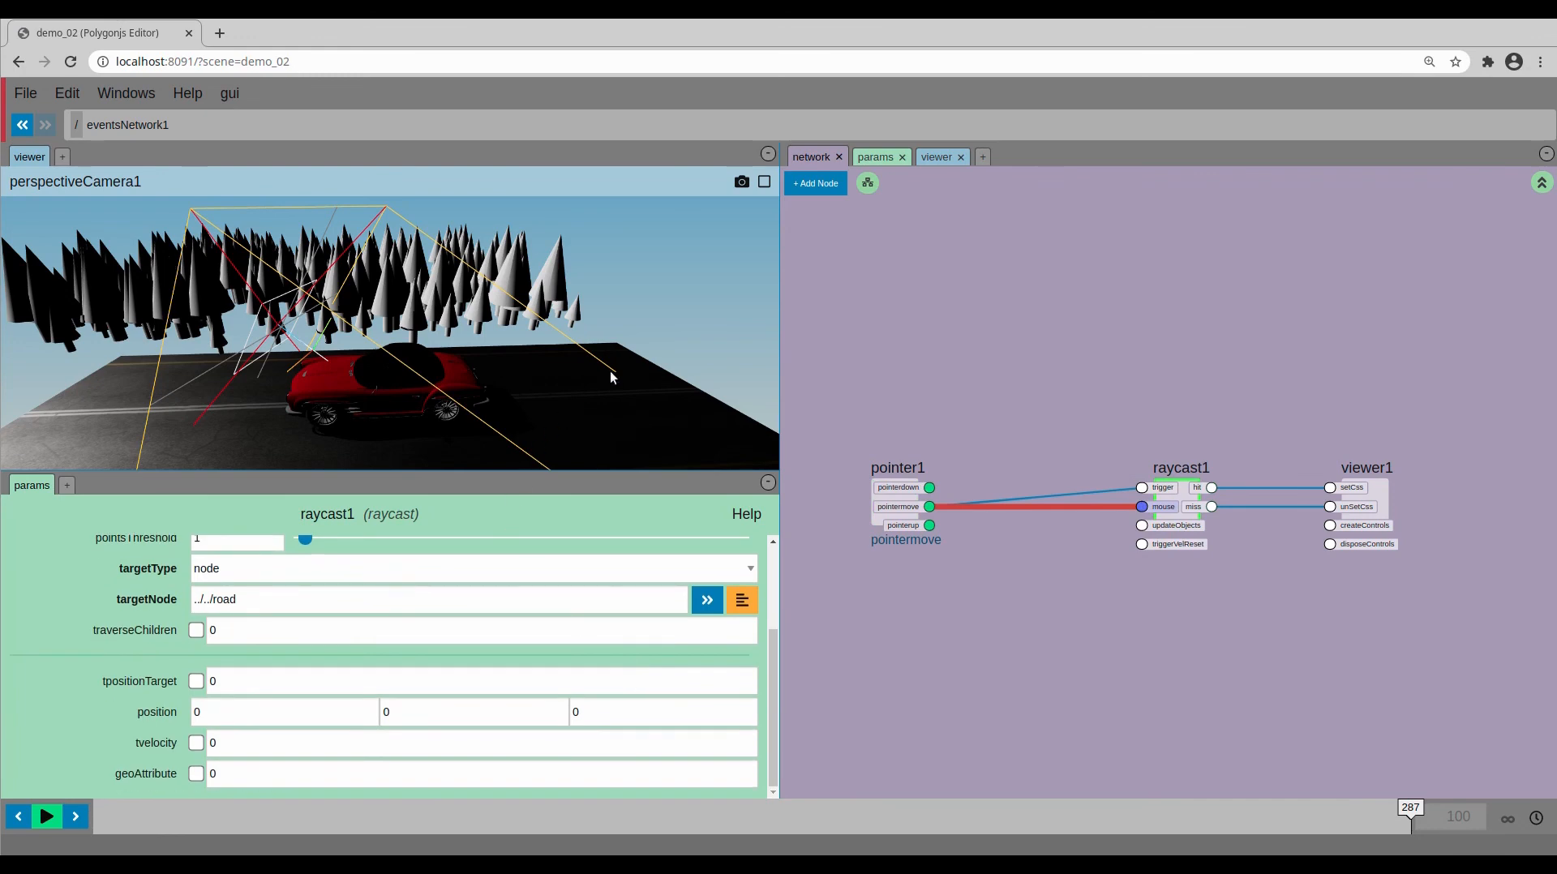
scroll(195, 685, up, 1)
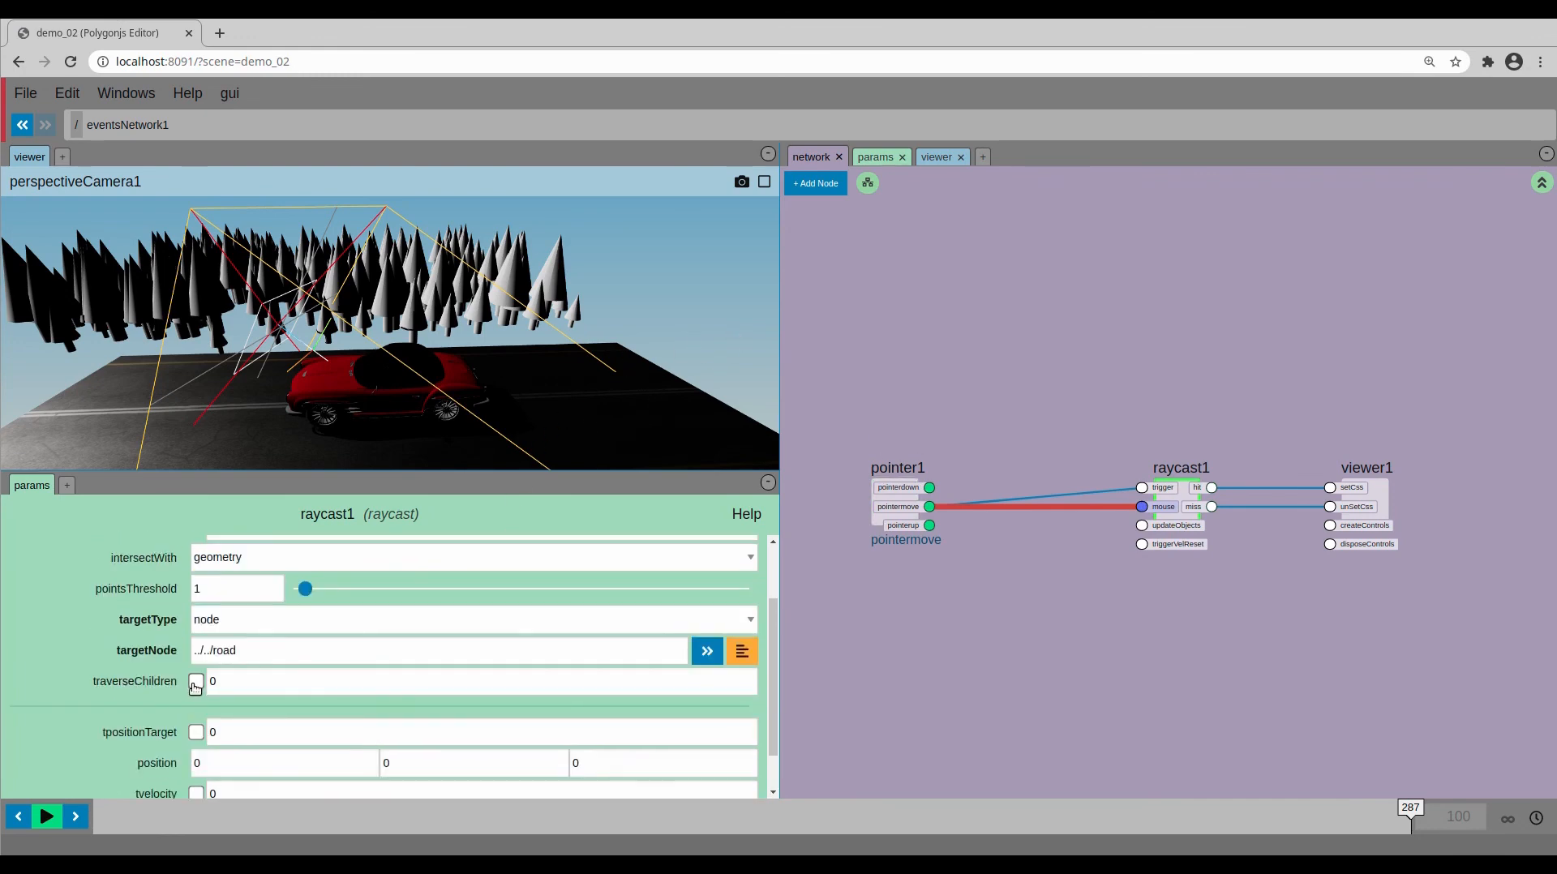
click(196, 684)
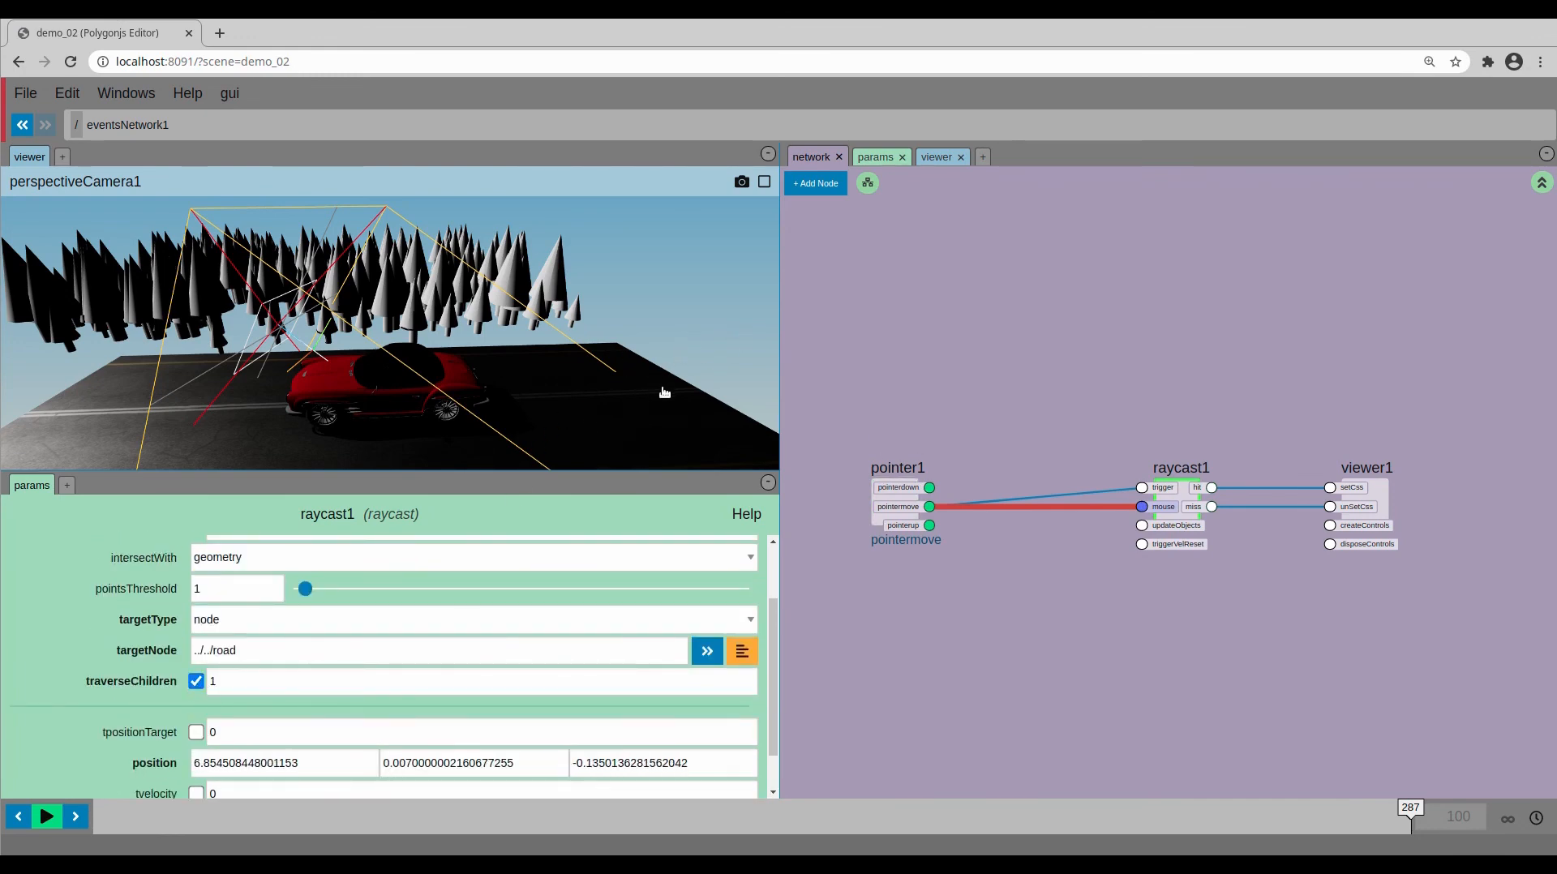
- Duplicate the pointer1 and raycast1 nodes together with their connections
middle_drag(1039, 597, 1027, 604)
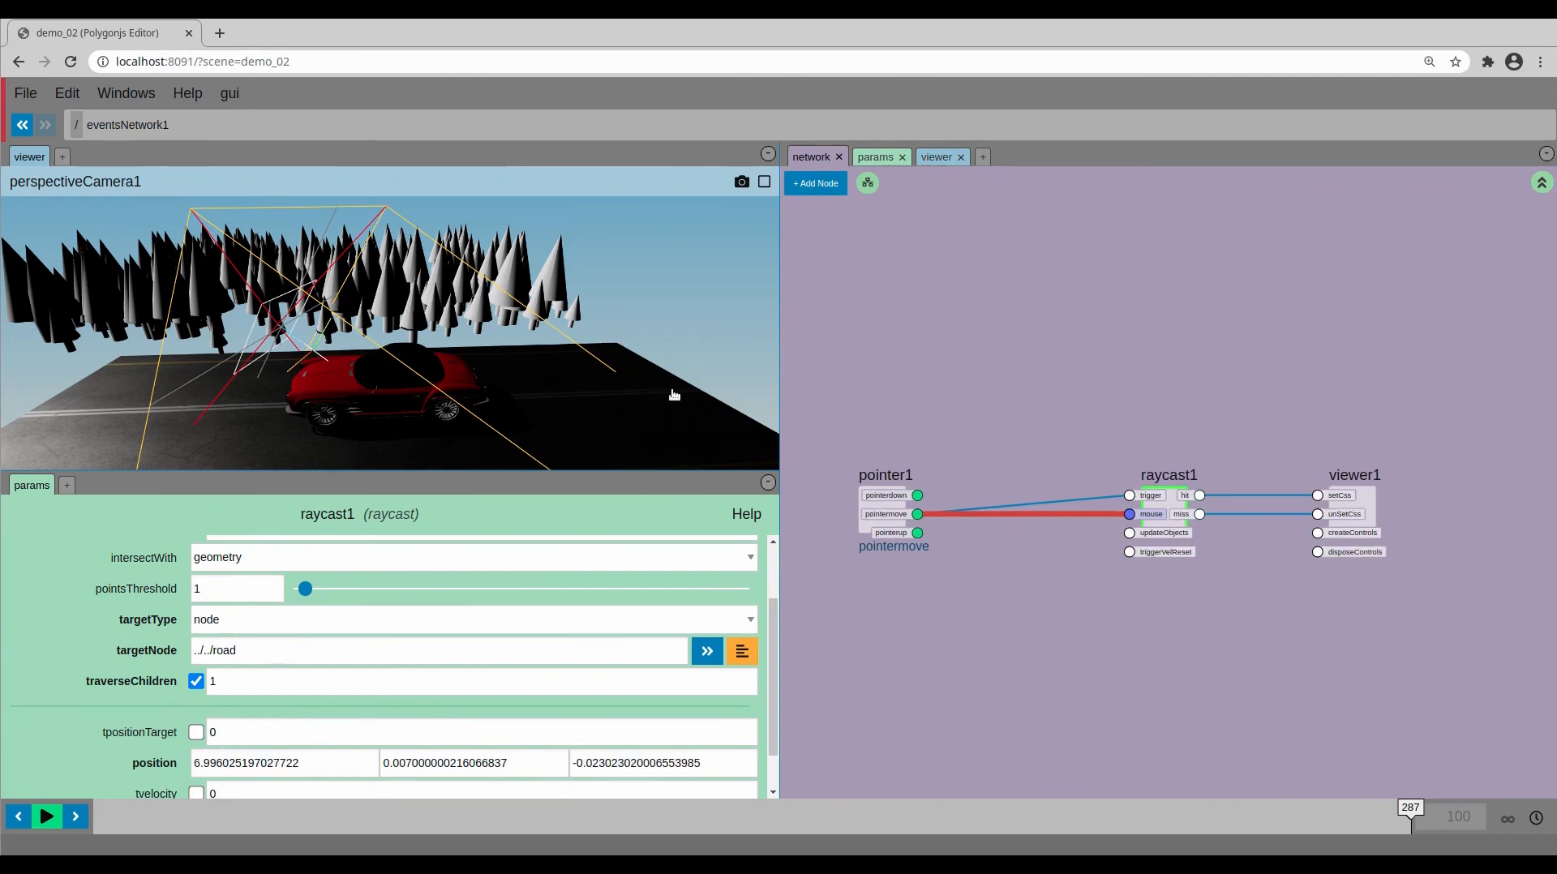
middle_drag(1222, 638, 1171, 600)
middle_drag(799, 418, 847, 415)
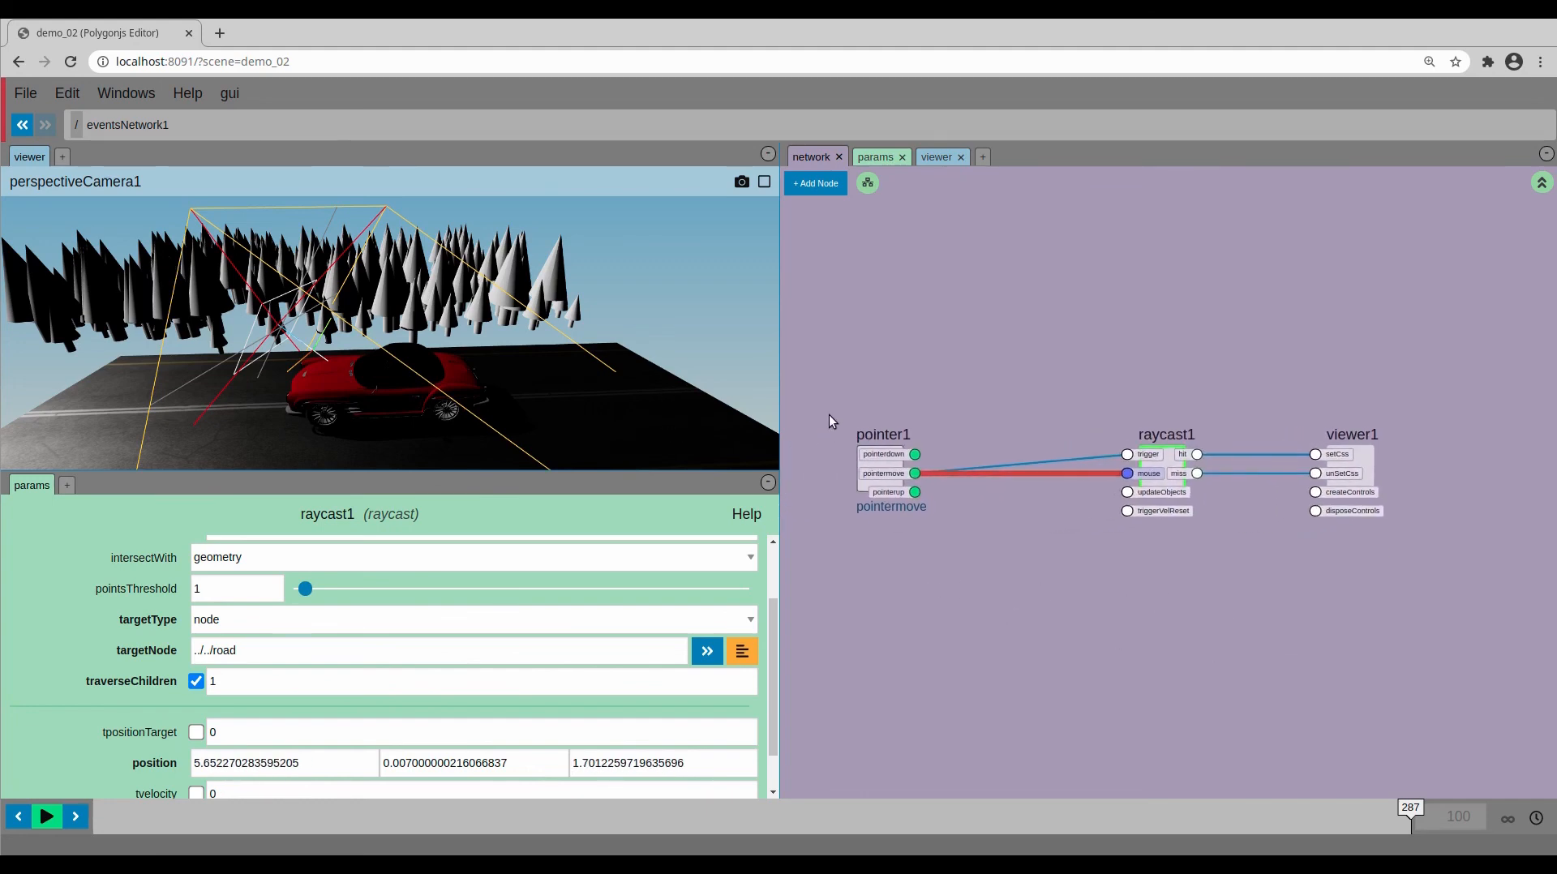
drag(829, 397, 1184, 572)
key(ctrl+c)
key(ctrl+v)
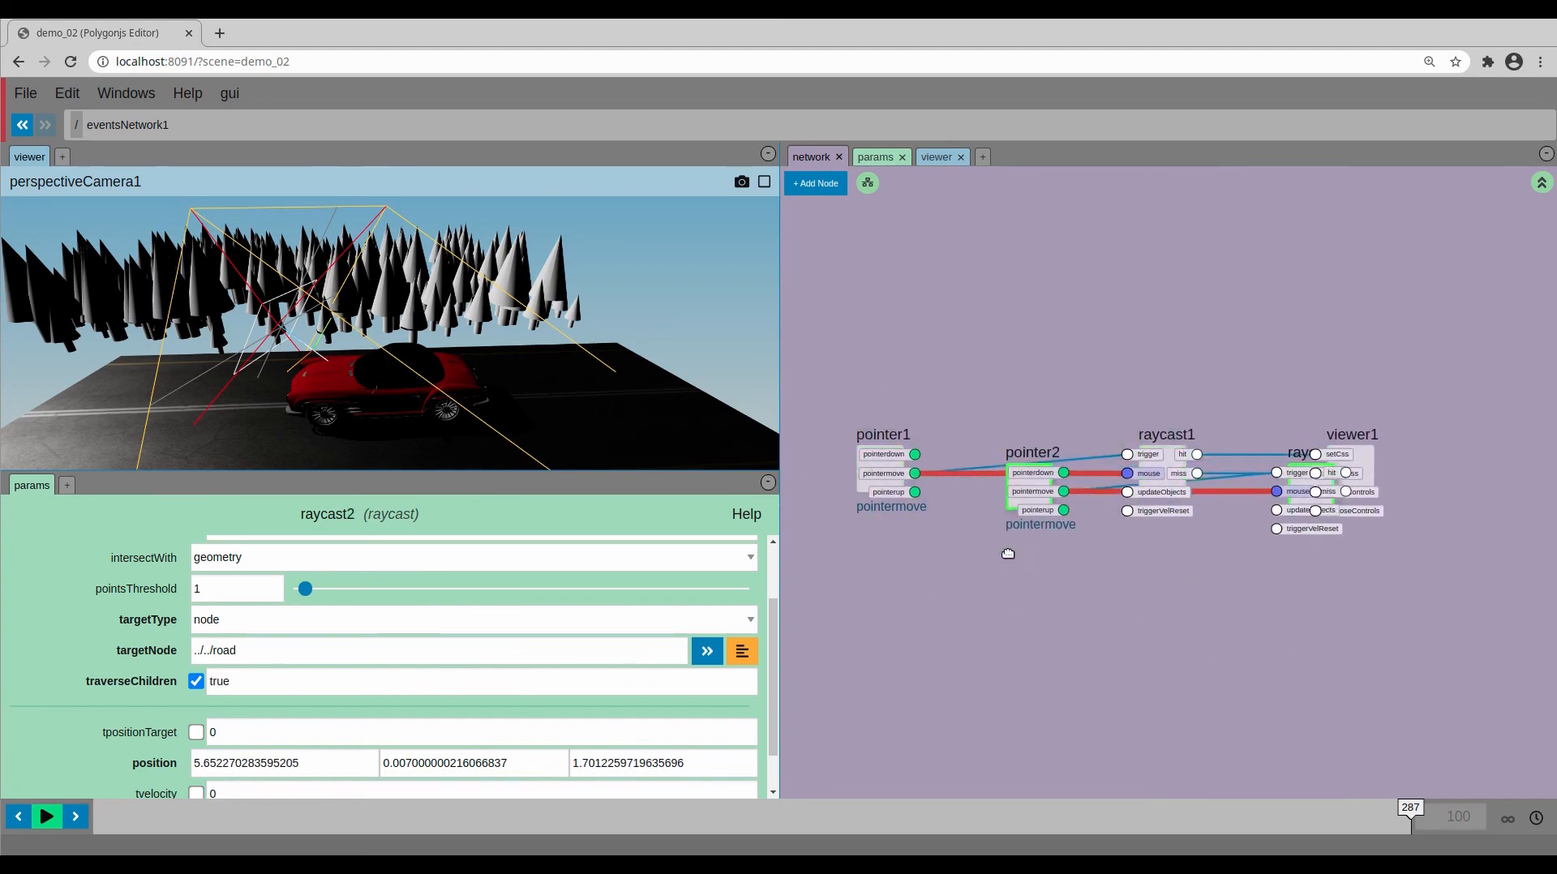
- Place the duplicated pointer2 and raycast2 nodes below the originals and make pointer2 listen to pointerdown instead of pointermove
drag(1008, 553, 872, 669)
click(888, 596)
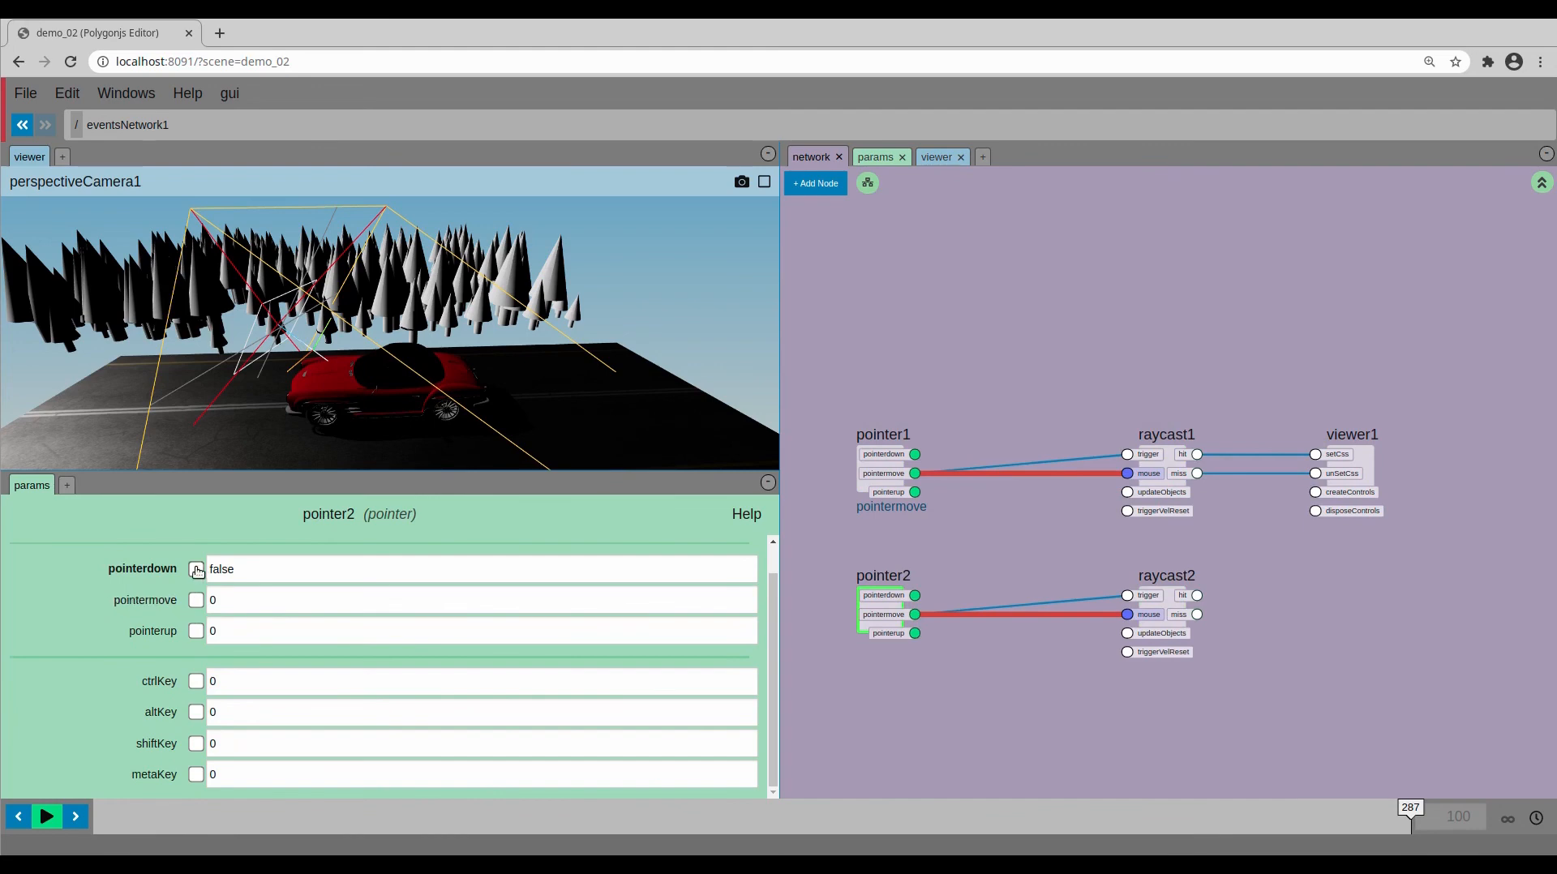
click(196, 569)
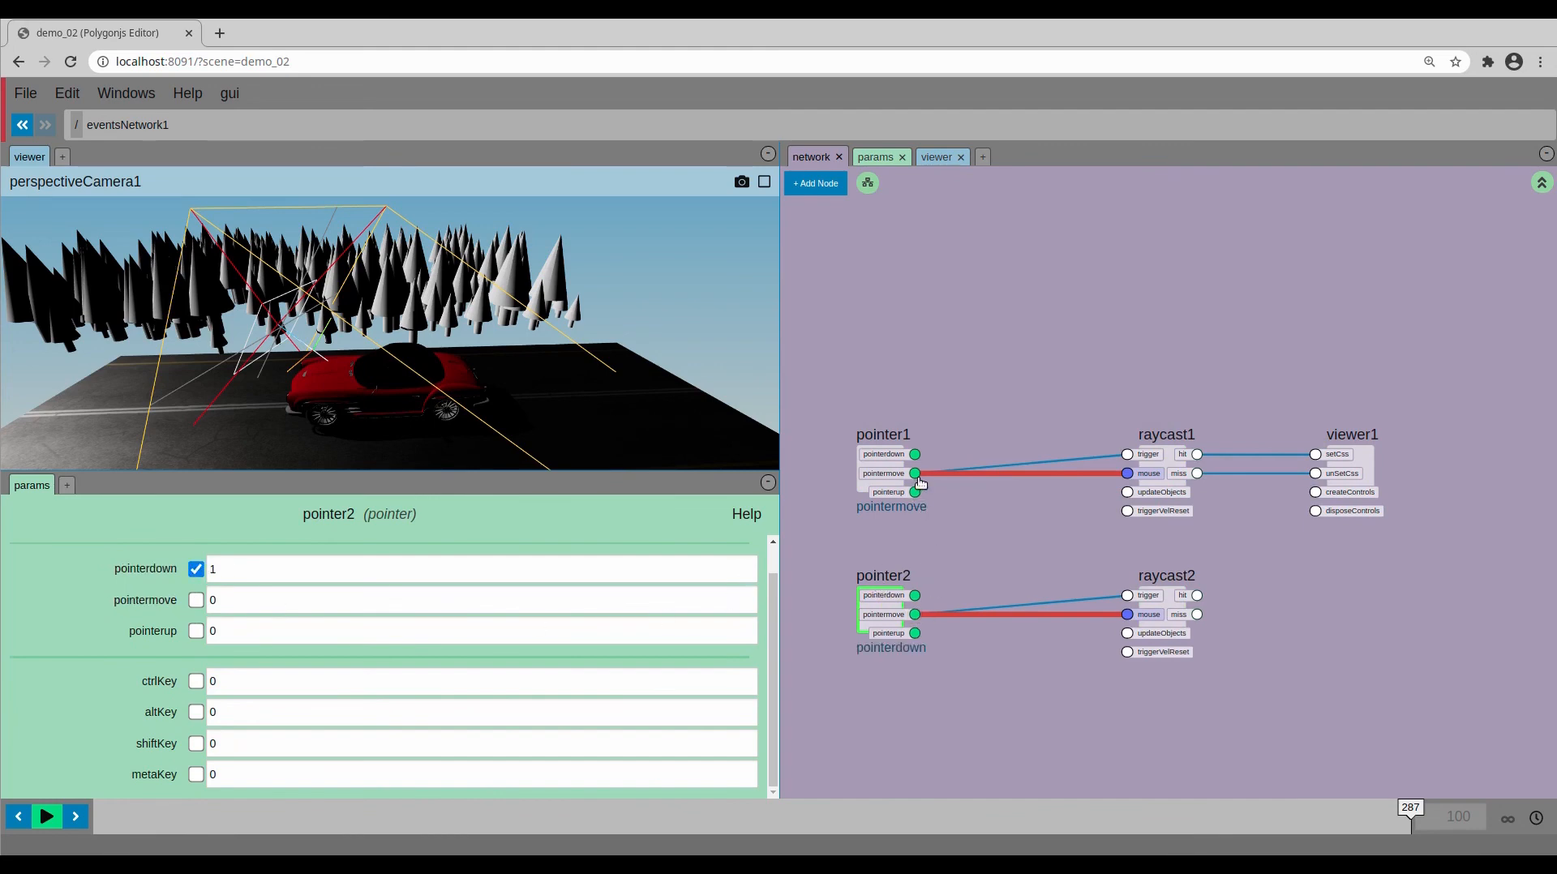
- Connect pointer1's pointermove output to raycast2's mouse input and pointer2's pointerdown output to raycast2's trigger input
drag(916, 477, 1127, 618)
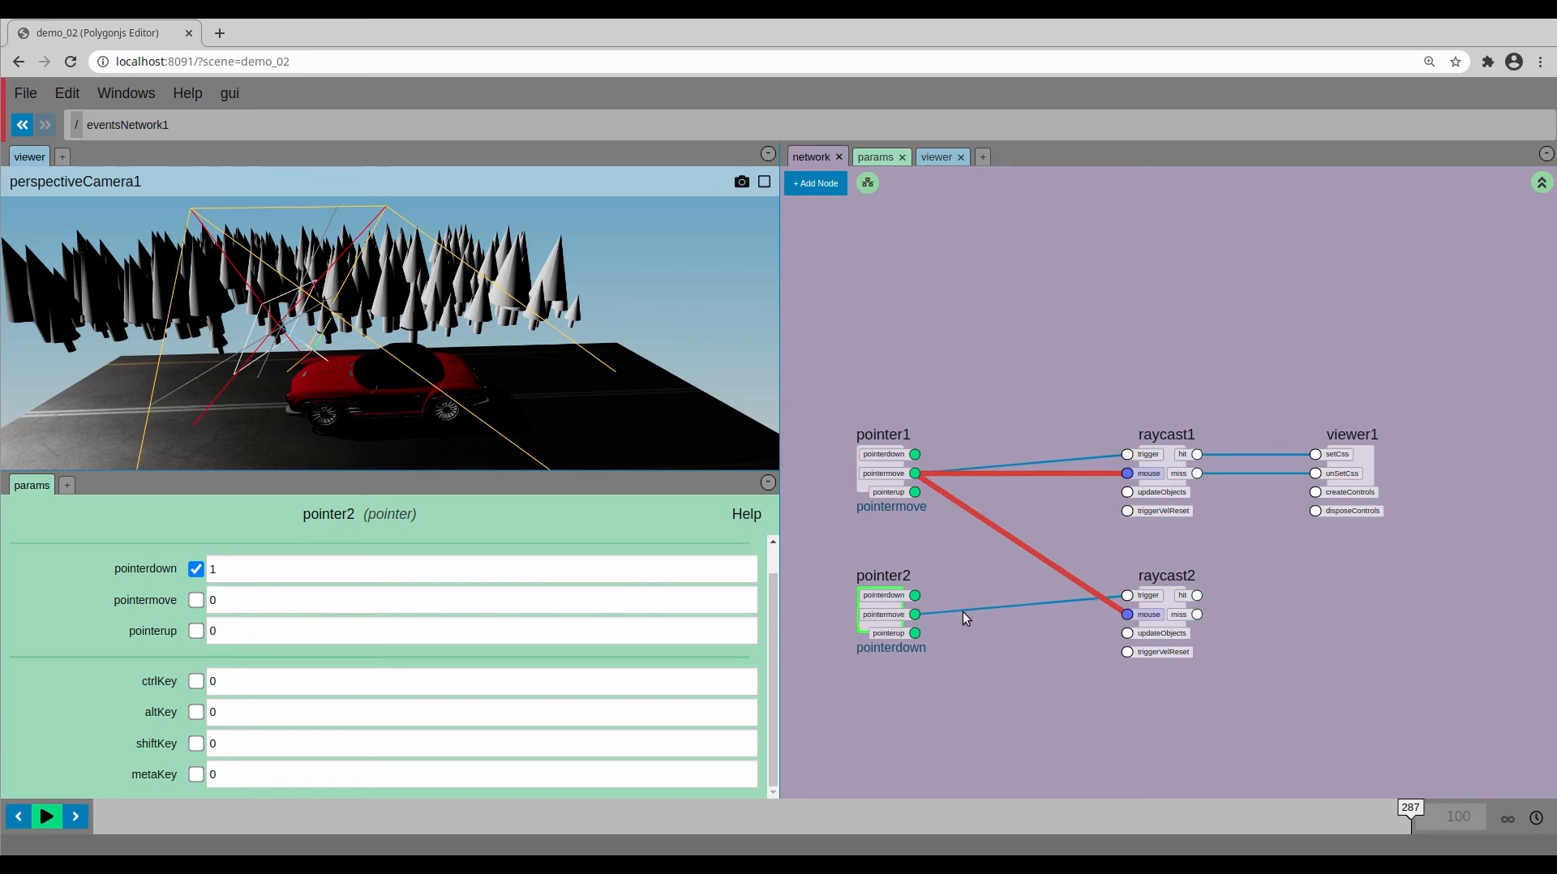
drag(915, 595, 1127, 596)
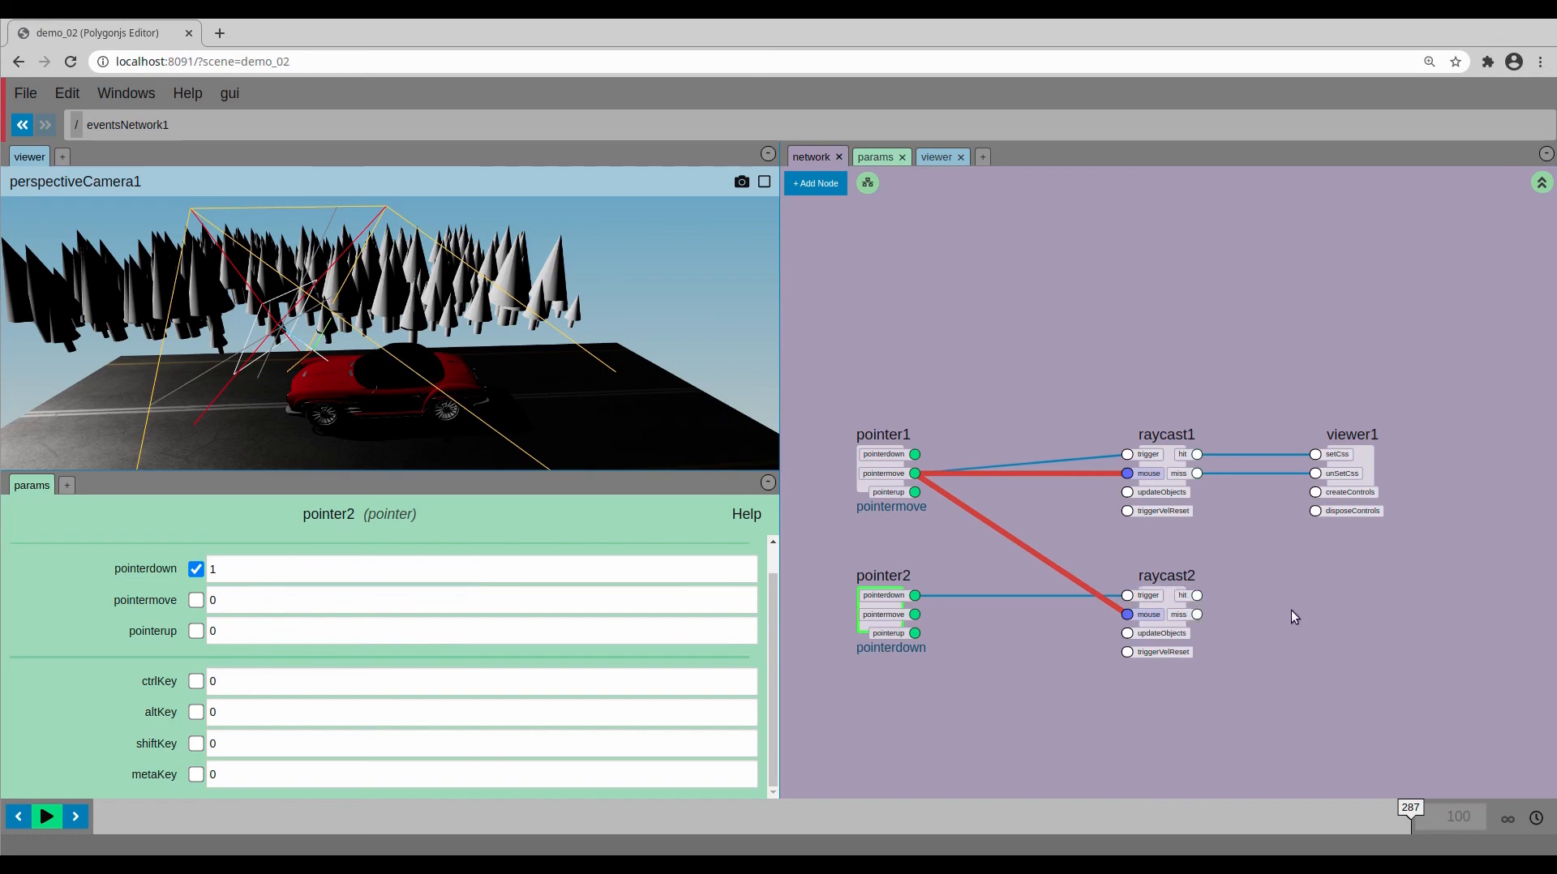
- Add an animation node beside raycast2 and connect raycast2's hit output to its start input
middle_drag(1290, 610, 1177, 561)
key(Tab)
text(an)
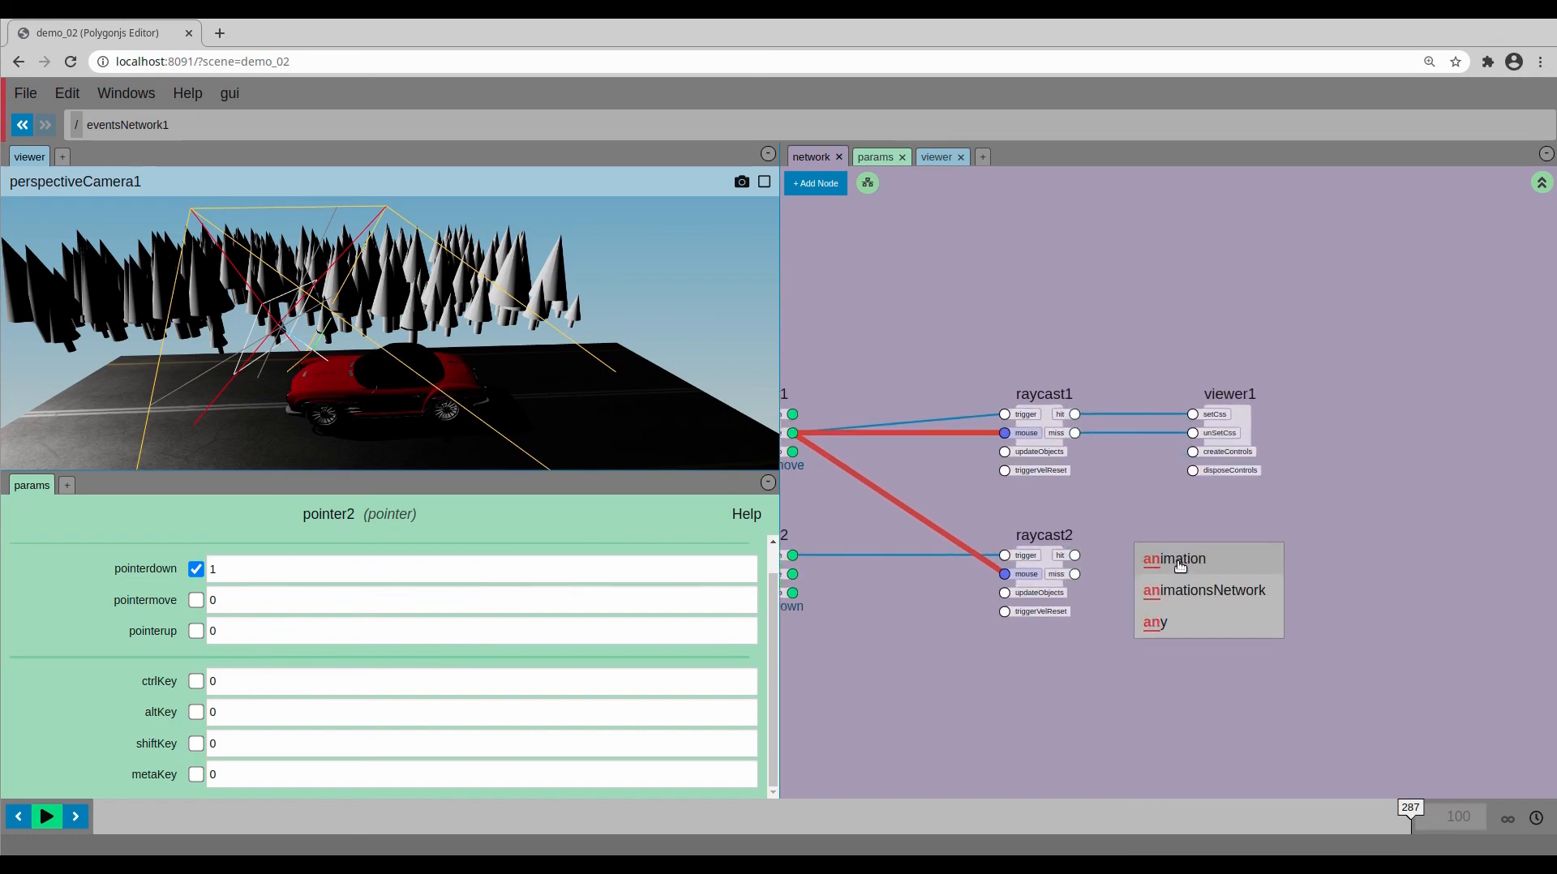
click(1180, 561)
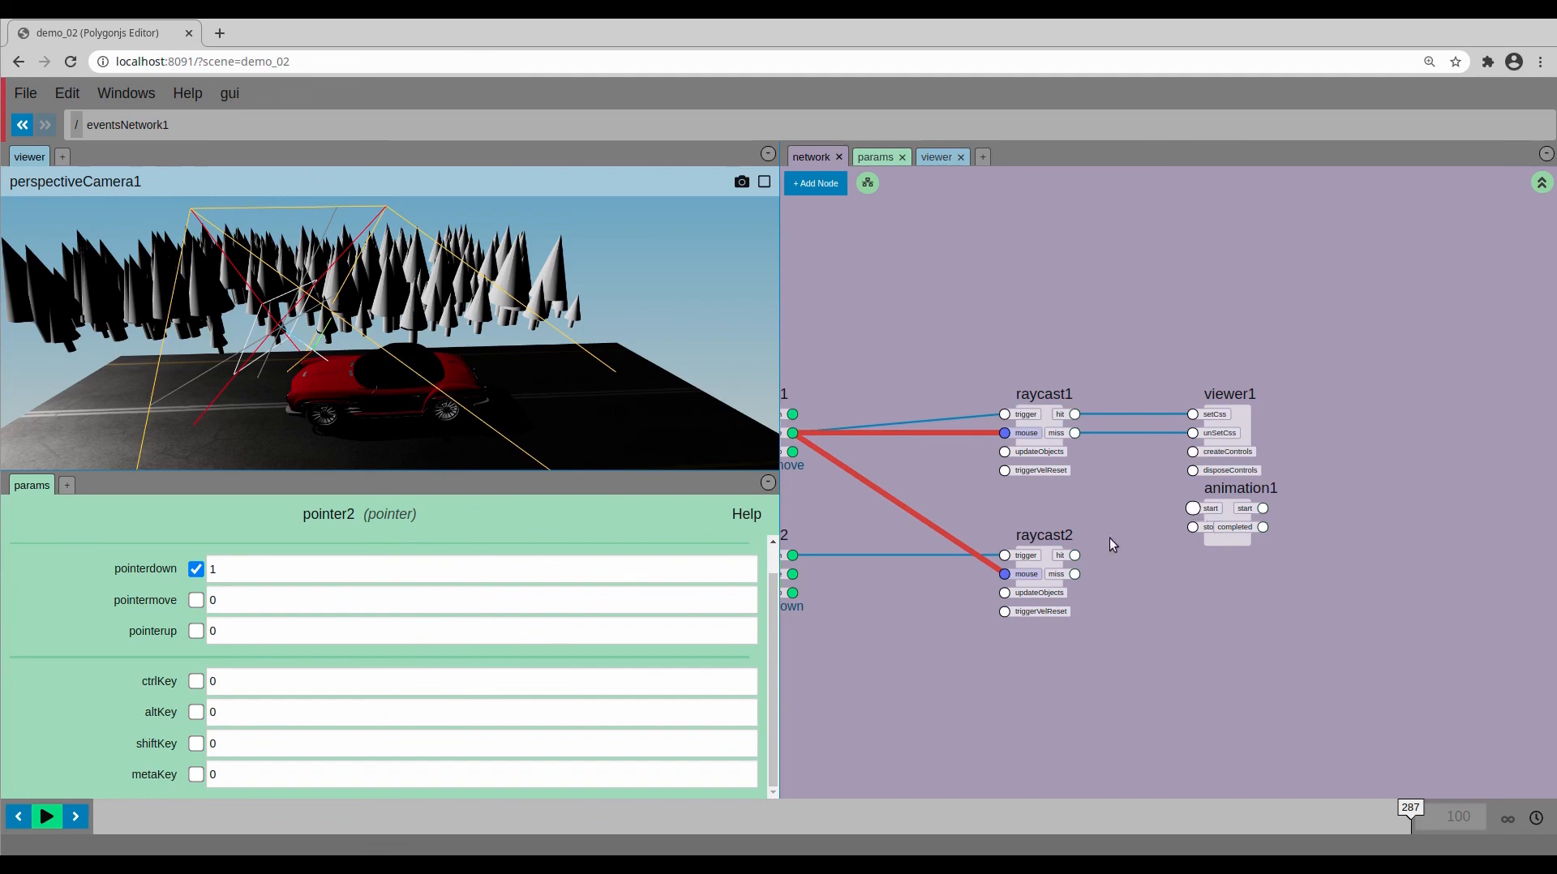
drag(1074, 555, 1213, 587)
- Duplicate animation1, place the copy below it, and connect raycast2's miss output to the copy's start input instead of hit
click(1219, 587)
key(ctrl+c)
key(ctrl+v)
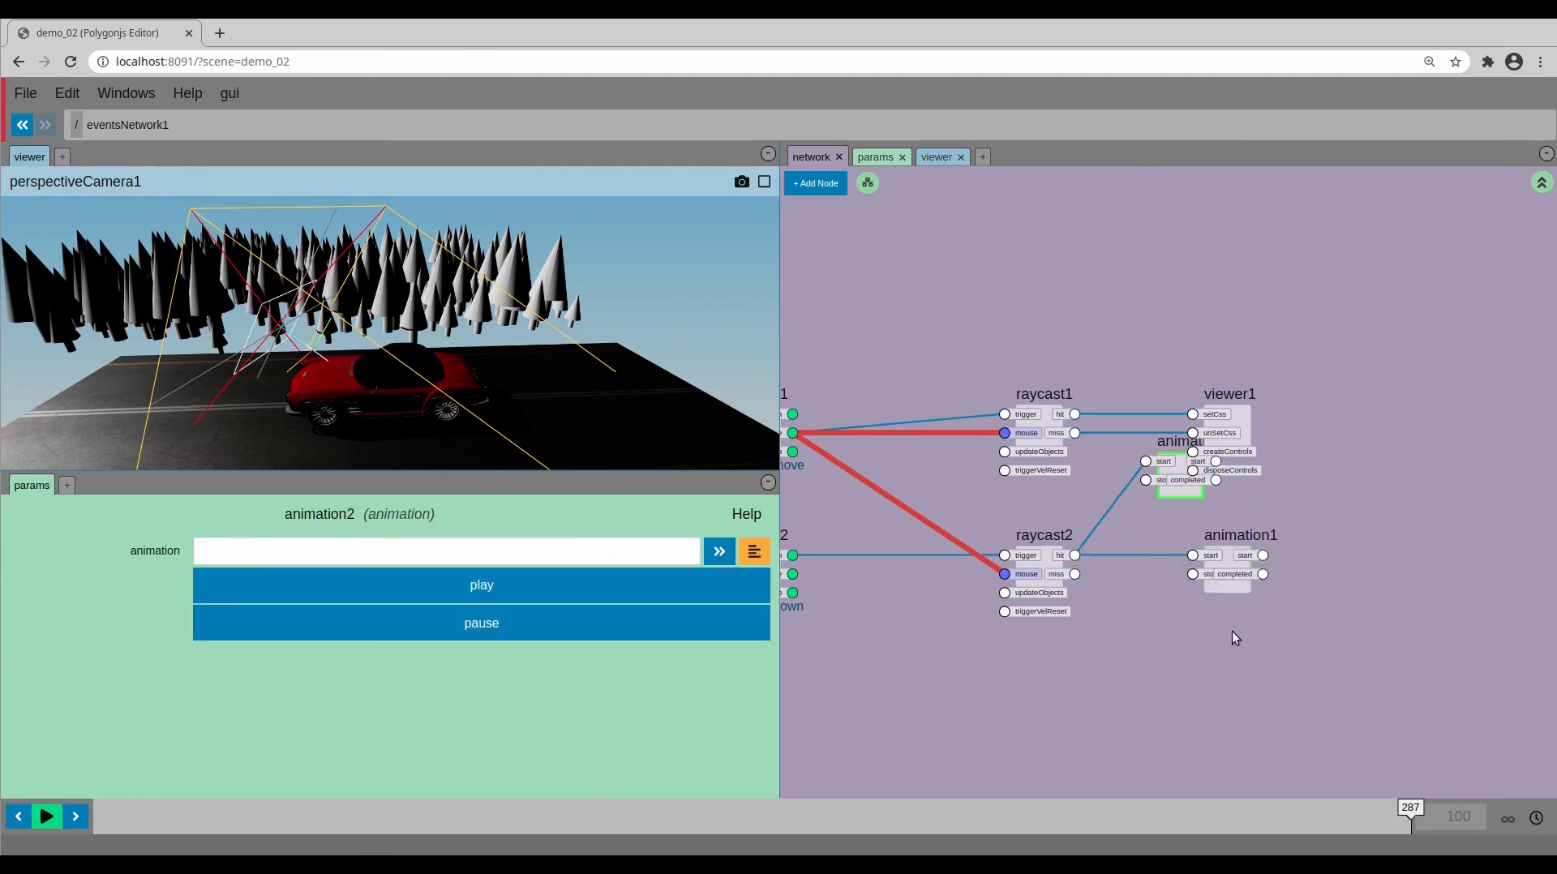
drag(1180, 490, 1220, 675)
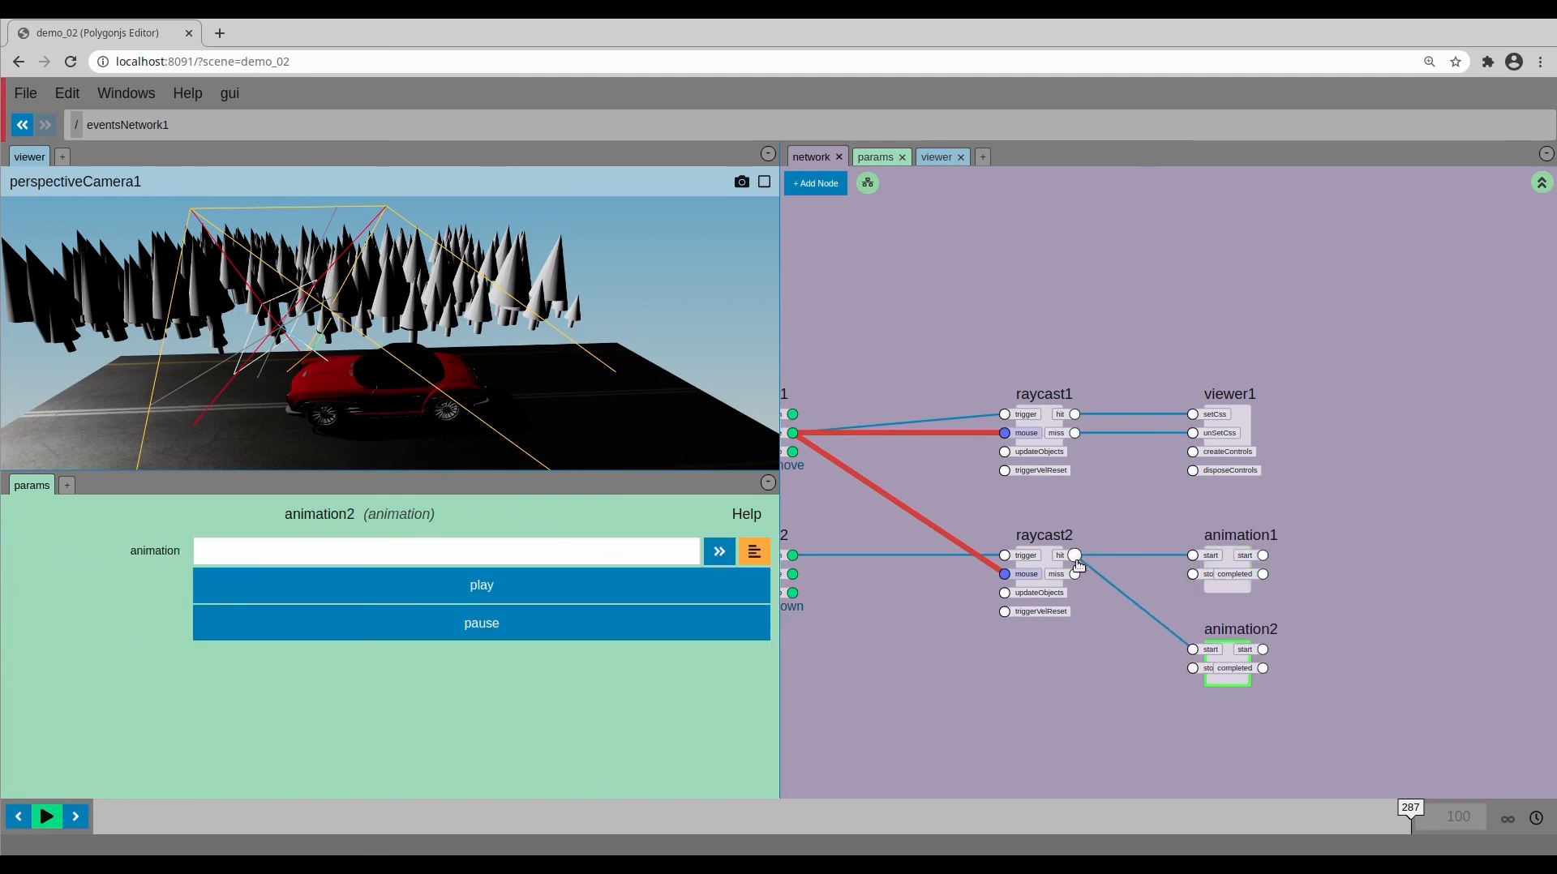
drag(1075, 574, 1193, 650)
- Set animation1's animation target to the PLAY node in animationsNetwork1
click(1226, 590)
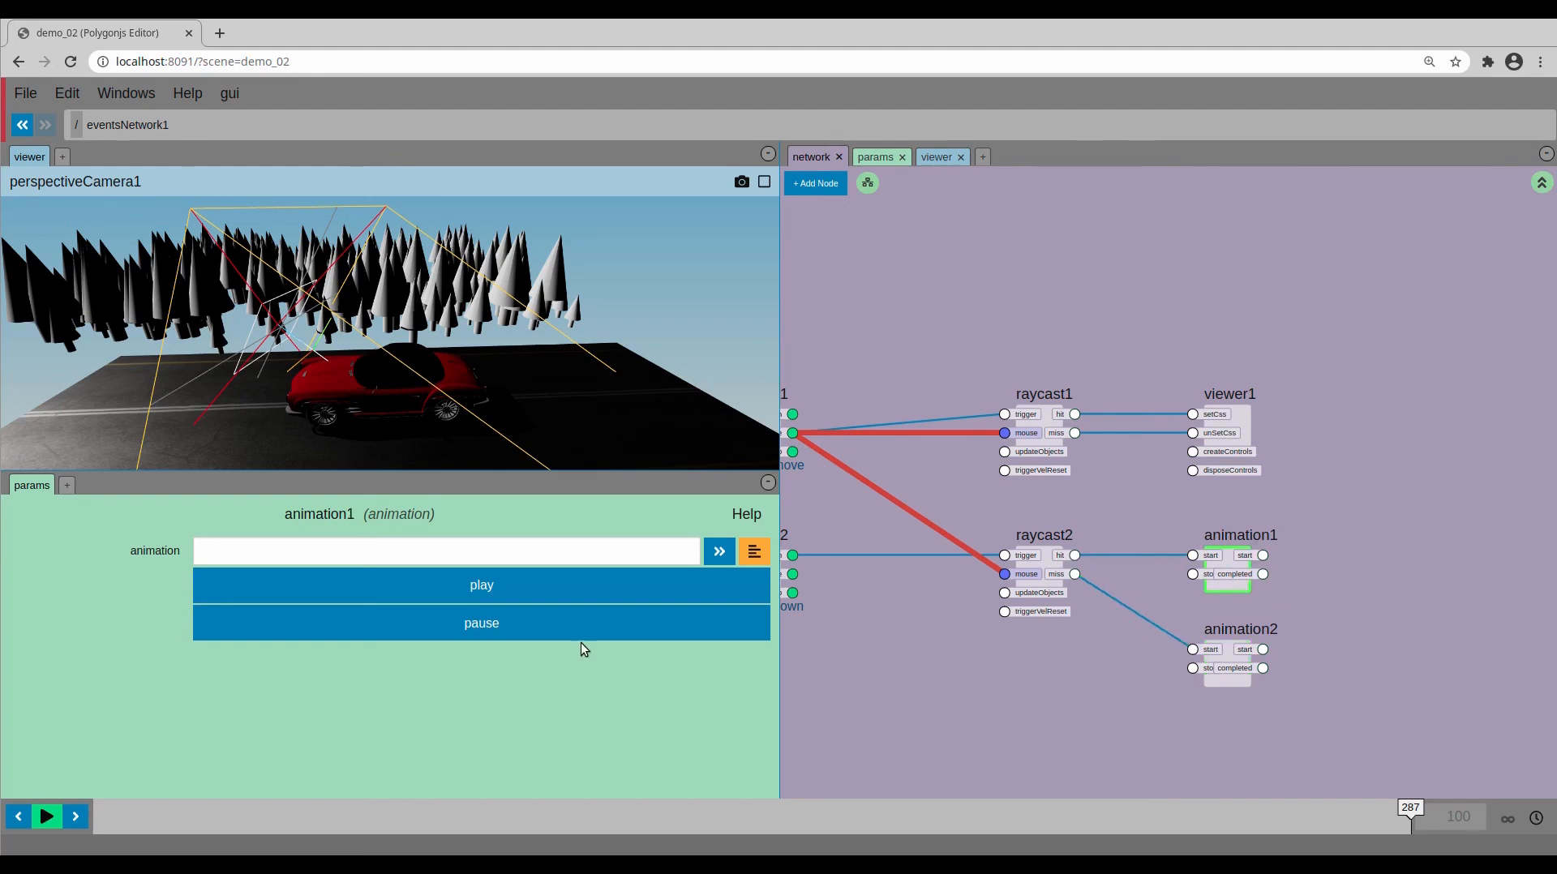
click(754, 551)
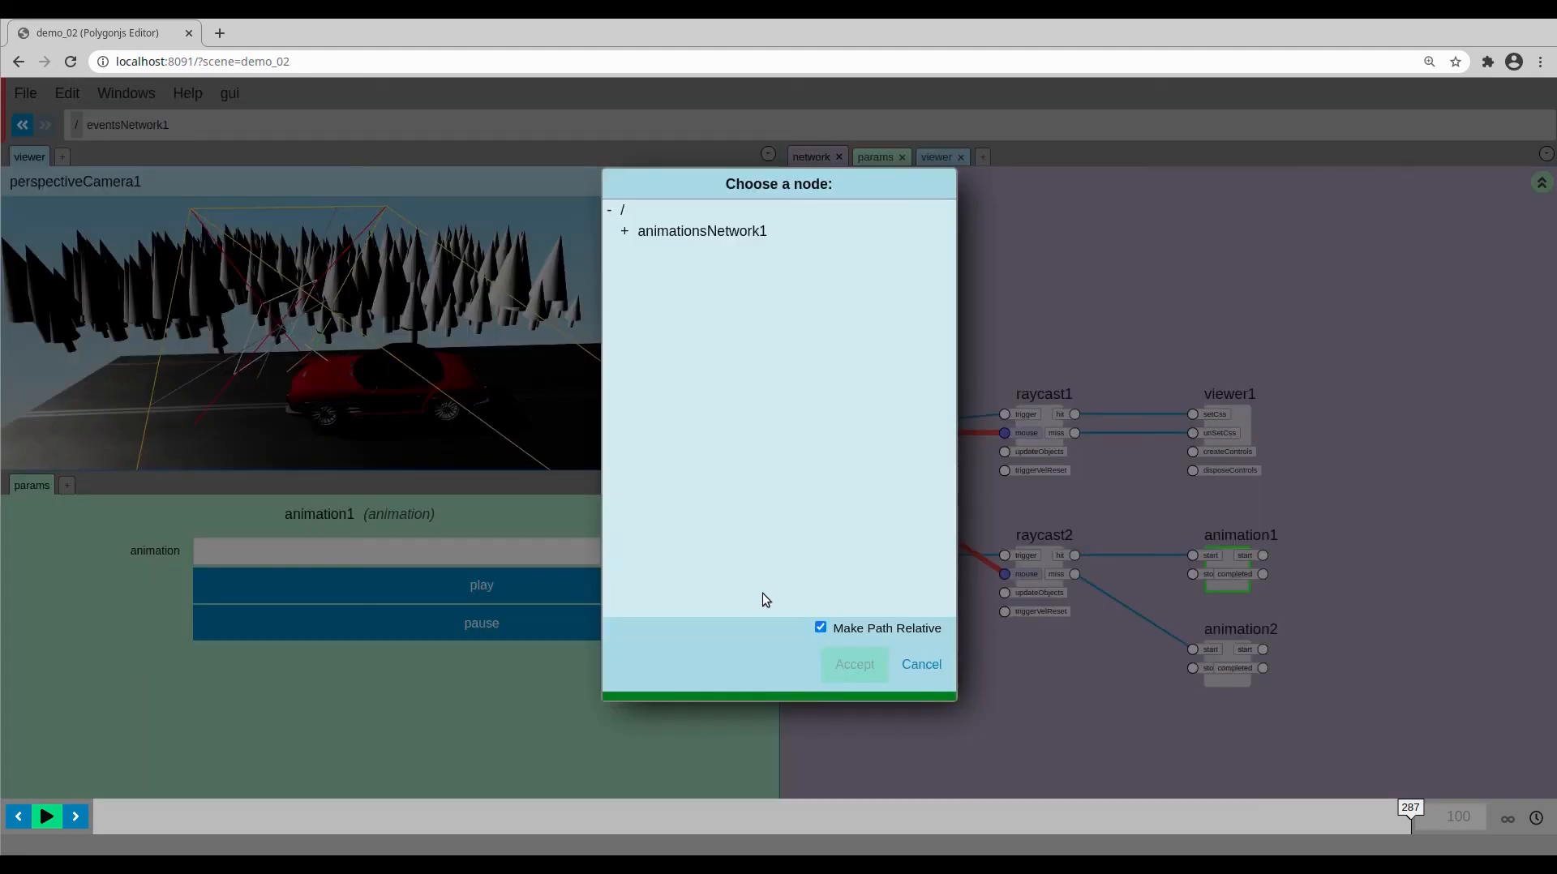
click(624, 231)
click(670, 252)
click(854, 664)
- Set animation2's animation target to the RESET node in animationsNetwork1 and test the pointer trigger on the road in the viewer
click(1227, 680)
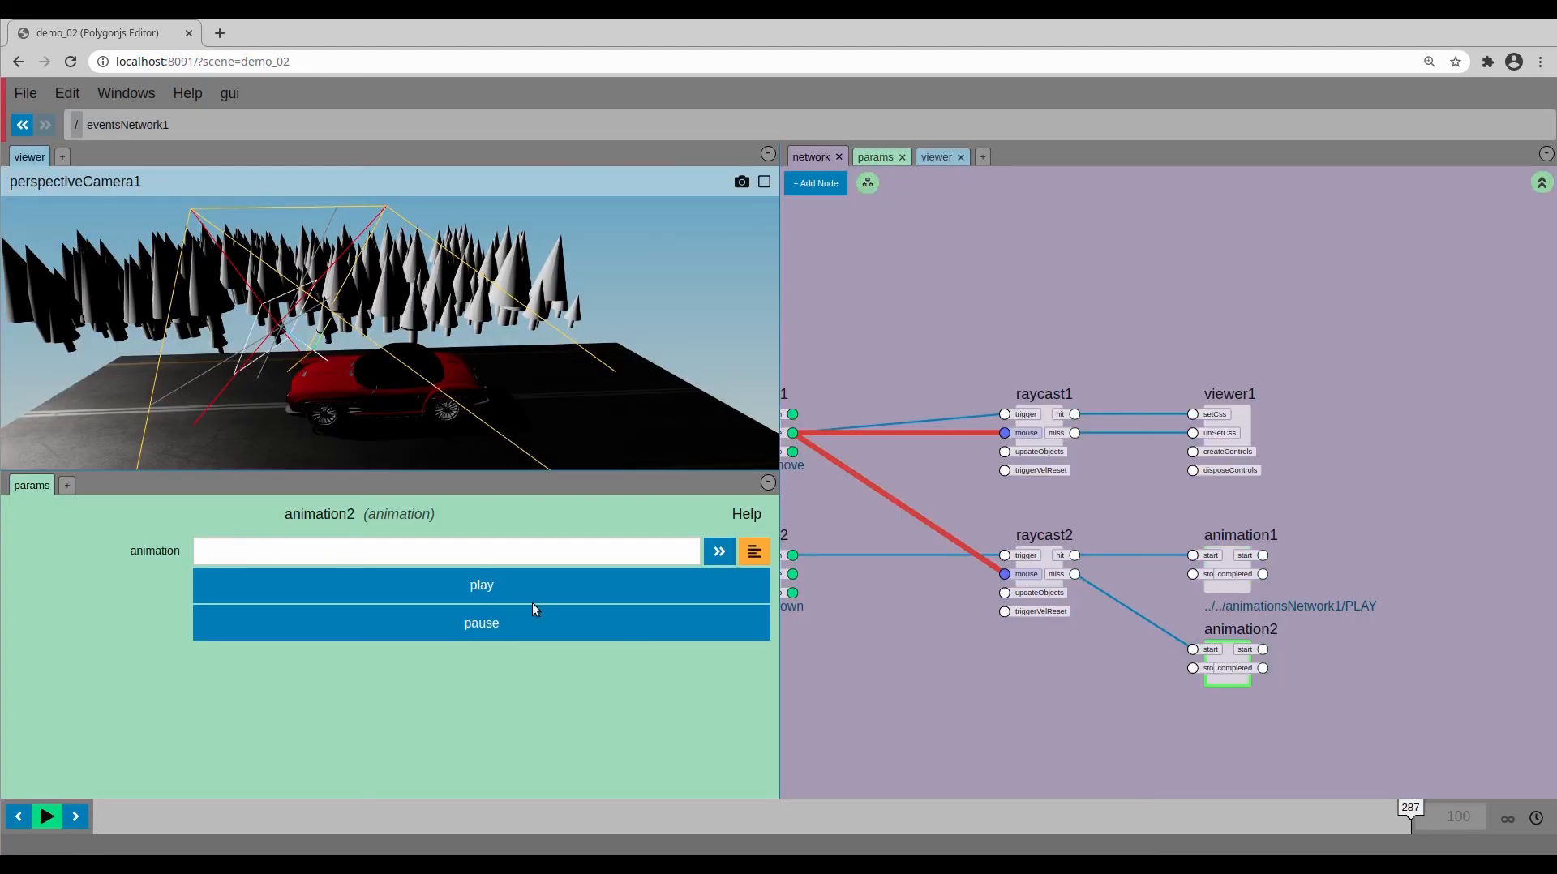
click(754, 552)
click(624, 231)
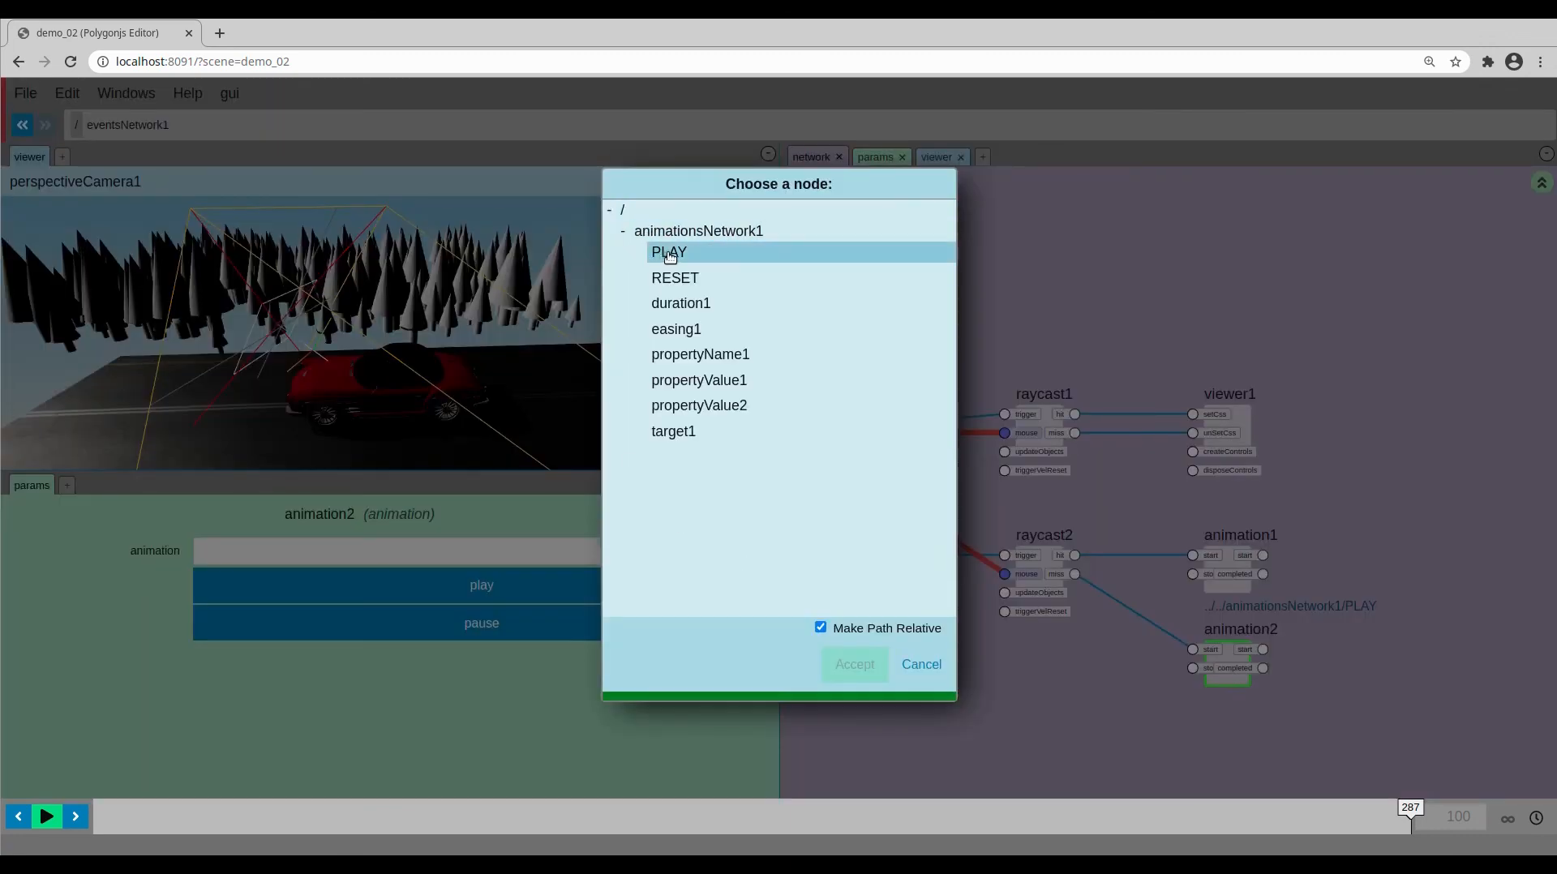
click(670, 274)
click(854, 664)
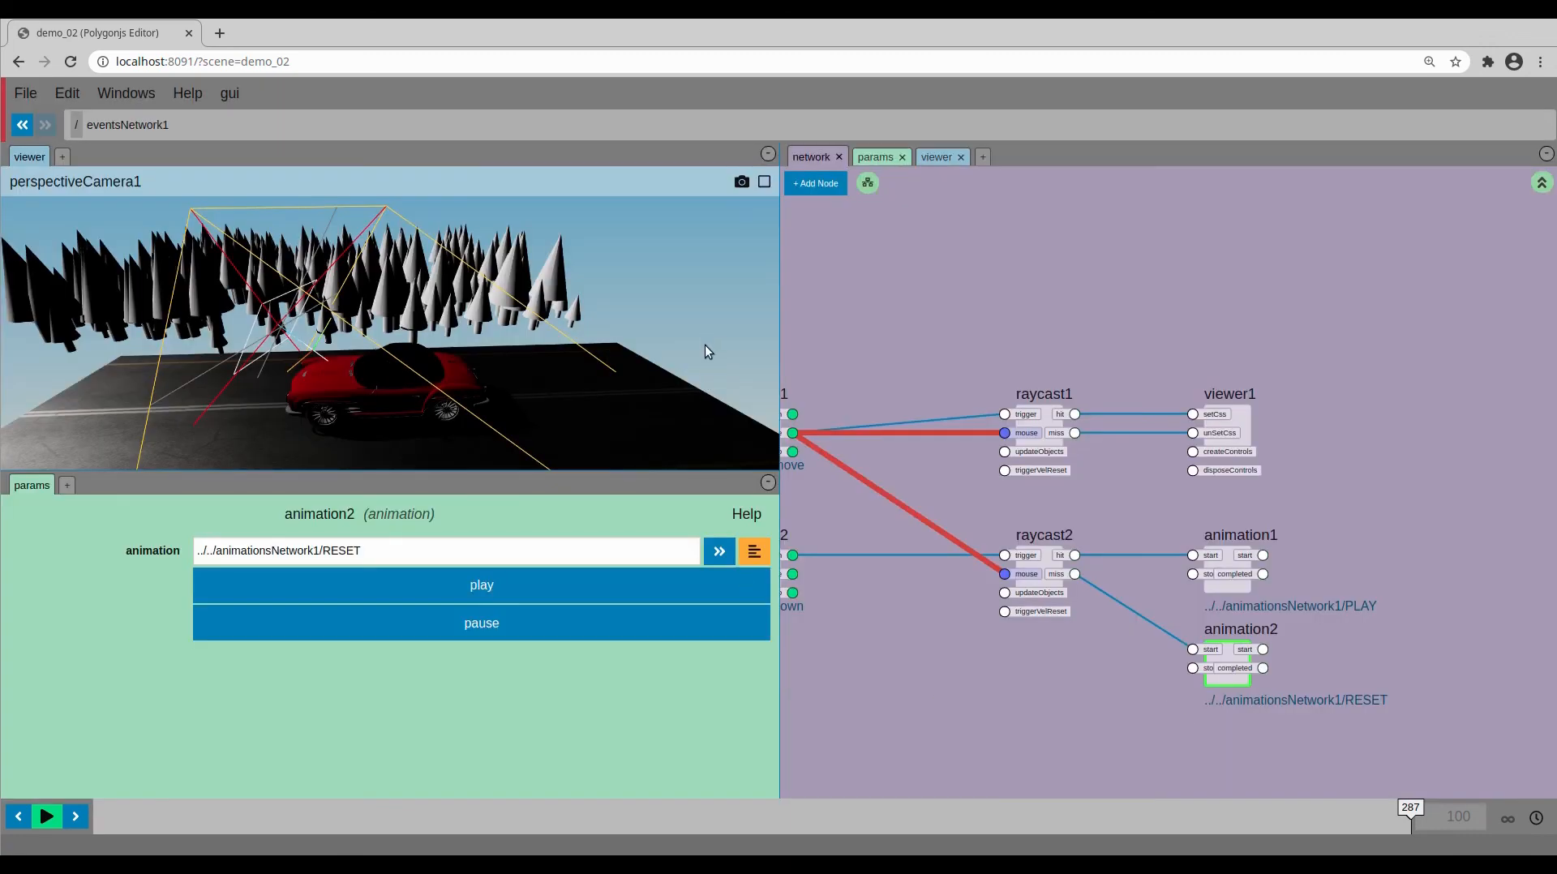
click(676, 405)
- Export the scene as demo_02.zip and open the with_web_server folder inside the archive
click(26, 92)
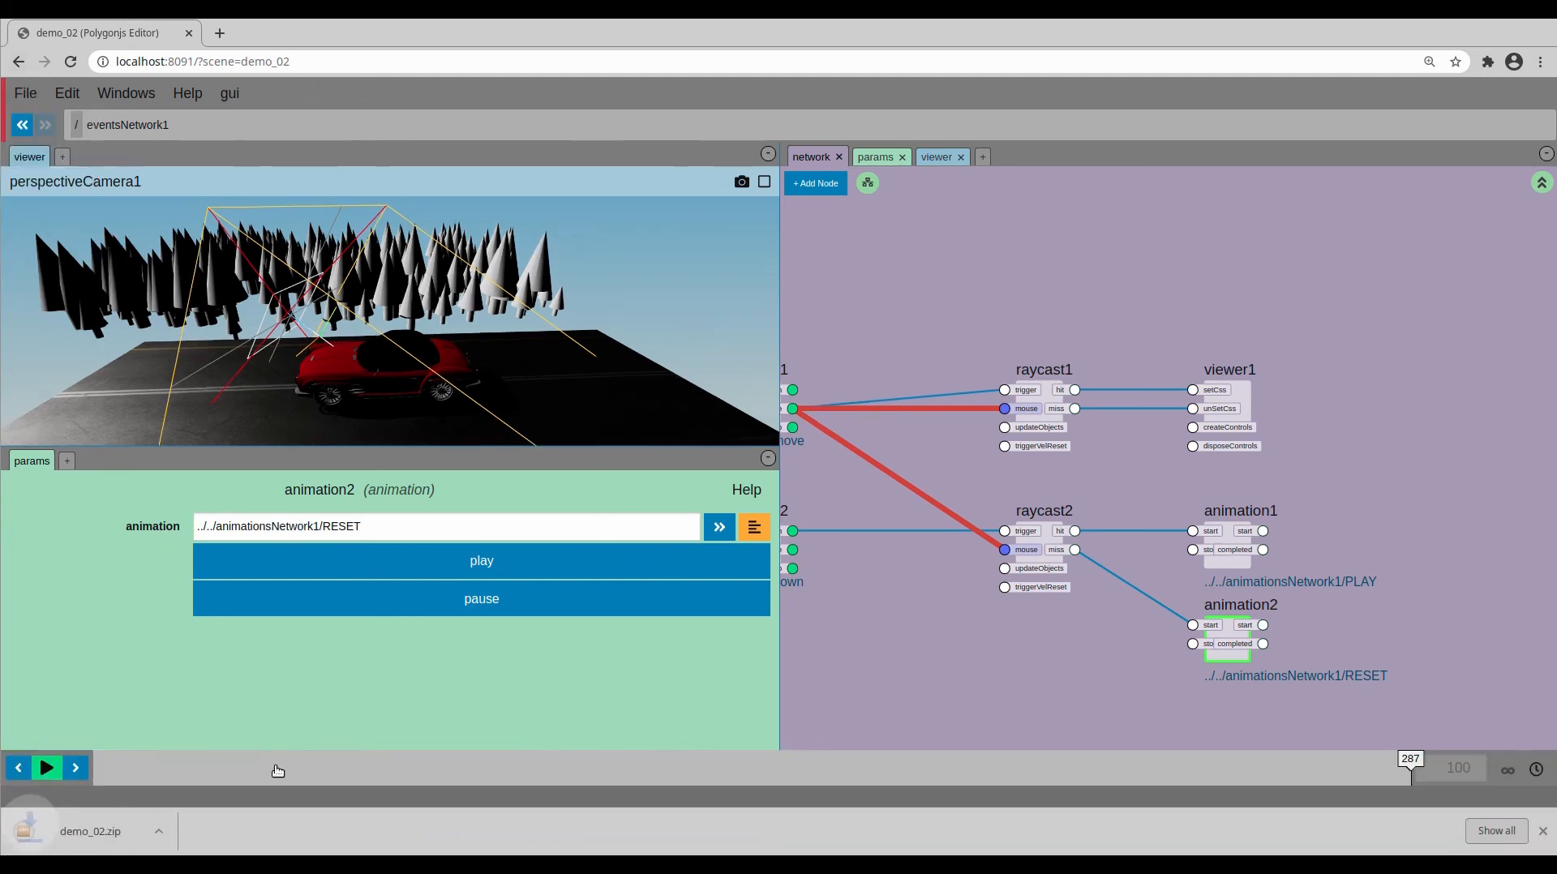
click(99, 824)
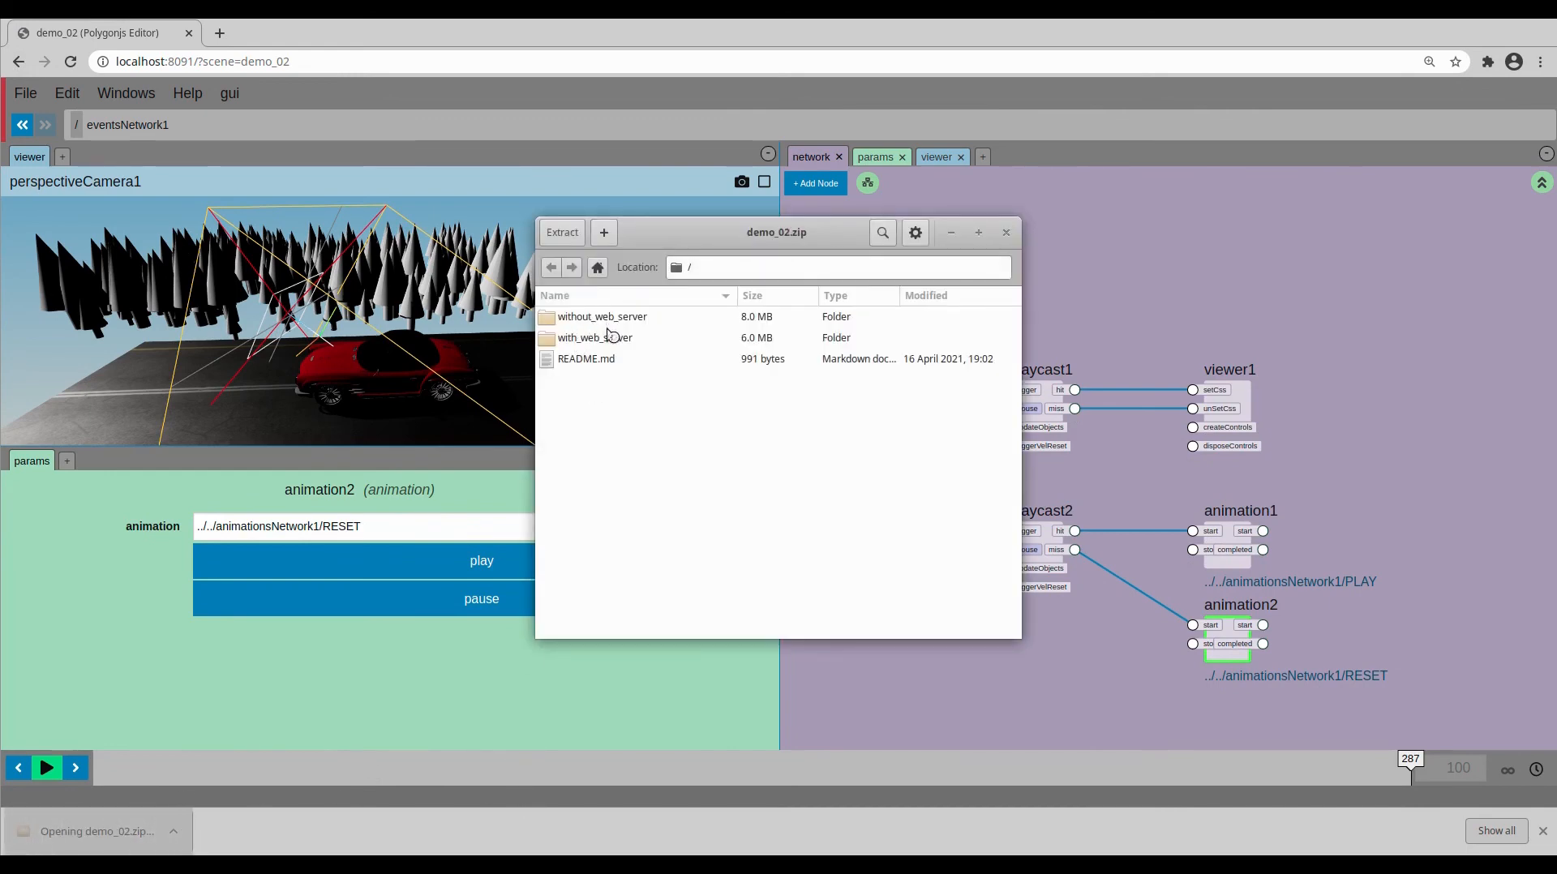
double_click(610, 335)
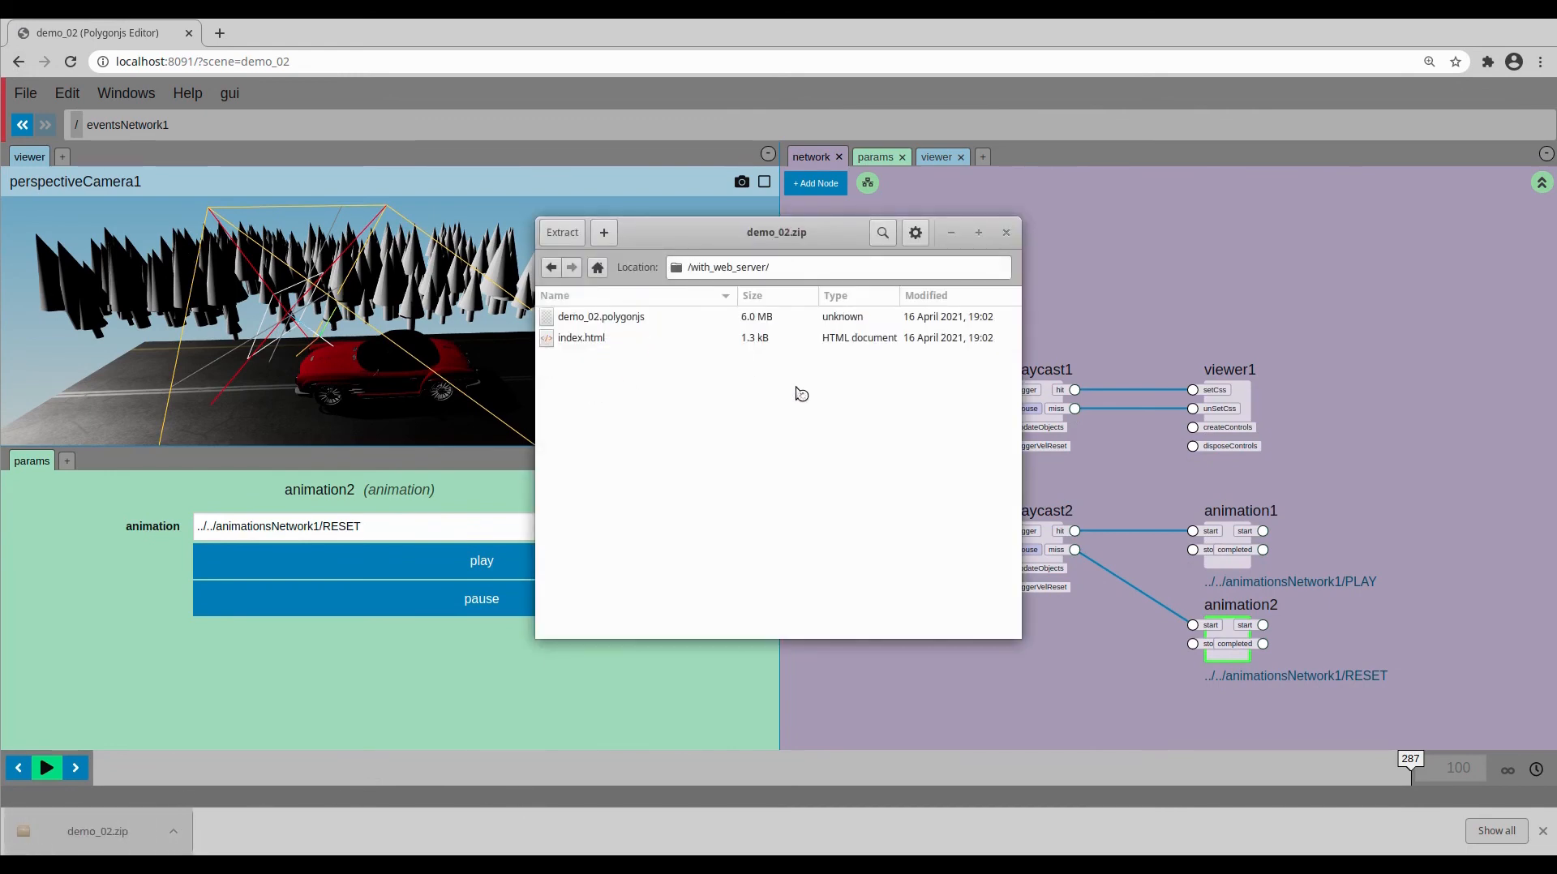